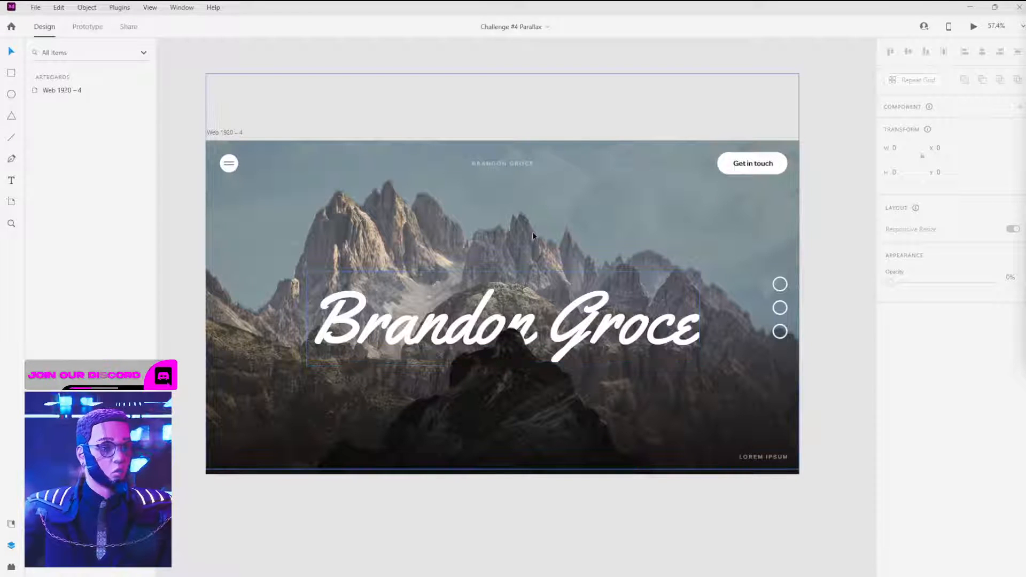
pyautogui.click(272, 229)
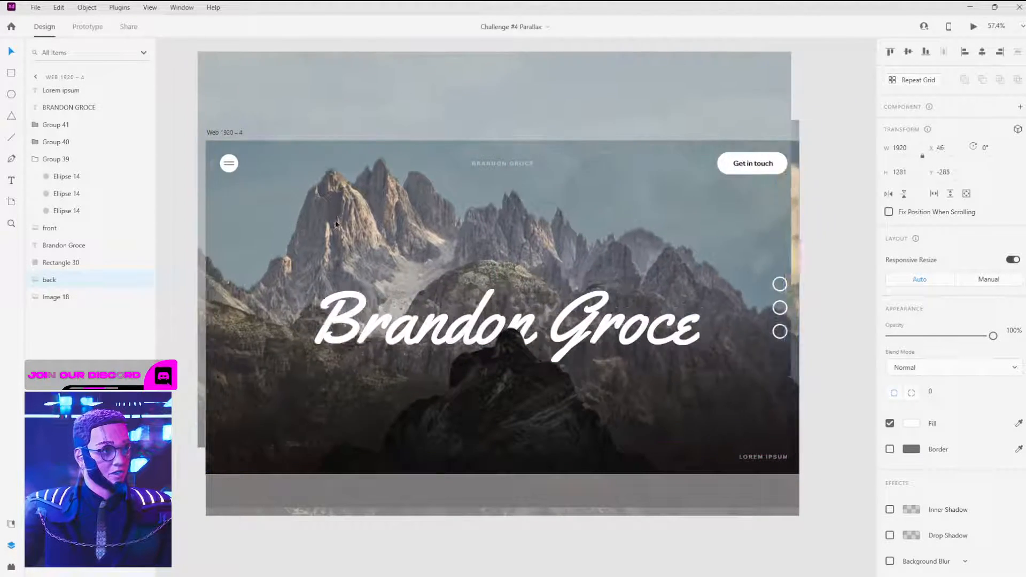
pyautogui.moveTo(403, 330)
pyautogui.mouseDown()
pyautogui.moveTo(378, 339)
pyautogui.moveTo(393, 315)
pyautogui.mouseUp()
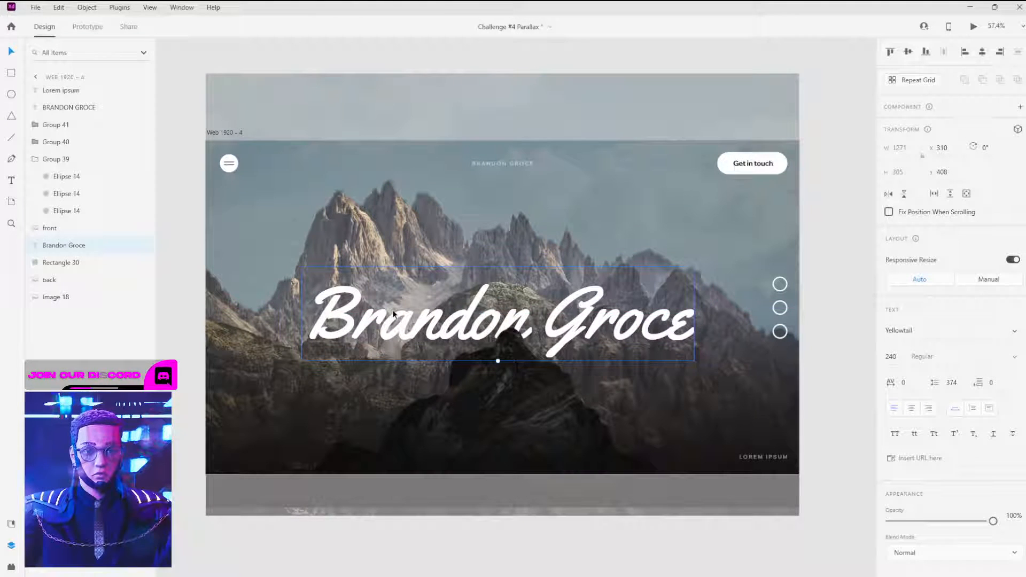
pyautogui.hotkey('ctrl', 'z')
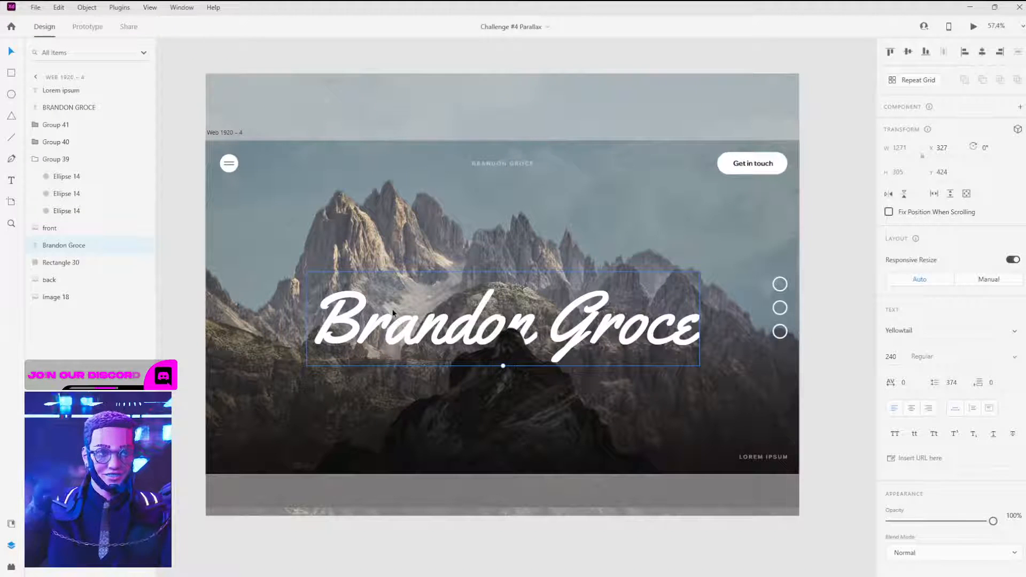
pyautogui.click(451, 228)
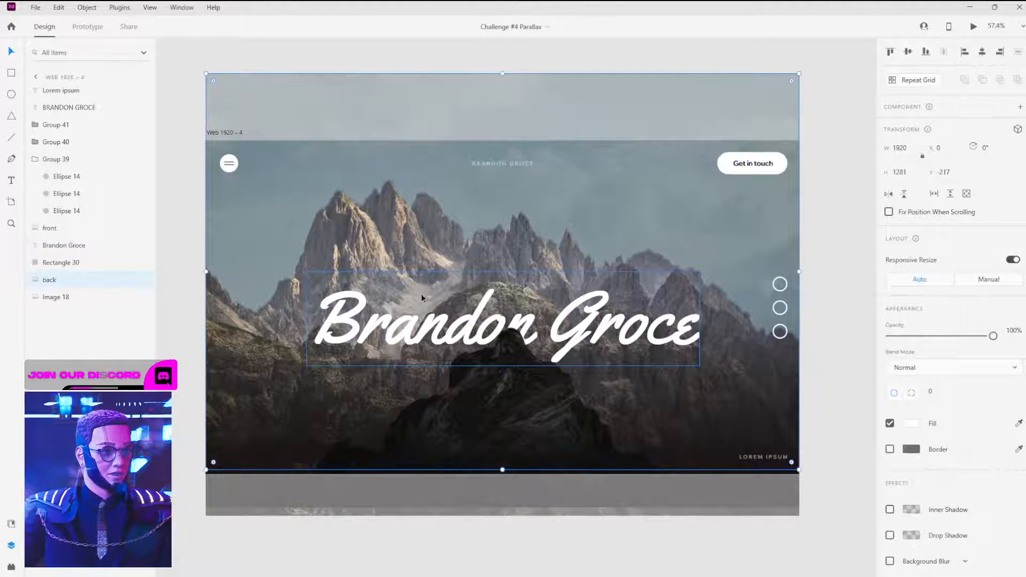
pyautogui.click(415, 312)
pyautogui.click(506, 432)
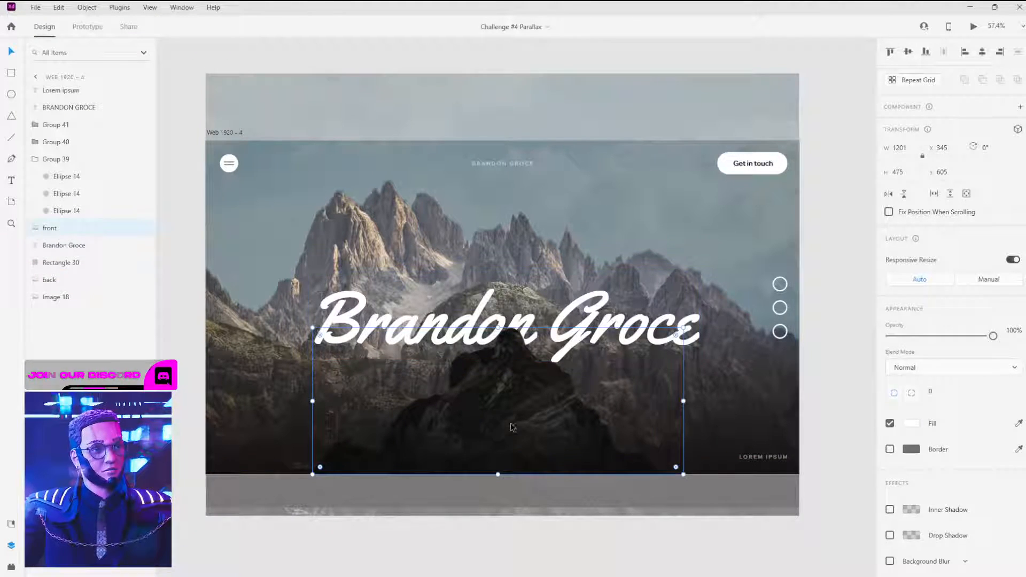
pyautogui.click(406, 320)
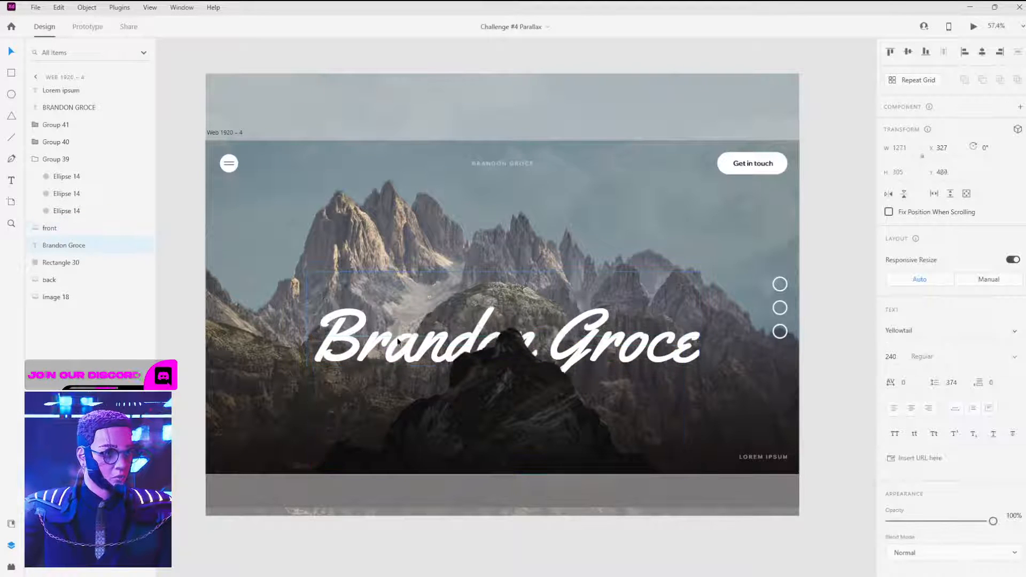
pyautogui.moveTo(401, 317)
pyautogui.mouseDown()
pyautogui.moveTo(409, 377)
pyautogui.moveTo(409, 295)
pyautogui.moveTo(410, 368)
pyautogui.moveTo(412, 311)
pyautogui.moveTo(412, 323)
pyautogui.mouseUp()
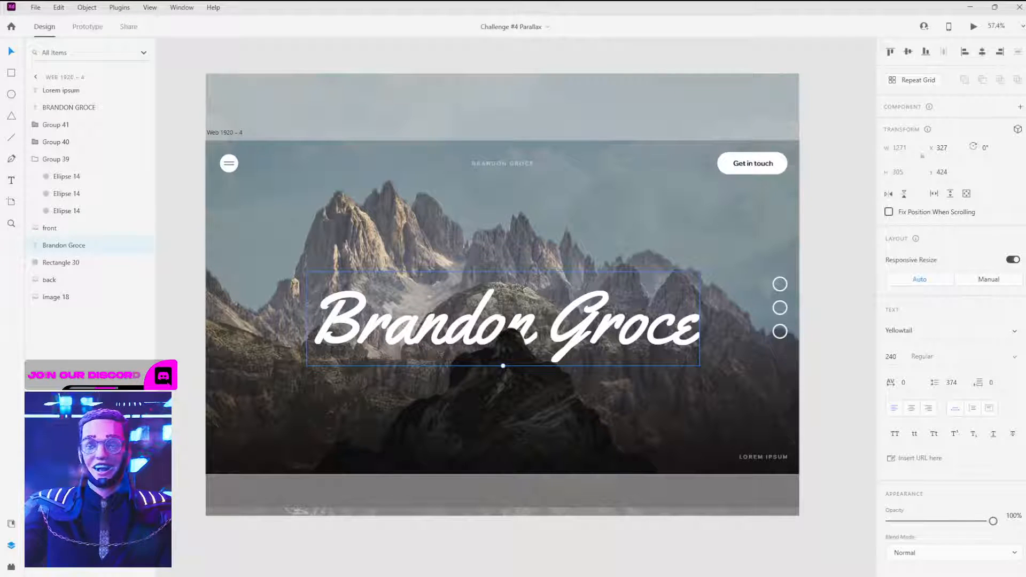
# Step: Deselect the title and switch to the Editor X window in Chrome
pyautogui.click(831, 166)
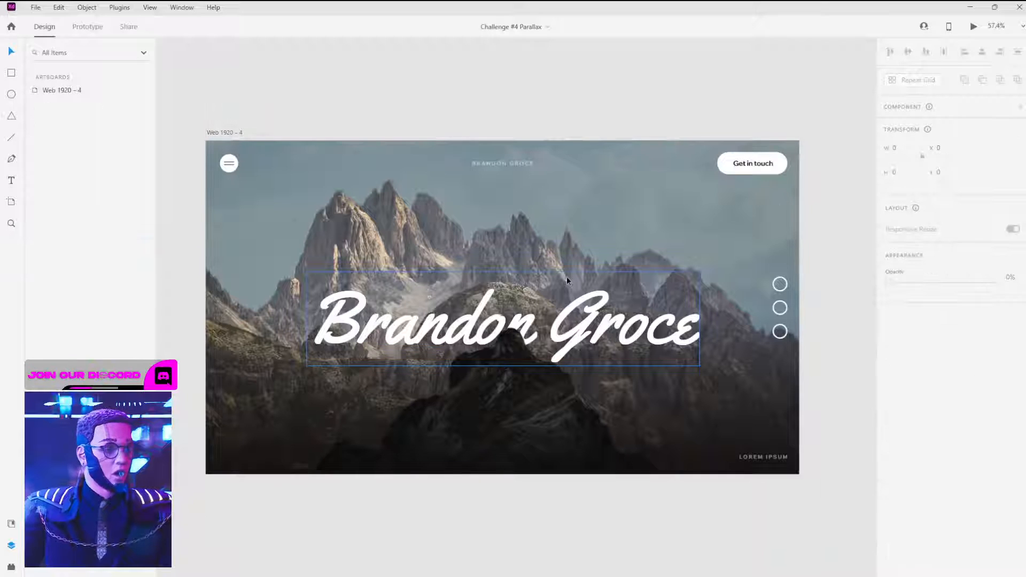
pyautogui.click(594, 280)
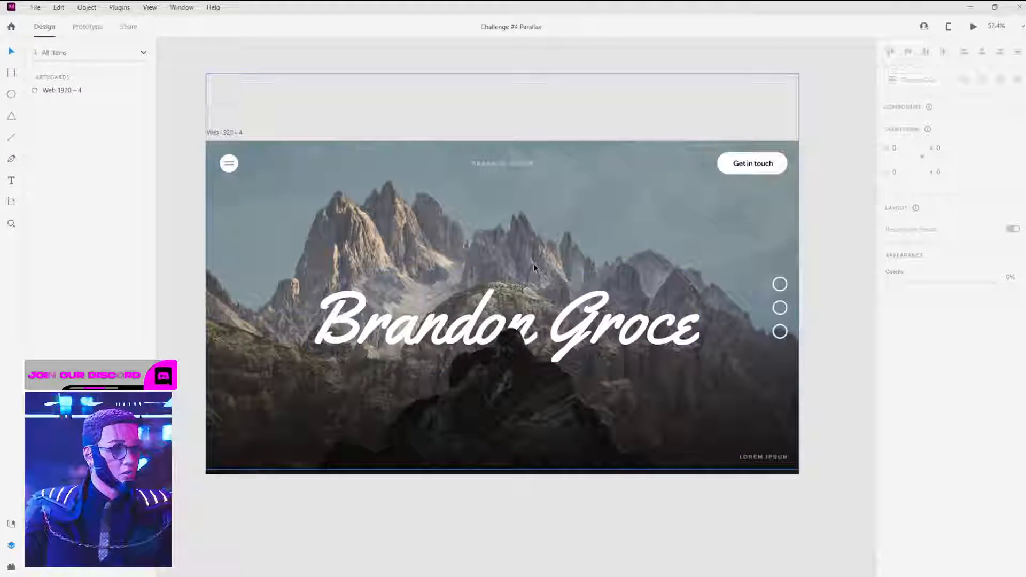
pyautogui.press('super+Tab')
pyautogui.click(820, 172)
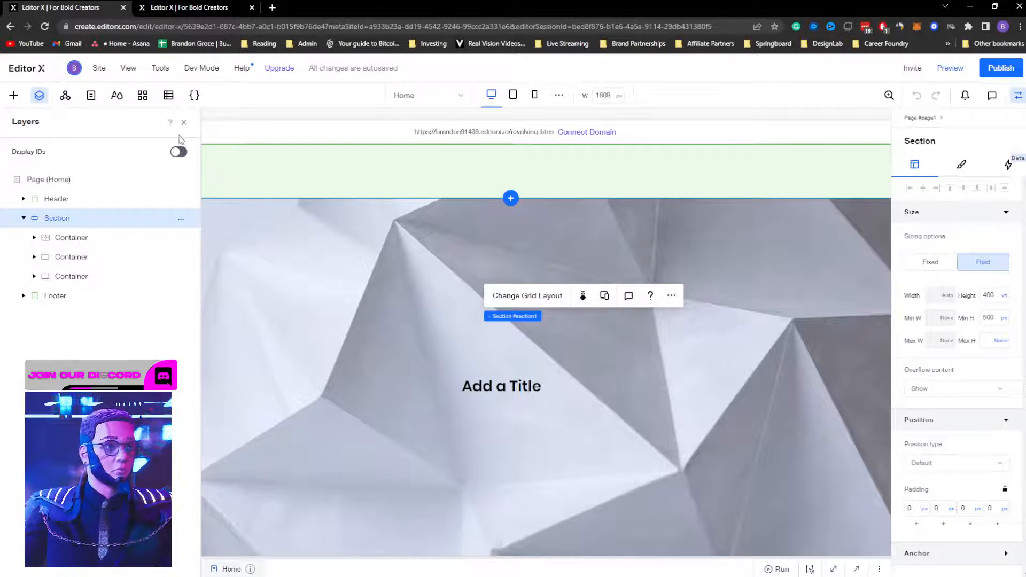
# Step: Hide the layer list, preview the page, then return to editing
pyautogui.click(184, 125)
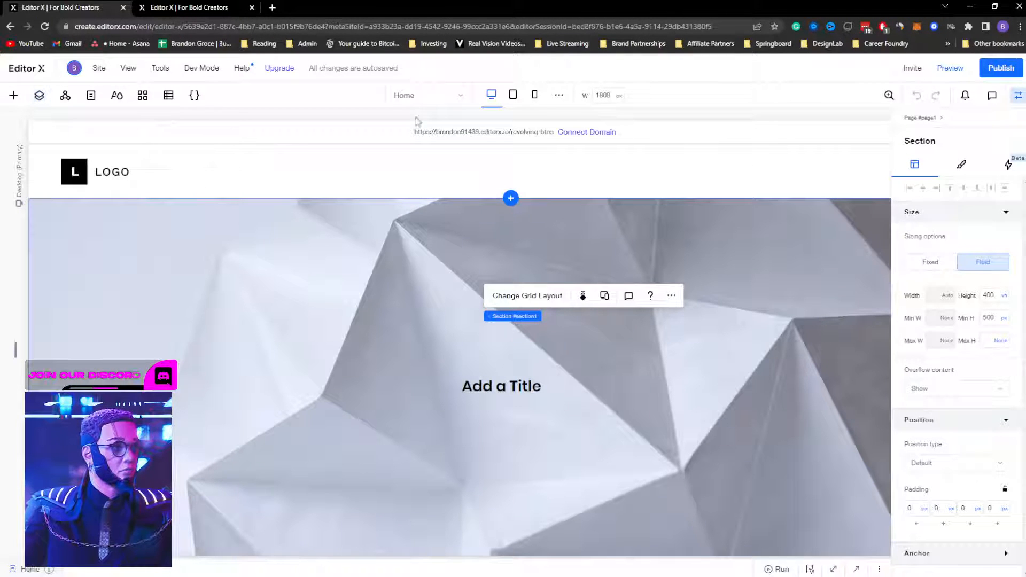
pyautogui.click(949, 69)
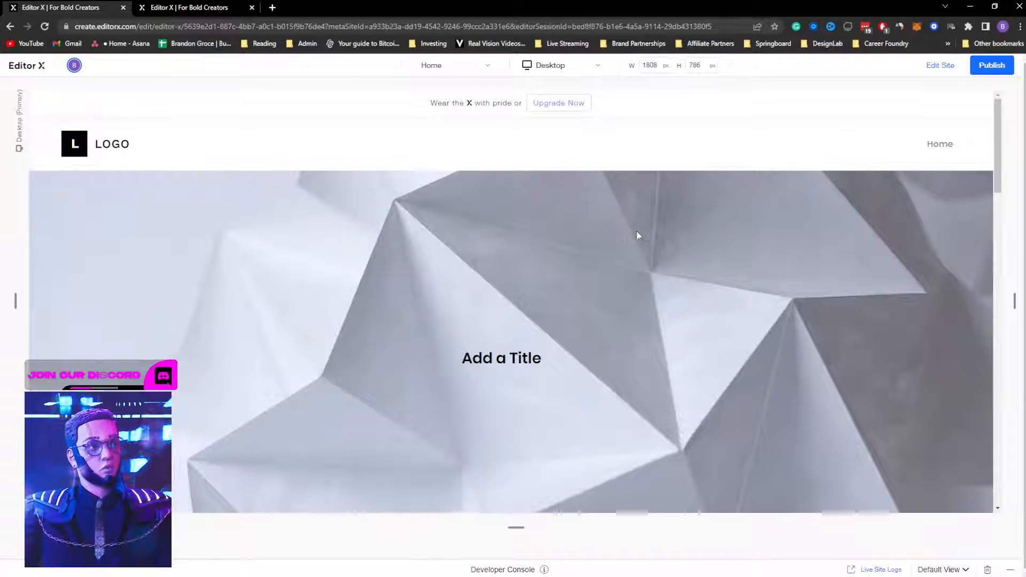
pyautogui.click(939, 65)
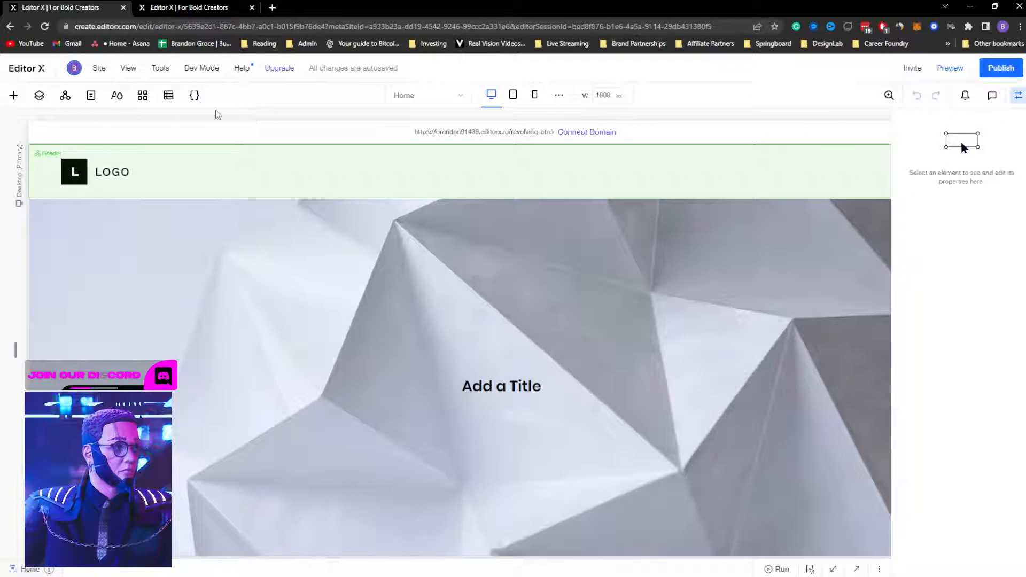
pyautogui.click(91, 97)
pyautogui.click(91, 99)
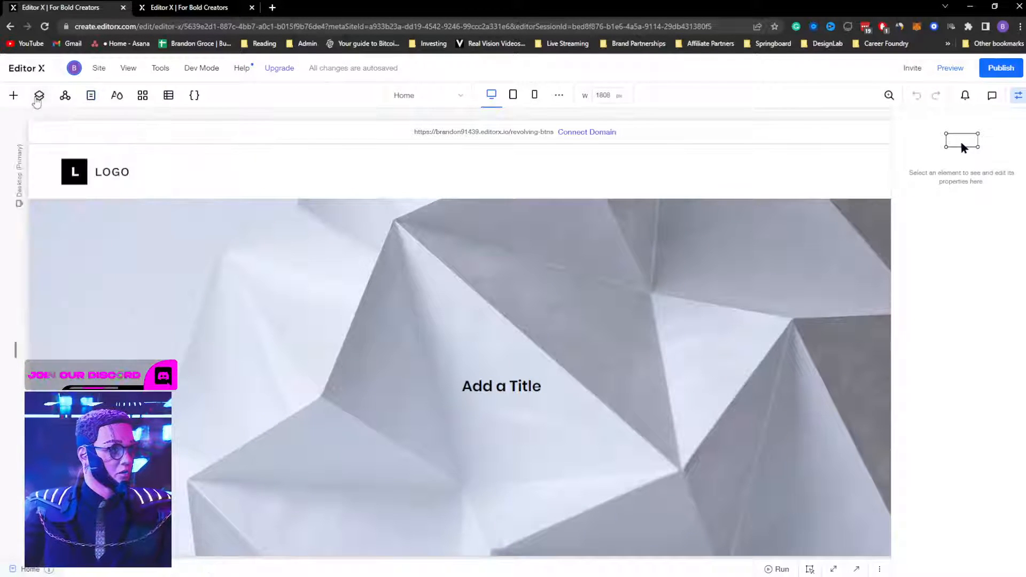
# Step: Expand the Section in the layer list, select its first and third containers, and preview the page
pyautogui.click(38, 98)
pyautogui.click(24, 218)
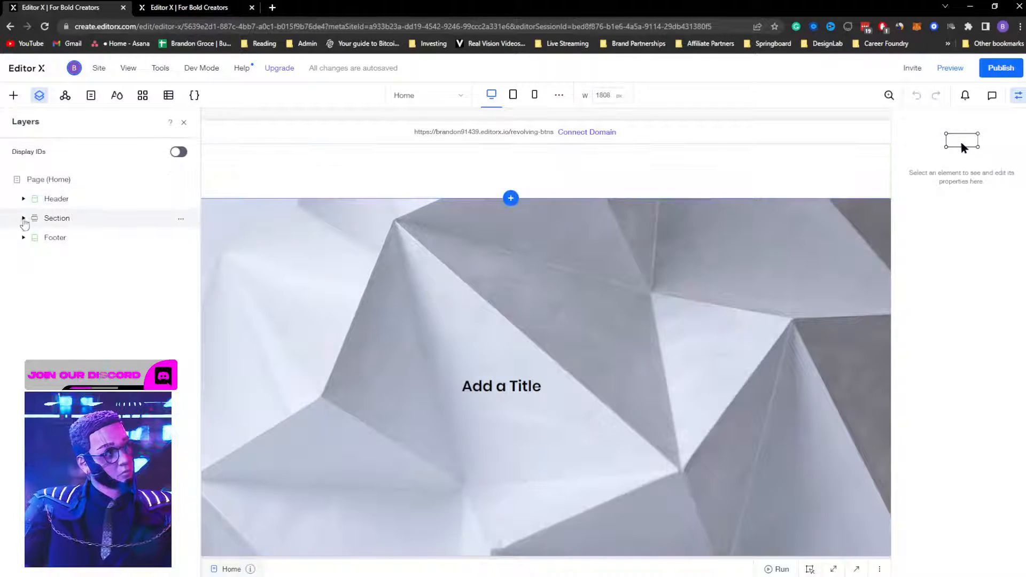
pyautogui.click(24, 219)
pyautogui.click(24, 218)
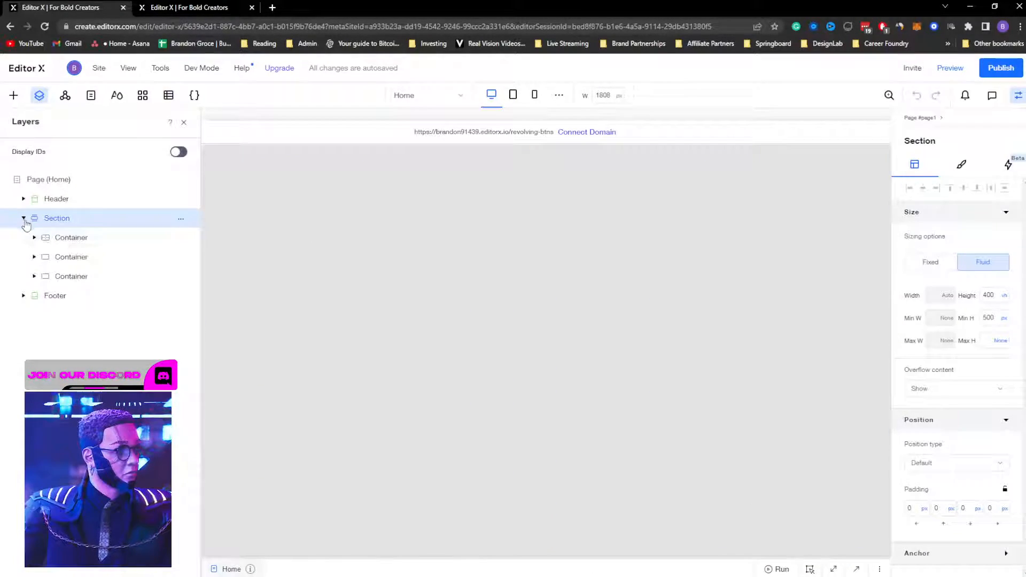
pyautogui.click(61, 238)
pyautogui.click(67, 277)
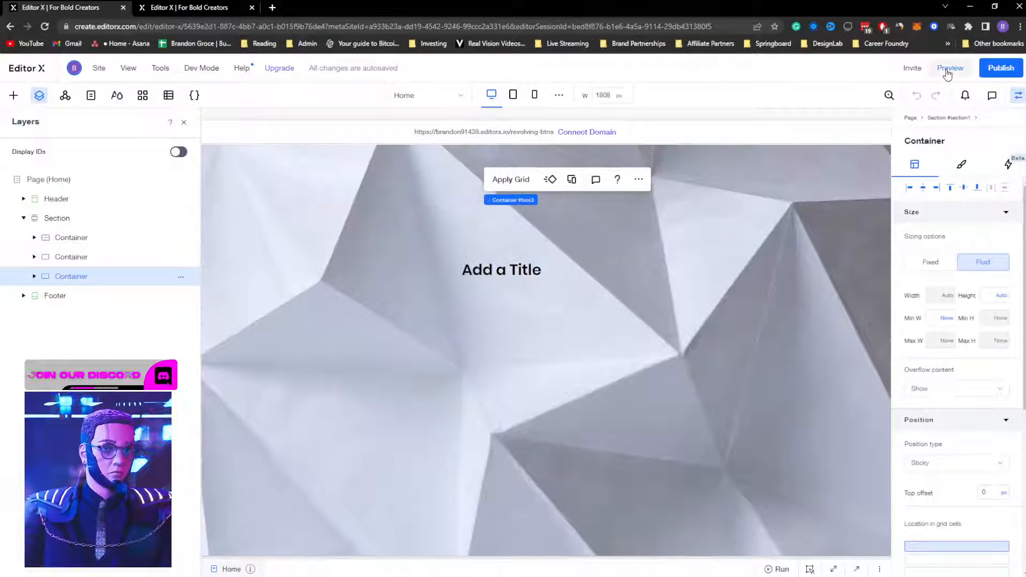
pyautogui.click(950, 68)
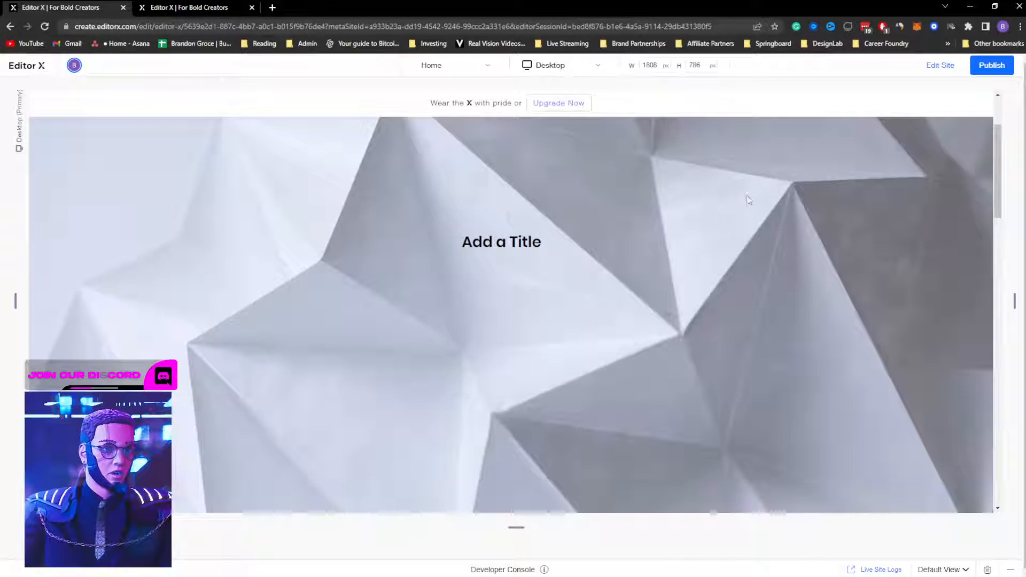
# Step: Scroll the preview to watch the semi-parallax effect, then move to the other site's editor tab
pyautogui.scroll(-5, 681, 233)
pyautogui.scroll(5, 681, 237)
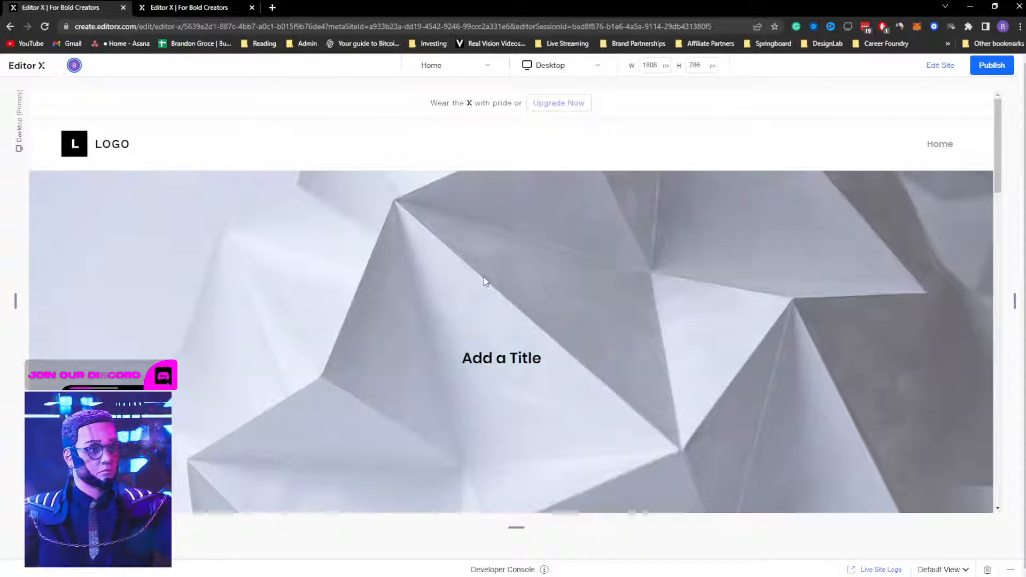
pyautogui.scroll(-5, 485, 281)
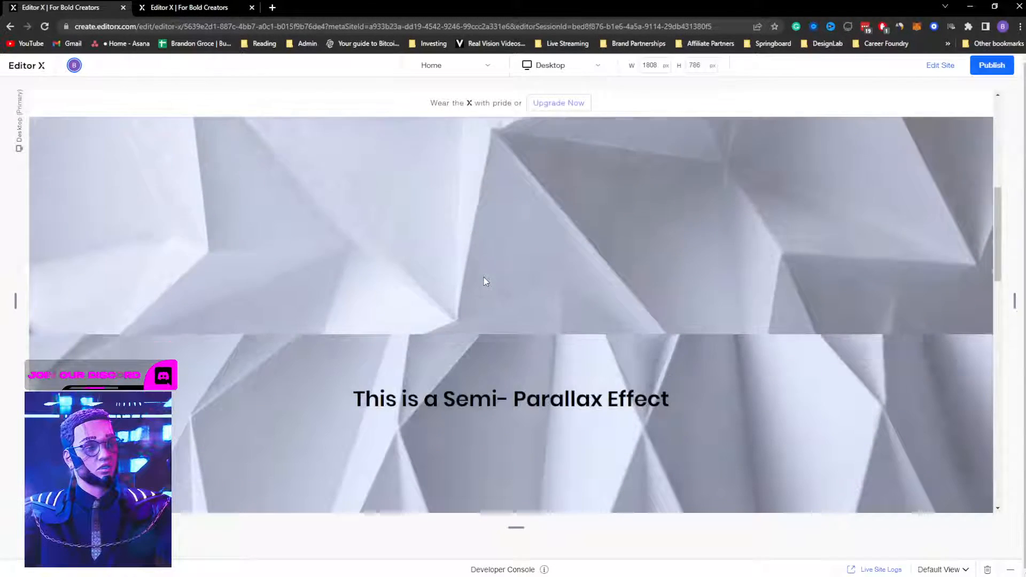
pyautogui.scroll(-5, 485, 280)
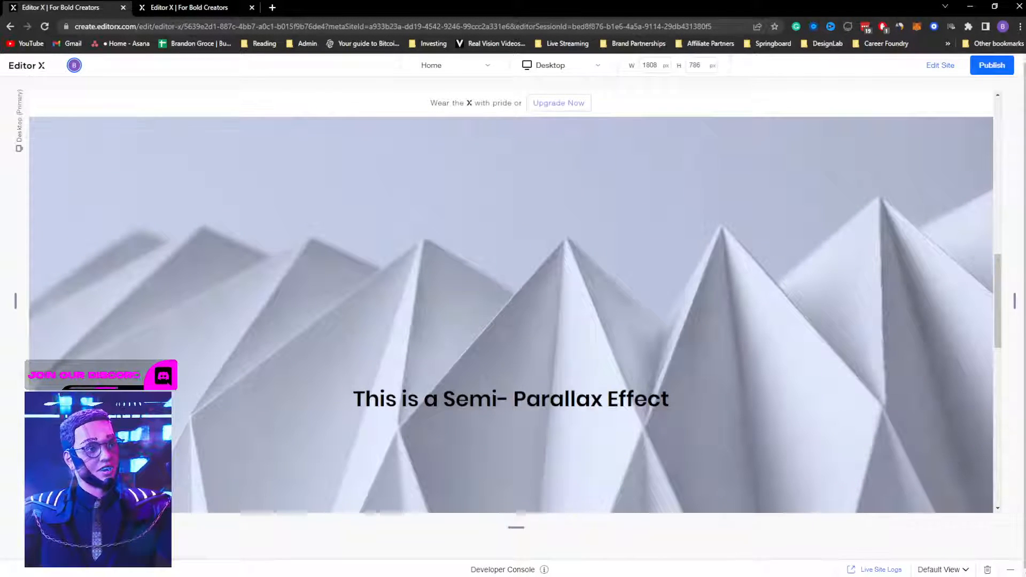
pyautogui.scroll(-2, 518, 321)
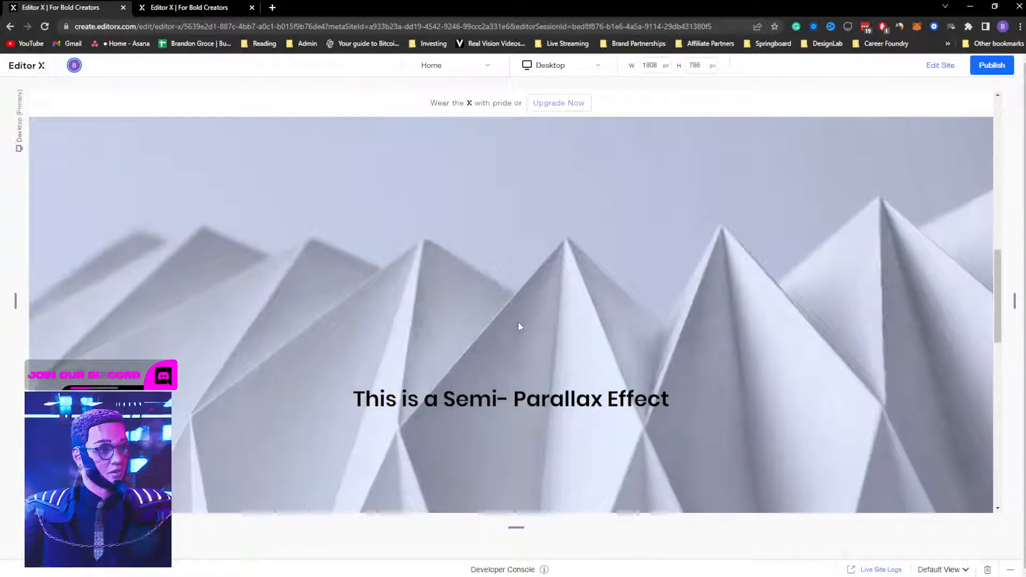
pyautogui.scroll(-1, 519, 324)
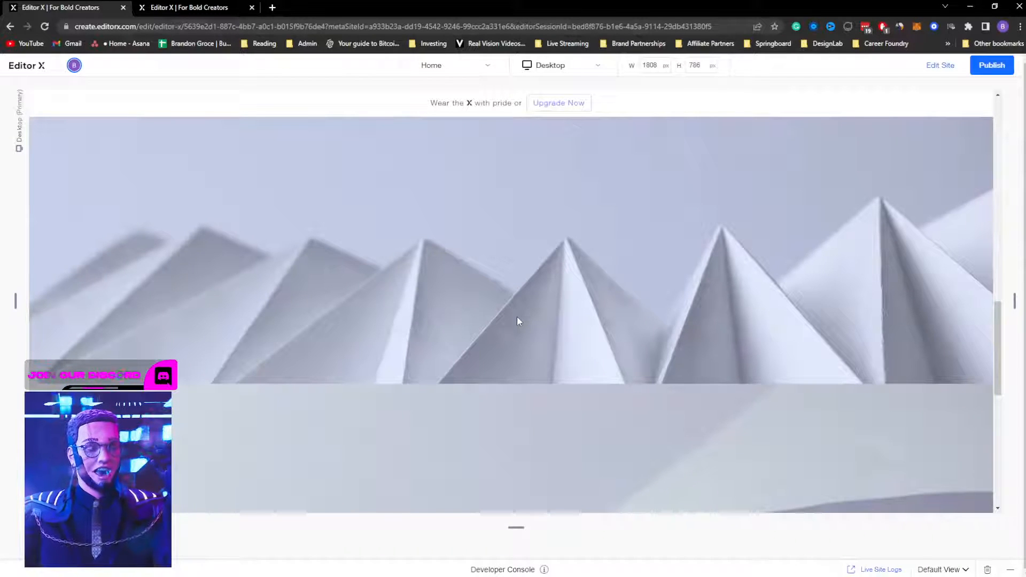
pyautogui.scroll(-2, 517, 320)
pyautogui.scroll(3, 518, 316)
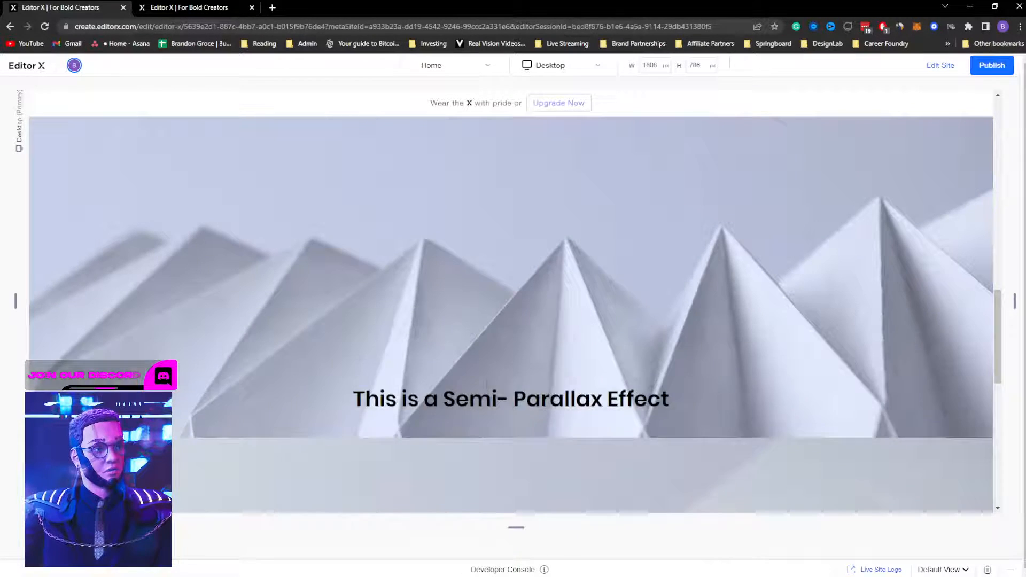
pyautogui.scroll(-2, 483, 391)
pyautogui.scroll(1, 428, 404)
pyautogui.scroll(-2, 431, 396)
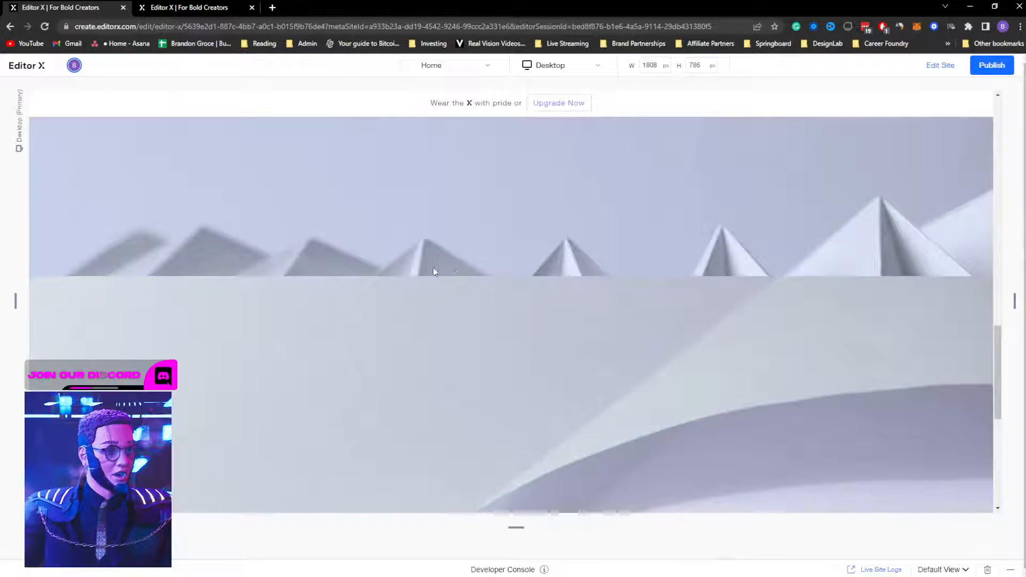
pyautogui.scroll(-1, 514, 276)
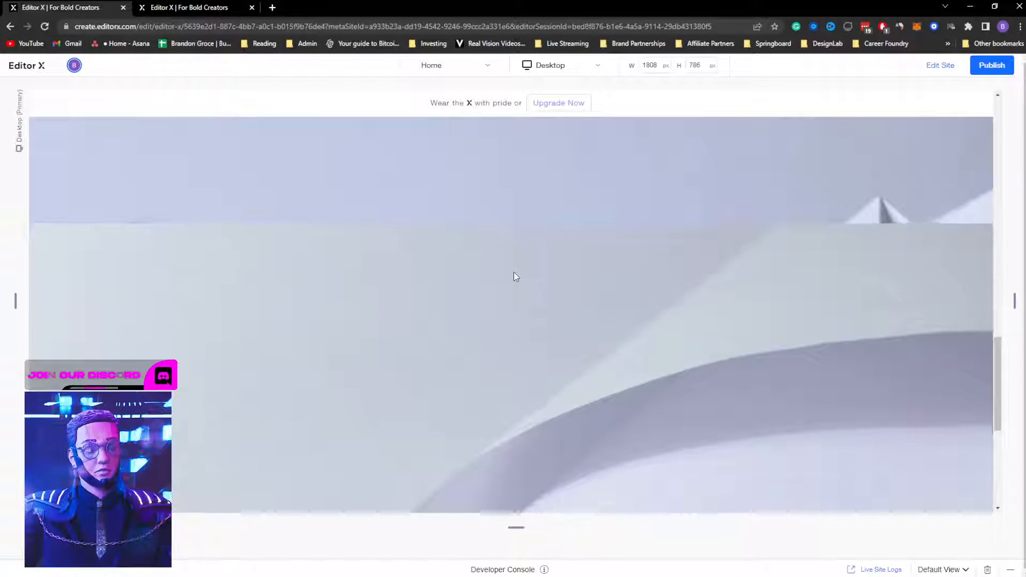
pyautogui.scroll(3, 510, 274)
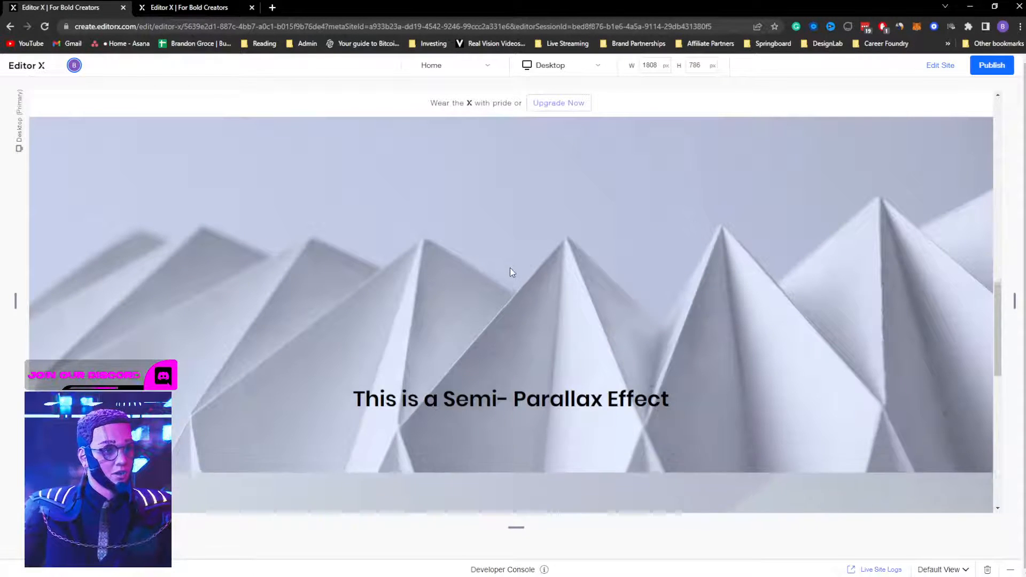
pyautogui.scroll(-2, 511, 267)
pyautogui.scroll(2, 511, 267)
pyautogui.scroll(-2, 483, 304)
pyautogui.scroll(2, 484, 308)
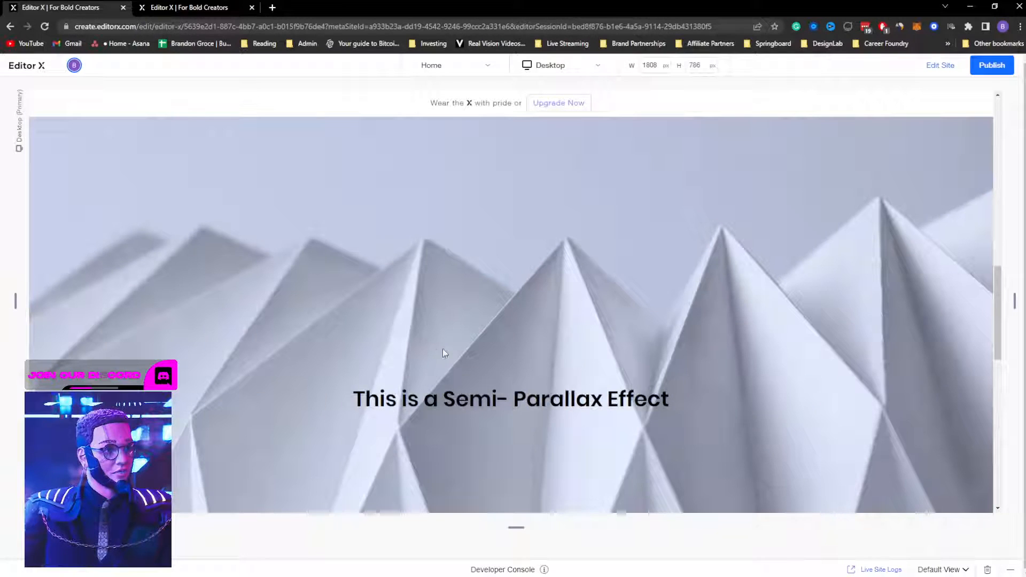
pyautogui.scroll(-2, 517, 358)
pyautogui.scroll(2, 517, 359)
pyautogui.scroll(-2, 517, 352)
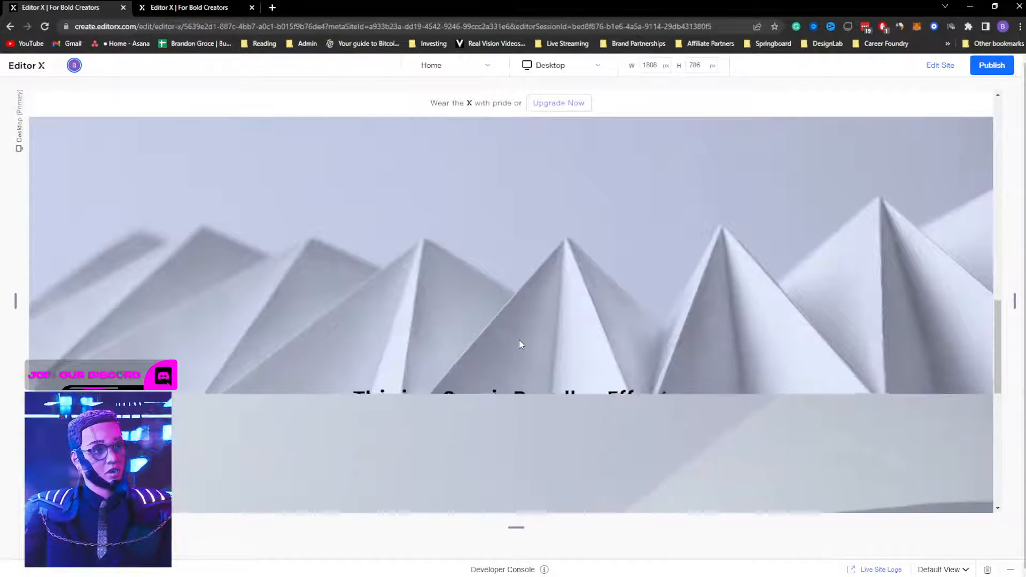
pyautogui.scroll(1, 518, 337)
pyautogui.scroll(-1, 520, 330)
pyautogui.scroll(1, 524, 328)
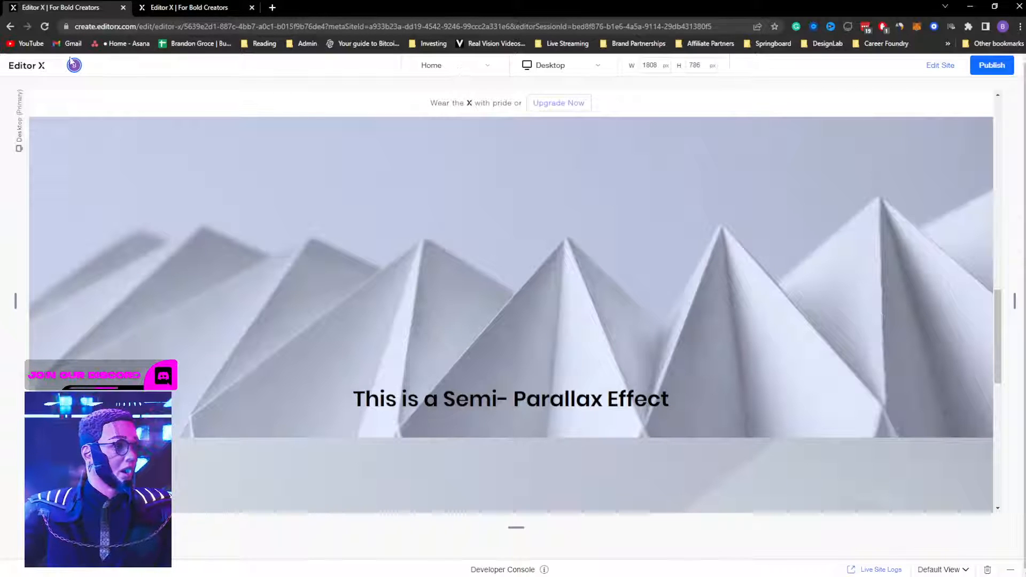
pyautogui.click(177, 8)
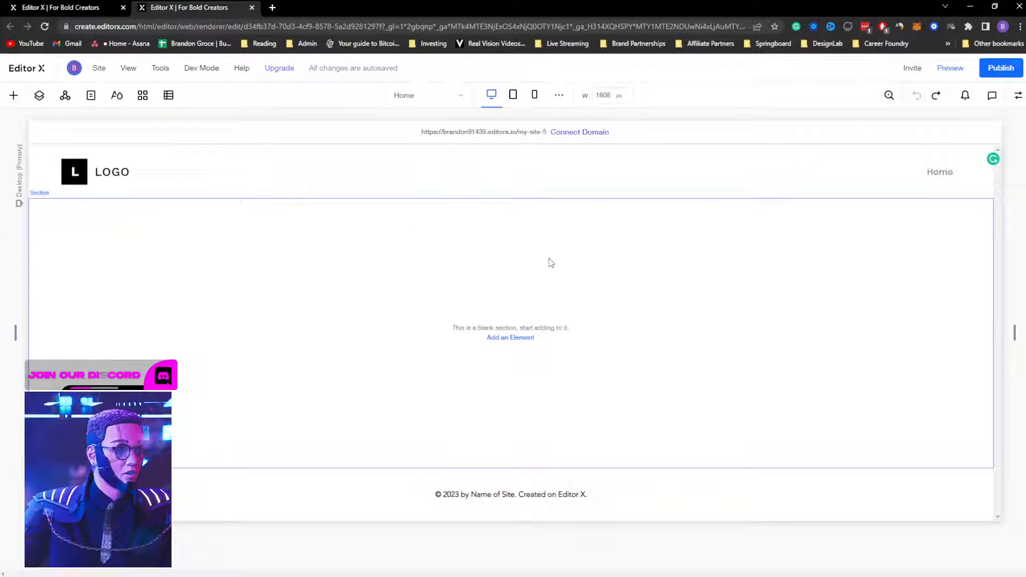
# Step: Select the blank section and show the uploaded media listing back.png and front.png
pyautogui.click(550, 262)
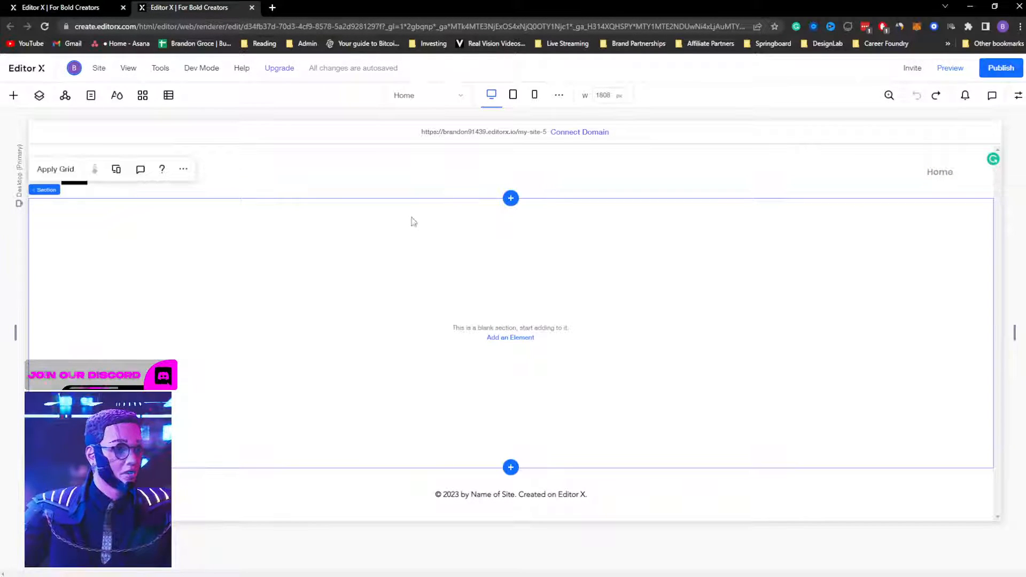
pyautogui.click(14, 96)
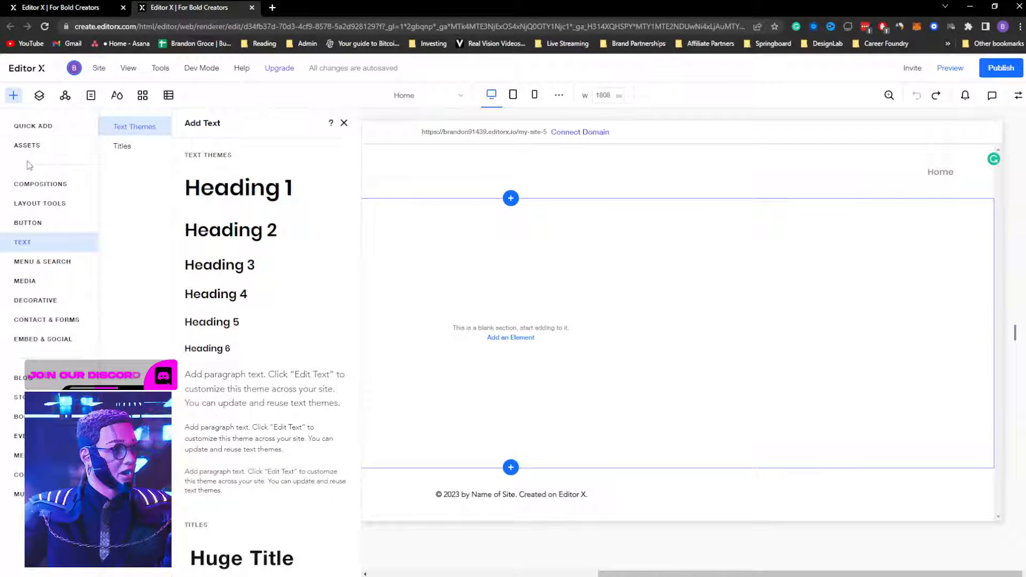
pyautogui.click(28, 145)
pyautogui.click(34, 281)
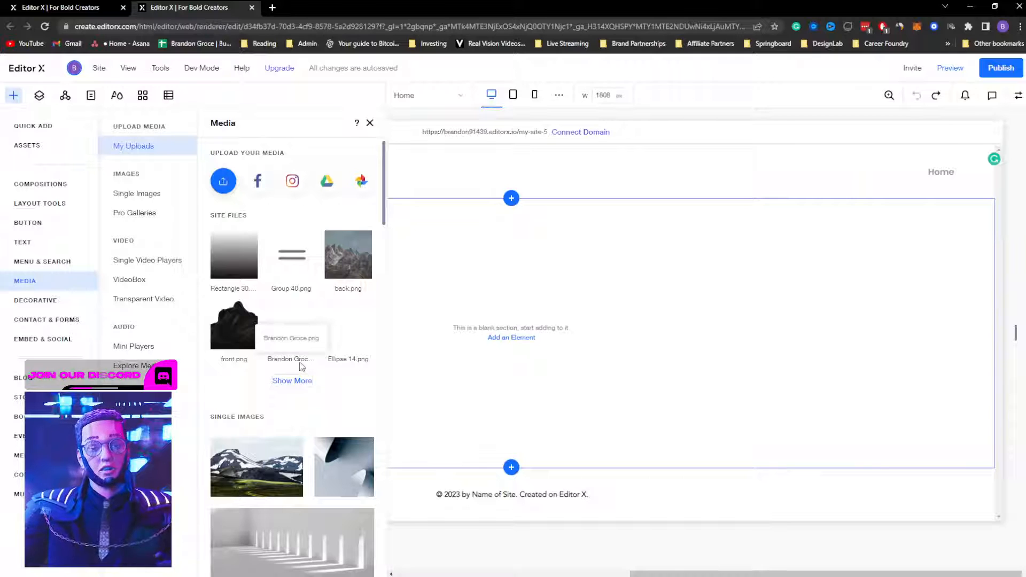
pyautogui.press('super+Tab')
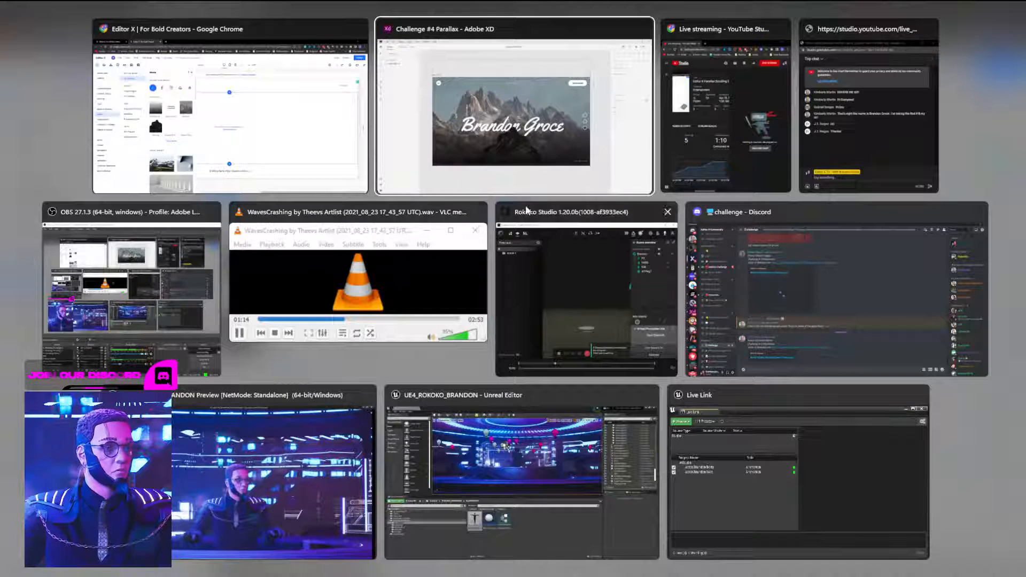
# Step: In Adobe XD, read the fonts of the Yellowtail script title and the small header text
pyautogui.click(553, 140)
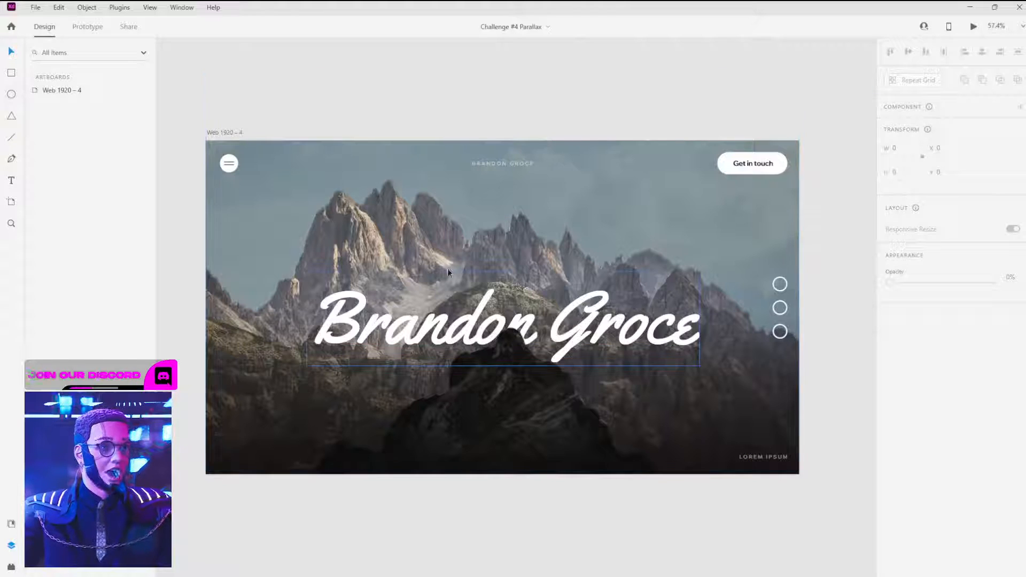
pyautogui.click(405, 310)
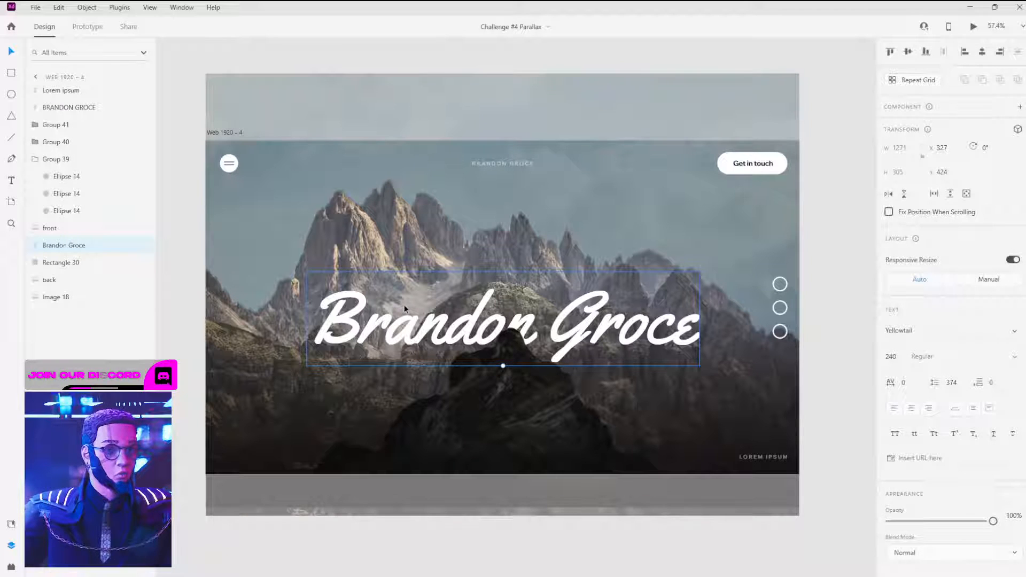
pyautogui.moveTo(879, 331); pyautogui.dragTo(944, 325)
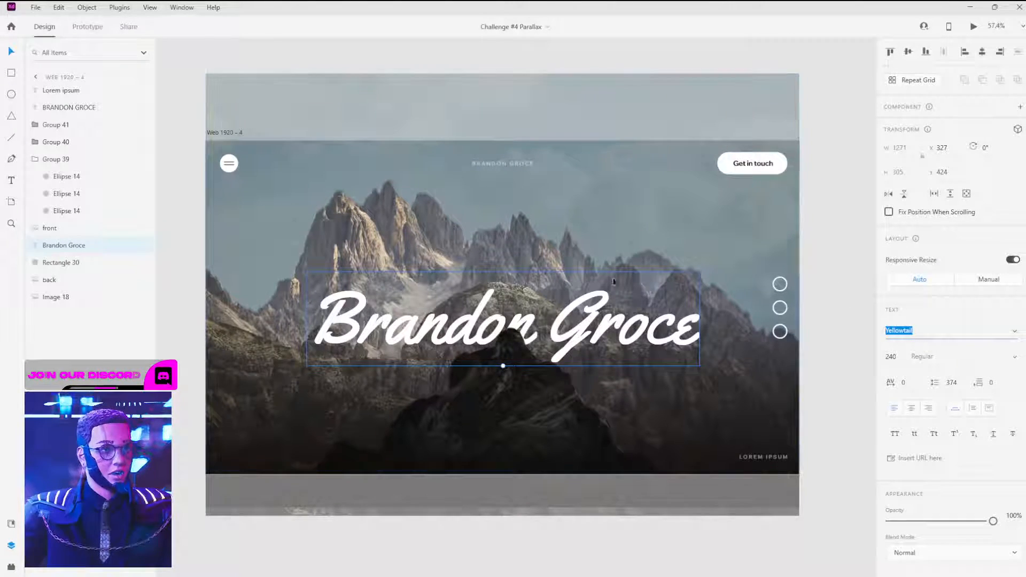
pyautogui.click(525, 165)
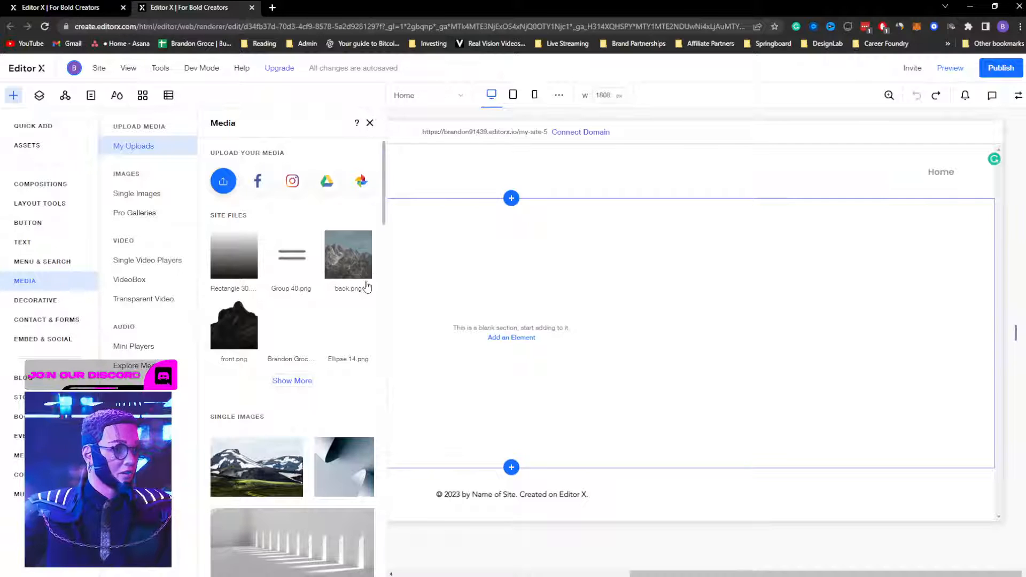
# Step: Set back.png from Recent Site Files as the blank section's background image
pyautogui.moveTo(353, 267)
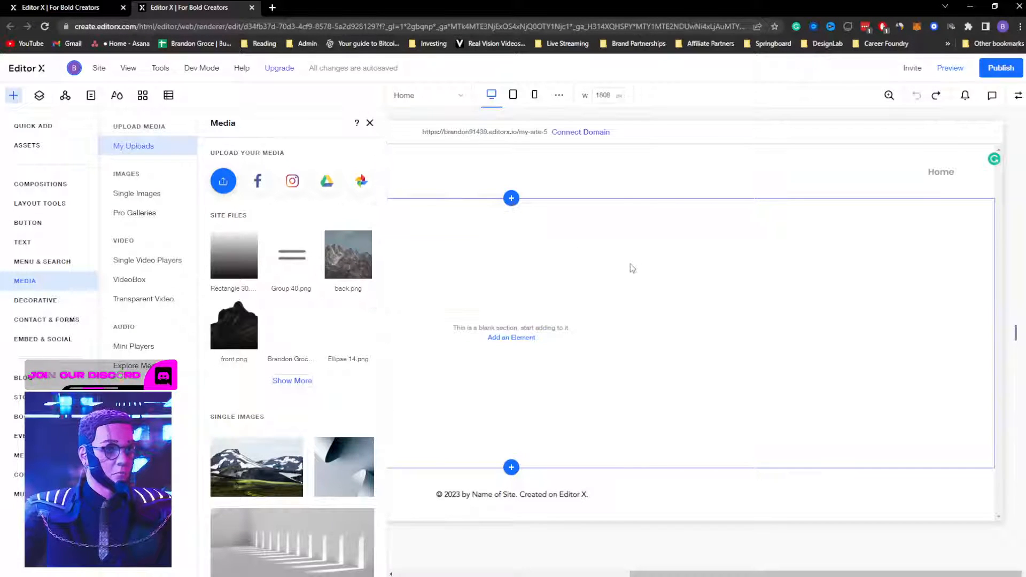
pyautogui.click(1019, 98)
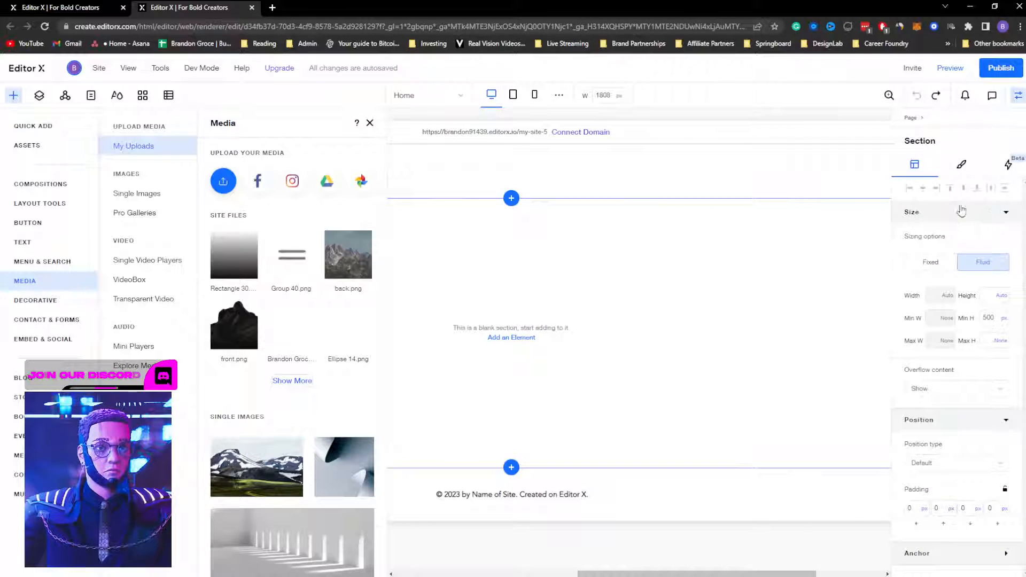
pyautogui.click(962, 165)
pyautogui.click(954, 358)
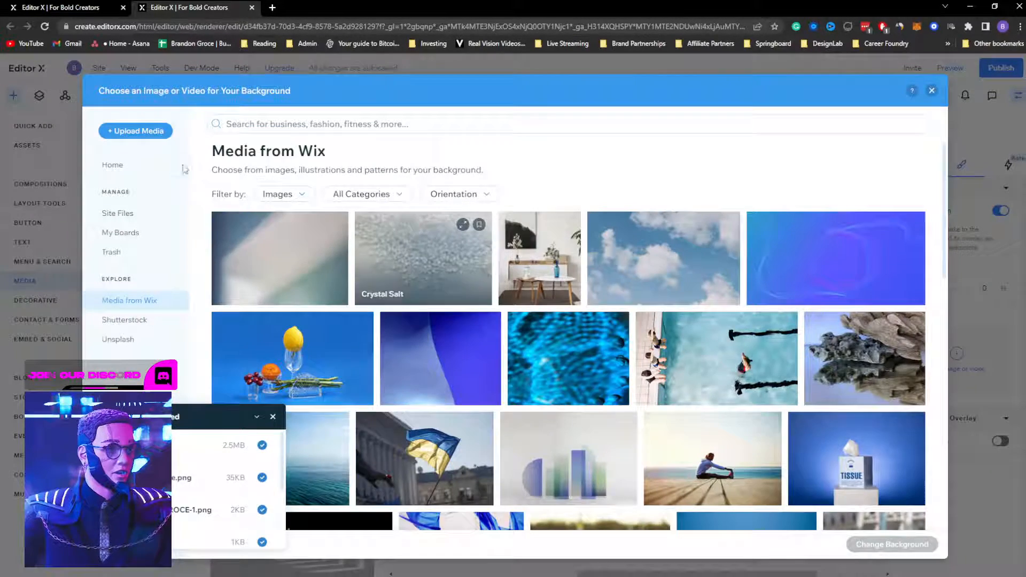
pyautogui.click(112, 165)
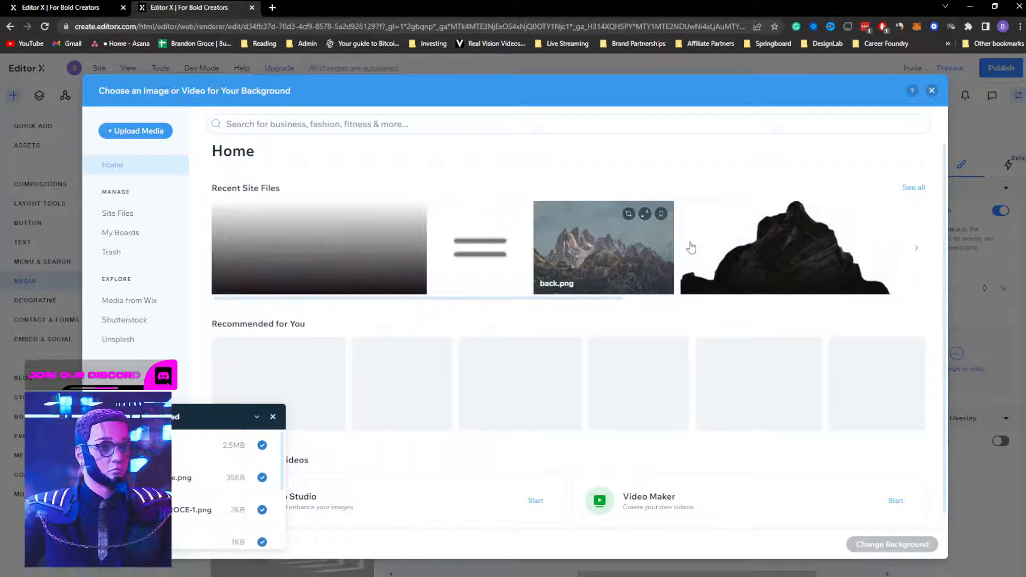
pyautogui.click(601, 258)
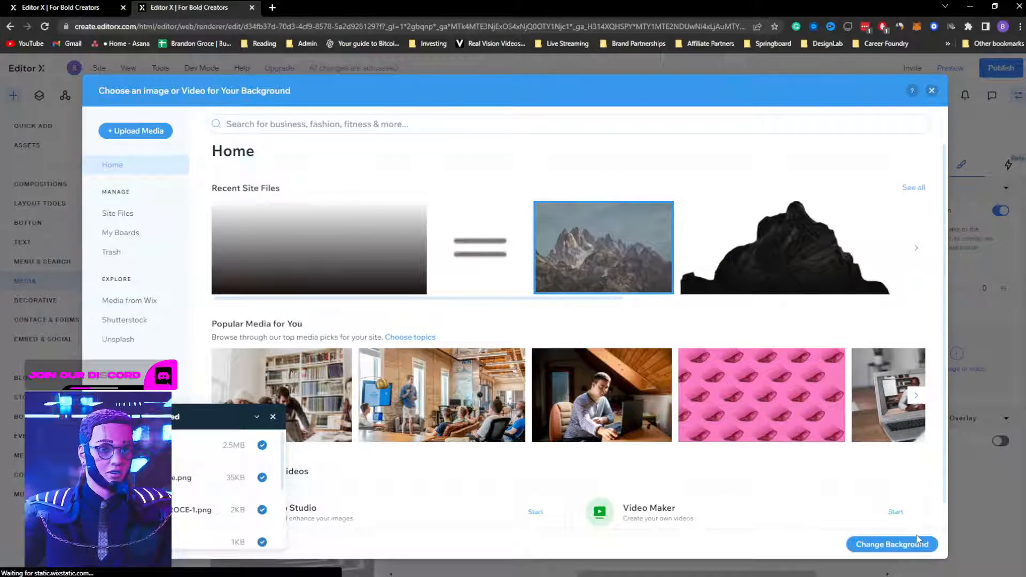
pyautogui.click(892, 544)
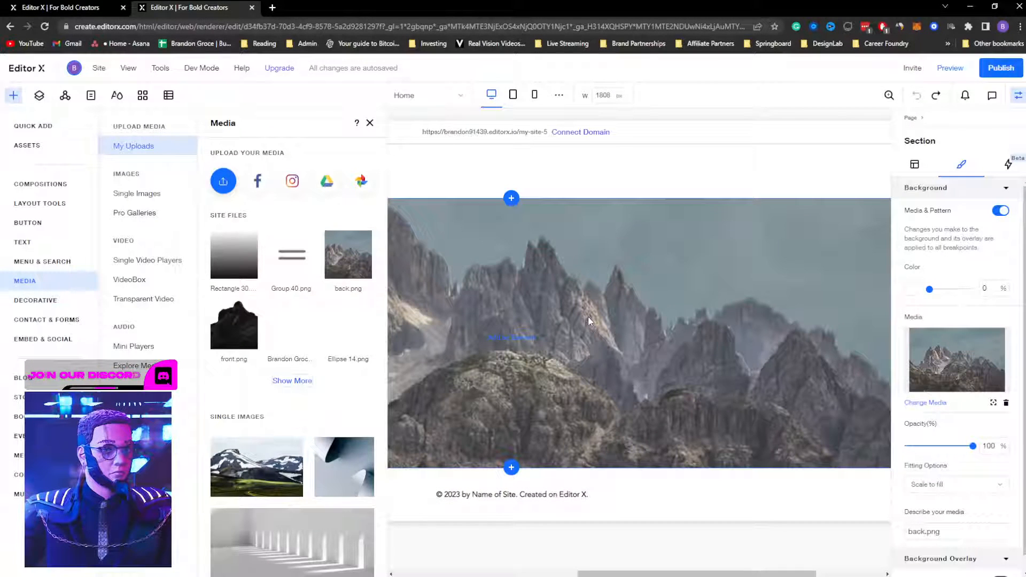
pyautogui.click(661, 490)
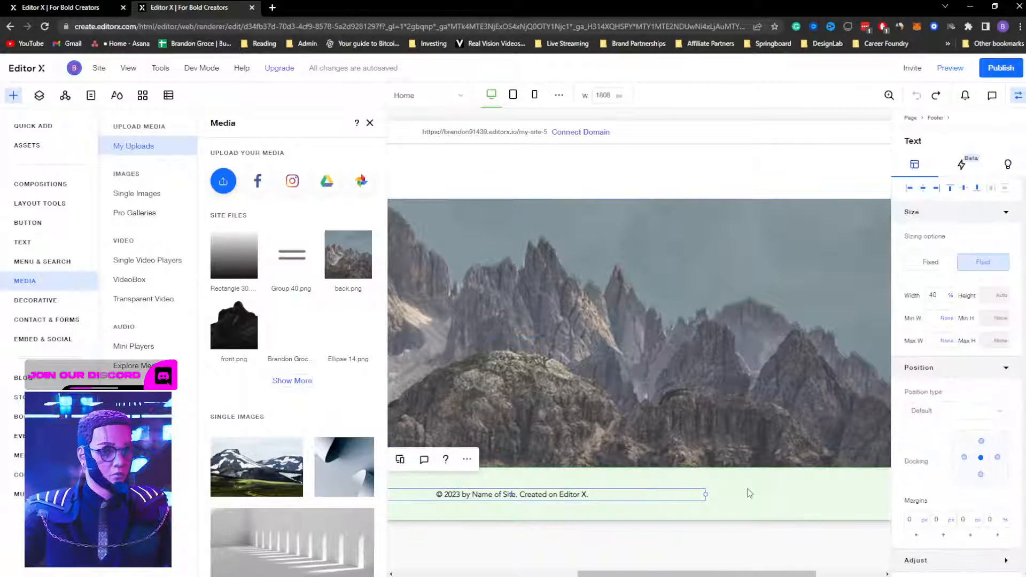
# Step: Open and dismiss the footer's options menu, close the Media panel, and select the header
pyautogui.click(746, 492)
pyautogui.rightClick(747, 492)
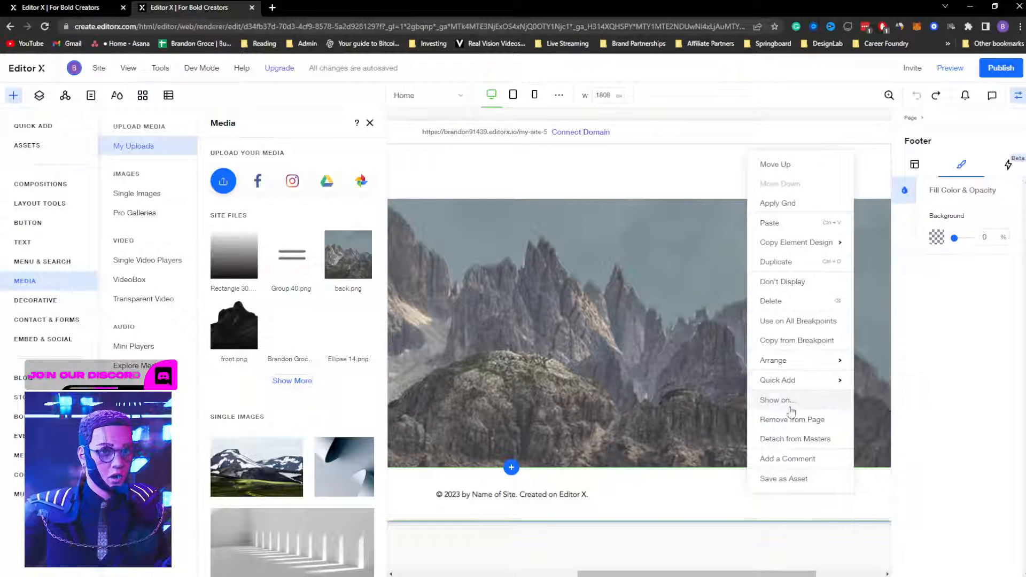
pyautogui.click(605, 315)
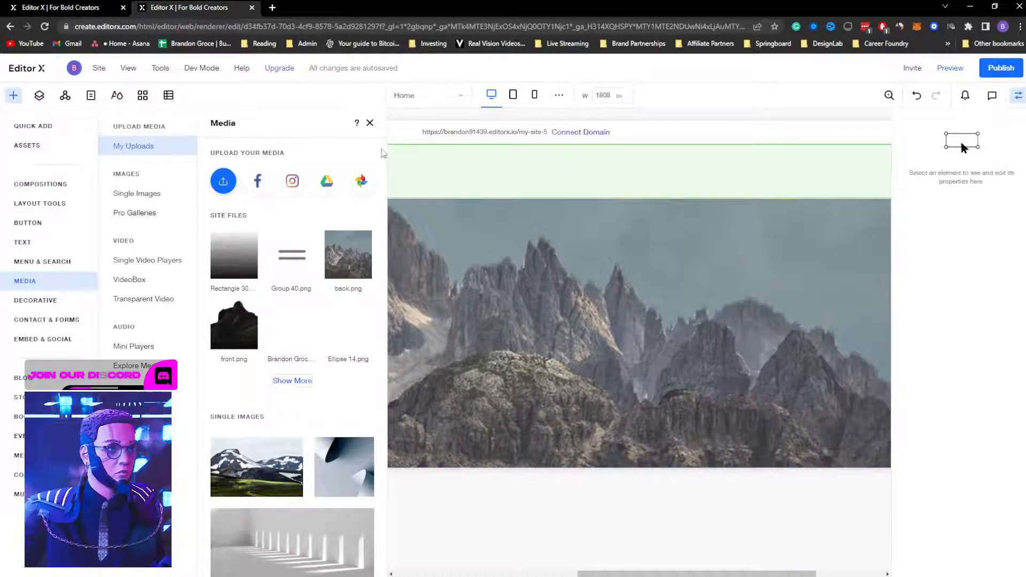
pyautogui.click(369, 123)
pyautogui.click(323, 173)
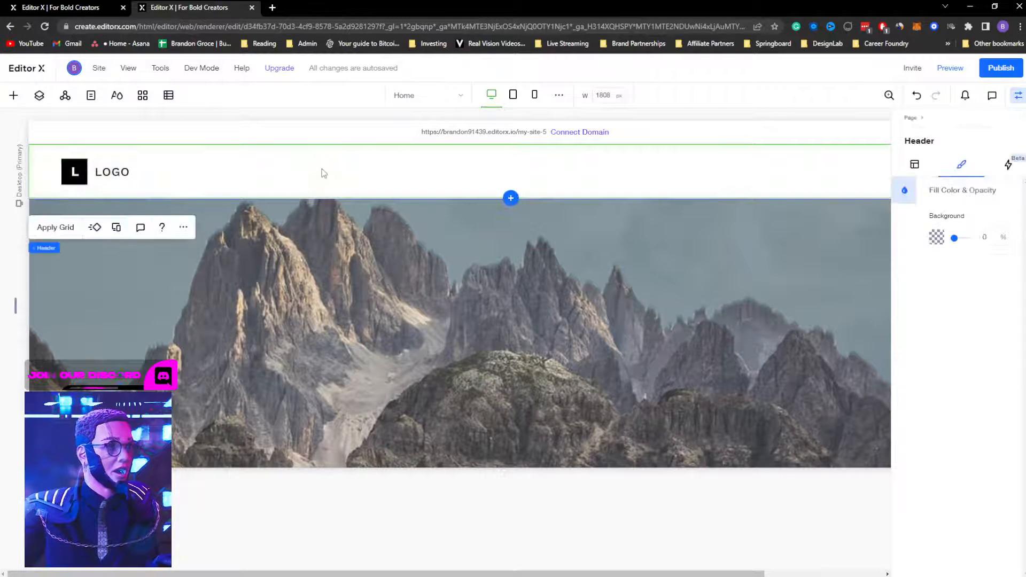
pyautogui.hotkey('alt', 'Tab')
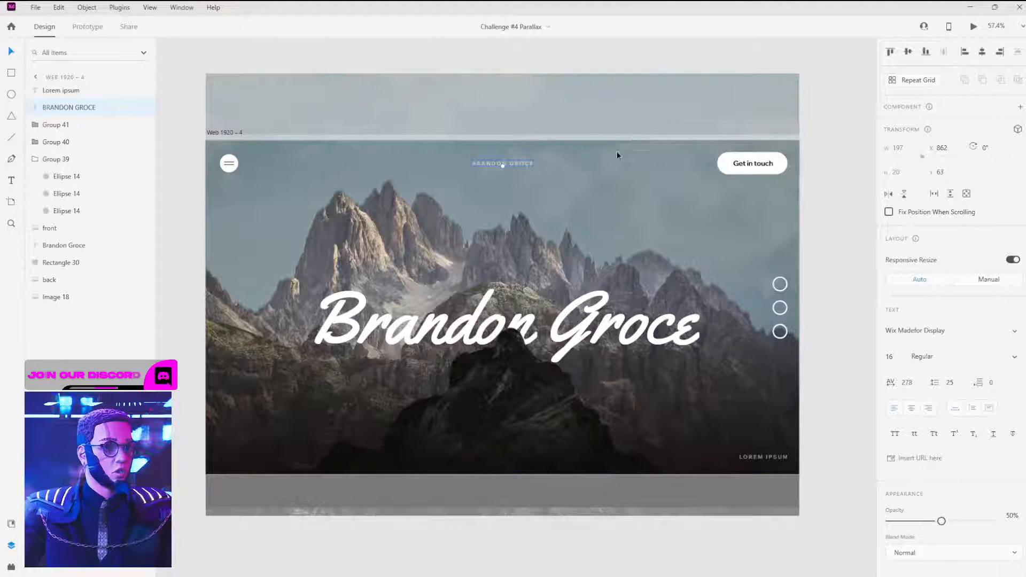
# Step: Inspect the menu icon, small header title and Get in touch button properties in Adobe XD
pyautogui.click(229, 163)
pyautogui.click(524, 166)
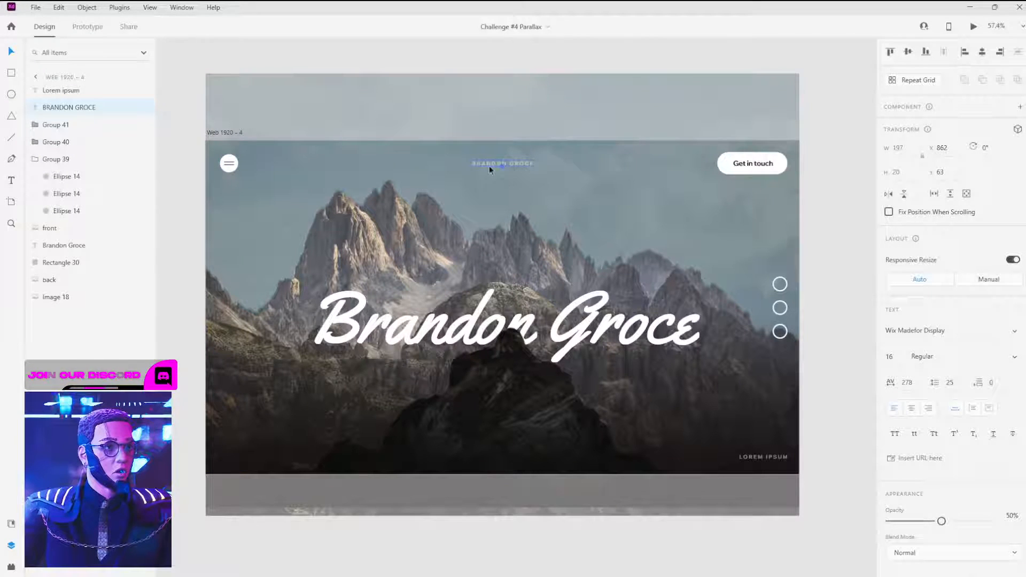
pyautogui.click(722, 163)
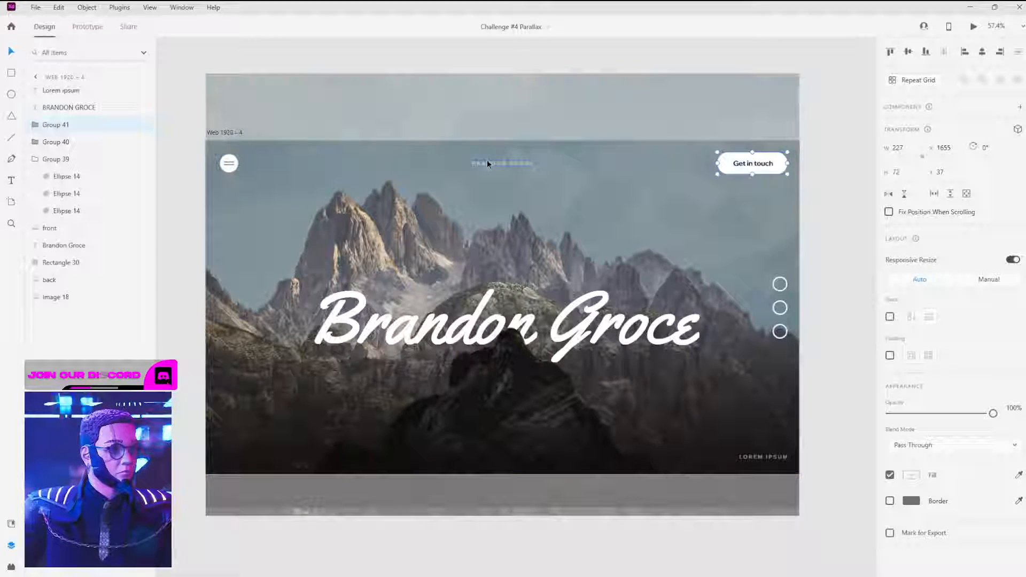
pyautogui.hotkey('alt', 'Tab')
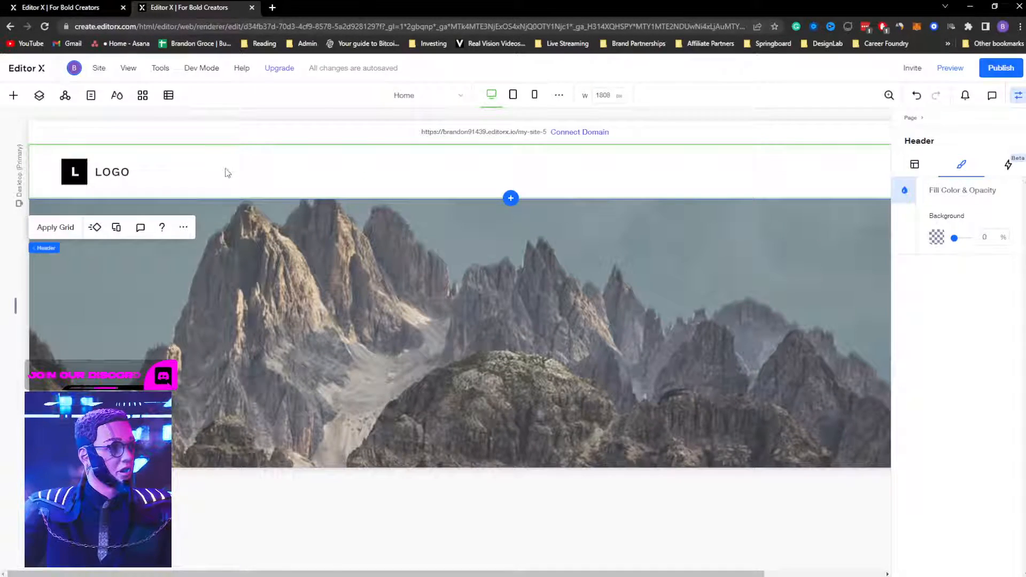
# Step: Pin the header to the page and let it overlap the mountain section
pyautogui.click(917, 165)
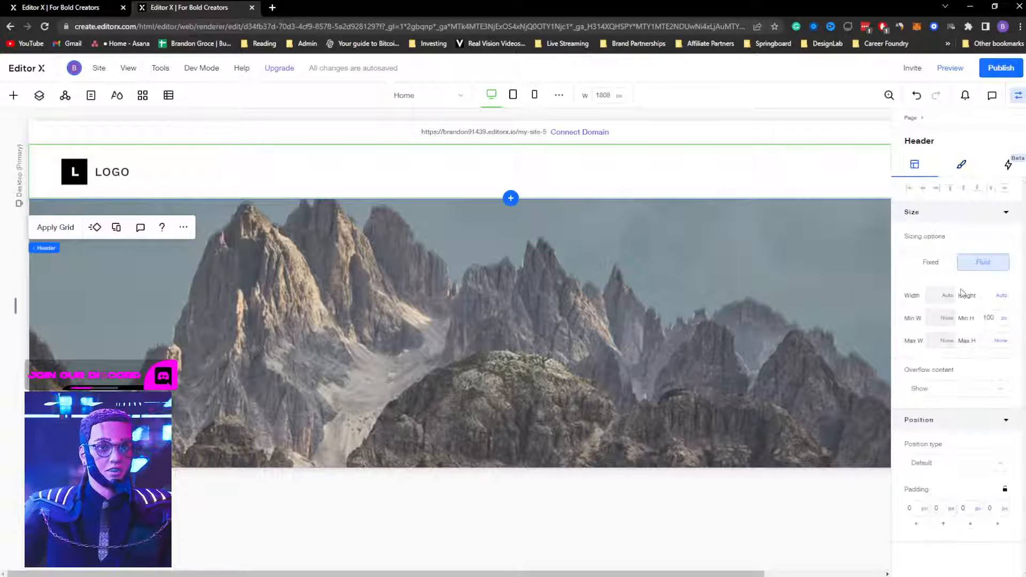
pyautogui.click(943, 463)
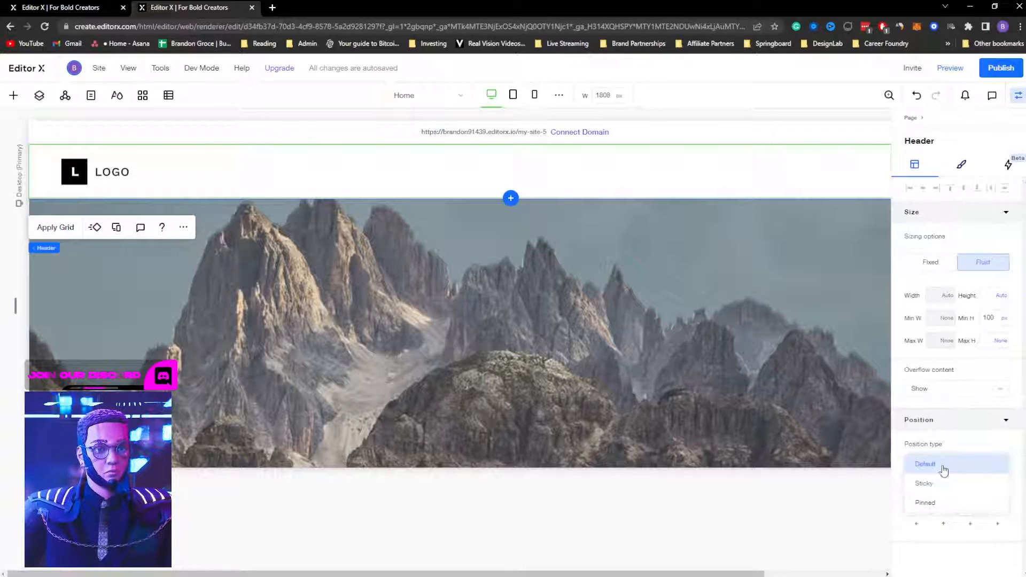
pyautogui.click(940, 502)
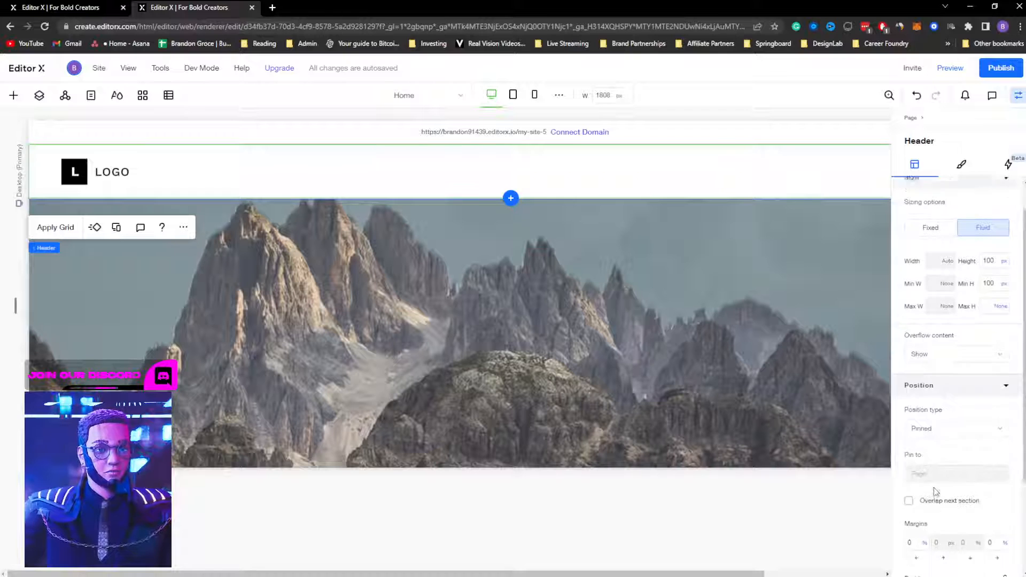
pyautogui.scroll(-1, 932, 492)
pyautogui.click(909, 481)
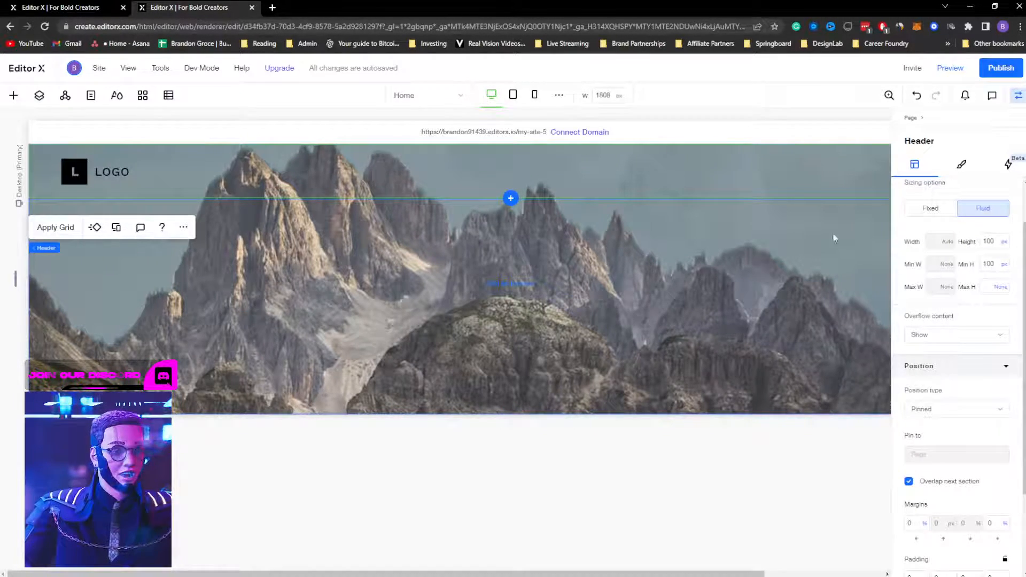
# Step: Set the mountain hero section's height to 100 vh and reload the editor
pyautogui.click(687, 319)
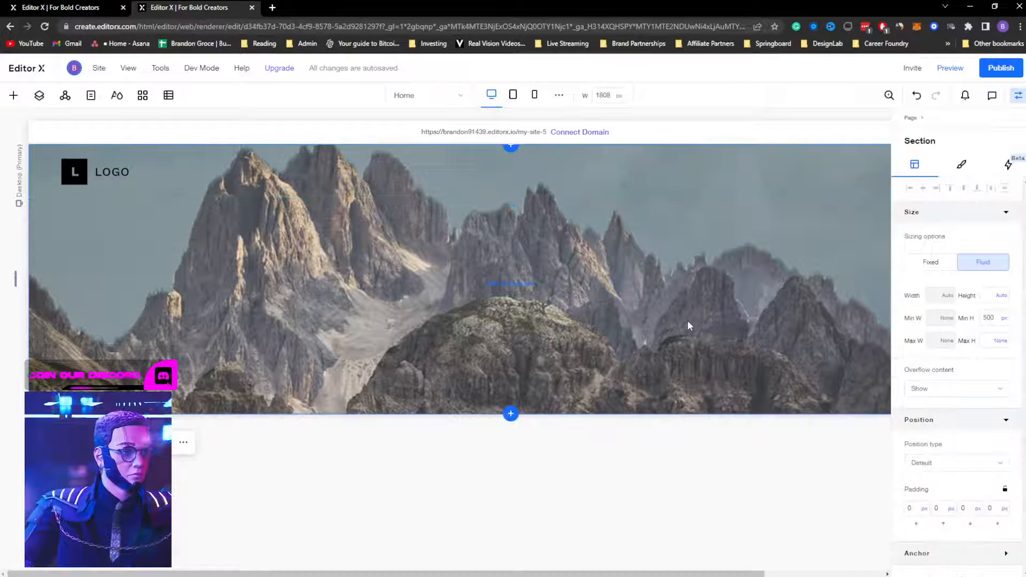
pyautogui.click(987, 299)
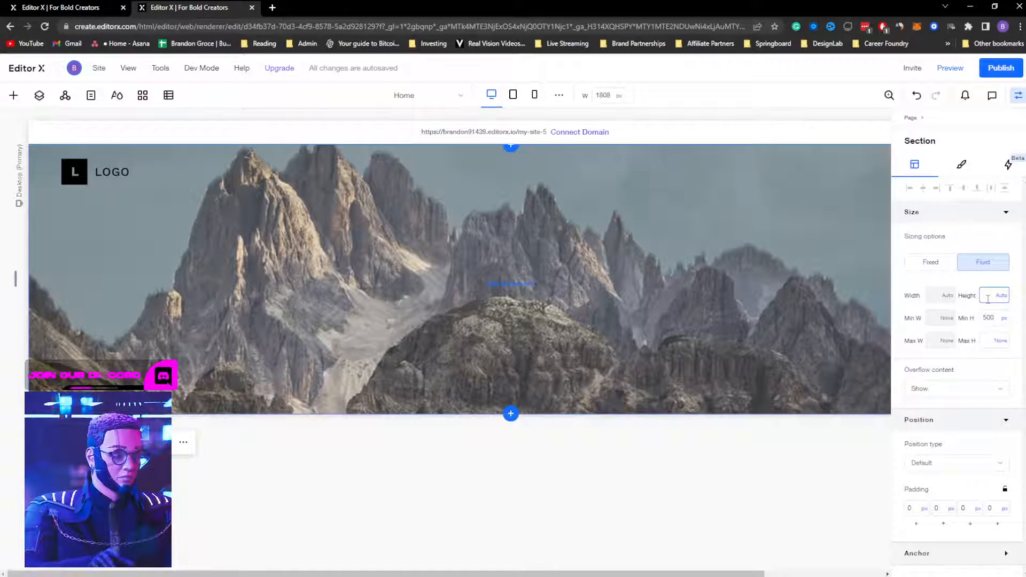
pyautogui.write('100vh')
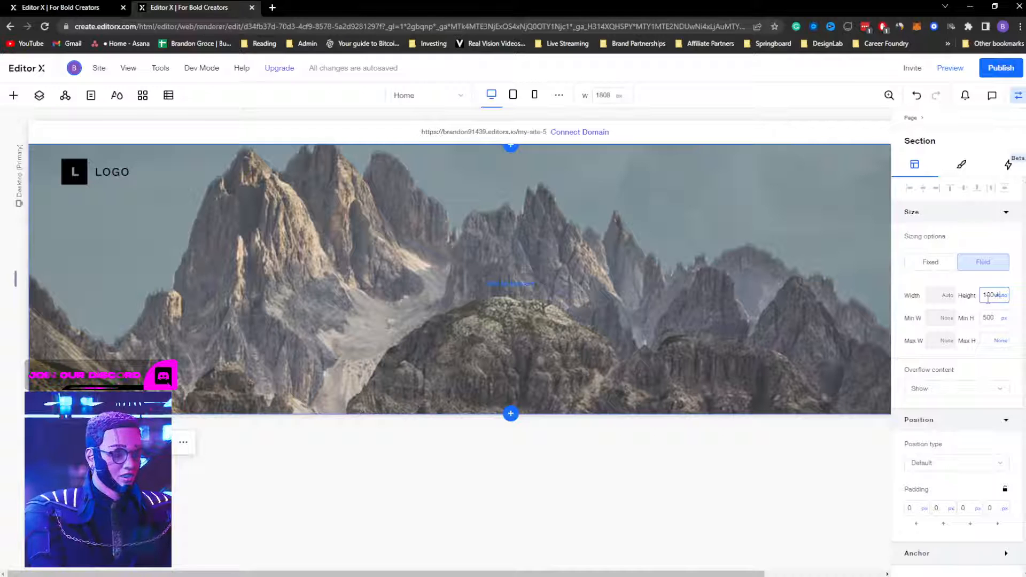
pyautogui.press('Return')
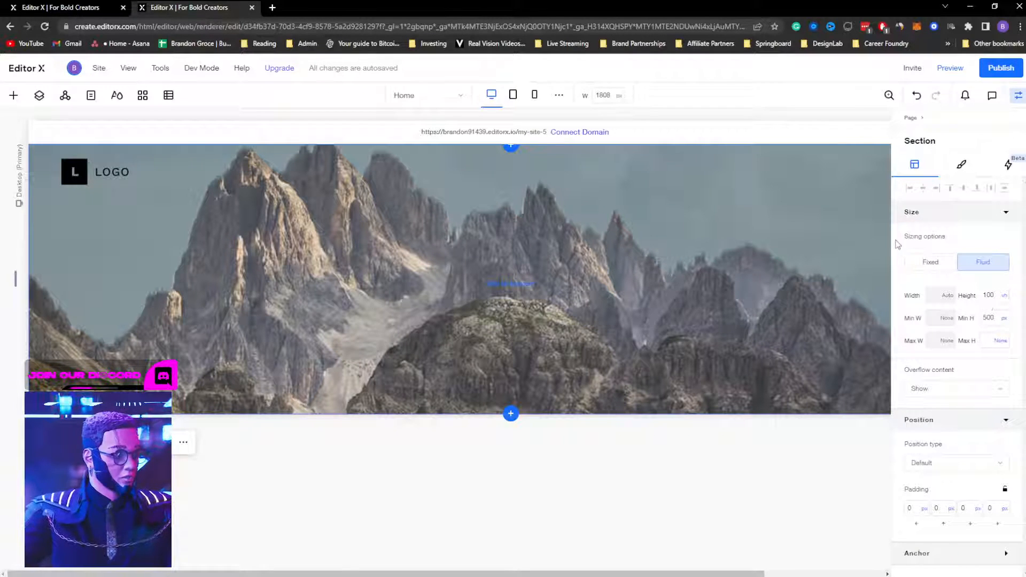
pyautogui.hotkey('ctrl', 'r')
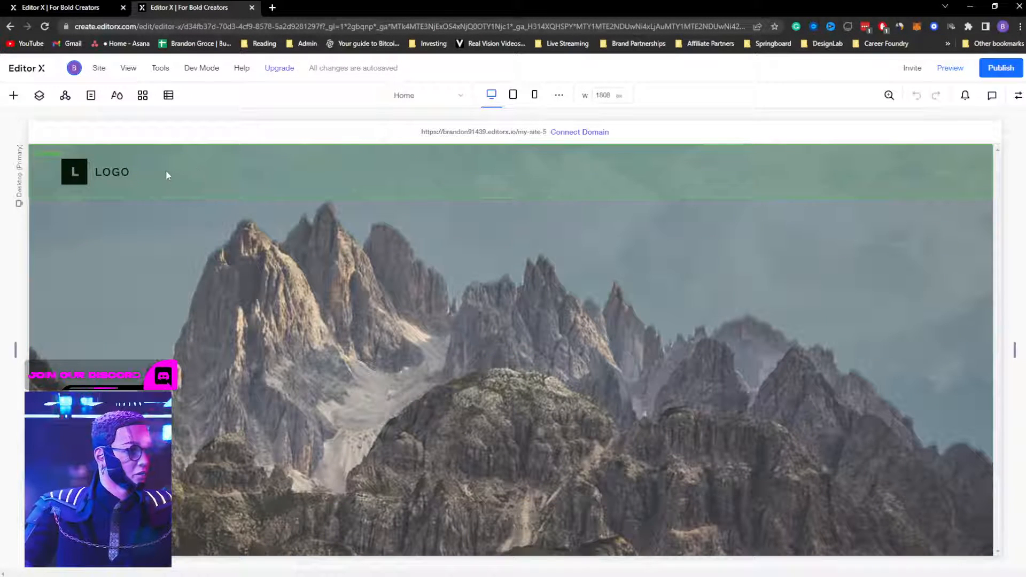
pyautogui.click(93, 174)
# Step: Delete the placeholder logo from the header, reselect the header, and open the Quick Add panel
pyautogui.click(75, 172)
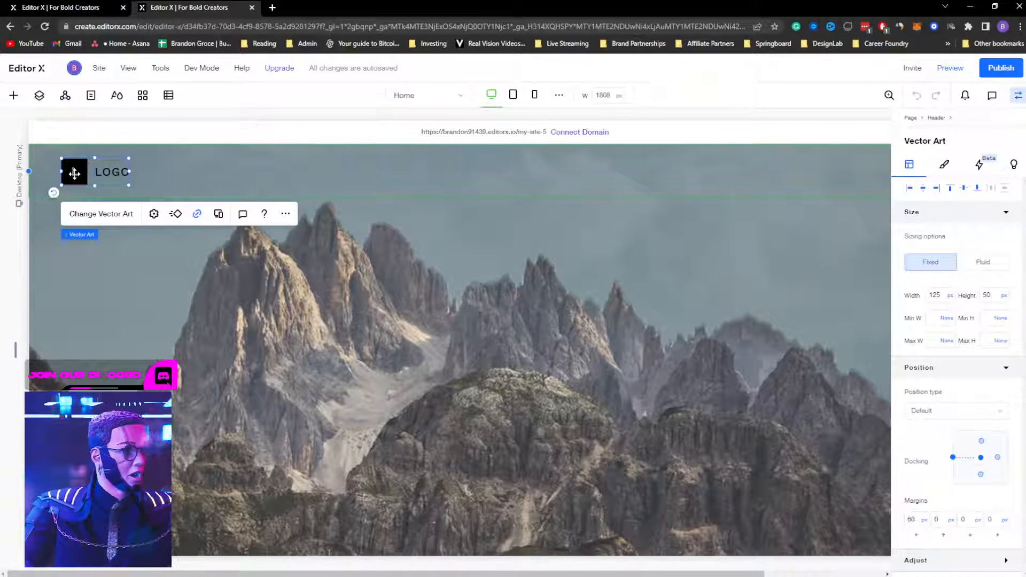
pyautogui.press('Delete')
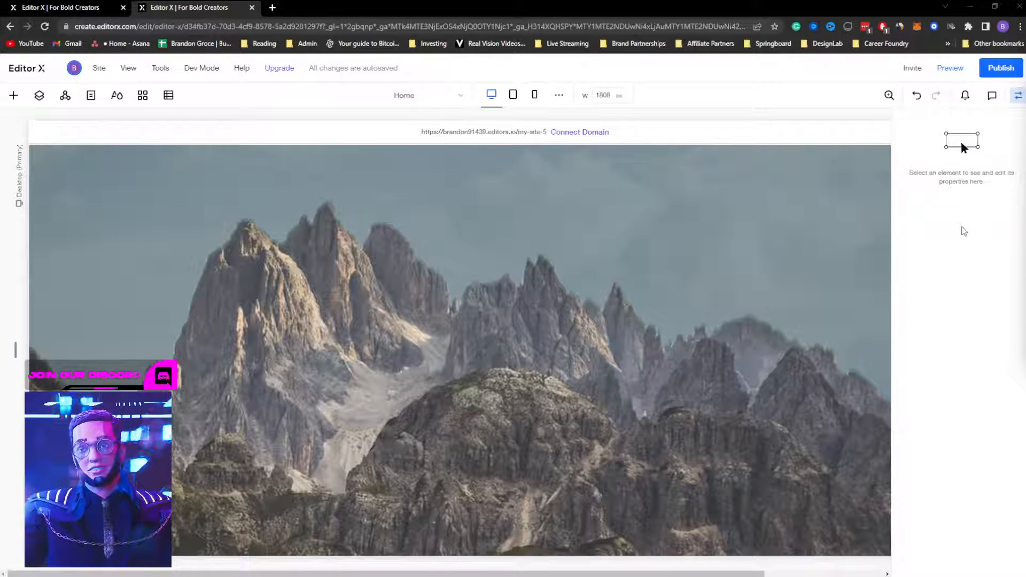
pyautogui.click(483, 273)
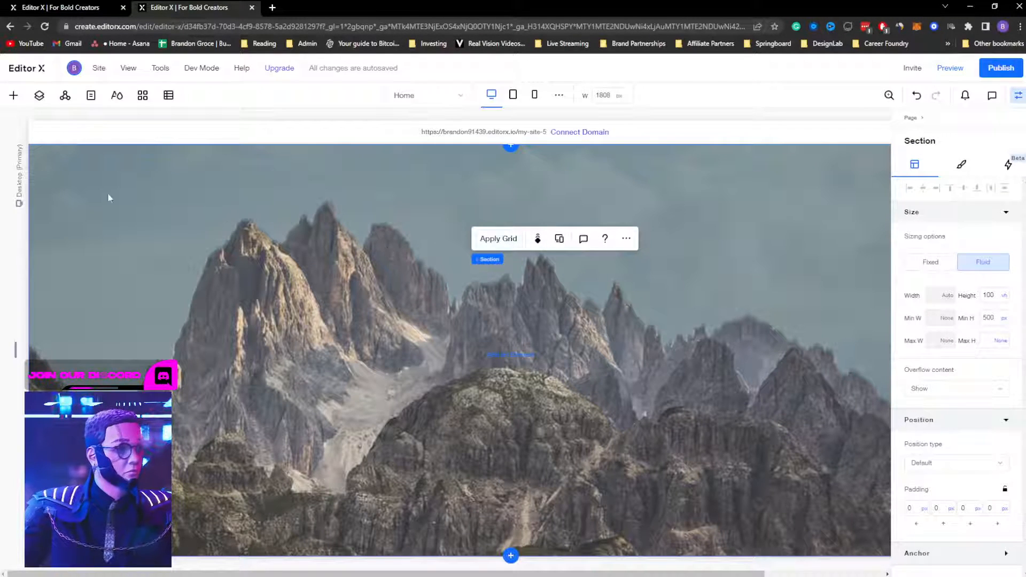
pyautogui.click(394, 175)
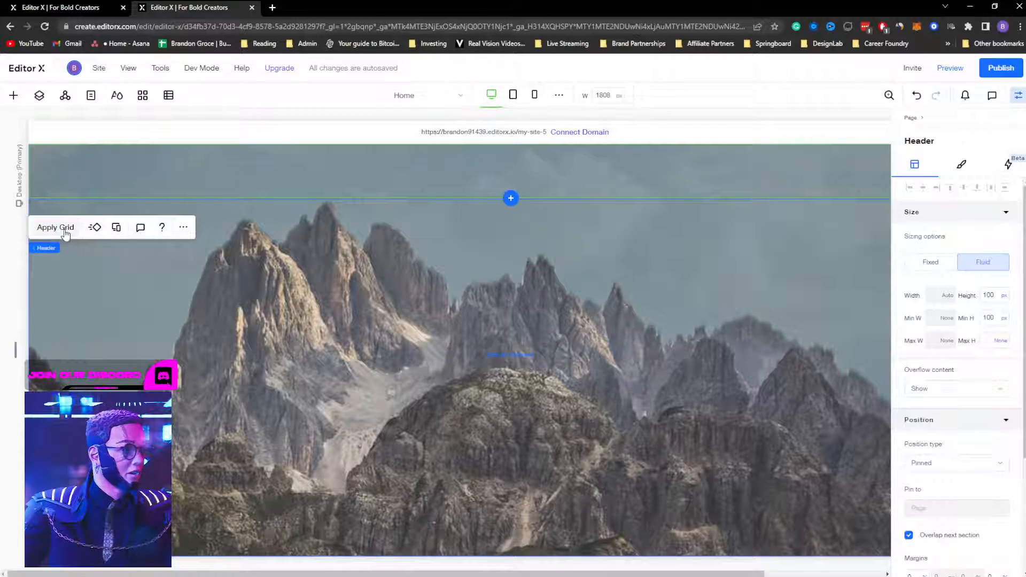
pyautogui.click(14, 95)
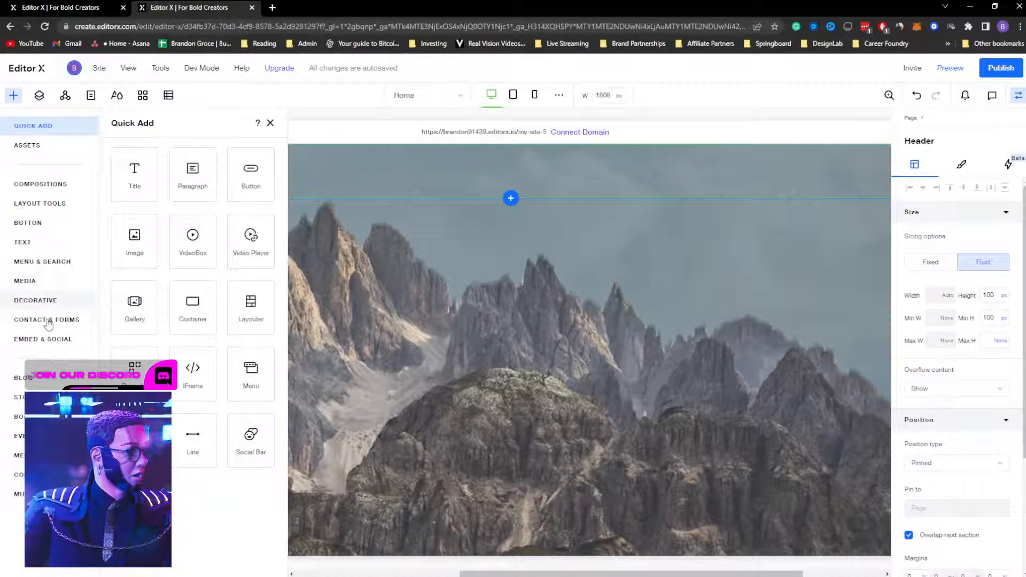
# Step: Place the round hamburger menu icon in the header's top-left corner
pyautogui.click(49, 262)
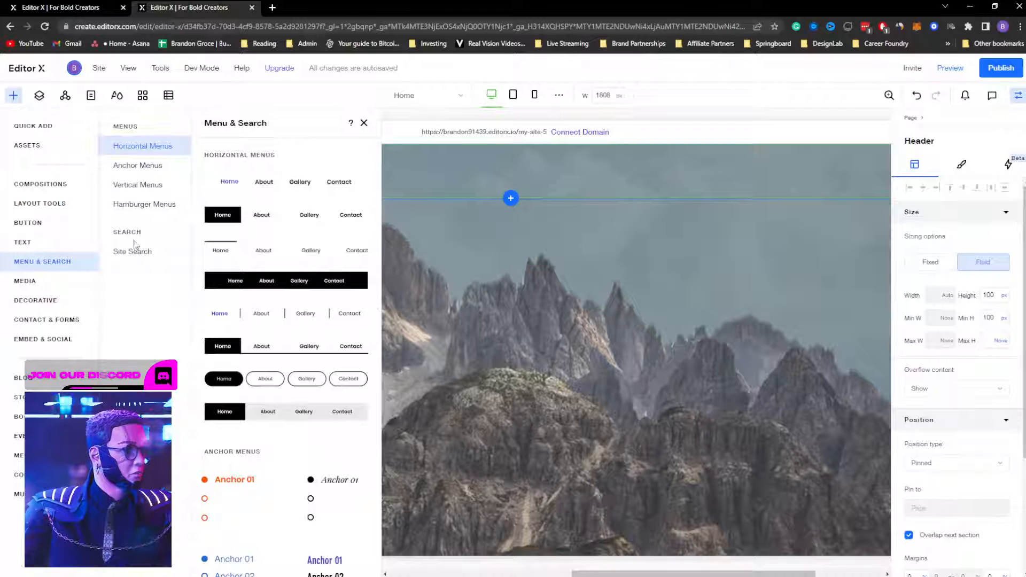
pyautogui.click(144, 204)
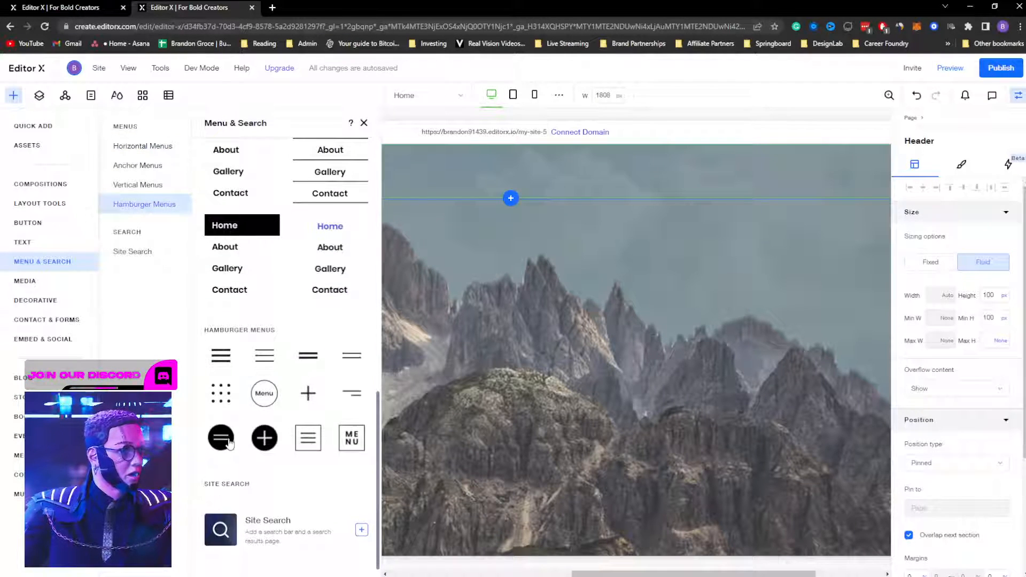
pyautogui.moveTo(224, 438); pyautogui.dragTo(79, 168)
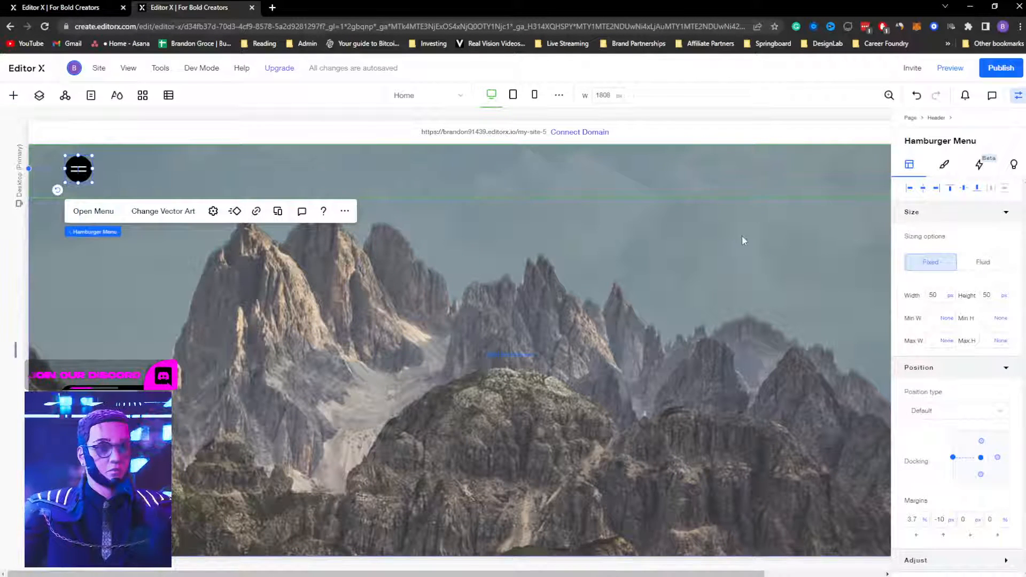
# Step: Recolour the hamburger icon to a white circle with black lines
pyautogui.click(950, 170)
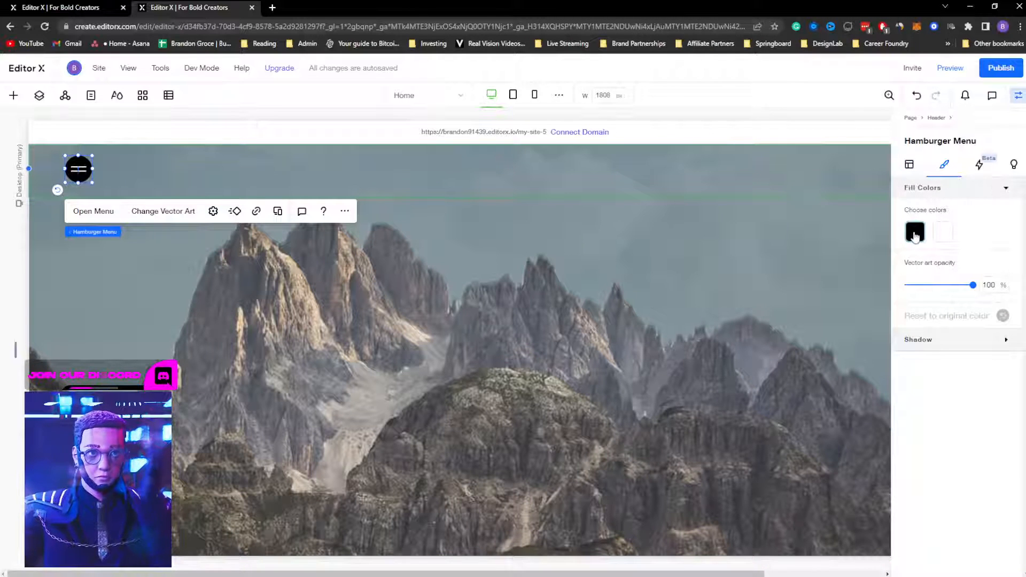
pyautogui.click(915, 232)
pyautogui.click(660, 405)
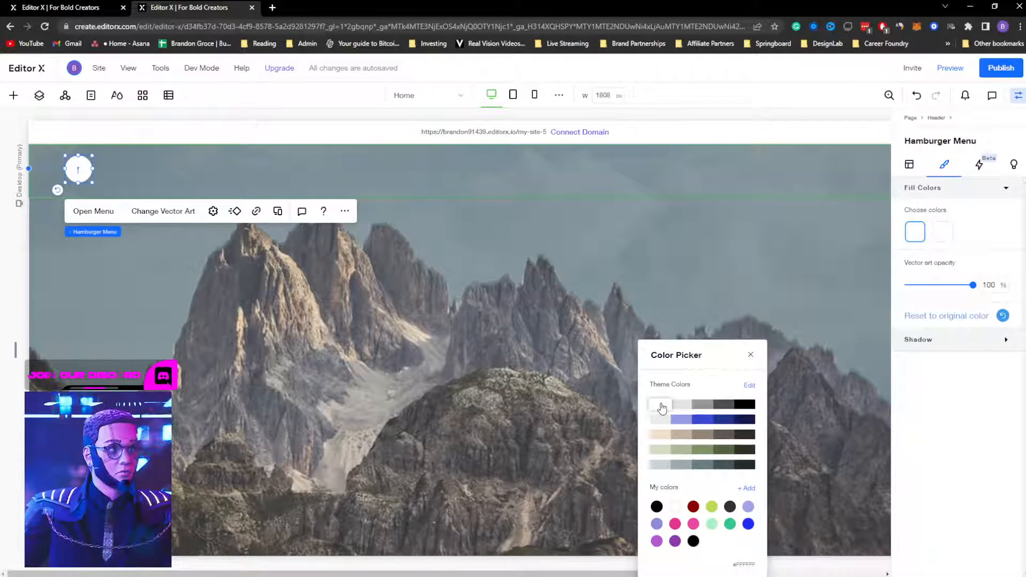
pyautogui.click(942, 233)
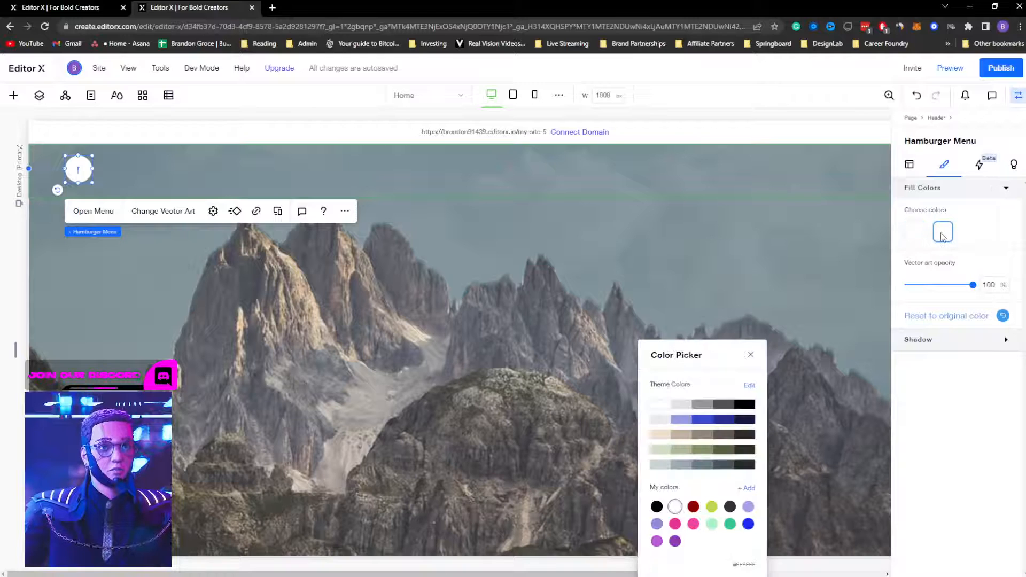
pyautogui.click(750, 405)
pyautogui.click(417, 314)
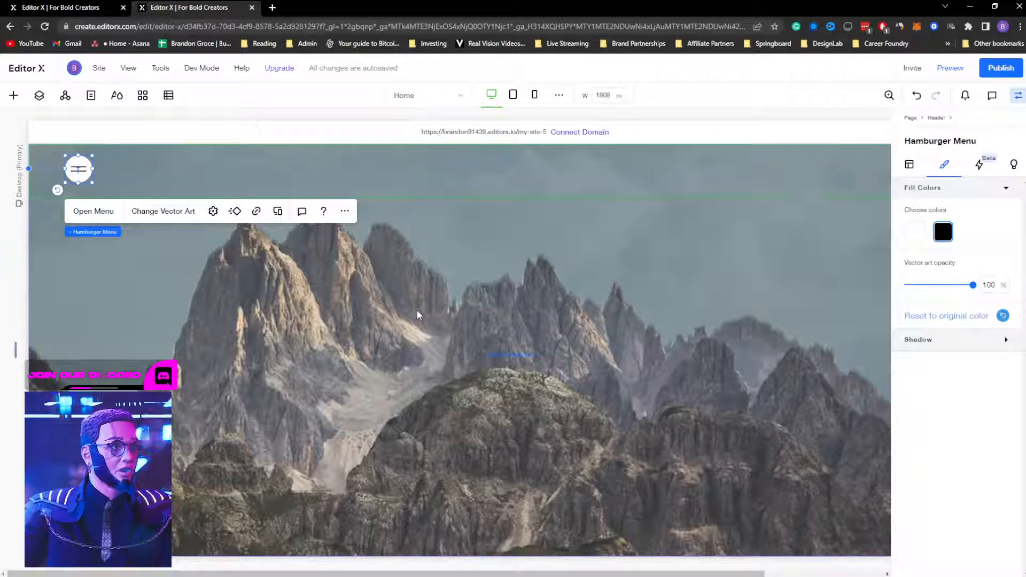
pyautogui.click(485, 172)
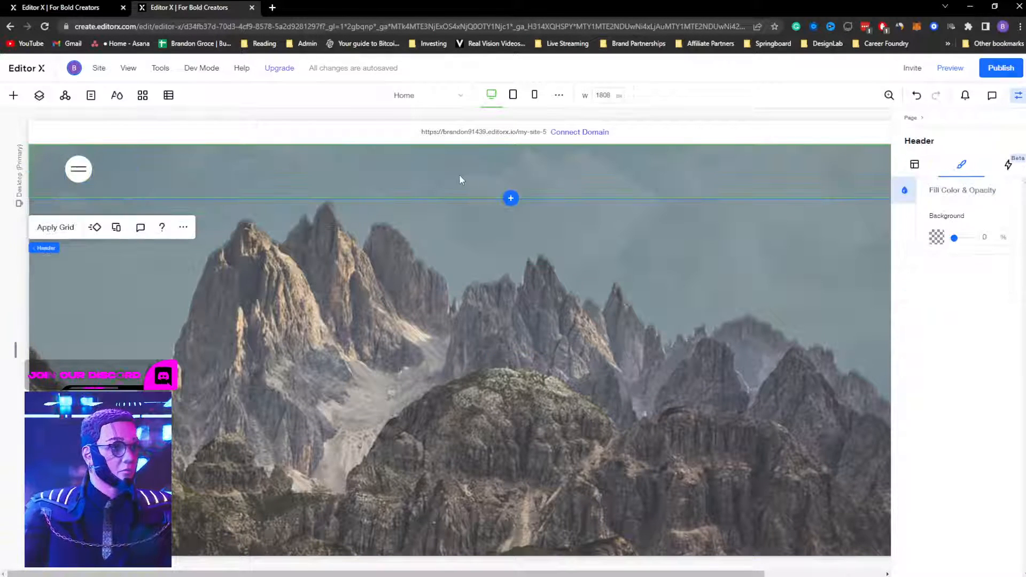
# Step: Add a title heading to the header containing the site owner's name
pyautogui.rightClick(459, 174)
pyautogui.moveTo(497, 407)
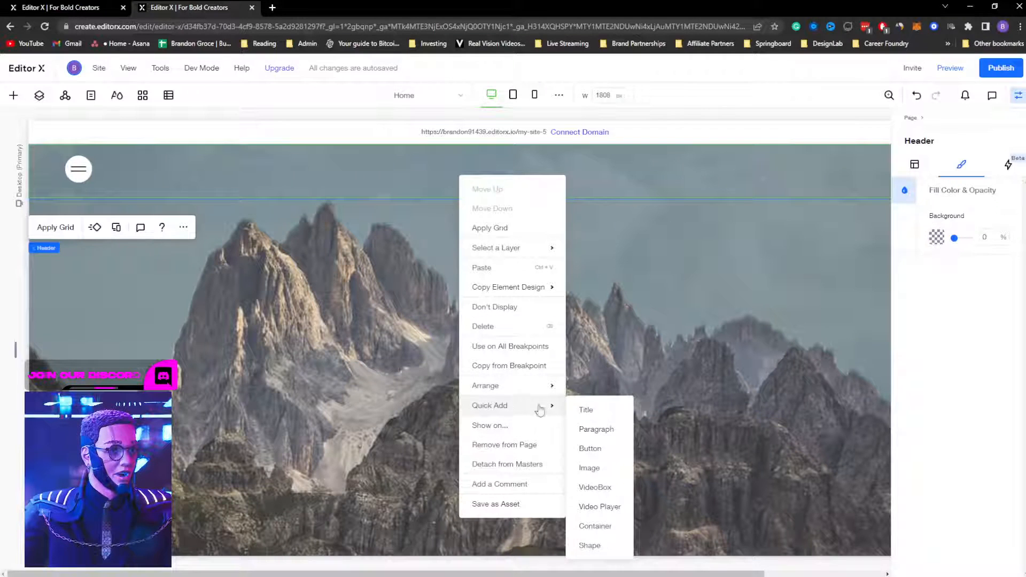
pyautogui.click(612, 413)
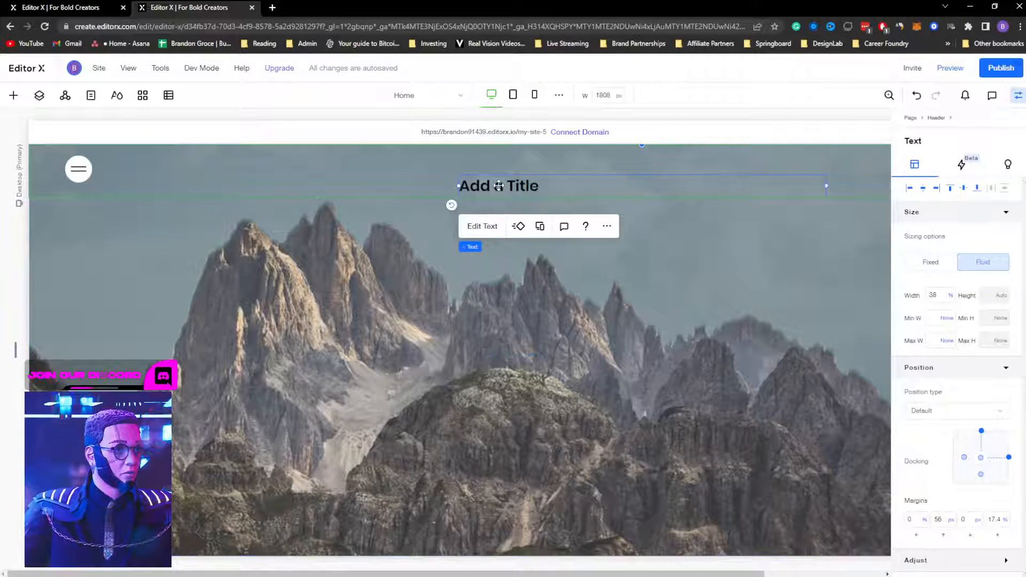
pyautogui.doubleClick(489, 186)
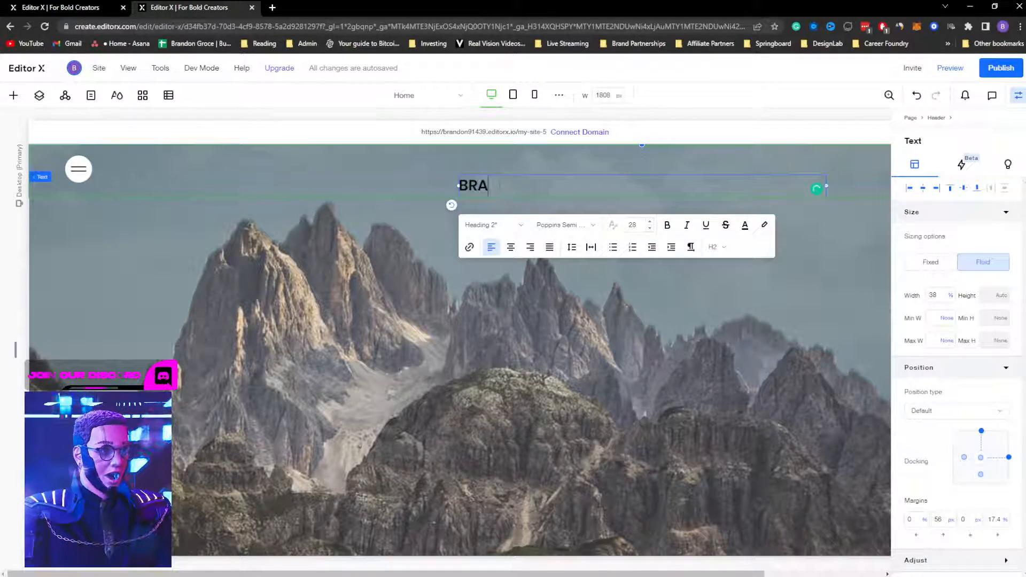
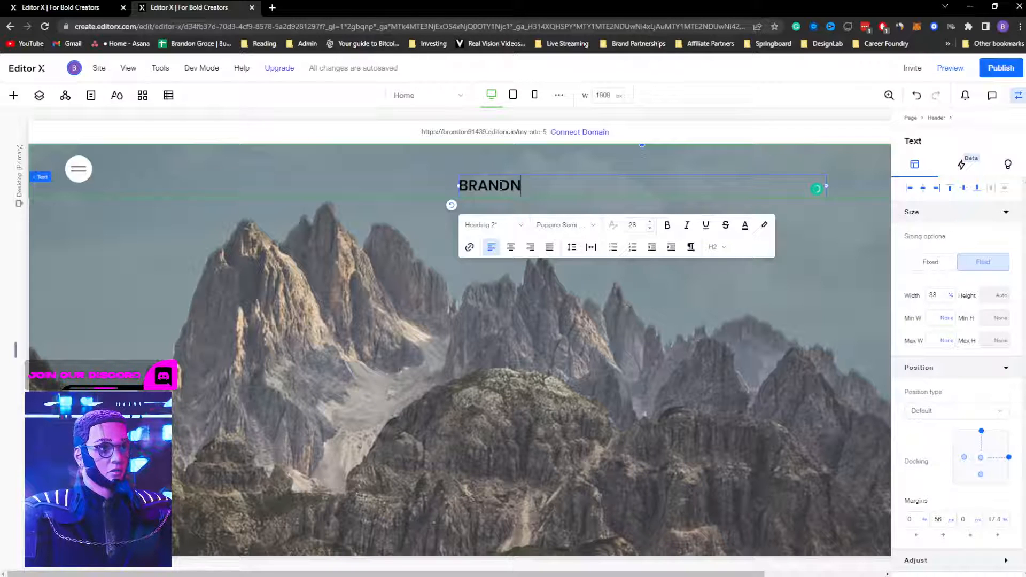
pyautogui.hotkey('ctrl', 'a')
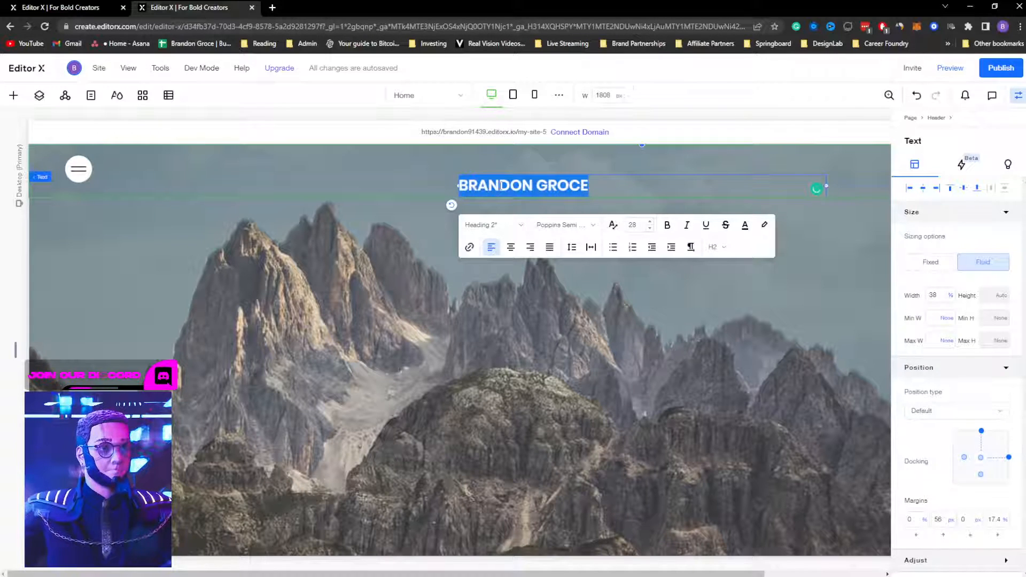
# Step: Set the header heading's font to Wix Madefor Display Regular
pyautogui.click(745, 225)
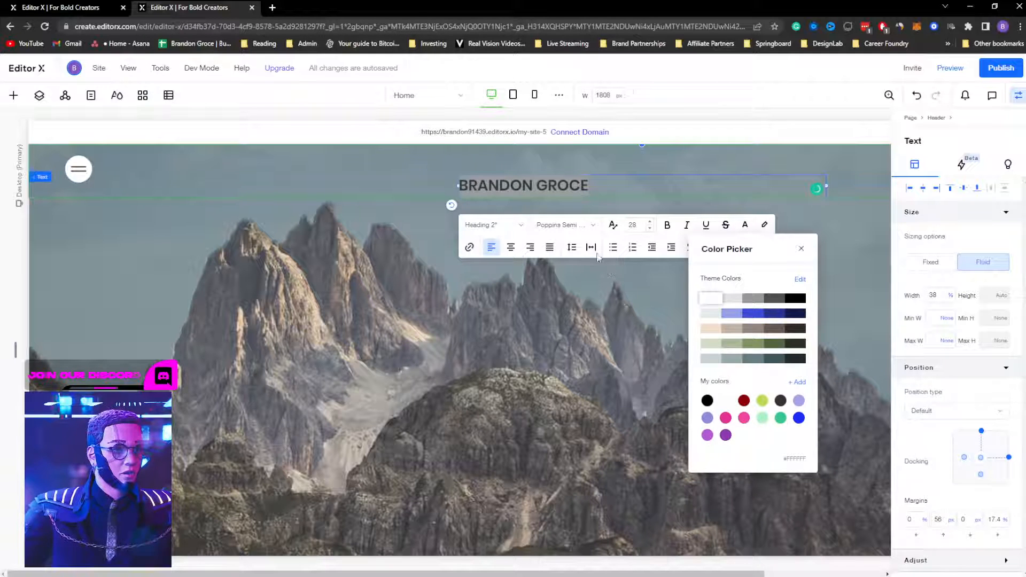
pyautogui.click(573, 230)
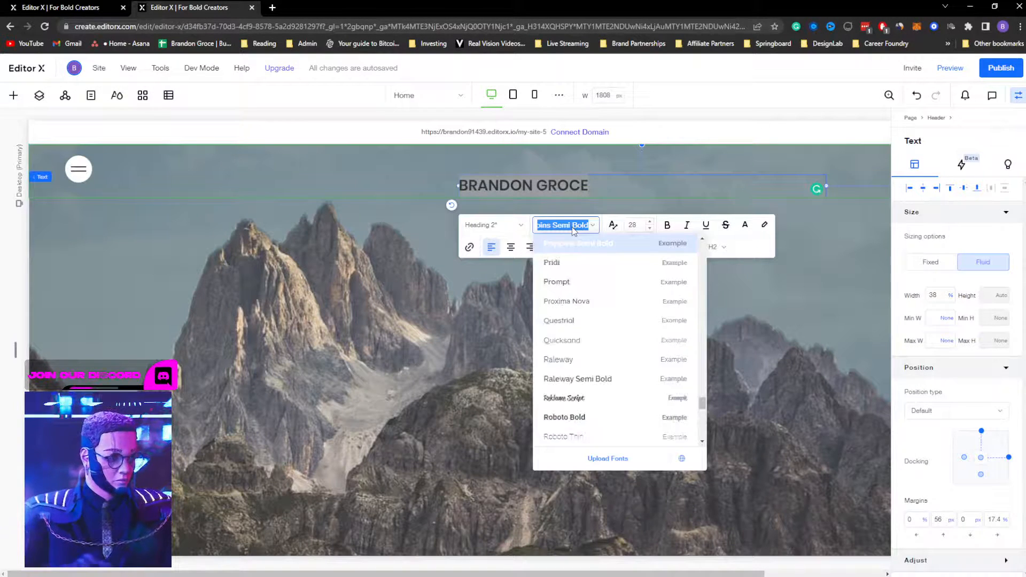
pyautogui.write('Wix Madefor T')
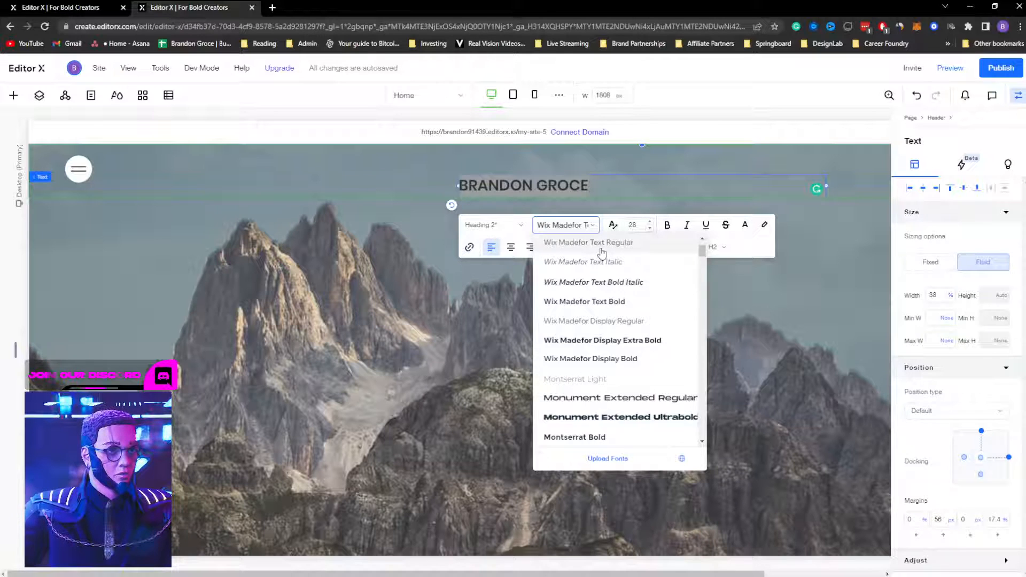
pyautogui.click(597, 245)
pyautogui.click(584, 234)
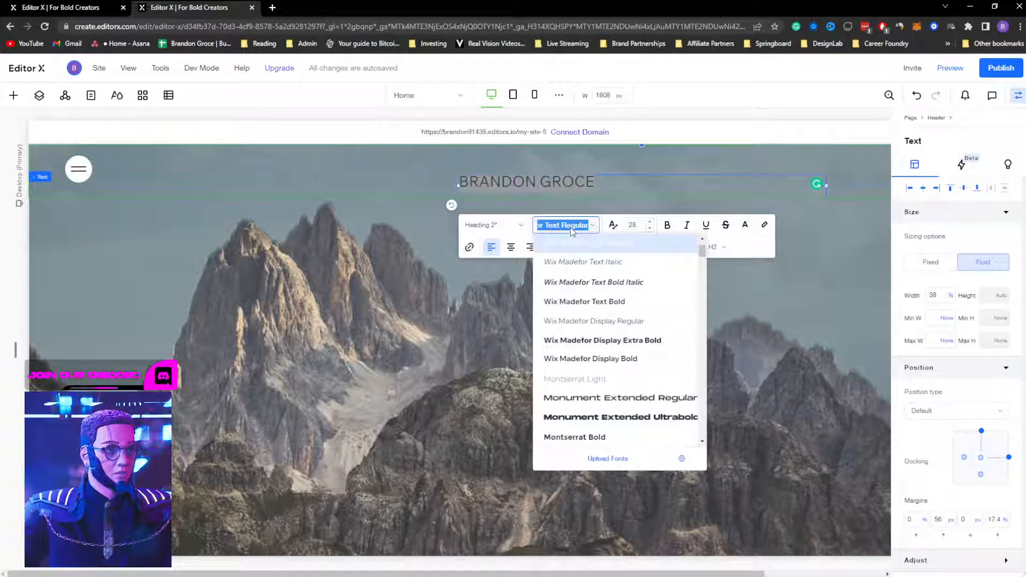
pyautogui.click(596, 323)
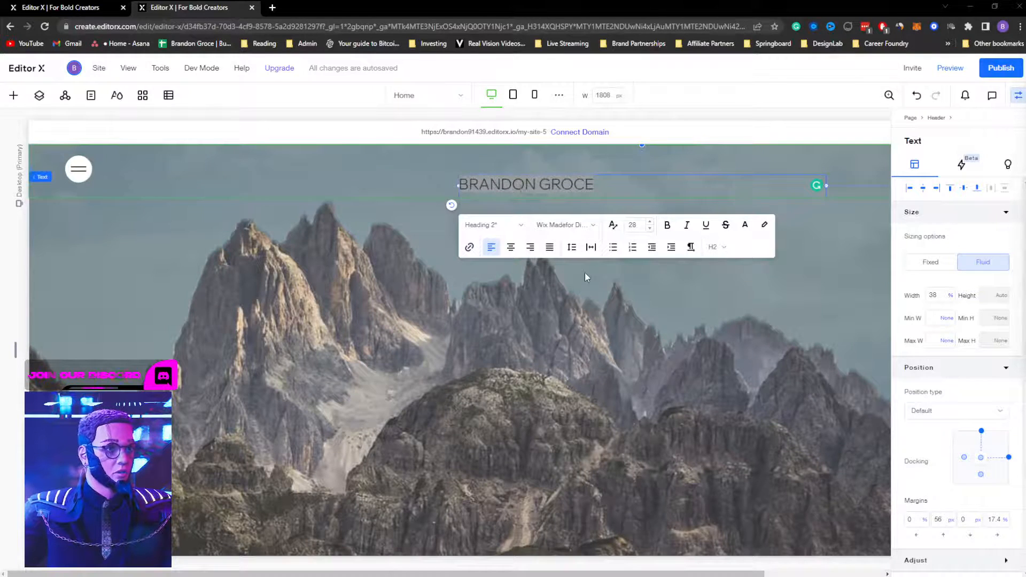
pyautogui.hotkey('alt', 'Tab')
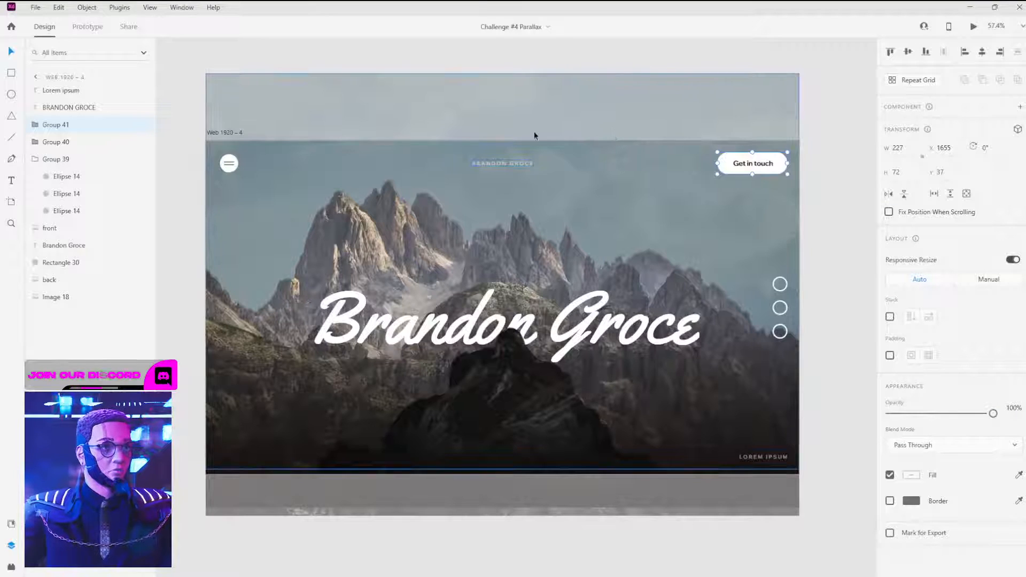
# Step: Inspect the mockup's name text to confirm its Wix Madefor Display Regular settings
pyautogui.click(501, 164)
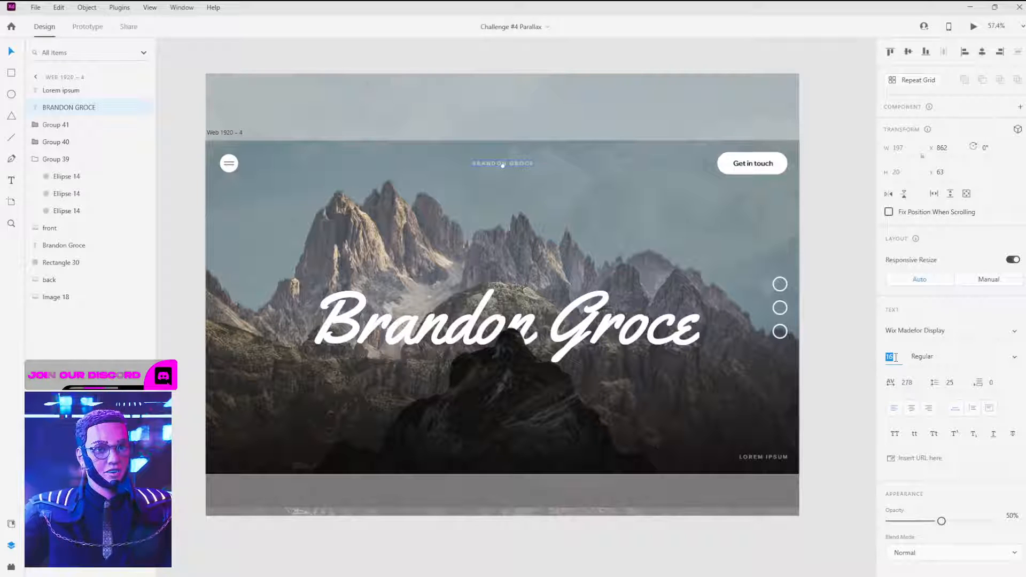
pyautogui.hotkey('alt', 'Tab')
pyautogui.hotkey('alt', 'Tab')
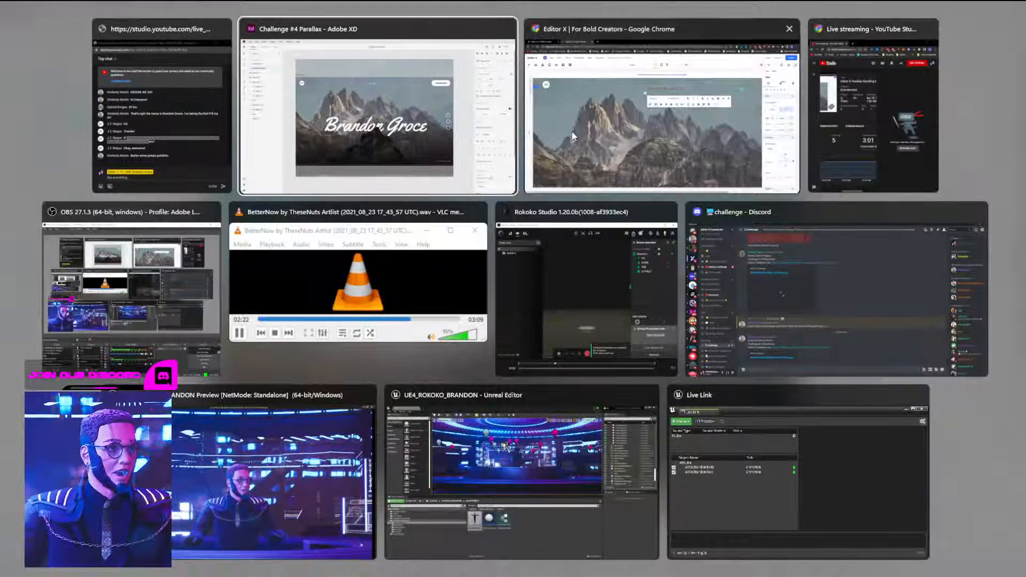
# Step: Set the header heading to font size 16 with 0.2 letter spacing
pyautogui.click(637, 220)
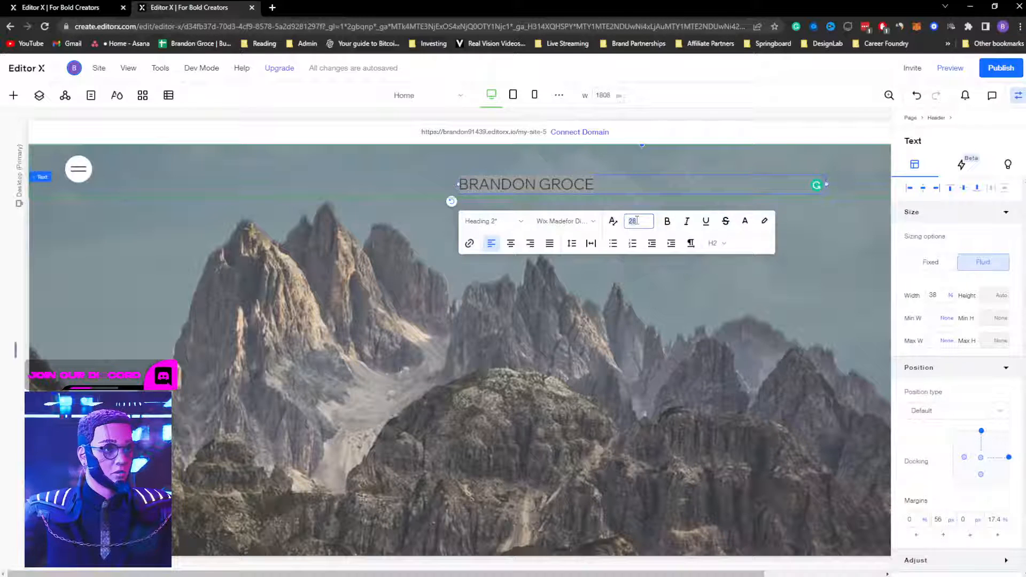
pyautogui.write('16')
pyautogui.press('Return')
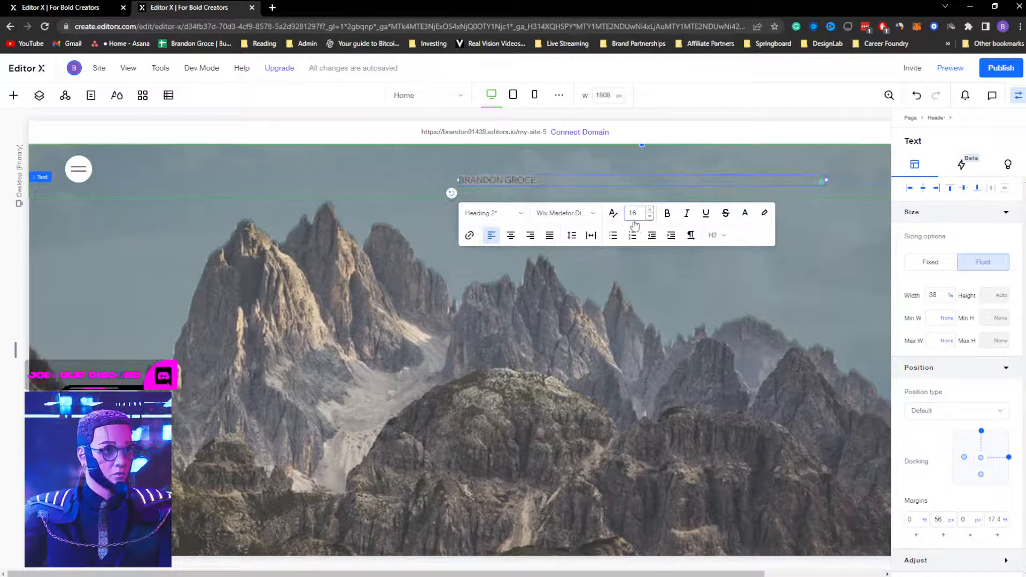
pyautogui.click(588, 236)
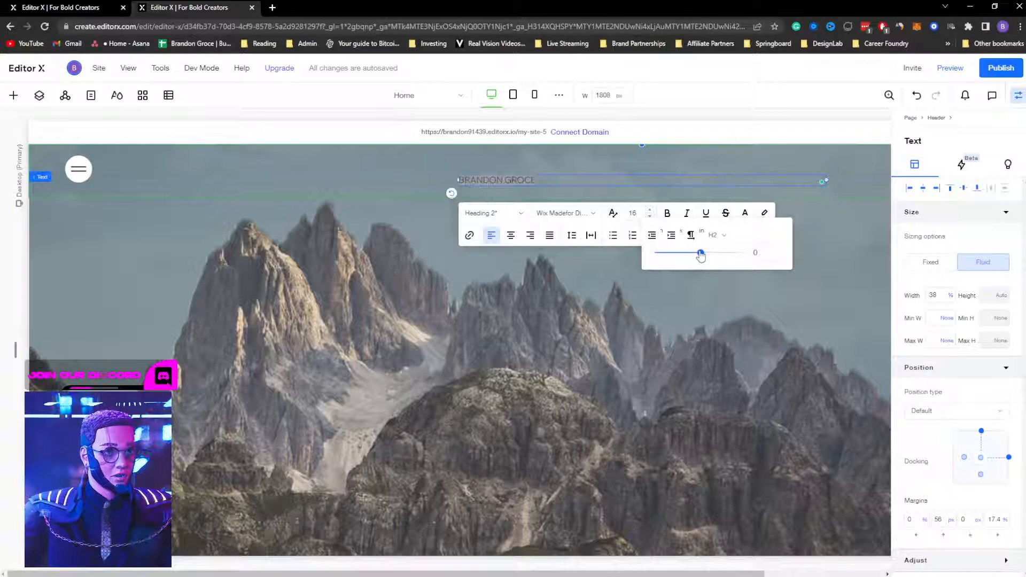
pyautogui.moveTo(700, 256); pyautogui.dragTo(710, 254)
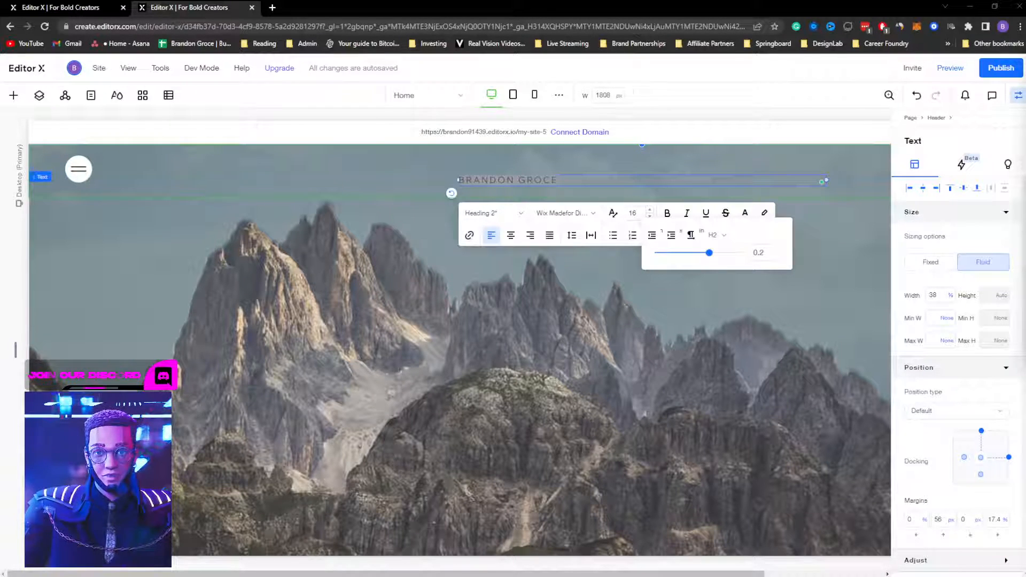
pyautogui.click(708, 287)
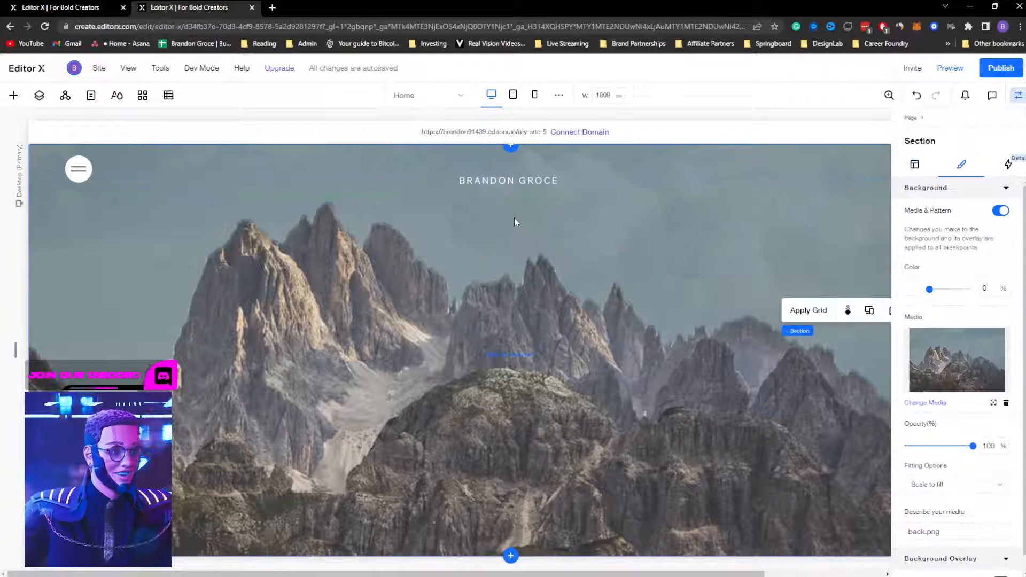
# Step: Center-align the heading text and dock its box to the middle of the header
pyautogui.click(742, 192)
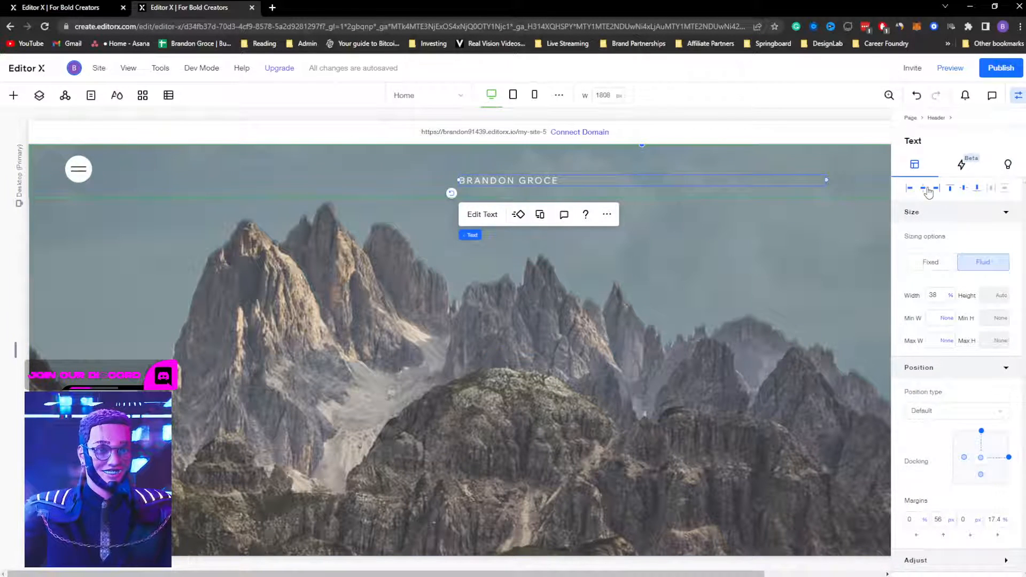
pyautogui.click(486, 214)
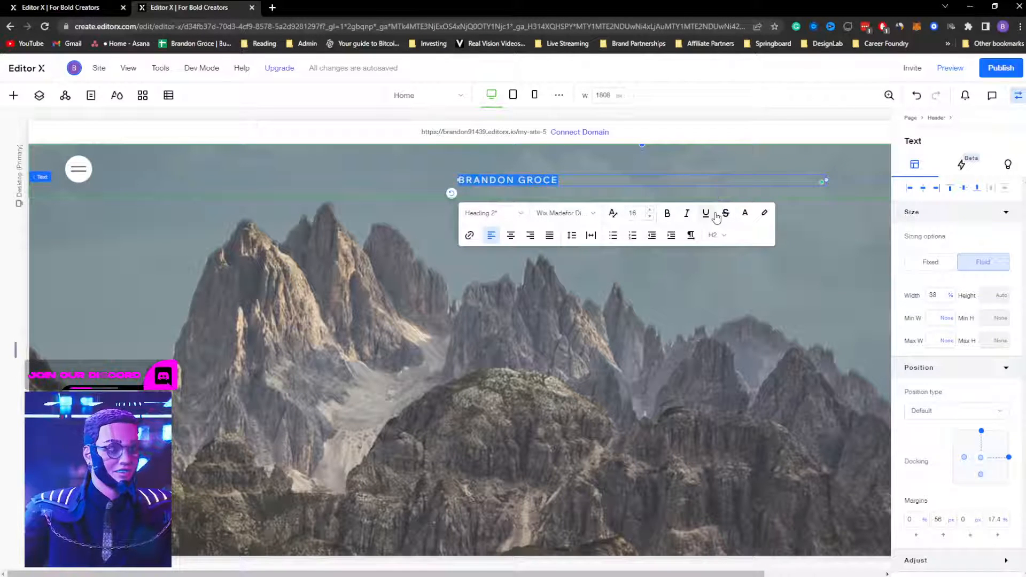
pyautogui.click(511, 236)
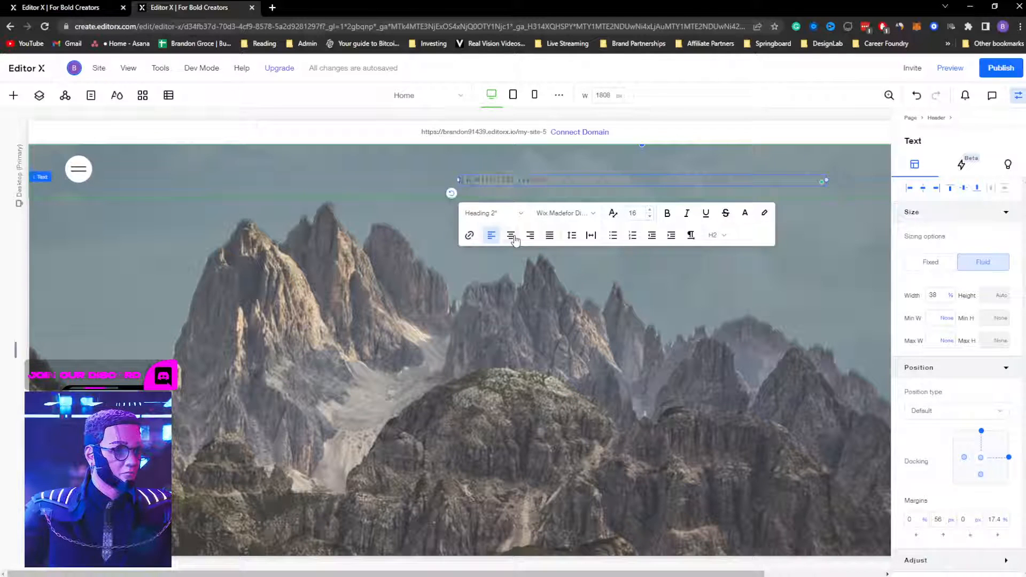
pyautogui.click(923, 188)
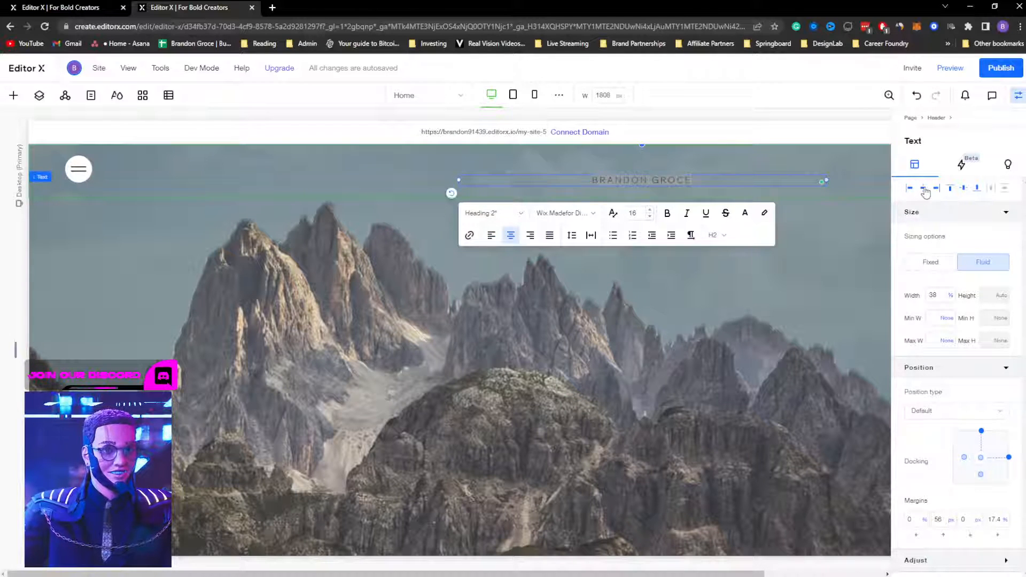
pyautogui.click(620, 349)
# Step: Recolour the header heading a light gray from the theme colours
pyautogui.click(533, 180)
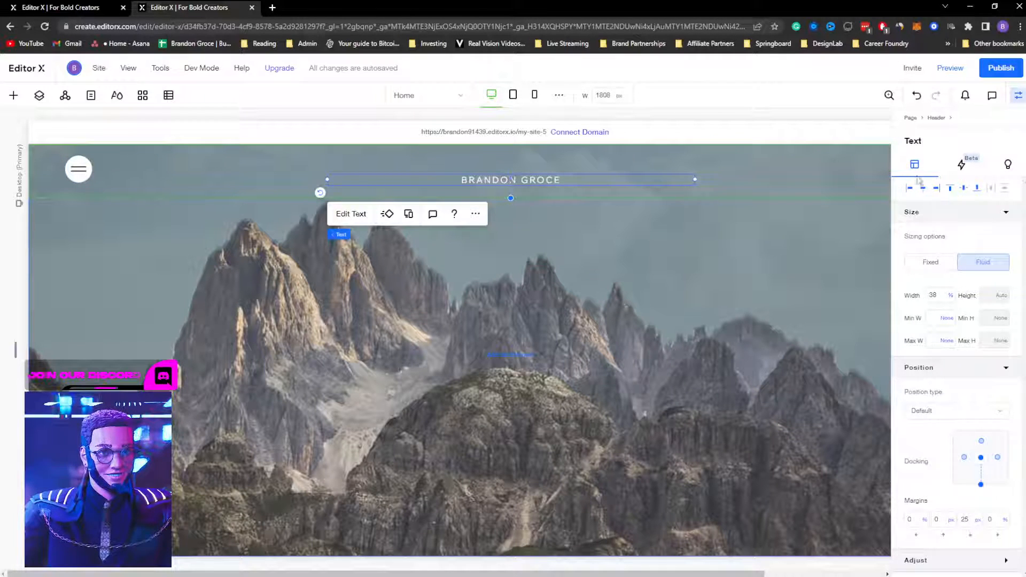
pyautogui.click(347, 213)
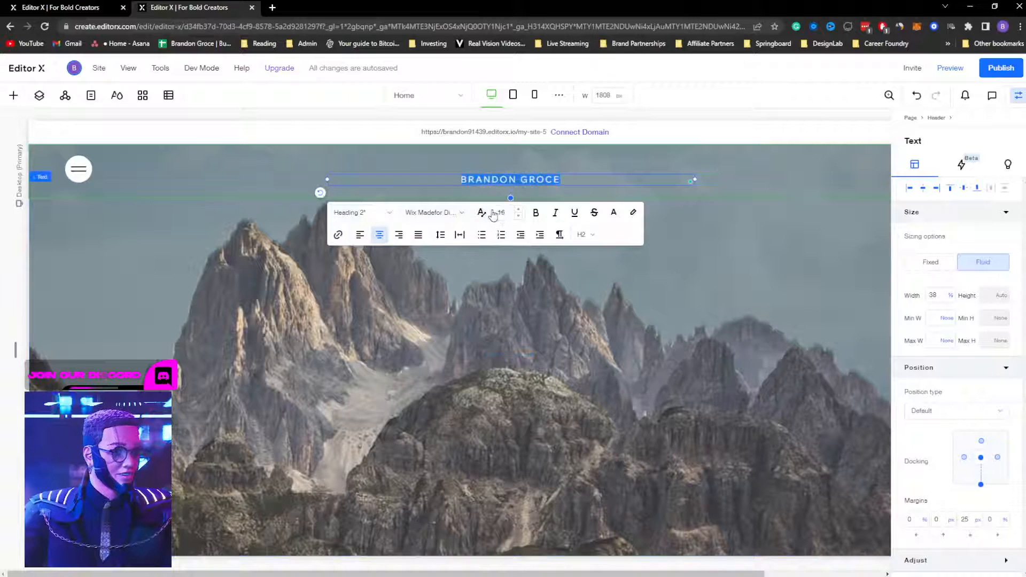
pyautogui.click(614, 214)
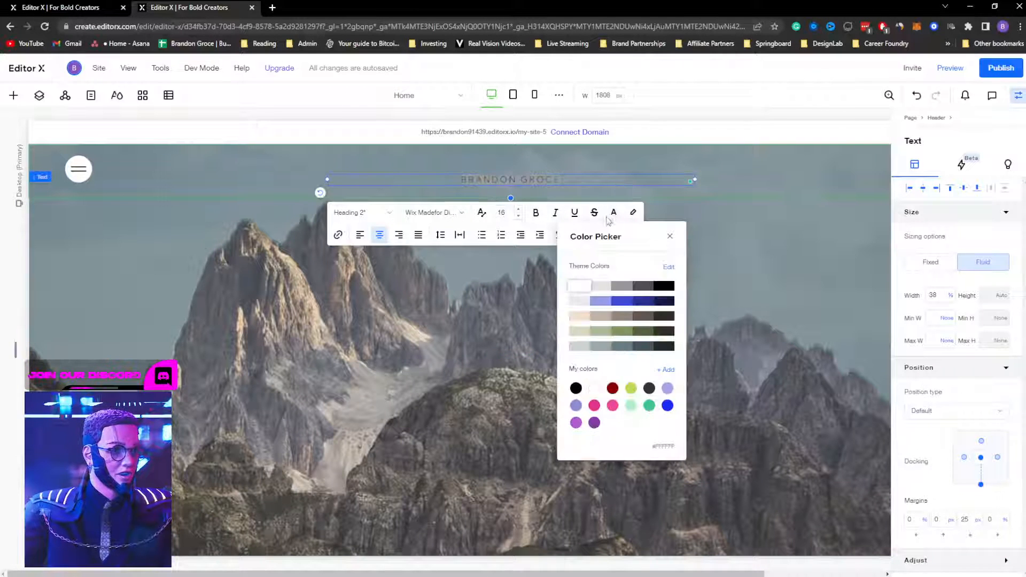
pyautogui.click(620, 287)
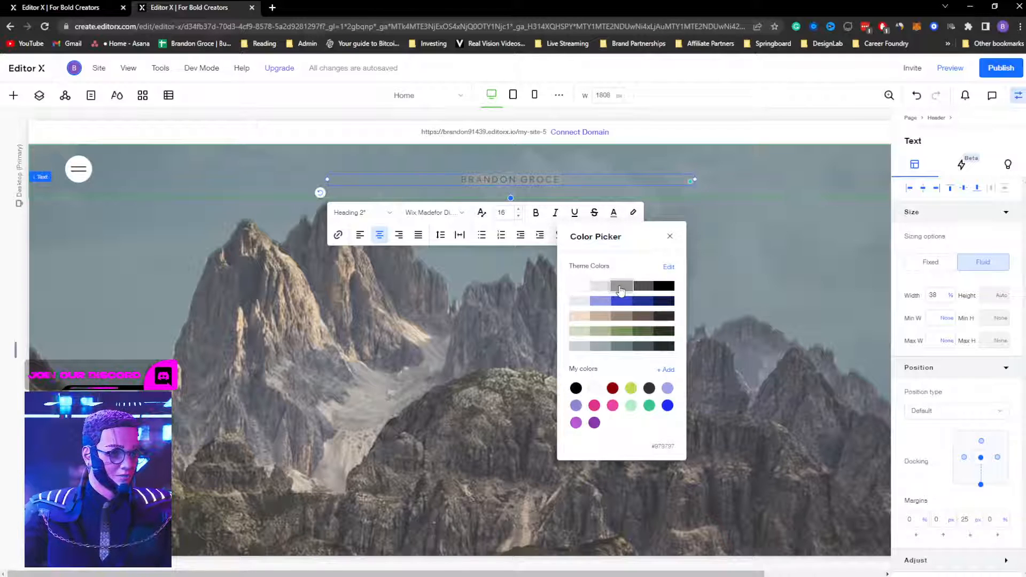
pyautogui.click(788, 251)
pyautogui.click(791, 267)
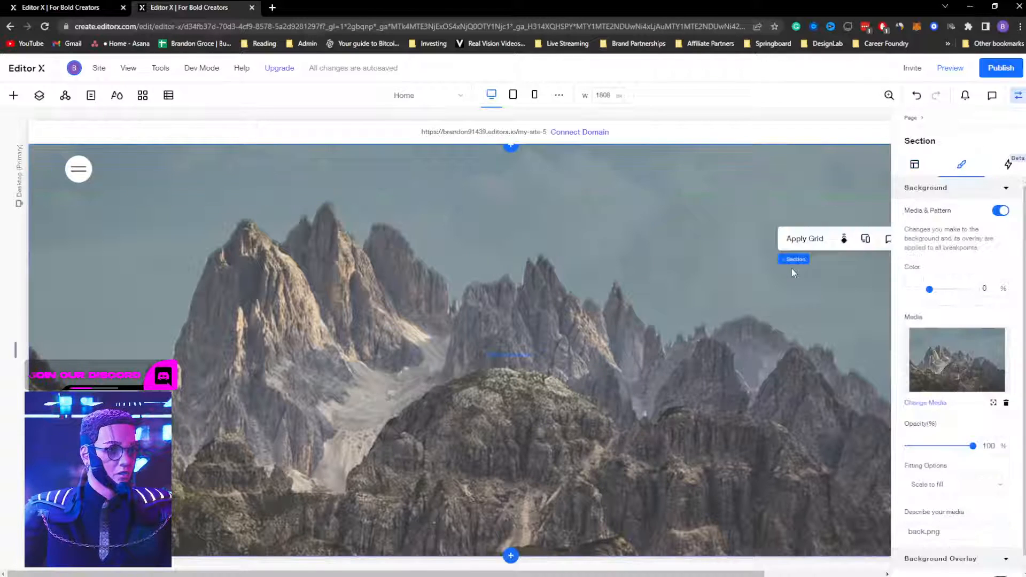
pyautogui.click(548, 179)
pyautogui.click(351, 213)
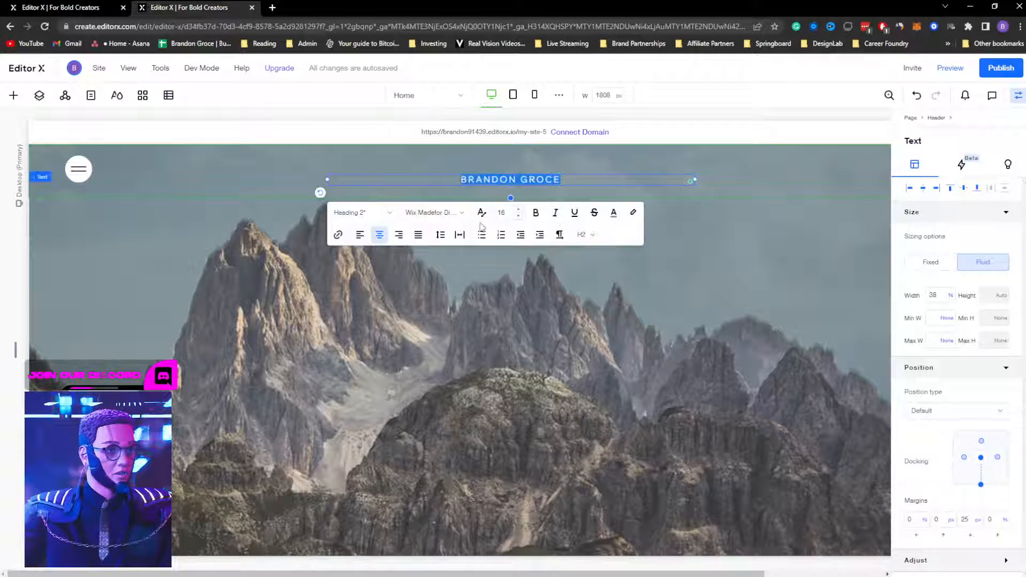
pyautogui.click(613, 213)
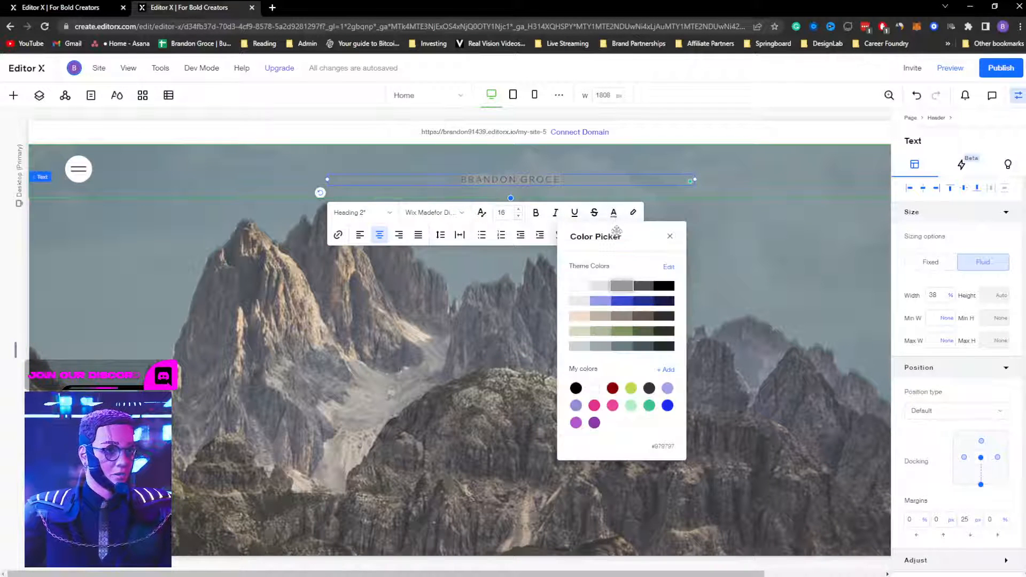
pyautogui.click(604, 287)
pyautogui.click(783, 298)
pyautogui.click(785, 300)
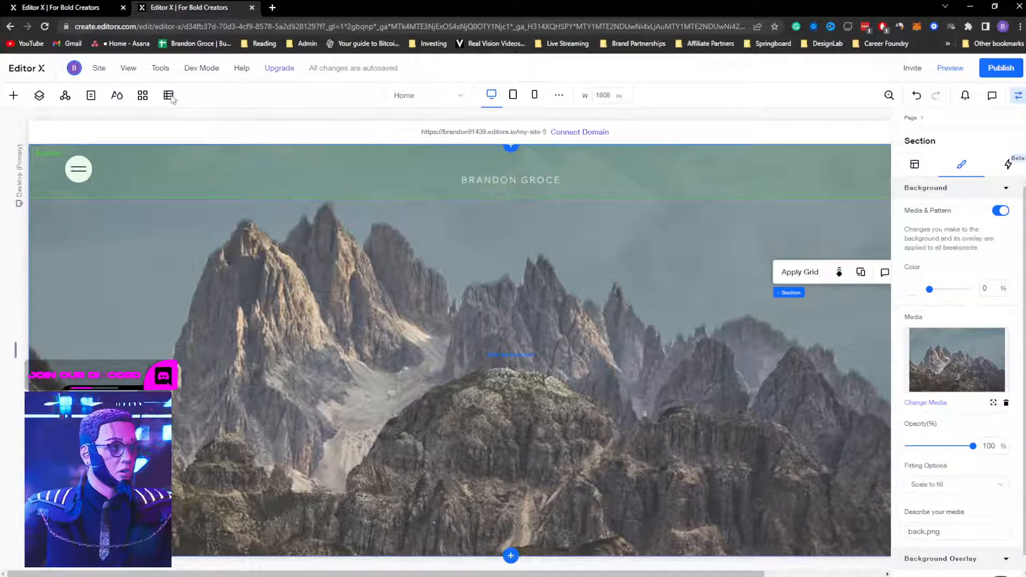
# Step: Place a Say Hello button at the header's top right, opposite the hamburger icon
pyautogui.click(15, 95)
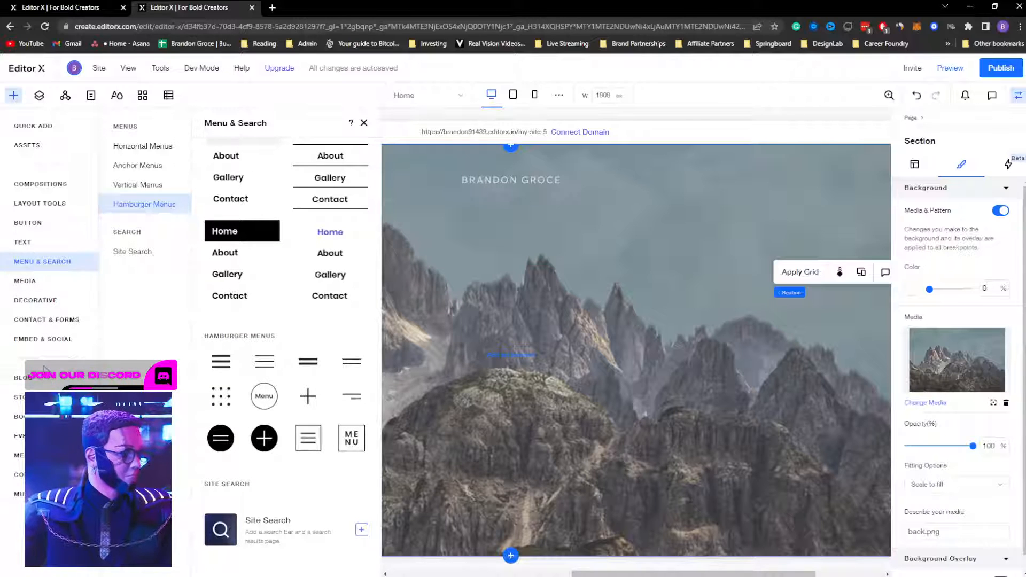
pyautogui.click(27, 222)
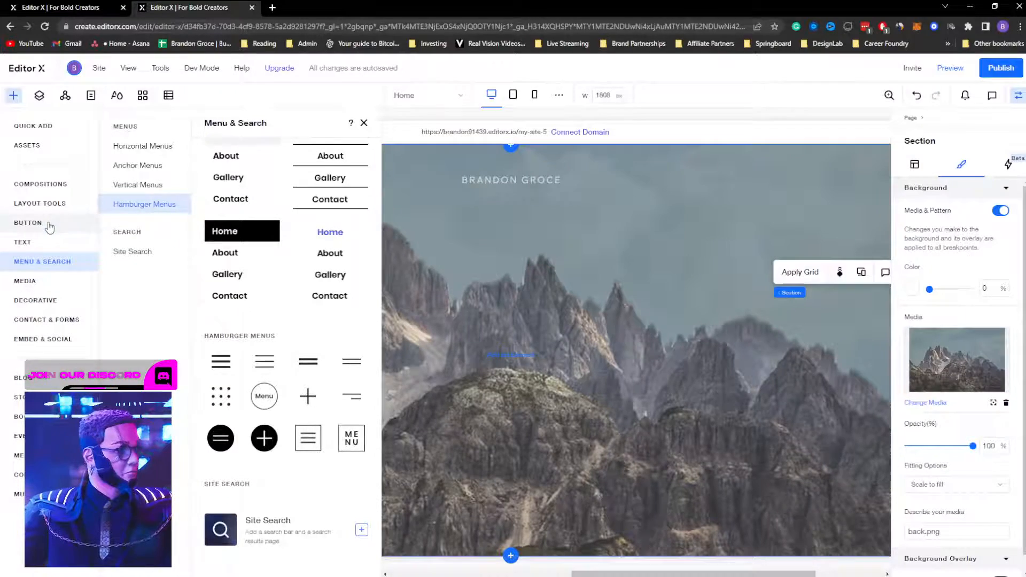
pyautogui.moveTo(283, 269); pyautogui.dragTo(816, 174)
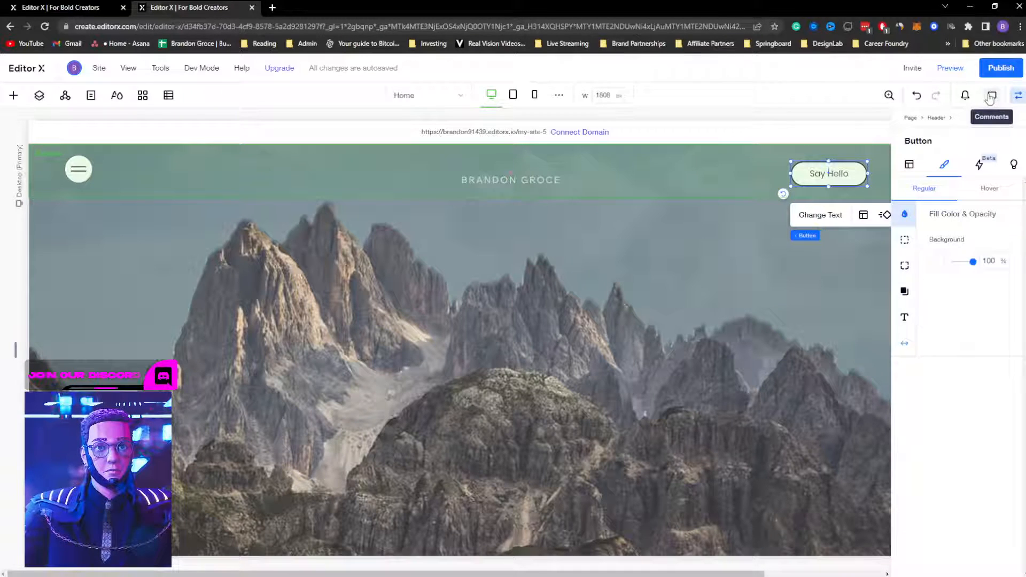
pyautogui.click(1018, 95)
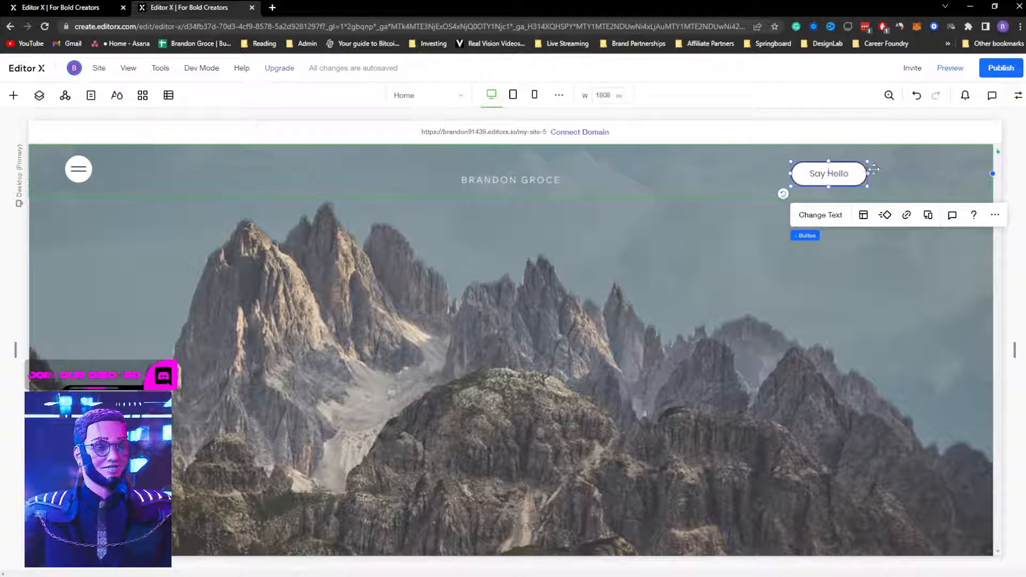
pyautogui.moveTo(838, 172); pyautogui.dragTo(903, 169)
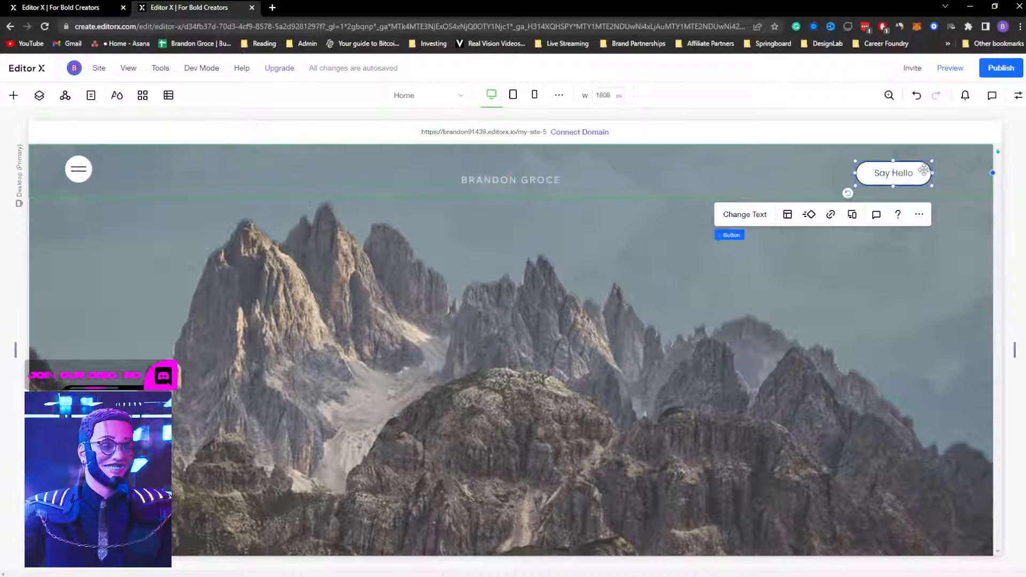
pyautogui.click(574, 290)
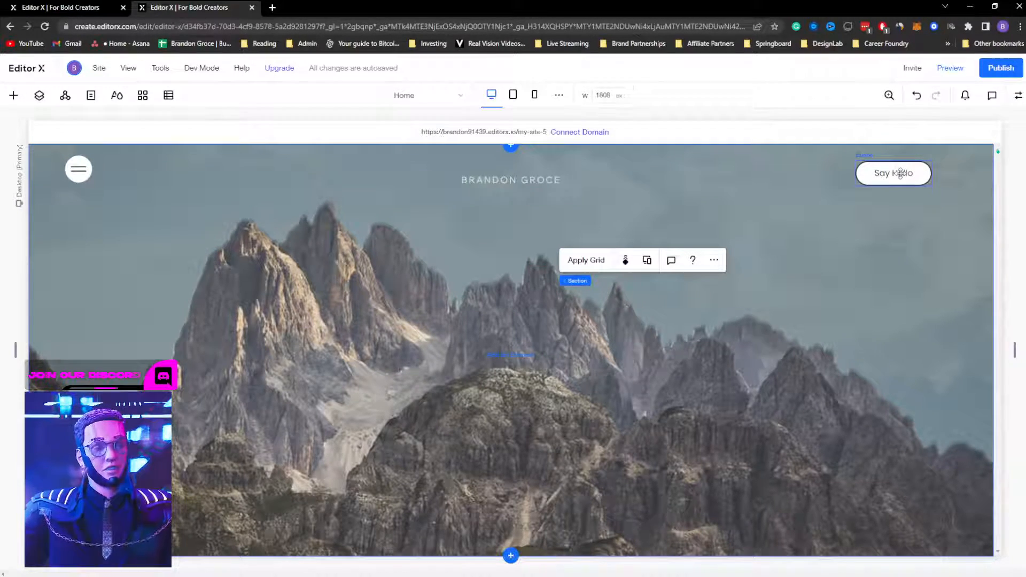
pyautogui.click(956, 172)
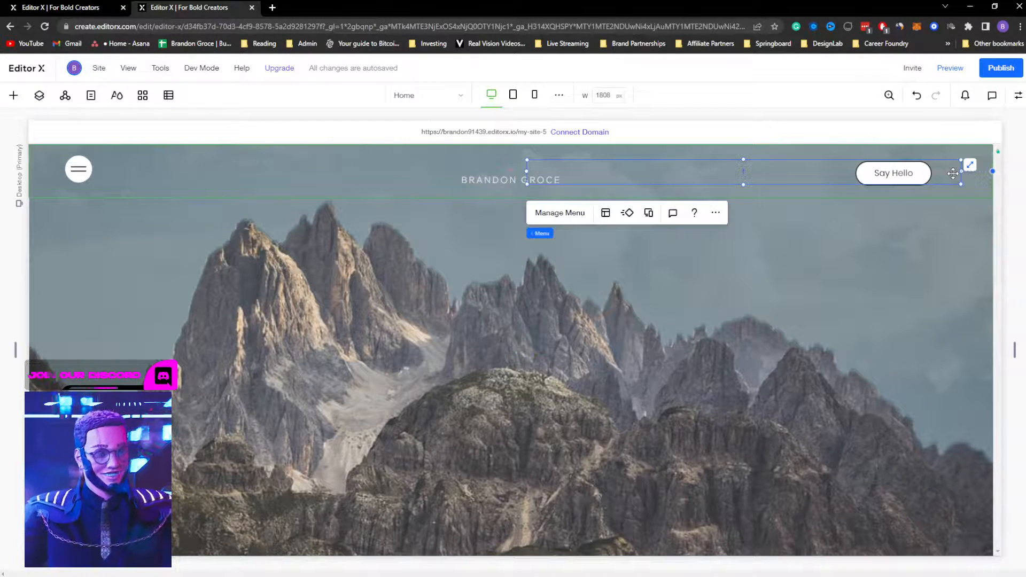
pyautogui.click(890, 173)
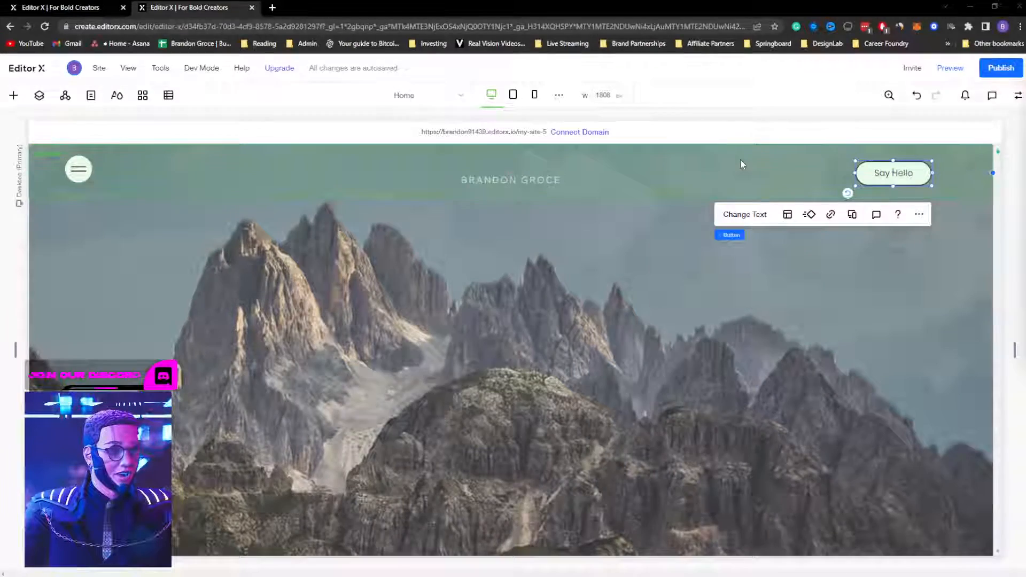
# Step: Compare the header button against the Adobe XD design for reference
pyautogui.hotkey('alt', 'Tab')
pyautogui.click(653, 146)
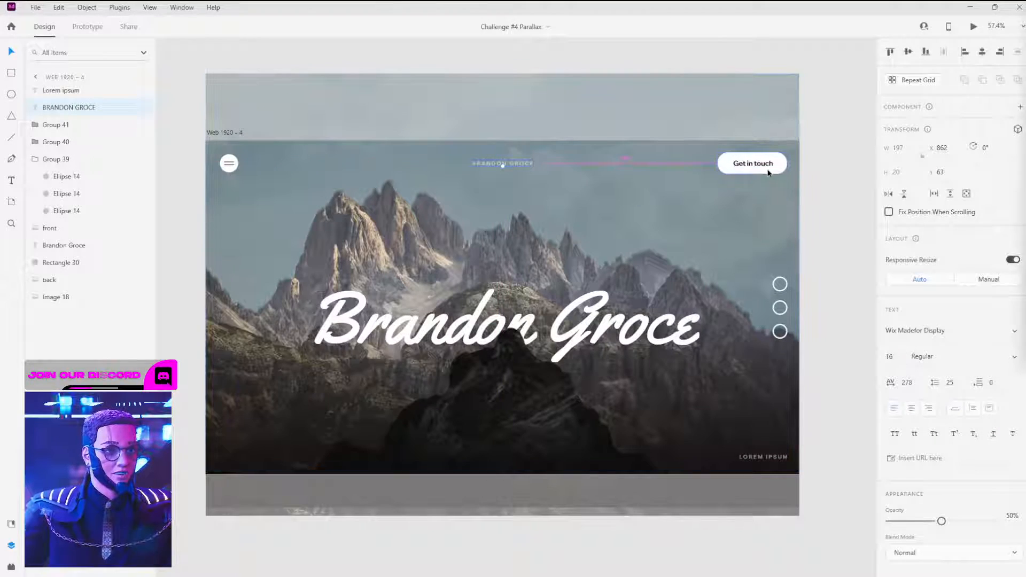
pyautogui.hotkey('alt', 'Tab')
pyautogui.click(656, 159)
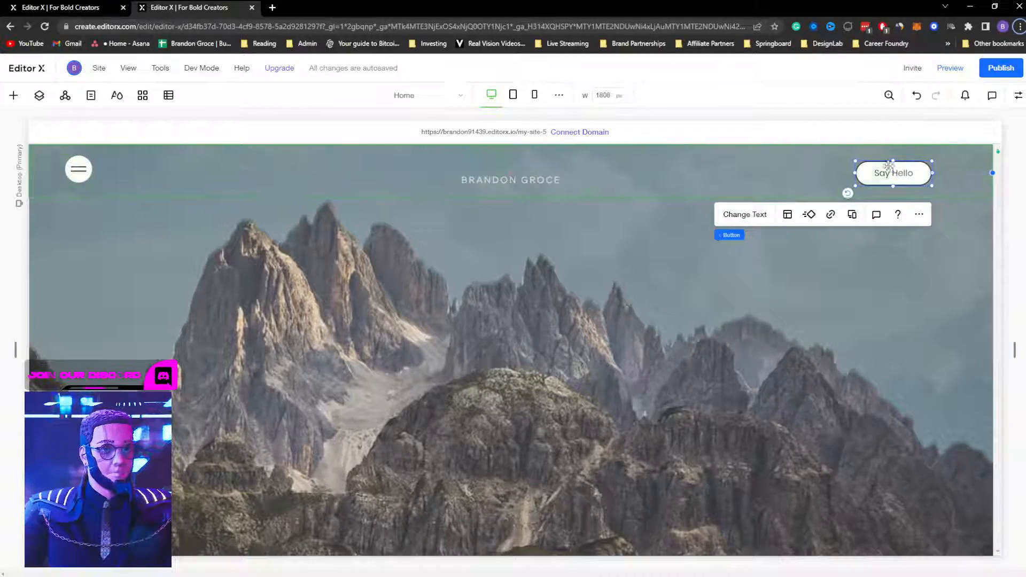
# Step: Change the button label from 'Say Hello' to 'Get in Touch'
pyautogui.click(755, 214)
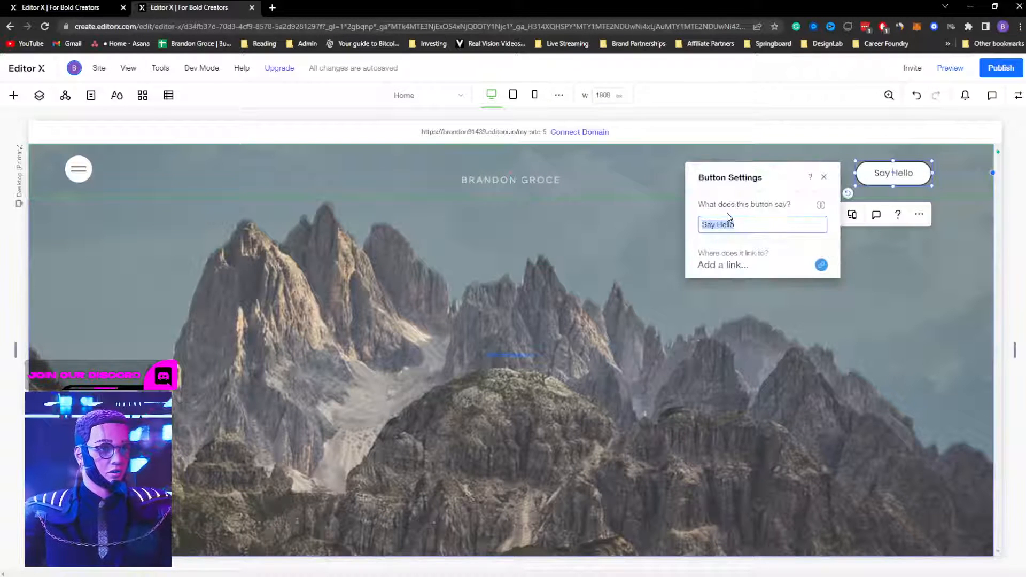
pyautogui.write('gET')
pyautogui.press('BackSpace')
pyautogui.press('BackSpace')
pyautogui.press('BackSpace')
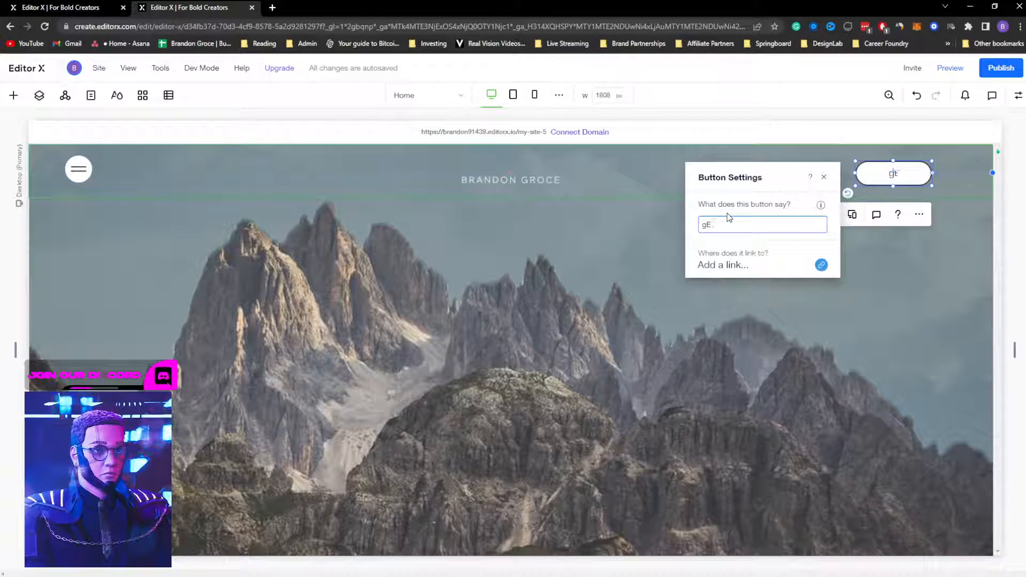
pyautogui.write('Get in ')
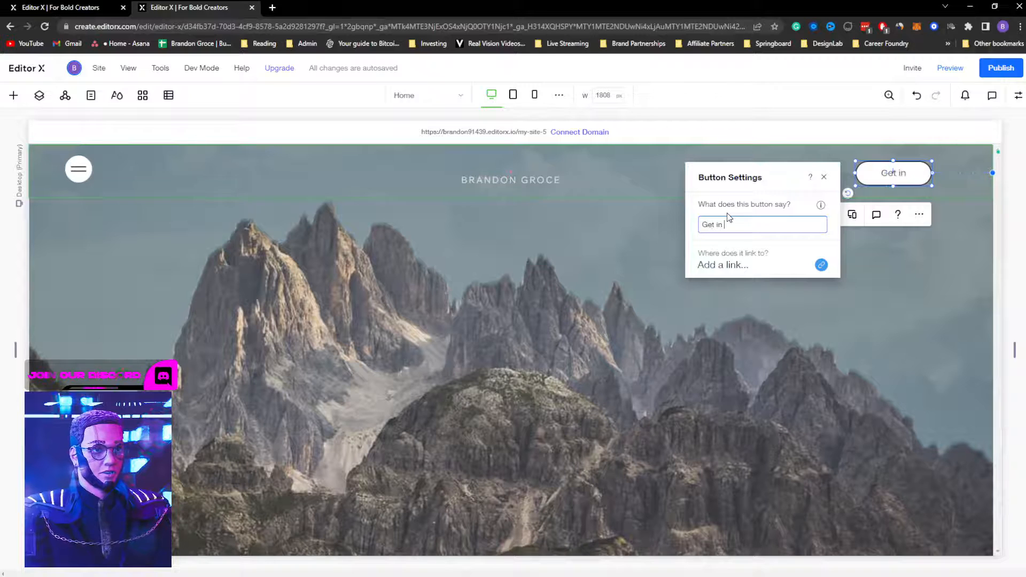
pyautogui.write('Touch')
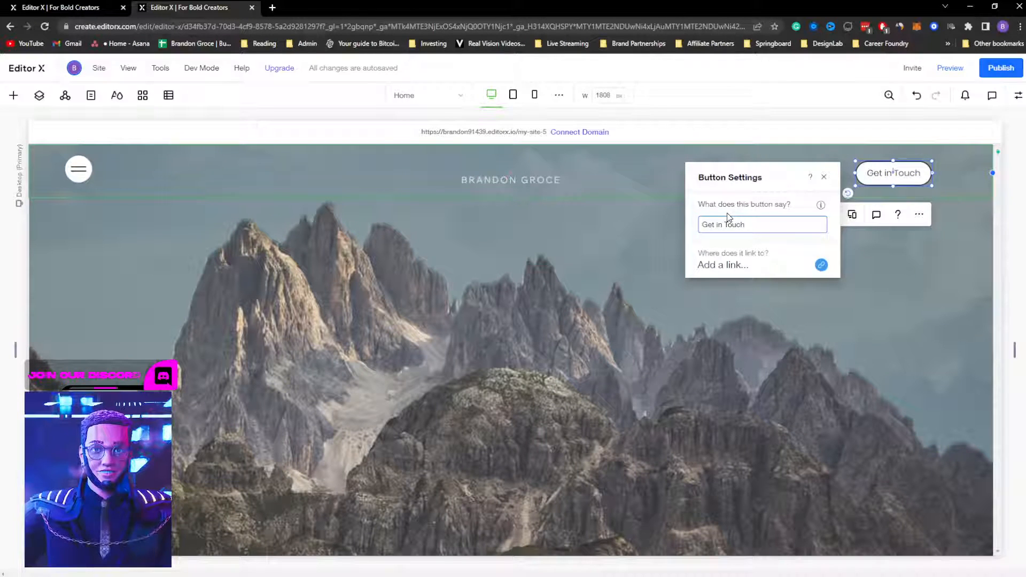
pyautogui.click(768, 329)
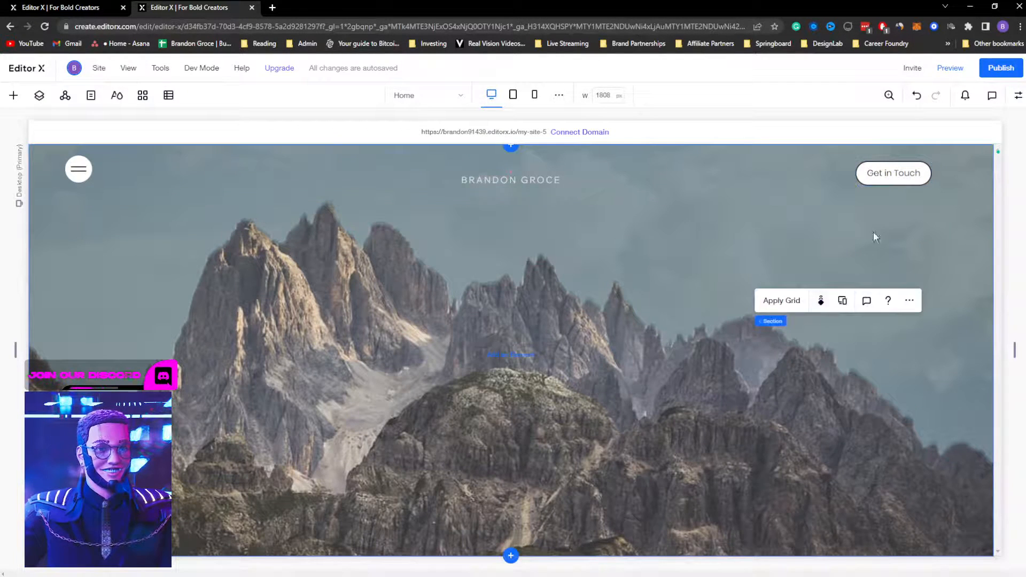
pyautogui.click(903, 172)
pyautogui.press('super+Tab')
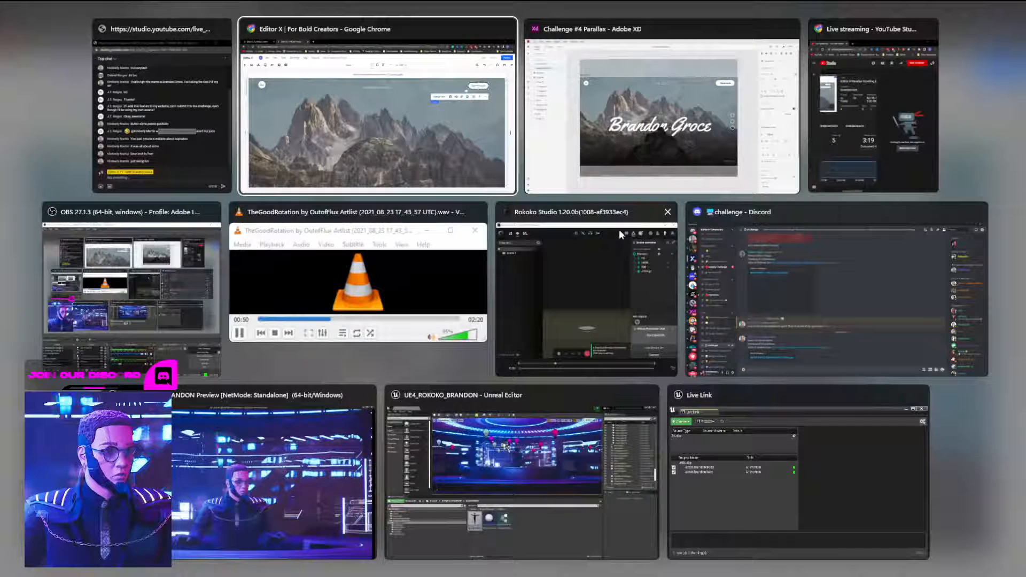
# Step: Check in Adobe XD that the Get in touch label uses Wix Madefor Display Bold 22
pyautogui.click(651, 140)
pyautogui.click(748, 165)
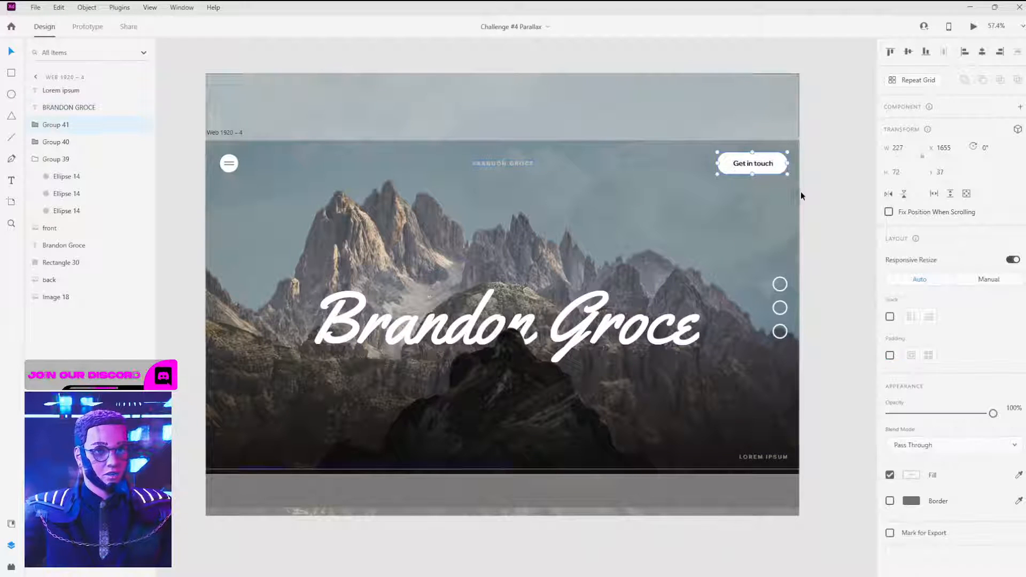
pyautogui.doubleClick(747, 169)
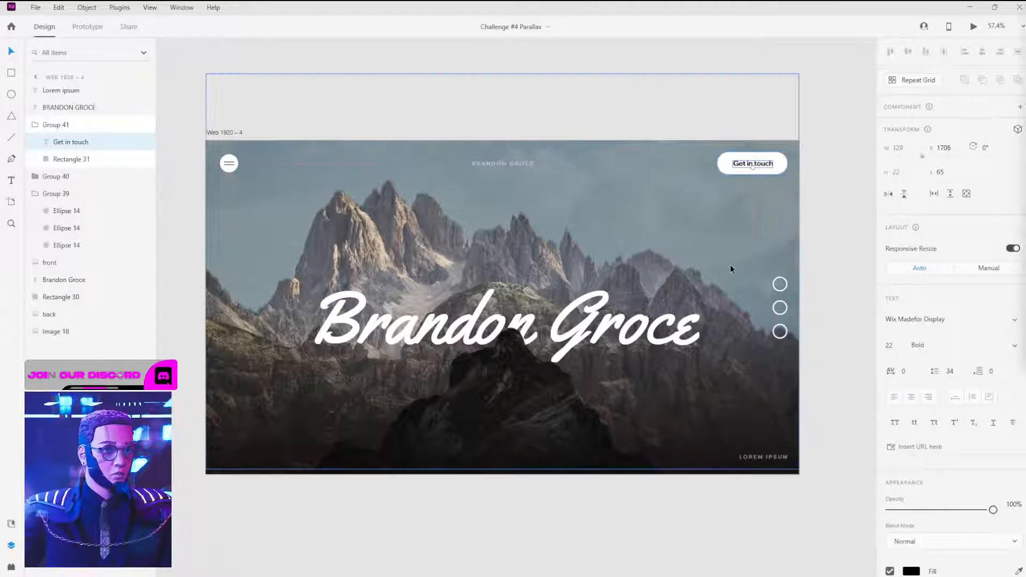
pyautogui.press('super+Tab')
pyautogui.click(590, 187)
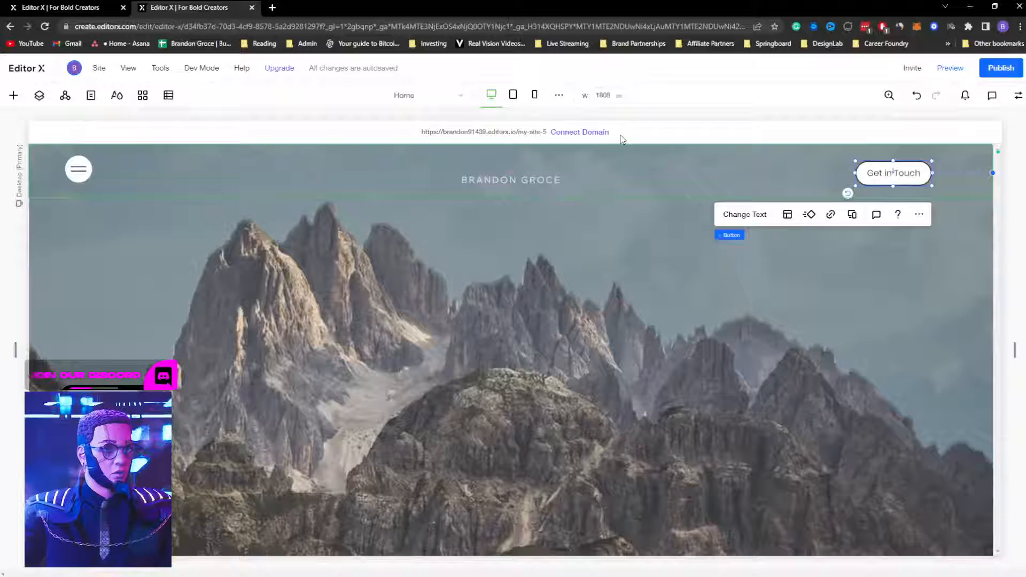
# Step: Set the button label to Wix Madefor Display Bold at 22 px
pyautogui.click(1019, 96)
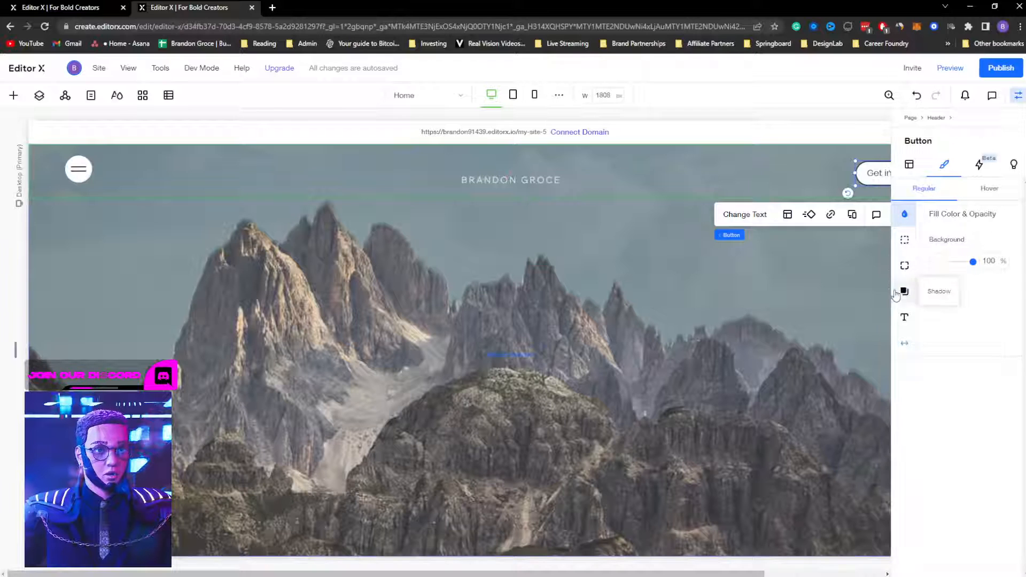
pyautogui.click(905, 318)
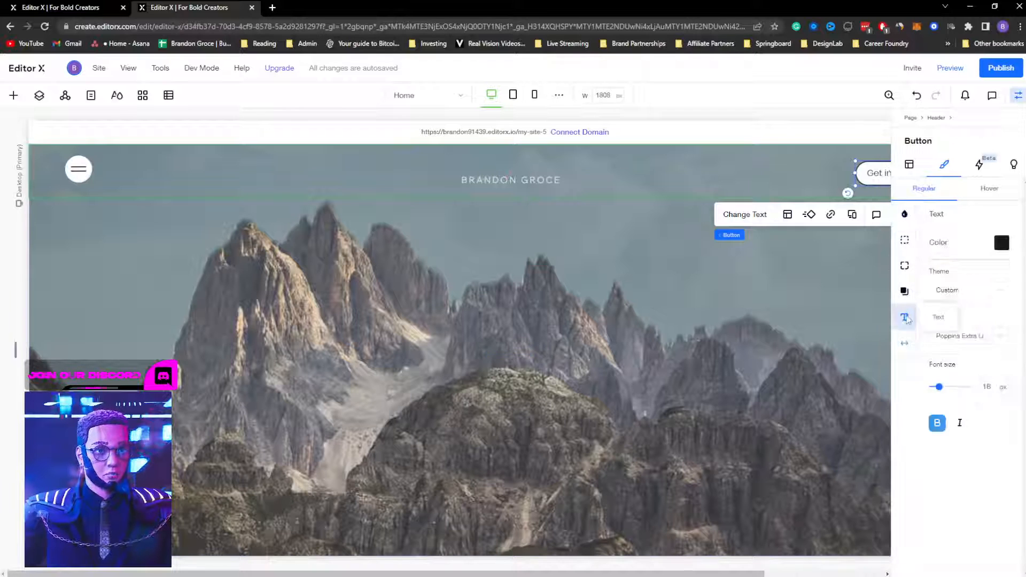
pyautogui.click(968, 337)
pyautogui.write('Wix Madefor')
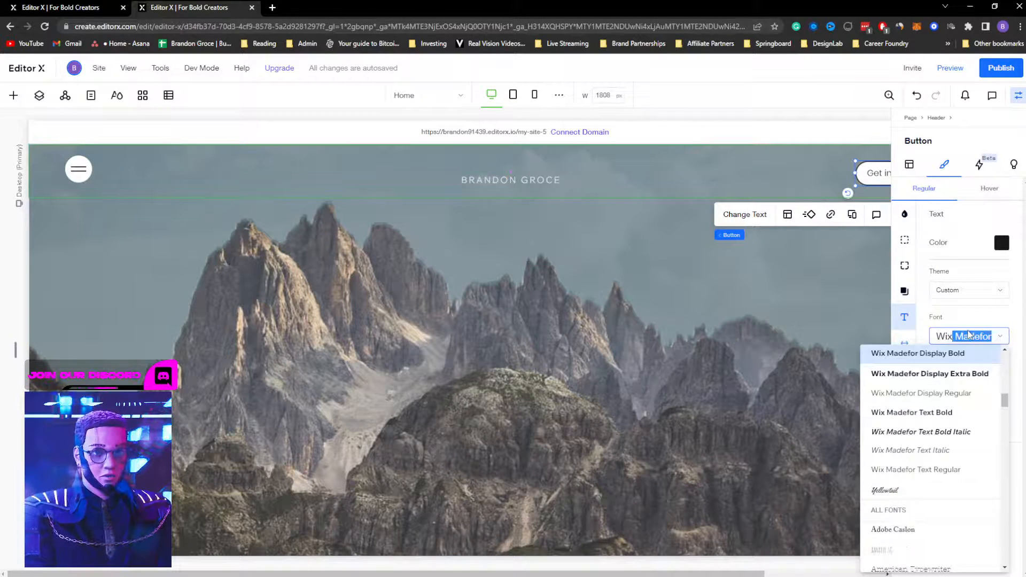
pyautogui.write('x')
pyautogui.click(959, 356)
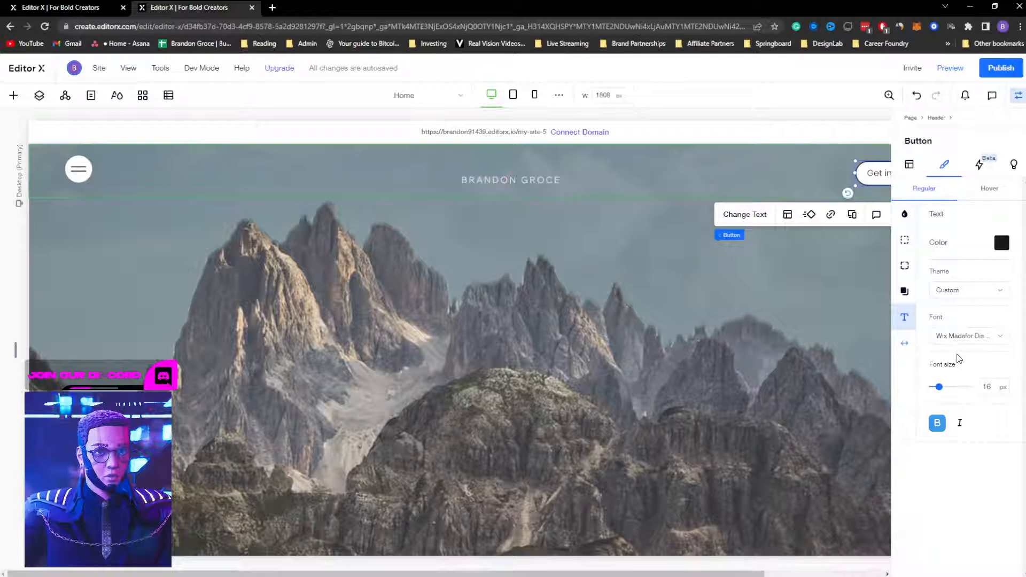
pyautogui.write('22')
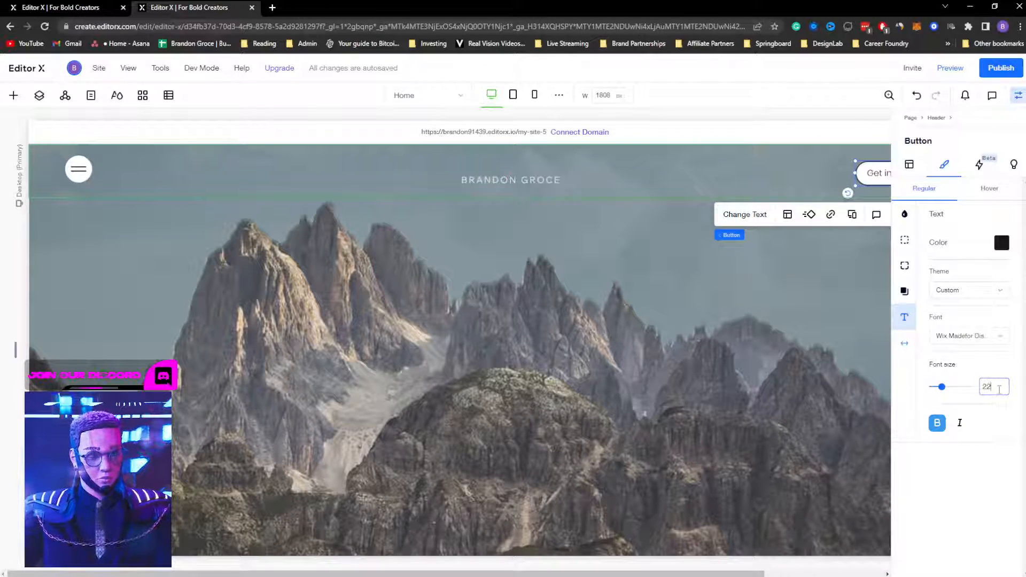
pyautogui.click(994, 442)
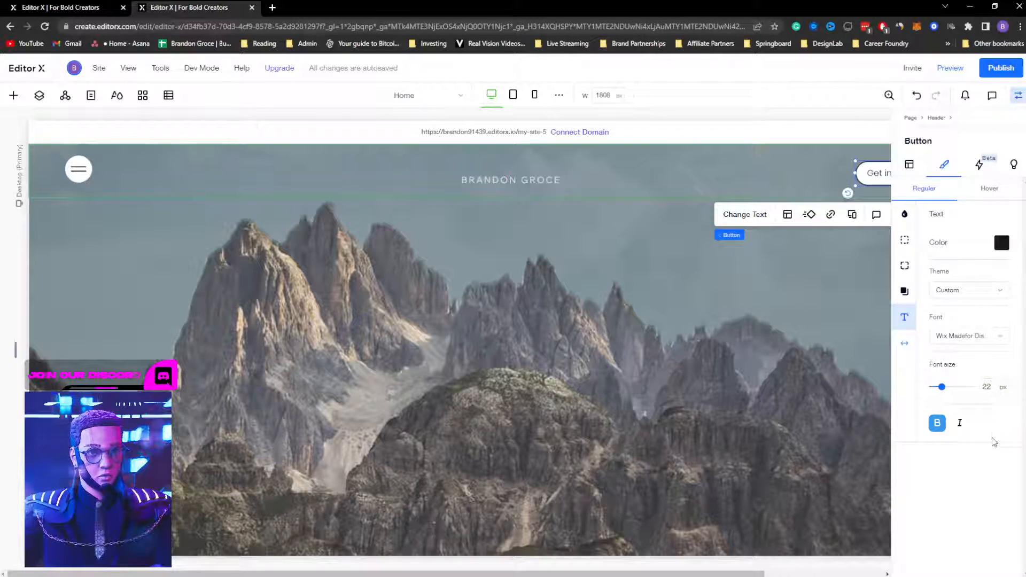
# Step: Fine-tune the label's font size and set the button border width to 0 px
pyautogui.click(774, 406)
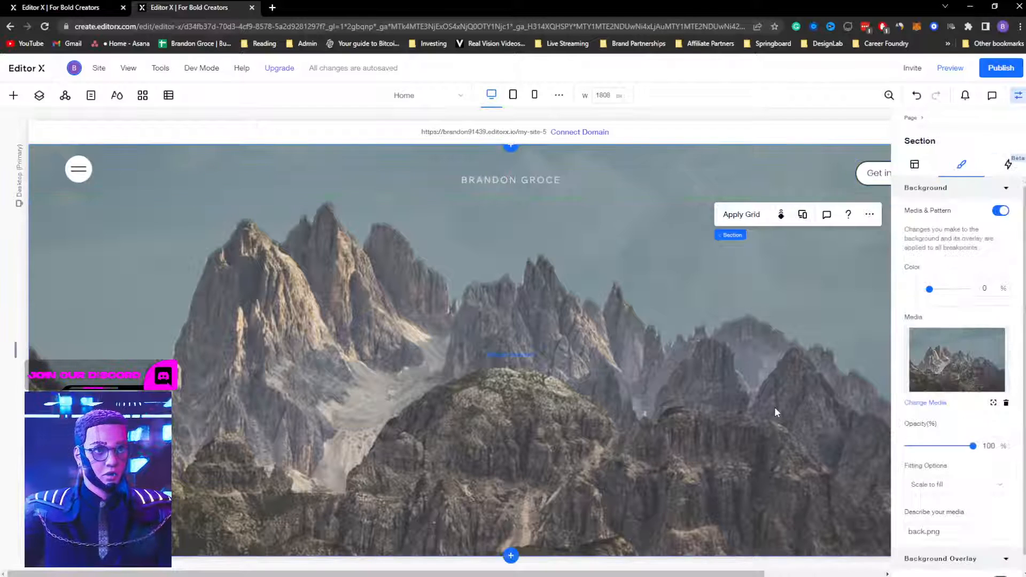
pyautogui.click(876, 171)
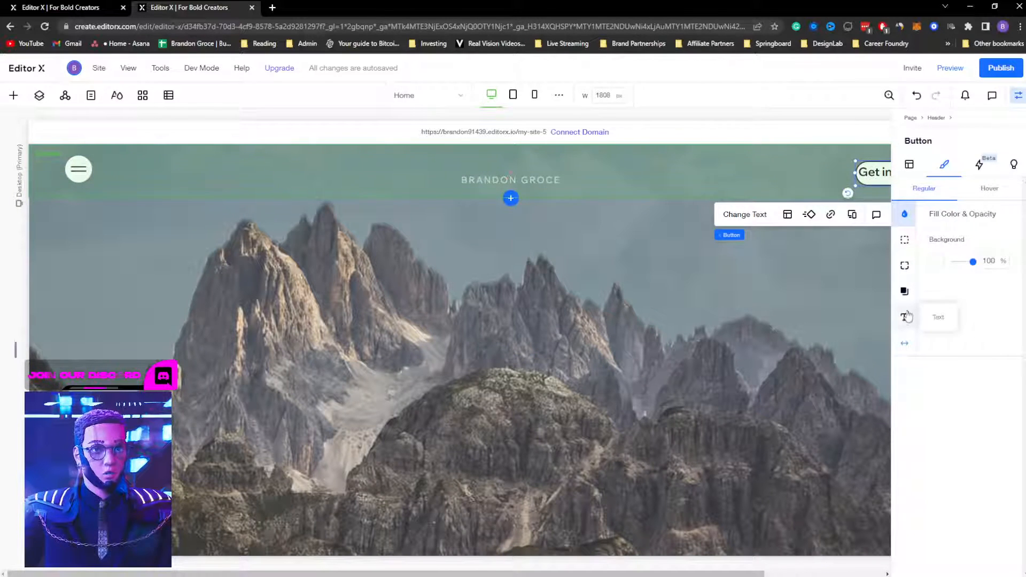
pyautogui.click(905, 317)
pyautogui.moveTo(942, 391); pyautogui.dragTo(938, 391)
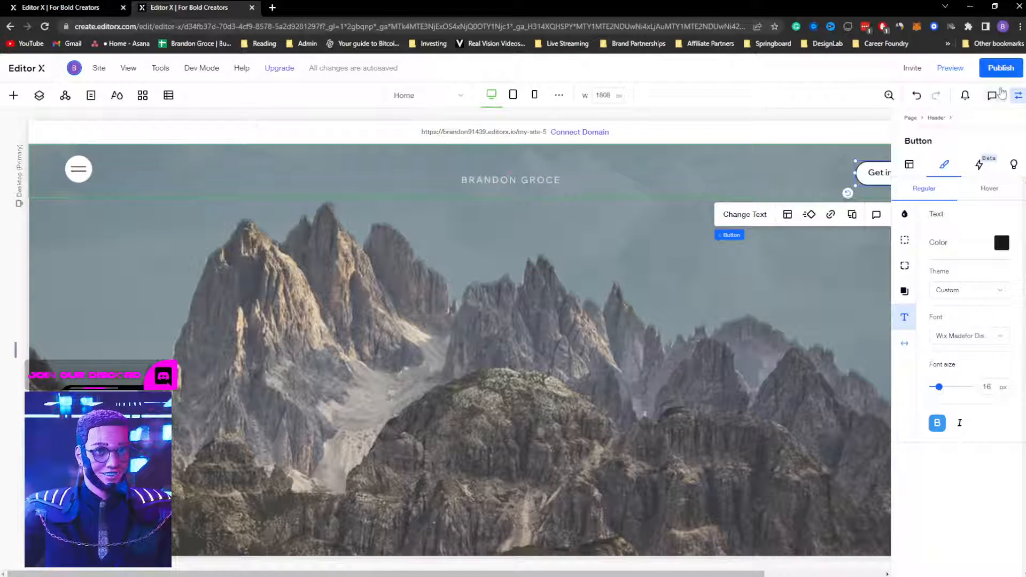
pyautogui.click(1018, 96)
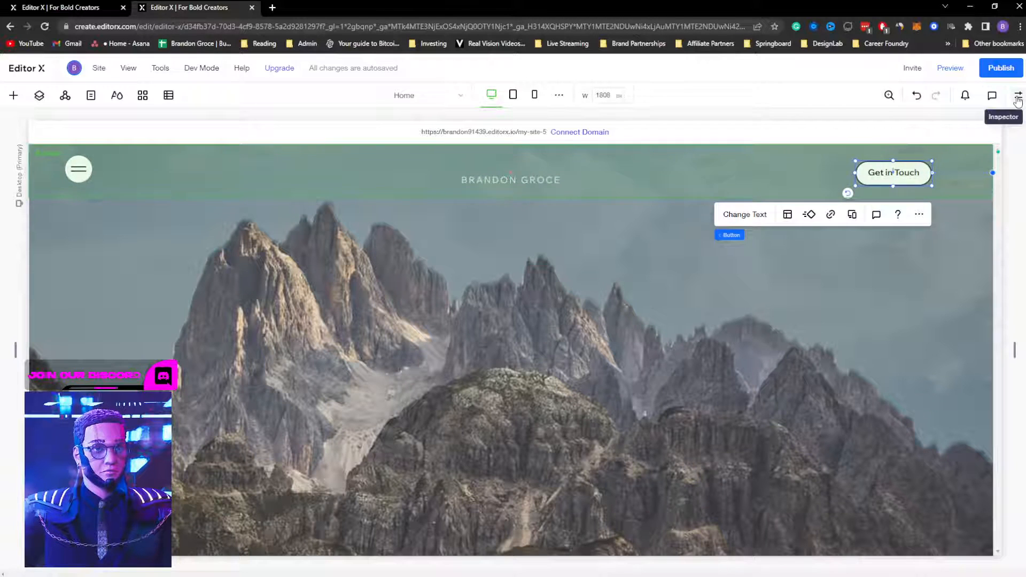
pyautogui.click(1017, 97)
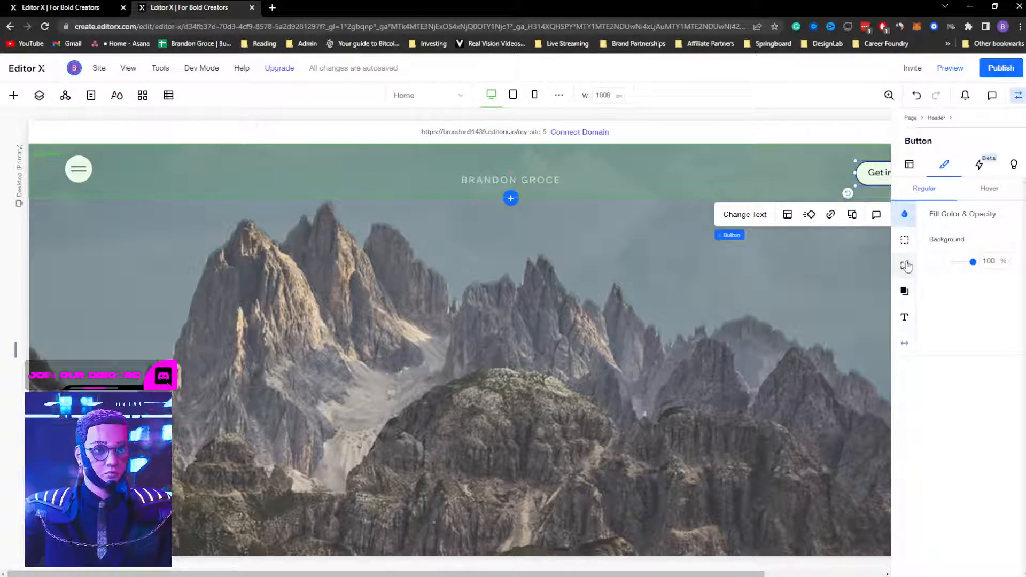
pyautogui.click(906, 242)
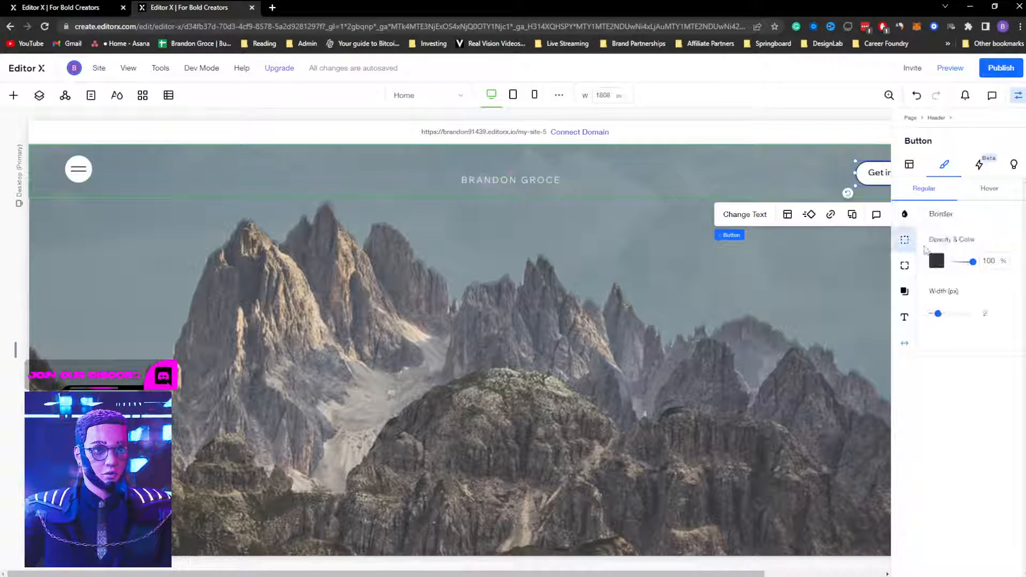
pyautogui.click(765, 336)
pyautogui.click(1018, 96)
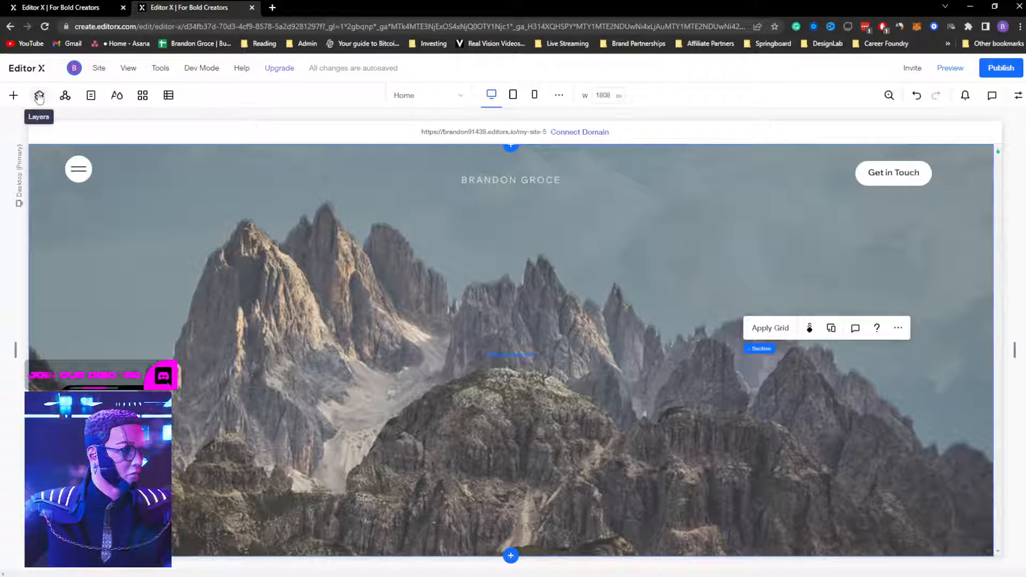
# Step: Add a title heading to the hero section and type the site owner's name
pyautogui.click(455, 317)
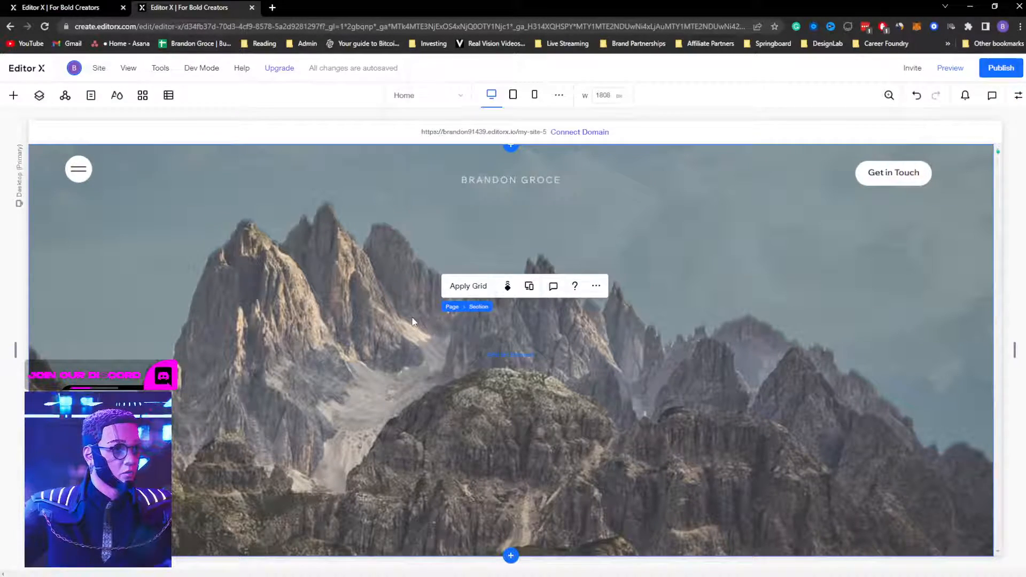
pyautogui.rightClick(458, 320)
pyautogui.moveTo(458, 334)
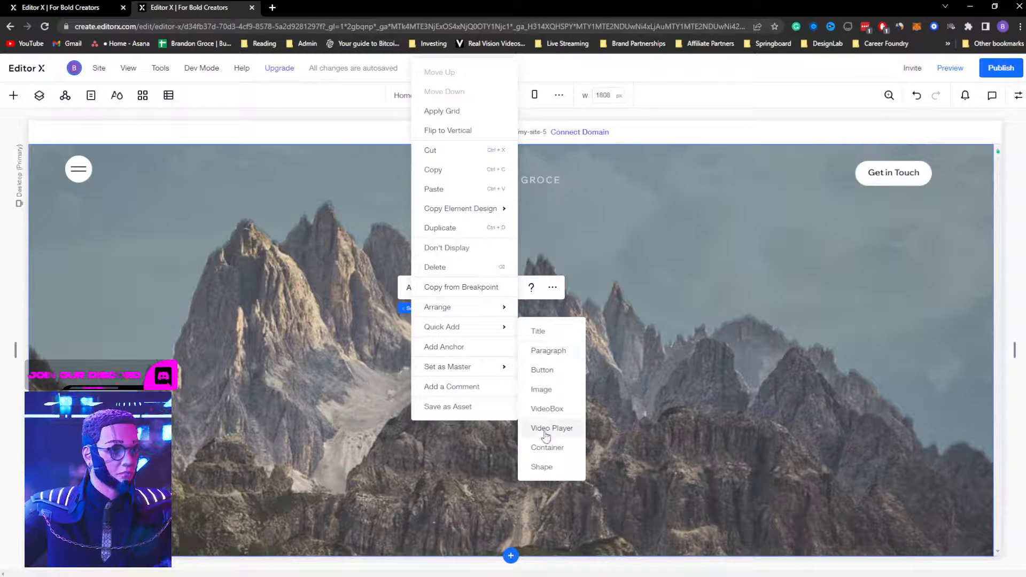
pyautogui.click(547, 332)
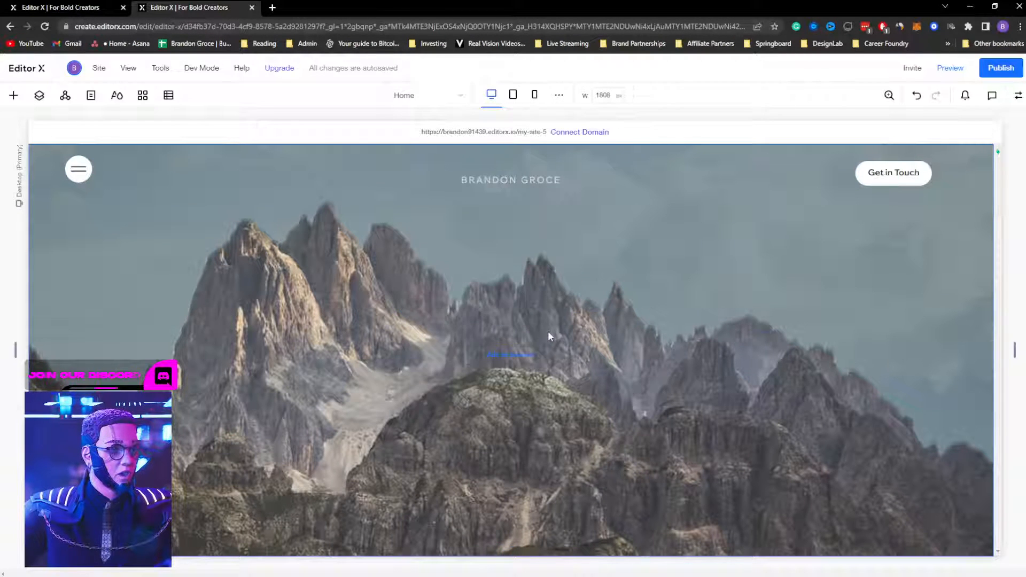
pyautogui.doubleClick(485, 343)
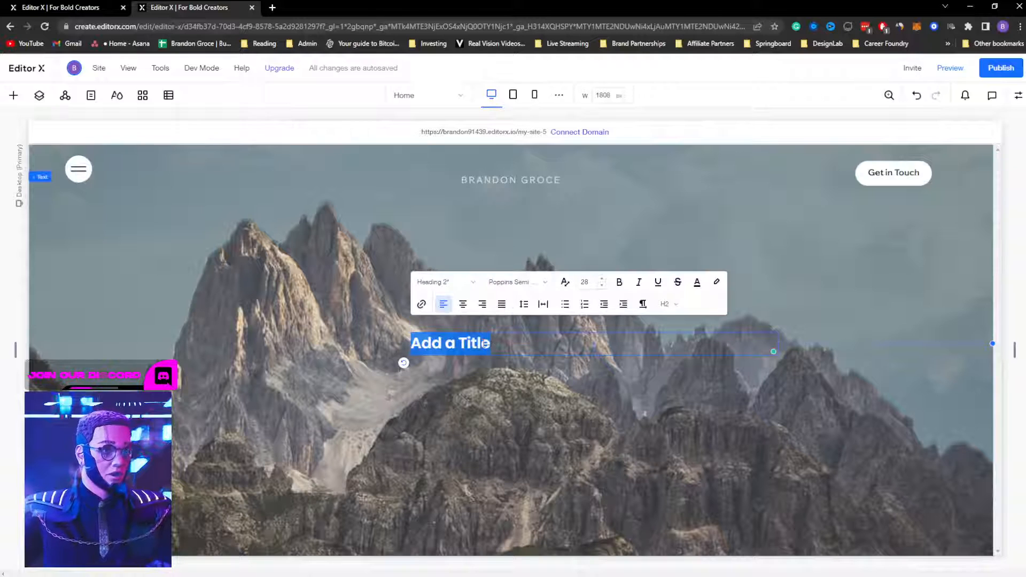
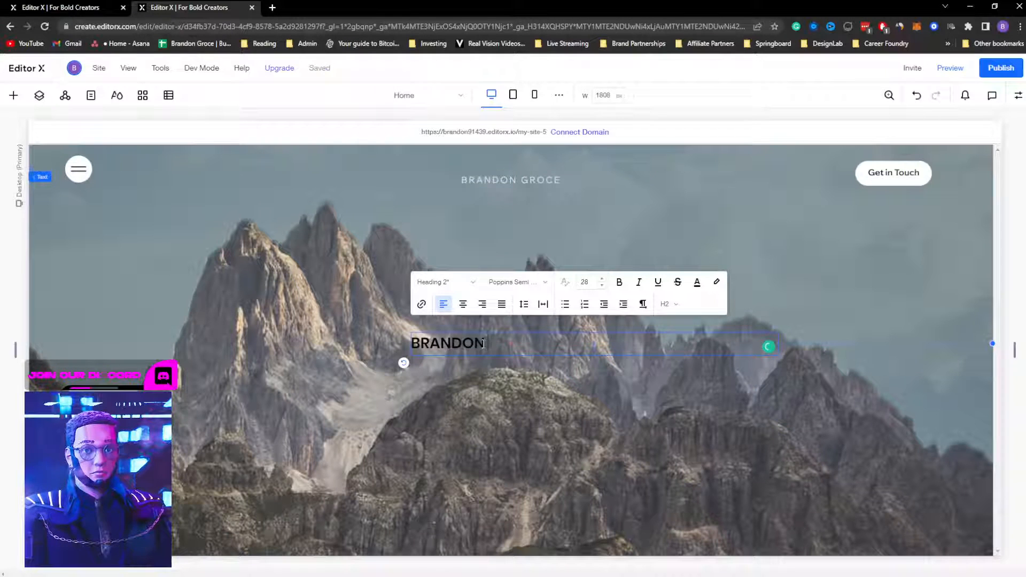
pyautogui.hotkey('ctrl', 'a')
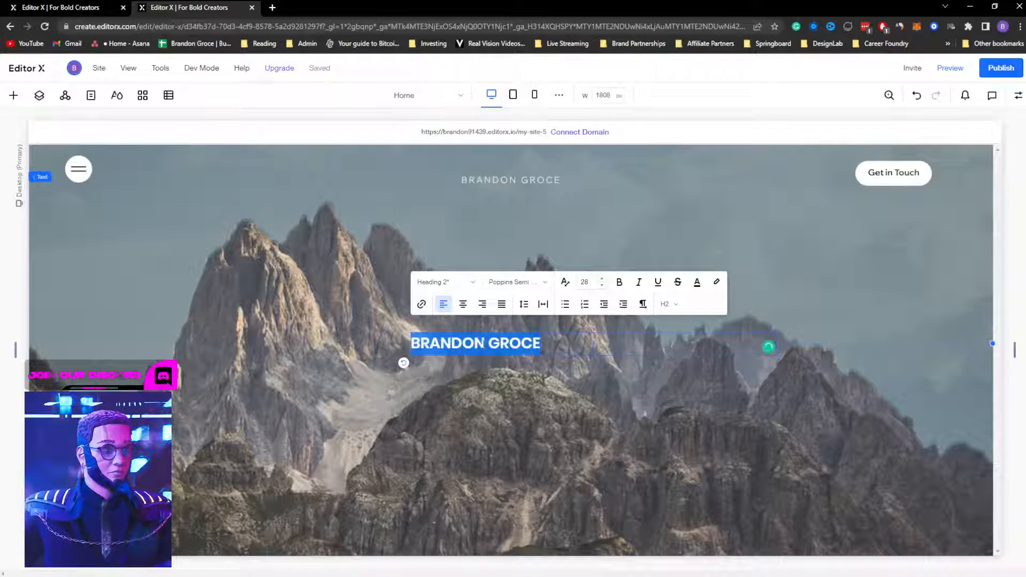
# Step: Apply the Yellowtail font and retype the name in title case
pyautogui.click(497, 282)
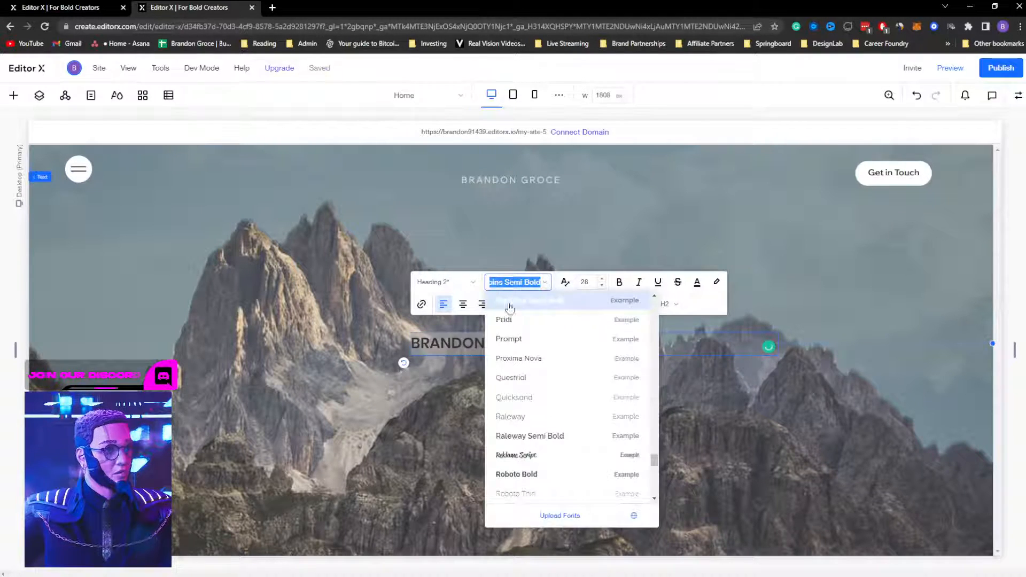
pyautogui.write('Yellowtail')
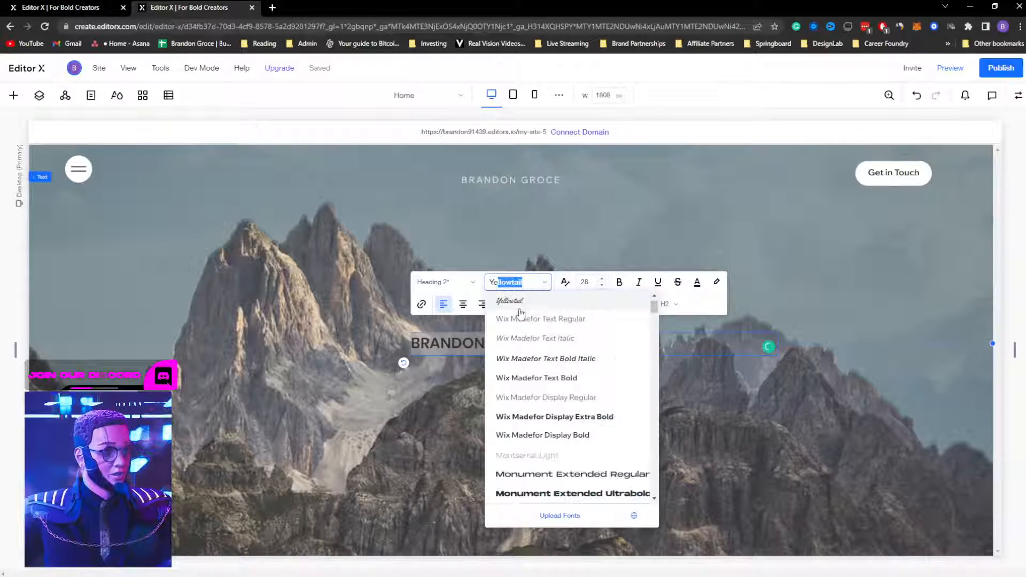
pyautogui.click(521, 309)
pyautogui.click(505, 343)
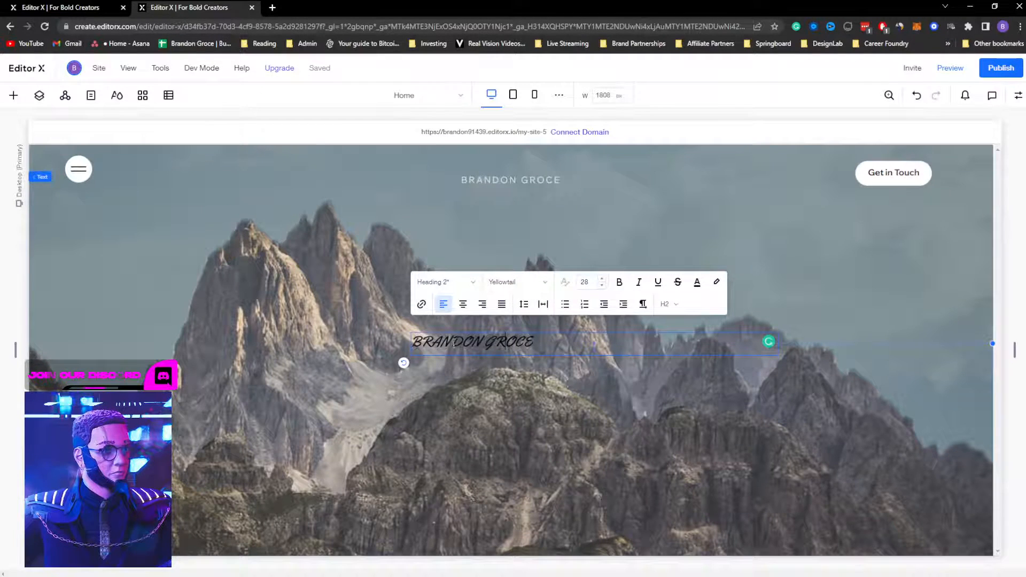
pyautogui.moveTo(421, 342); pyautogui.dragTo(534, 342)
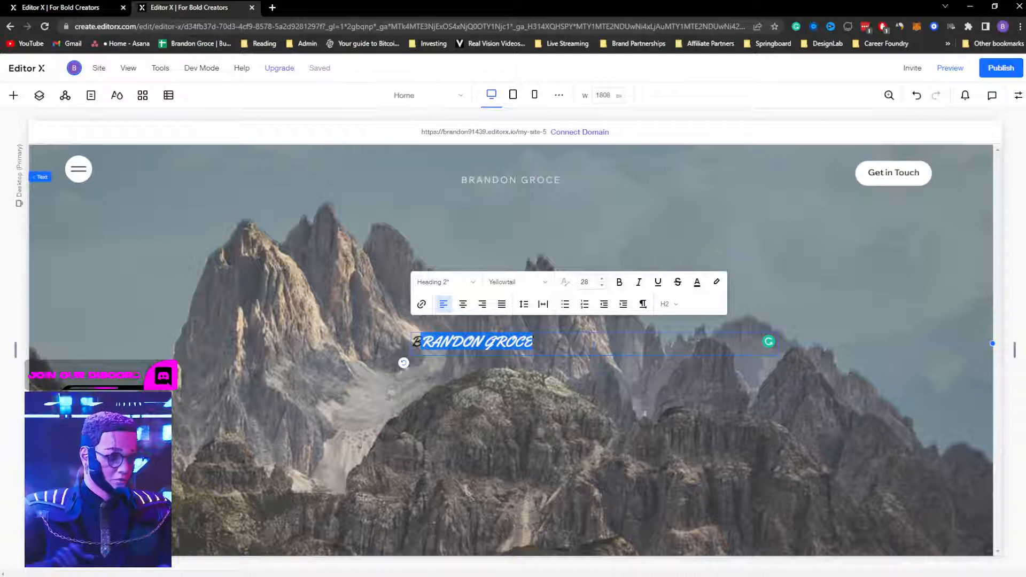
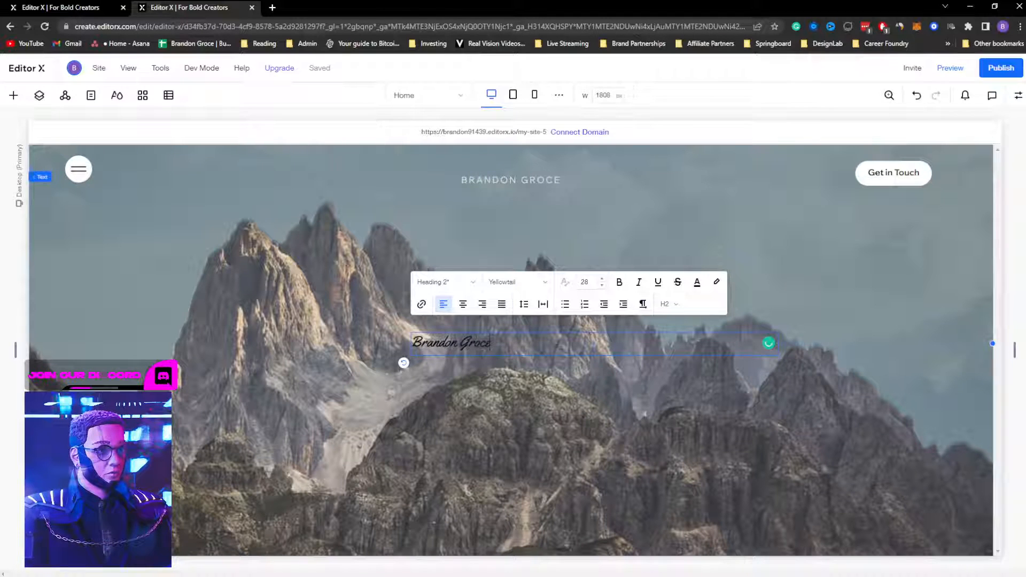
pyautogui.hotkey('ctrl', 'a')
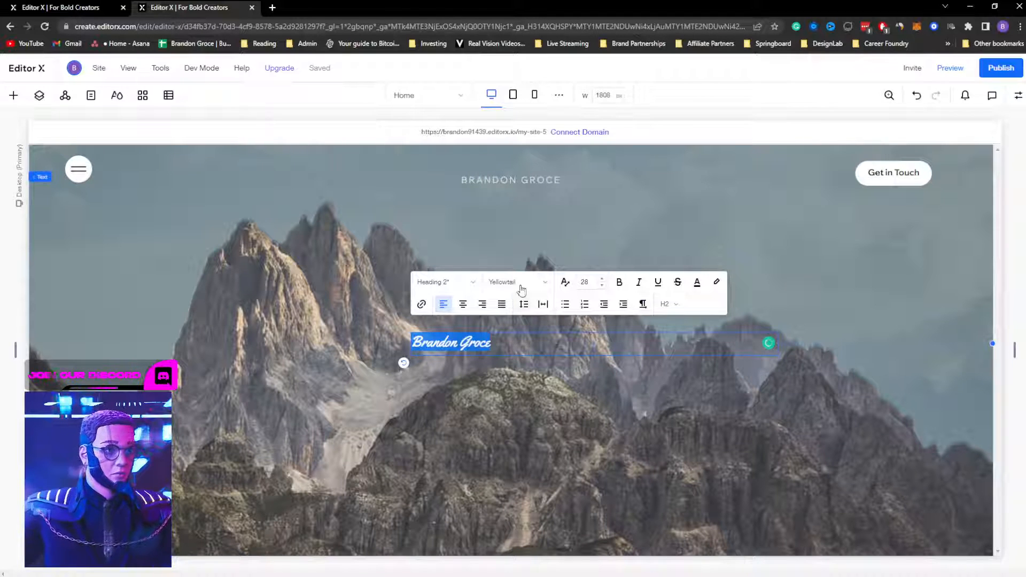
# Step: Make the name heading text white
pyautogui.click(697, 283)
pyautogui.click(660, 356)
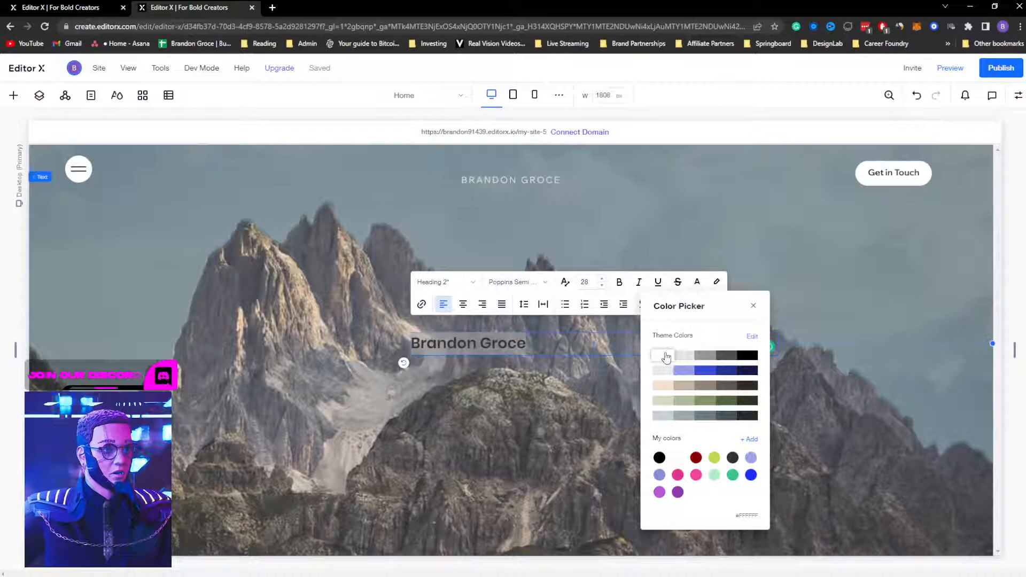
pyautogui.click(773, 234)
pyautogui.click(794, 274)
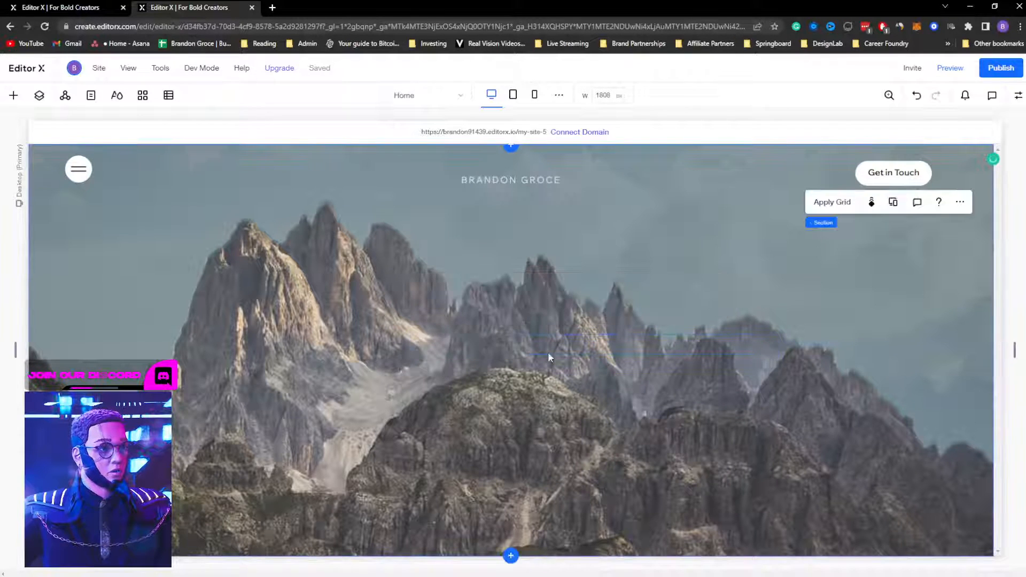
# Step: Change the heading's font to Yellowtail
pyautogui.click(488, 343)
pyautogui.click(434, 303)
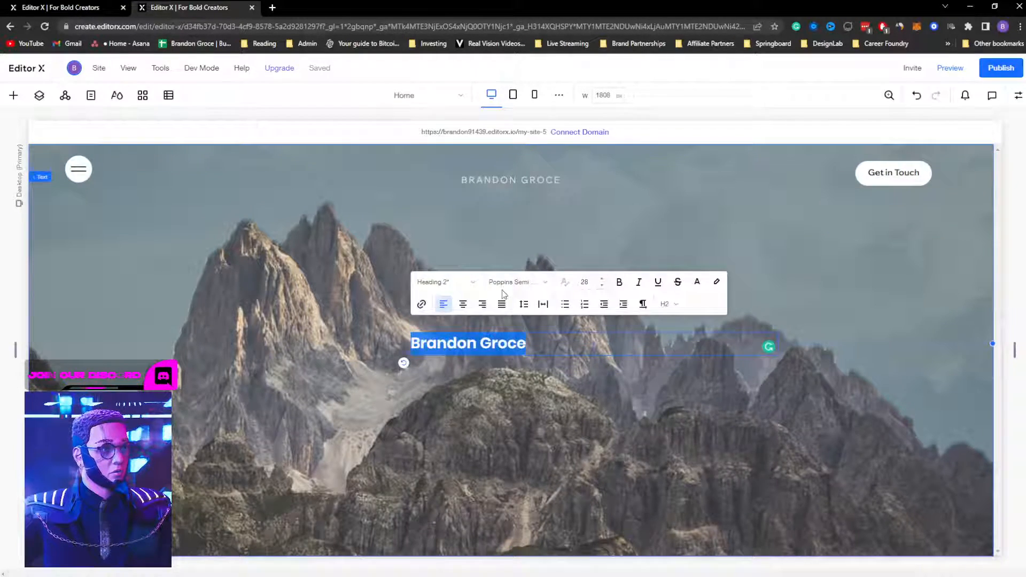
pyautogui.click(536, 283)
pyautogui.write('Yellowtail')
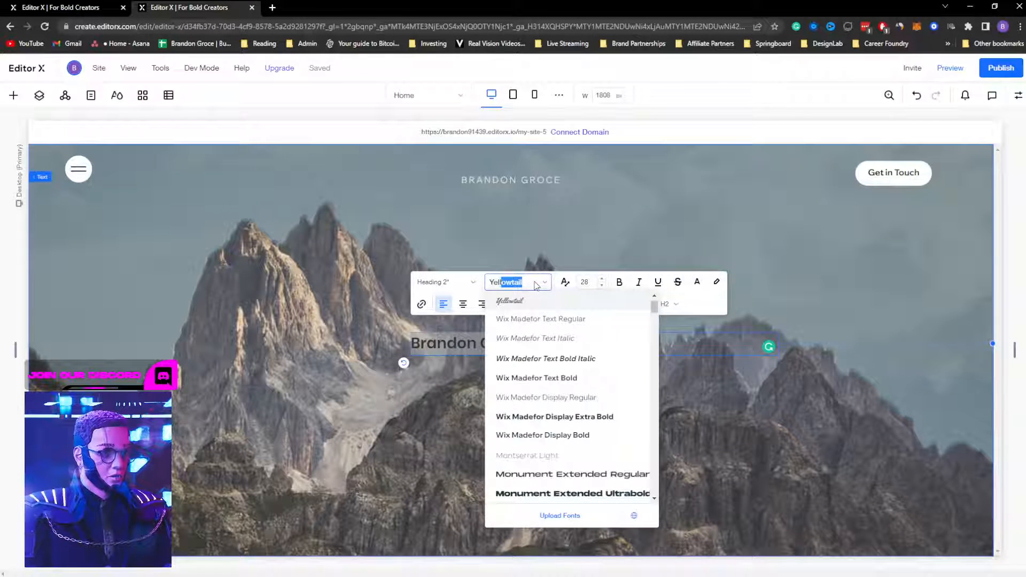
pyautogui.press('Return')
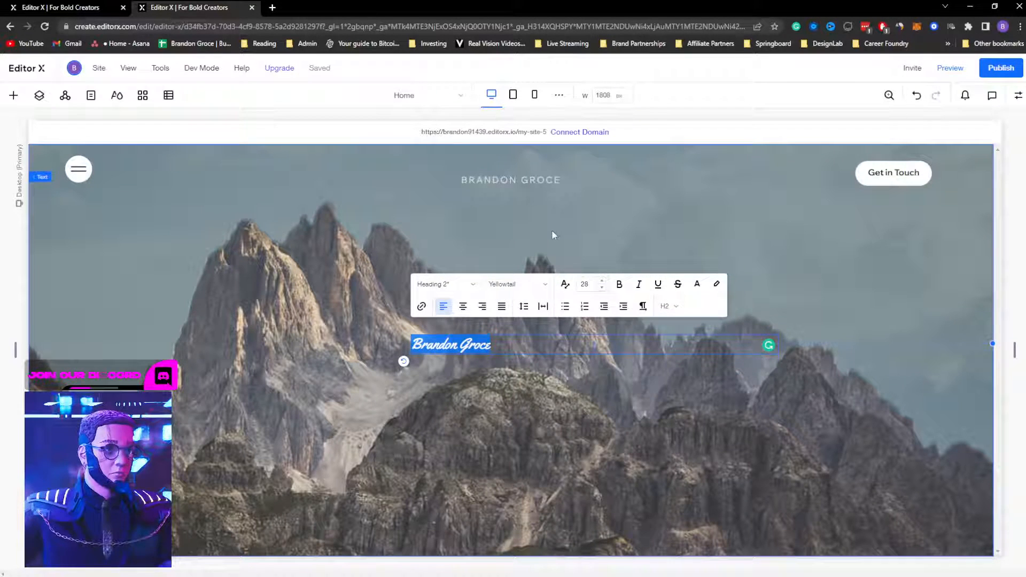
pyautogui.click(572, 230)
# Step: Set the heading's font size to 50
pyautogui.click(454, 342)
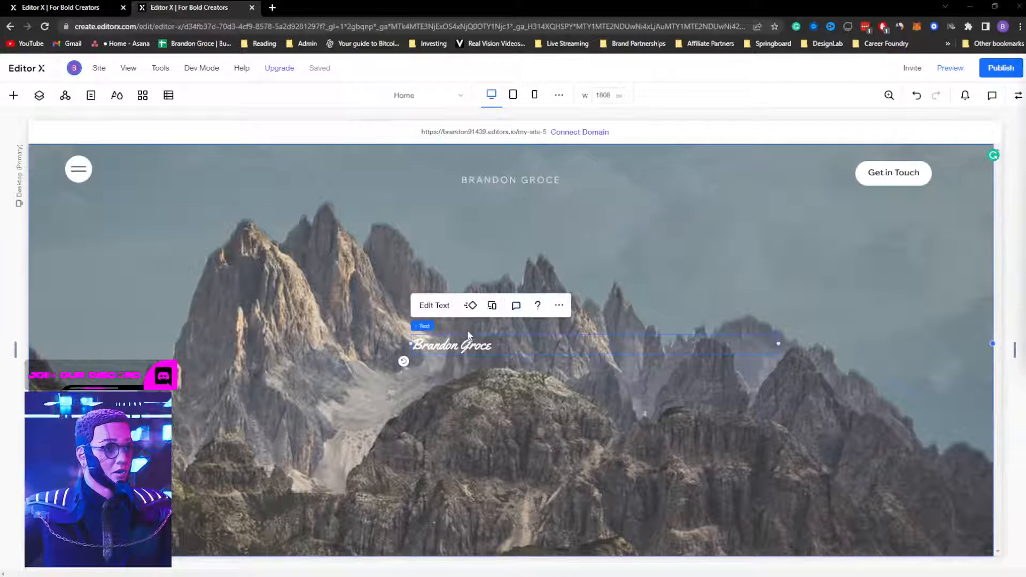
pyautogui.click(434, 306)
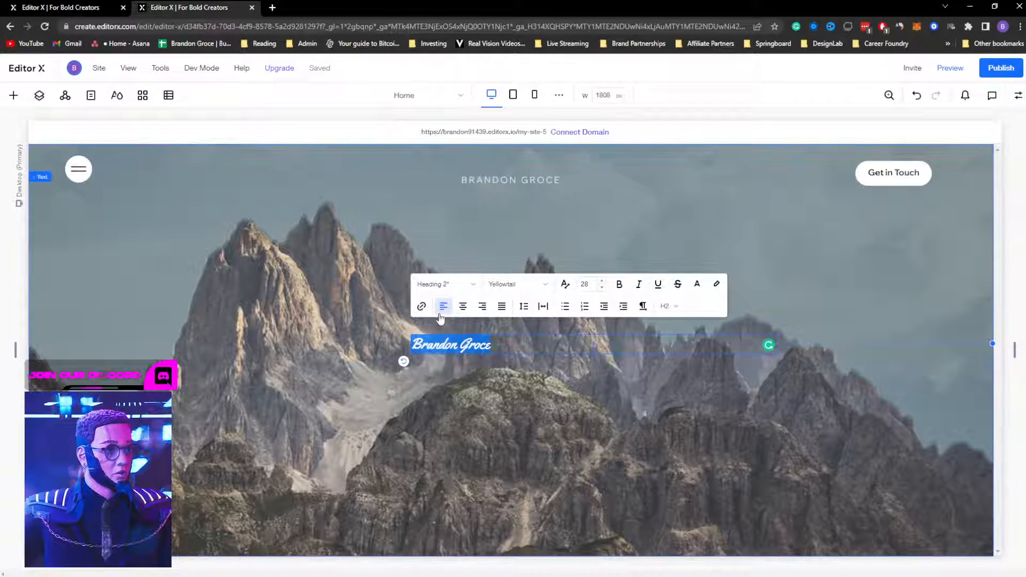
pyautogui.click(592, 284)
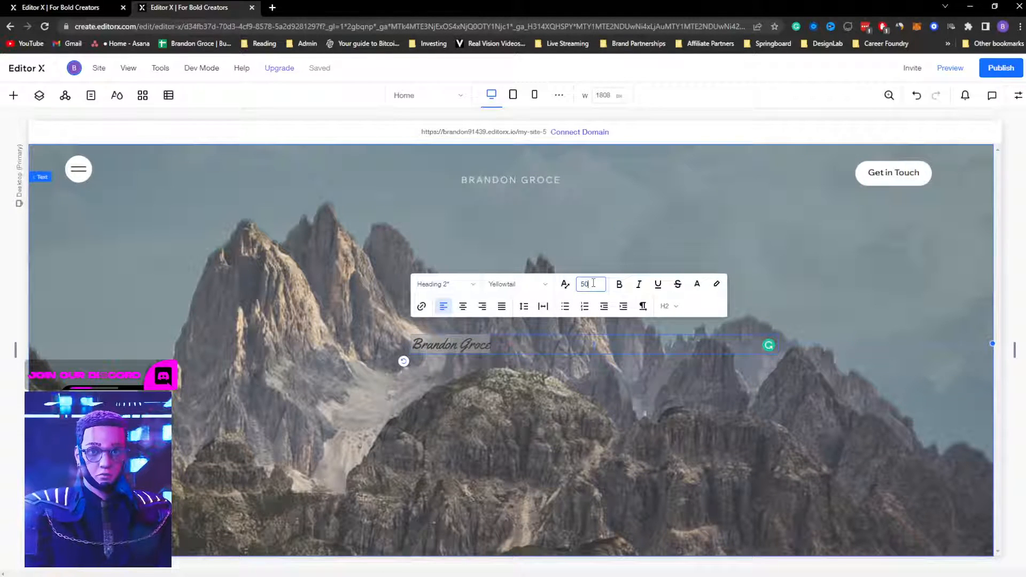
pyautogui.write('50')
pyautogui.press('Return')
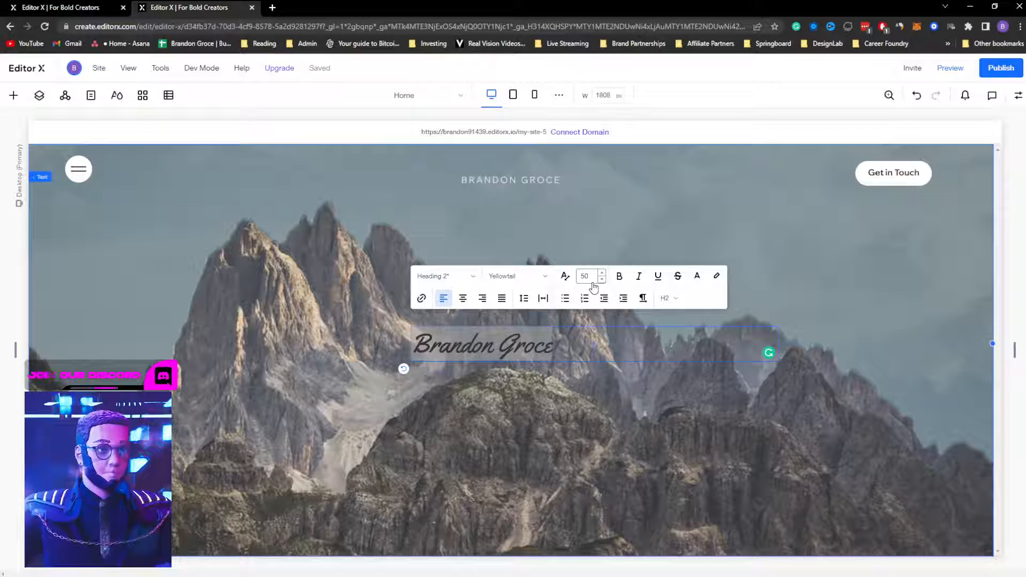
pyautogui.click(589, 427)
# Step: Compare the heading against the name text's font settings in the Adobe XD design
pyautogui.click(500, 351)
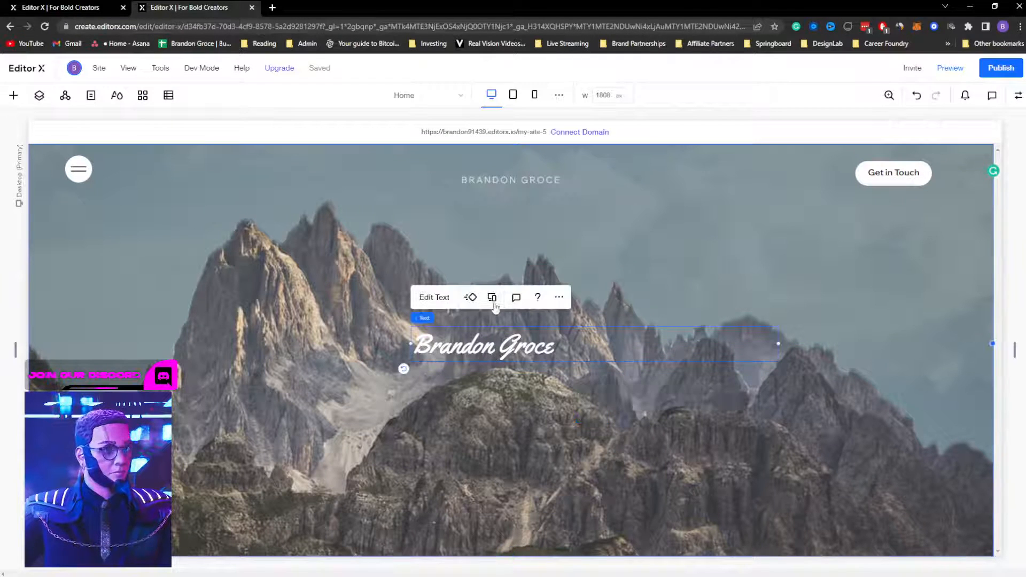
pyautogui.hotkey('alt', 'Tab')
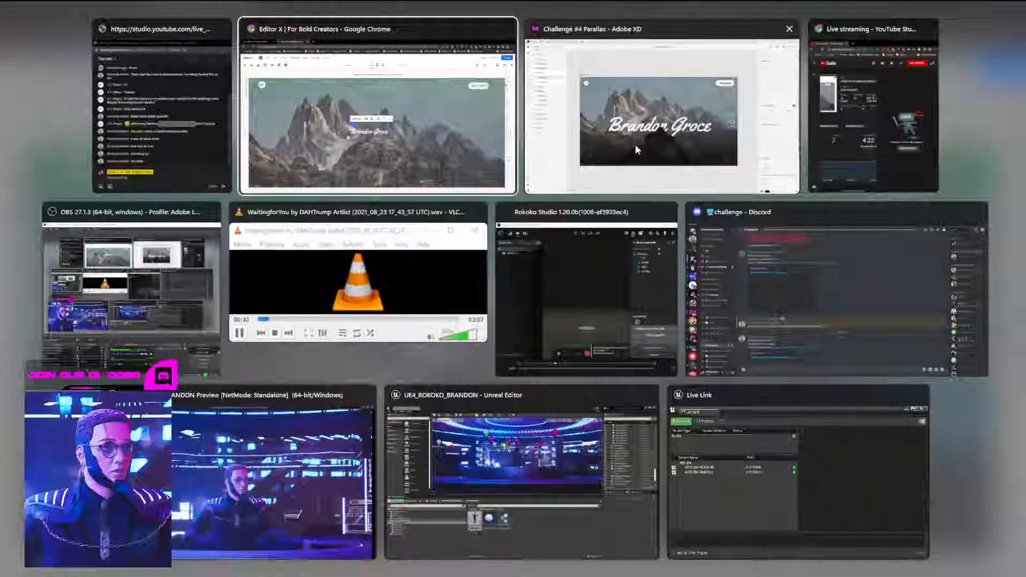
pyautogui.click(477, 317)
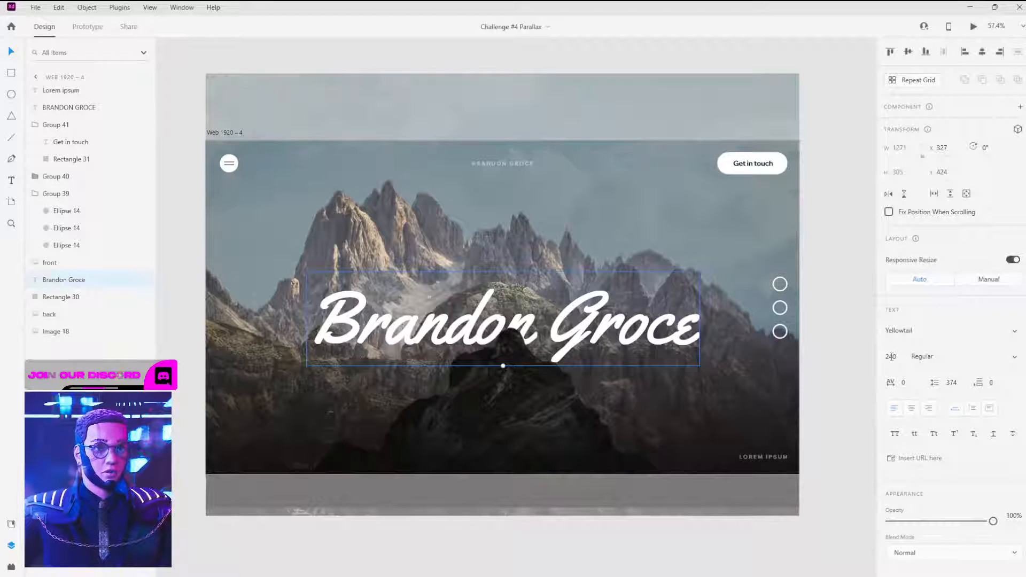
pyautogui.hotkey('alt', 'Tab')
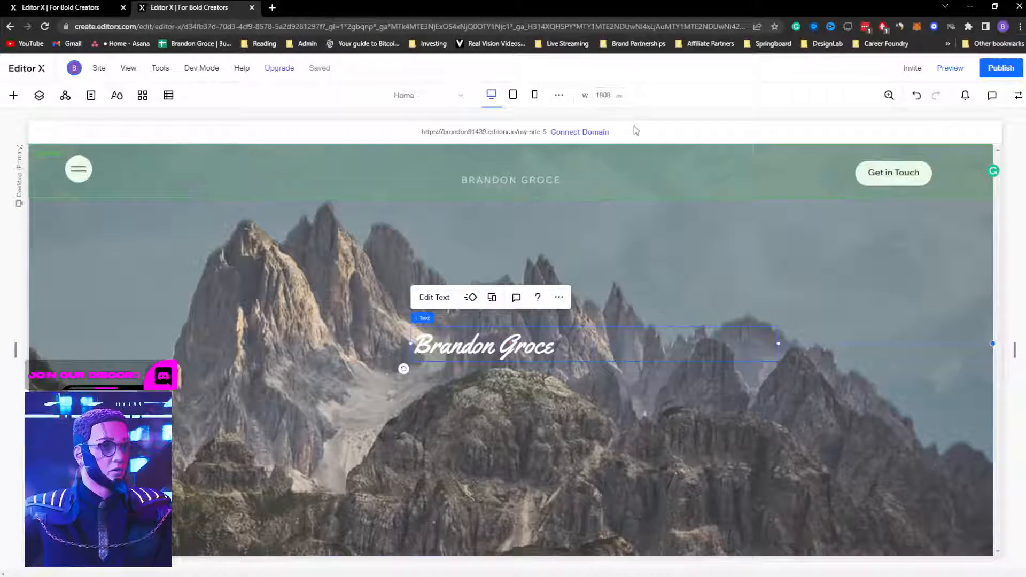
# Step: Set the heading to size 240 and widen its box so the name fits one line
pyautogui.click(452, 298)
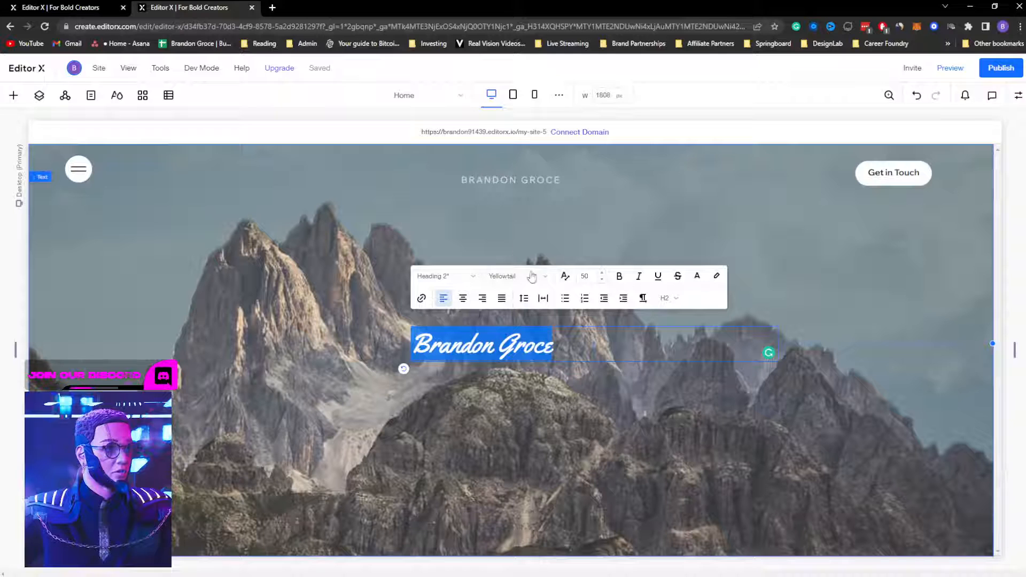
pyautogui.click(590, 276)
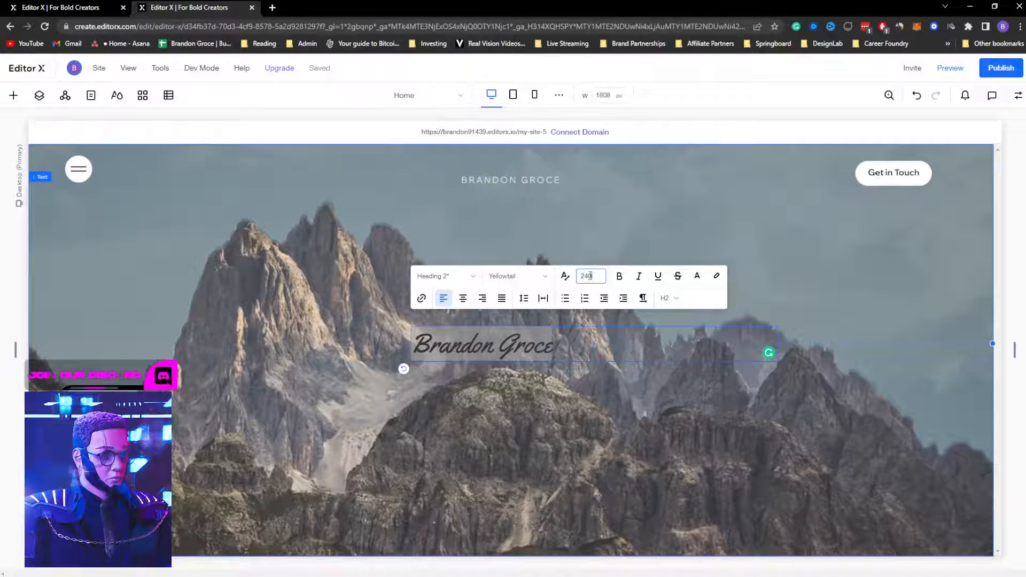
pyautogui.press('Return')
pyautogui.click(842, 308)
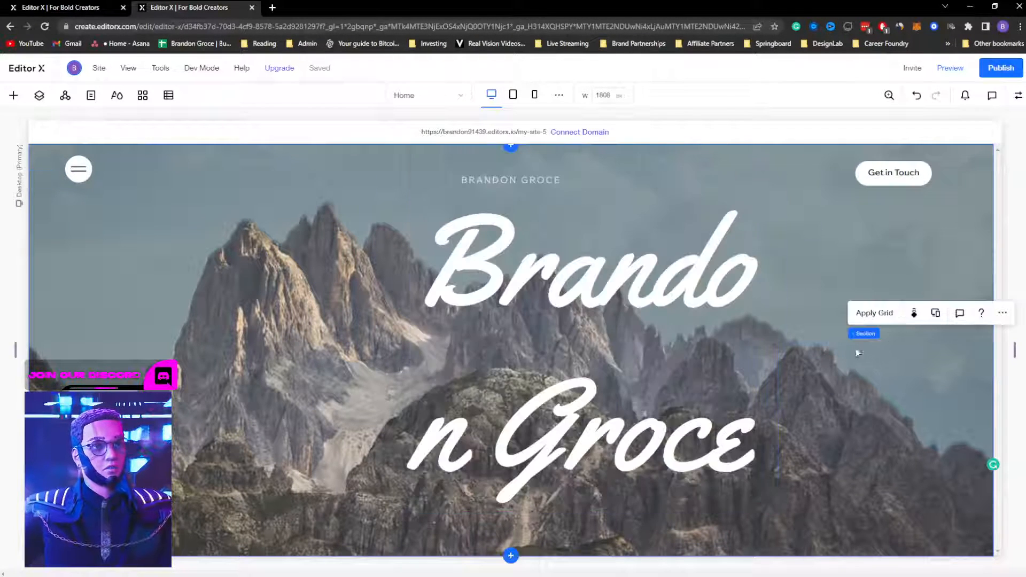
pyautogui.click(603, 327)
pyautogui.moveTo(778, 343); pyautogui.dragTo(991, 295)
pyautogui.moveTo(605, 289); pyautogui.dragTo(374, 312)
pyautogui.moveTo(751, 366); pyautogui.dragTo(870, 326)
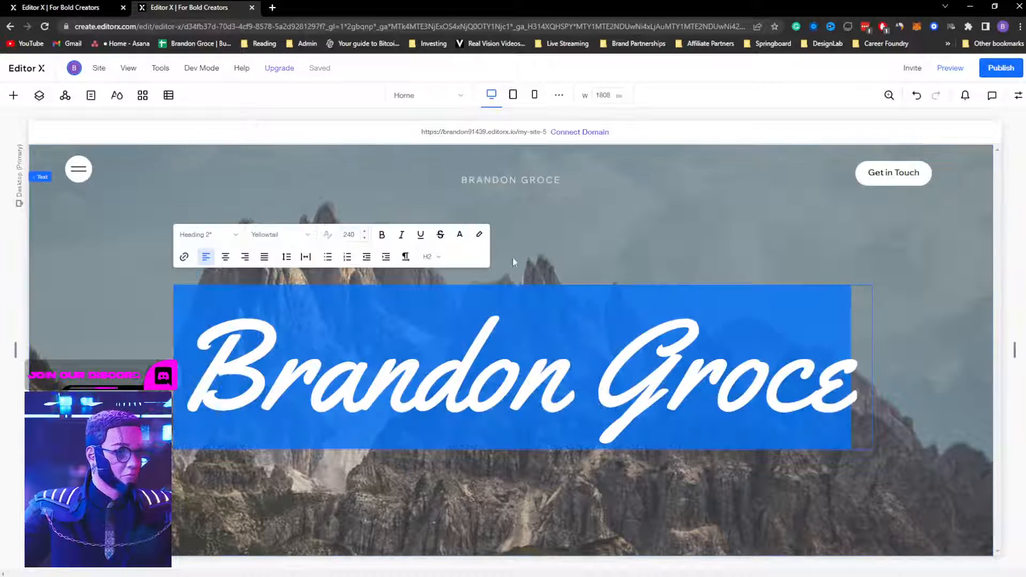
# Step: Reduce the heading font size to 200, then to 150
pyautogui.click(197, 255)
pyautogui.click(351, 234)
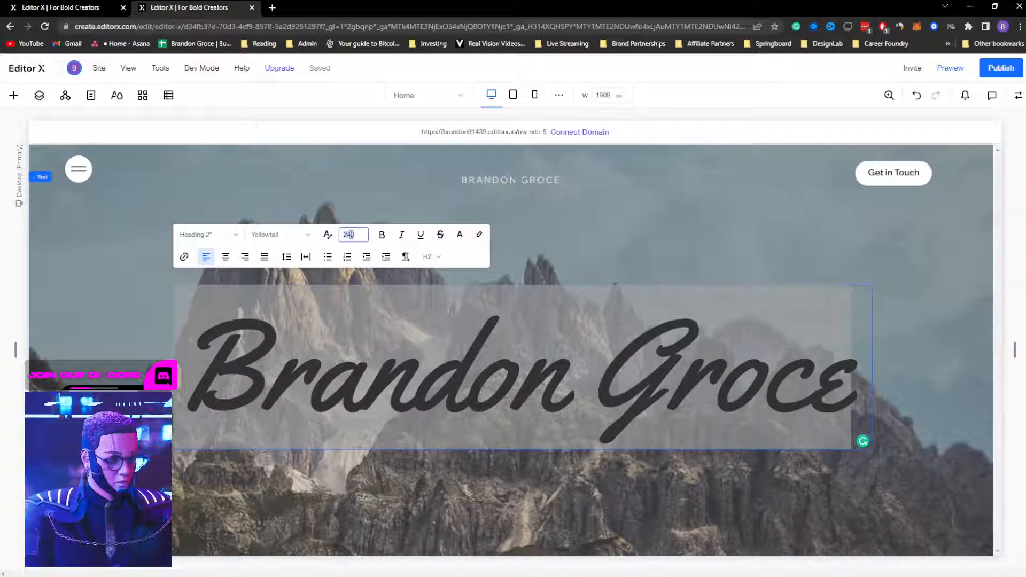
pyautogui.write('200')
pyautogui.press('Return')
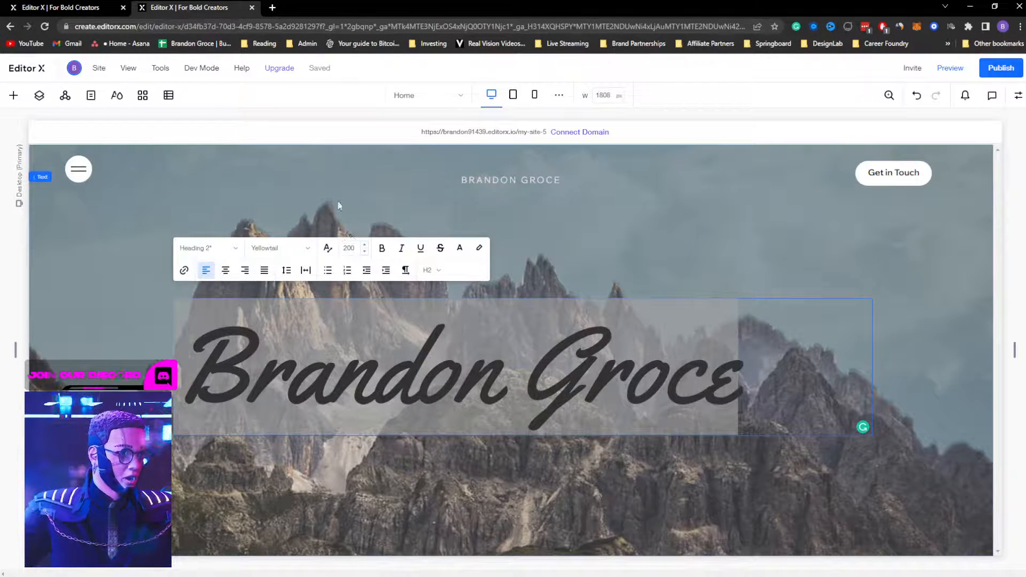
pyautogui.click(348, 248)
pyautogui.press('BackSpace')
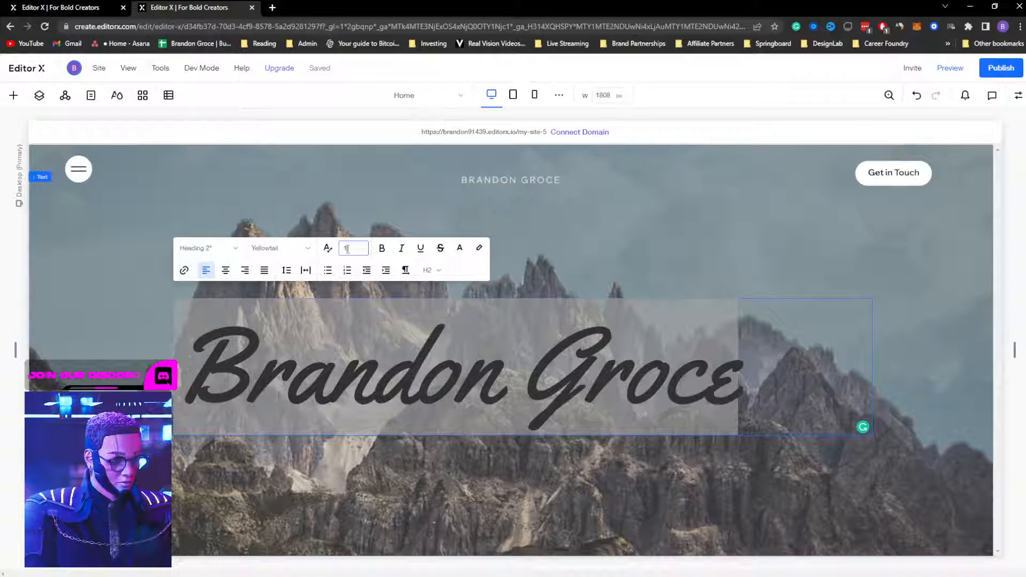
pyautogui.press('Return')
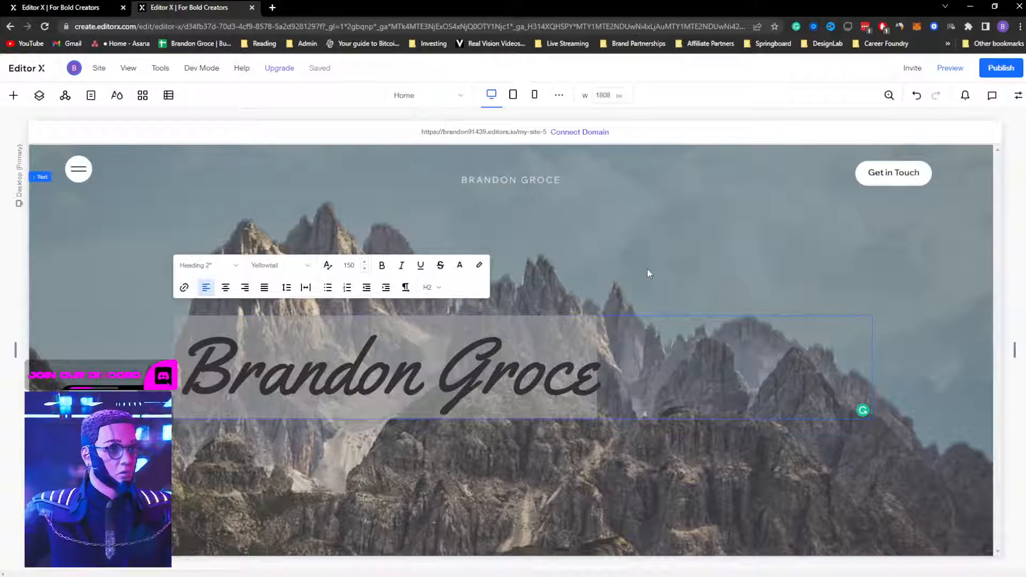
# Step: Centre-align the heading, move it to the page centre, then view the other tab's preview
pyautogui.click(226, 287)
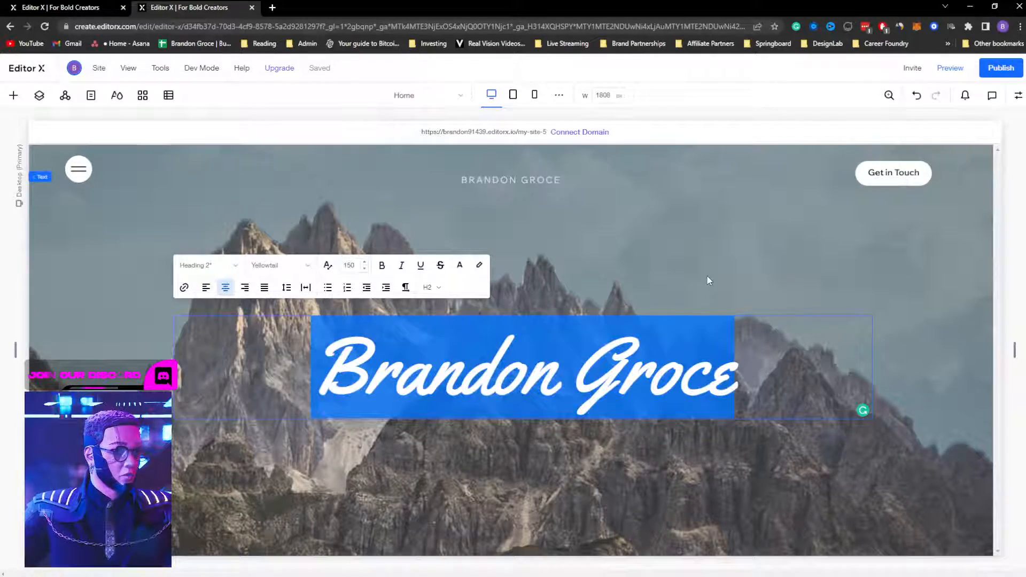
pyautogui.click(707, 276)
pyautogui.moveTo(577, 372)
pyautogui.mouseDown()
pyautogui.moveTo(552, 351)
pyautogui.moveTo(566, 356)
pyautogui.mouseUp()
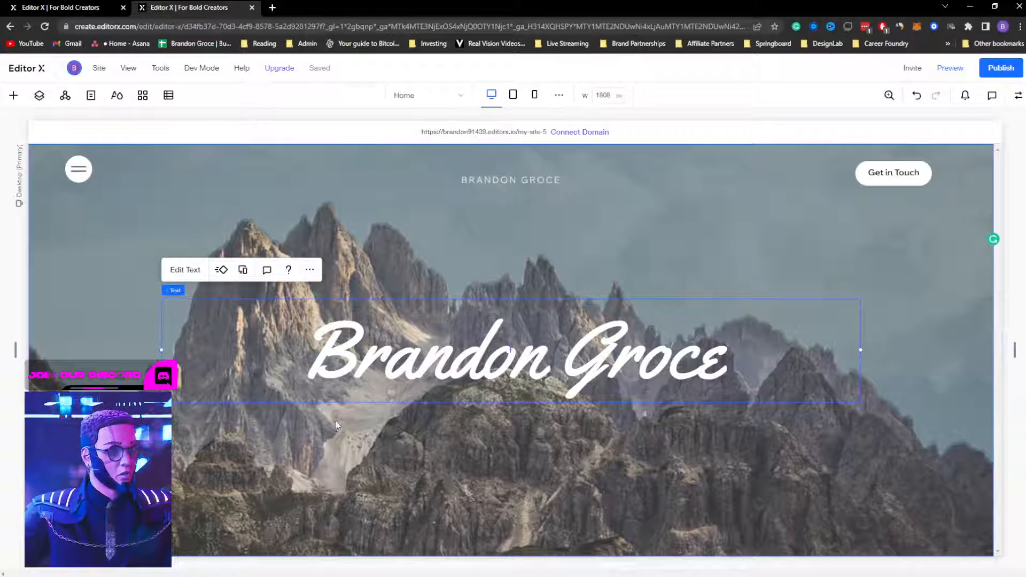
pyautogui.click(99, 8)
pyautogui.scroll(-4, 589, 369)
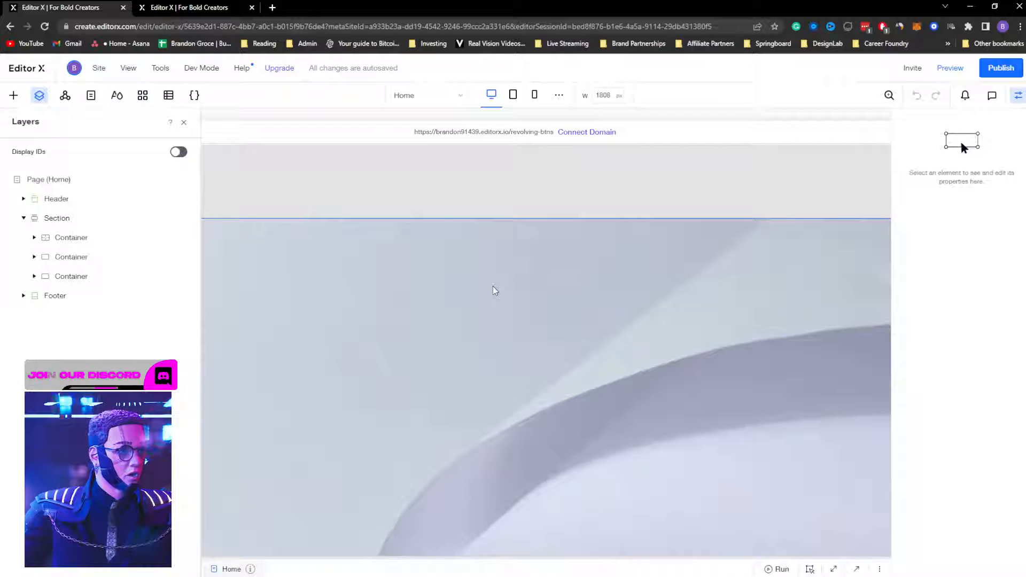
# Step: Select the image's parent container and collapse the second container's layers
pyautogui.click(492, 286)
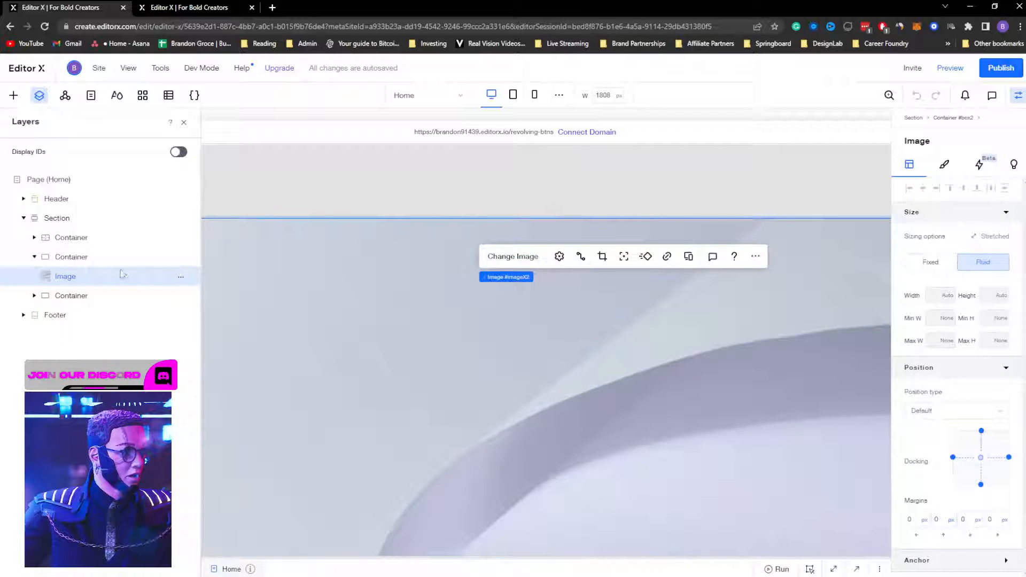
pyautogui.click(46, 257)
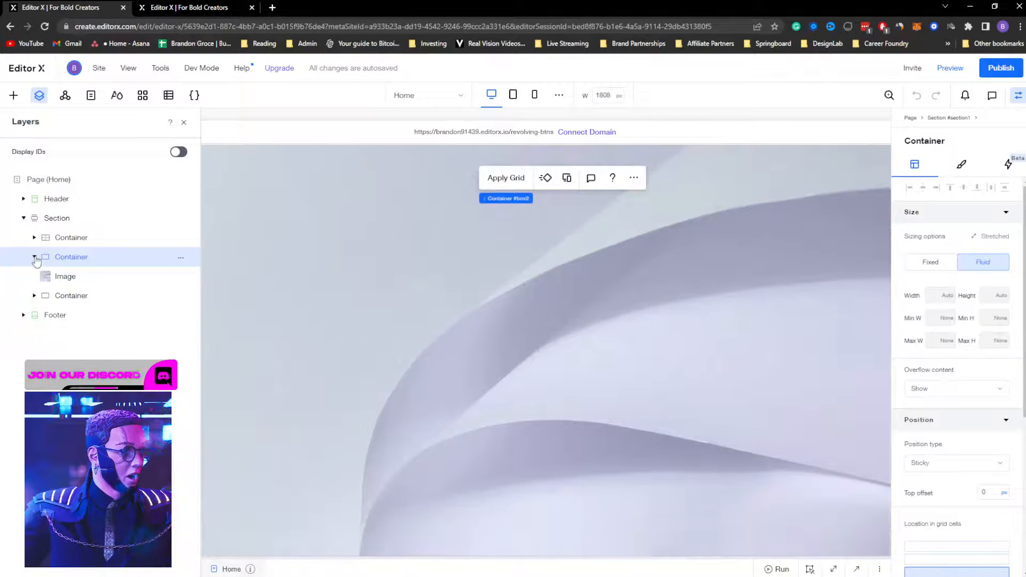
pyautogui.click(34, 257)
pyautogui.scroll(5, 422, 272)
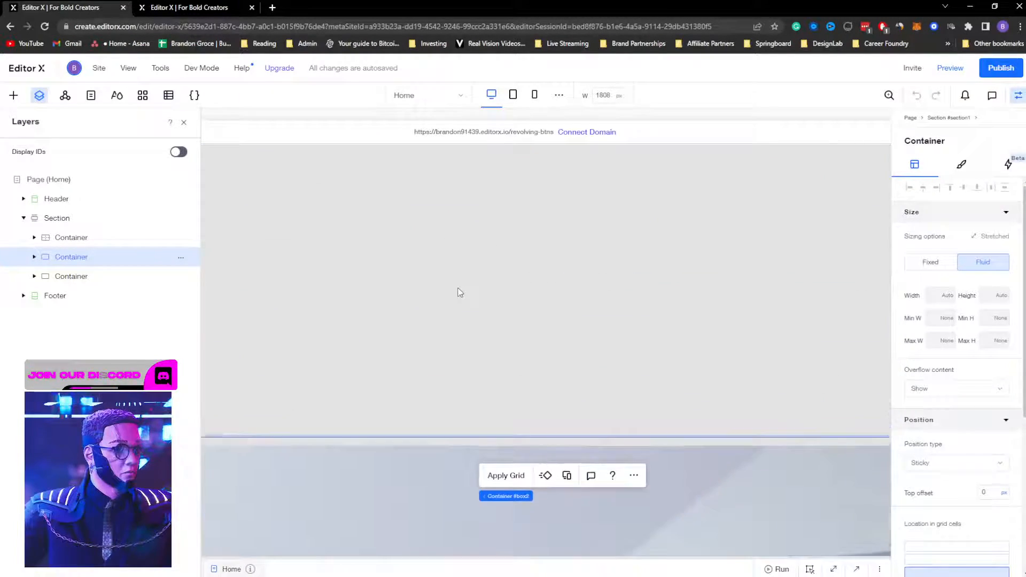
pyautogui.scroll(14, 460, 293)
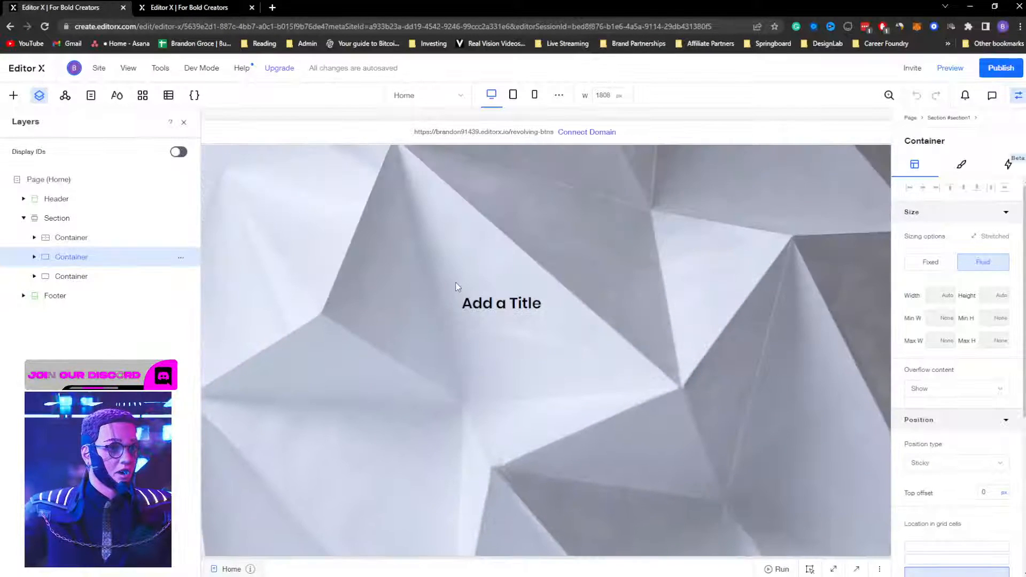
pyautogui.scroll(-10, 458, 279)
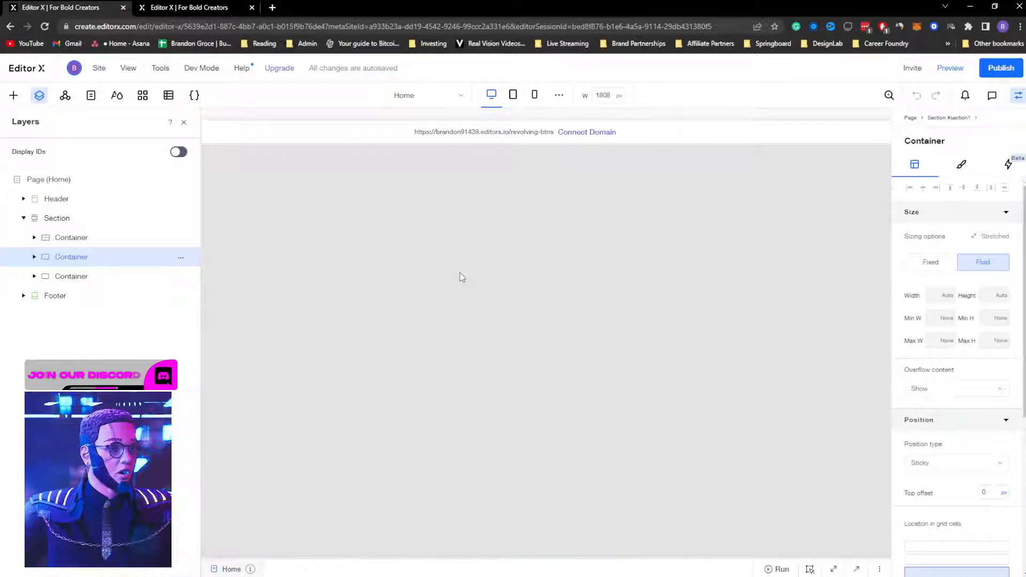
pyautogui.scroll(-2, 460, 276)
# Step: Set the section's first container to Don't Display
pyautogui.click(453, 275)
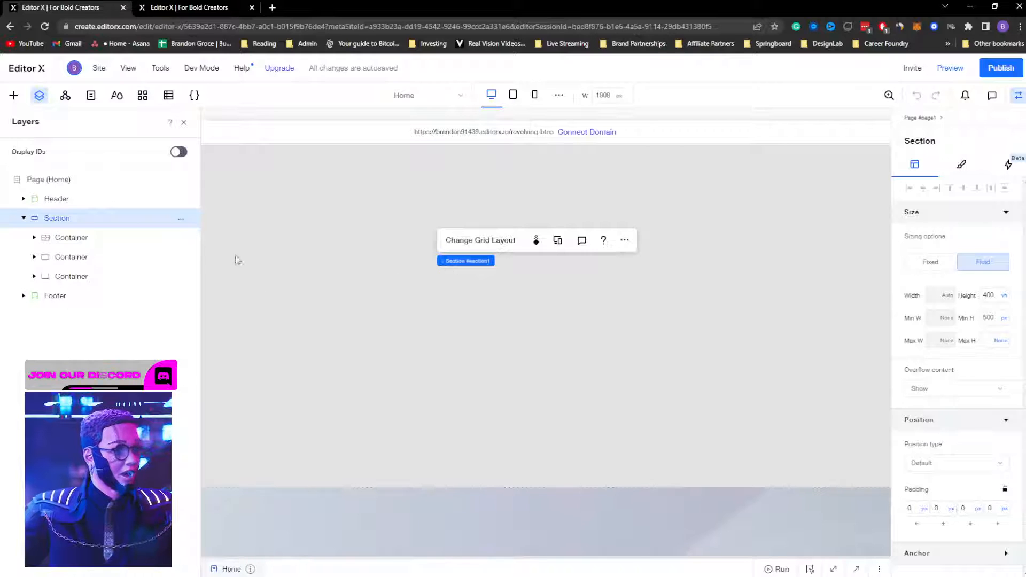
pyautogui.click(88, 242)
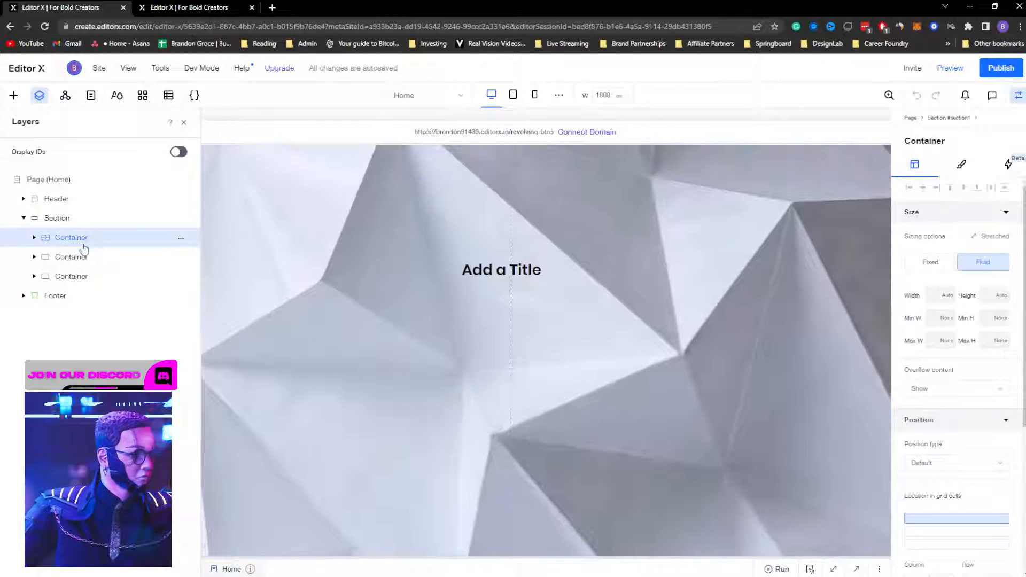
pyautogui.click(181, 237)
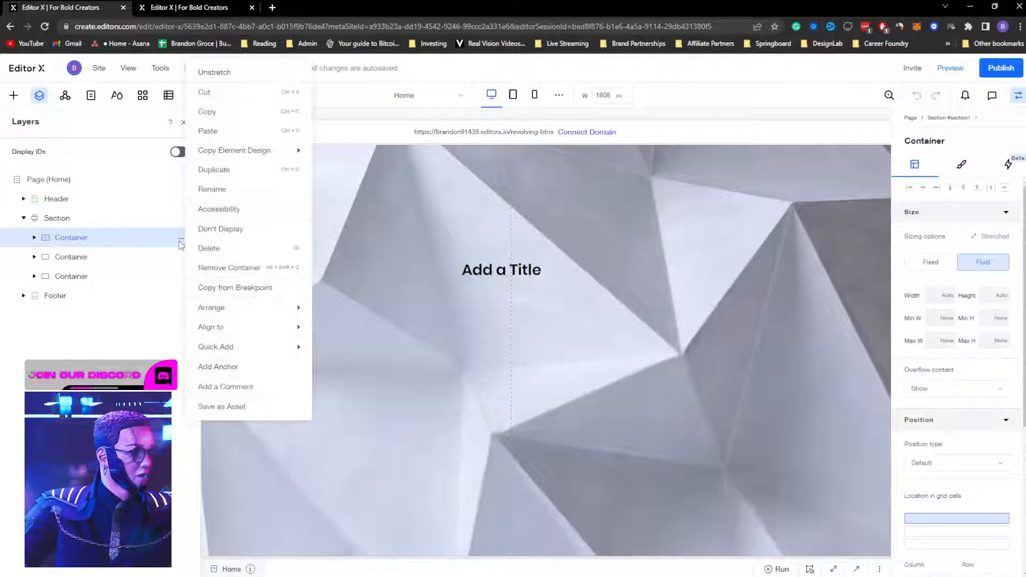
pyautogui.click(212, 231)
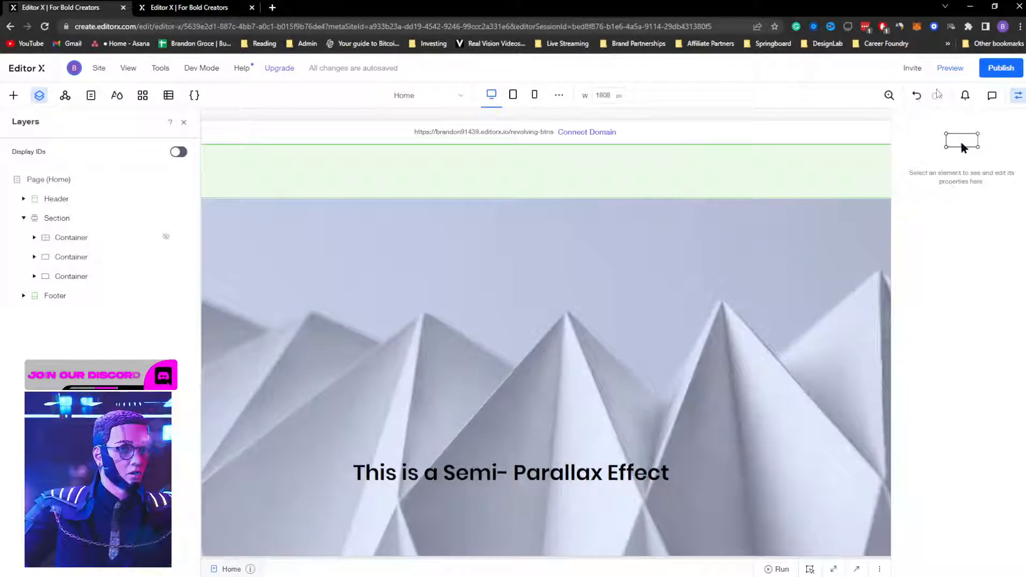
pyautogui.click(950, 71)
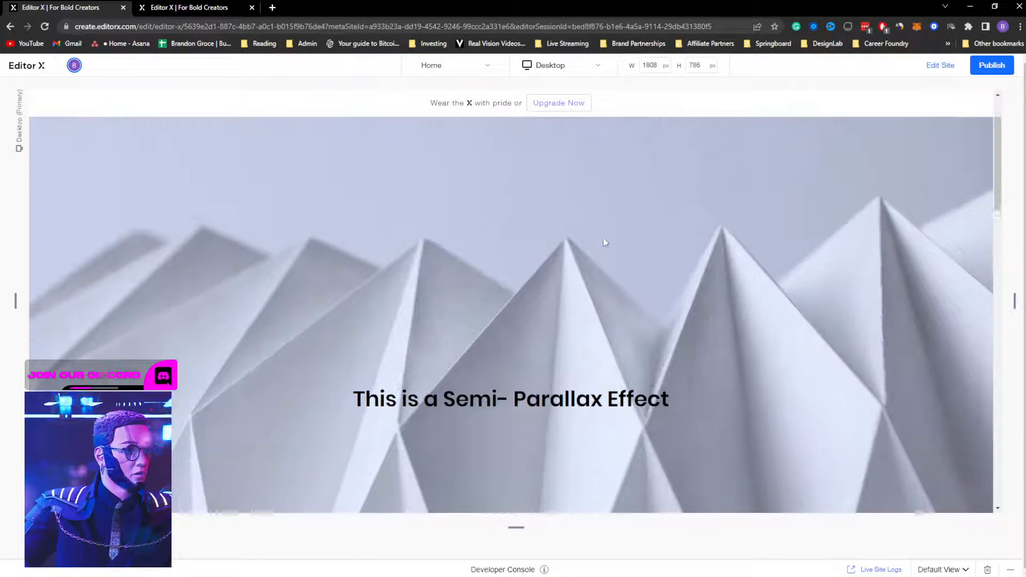
pyautogui.scroll(-5, 595, 279)
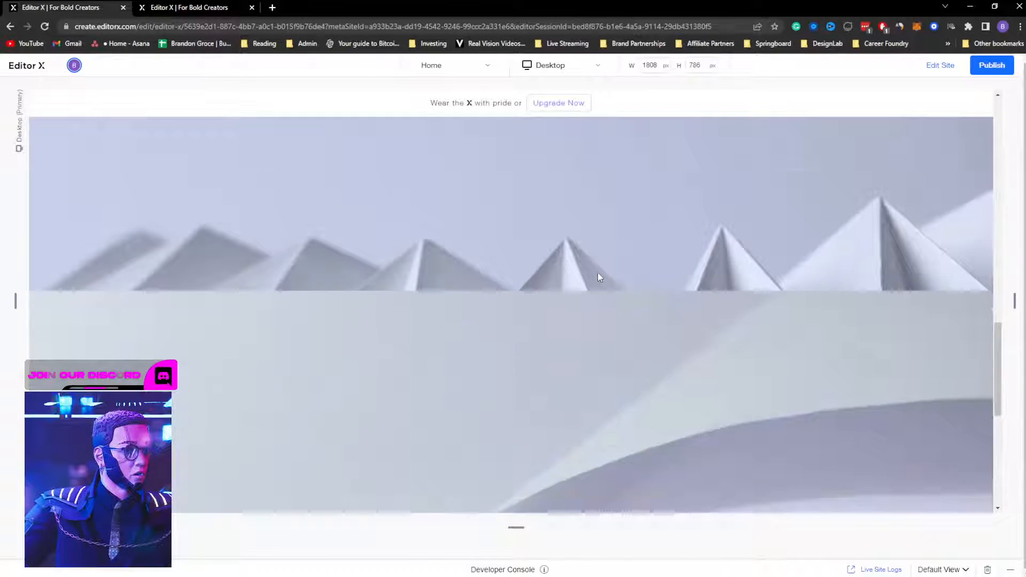
pyautogui.scroll(-3, 601, 272)
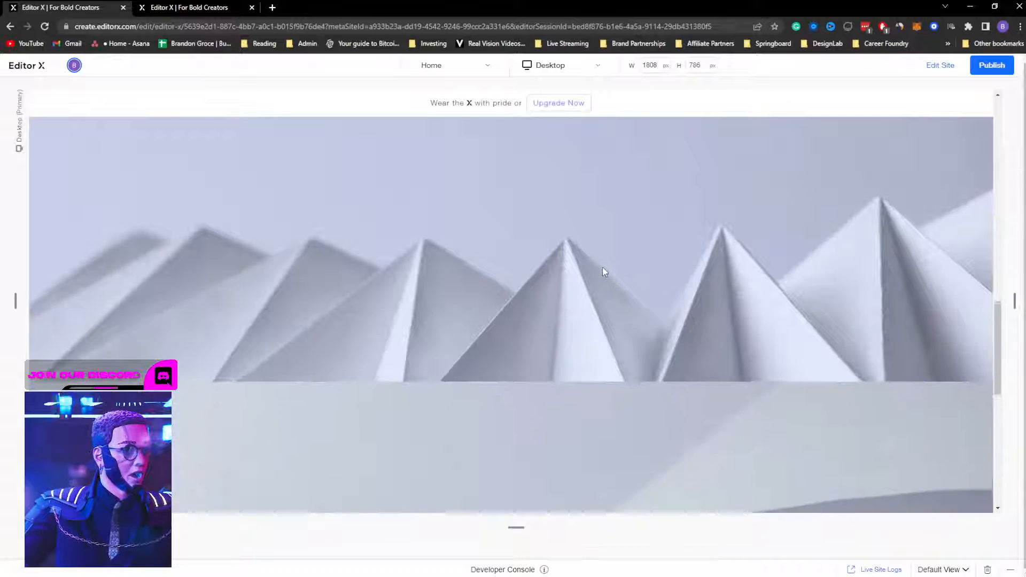
pyautogui.scroll(5, 603, 271)
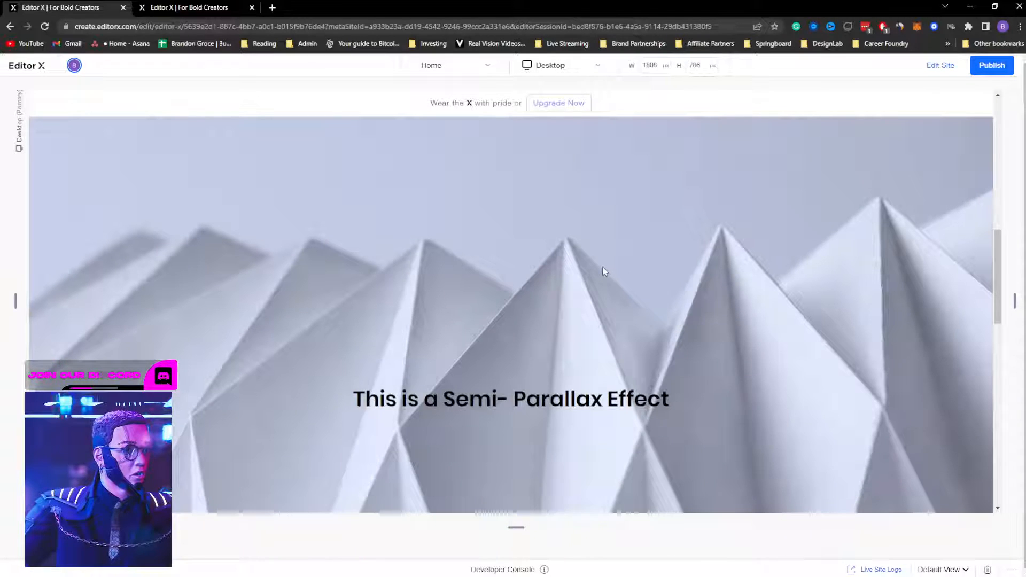
pyautogui.scroll(2, 602, 267)
pyautogui.scroll(-3, 602, 264)
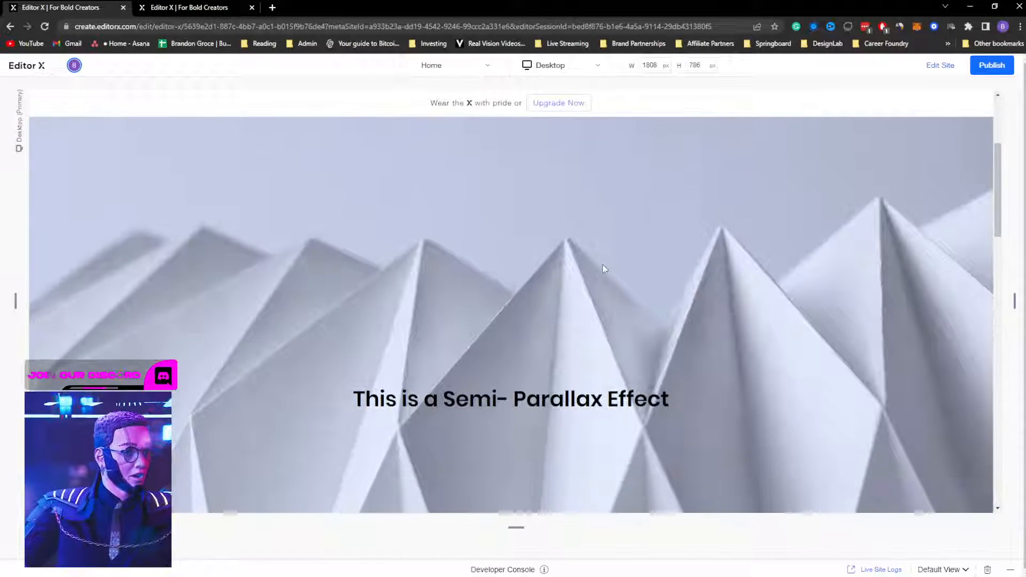
pyautogui.click(956, 65)
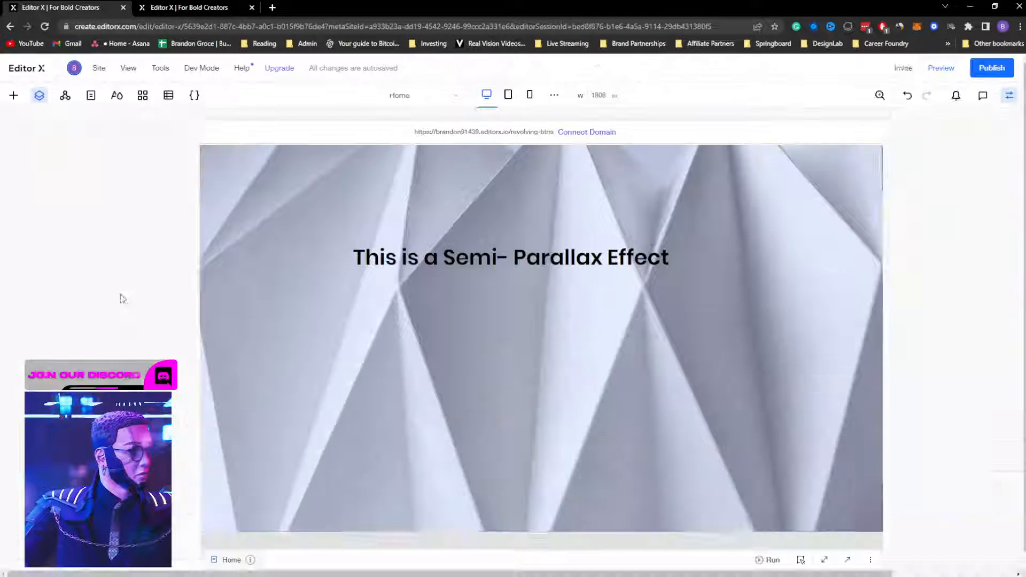
# Step: Inspect the sticky settings of the Section, its containers and the pyramid image
pyautogui.click(75, 257)
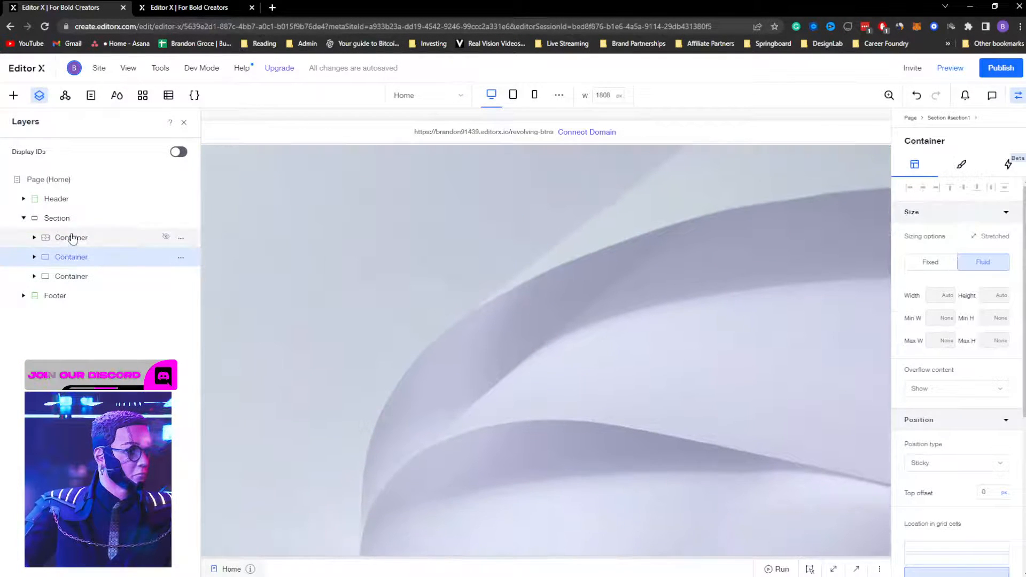
pyautogui.click(58, 219)
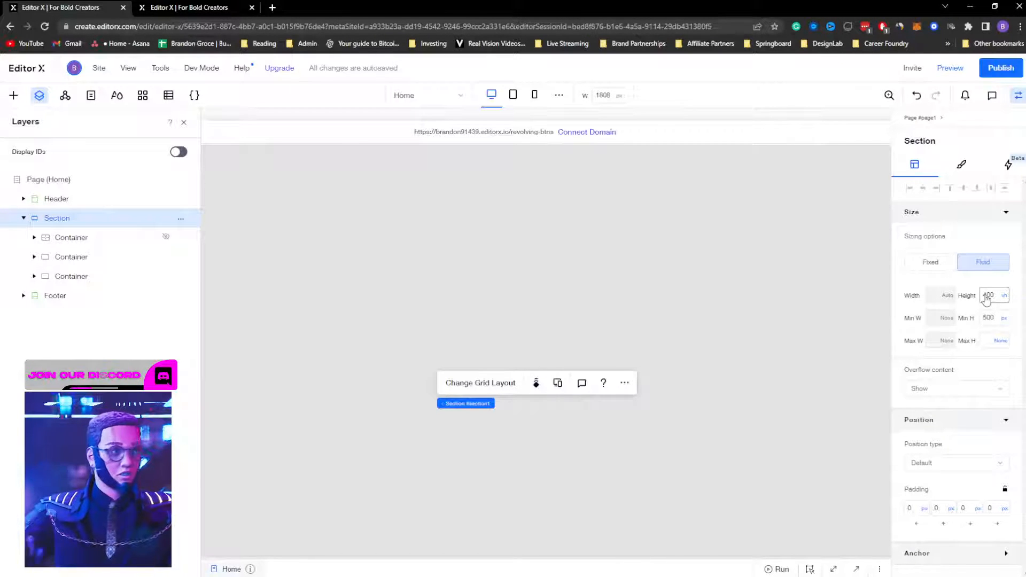
pyautogui.click(88, 279)
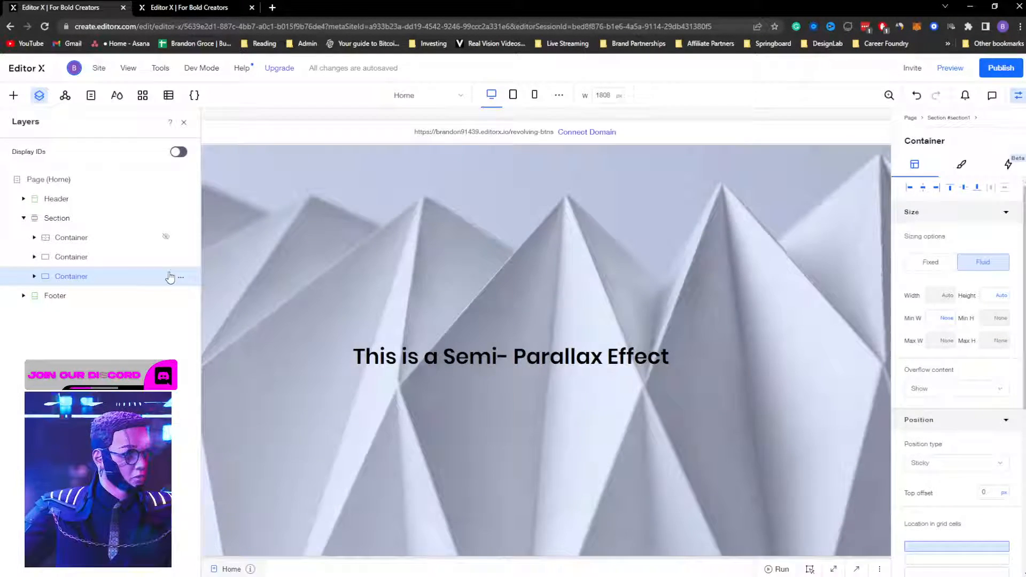
pyautogui.click(408, 301)
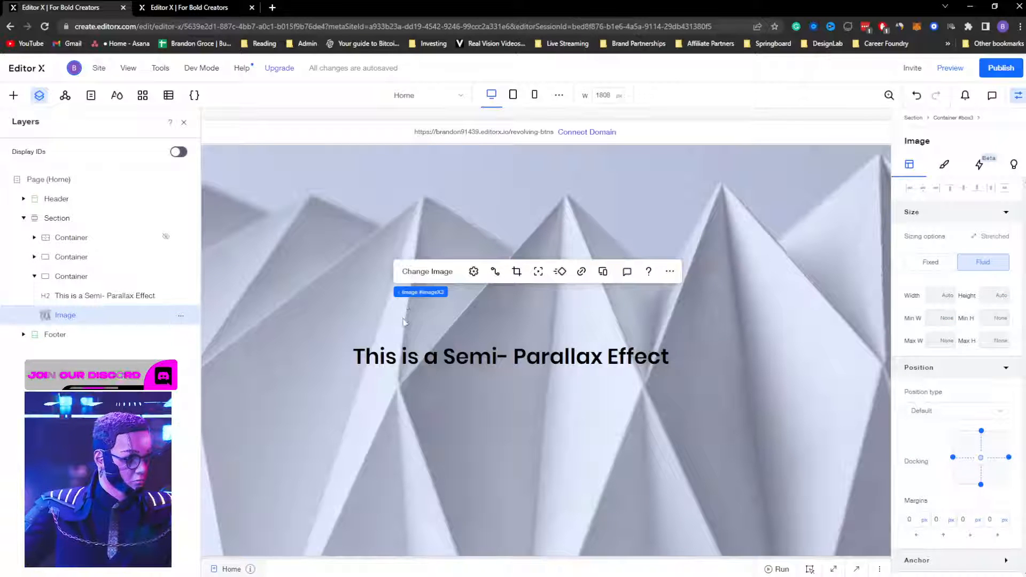
pyautogui.click(110, 278)
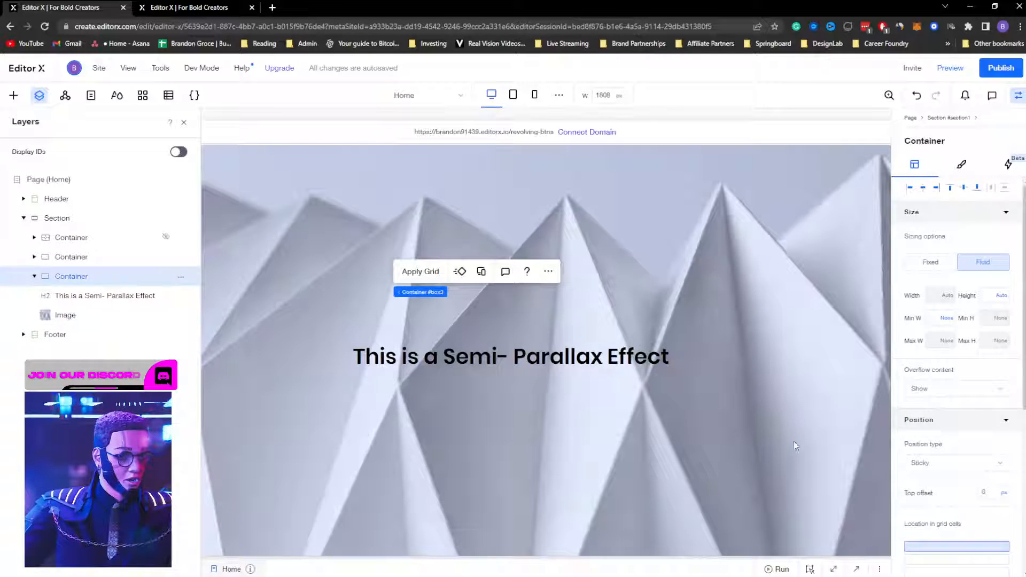
pyautogui.scroll(-2, 919, 494)
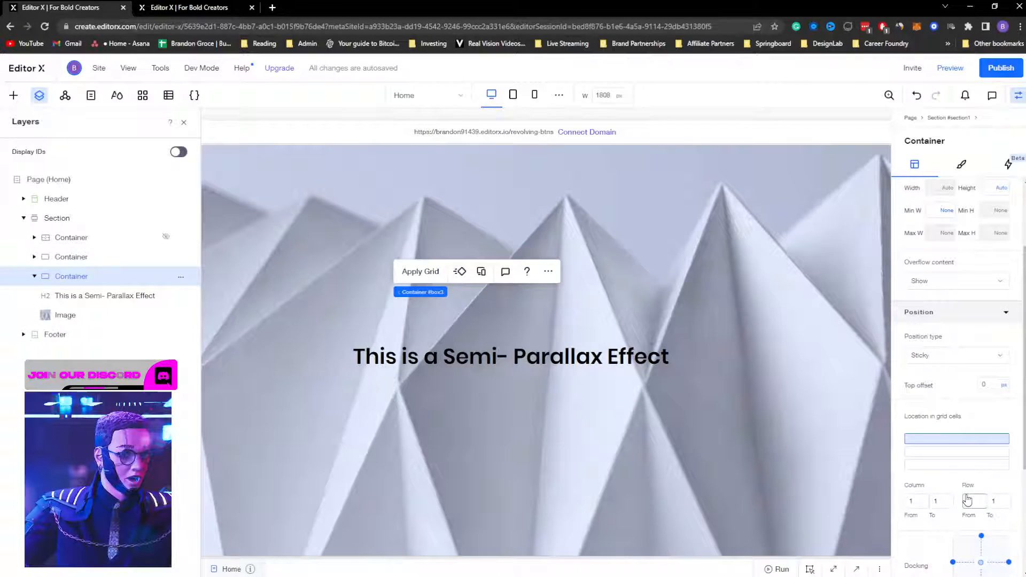
# Step: Check the second container's grid row, then switch to the mountain hero site
pyautogui.click(78, 258)
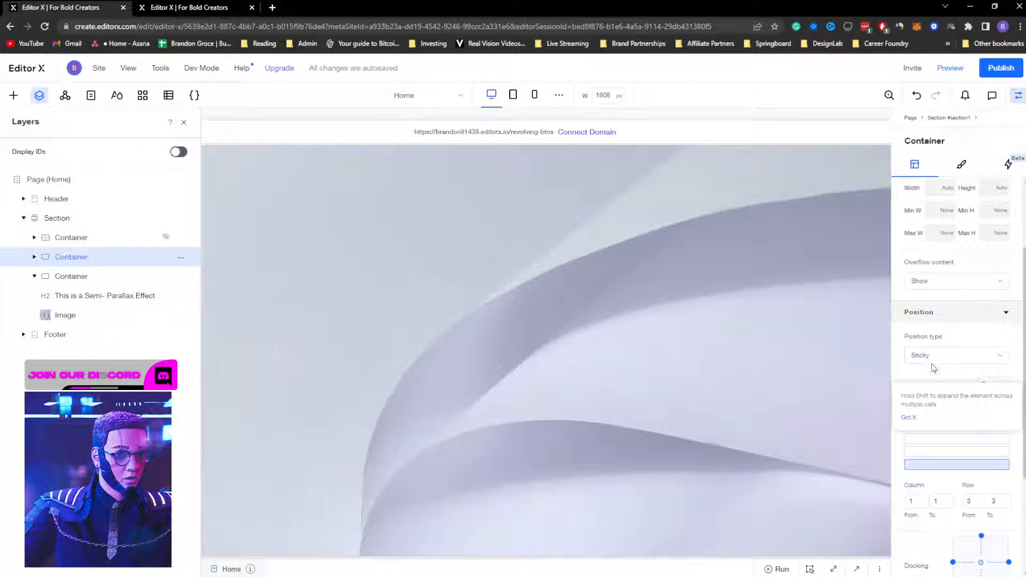
pyautogui.scroll(-5, 916, 414)
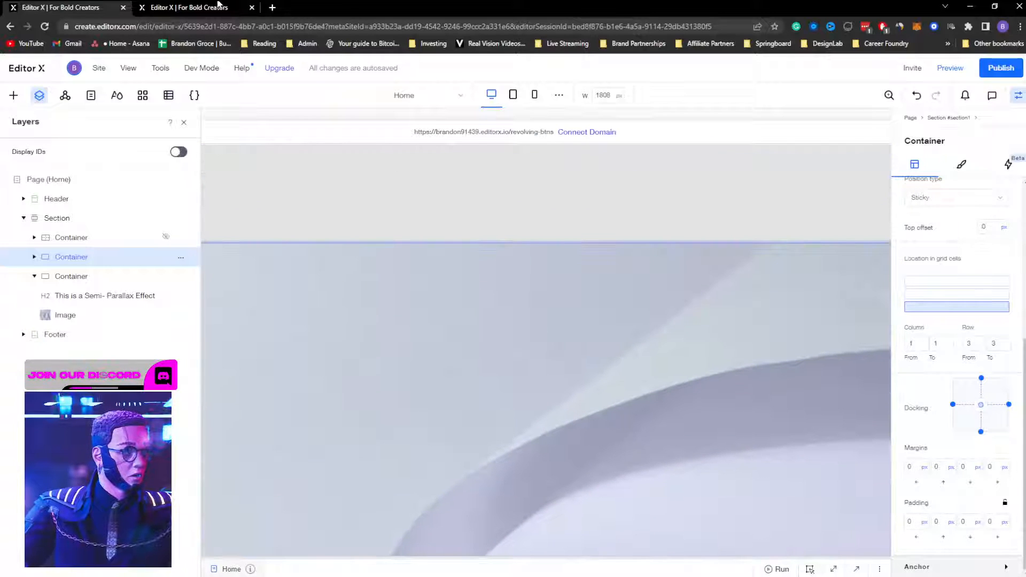
pyautogui.click(187, 8)
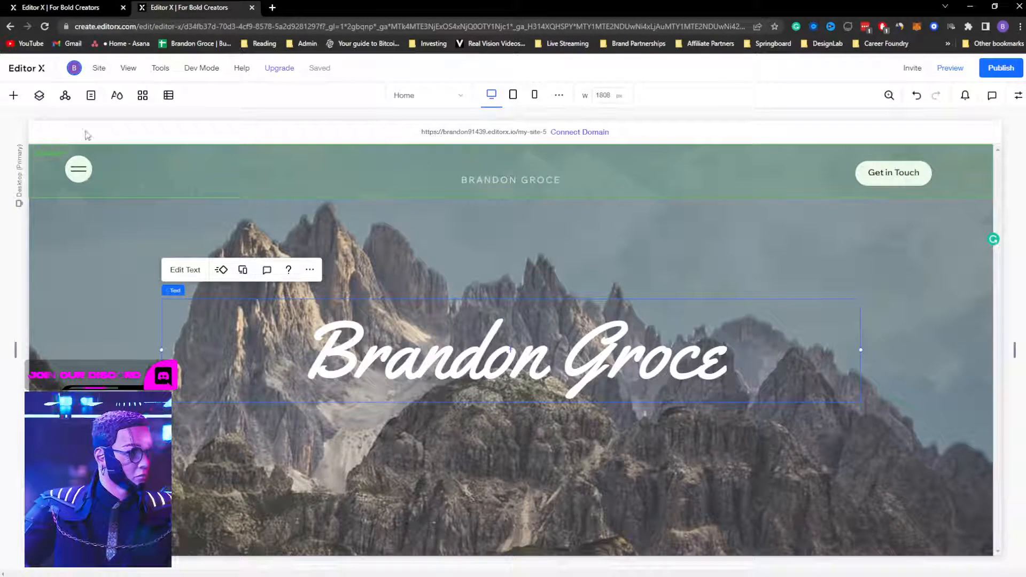
pyautogui.click(1018, 96)
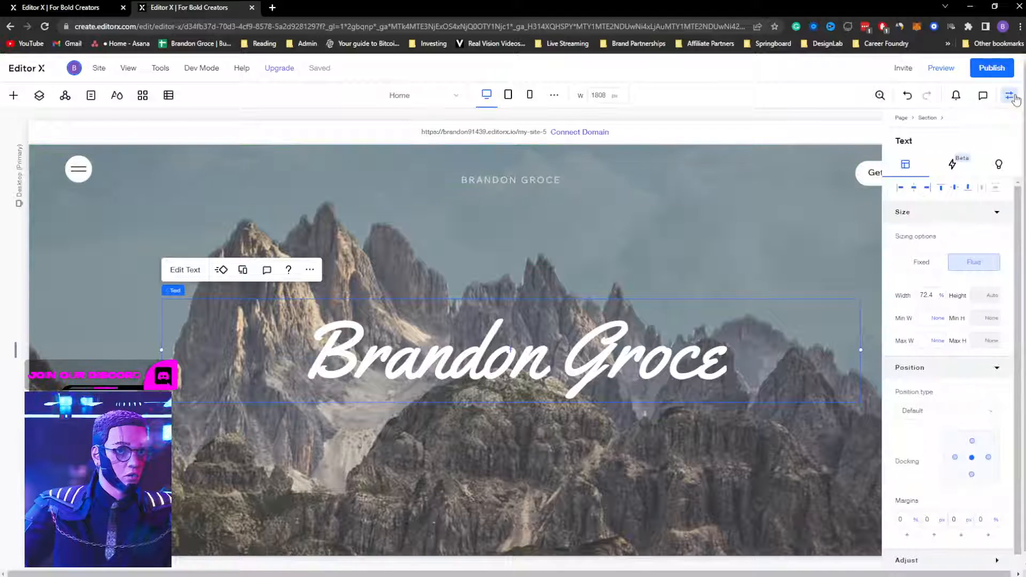
pyautogui.click(97, 255)
pyautogui.click(108, 227)
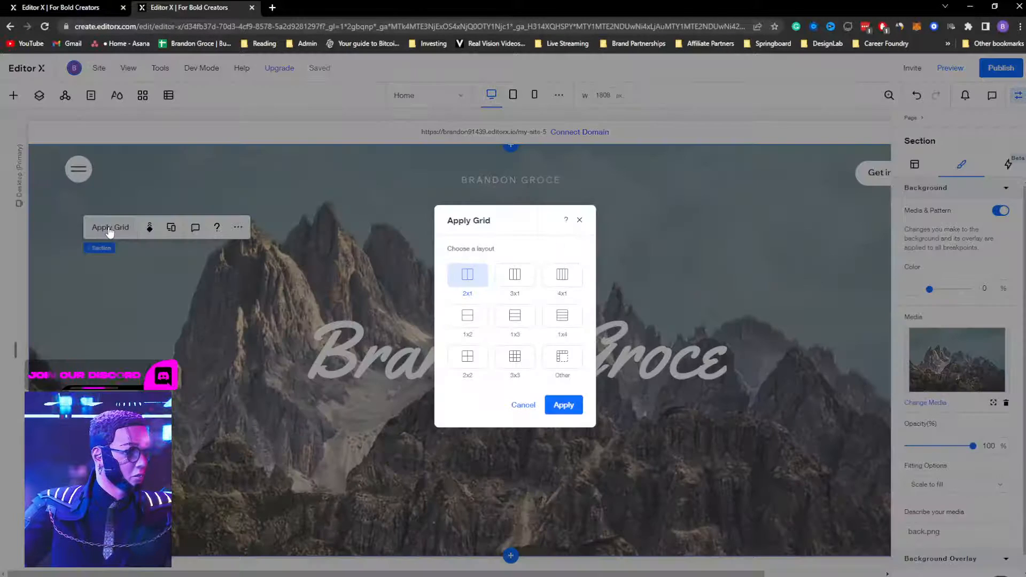
pyautogui.click(467, 316)
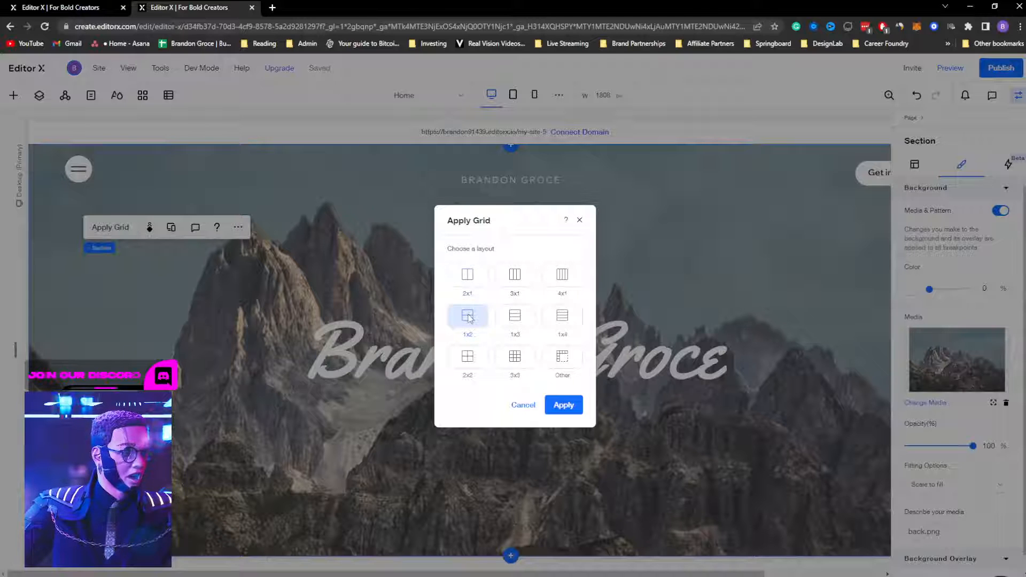
pyautogui.click(563, 405)
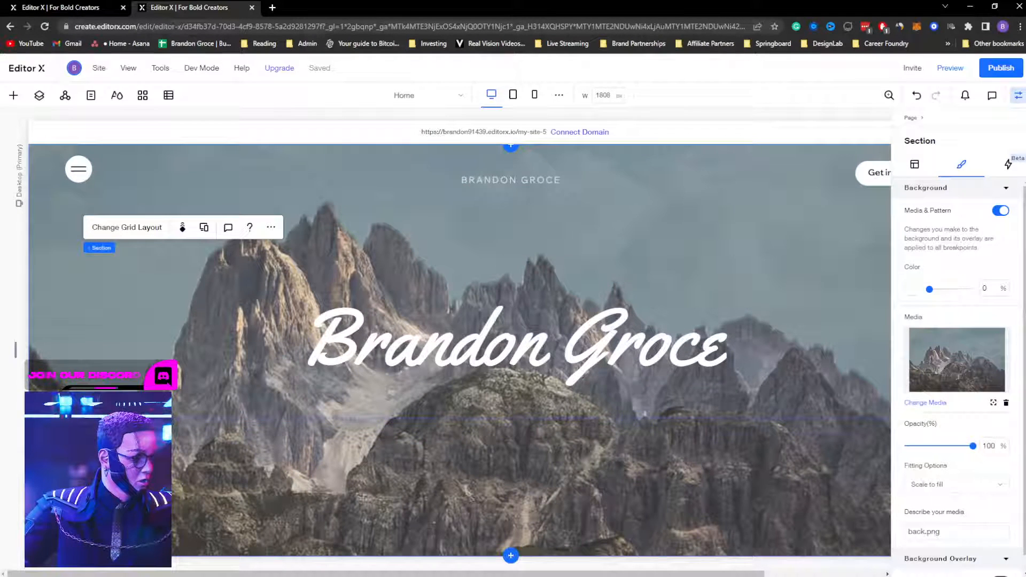
pyautogui.click(447, 326)
pyautogui.moveTo(477, 330); pyautogui.dragTo(476, 348)
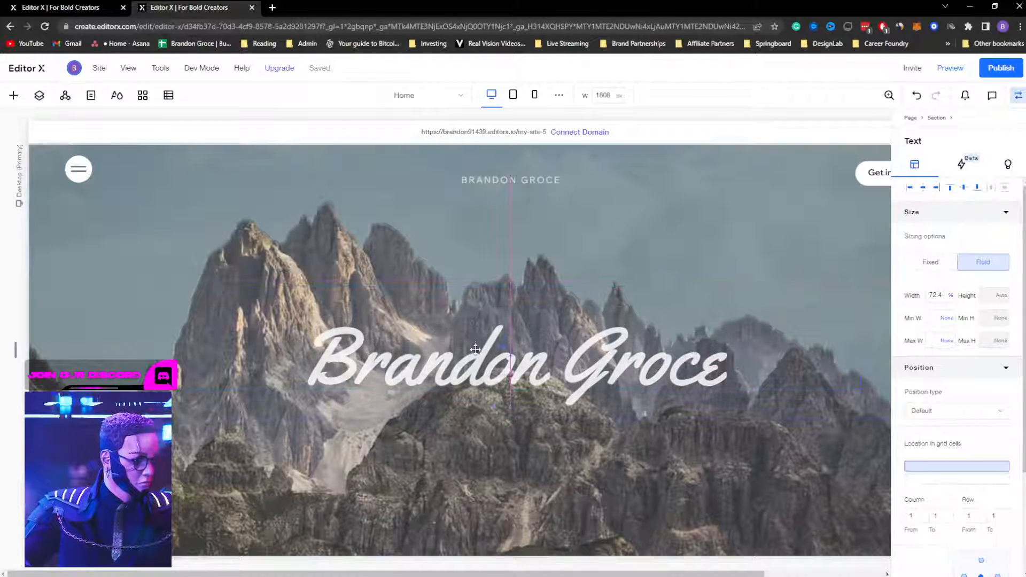
# Step: Bottom-align the title and quick-add a container stretched across the full hero width
pyautogui.click(980, 190)
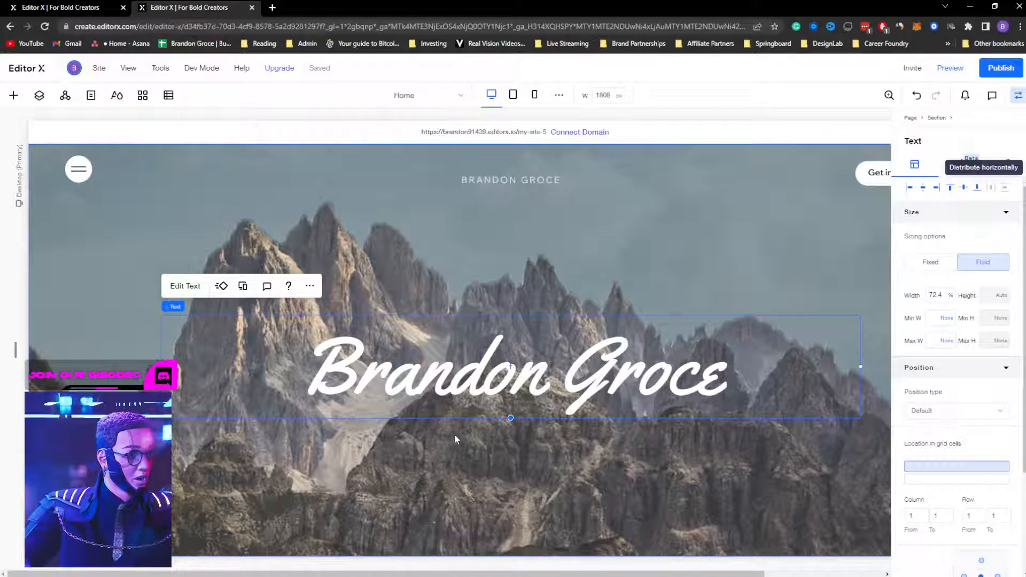
pyautogui.rightClick(463, 469)
pyautogui.moveTo(528, 383)
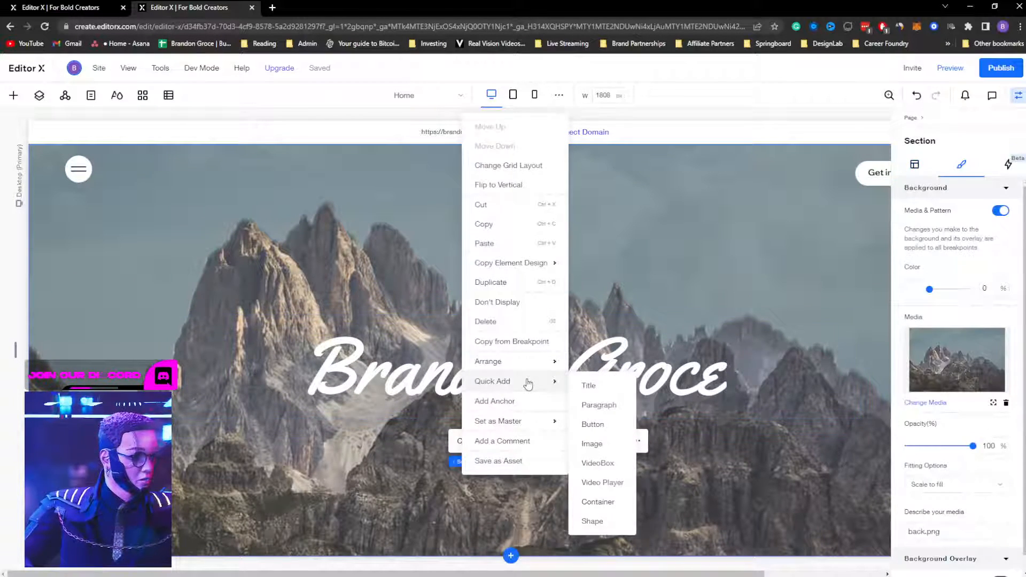
pyautogui.click(596, 501)
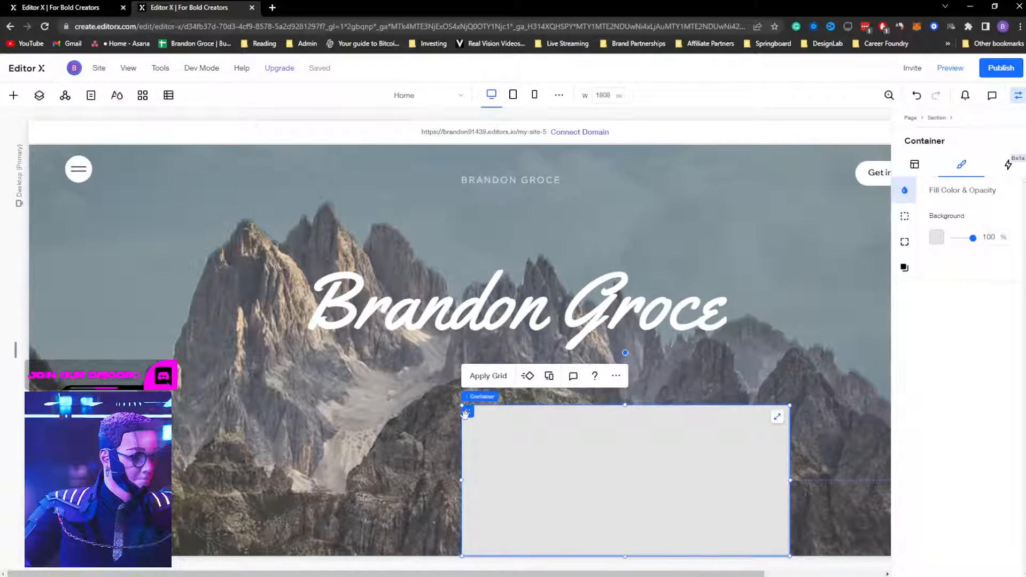
pyautogui.moveTo(464, 413); pyautogui.dragTo(401, 404)
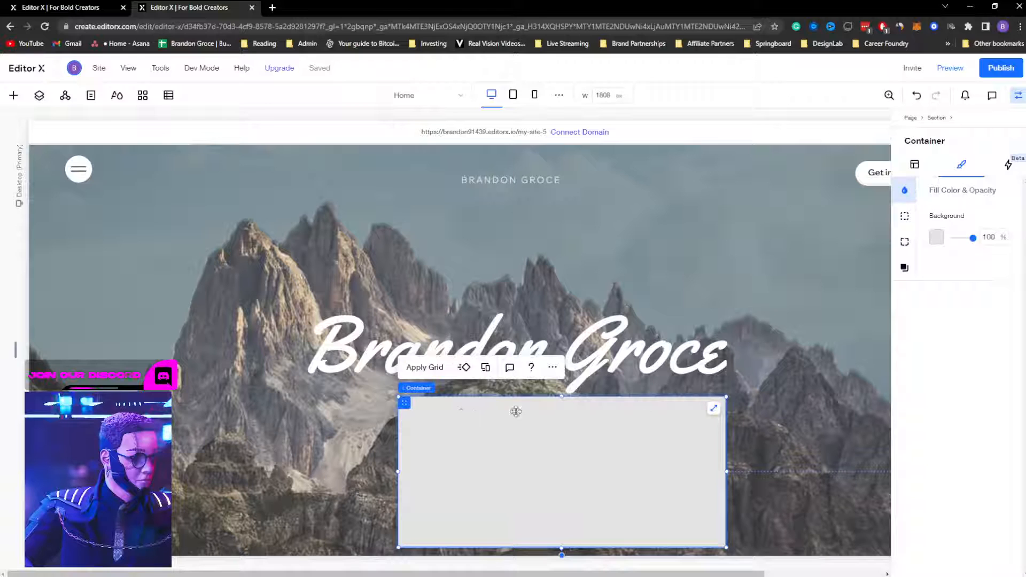
pyautogui.click(713, 408)
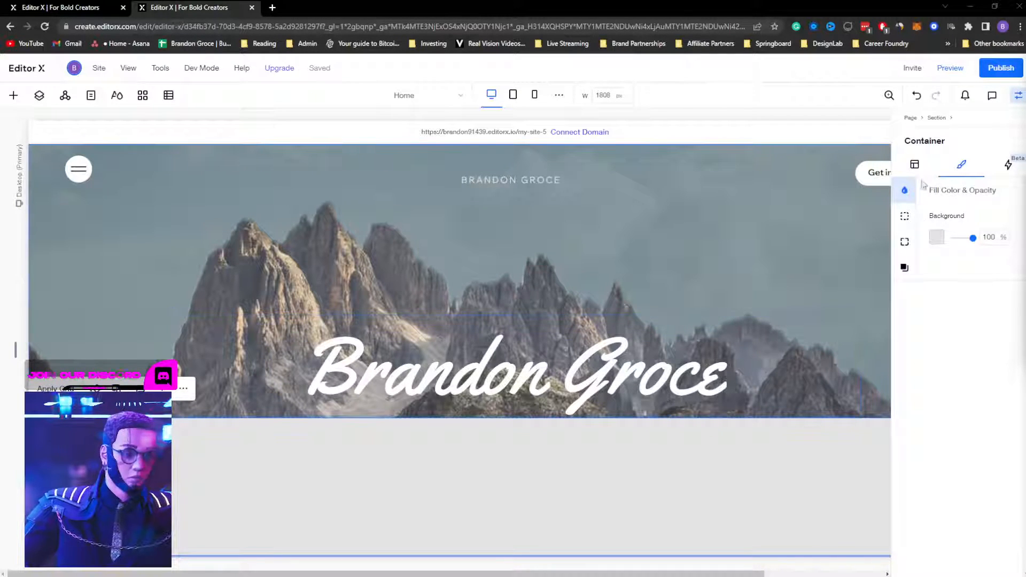
# Step: Make the new container's background fully transparent
pyautogui.click(1019, 96)
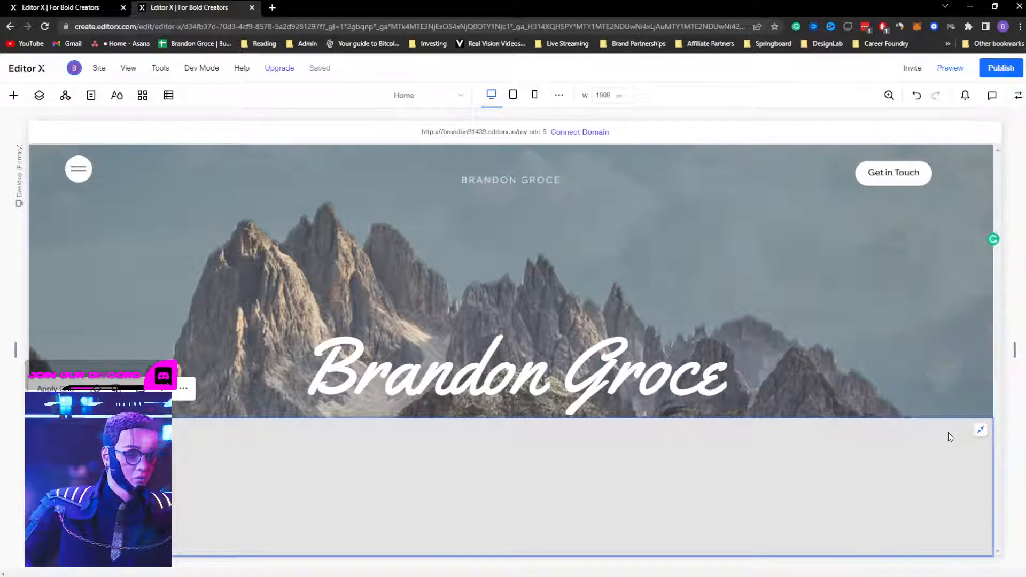
pyautogui.click(1018, 96)
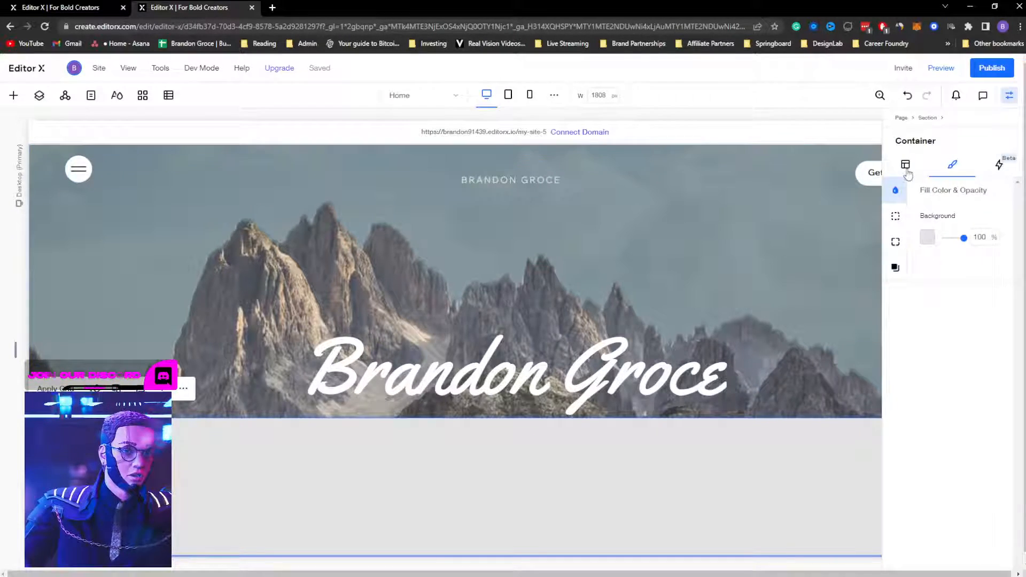
pyautogui.moveTo(968, 241); pyautogui.dragTo(952, 239)
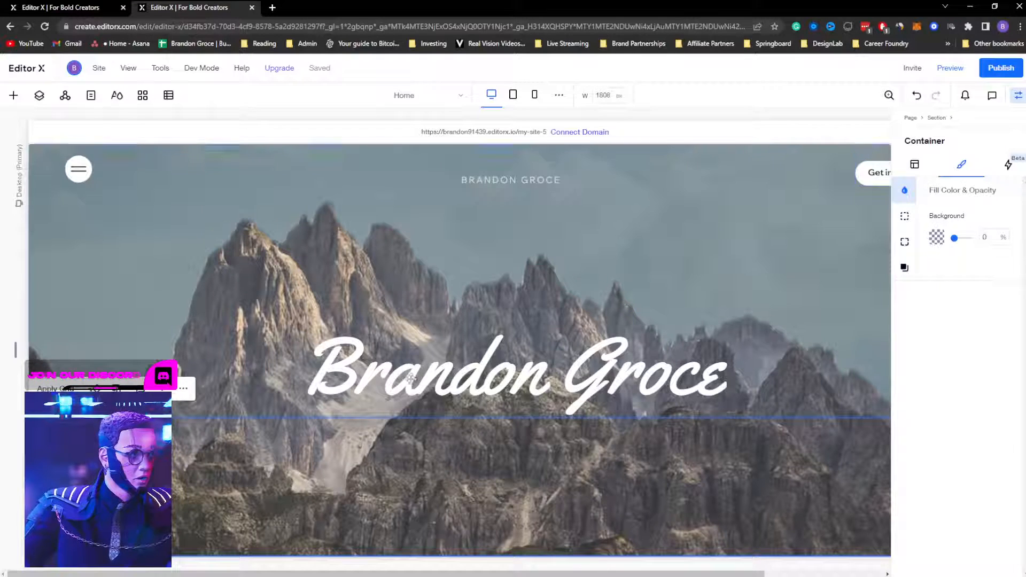
# Step: Quick-add an image to the container and replace it with front.png
pyautogui.rightClick(371, 474)
pyautogui.moveTo(440, 409)
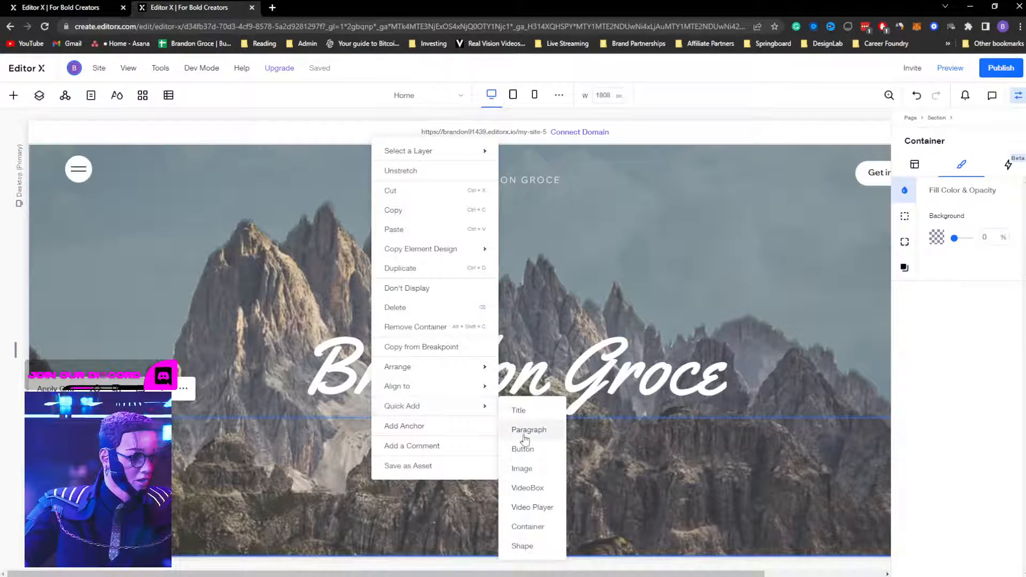
pyautogui.click(523, 469)
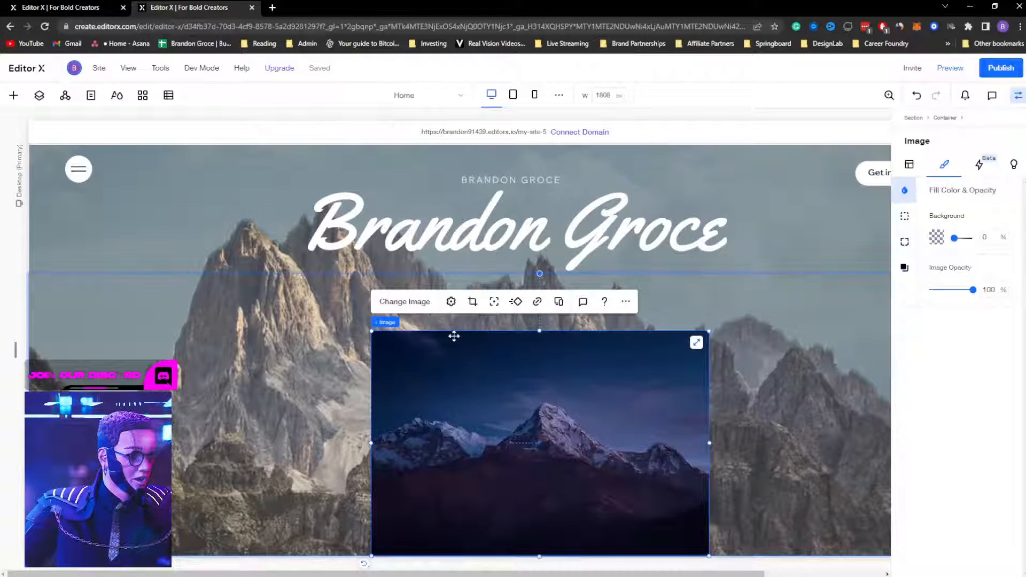
pyautogui.click(404, 301)
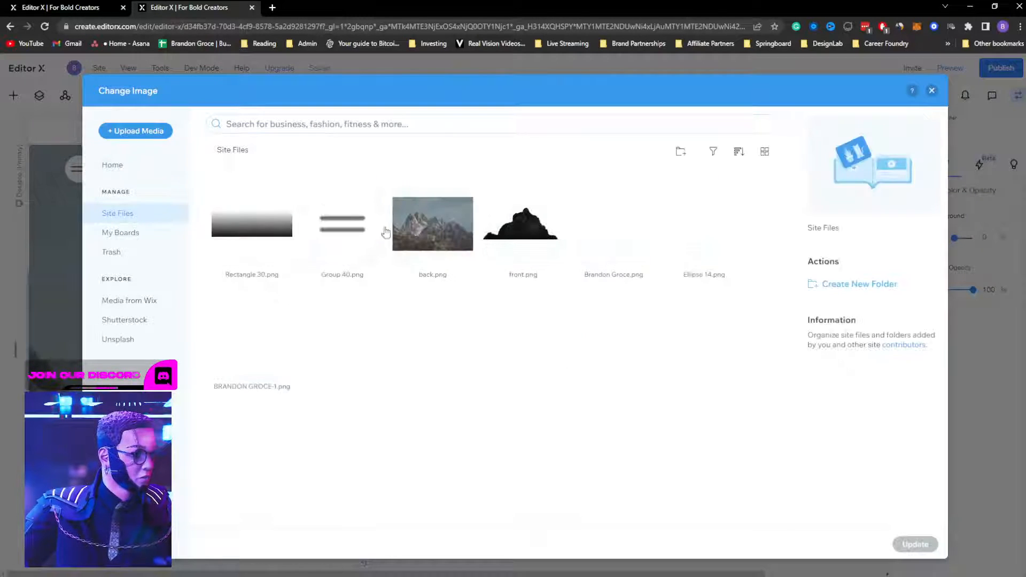
pyautogui.click(523, 223)
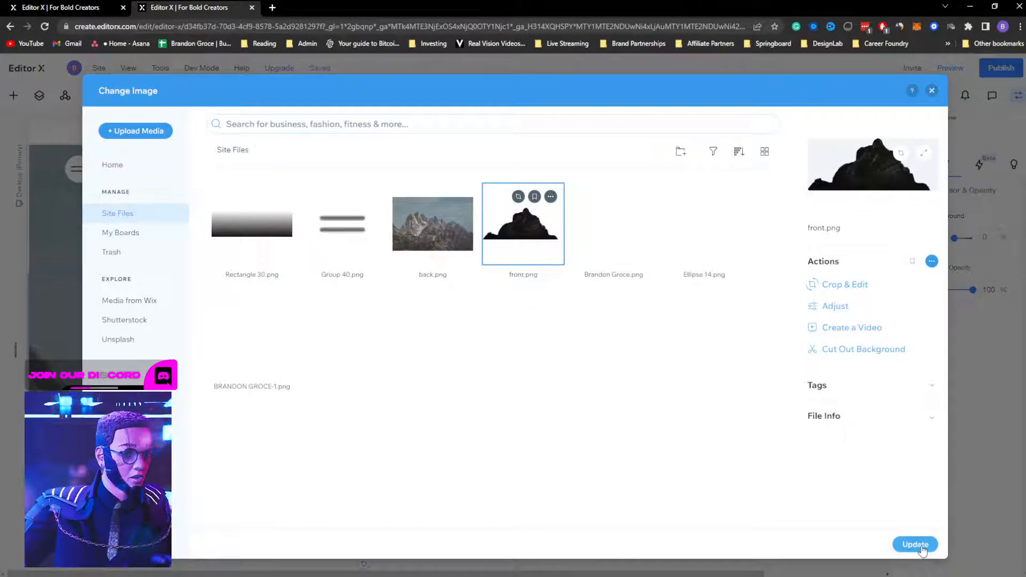
pyautogui.click(915, 544)
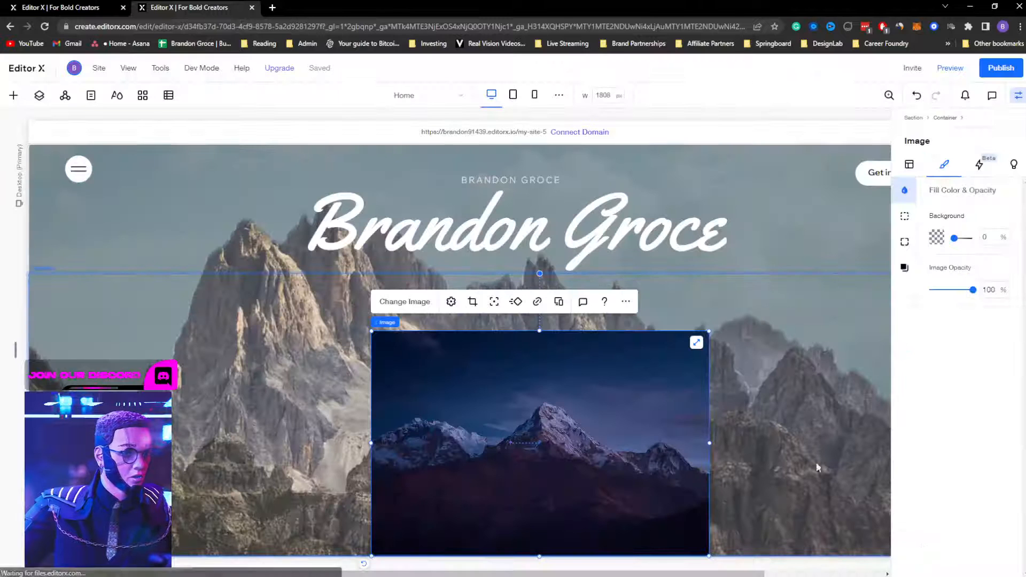
# Step: Reset the cutout image to its original crop and enlarge it up and left
pyautogui.click(451, 301)
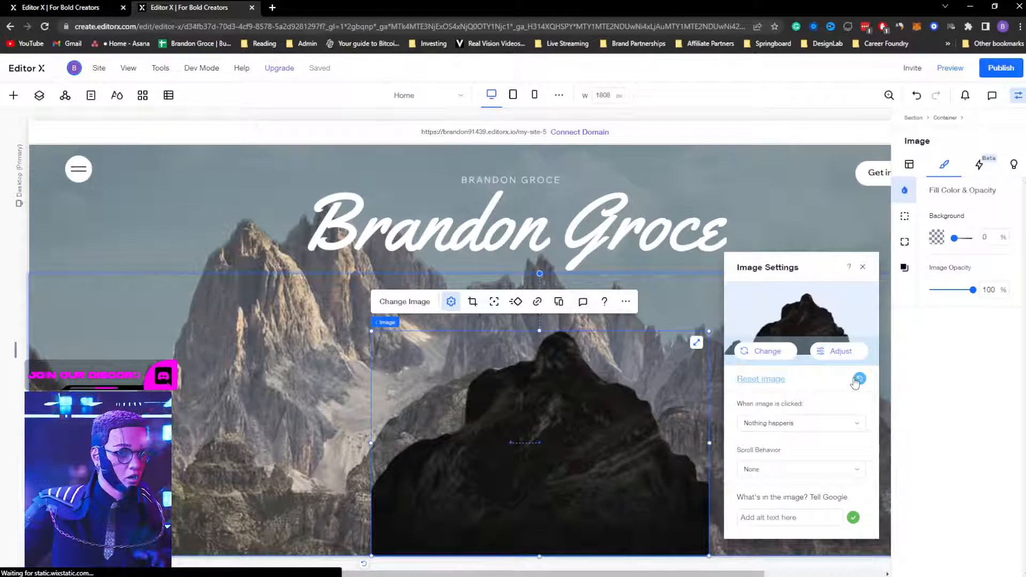
pyautogui.click(857, 380)
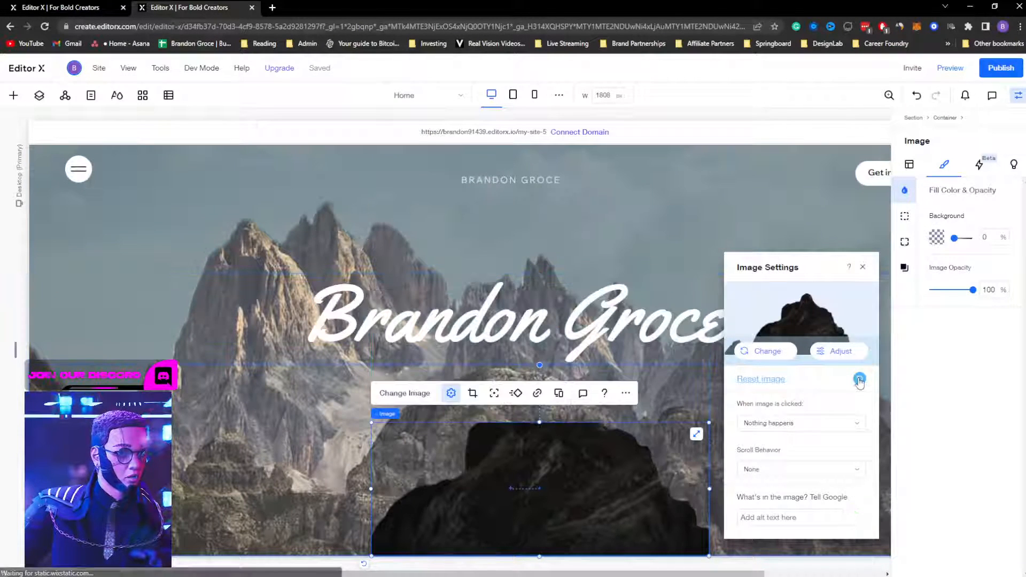
pyautogui.click(861, 267)
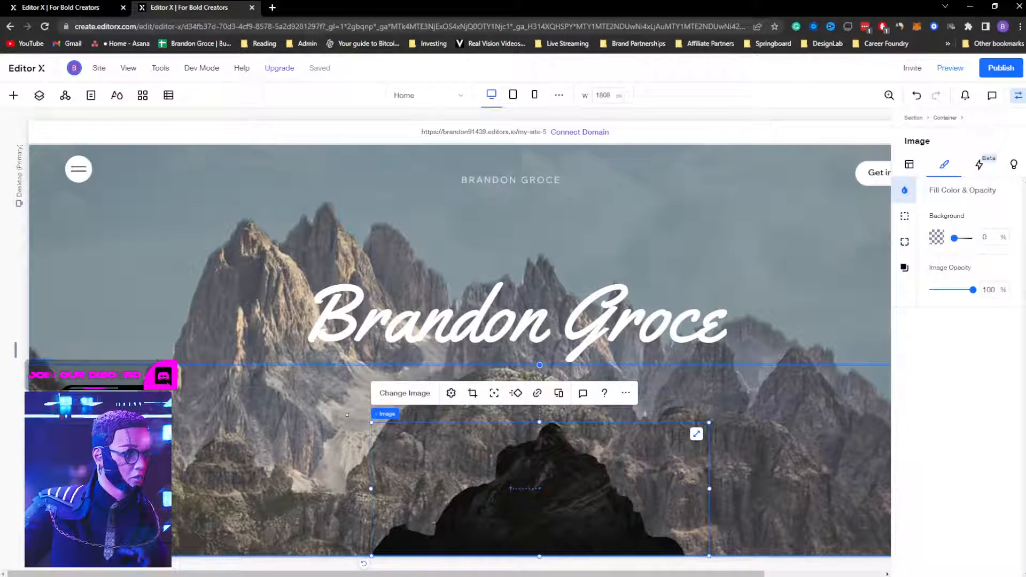
pyautogui.moveTo(372, 422); pyautogui.dragTo(180, 347)
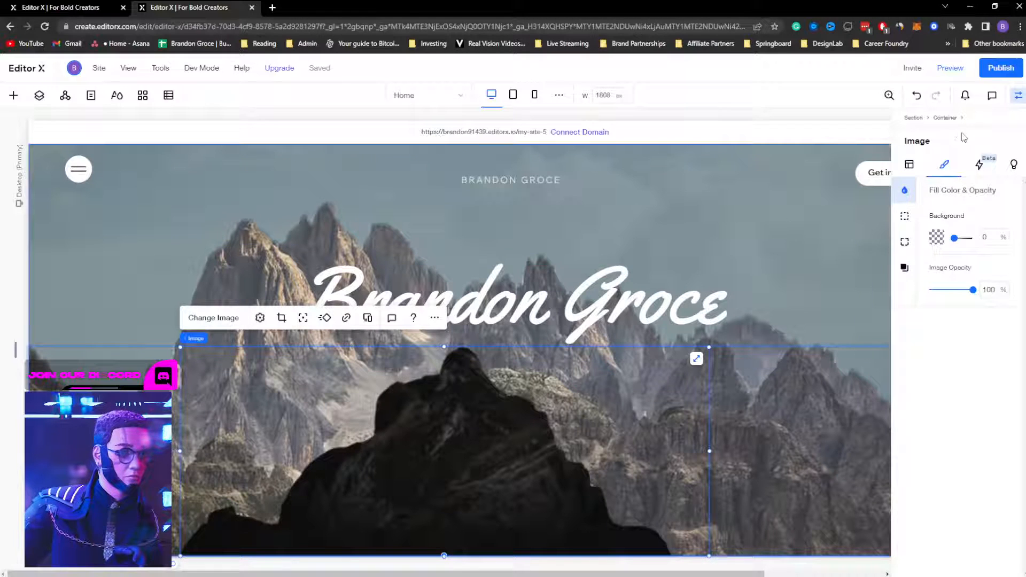
# Step: Centre the front.png image horizontally within its container
pyautogui.click(1017, 97)
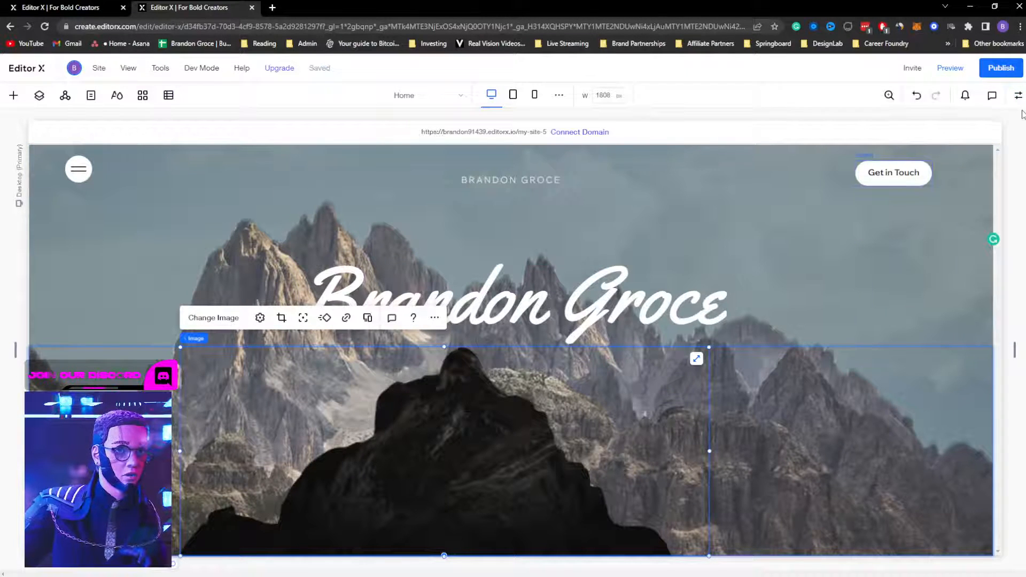
pyautogui.click(1016, 97)
pyautogui.click(909, 165)
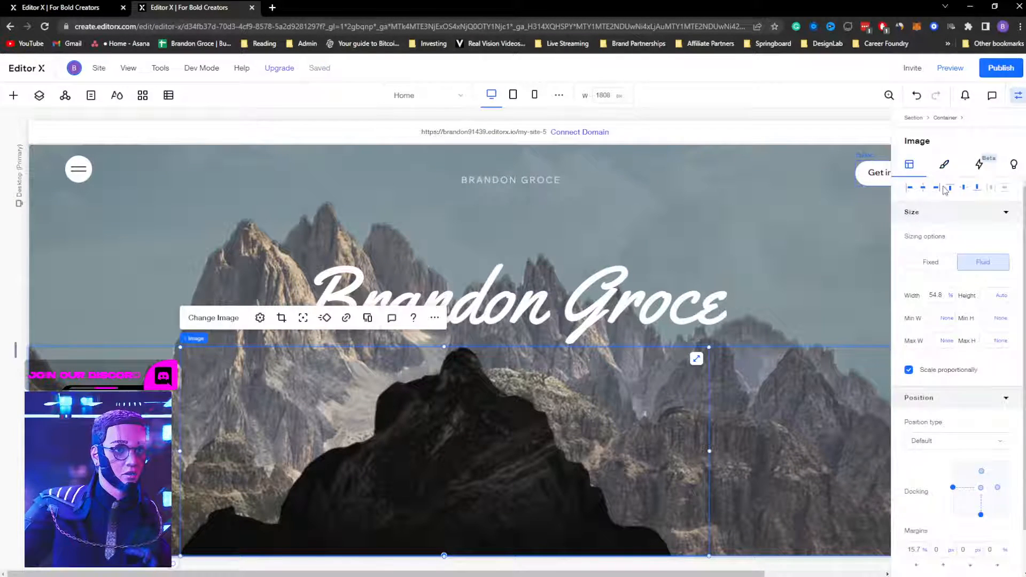
pyautogui.click(924, 188)
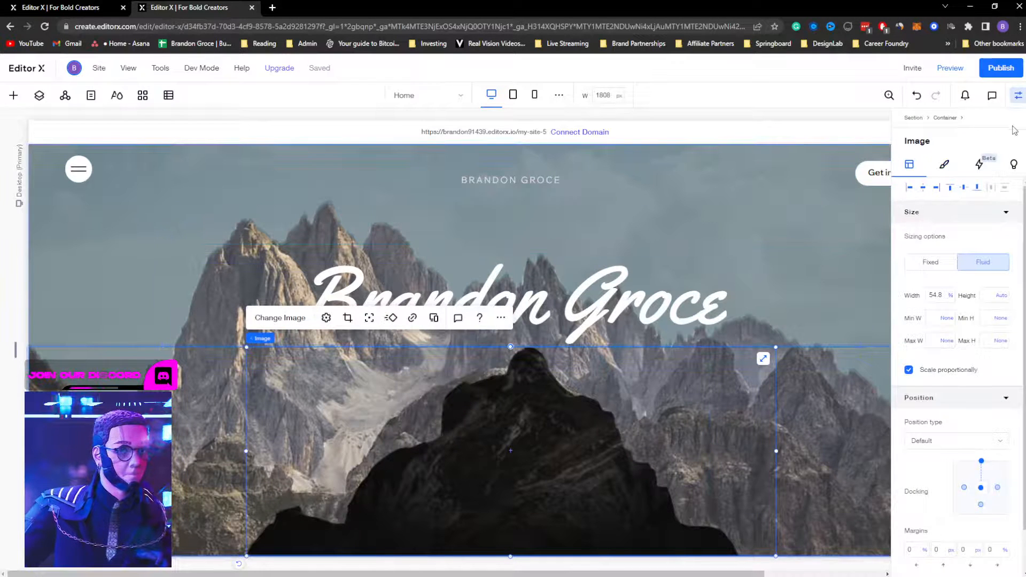
pyautogui.click(1018, 95)
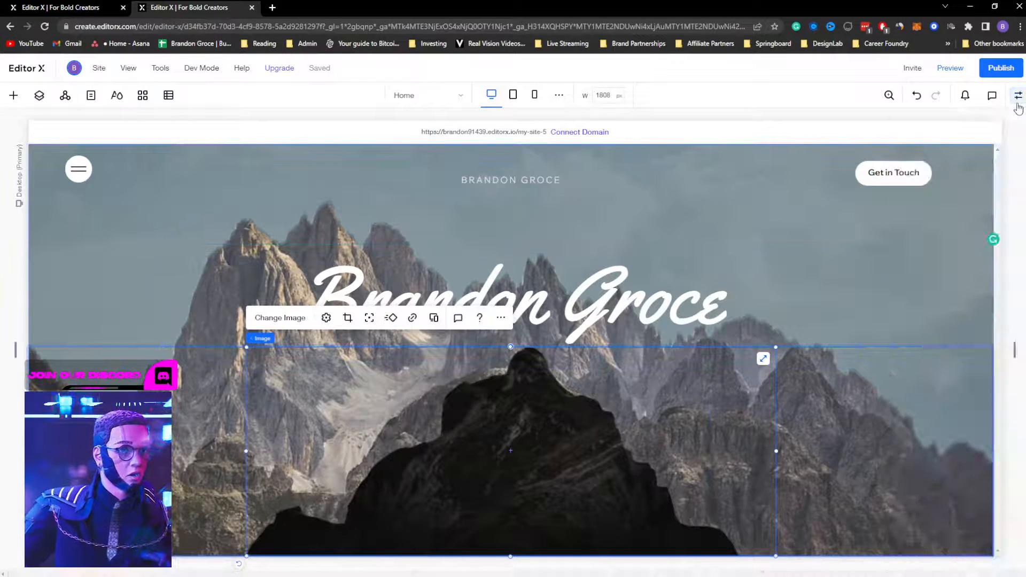
pyautogui.click(40, 95)
pyautogui.click(35, 212)
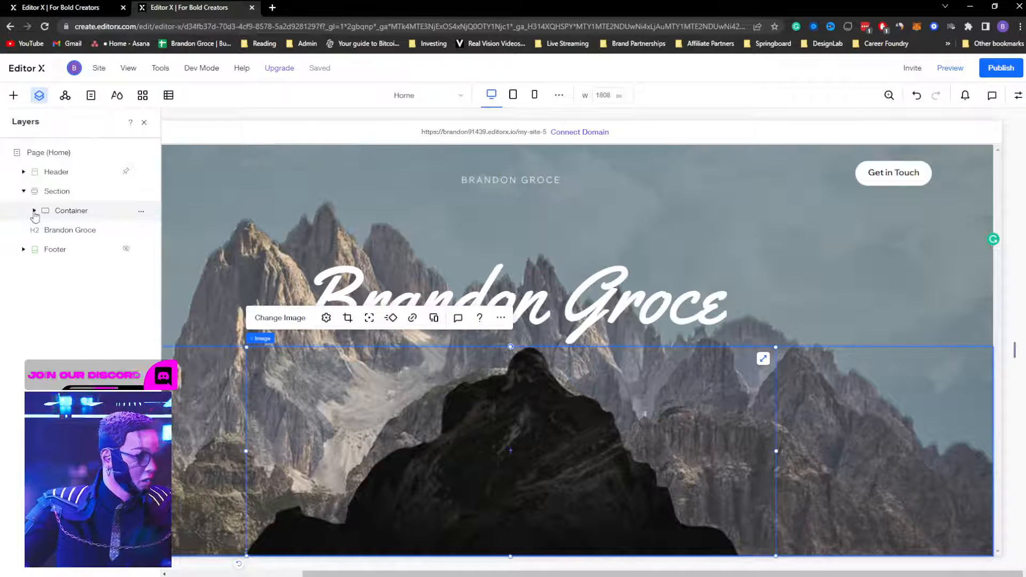
pyautogui.click(34, 211)
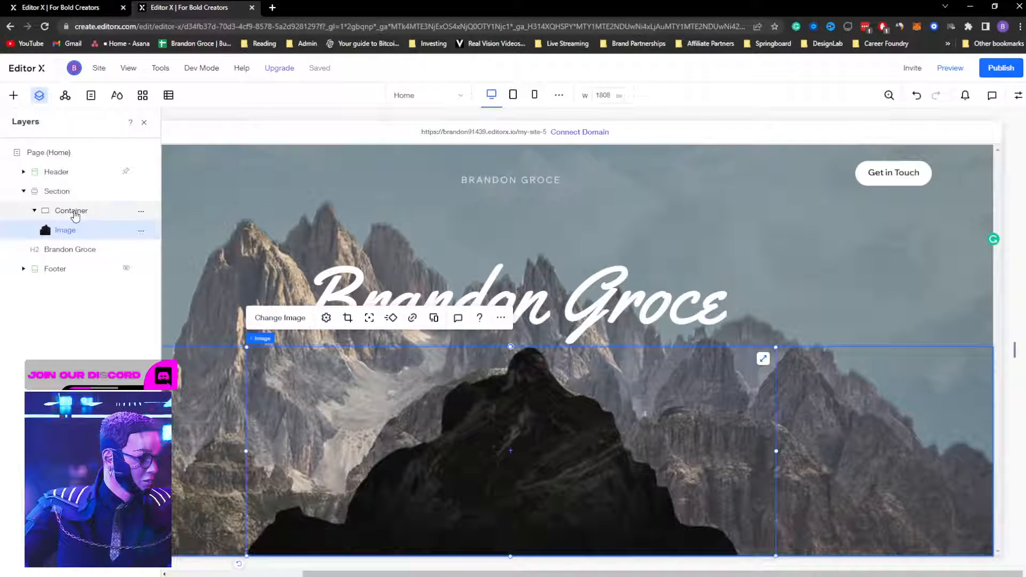
pyautogui.click(75, 211)
pyautogui.click(71, 232)
pyautogui.click(57, 214)
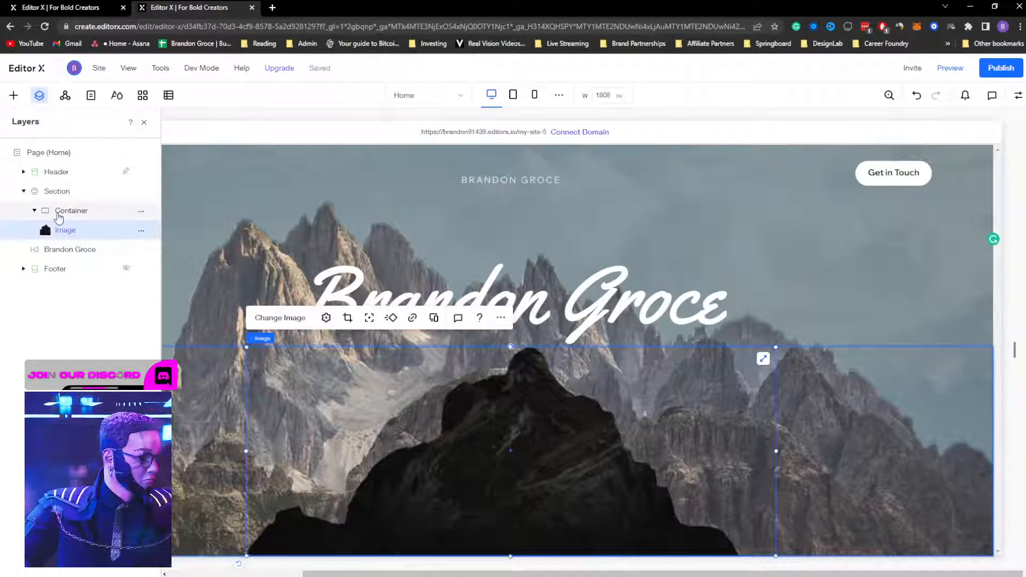
pyautogui.click(71, 250)
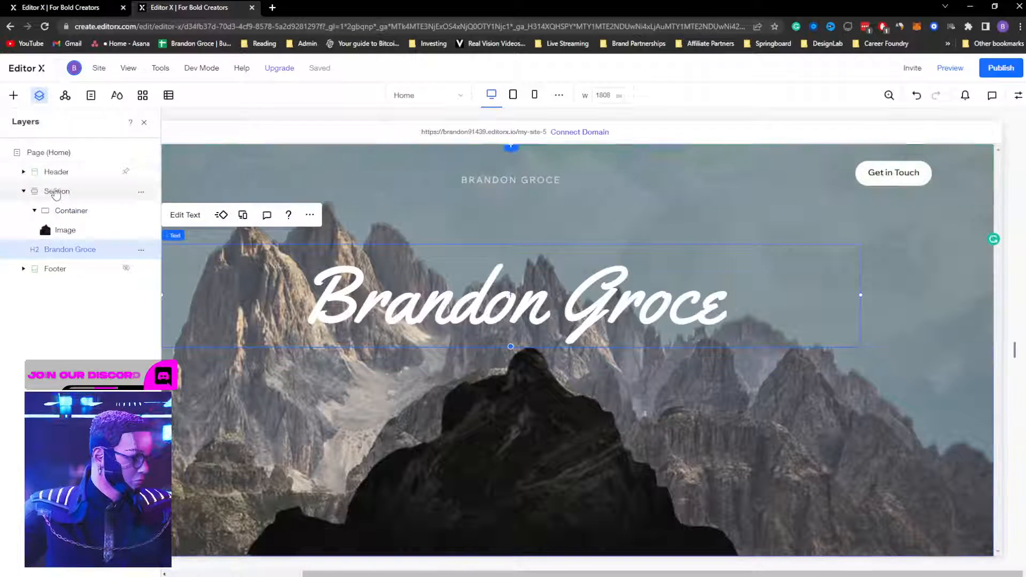
pyautogui.click(68, 210)
pyautogui.click(35, 211)
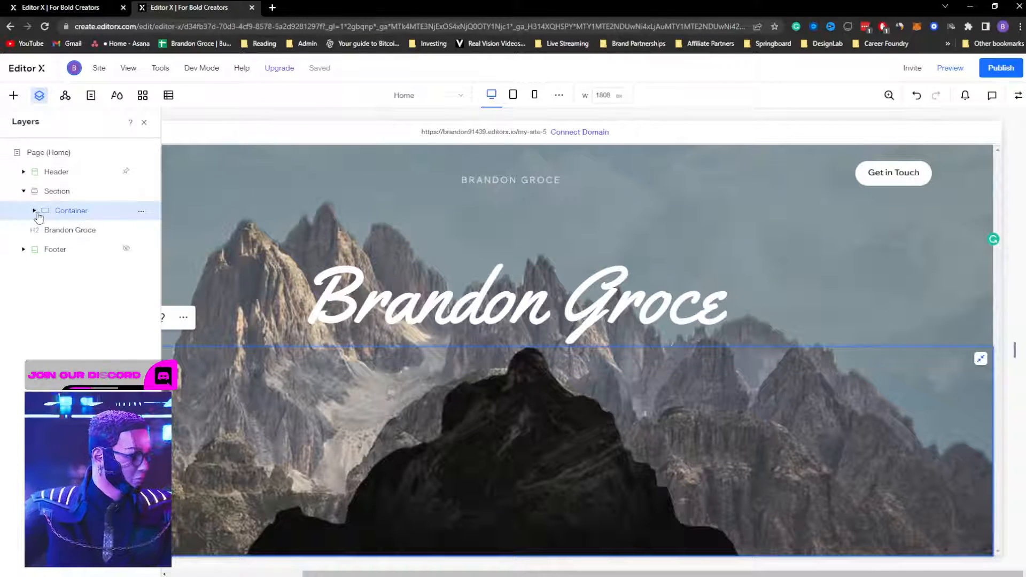
pyautogui.click(54, 193)
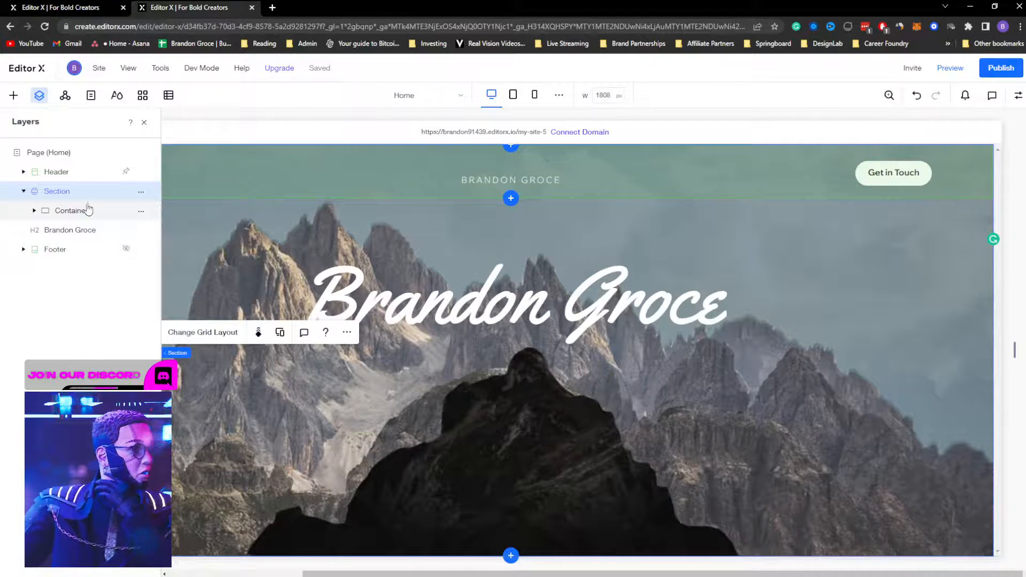
pyautogui.click(57, 214)
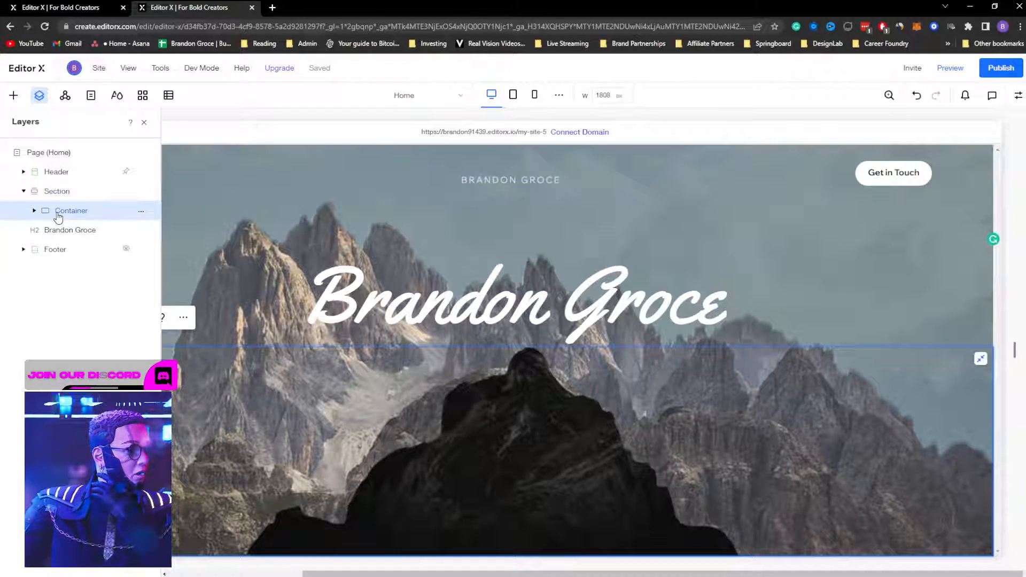
pyautogui.click(64, 233)
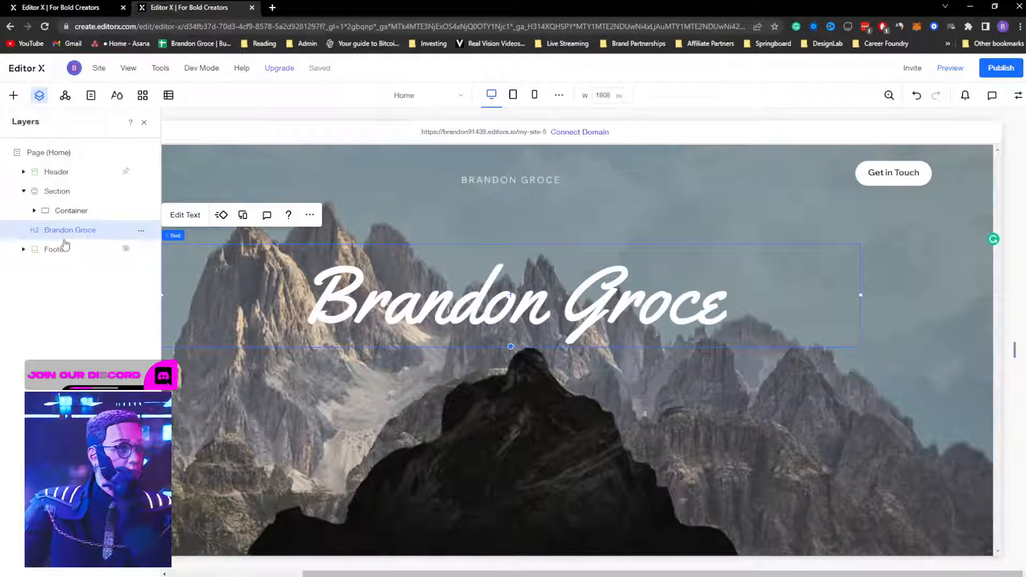
pyautogui.click(71, 215)
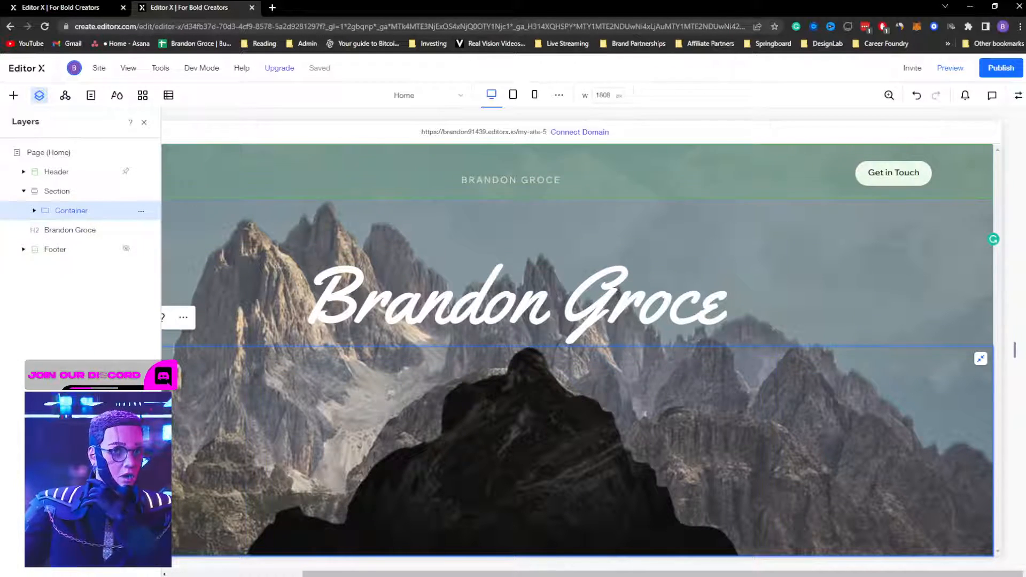
# Step: Set the cutout container's position type to Sticky
pyautogui.click(1018, 96)
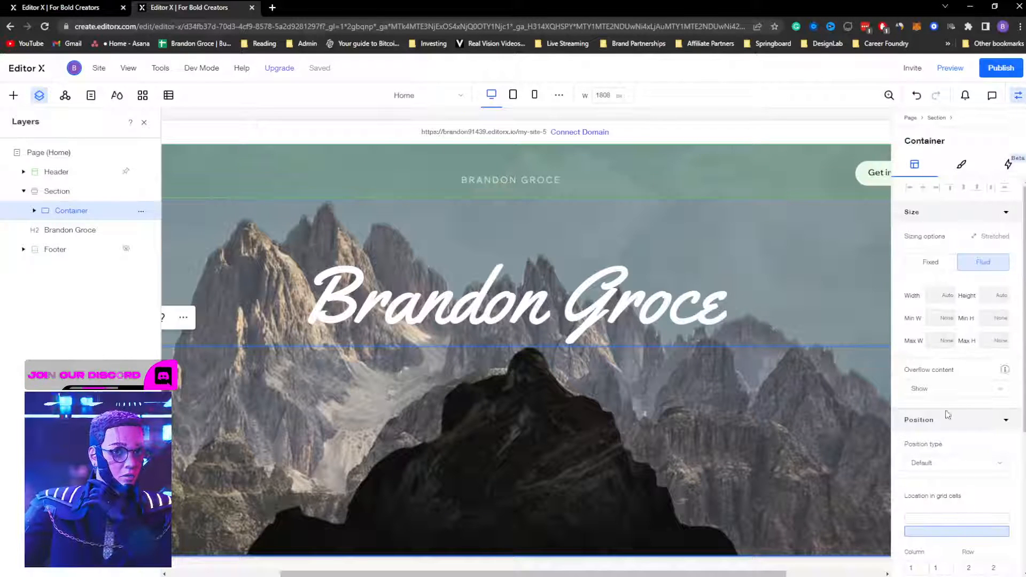
pyautogui.scroll(-3, 943, 406)
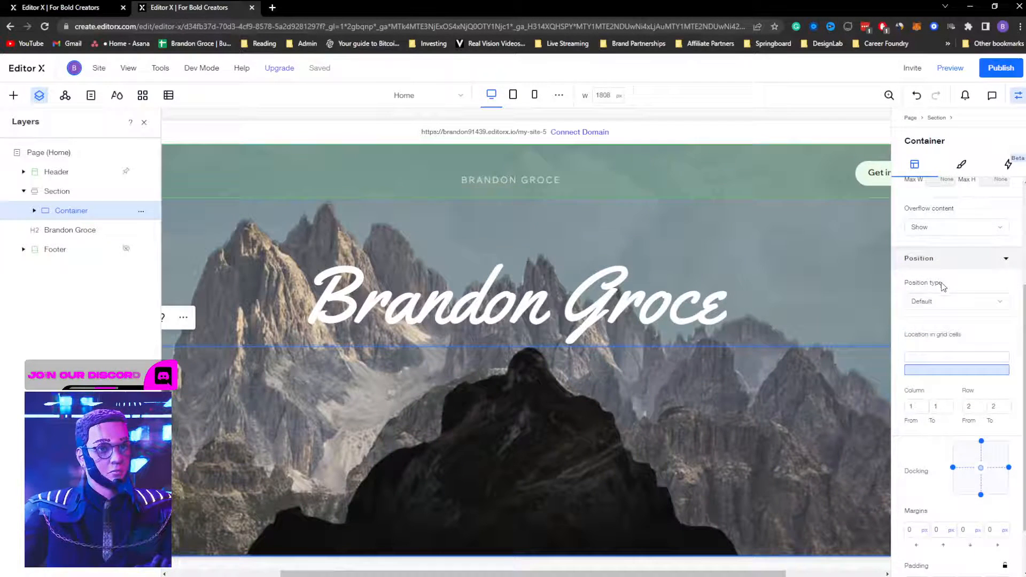
pyautogui.click(939, 300)
pyautogui.click(938, 323)
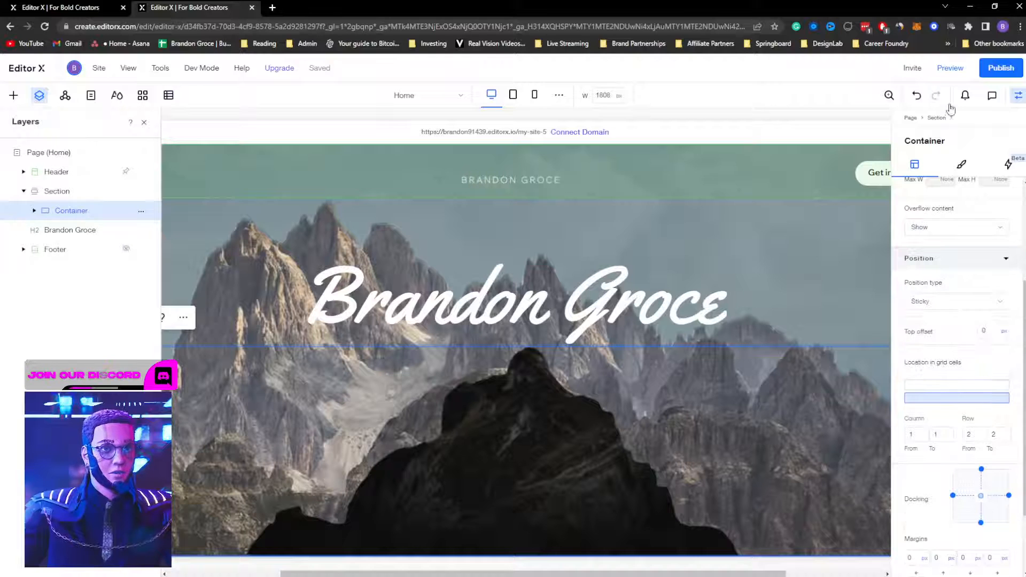
# Step: Preview the mountain hero, then return to editing the site
pyautogui.click(952, 68)
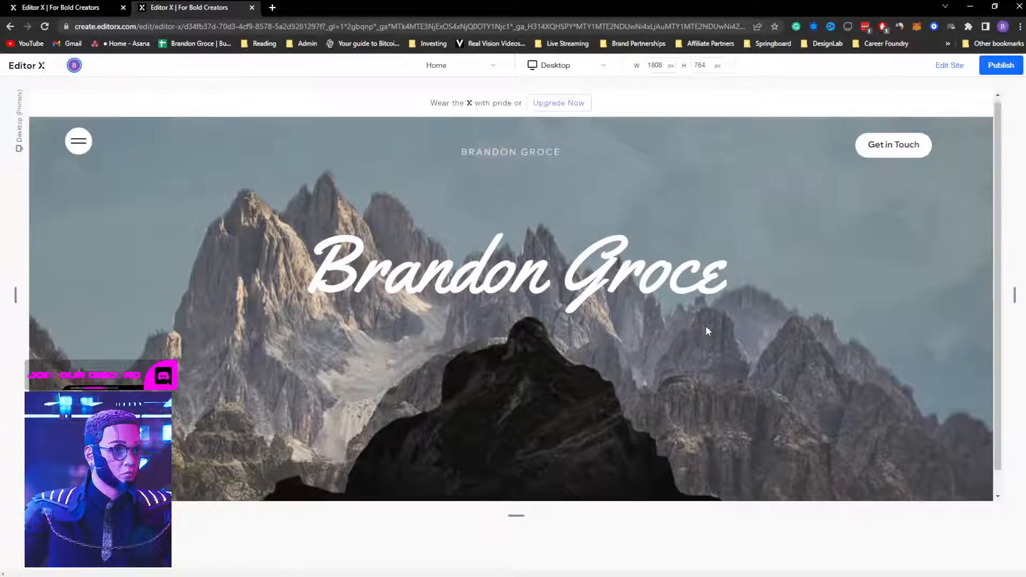
pyautogui.scroll(1, 707, 324)
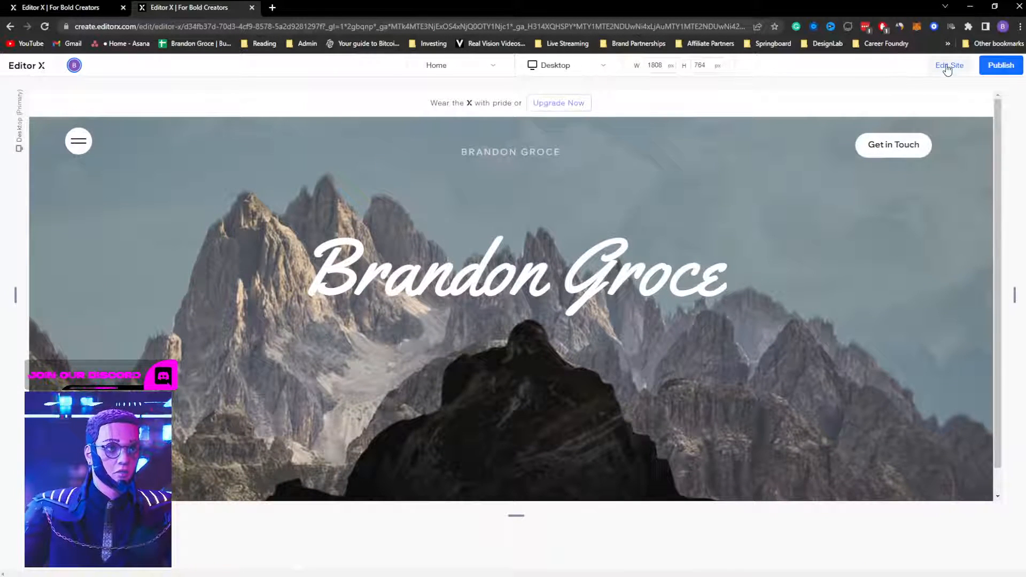
pyautogui.click(948, 69)
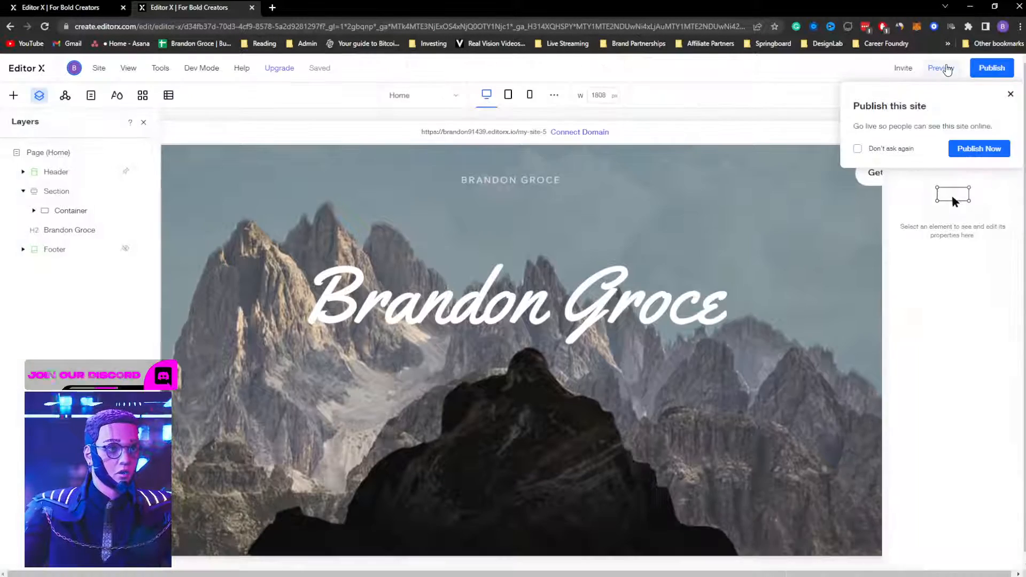
# Step: Select the hero Section in Layers and set its Height to 200 vh
pyautogui.click(1010, 94)
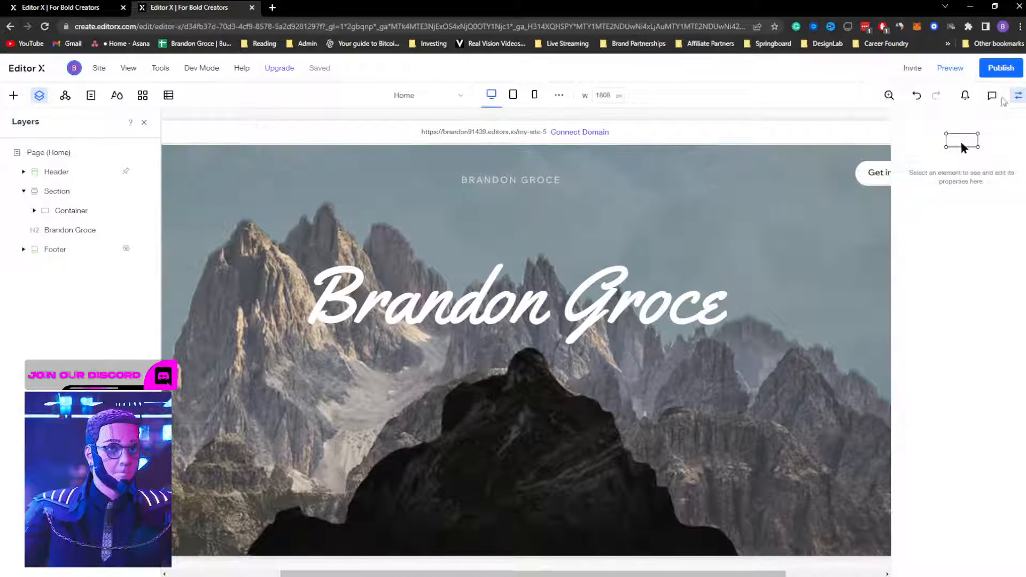
pyautogui.click(36, 214)
pyautogui.click(34, 212)
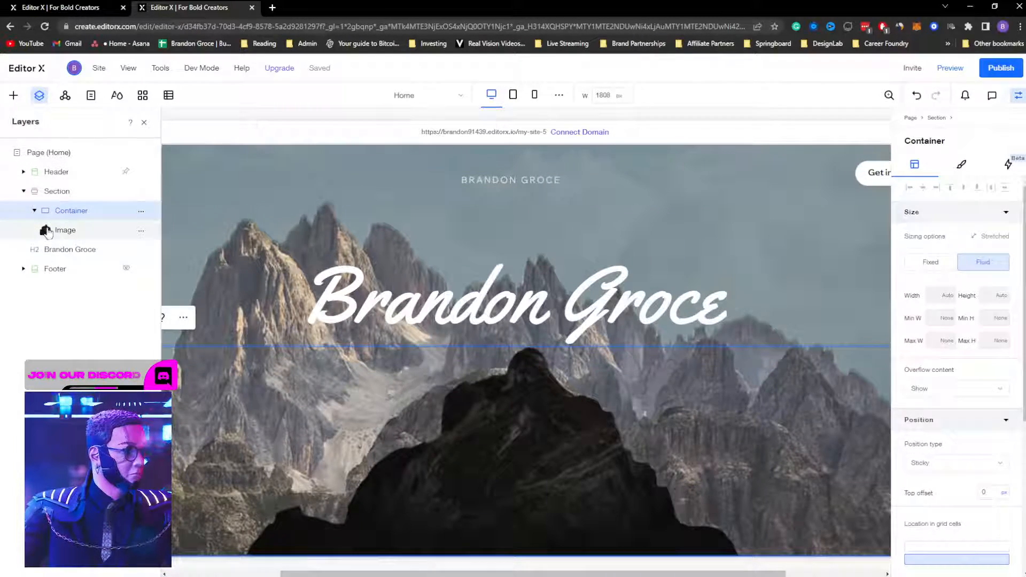
pyautogui.click(35, 212)
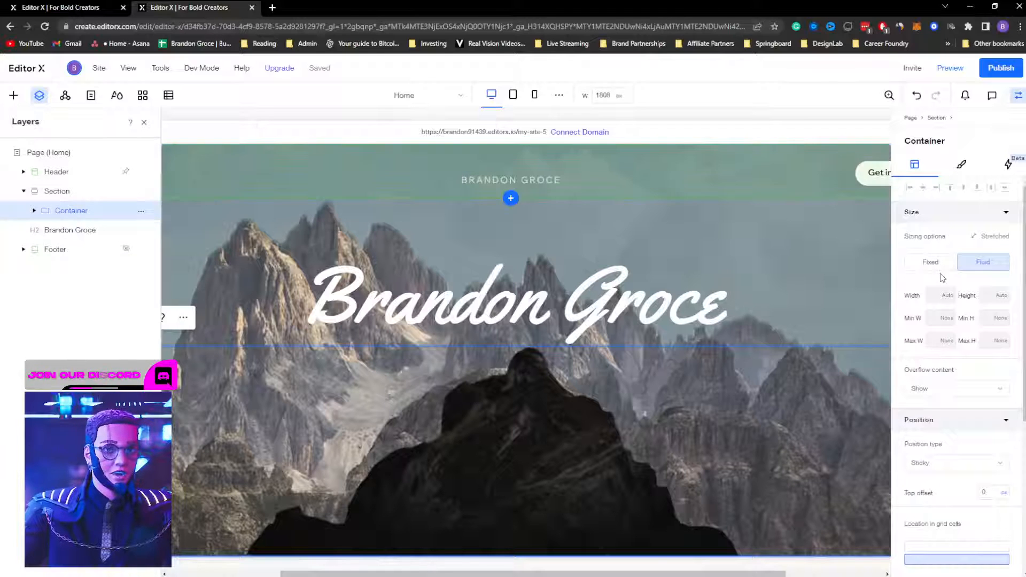
pyautogui.click(49, 192)
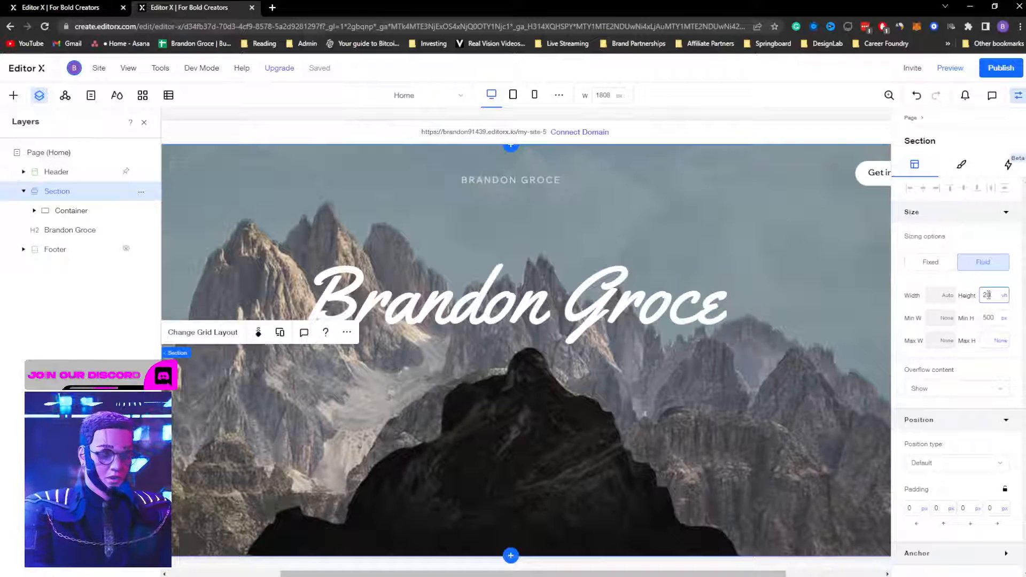
pyautogui.write('0')
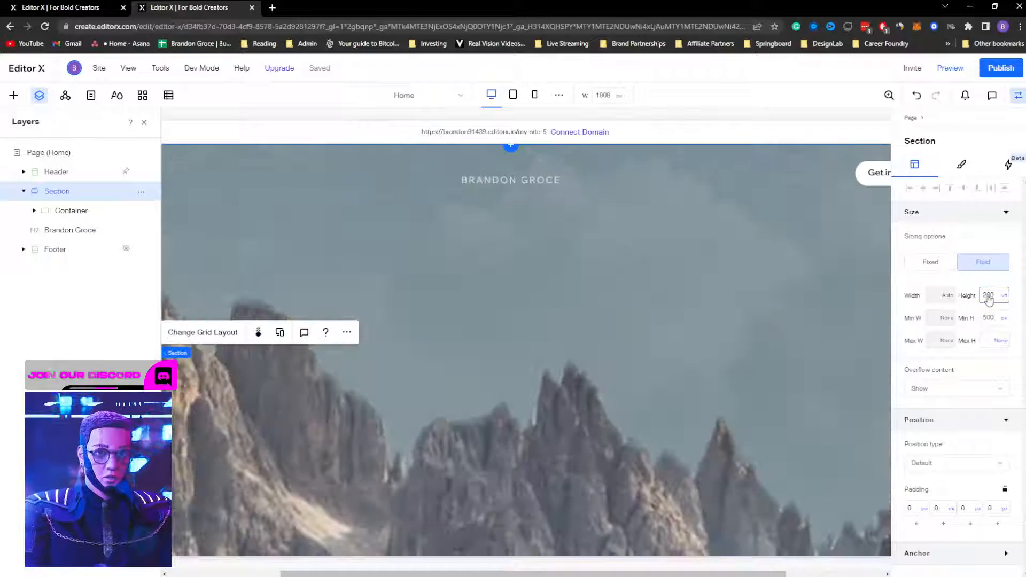
# Step: Hide the properties panel to review the taller section, then reselect it and show properties
pyautogui.click(1018, 96)
pyautogui.scroll(-10, 733, 277)
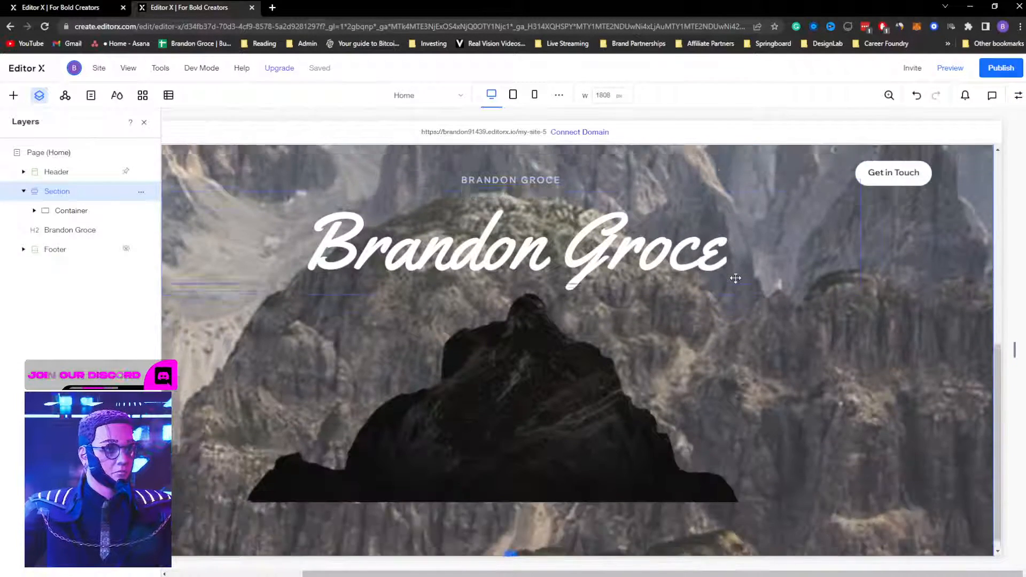
pyautogui.scroll(3, 736, 278)
pyautogui.scroll(-3, 777, 281)
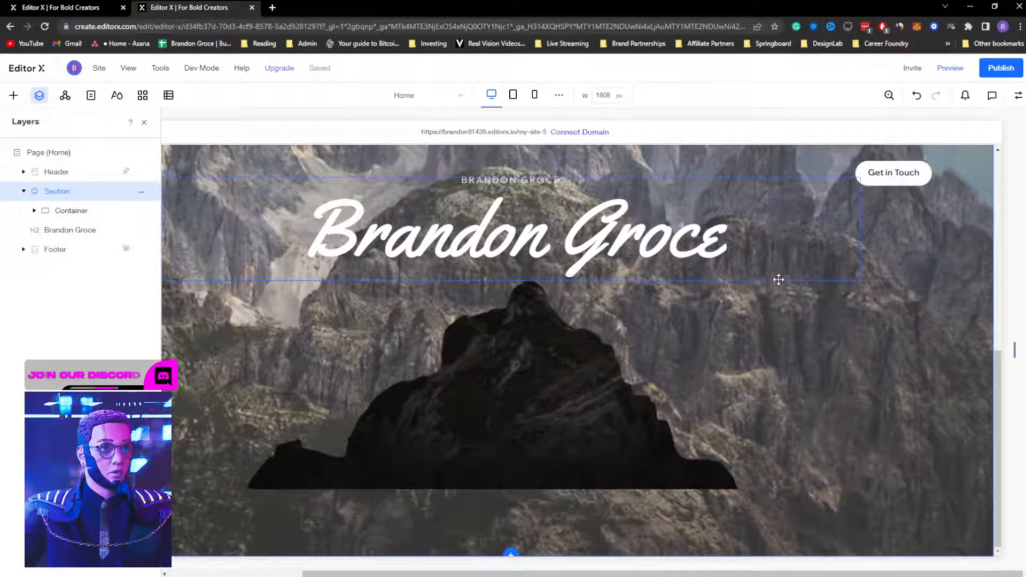
pyautogui.scroll(6, 779, 279)
pyautogui.click(717, 325)
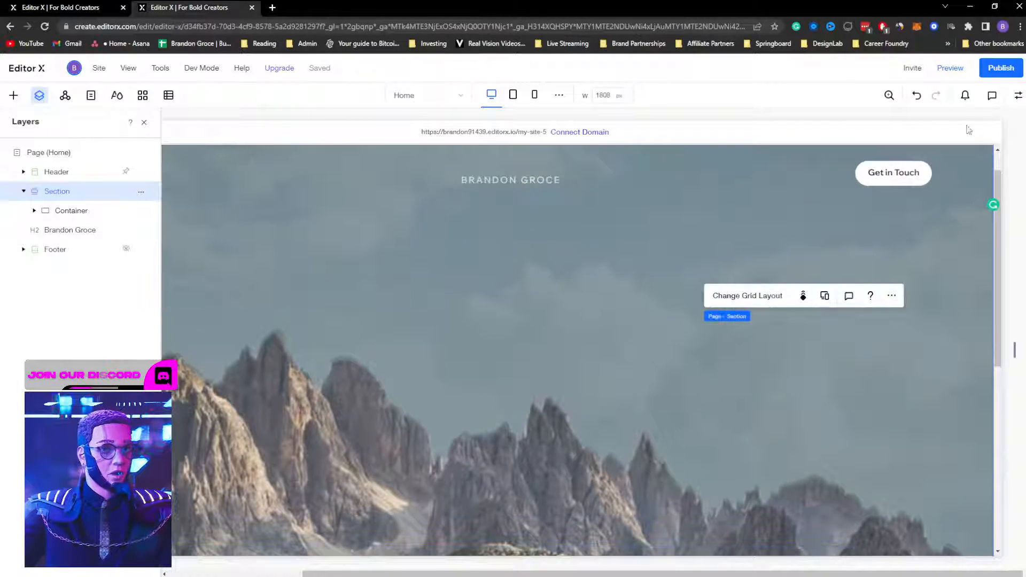
pyautogui.click(1017, 95)
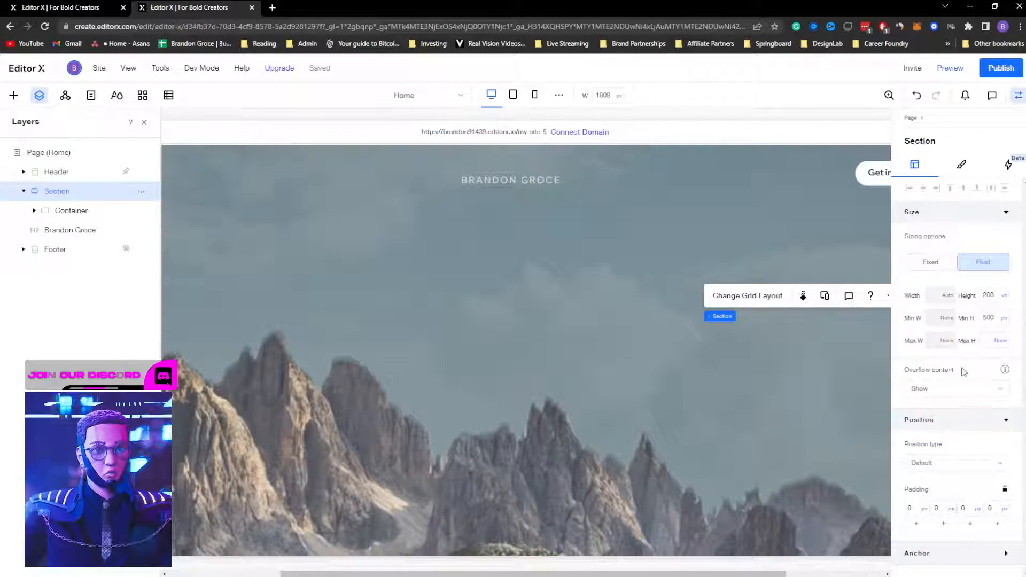
# Step: Delete the Section's mountain background image and quick-add a new Container
pyautogui.click(965, 169)
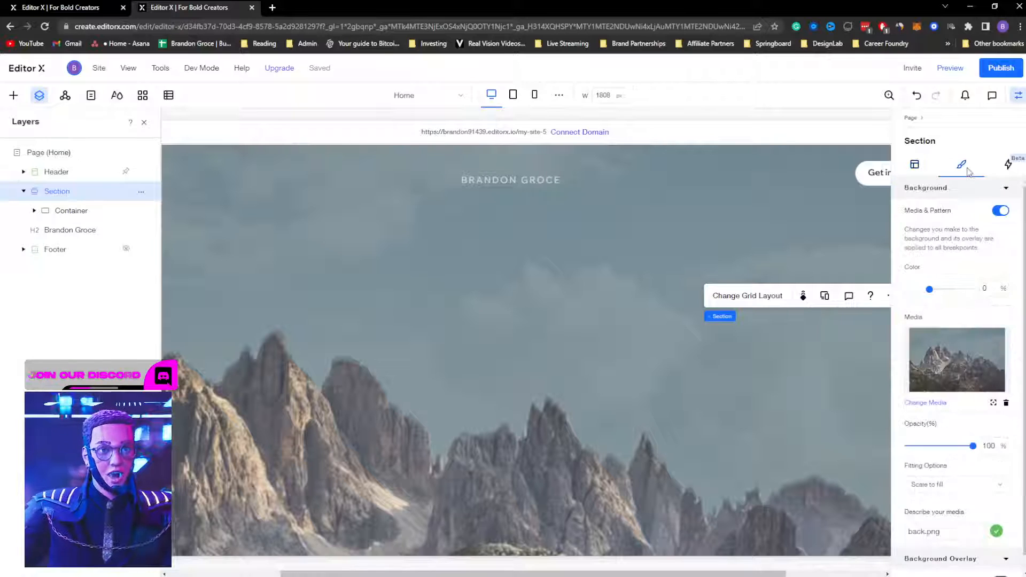
pyautogui.click(1005, 403)
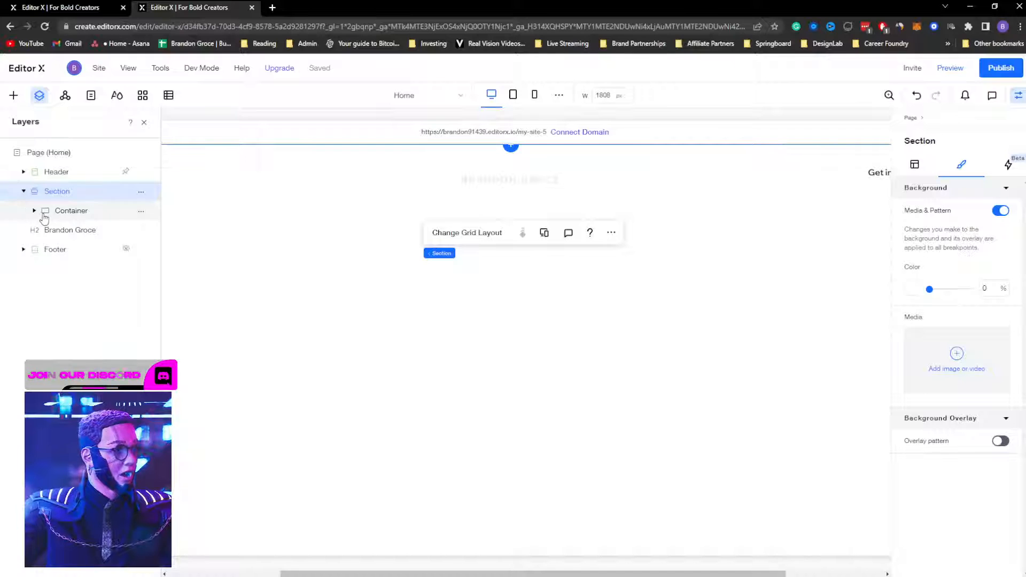
pyautogui.rightClick(363, 295)
pyautogui.moveTo(391, 326)
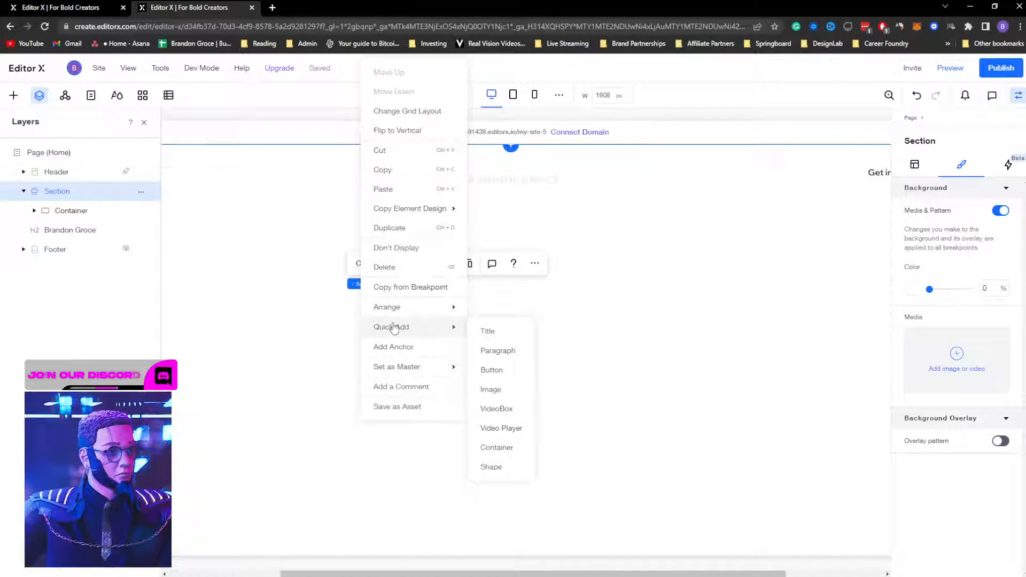
pyautogui.click(501, 449)
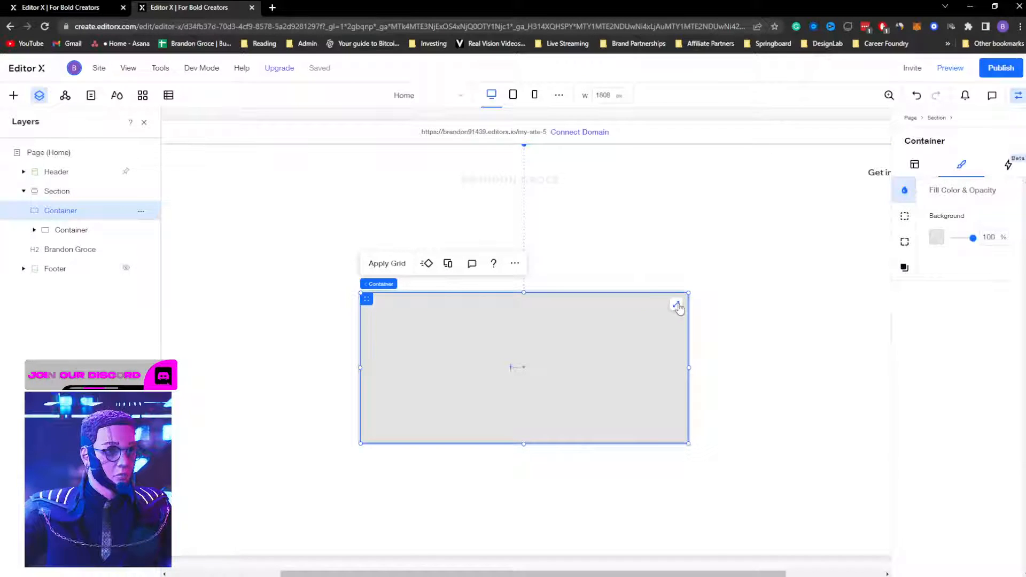
# Step: Stretch the new Container across the Section, then open the Section's grid layout options
pyautogui.click(676, 304)
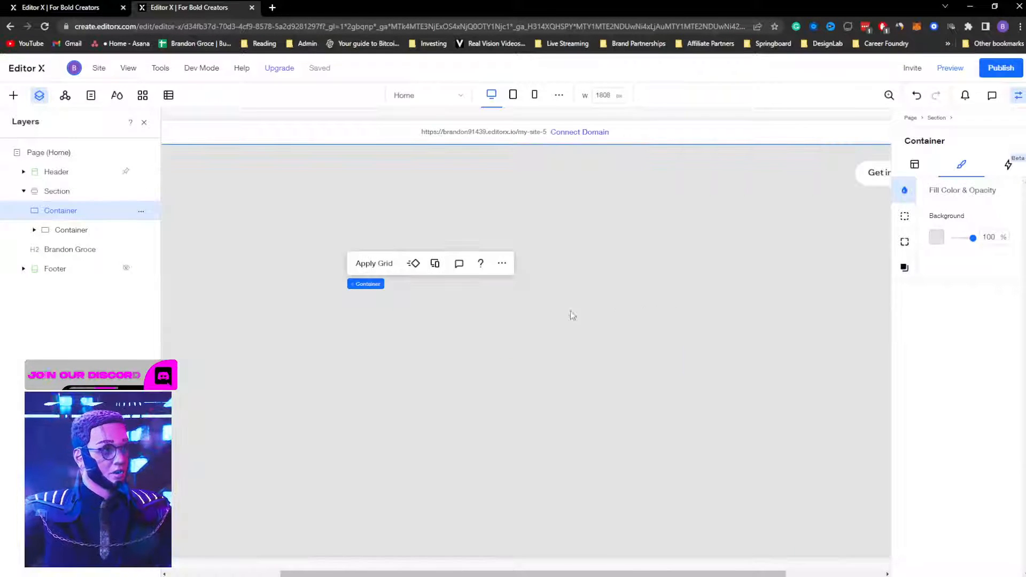
pyautogui.click(51, 192)
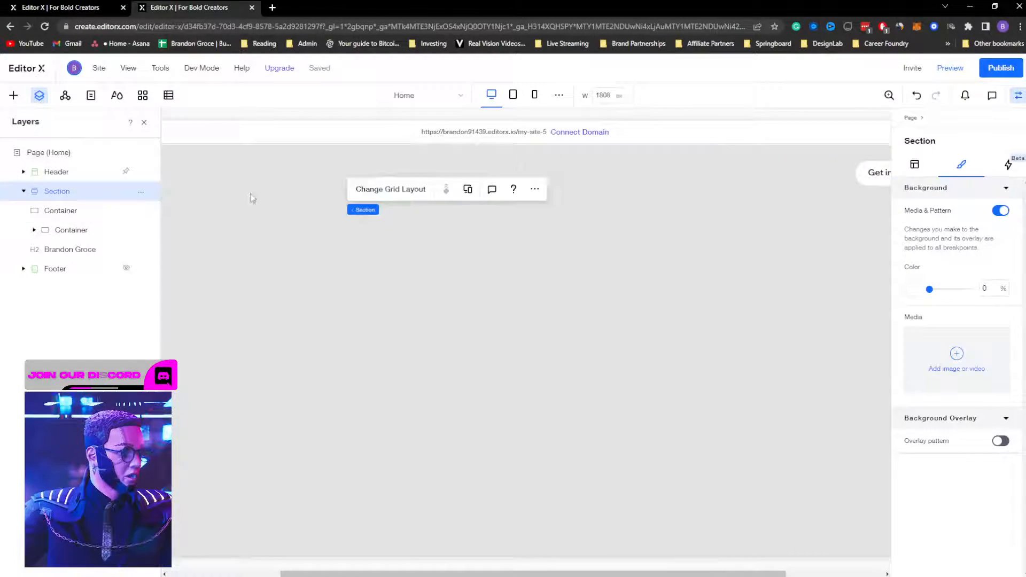
pyautogui.click(405, 174)
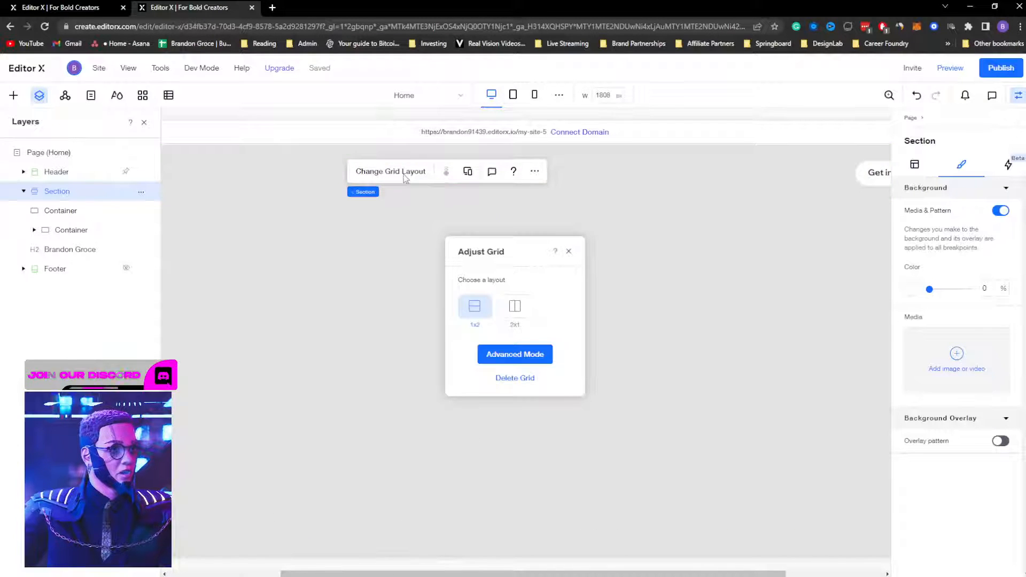
# Step: In Advanced Mode, set the Section's grid row size to 100 vh
pyautogui.click(507, 354)
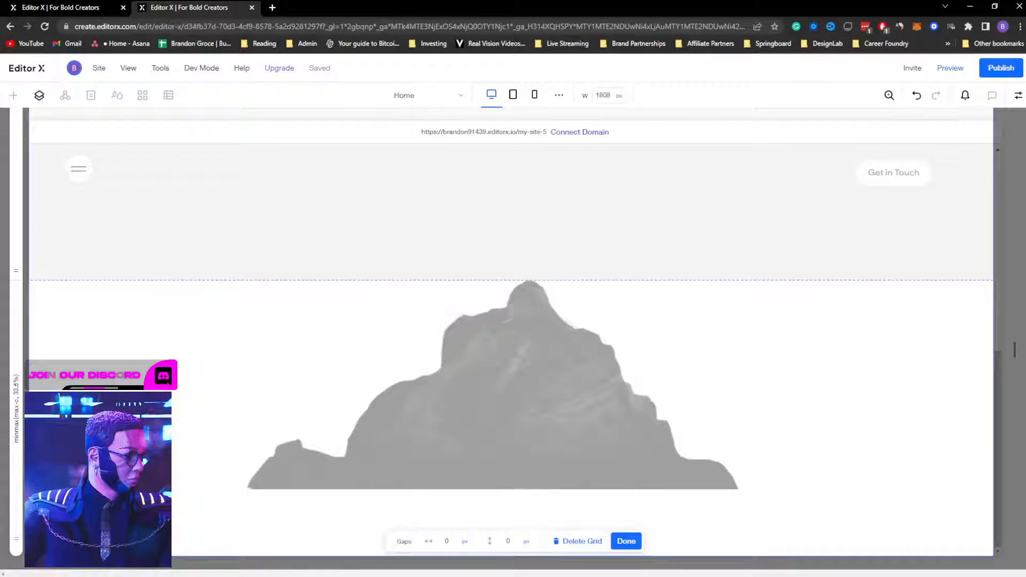
pyautogui.click(147, 478)
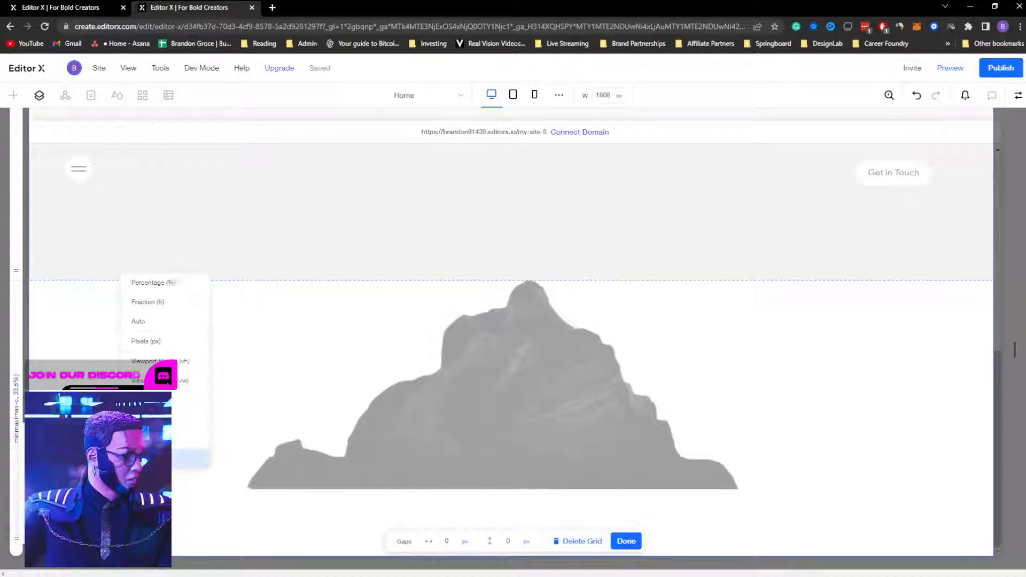
pyautogui.click(166, 355)
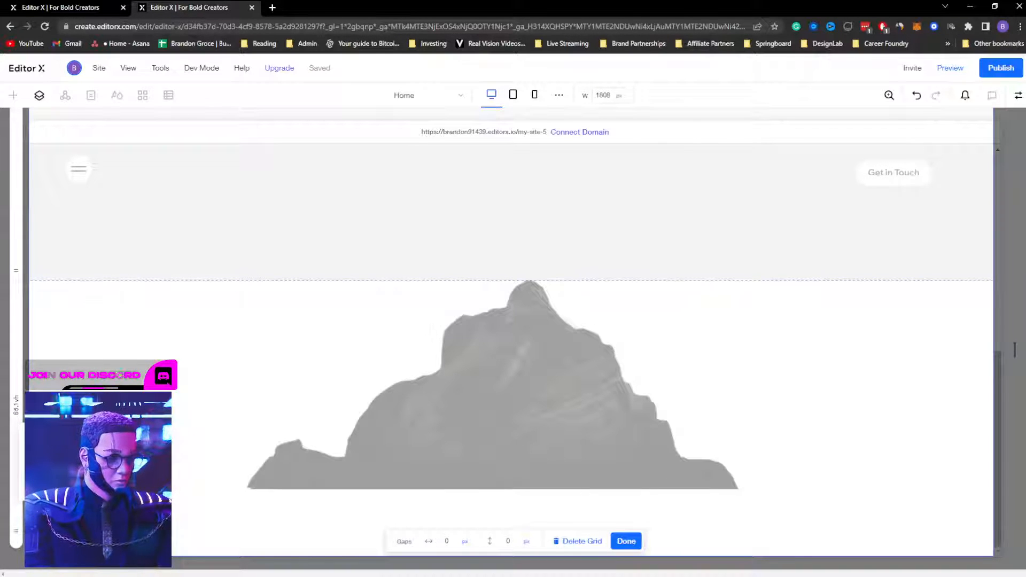
pyautogui.write('100')
pyautogui.press('Return')
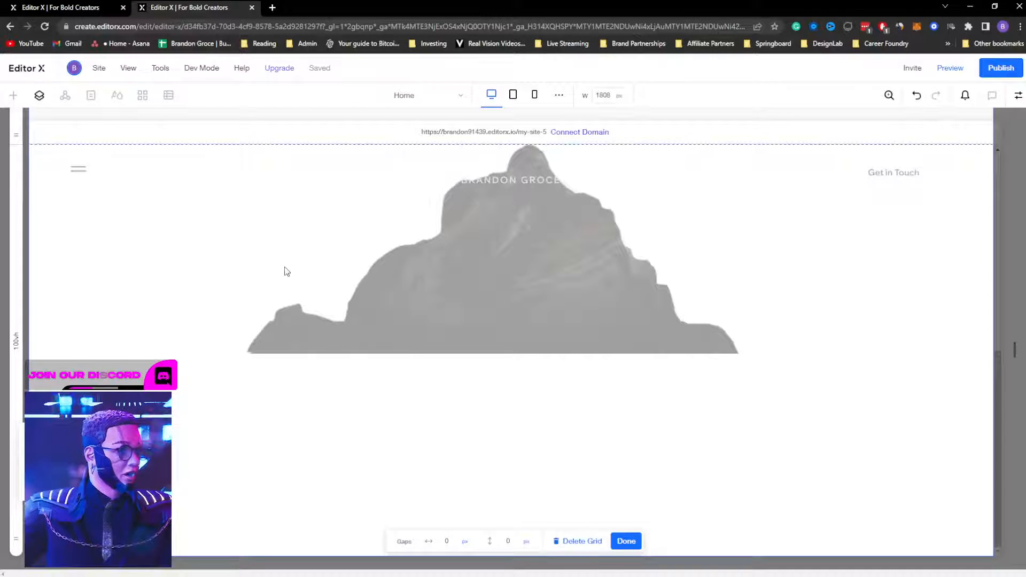
pyautogui.click(625, 541)
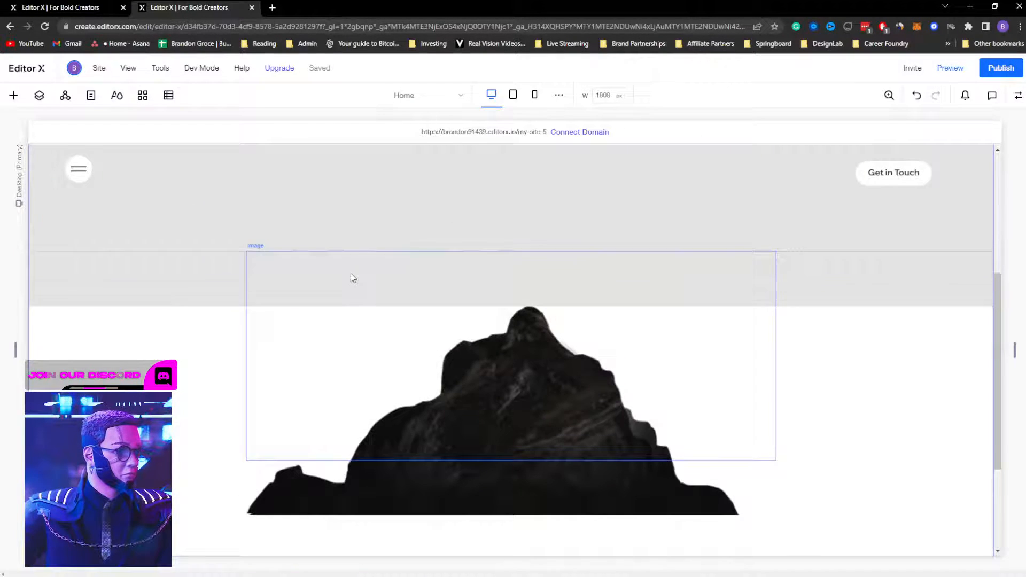
# Step: Select the grey container and check its grid layout choices without applying changes
pyautogui.click(298, 236)
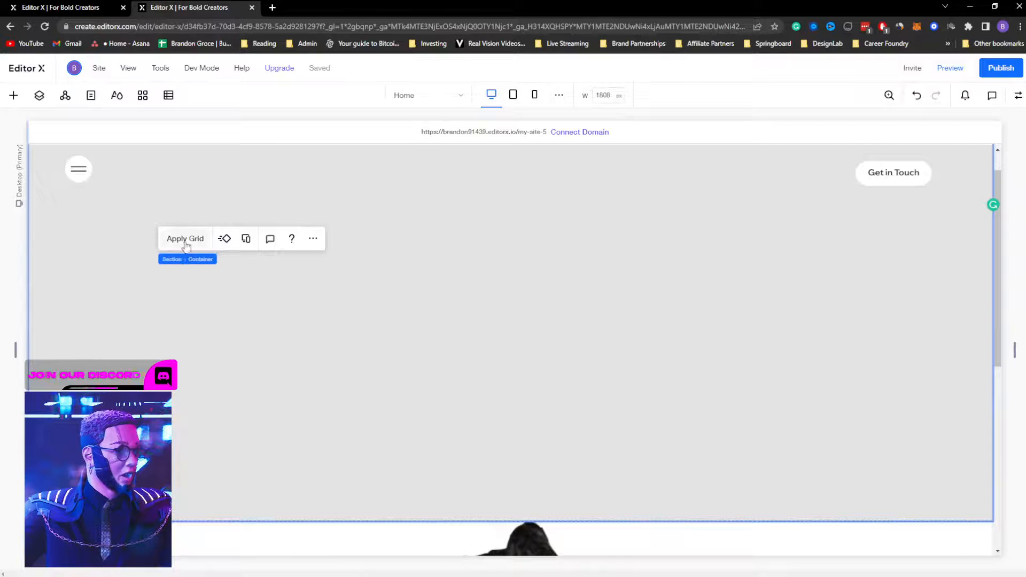
pyautogui.click(186, 239)
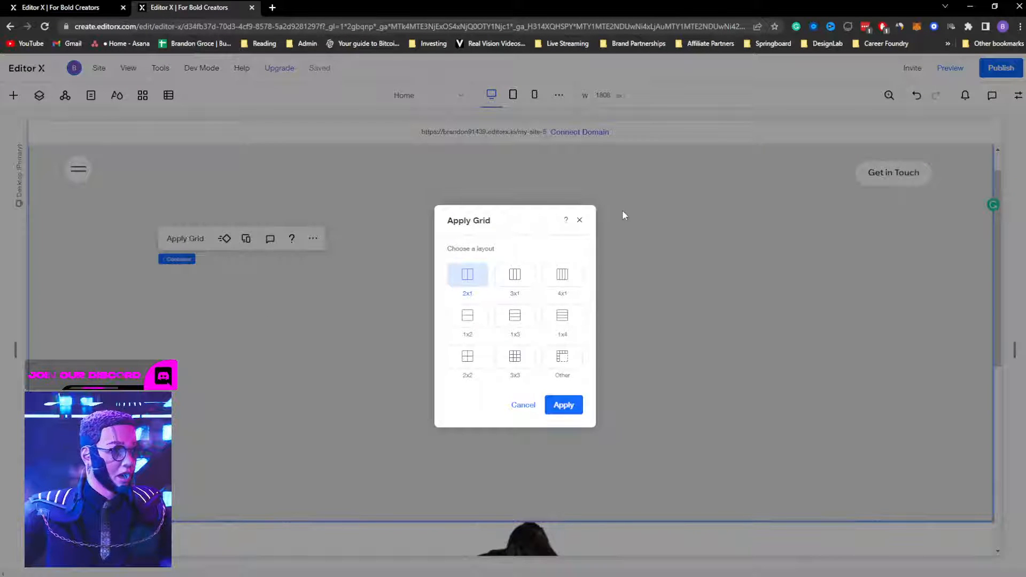
pyautogui.click(579, 220)
pyautogui.scroll(-2, 579, 321)
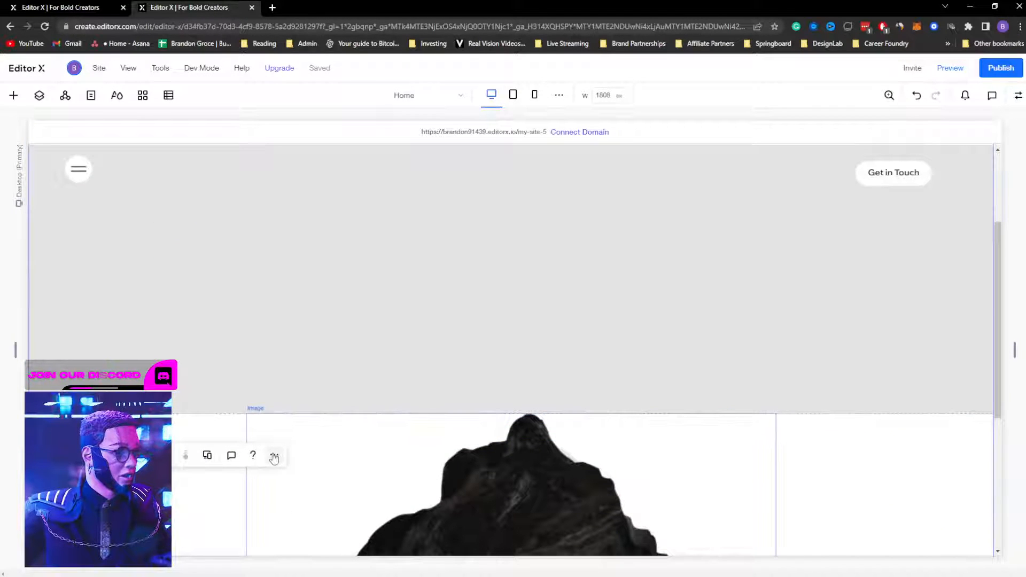
# Step: Through the mountain image's Change Grid Layout, set the row height to 100 vh again
pyautogui.click(273, 456)
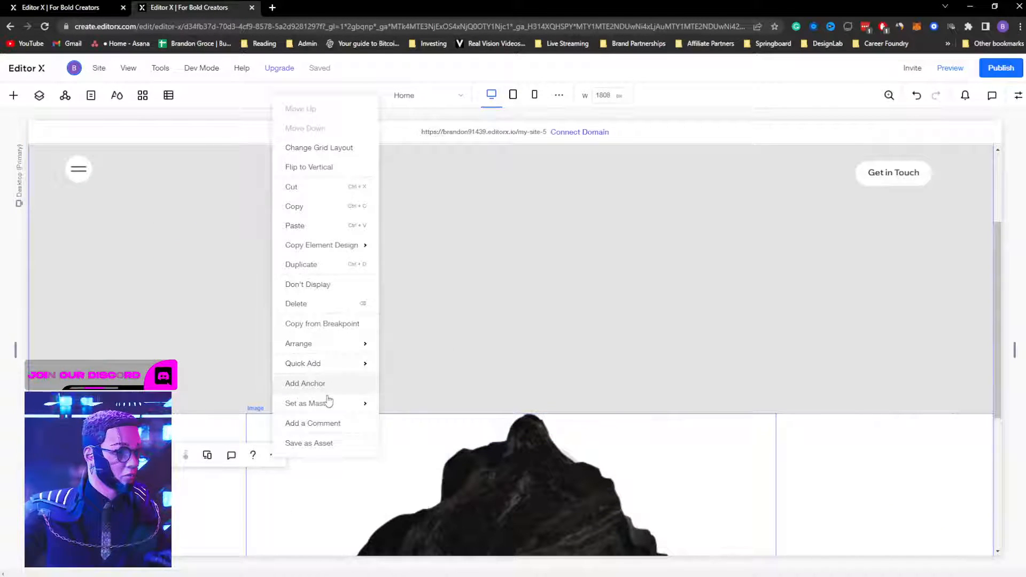
pyautogui.moveTo(323, 408)
pyautogui.click(107, 455)
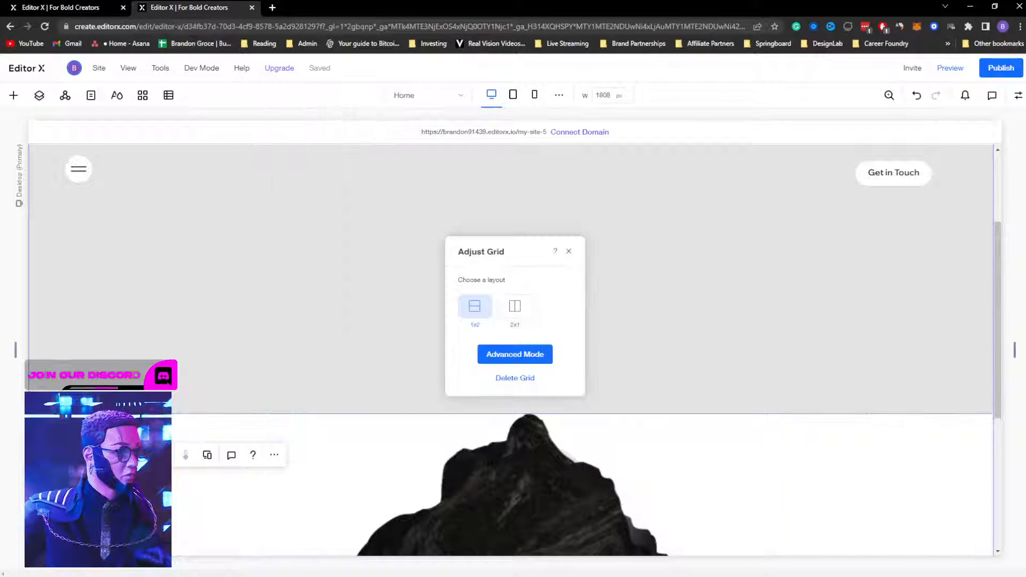
pyautogui.click(481, 356)
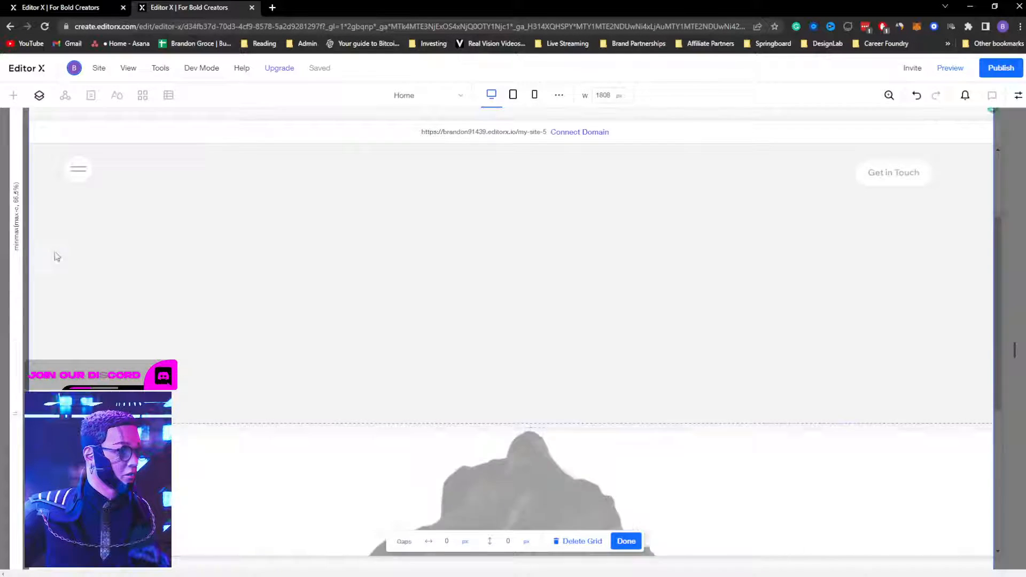
pyautogui.click(16, 335)
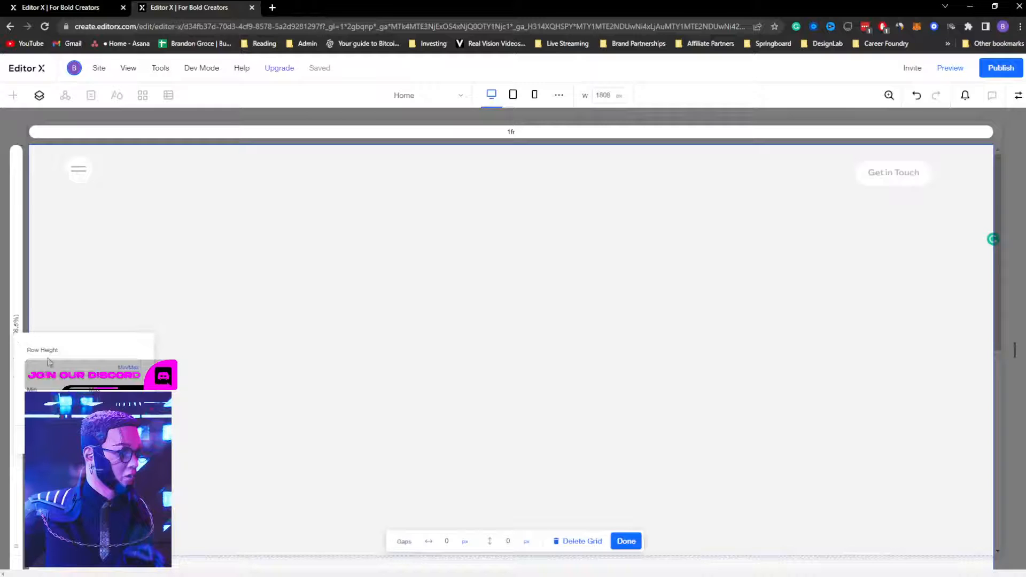
pyautogui.click(126, 370)
pyautogui.click(151, 273)
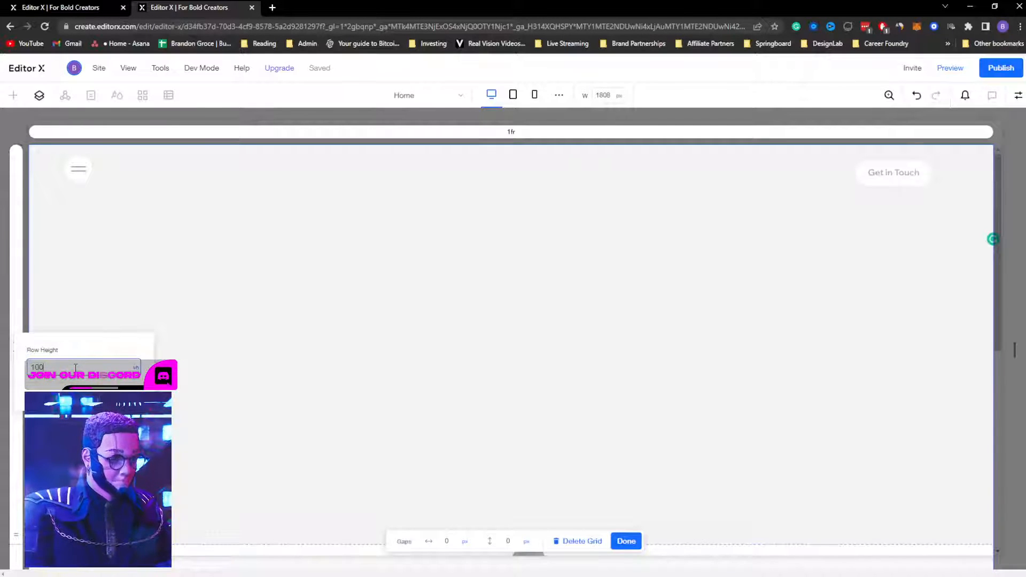
pyautogui.press('Return')
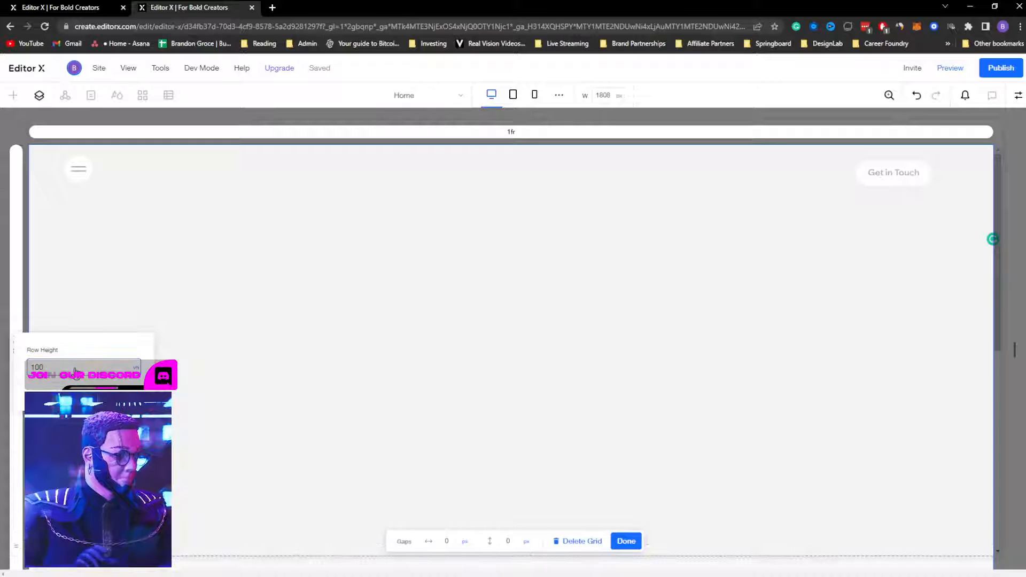
pyautogui.click(629, 542)
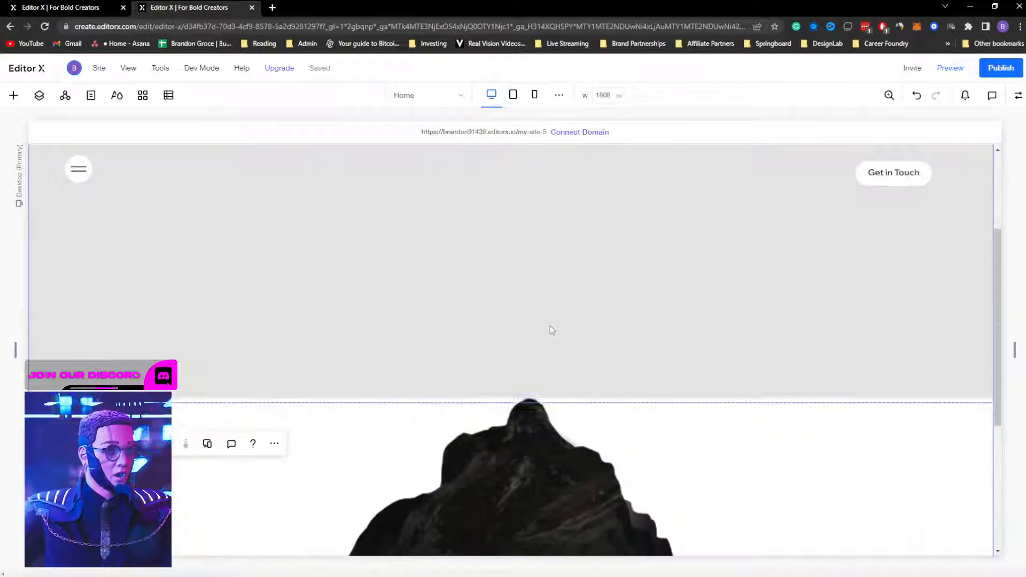
pyautogui.click(554, 358)
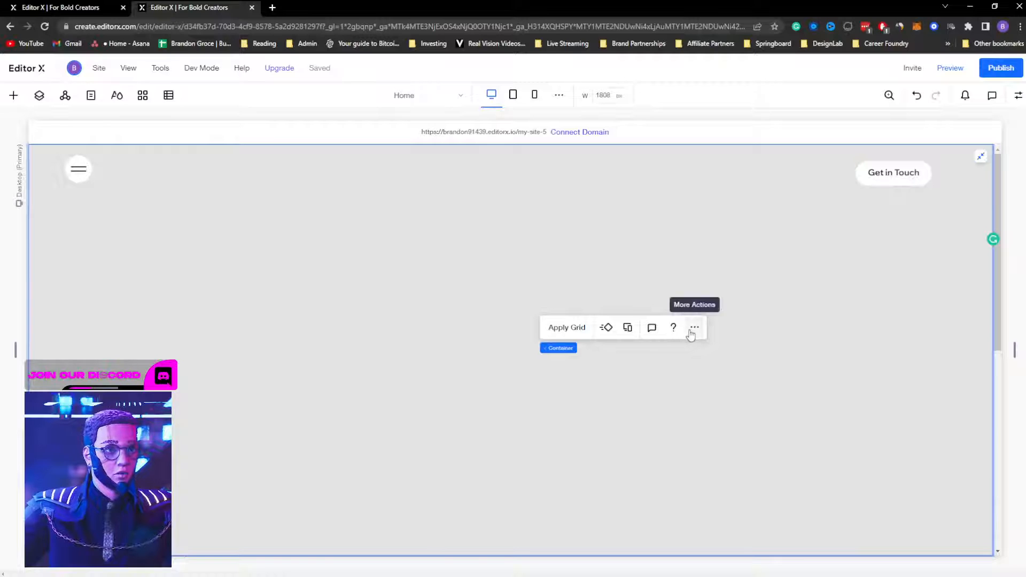
# Step: Quick-add an image to the container, stretch it, and replace it with back.png
pyautogui.rightClick(453, 334)
pyautogui.moveTo(500, 333)
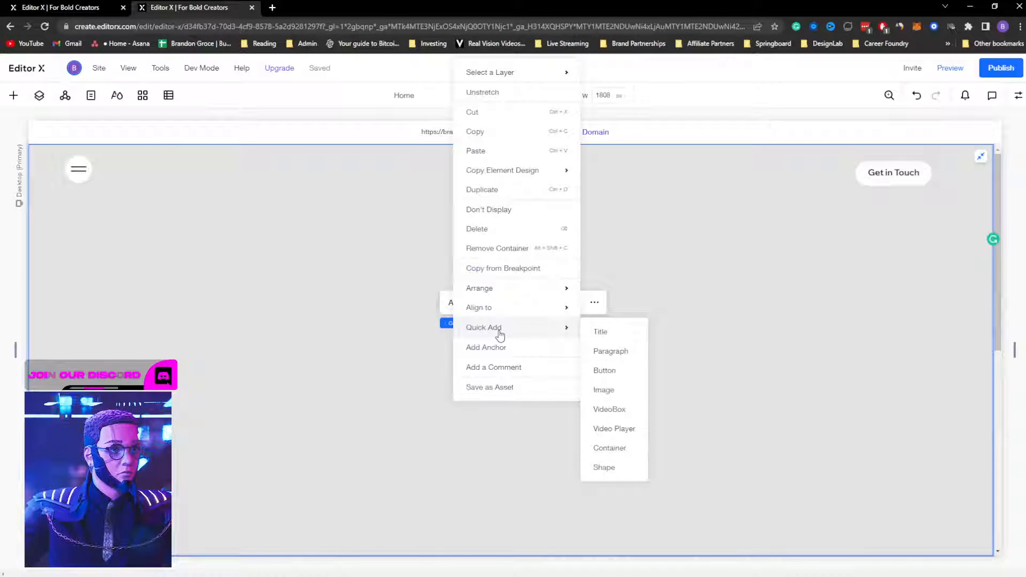
pyautogui.click(615, 391)
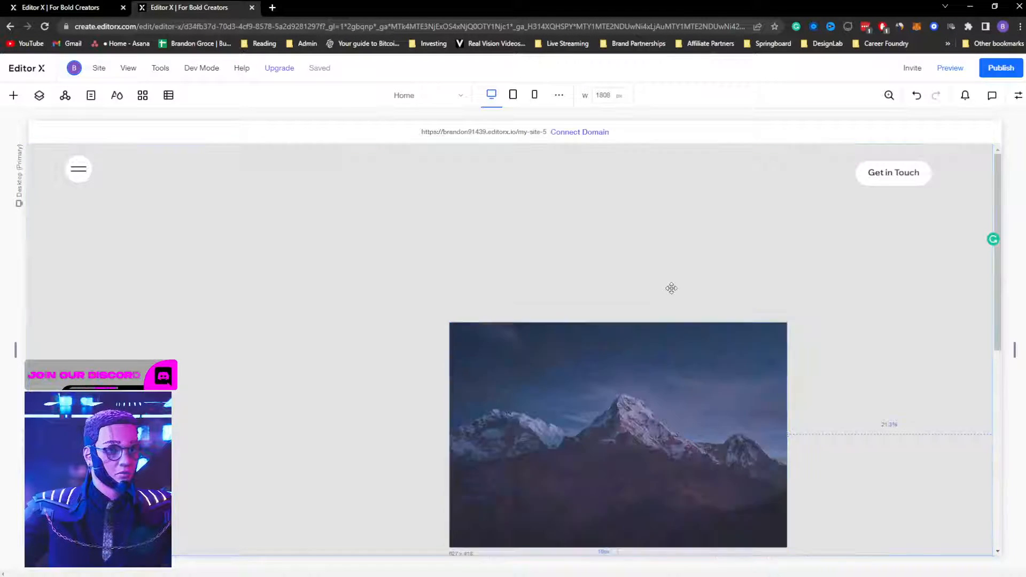
pyautogui.click(643, 261)
pyautogui.click(706, 226)
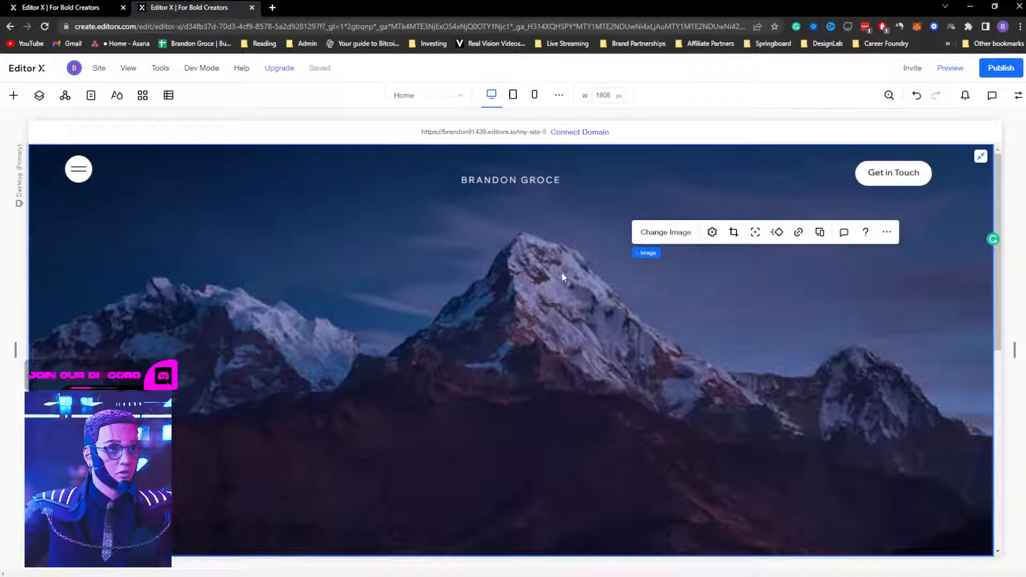
pyautogui.click(665, 232)
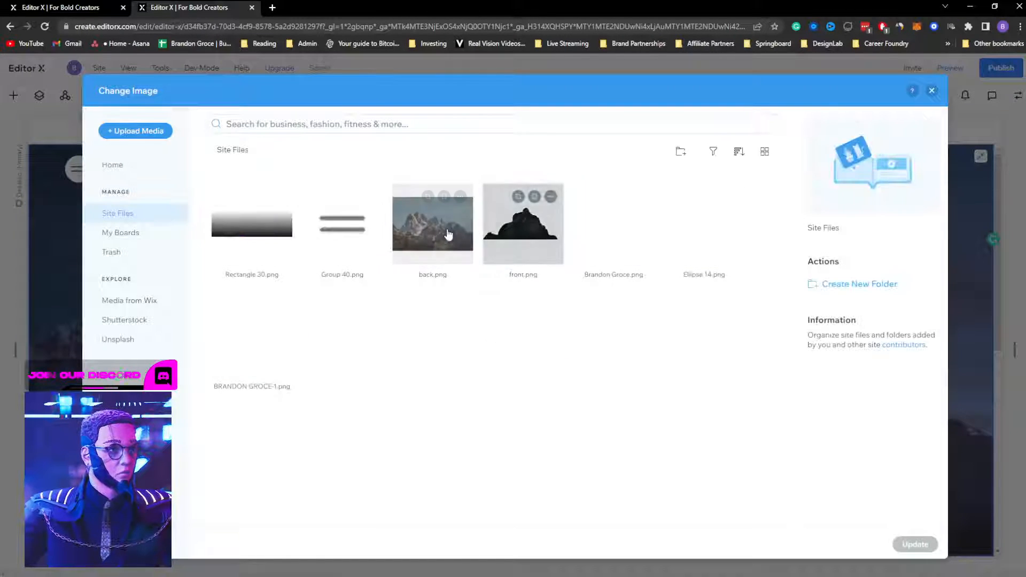
pyautogui.click(448, 234)
pyautogui.click(914, 544)
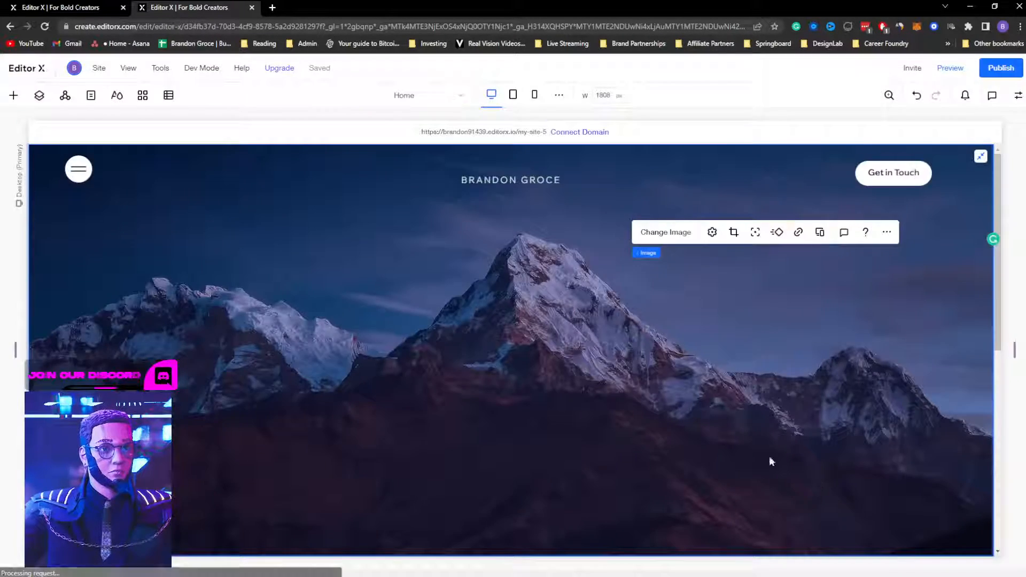
# Step: Preview the page to check the mountain photo while scrolling, then return to the editor
pyautogui.scroll(-5, 598, 365)
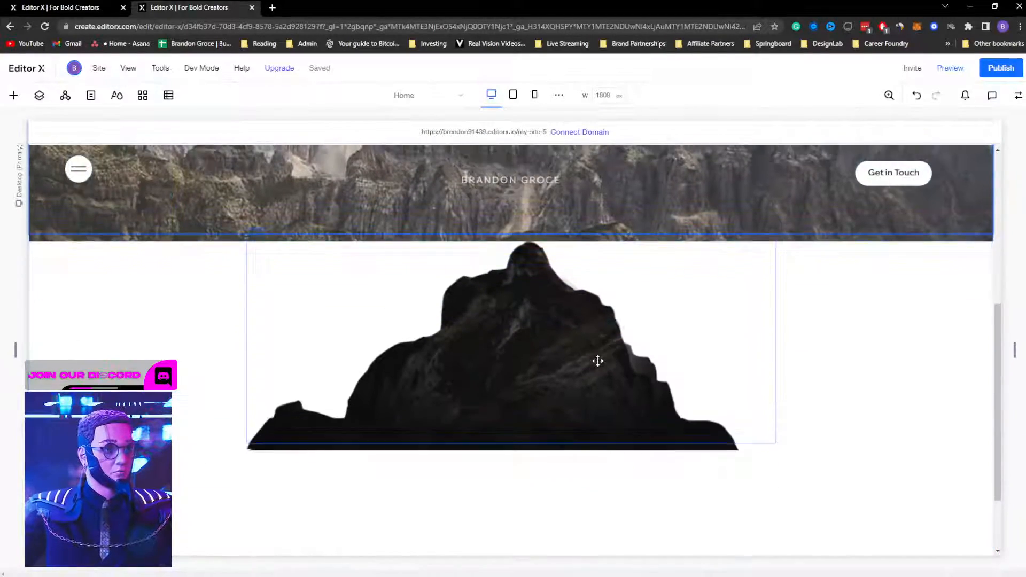
pyautogui.scroll(5, 598, 361)
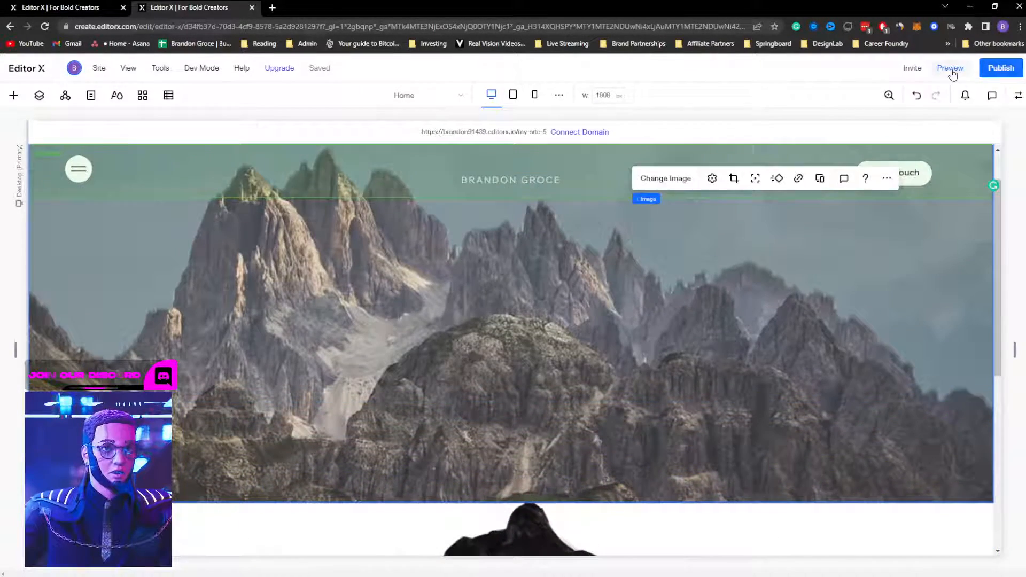
pyautogui.click(950, 69)
pyautogui.scroll(-5, 627, 332)
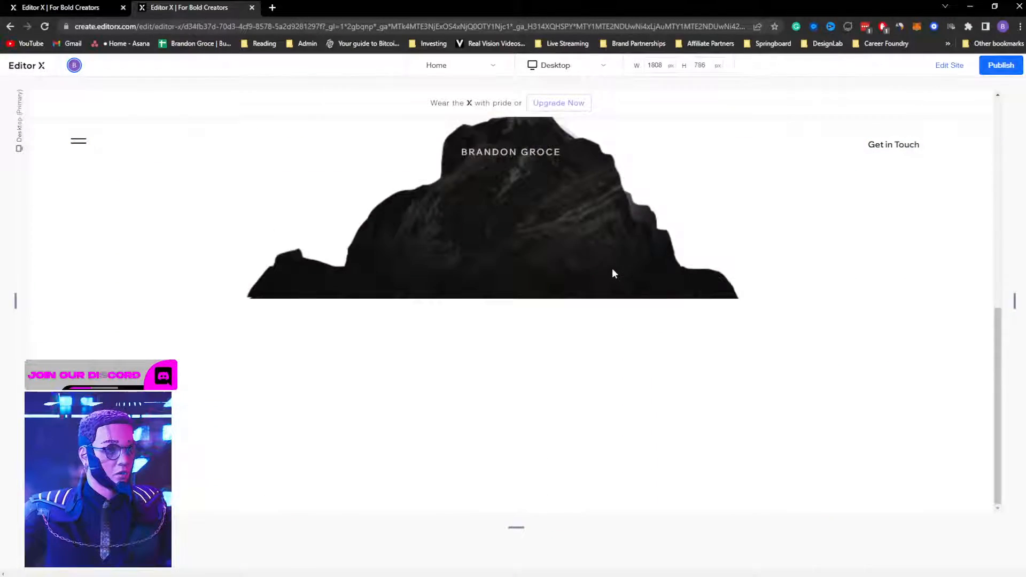
pyautogui.scroll(5, 612, 268)
pyautogui.scroll(-5, 617, 268)
pyautogui.scroll(5, 617, 265)
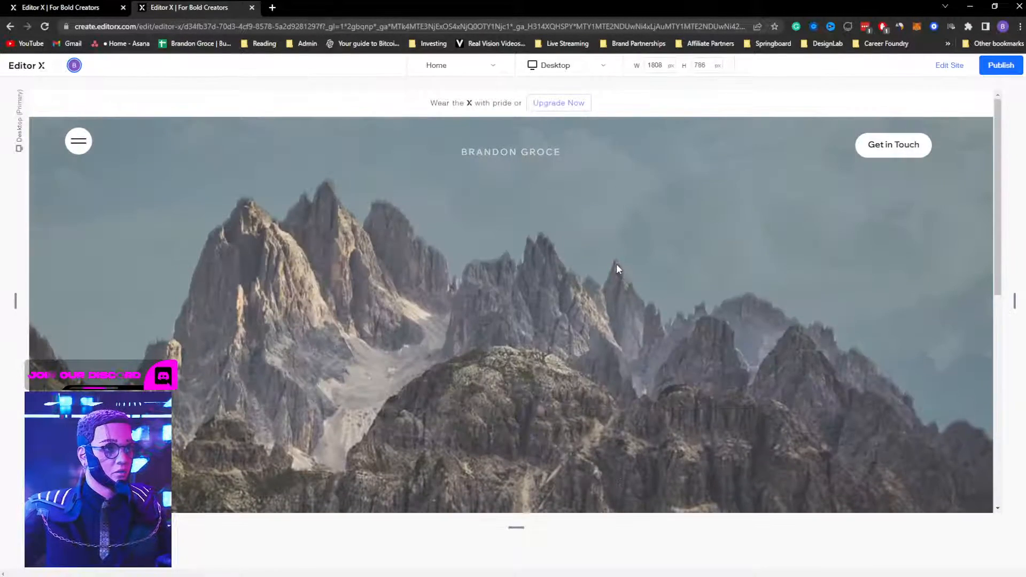
pyautogui.scroll(-3, 616, 264)
pyautogui.click(946, 72)
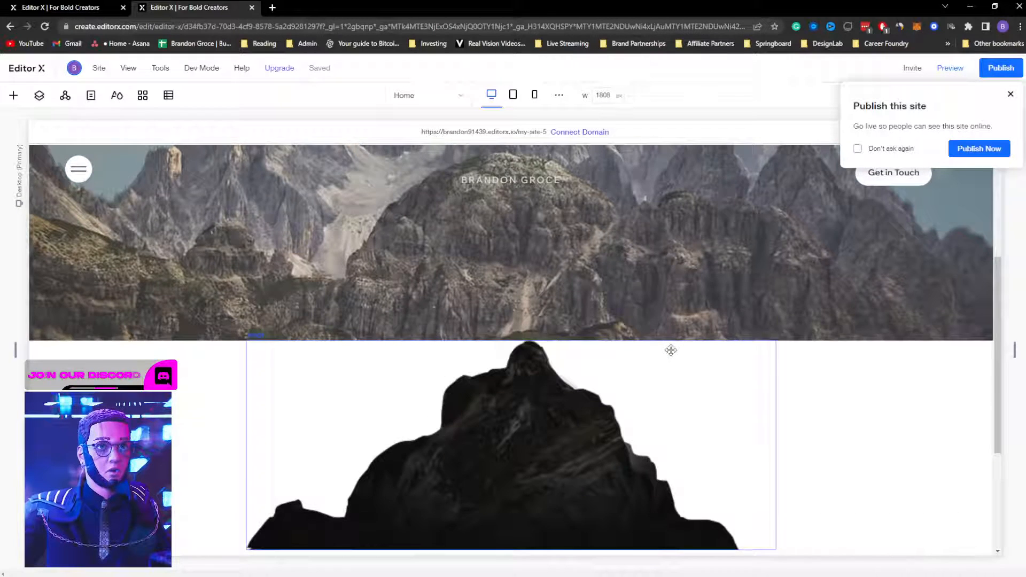
# Step: Select the foreground mountain container and show its properties
pyautogui.scroll(-3, 671, 348)
pyautogui.click(834, 297)
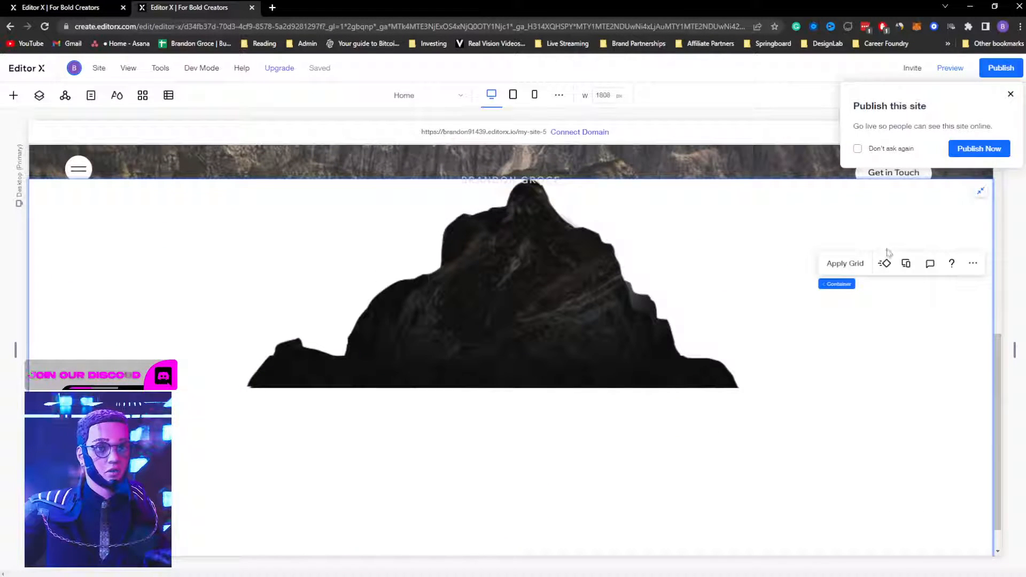
pyautogui.click(1011, 94)
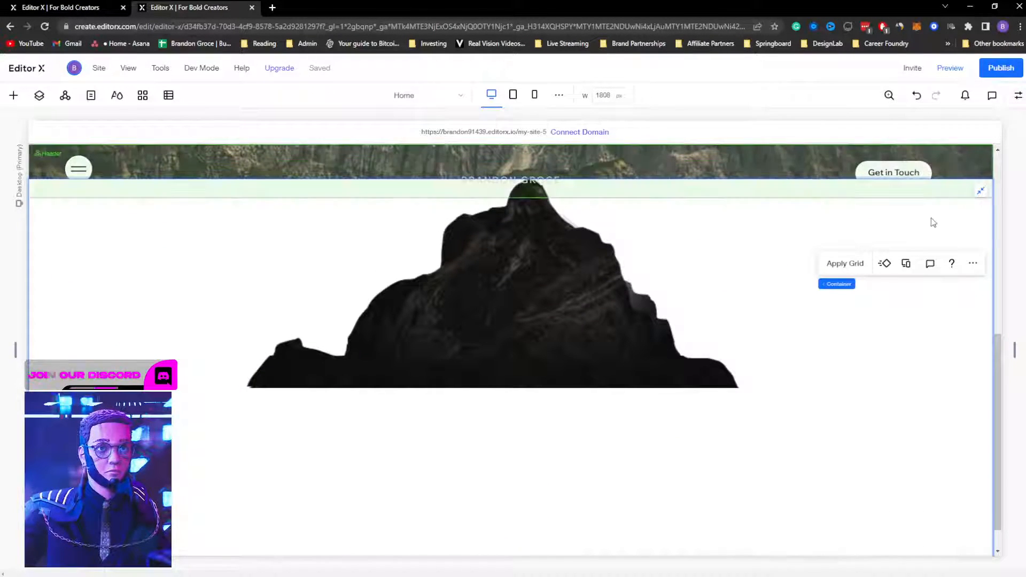
pyautogui.click(1018, 95)
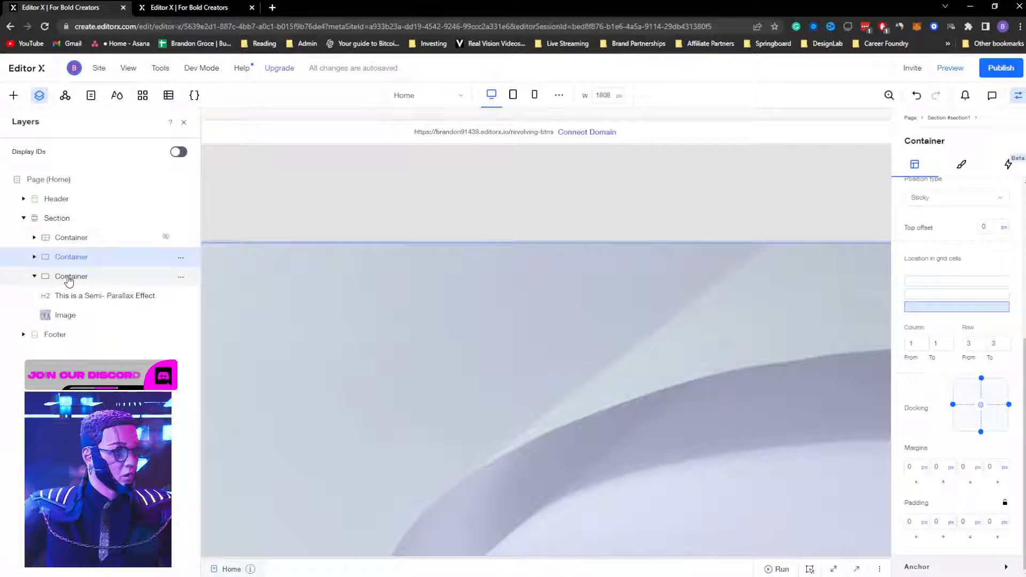
pyautogui.click(66, 218)
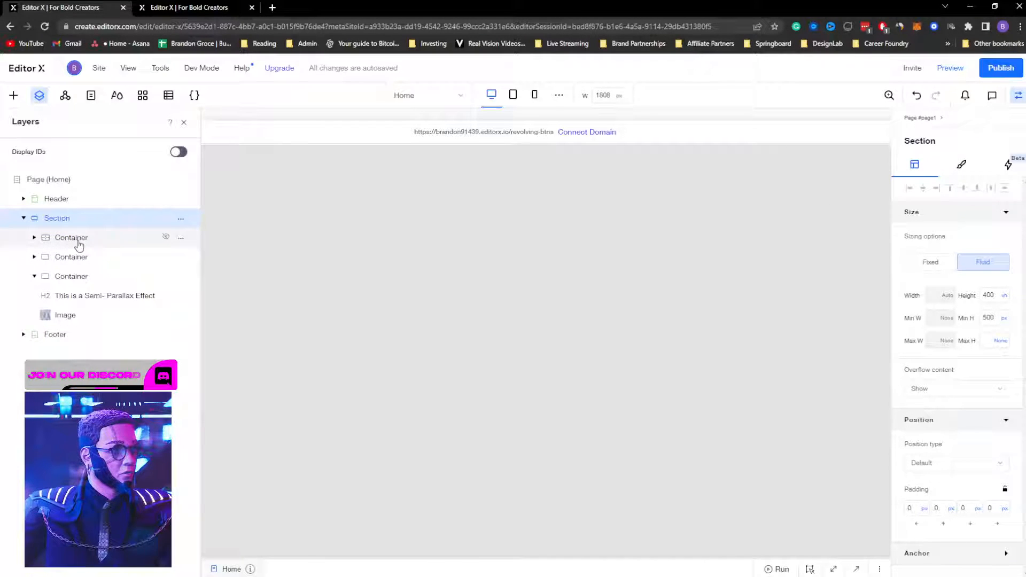
pyautogui.click(73, 258)
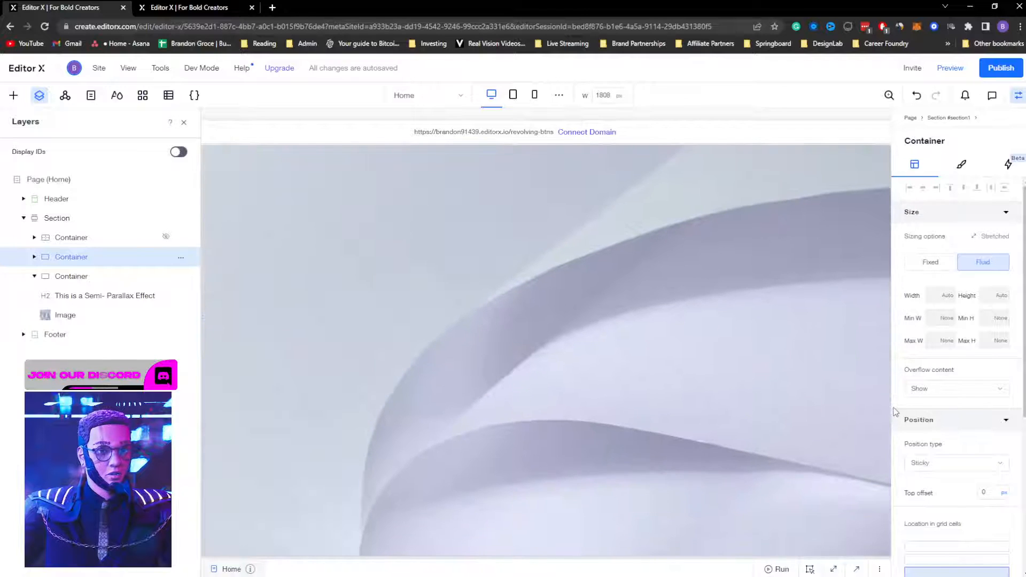
pyautogui.scroll(-2, 898, 408)
pyautogui.scroll(-2, 906, 404)
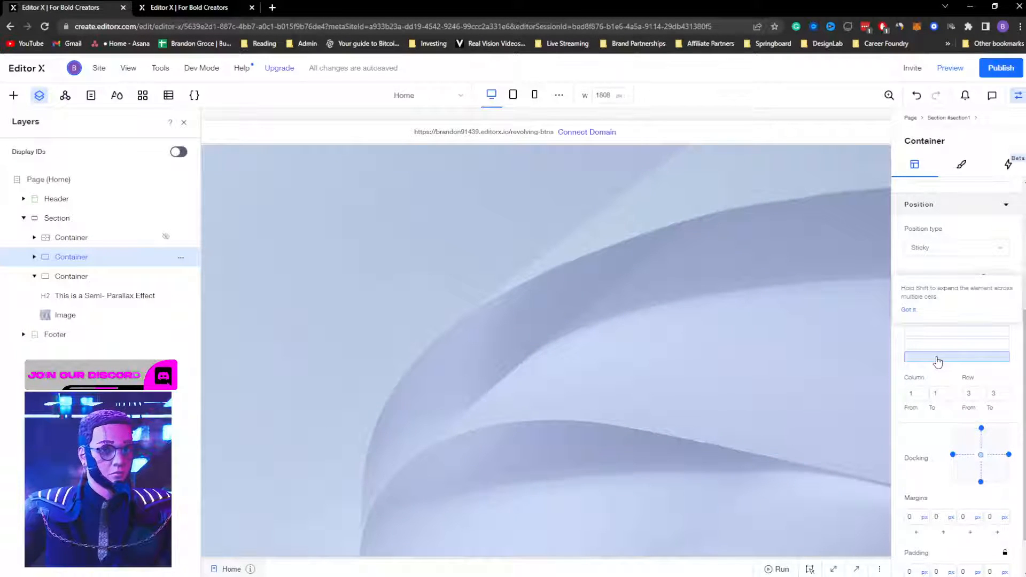
pyautogui.scroll(-1, 900, 385)
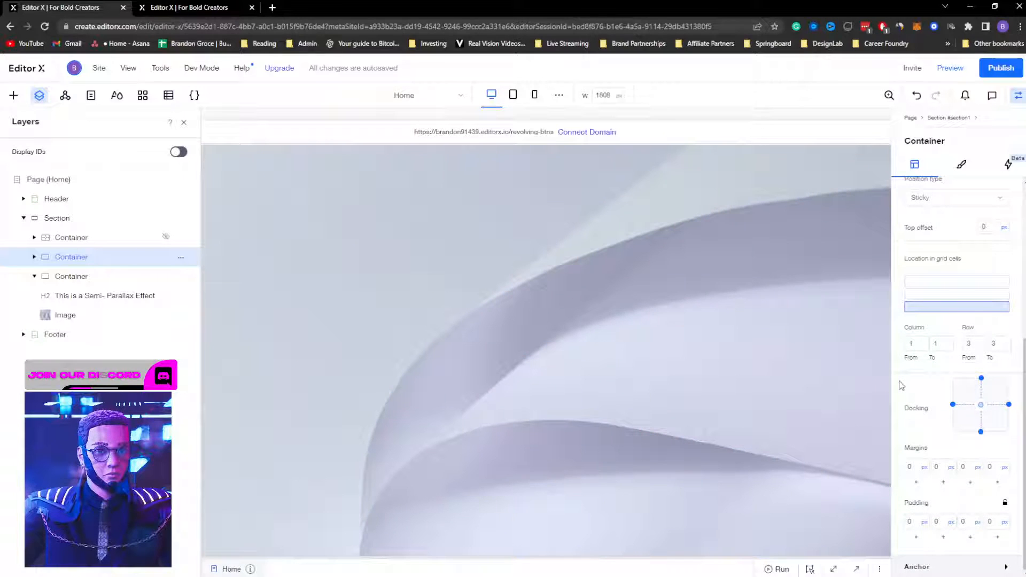
pyautogui.scroll(5, 902, 385)
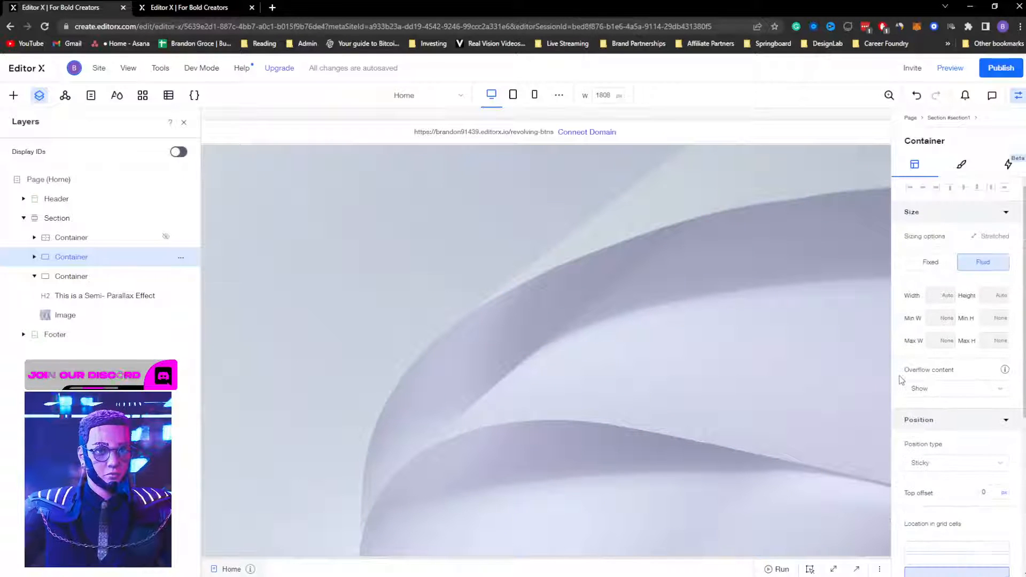
pyautogui.click(119, 276)
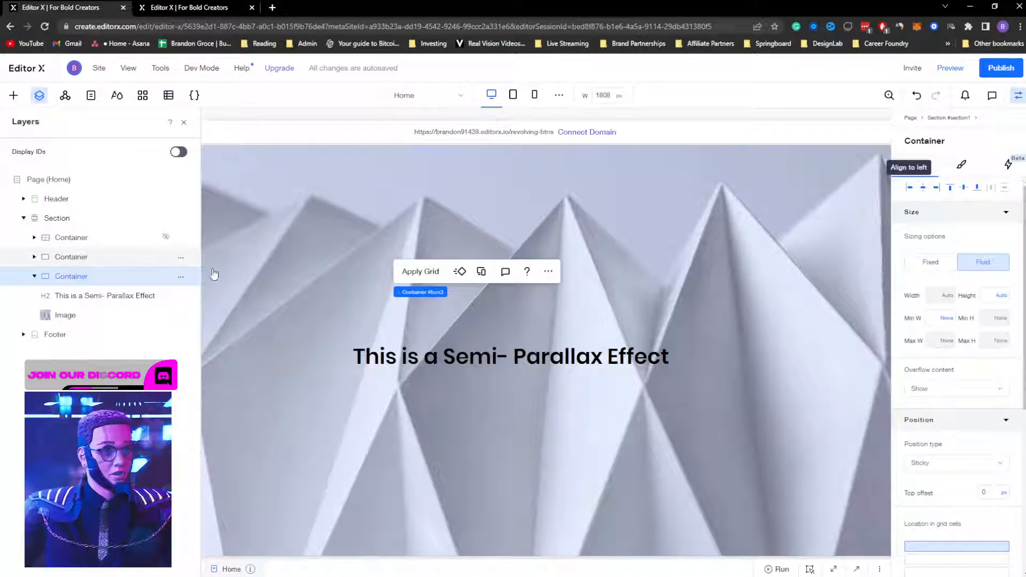
pyautogui.scroll(-2, 898, 362)
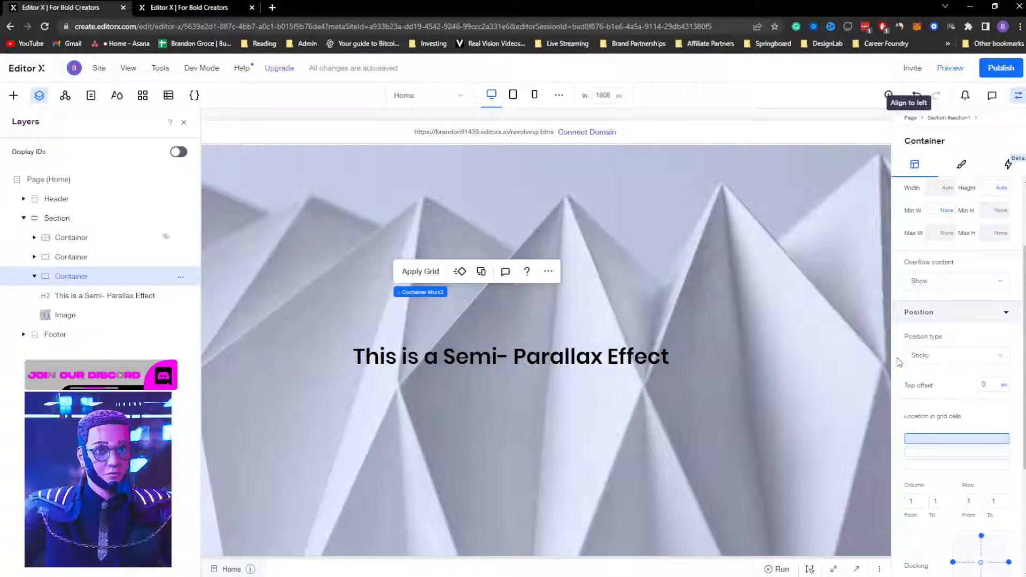
pyautogui.scroll(-1, 897, 362)
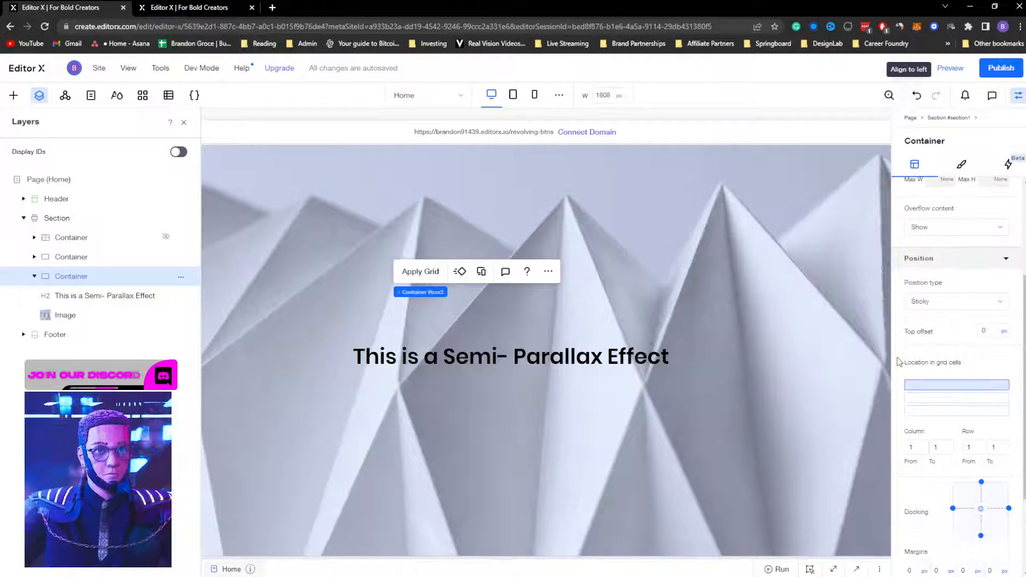
pyautogui.scroll(1, 897, 362)
pyautogui.scroll(1, 898, 363)
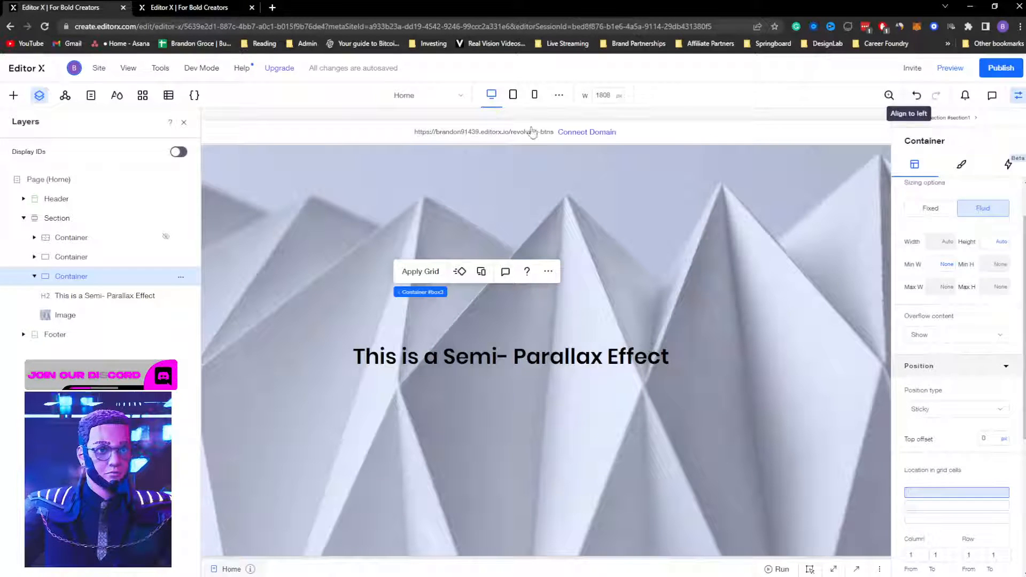
pyautogui.hotkey('ctrl', 'Tab')
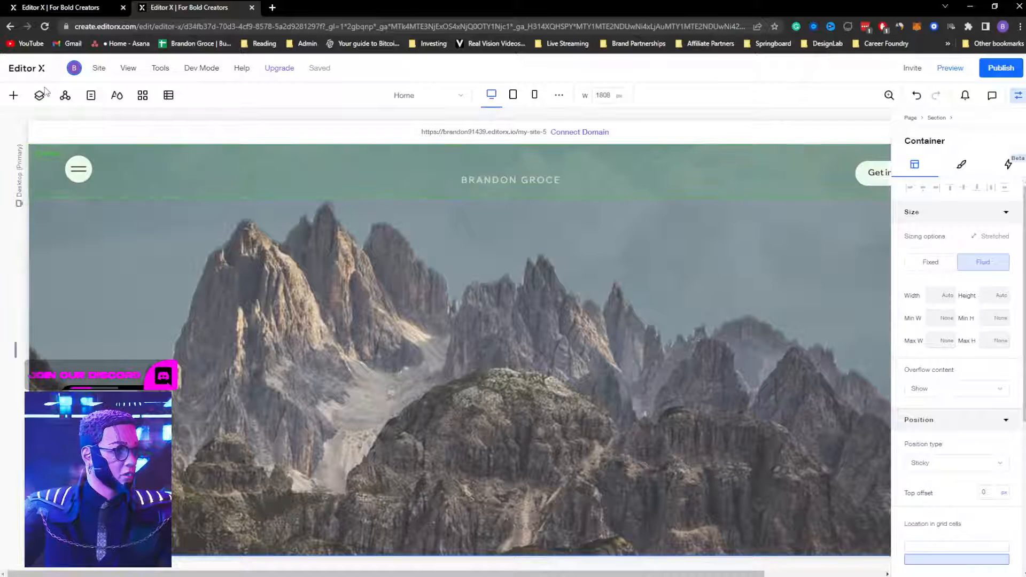
# Step: Rename the Section's second Container layer to 'background' in the Layers panel
pyautogui.click(46, 96)
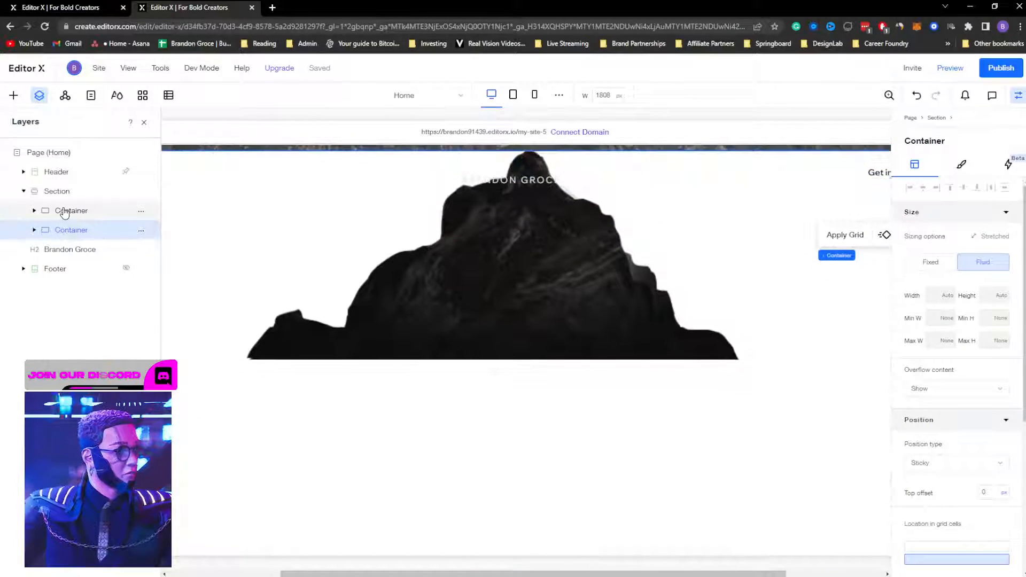
pyautogui.click(64, 211)
pyautogui.click(73, 230)
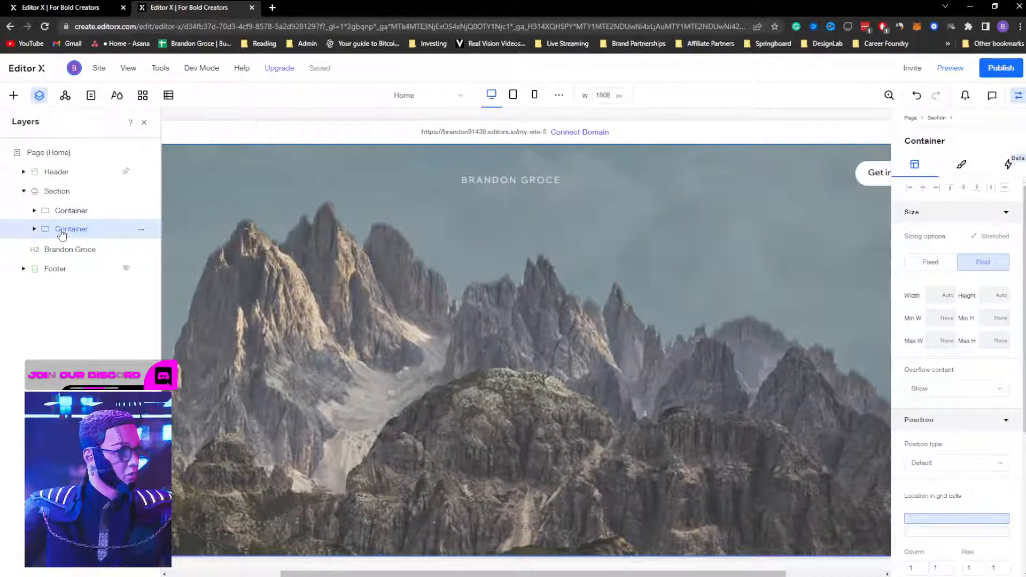
pyautogui.doubleClick(75, 232)
pyautogui.write('background')
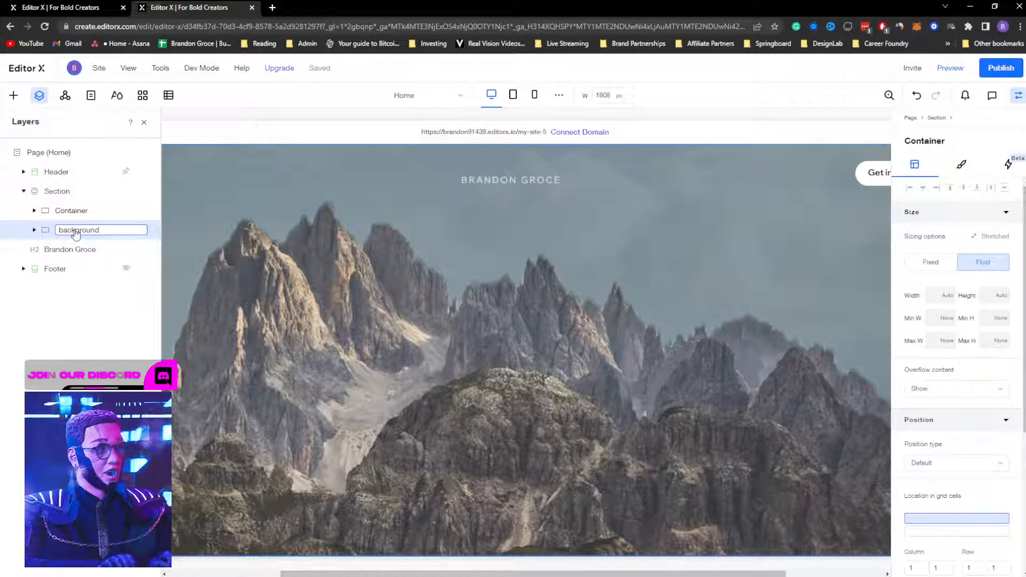
pyautogui.press('Return')
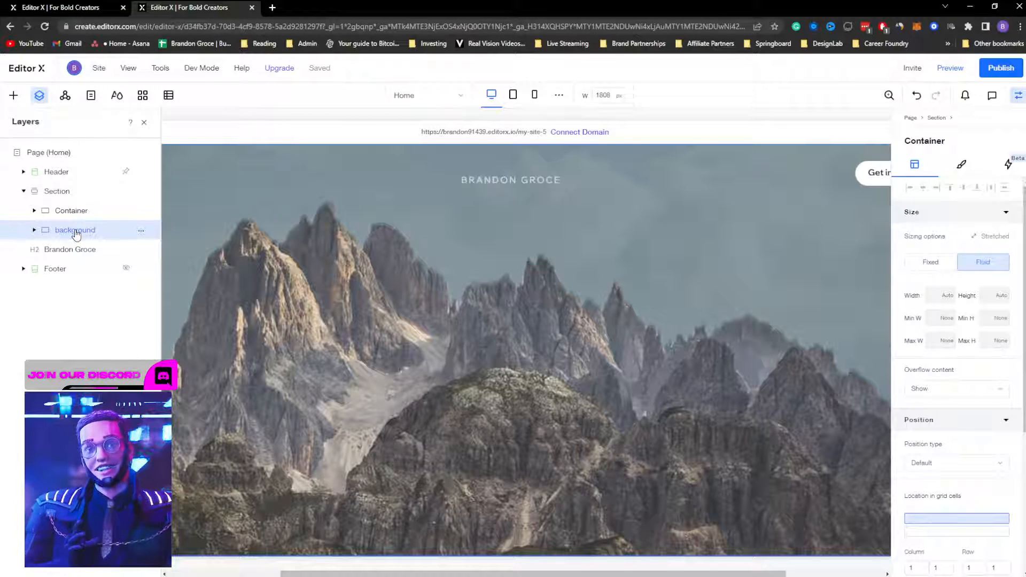
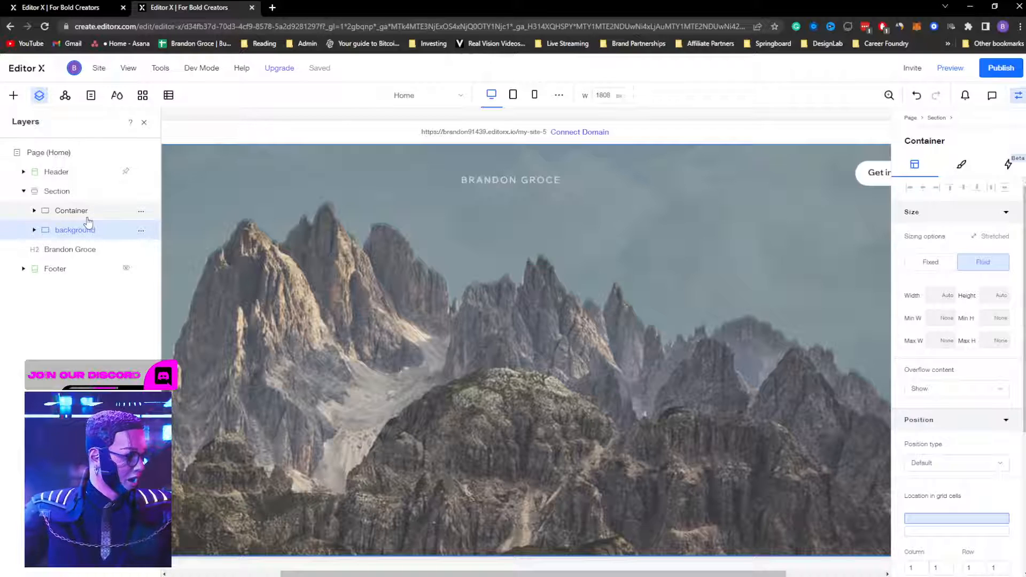
# Step: Check the page in preview while scrolling, then return to the editor
pyautogui.click(85, 216)
pyautogui.click(81, 231)
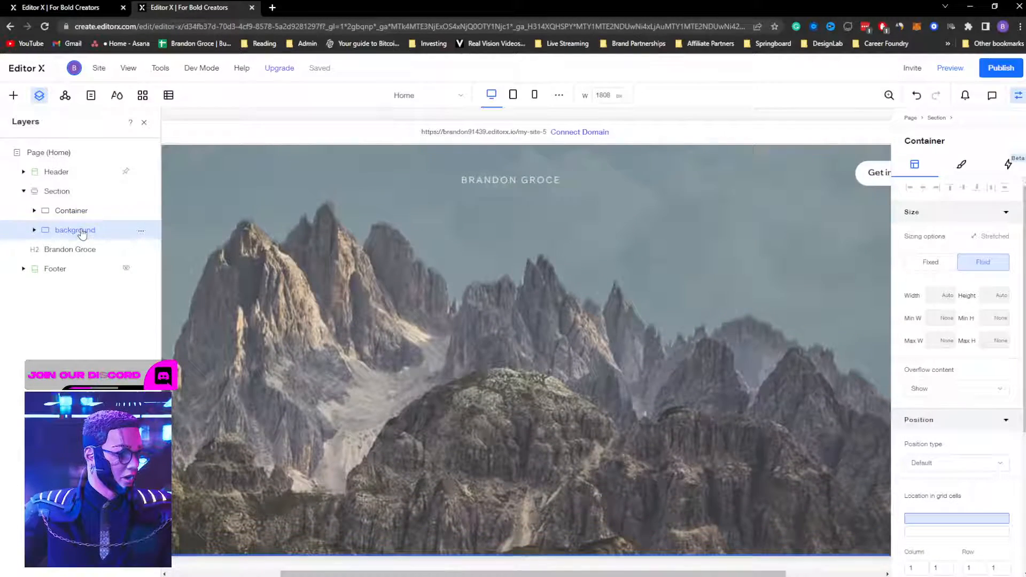
pyautogui.click(956, 68)
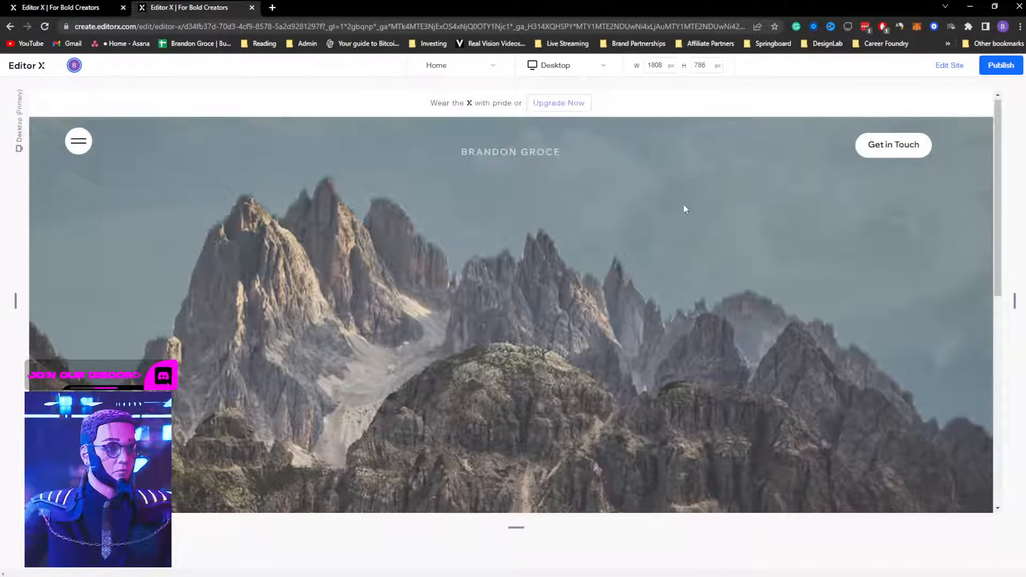
pyautogui.scroll(-3, 700, 226)
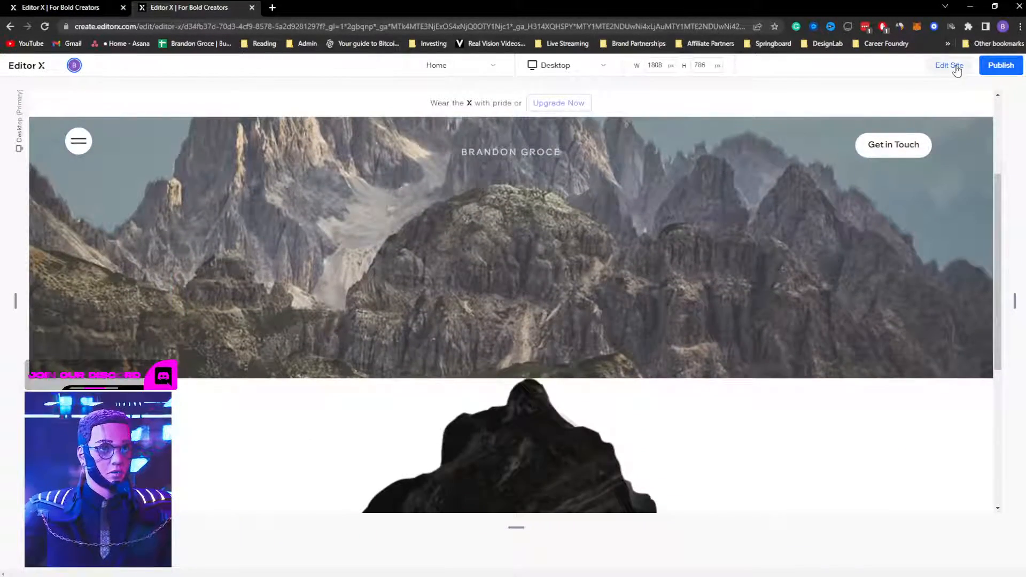
pyautogui.click(953, 66)
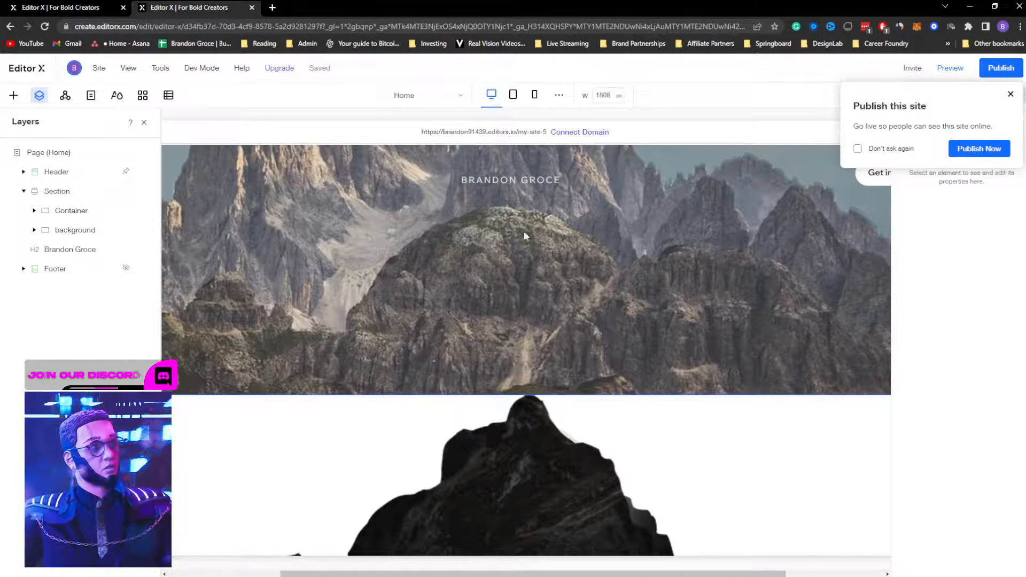
# Step: Make the Container sticky and stretch it across both grid rows
pyautogui.click(492, 282)
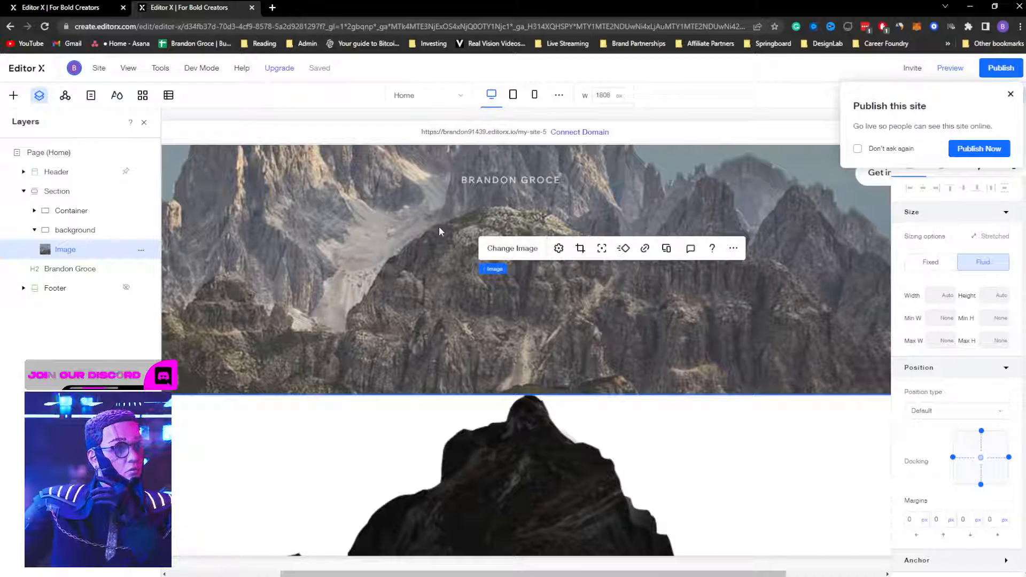
pyautogui.click(86, 215)
pyautogui.click(955, 464)
pyautogui.click(968, 494)
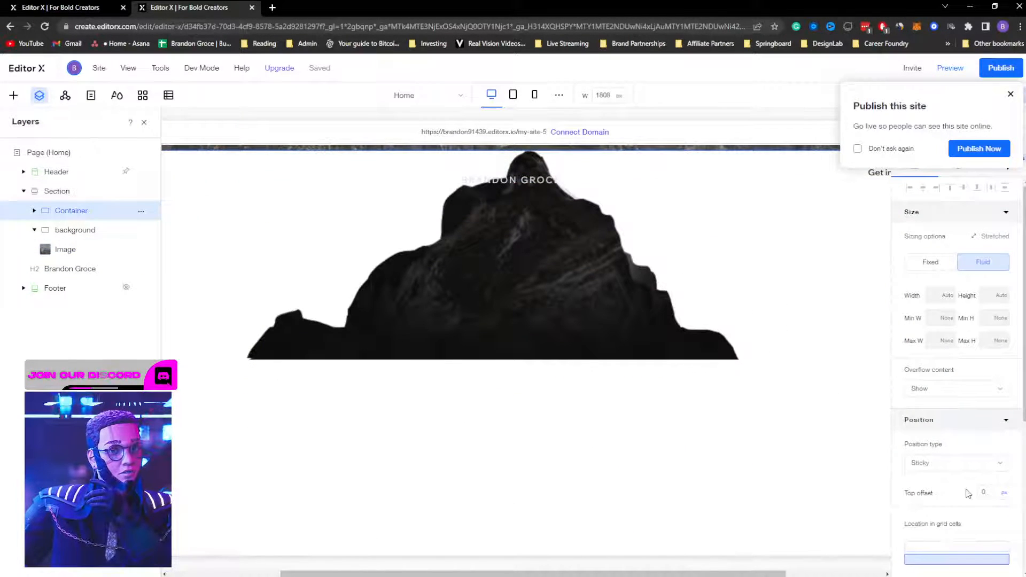
pyautogui.scroll(-1, 965, 496)
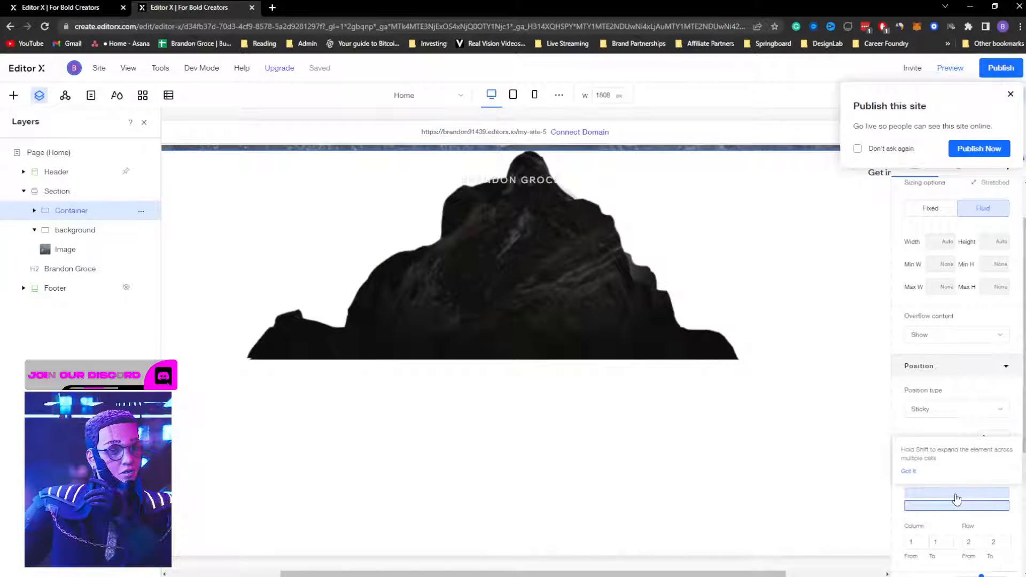
pyautogui.keyDown('shift'); pyautogui.click(956, 498); pyautogui.keyUp('shift')
# Step: Inspect the Semi-Parallax reference site's image layer and third Container, then go back to the mountain site
pyautogui.click(89, 10)
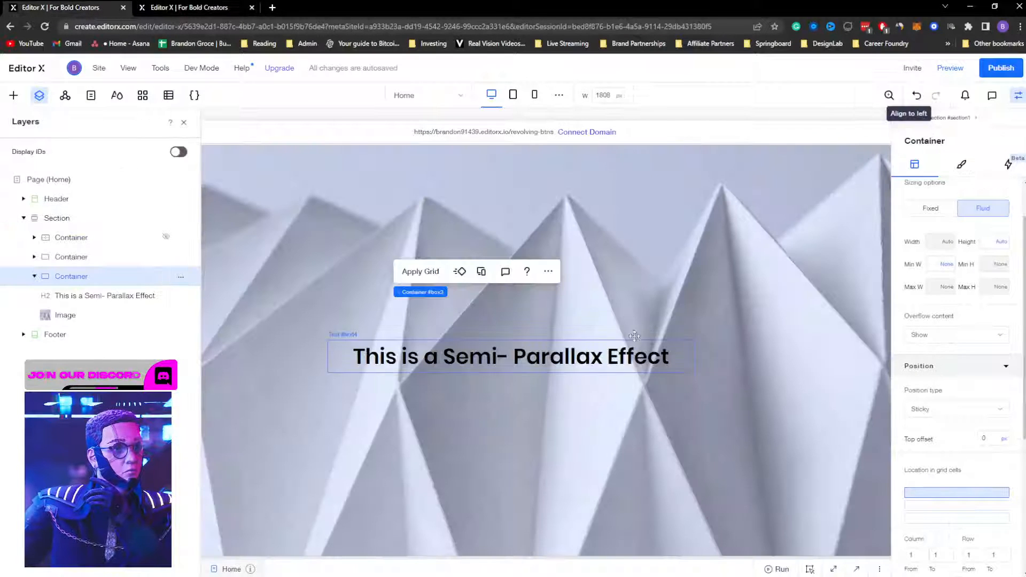
pyautogui.scroll(-5, 642, 334)
pyautogui.click(735, 346)
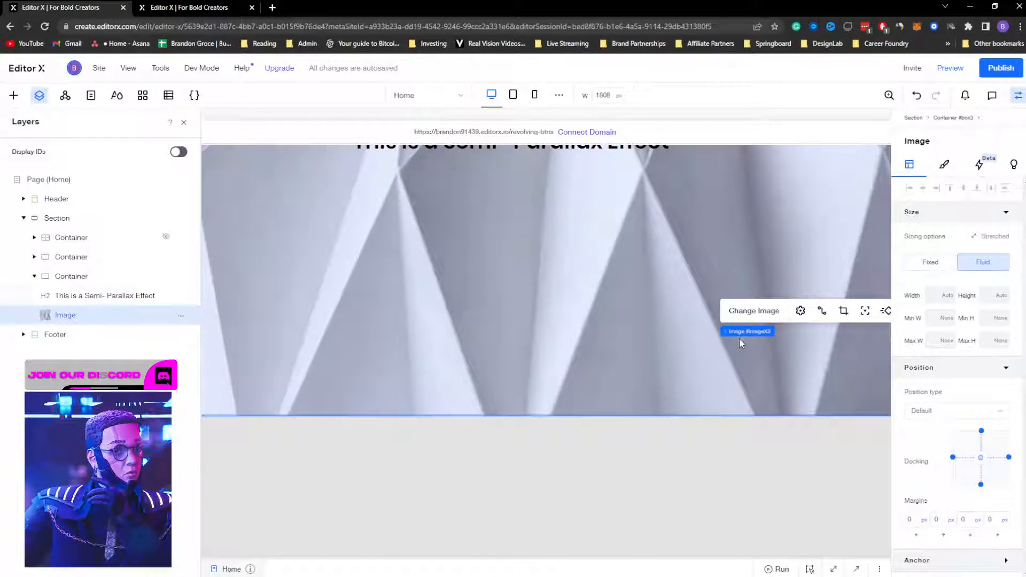
pyautogui.click(53, 276)
pyautogui.scroll(4, 300, 308)
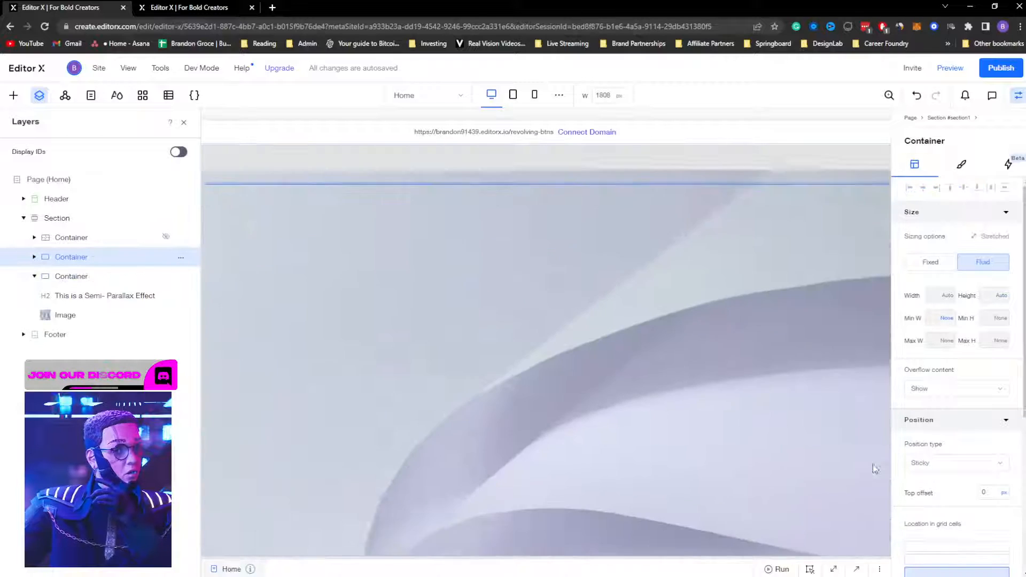
pyautogui.click(183, 8)
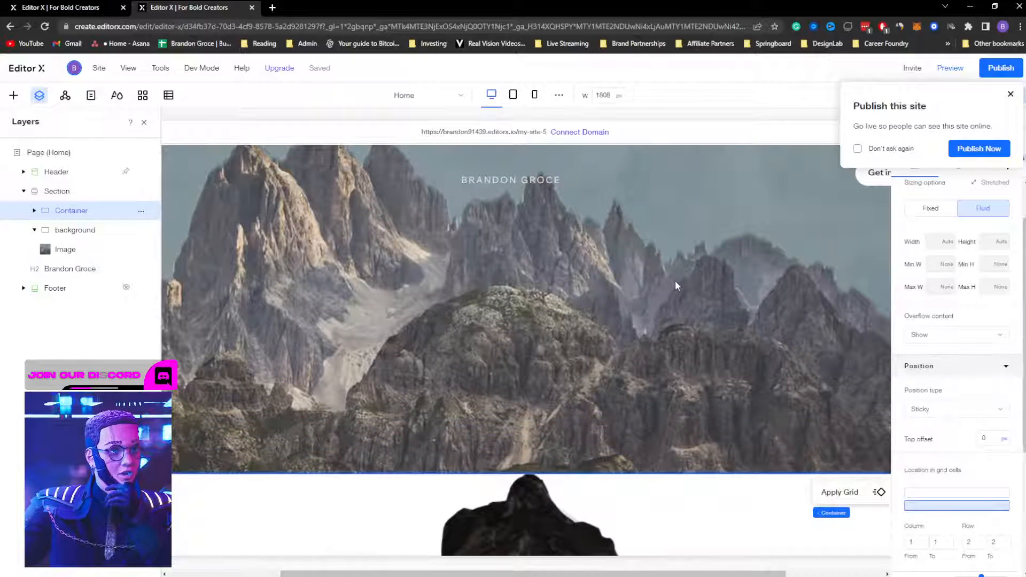
# Step: Set the background container's position type to Sticky
pyautogui.click(739, 305)
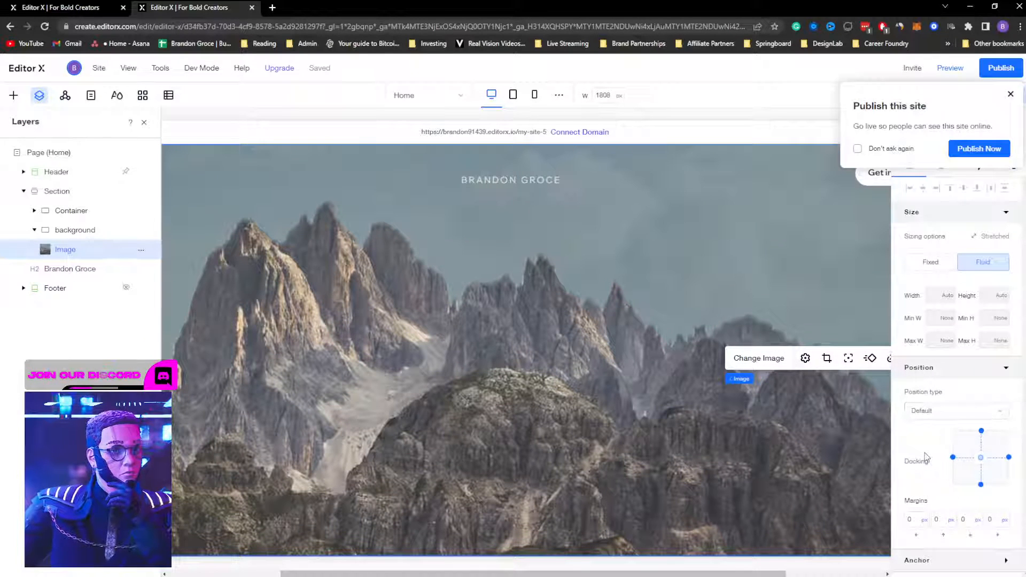
pyautogui.click(81, 235)
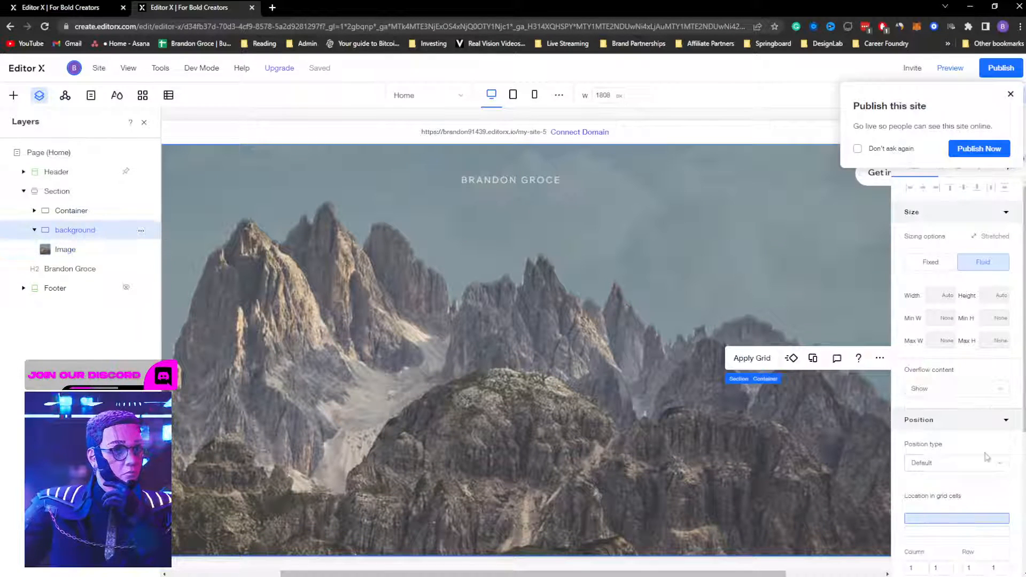
pyautogui.click(946, 469)
pyautogui.click(935, 482)
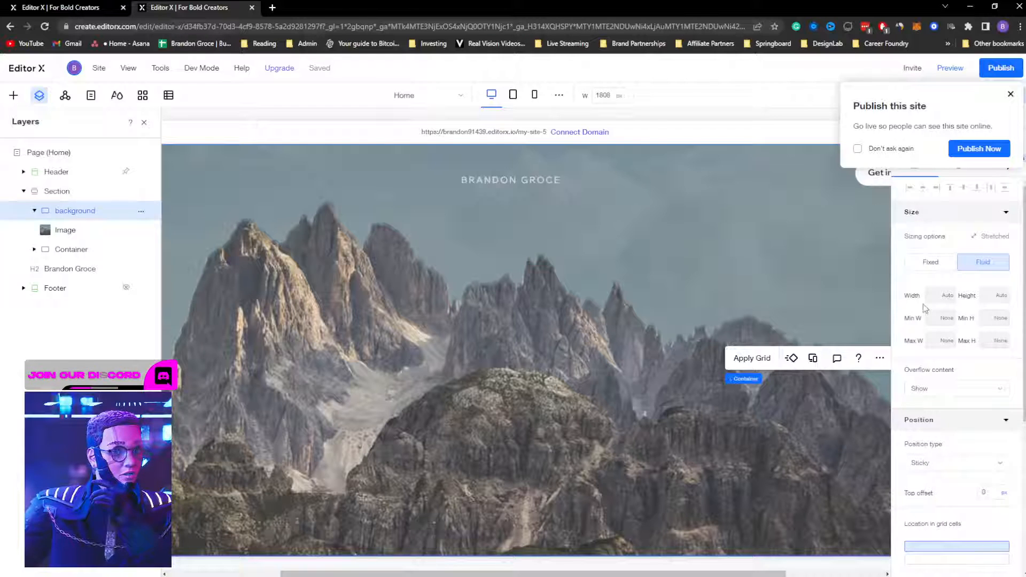
# Step: Preview the page to test the scrolling, then dismiss the publish prompt
pyautogui.click(954, 69)
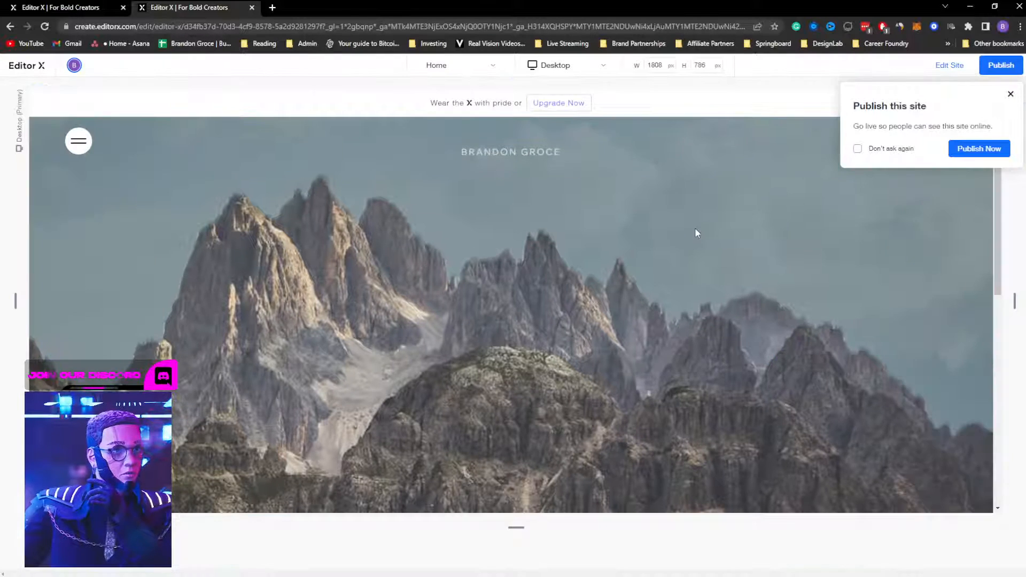
pyautogui.scroll(-3, 696, 233)
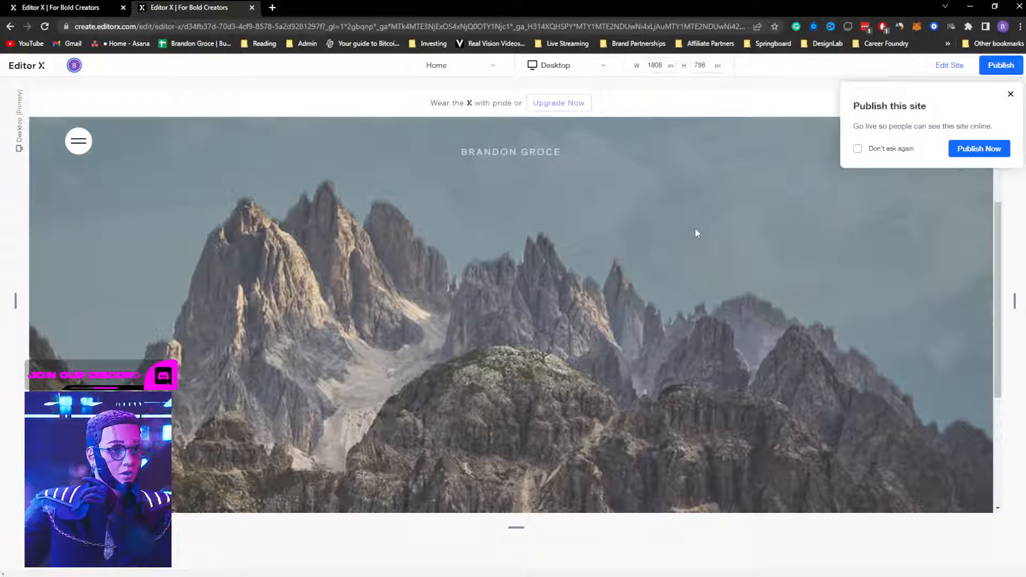
pyautogui.scroll(5, 704, 182)
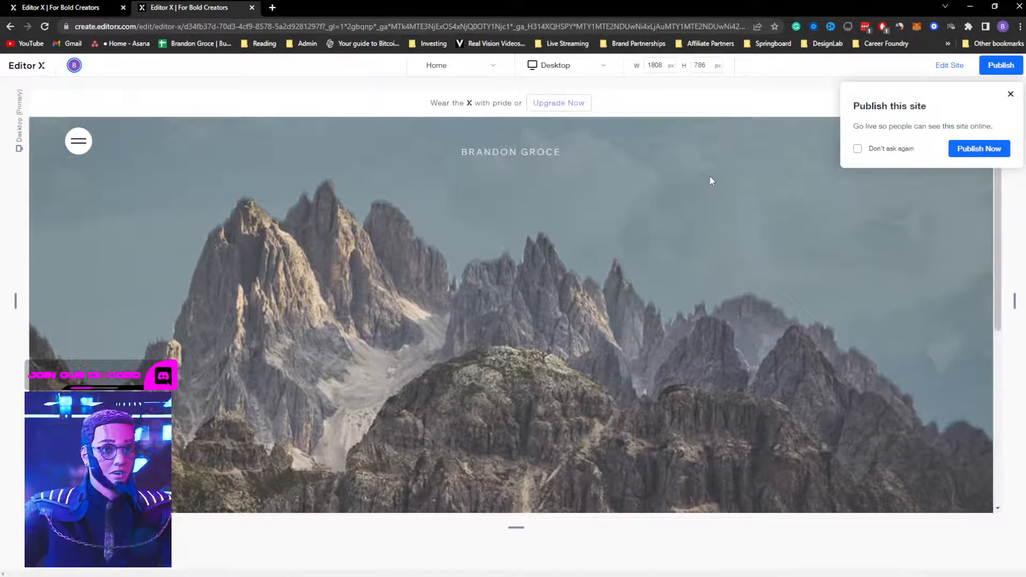
pyautogui.click(1009, 95)
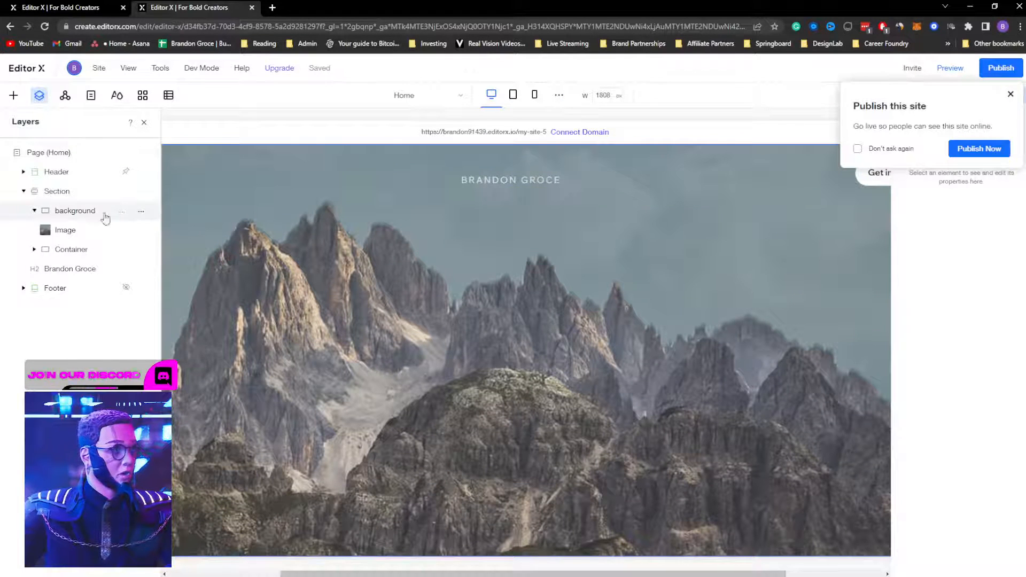
# Step: Move the background layer below Container in the layer order and preview again
pyautogui.click(34, 211)
pyautogui.moveTo(68, 211); pyautogui.dragTo(69, 227)
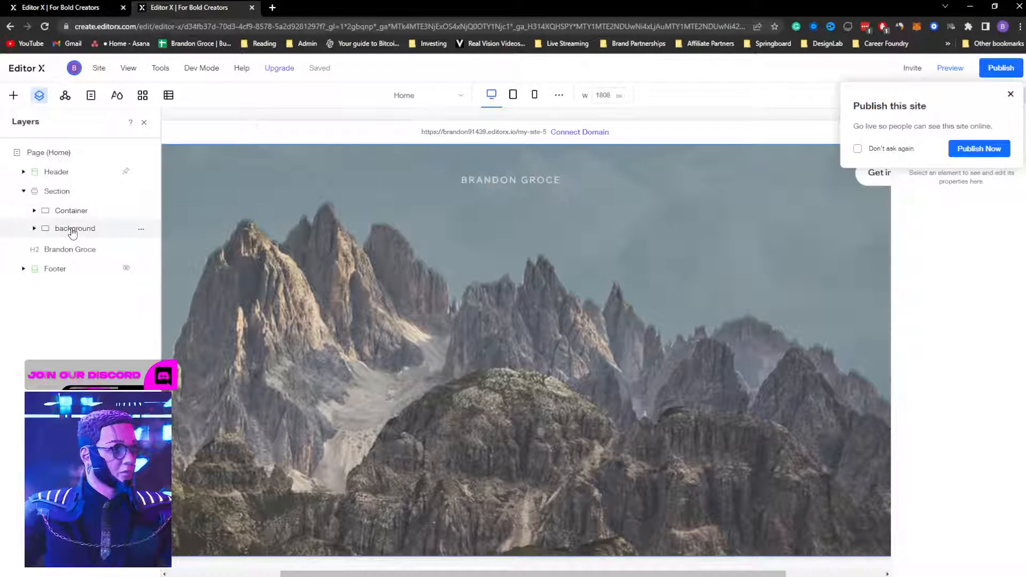
pyautogui.click(1010, 94)
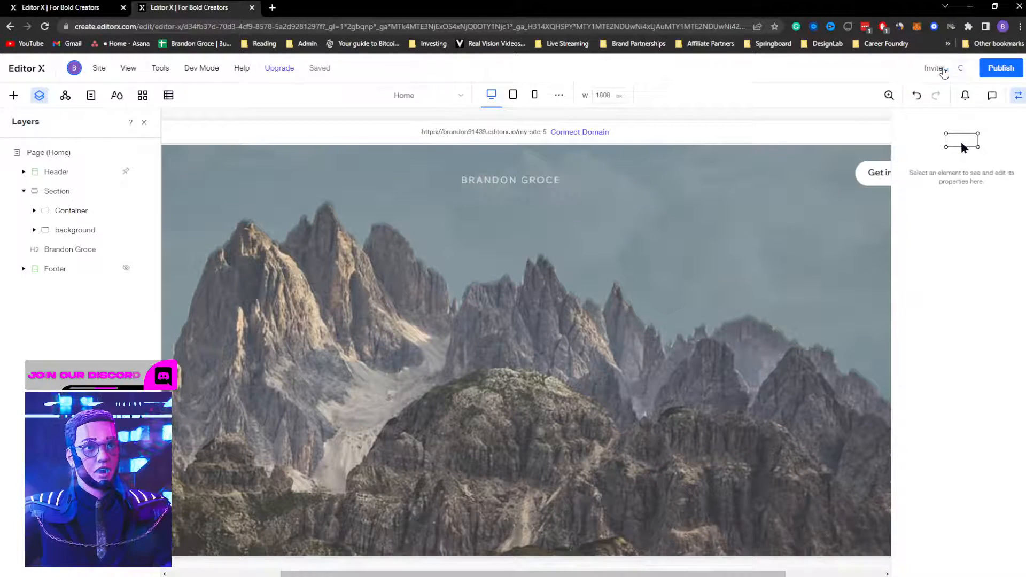
pyautogui.click(944, 70)
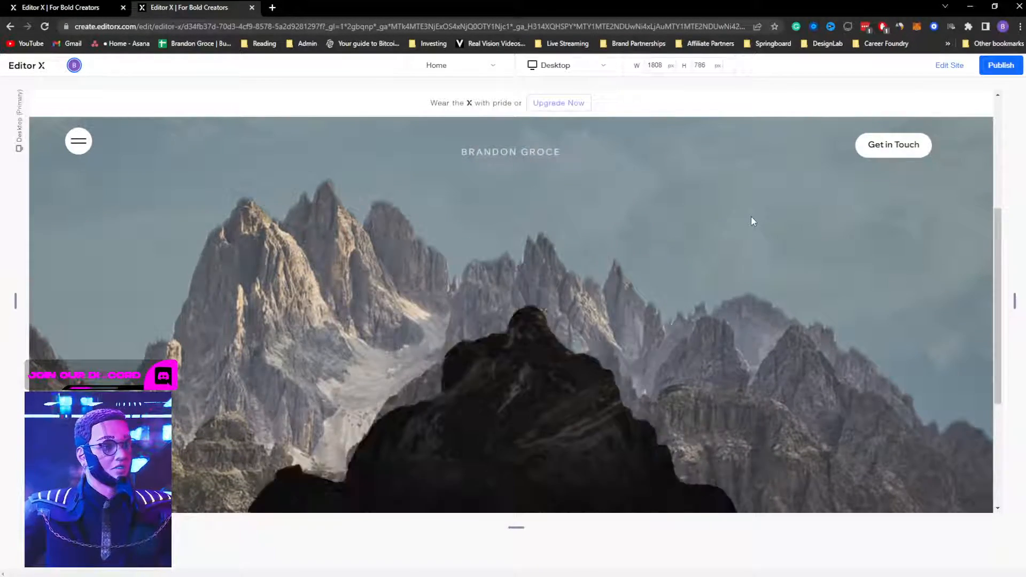
pyautogui.click(955, 66)
pyautogui.click(67, 251)
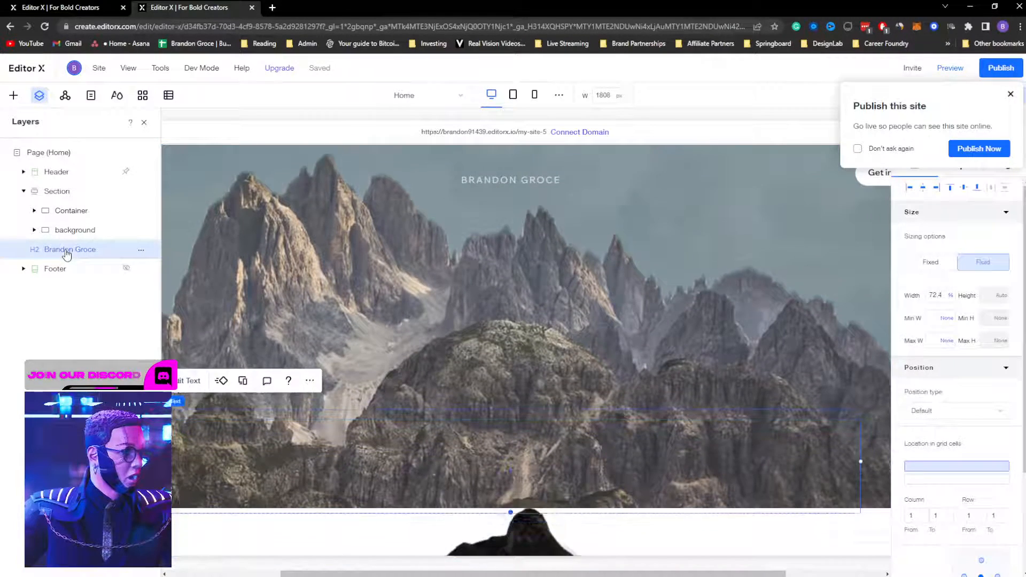
pyautogui.moveTo(67, 254); pyautogui.dragTo(69, 234)
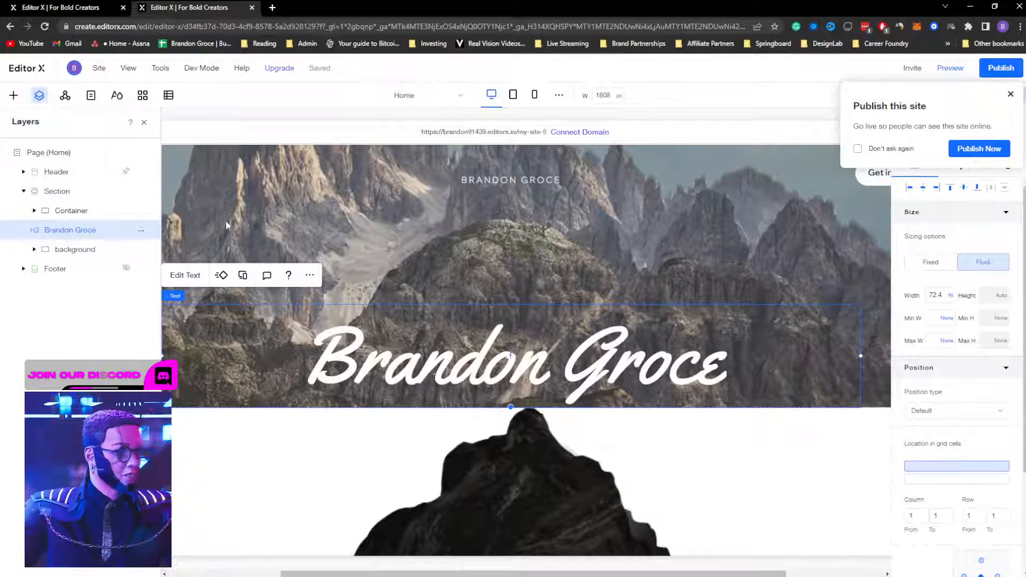
pyautogui.click(950, 68)
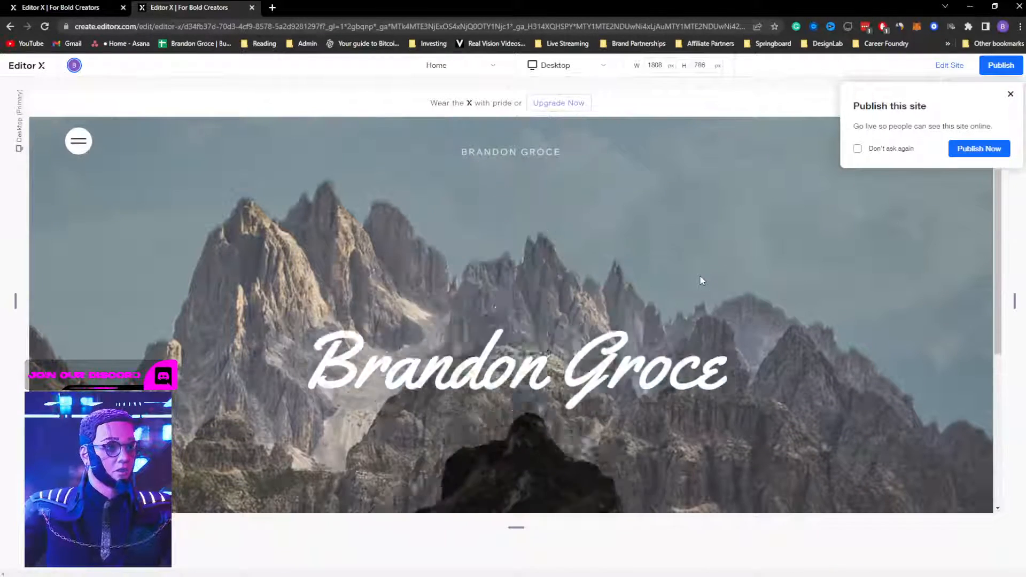
pyautogui.click(1010, 94)
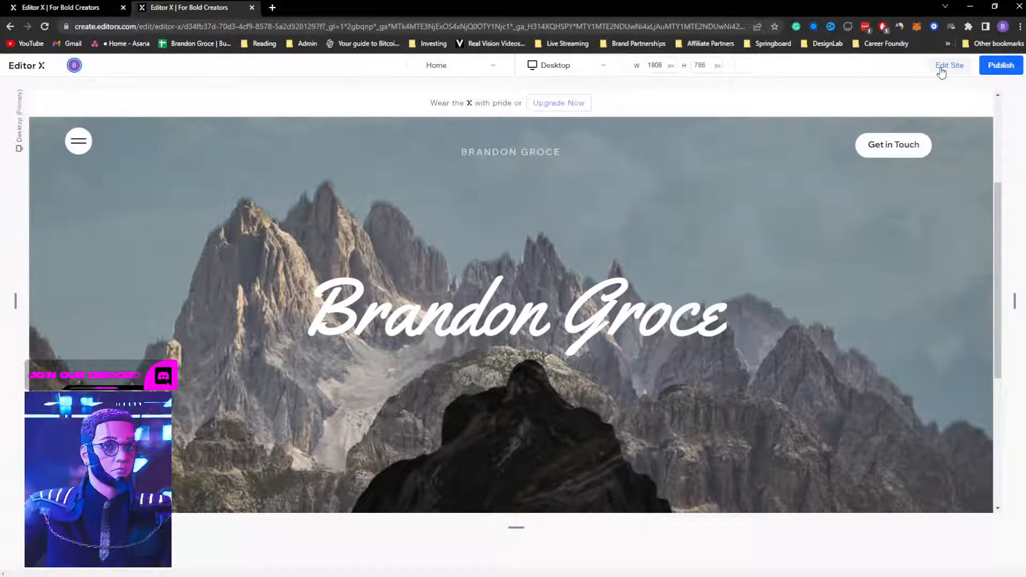
pyautogui.click(942, 72)
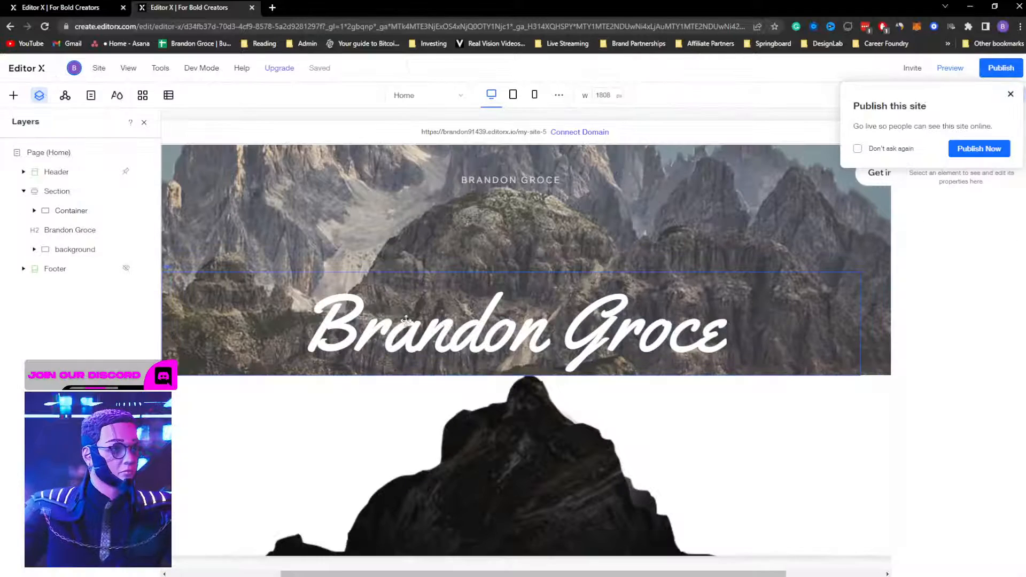
pyautogui.click(63, 233)
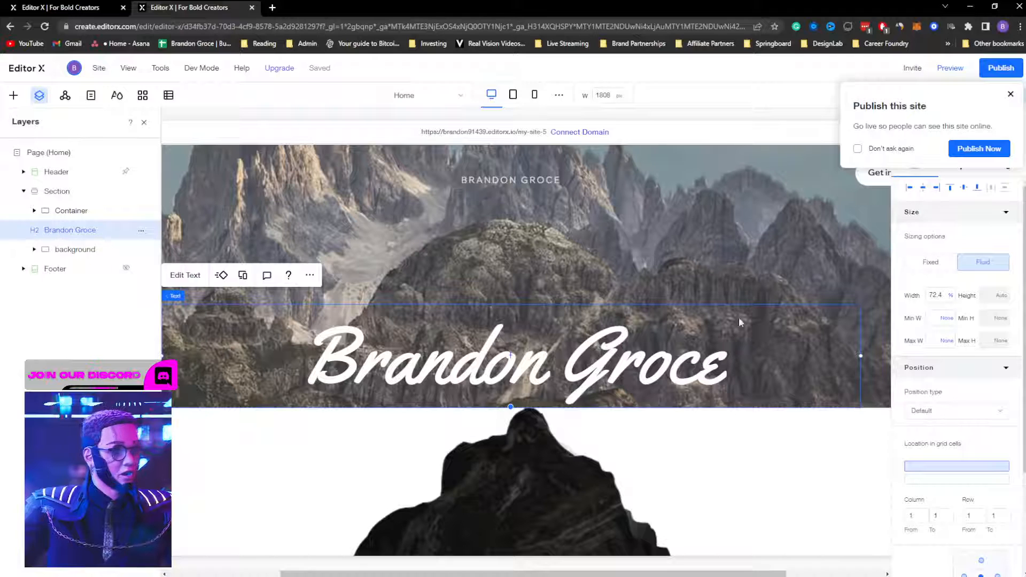
pyautogui.click(928, 412)
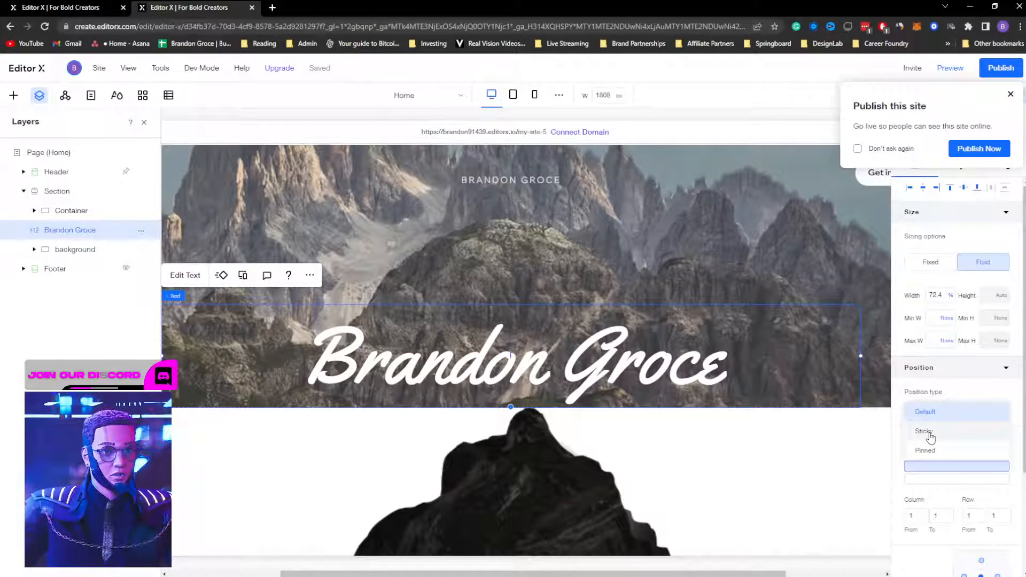
pyautogui.click(930, 433)
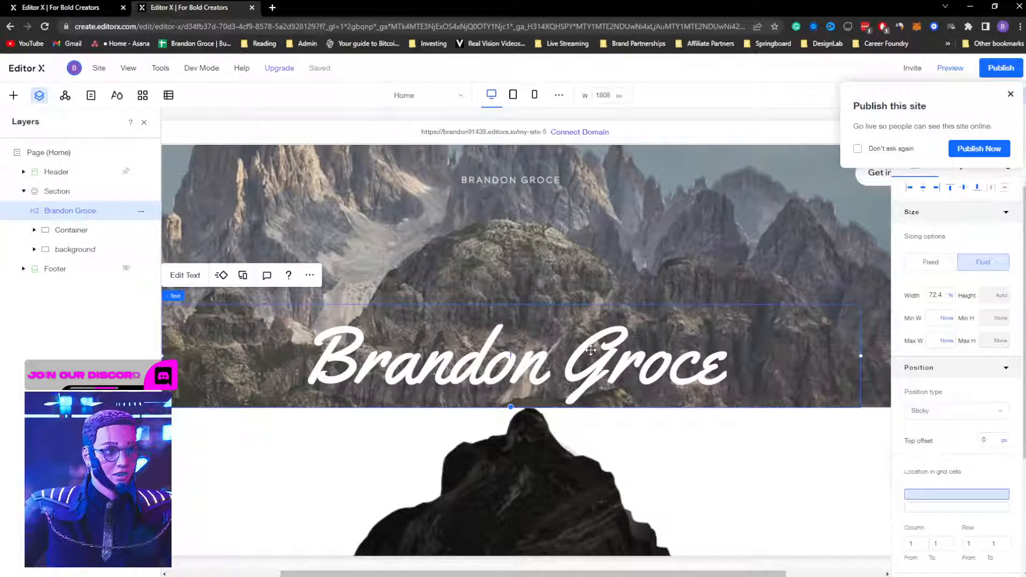
pyautogui.moveTo(571, 345); pyautogui.dragTo(568, 239)
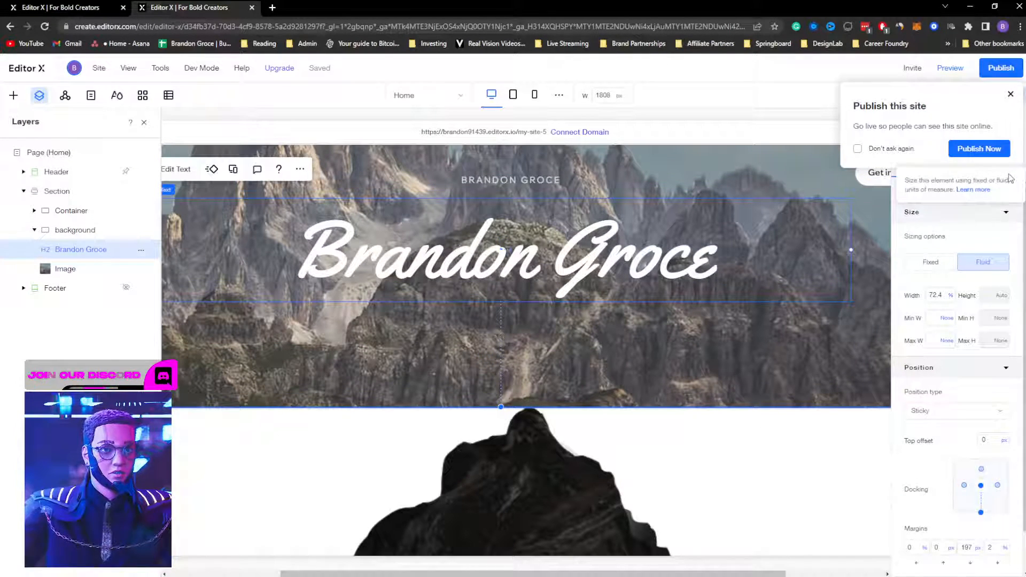
# Step: Centre the title vertically within its container
pyautogui.click(1008, 98)
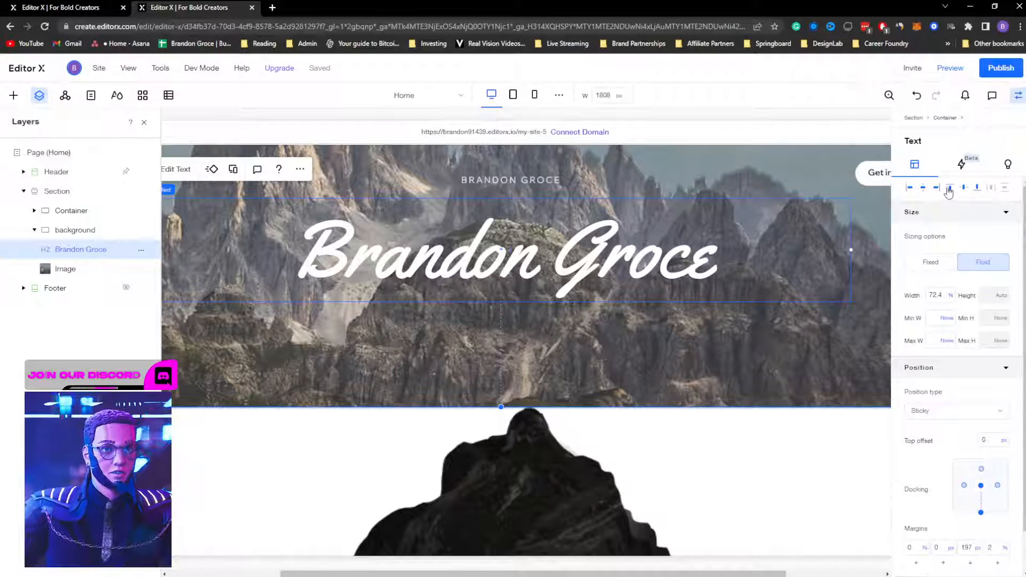
pyautogui.click(963, 189)
pyautogui.scroll(3, 738, 261)
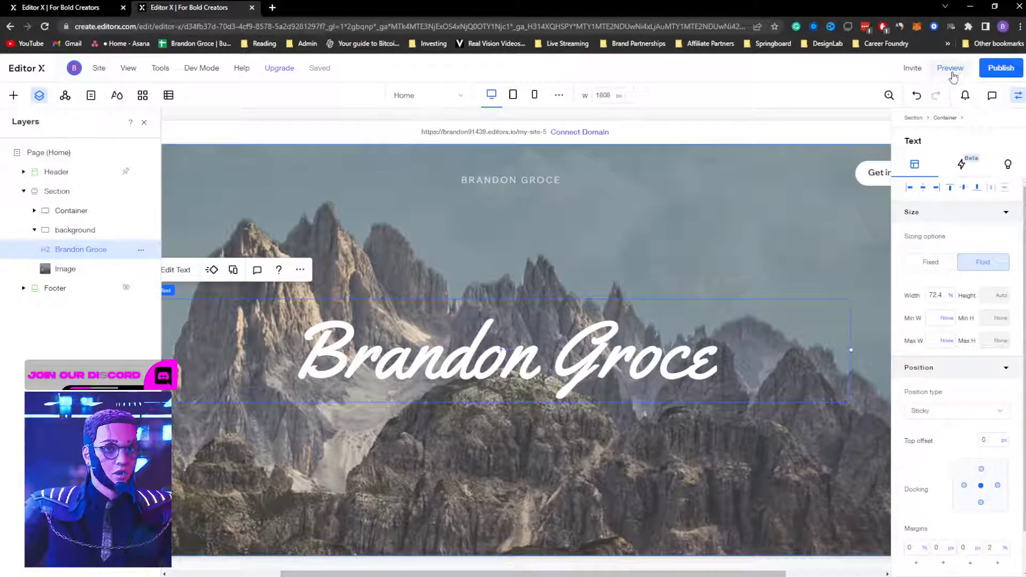
pyautogui.click(952, 70)
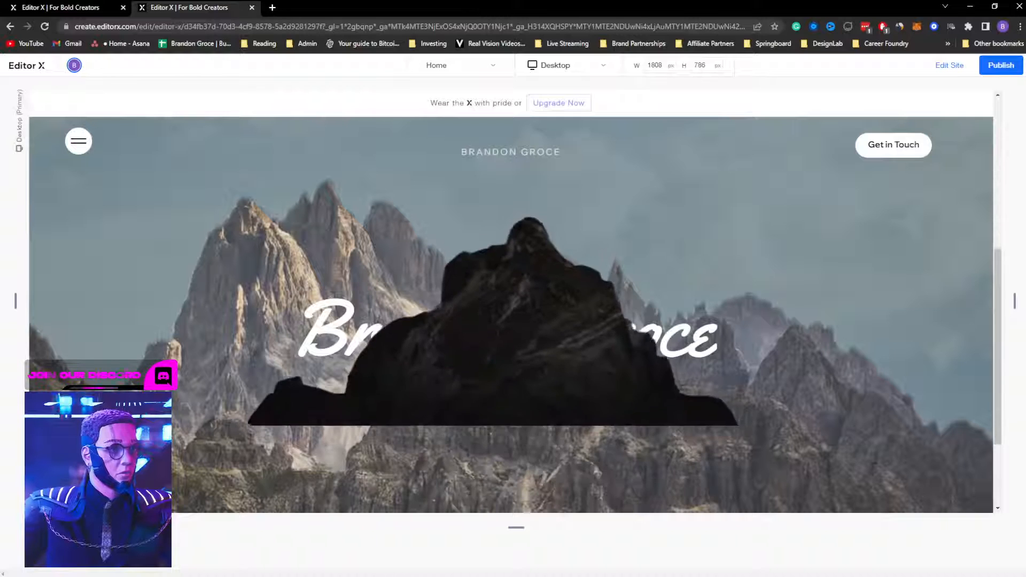
pyautogui.scroll(3, 675, 299)
pyautogui.scroll(-3, 675, 299)
pyautogui.scroll(3, 675, 299)
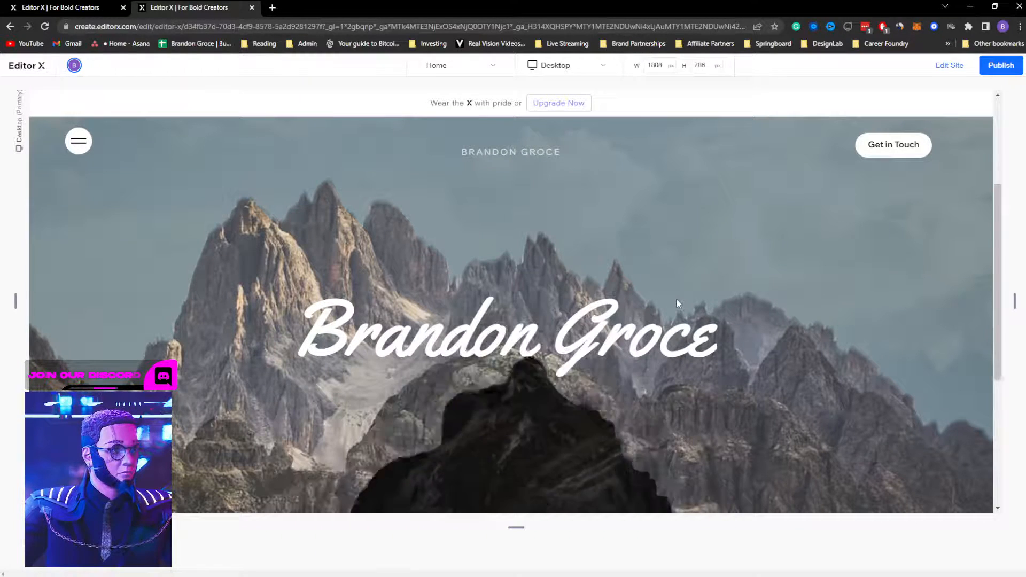
pyautogui.scroll(-3, 681, 293)
pyautogui.scroll(3, 680, 294)
pyautogui.scroll(-3, 681, 294)
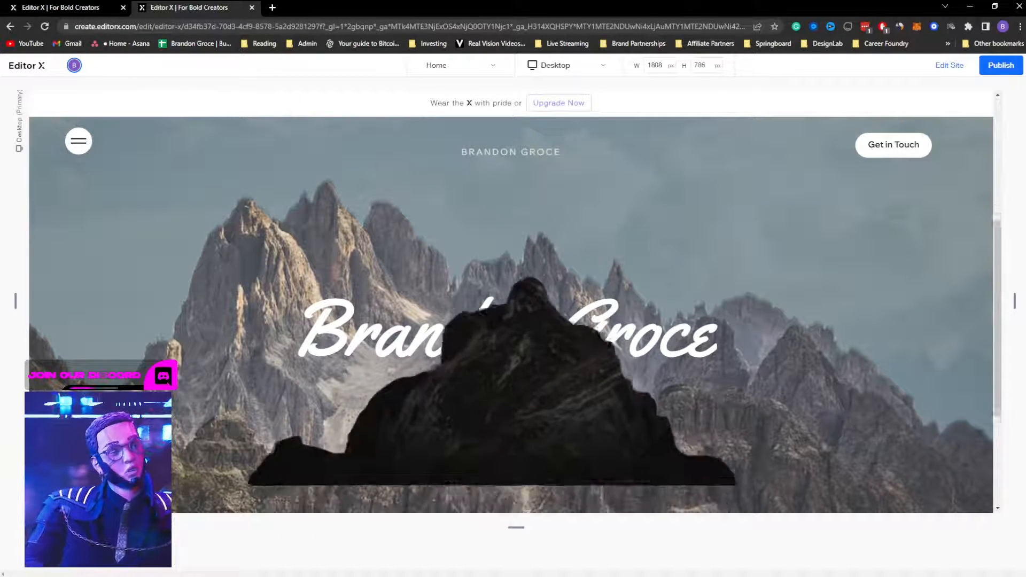
pyautogui.scroll(2, 680, 294)
pyautogui.scroll(-3, 682, 291)
pyautogui.scroll(3, 682, 291)
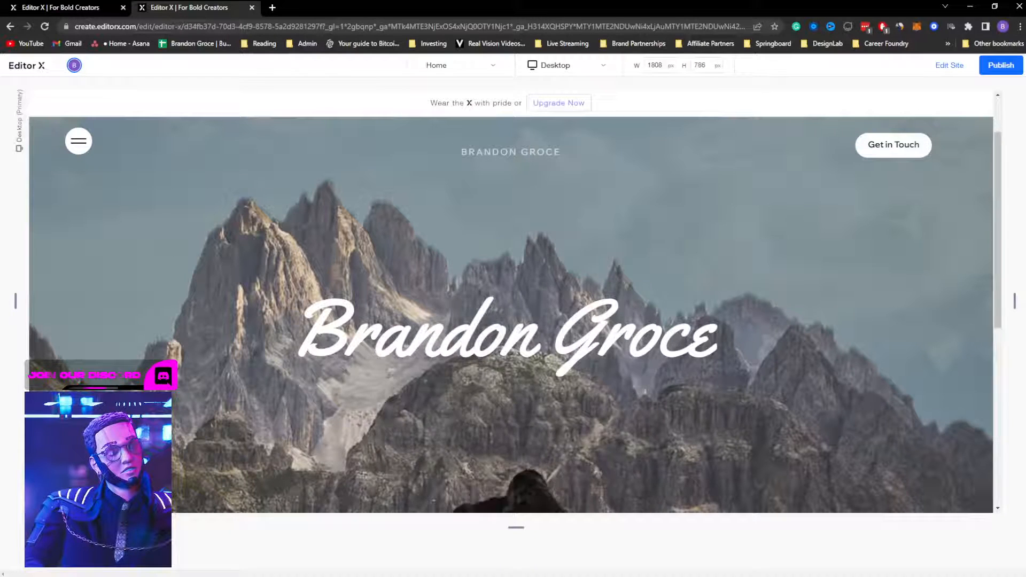
pyautogui.scroll(-3, 681, 290)
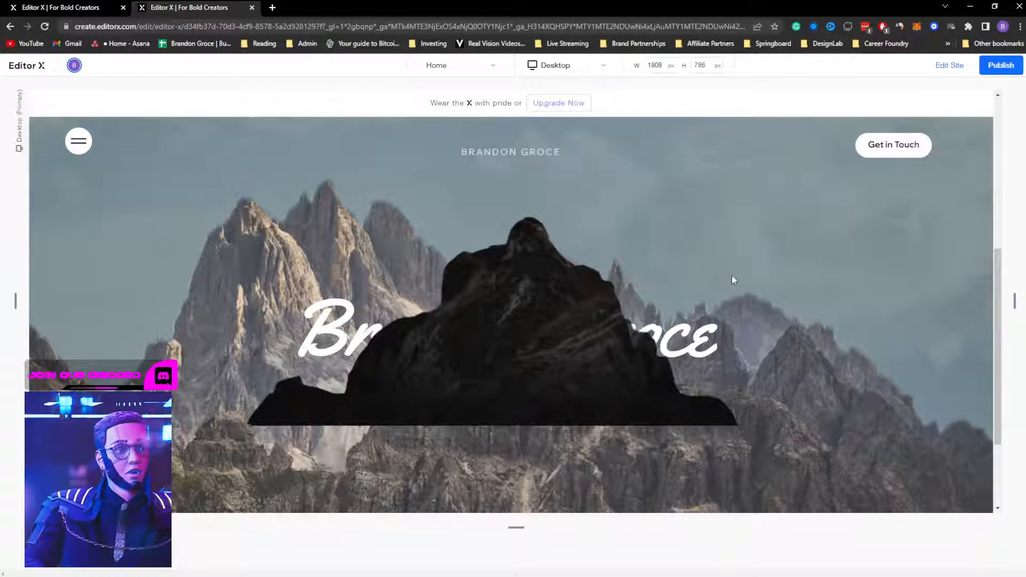
pyautogui.scroll(3, 732, 275)
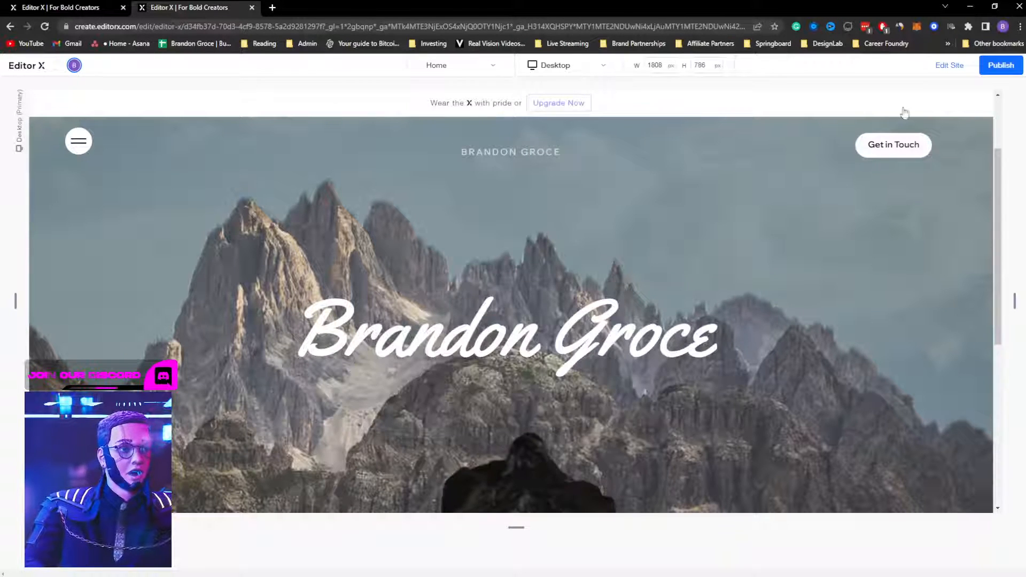
pyautogui.click(949, 65)
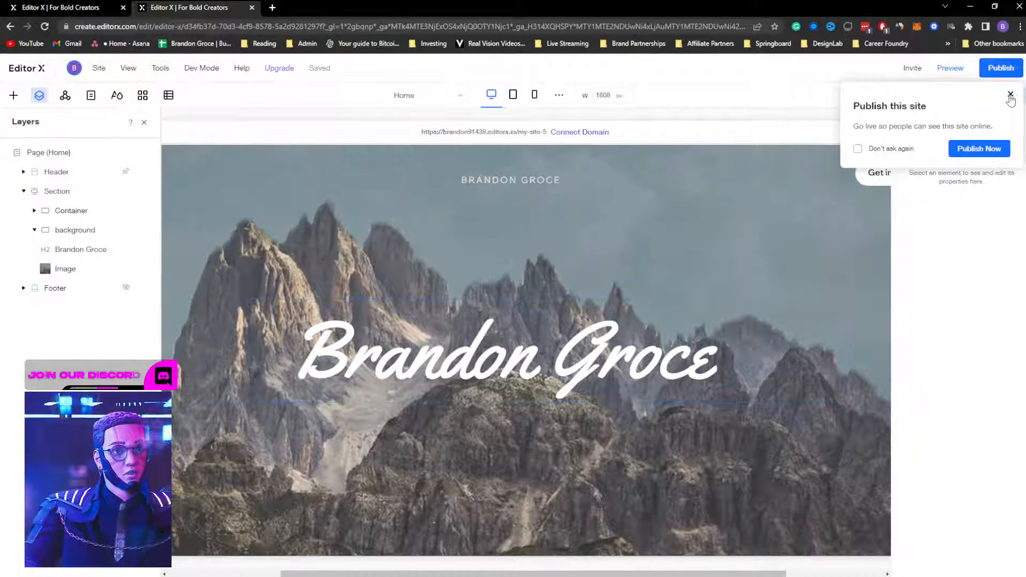
# Step: Inspect the mountain photo, the background container and the cutout container
pyautogui.click(1010, 96)
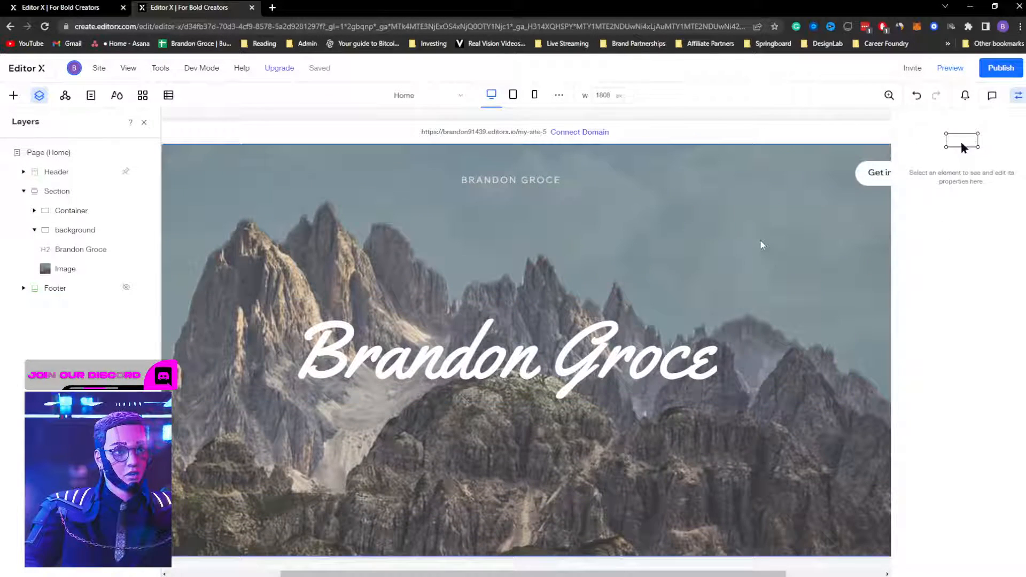
pyautogui.click(759, 239)
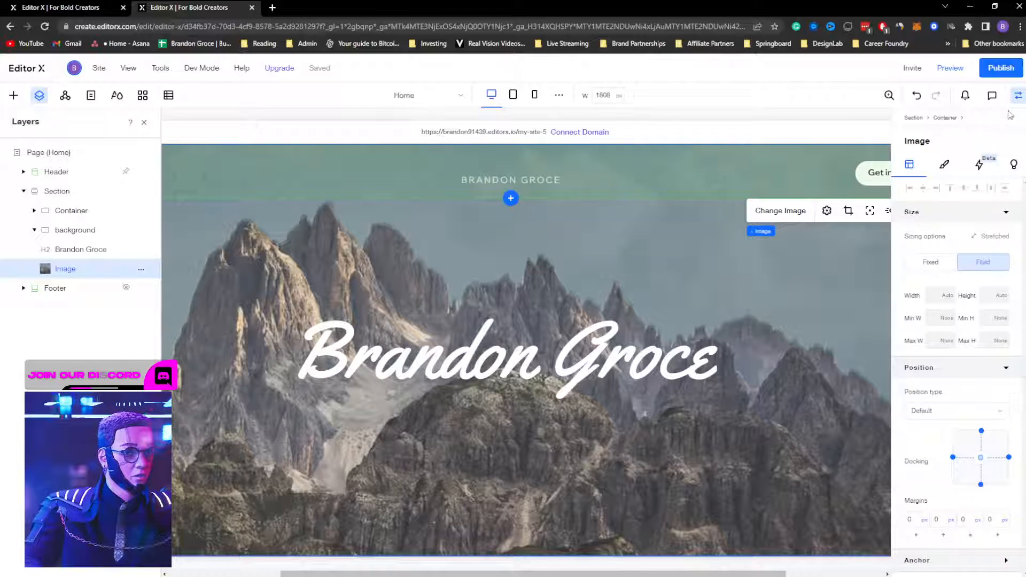
pyautogui.click(1018, 95)
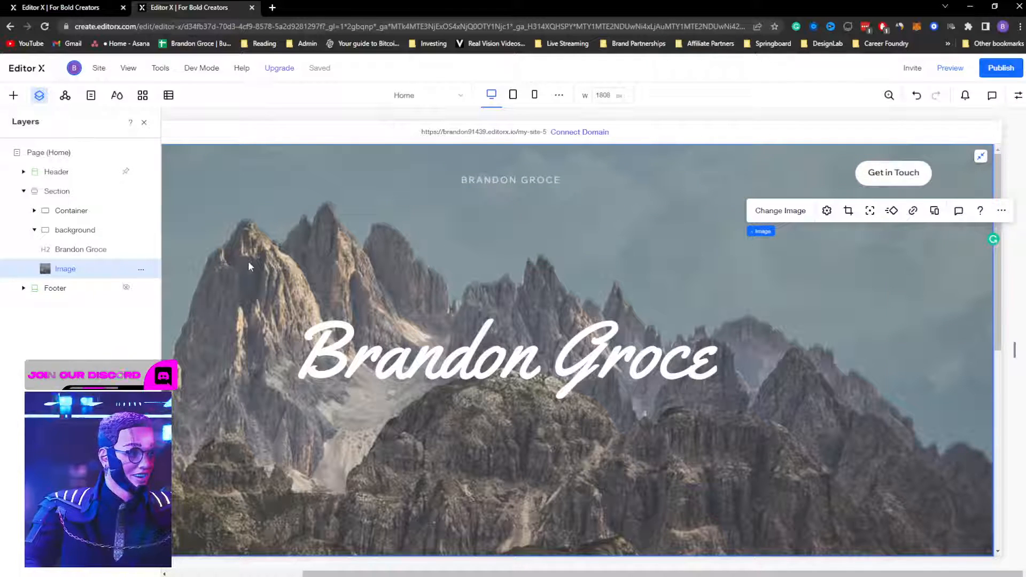
pyautogui.click(74, 231)
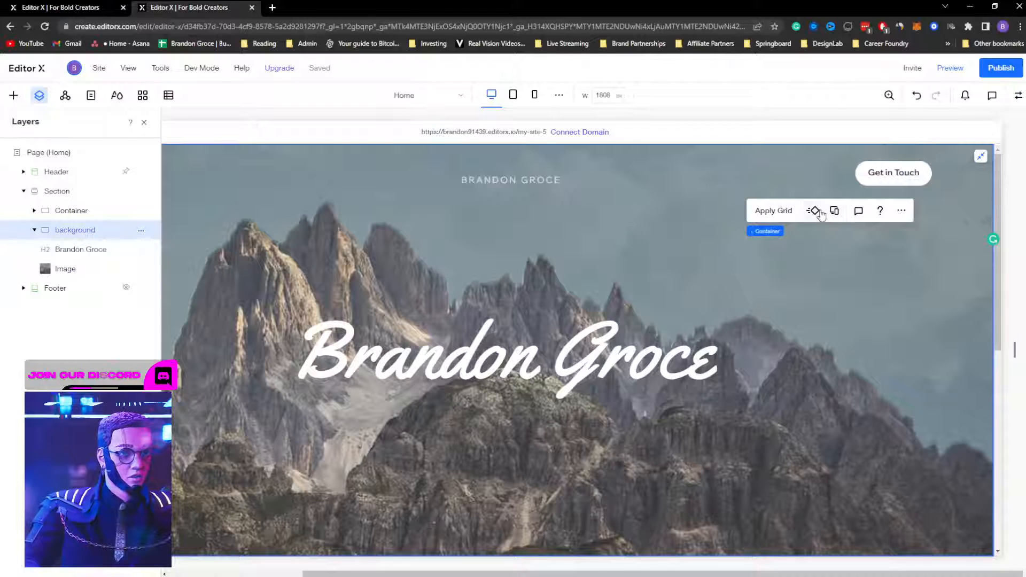
pyautogui.scroll(-5, 347, 305)
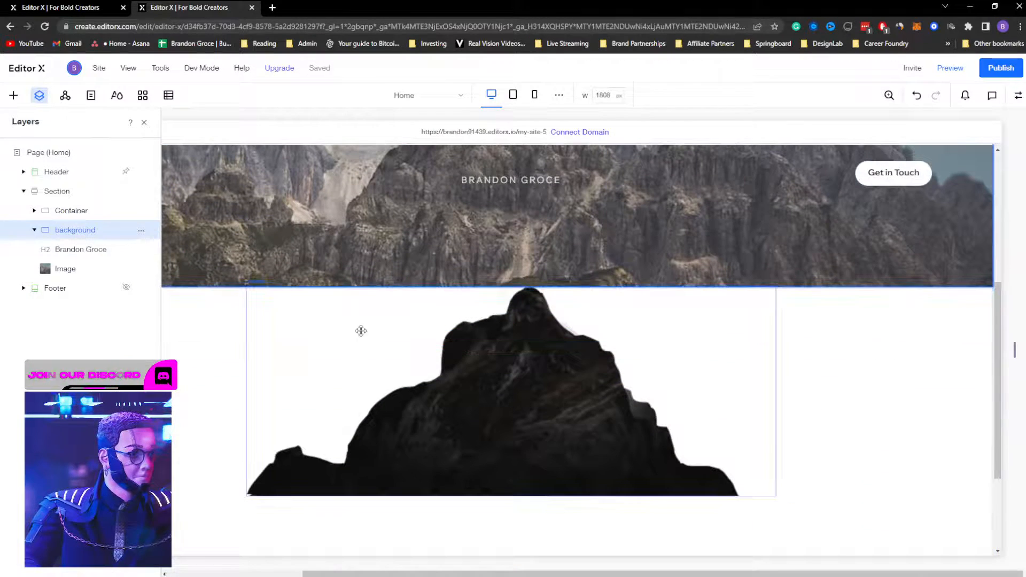
pyautogui.click(227, 358)
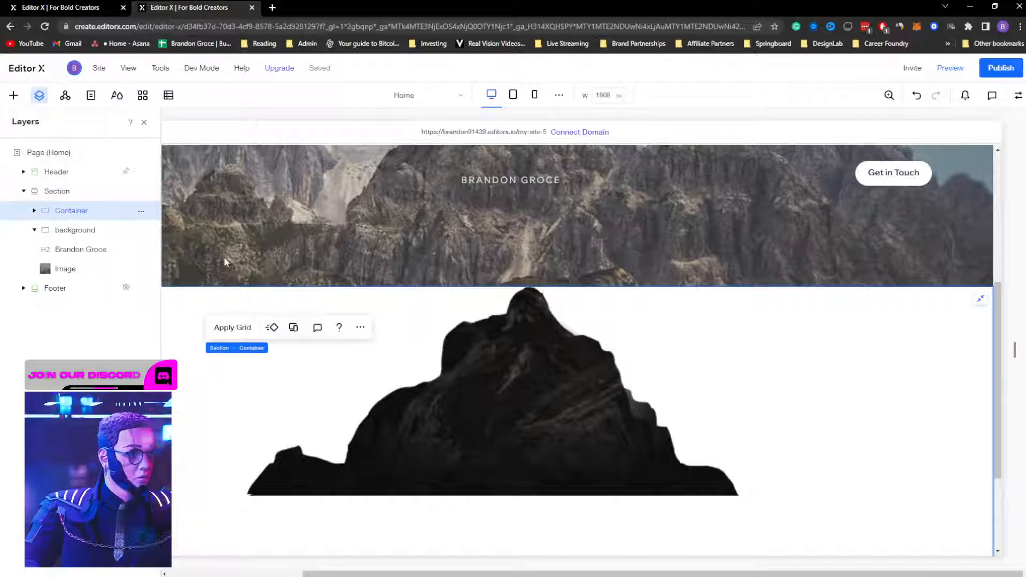
pyautogui.scroll(3, 240, 254)
# Step: Hide the mountain photo using Don't Display from its more-actions menu
pyautogui.click(84, 191)
pyautogui.scroll(-1, 373, 256)
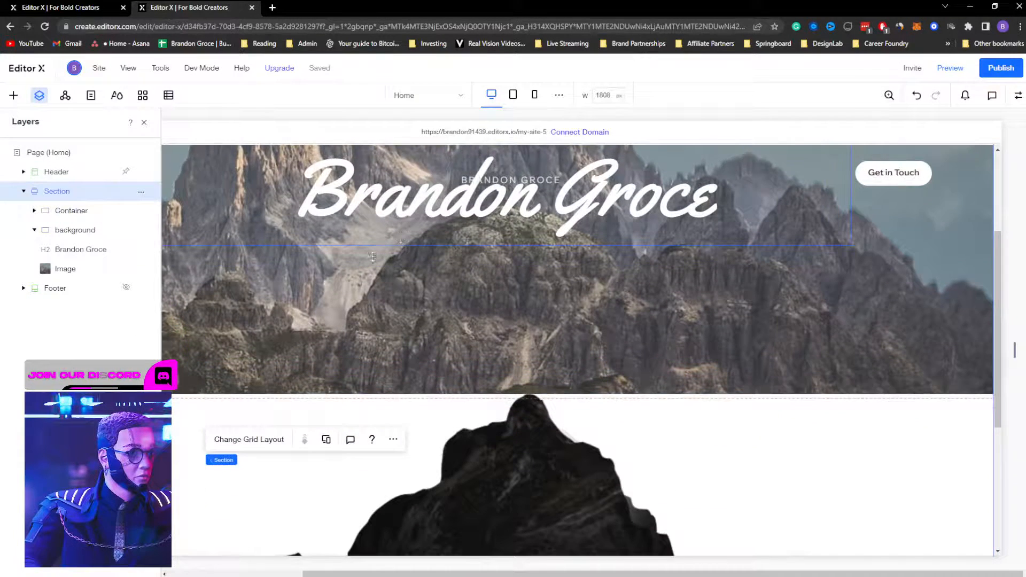
pyautogui.scroll(-1, 372, 256)
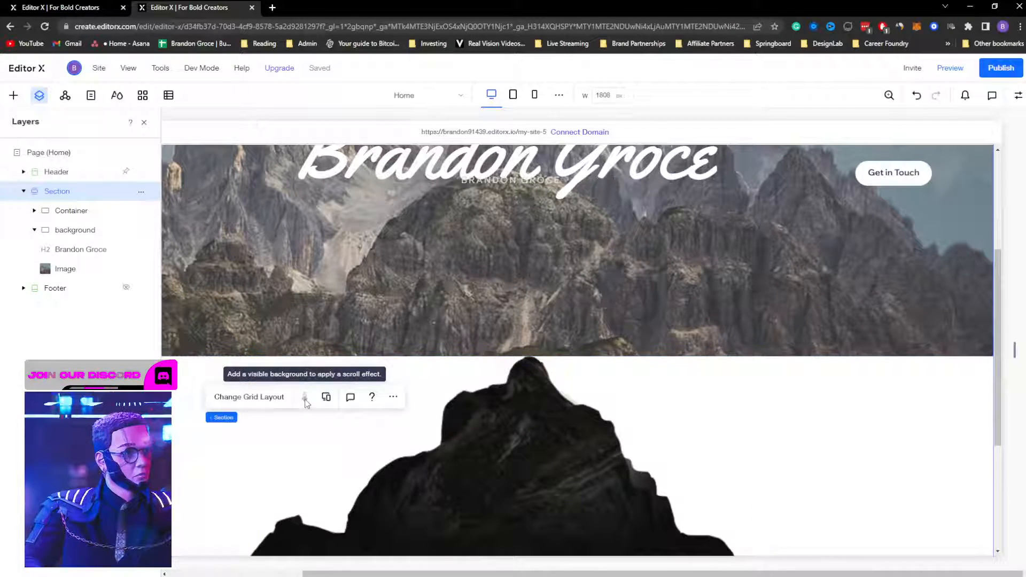
pyautogui.scroll(5, 255, 268)
pyautogui.click(251, 268)
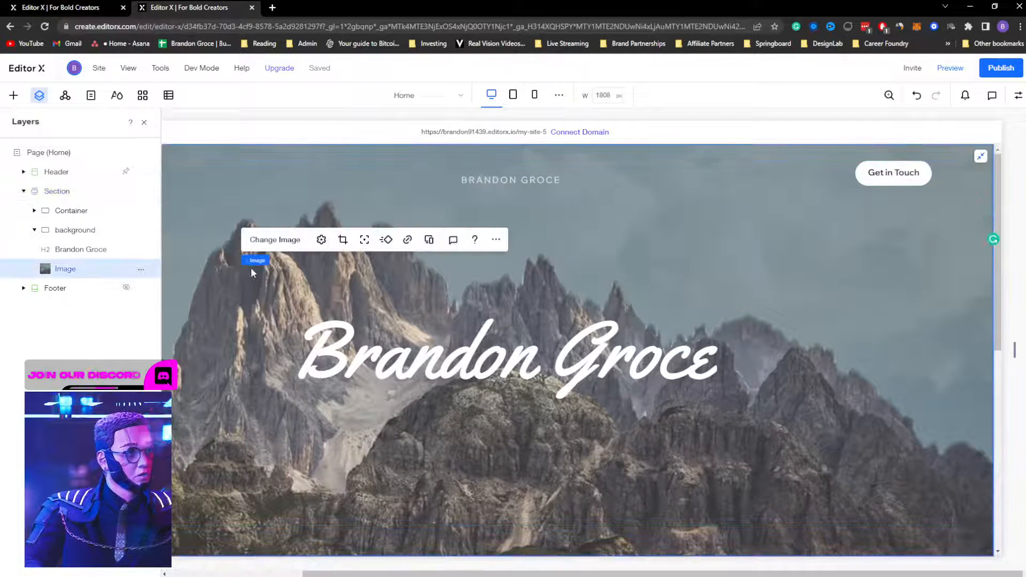
pyautogui.click(495, 240)
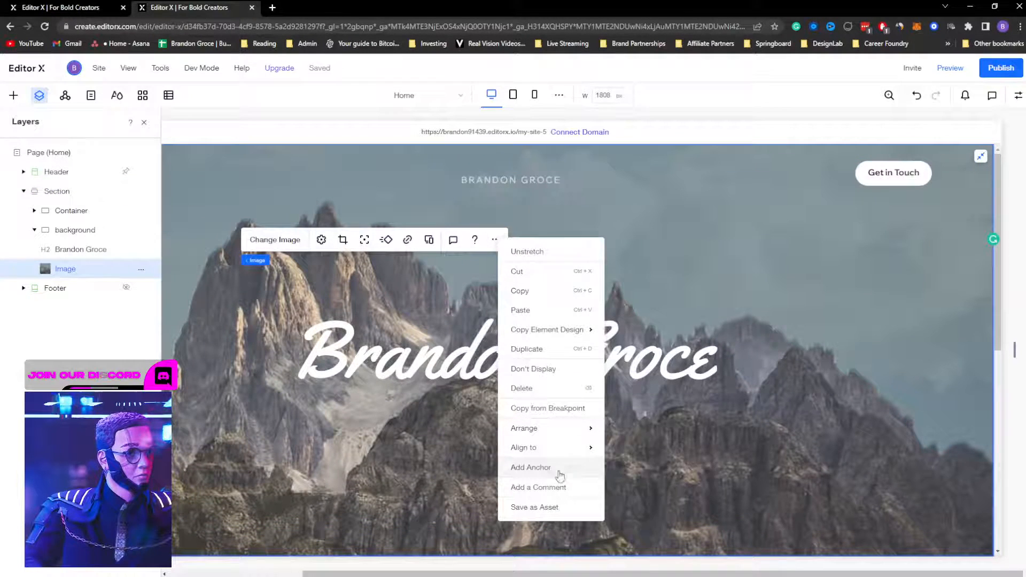
pyautogui.click(552, 370)
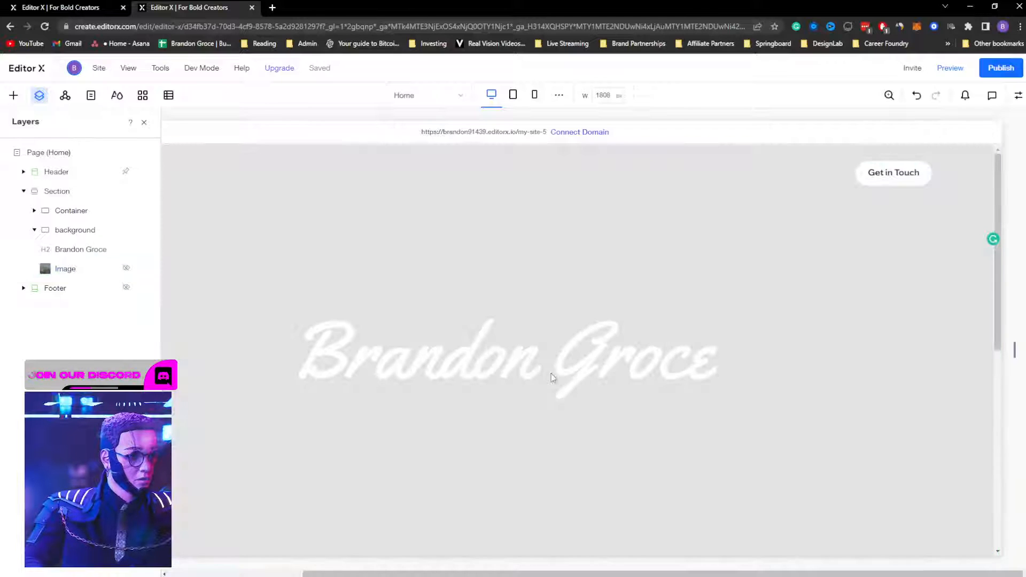
# Step: Review the background container's properties, then select the hero section
pyautogui.click(550, 201)
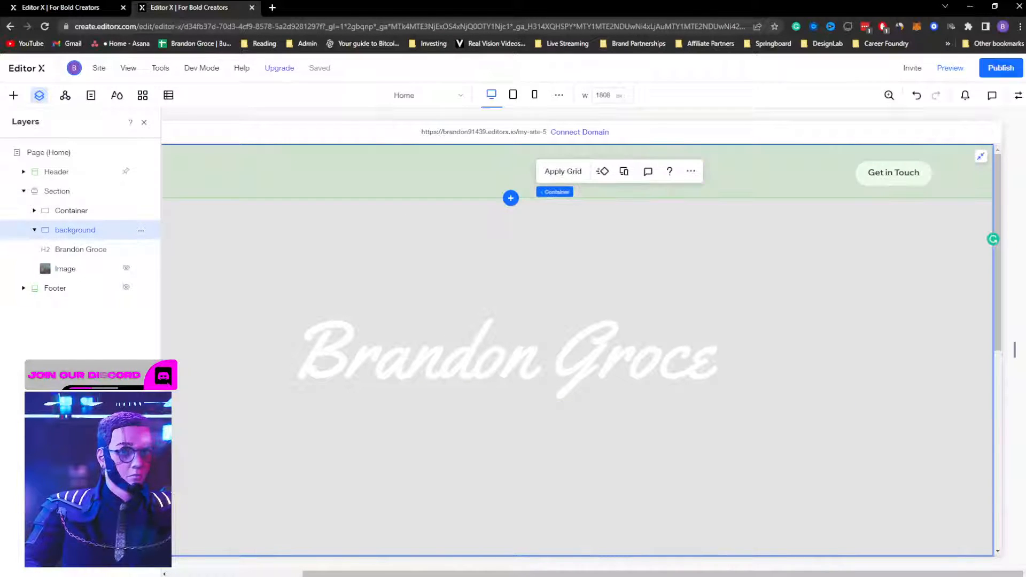
pyautogui.click(1018, 97)
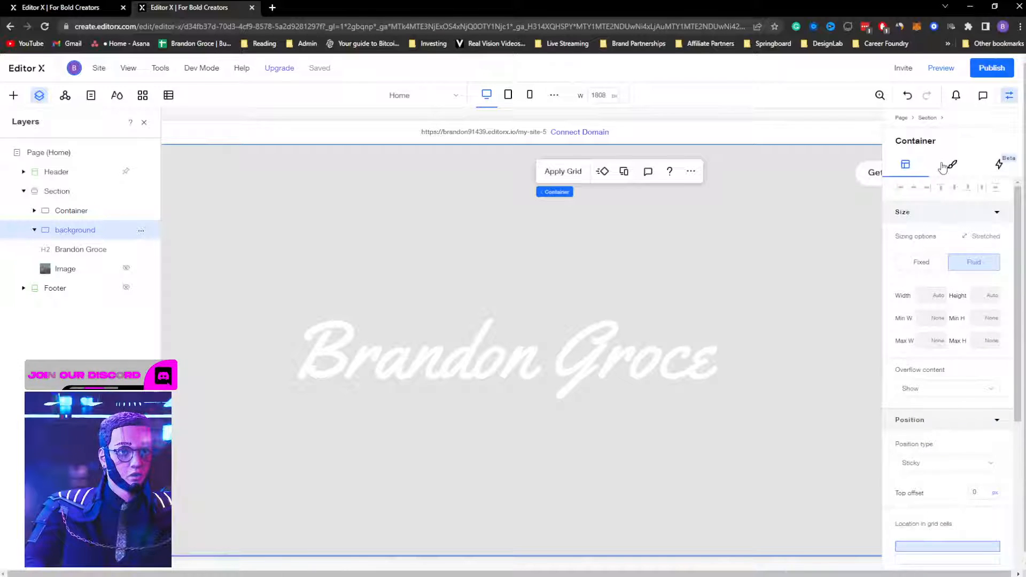
pyautogui.scroll(-5, 917, 287)
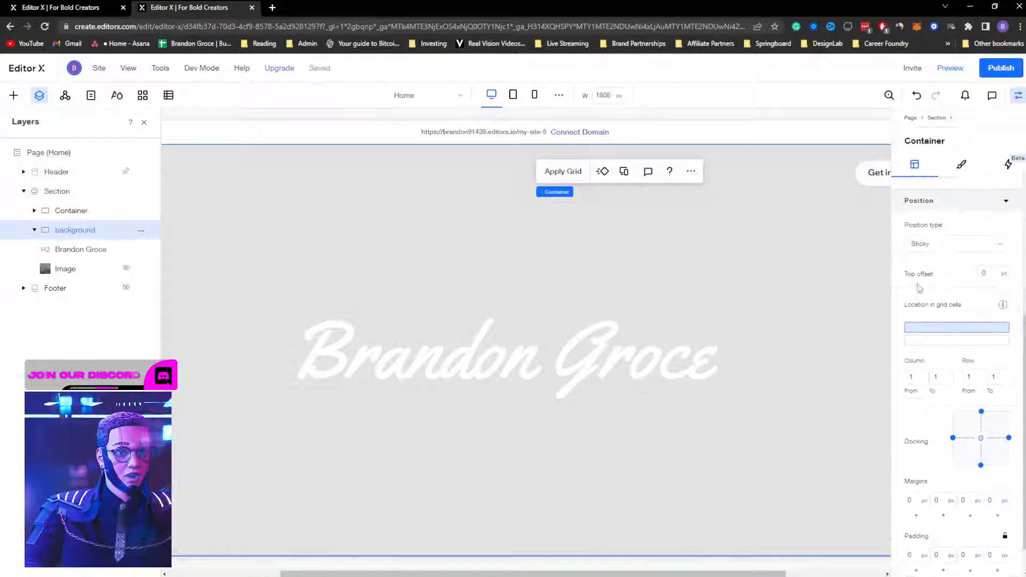
pyautogui.scroll(4, 919, 289)
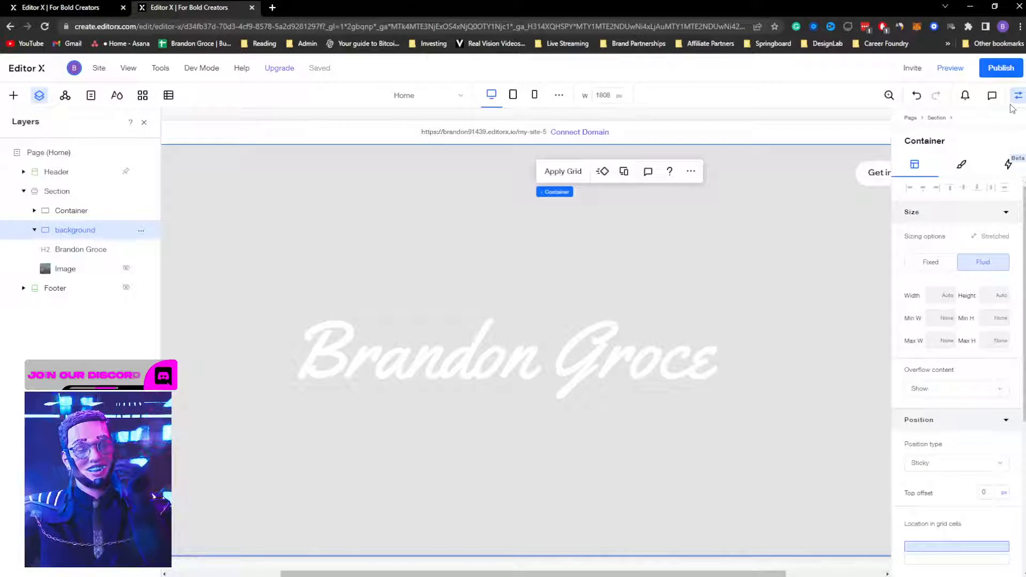
pyautogui.click(73, 193)
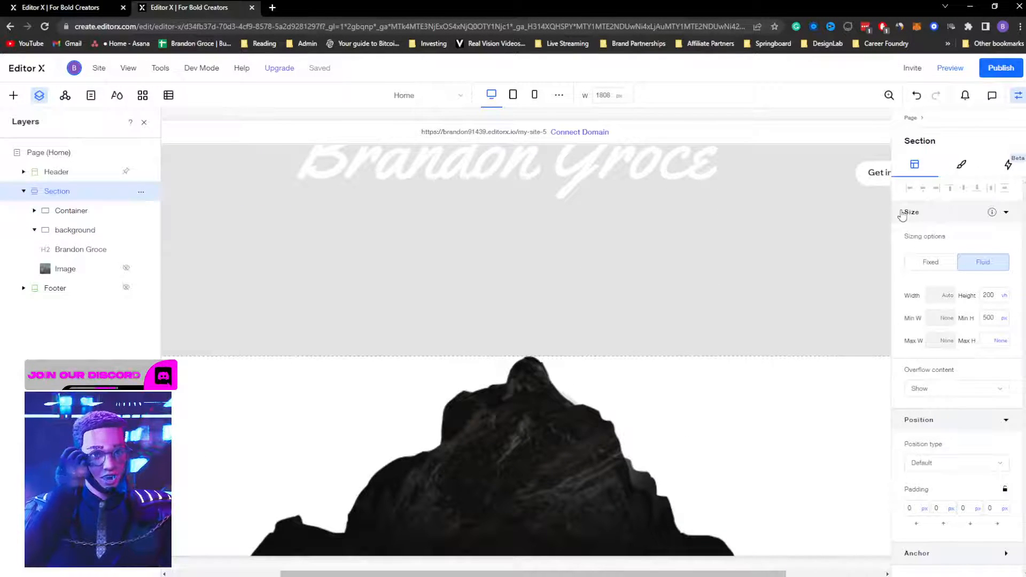
# Step: Set the hero section's background media to the uploaded mountain photo
pyautogui.click(962, 166)
pyautogui.click(957, 374)
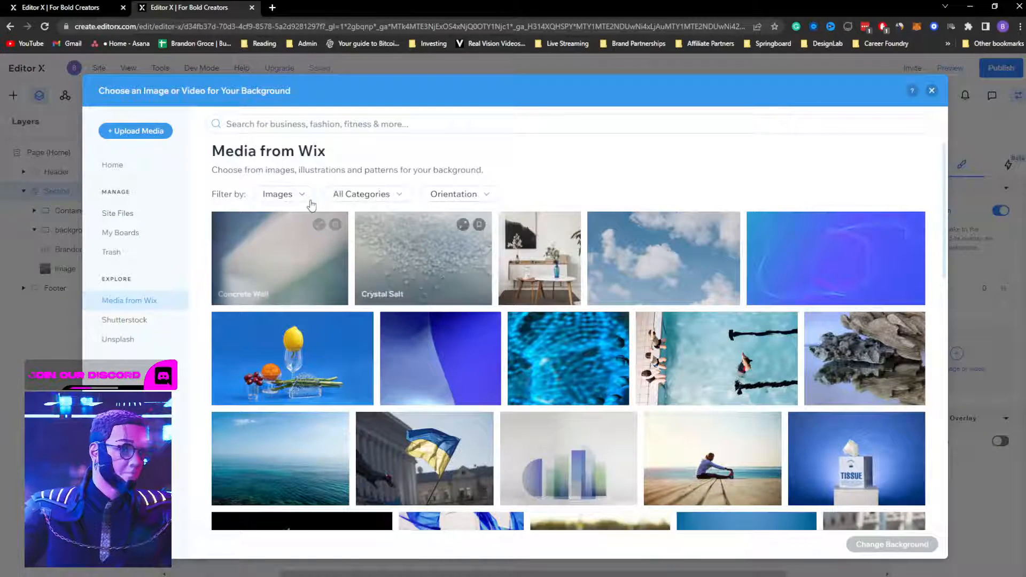
pyautogui.click(120, 167)
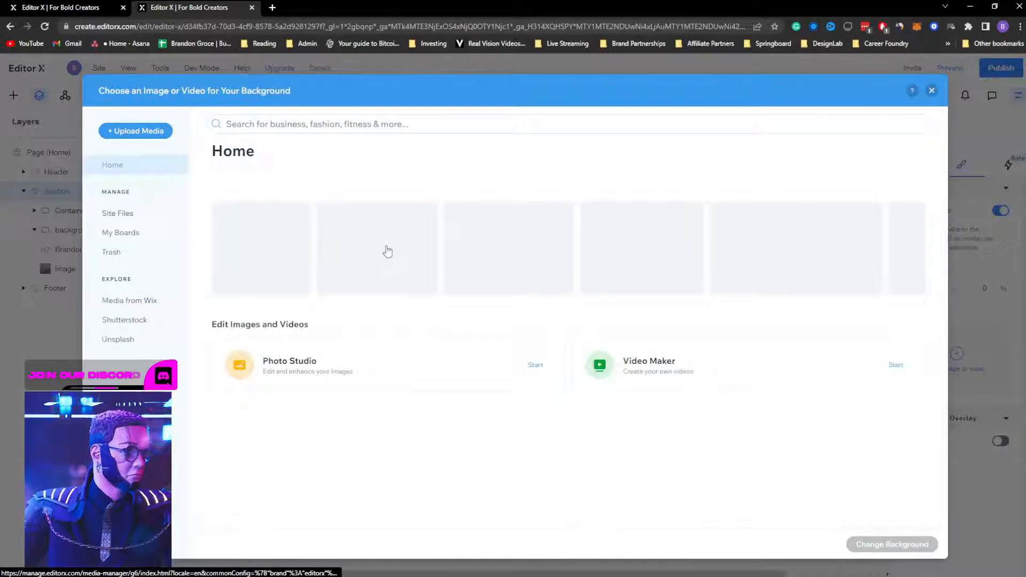
pyautogui.click(596, 258)
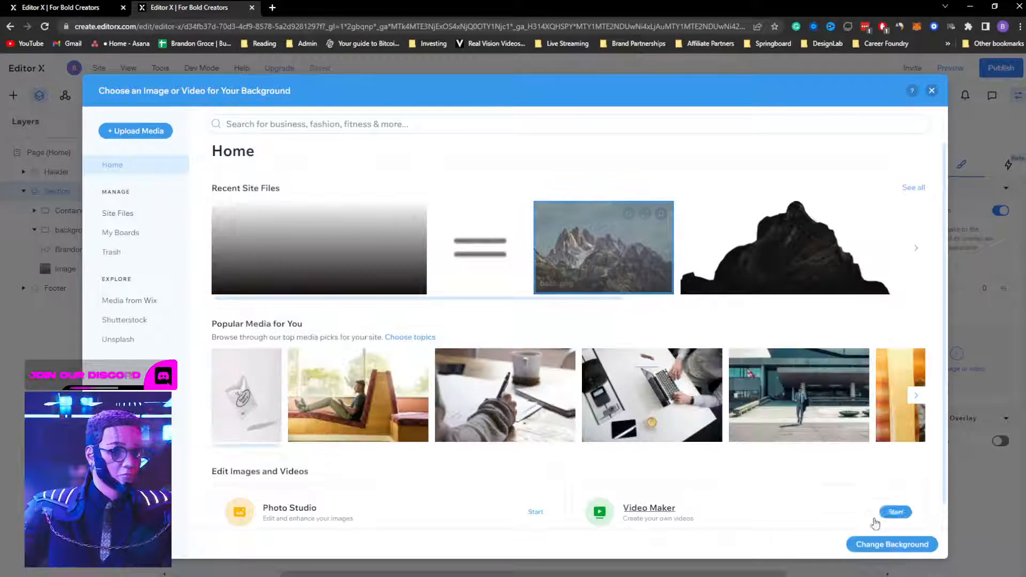
pyautogui.click(903, 544)
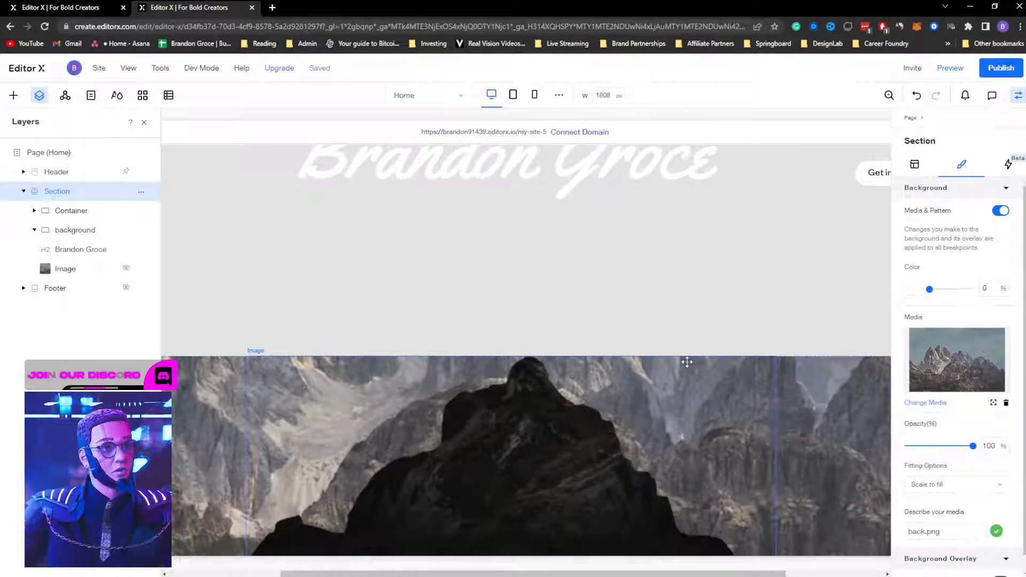
pyautogui.scroll(4, 695, 359)
pyautogui.scroll(-3, 719, 348)
pyautogui.scroll(3, 719, 349)
pyautogui.scroll(-1, 743, 344)
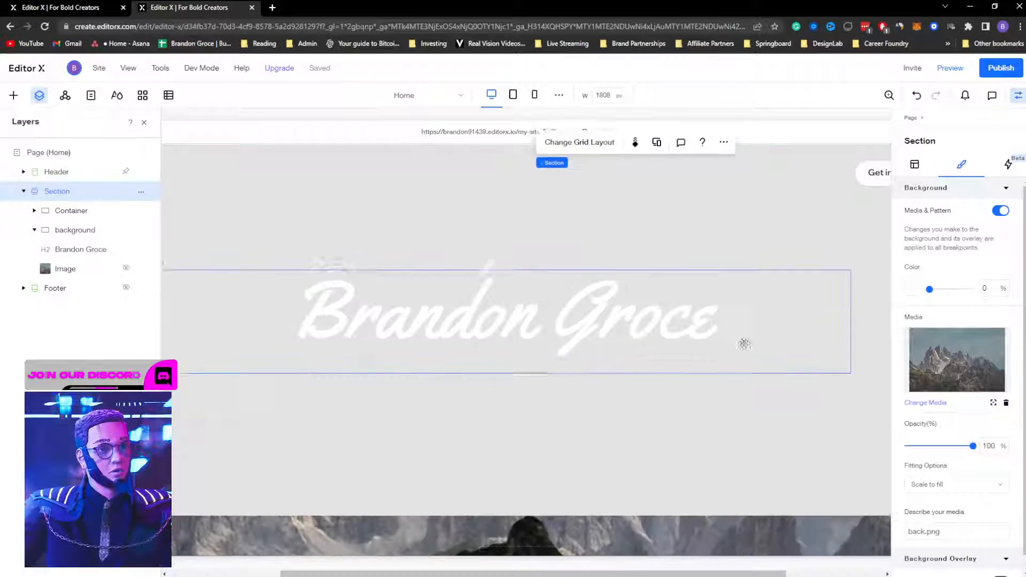
pyautogui.scroll(-4, 744, 344)
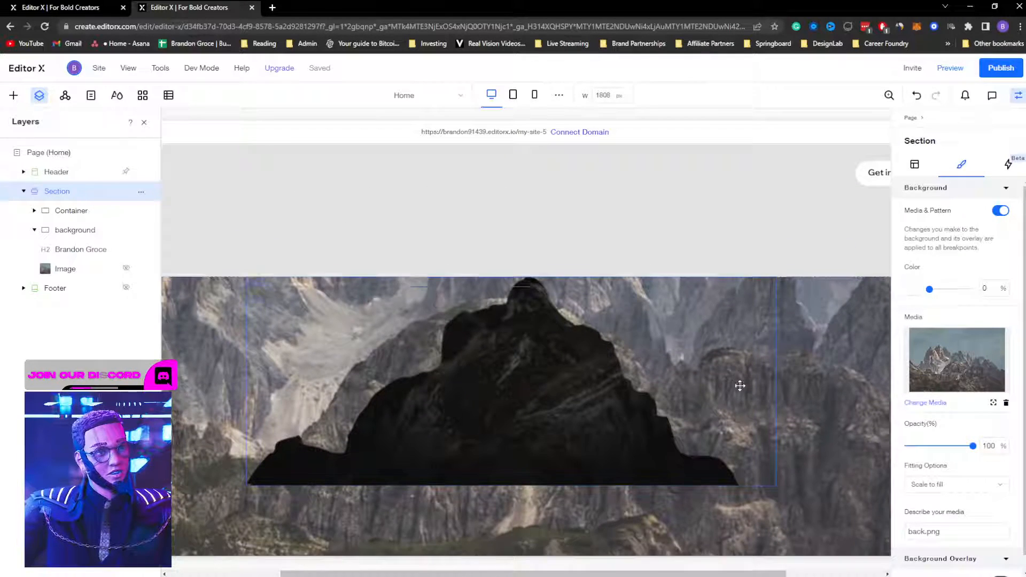
pyautogui.scroll(-2, 796, 288)
pyautogui.scroll(2, 308, 295)
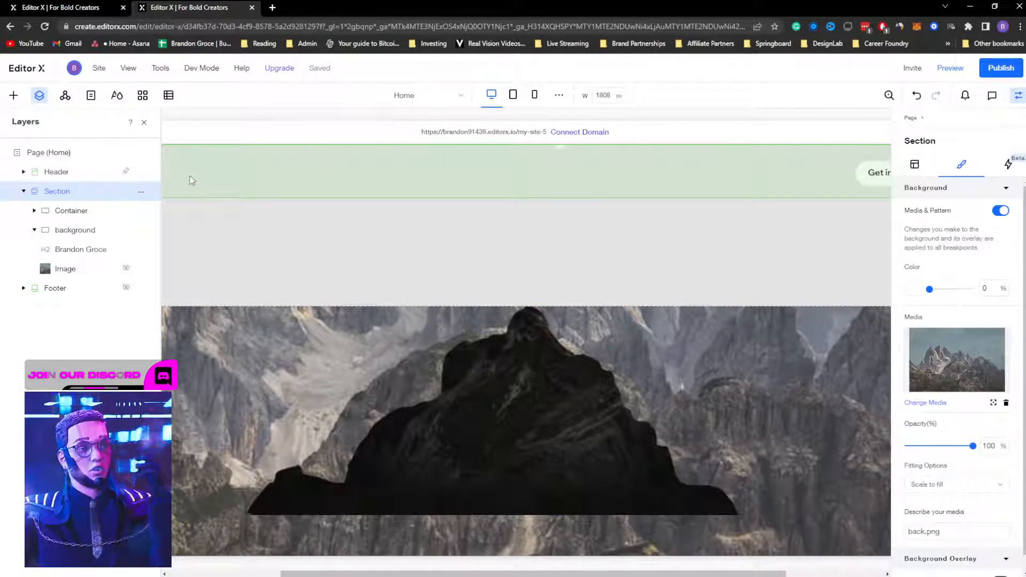
# Step: Drop the grey container background's opacity from 100% to 0% and preview the page
pyautogui.click(801, 184)
pyautogui.click(796, 233)
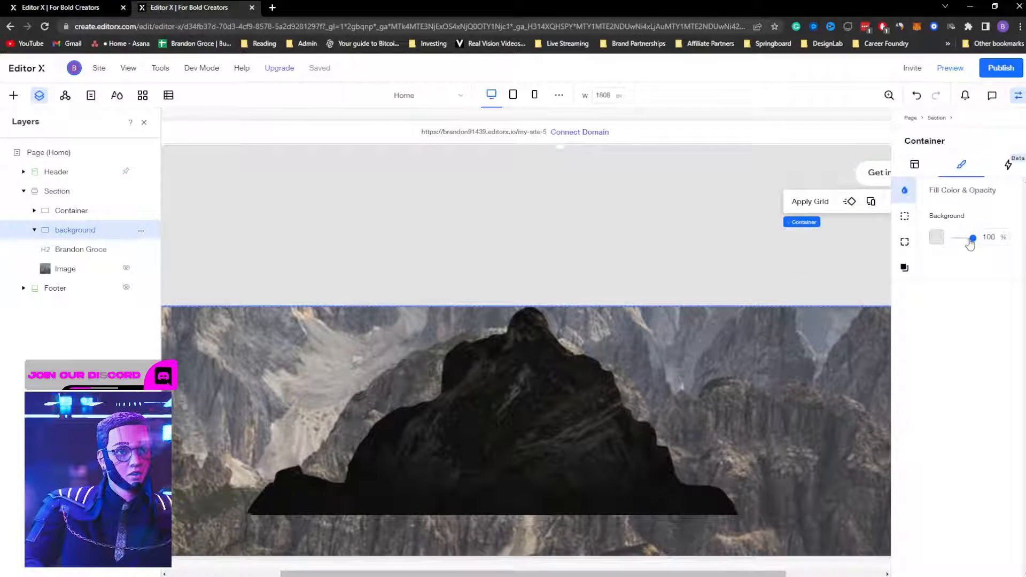
pyautogui.moveTo(972, 239); pyautogui.dragTo(941, 244)
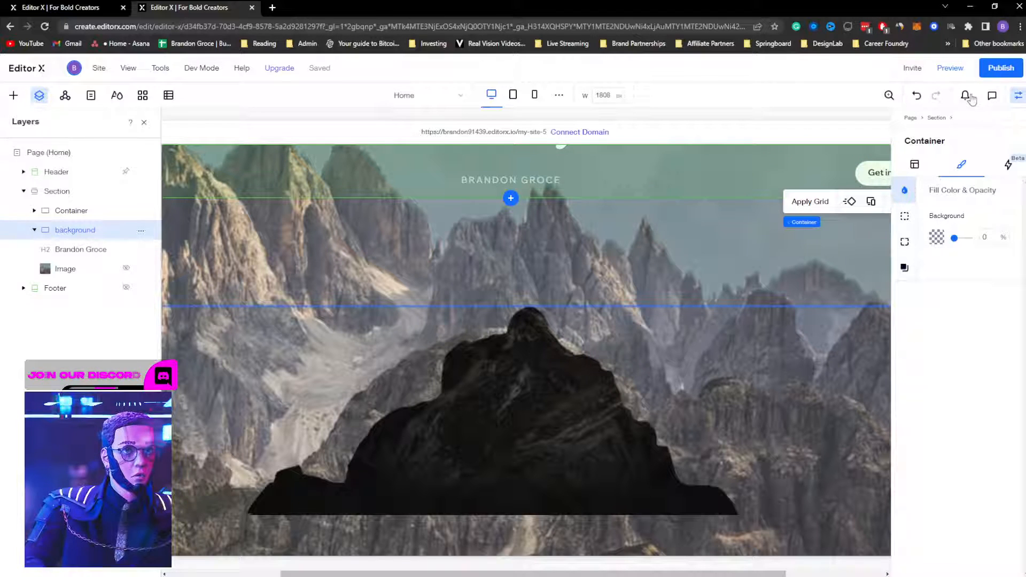
pyautogui.click(964, 69)
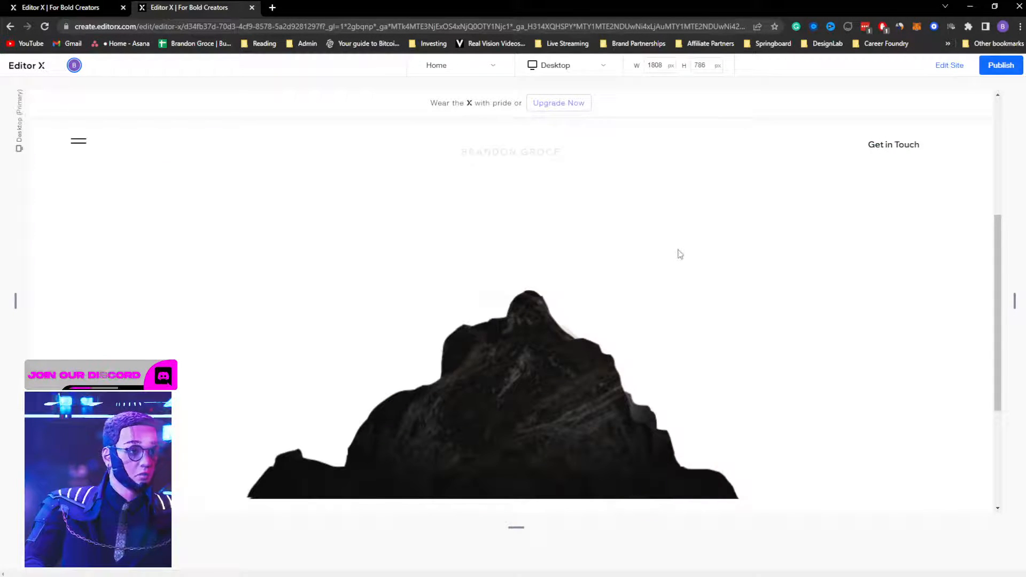
# Step: Return to editing, select the hero section and dismiss the publishing prompt
pyautogui.click(948, 65)
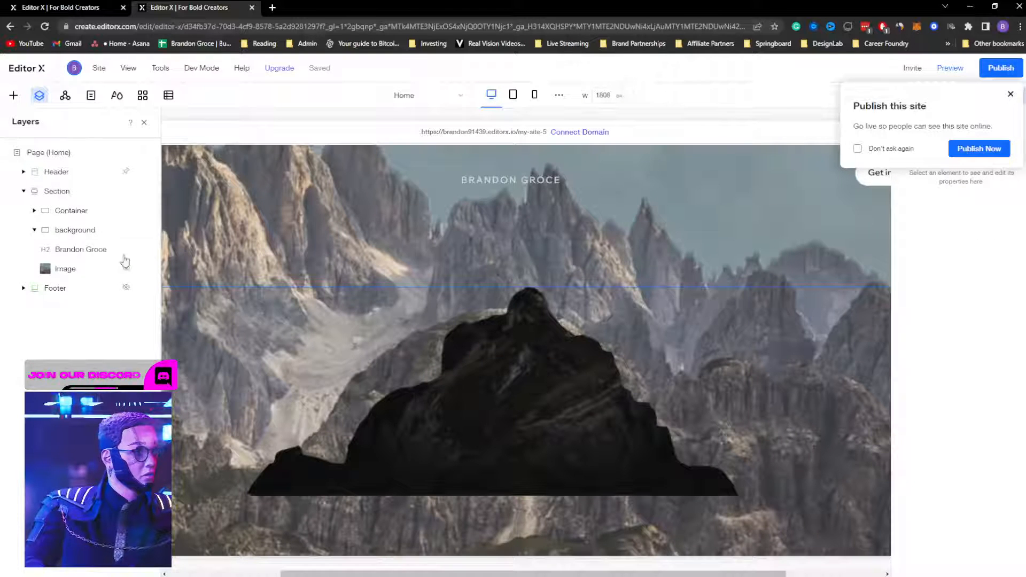
pyautogui.click(59, 192)
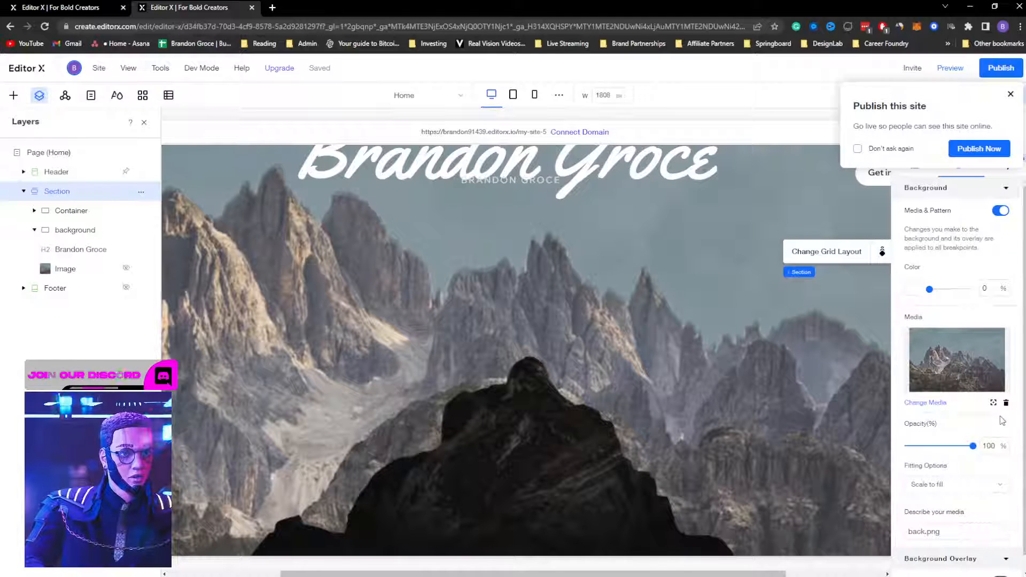
pyautogui.scroll(-1, 932, 492)
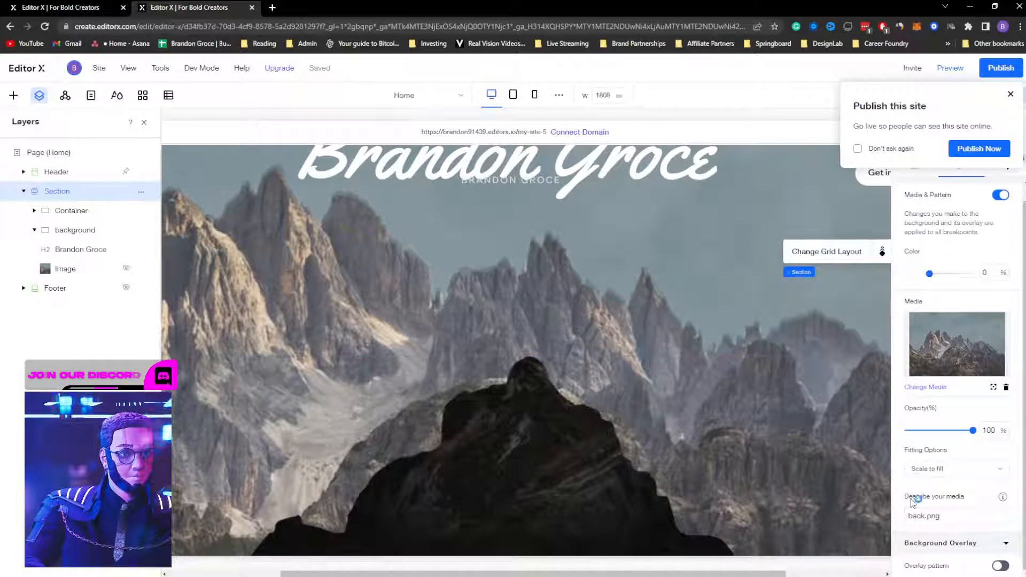
pyautogui.click(1010, 95)
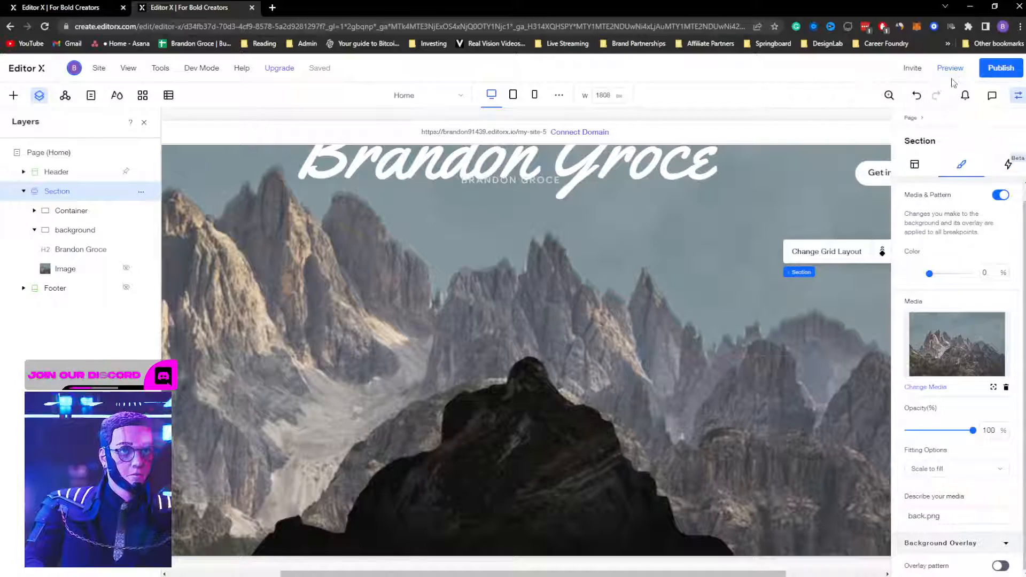
# Step: Scroll through the hero in preview to check the script name over the mountain, then exit
pyautogui.click(950, 68)
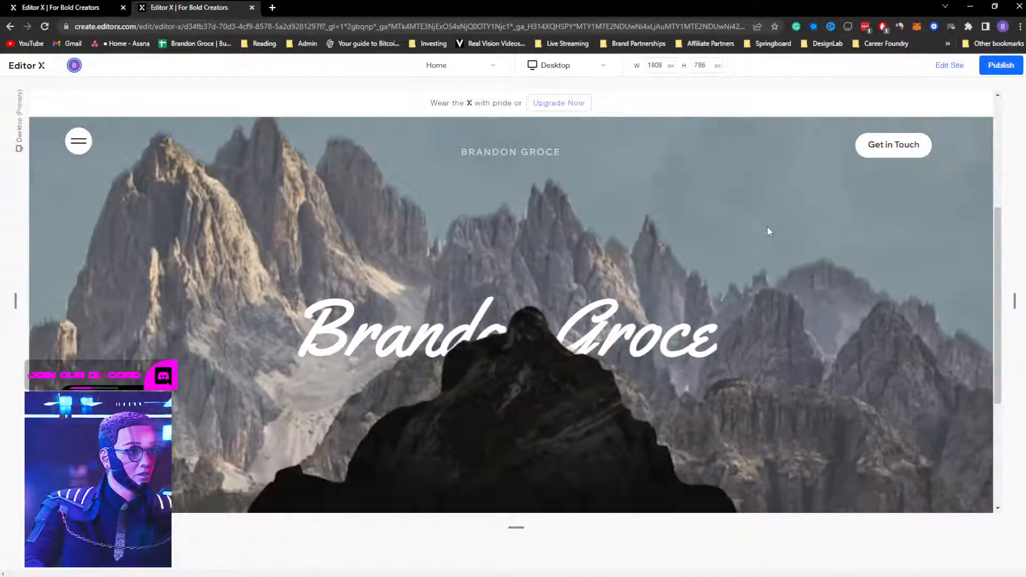
pyautogui.scroll(-3, 766, 223)
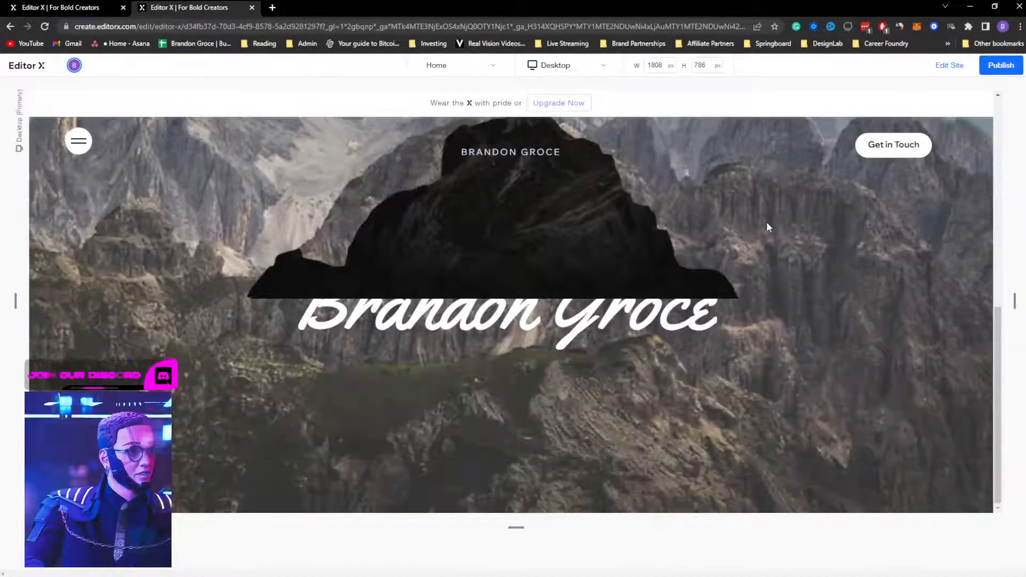
pyautogui.scroll(7, 766, 222)
pyautogui.scroll(-3, 766, 222)
pyautogui.scroll(3, 766, 222)
pyautogui.scroll(-2, 766, 222)
pyautogui.scroll(2, 767, 227)
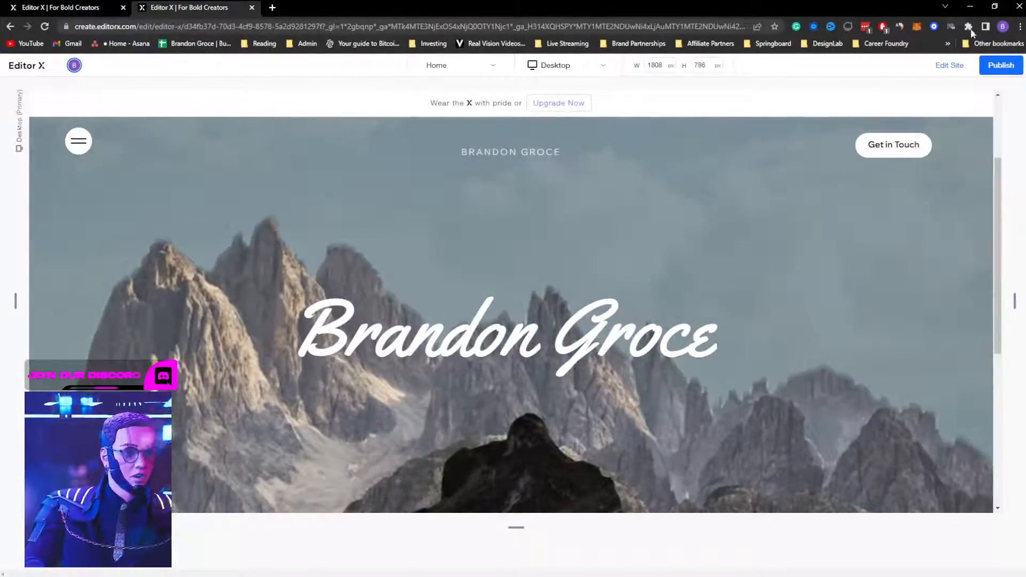
pyautogui.click(956, 66)
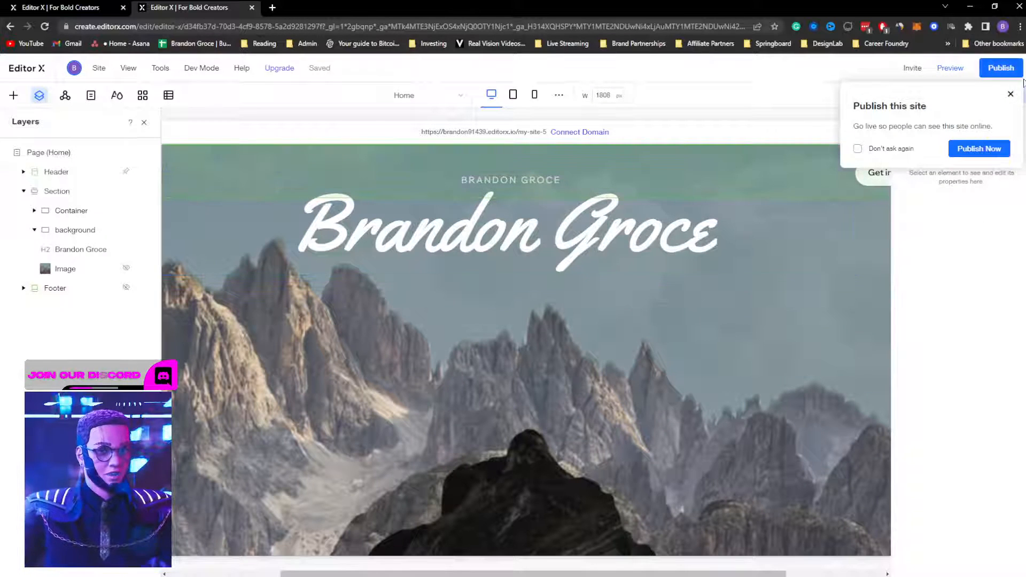
# Step: Dismiss the publishing prompt and select the large script name heading
pyautogui.click(1010, 95)
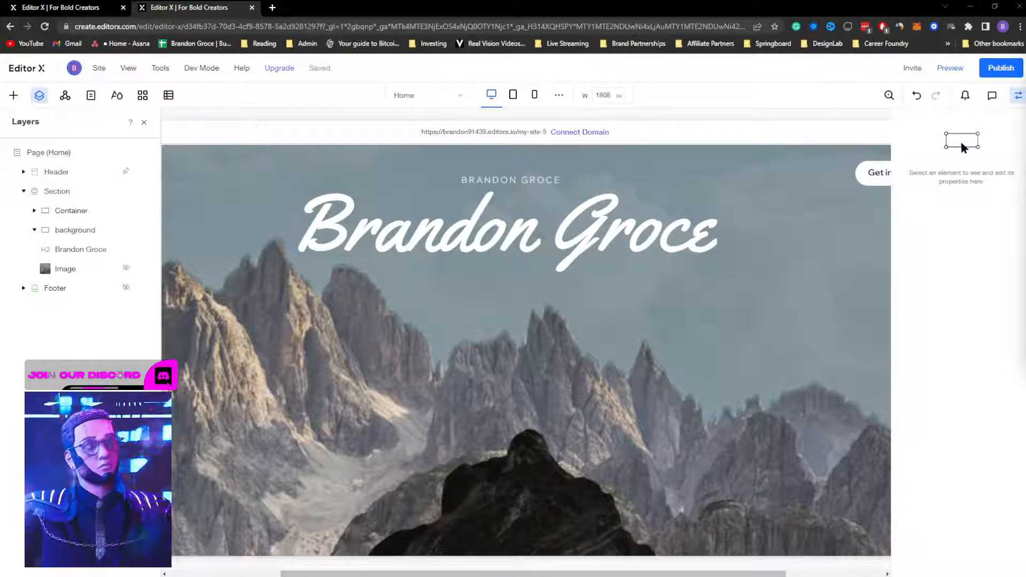
pyautogui.click(719, 254)
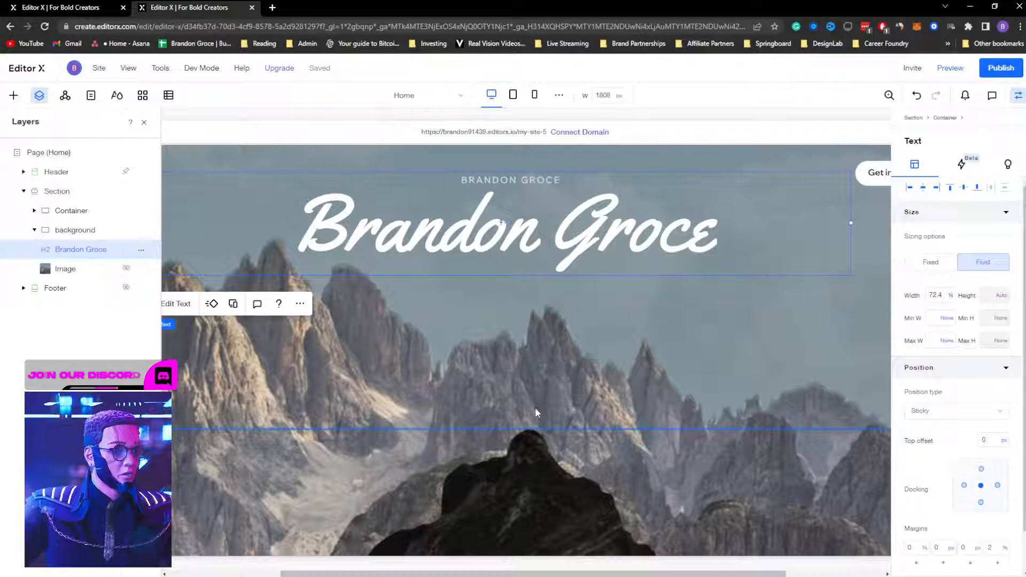
# Step: Apply the Parallax scroll effect to the hero section's background
pyautogui.click(54, 195)
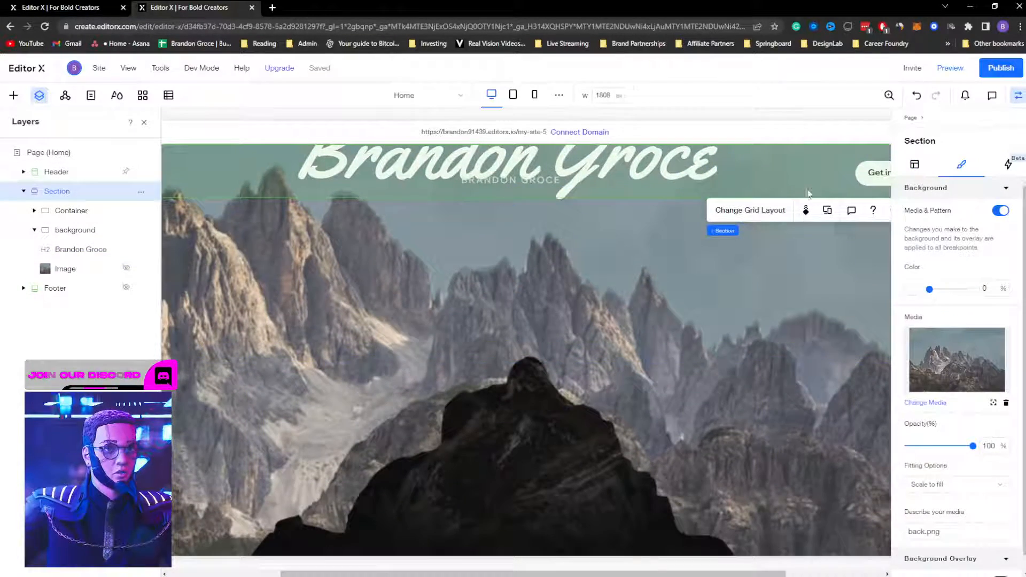
pyautogui.click(804, 211)
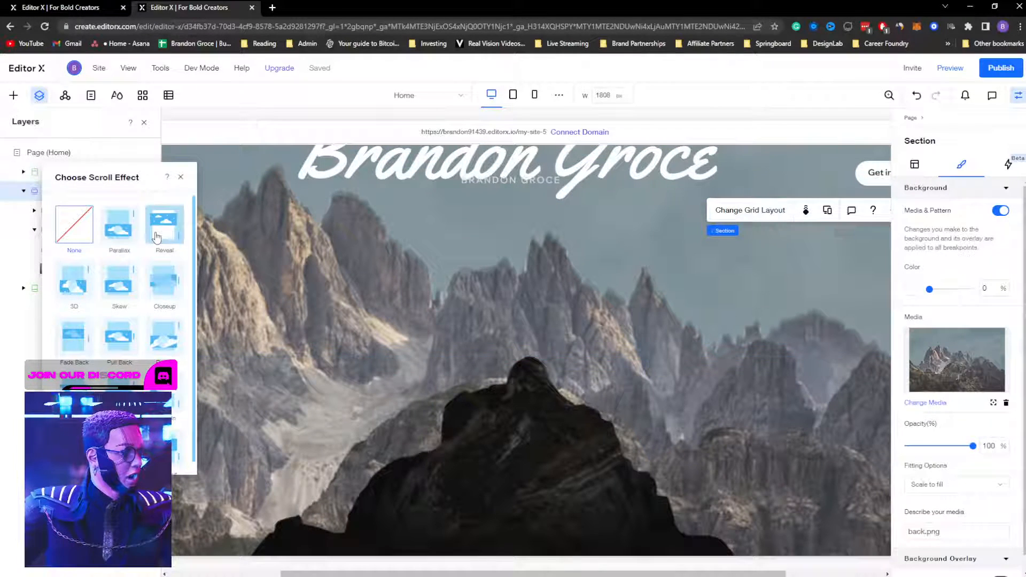
pyautogui.click(122, 225)
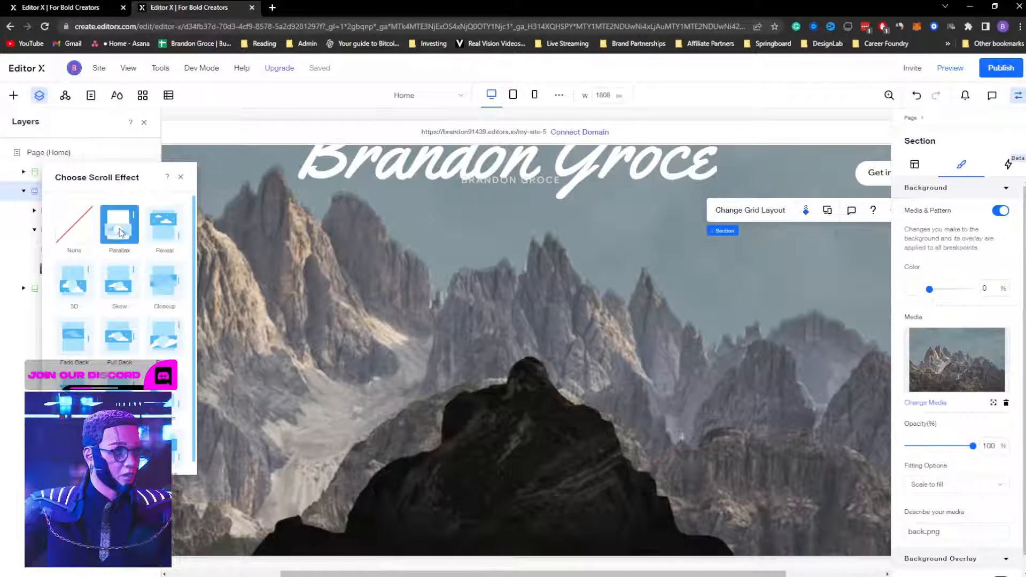
# Step: Scroll the preview to test the parallax effect, then return to editing
pyautogui.click(950, 68)
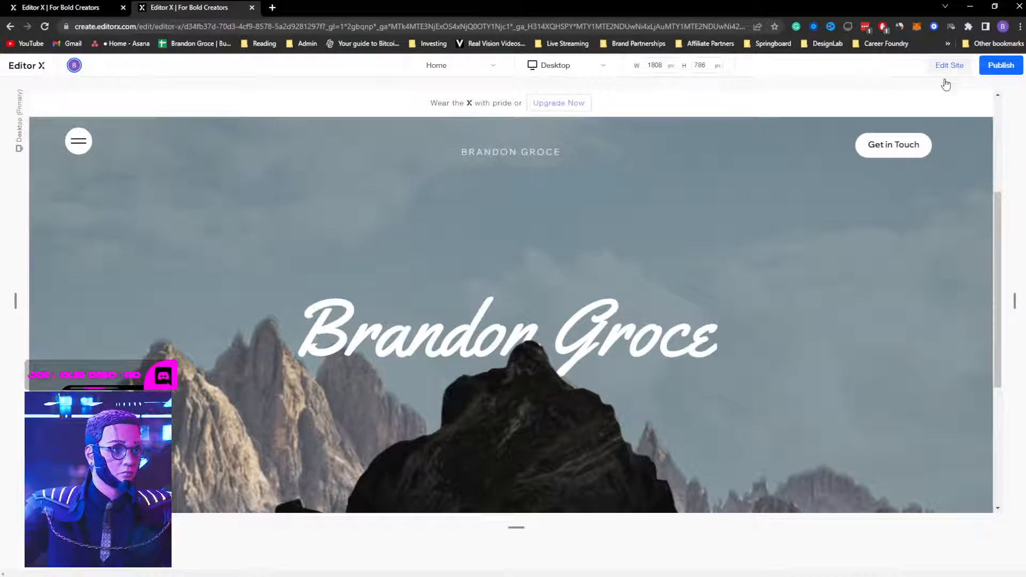
pyautogui.scroll(-3, 723, 238)
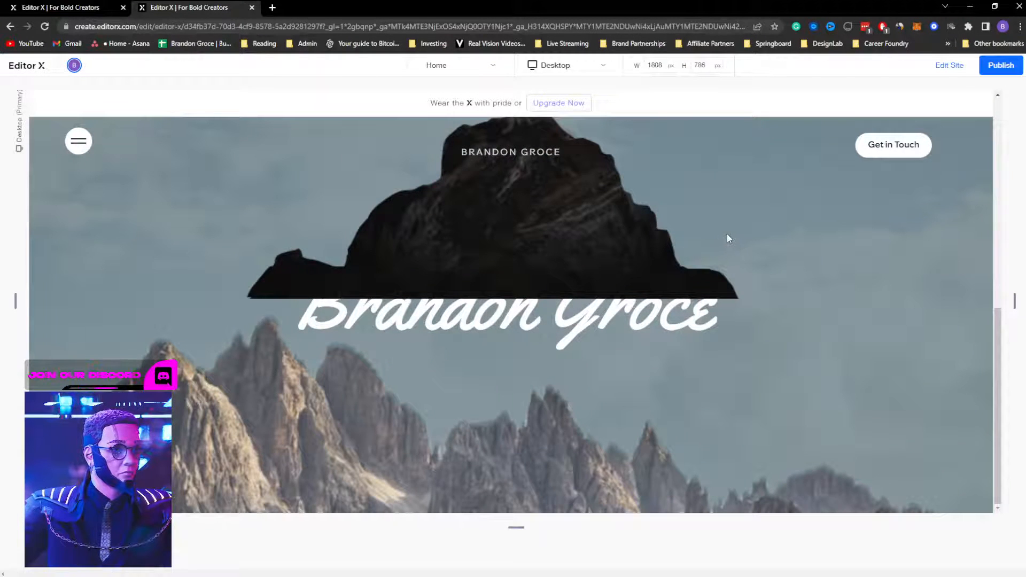
pyautogui.scroll(5, 727, 236)
pyautogui.scroll(-5, 728, 235)
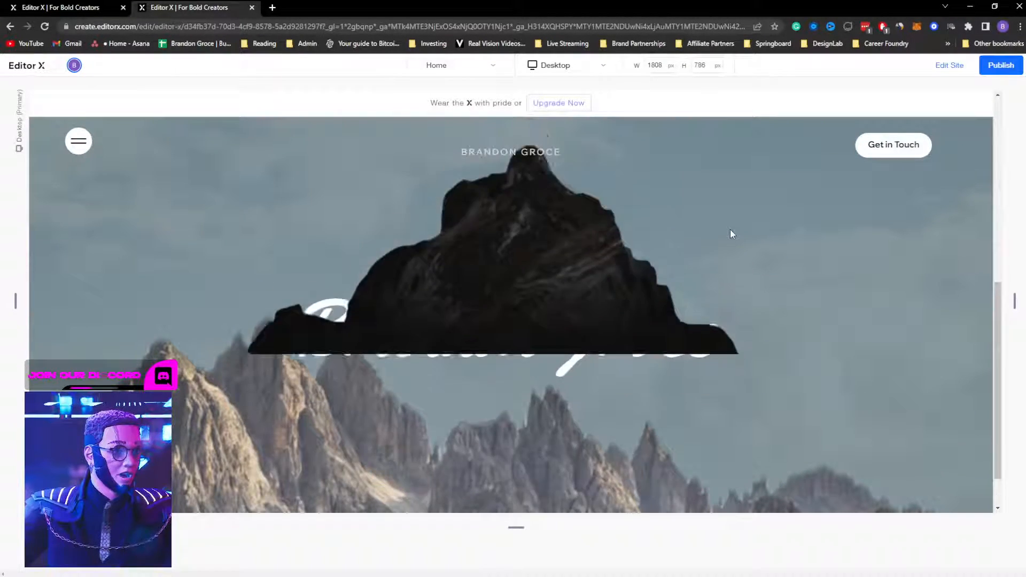
pyautogui.scroll(5, 730, 230)
pyautogui.scroll(-3, 731, 230)
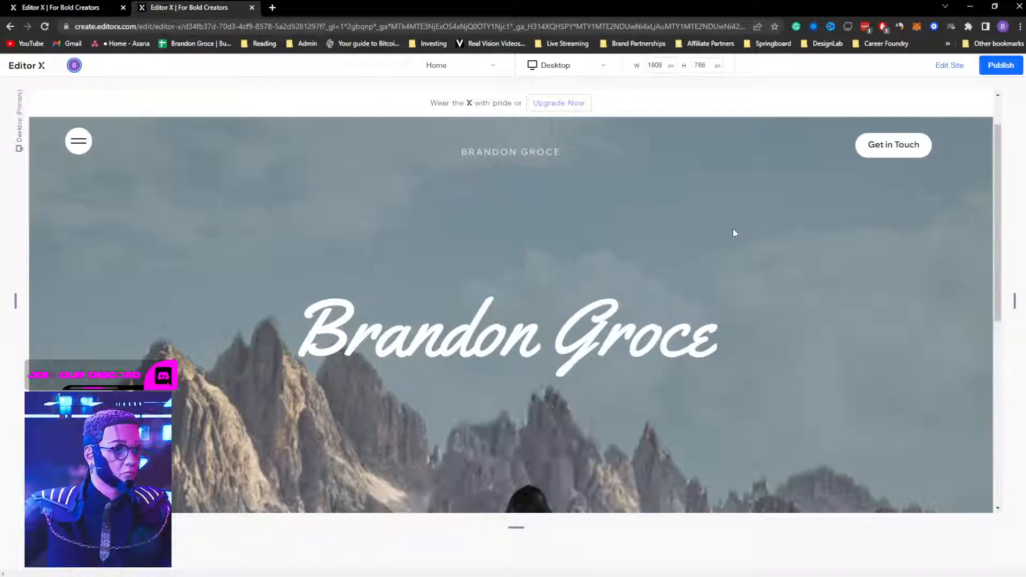
pyautogui.scroll(3, 733, 232)
pyautogui.click(949, 66)
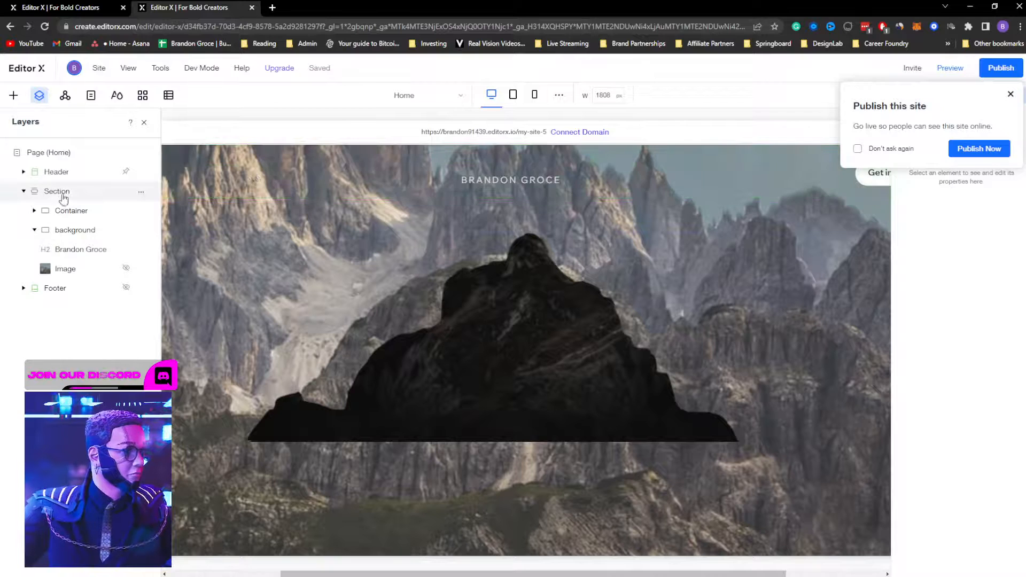
pyautogui.click(57, 192)
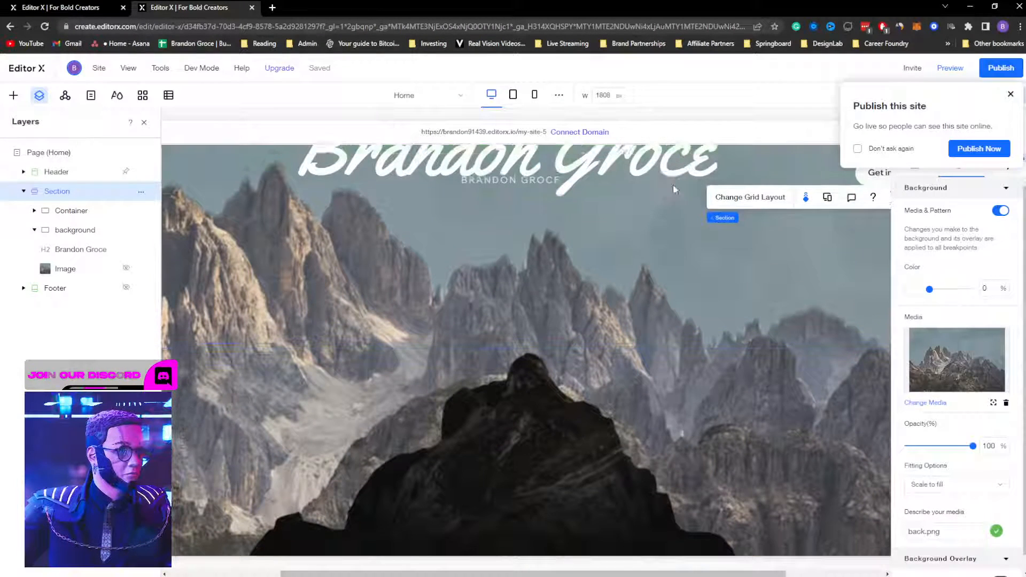
pyautogui.click(805, 209)
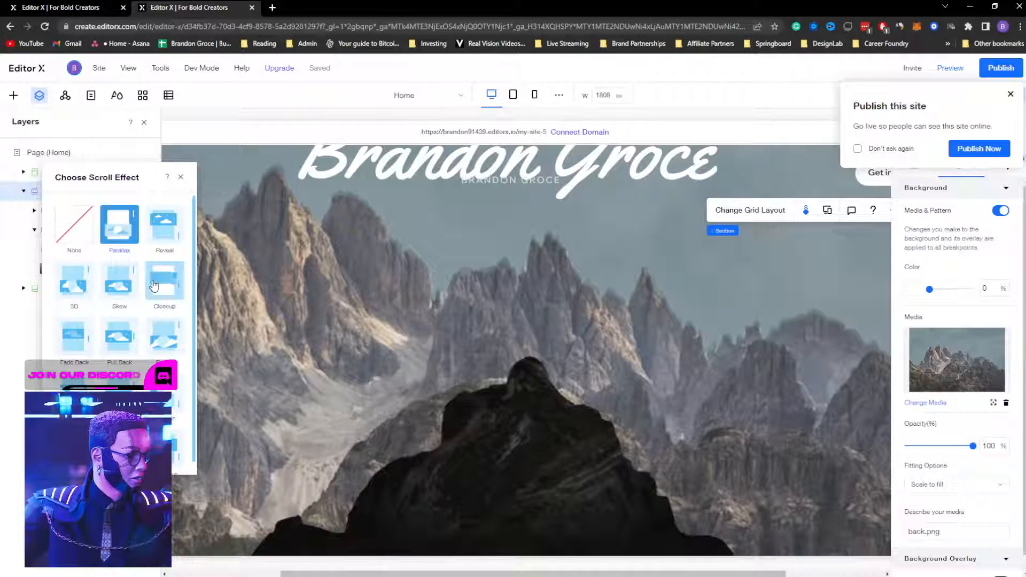
pyautogui.click(119, 282)
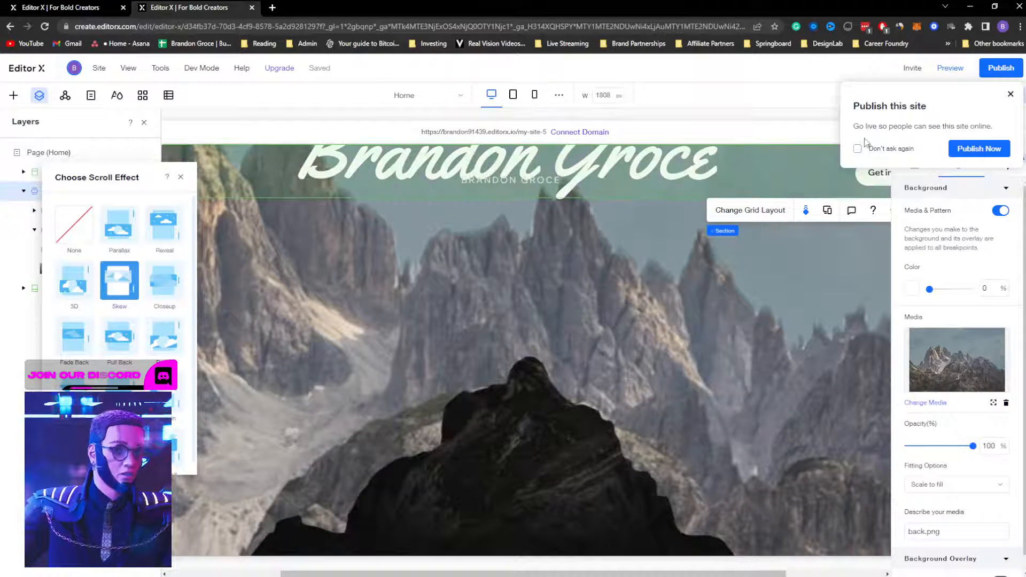
pyautogui.click(1010, 94)
pyautogui.click(950, 68)
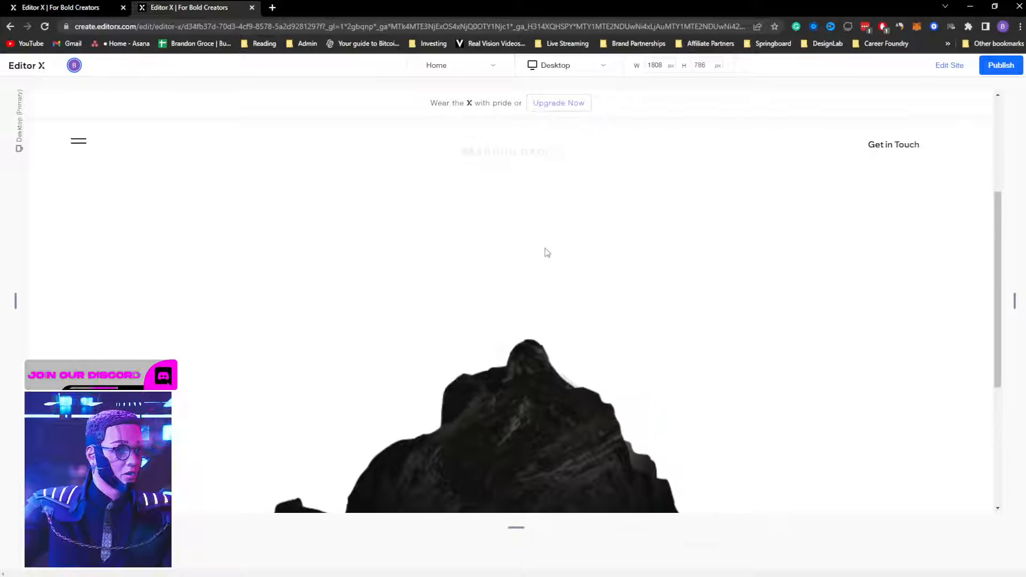
pyautogui.scroll(-5, 547, 247)
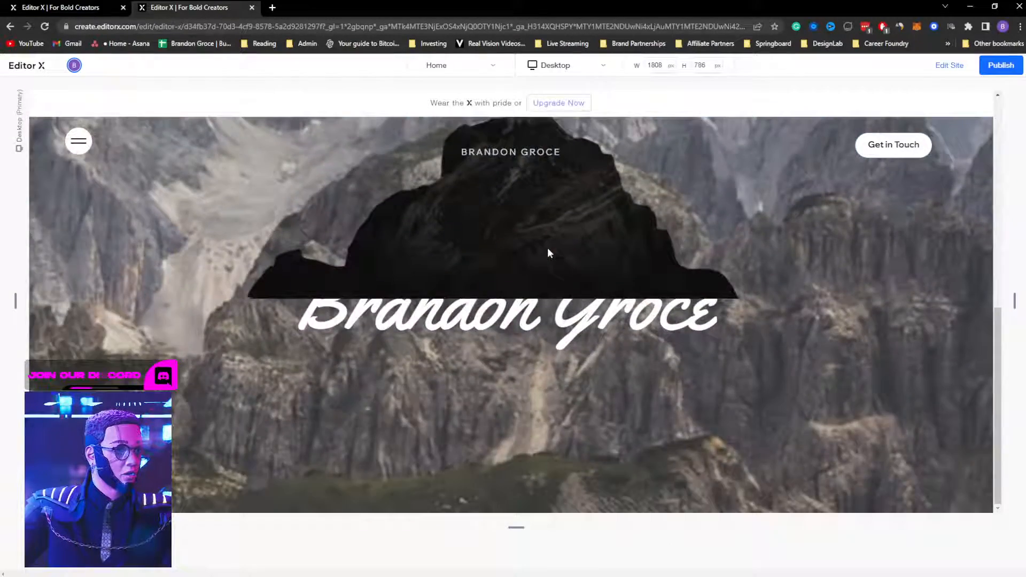
pyautogui.scroll(5, 548, 249)
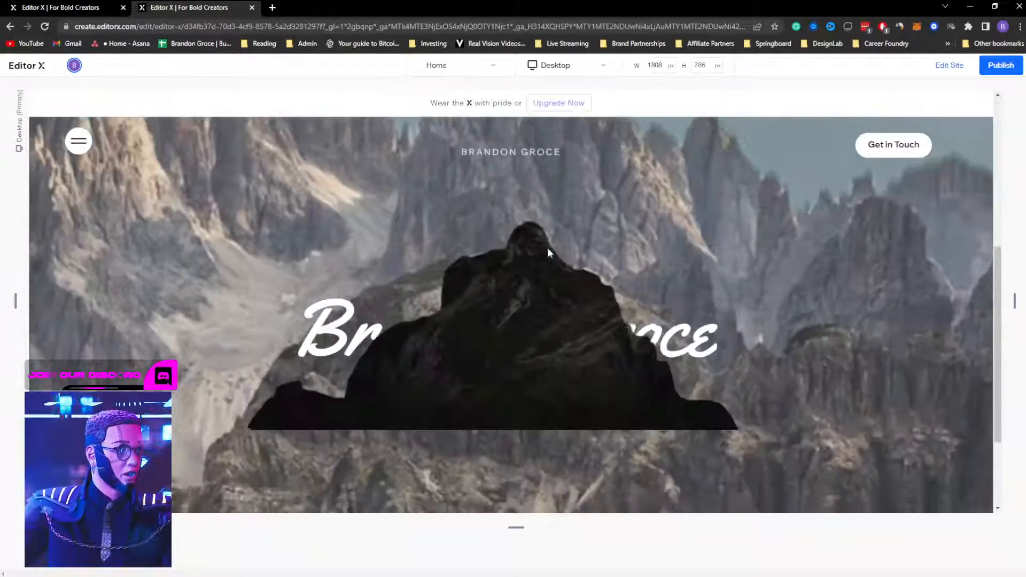
pyautogui.scroll(-5, 547, 248)
pyautogui.scroll(5, 547, 248)
pyautogui.scroll(-5, 547, 248)
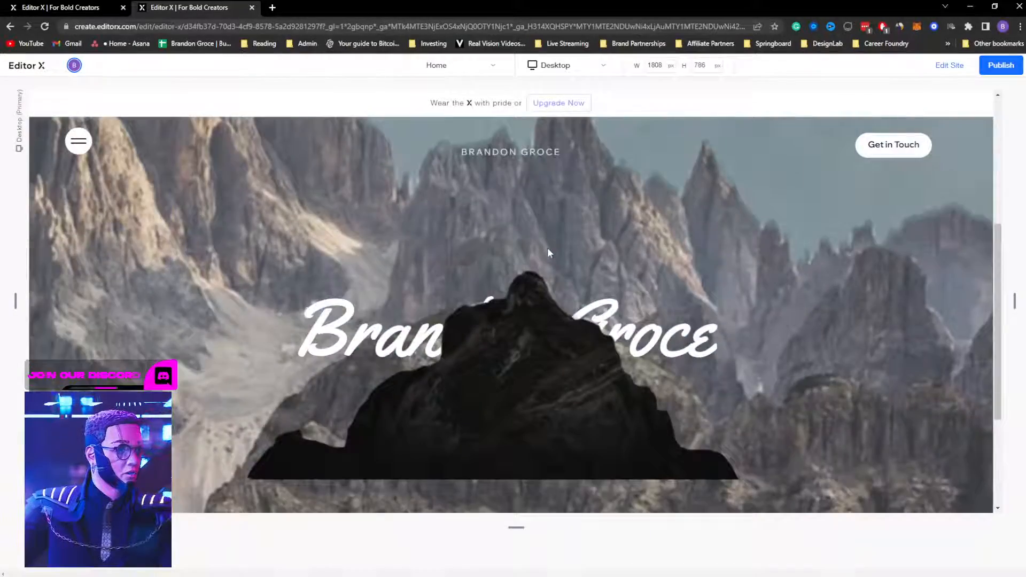
pyautogui.scroll(5, 547, 248)
pyautogui.scroll(-3, 547, 248)
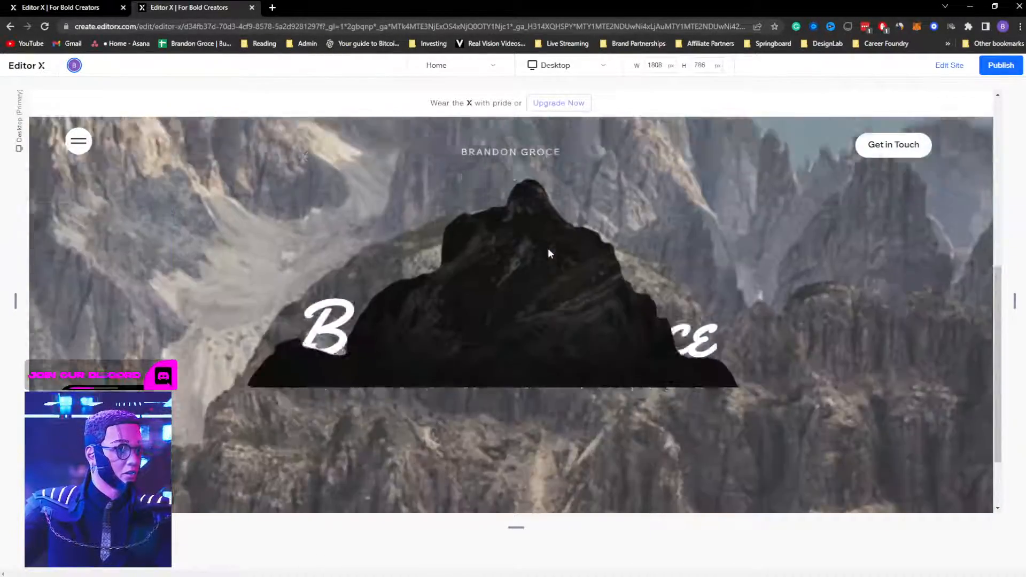
pyautogui.scroll(3, 547, 248)
pyautogui.scroll(-5, 548, 253)
pyautogui.scroll(5, 548, 252)
pyautogui.scroll(-5, 548, 253)
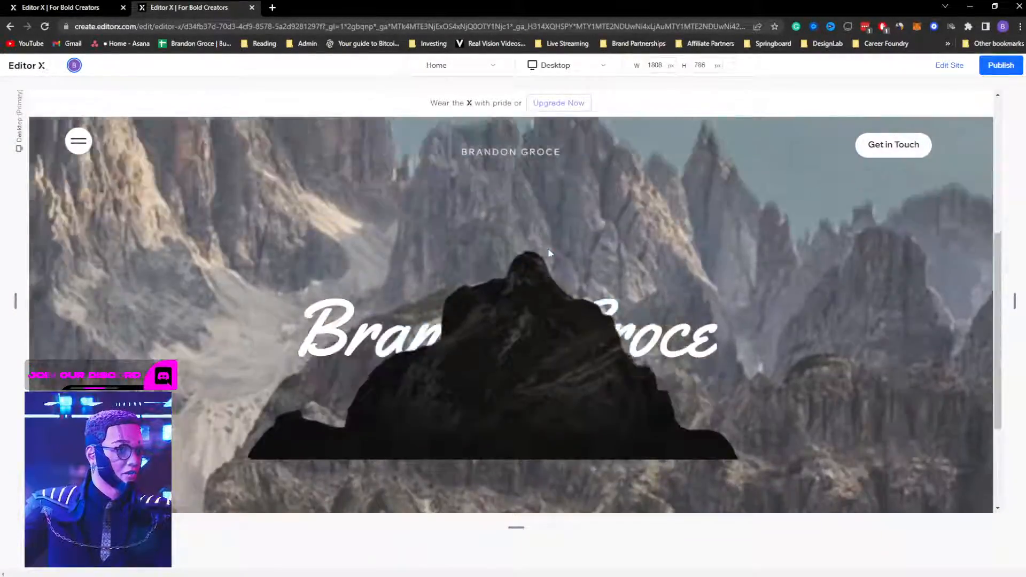
pyautogui.scroll(2, 548, 253)
pyautogui.scroll(-5, 548, 252)
pyautogui.scroll(5, 548, 251)
pyautogui.scroll(-5, 548, 251)
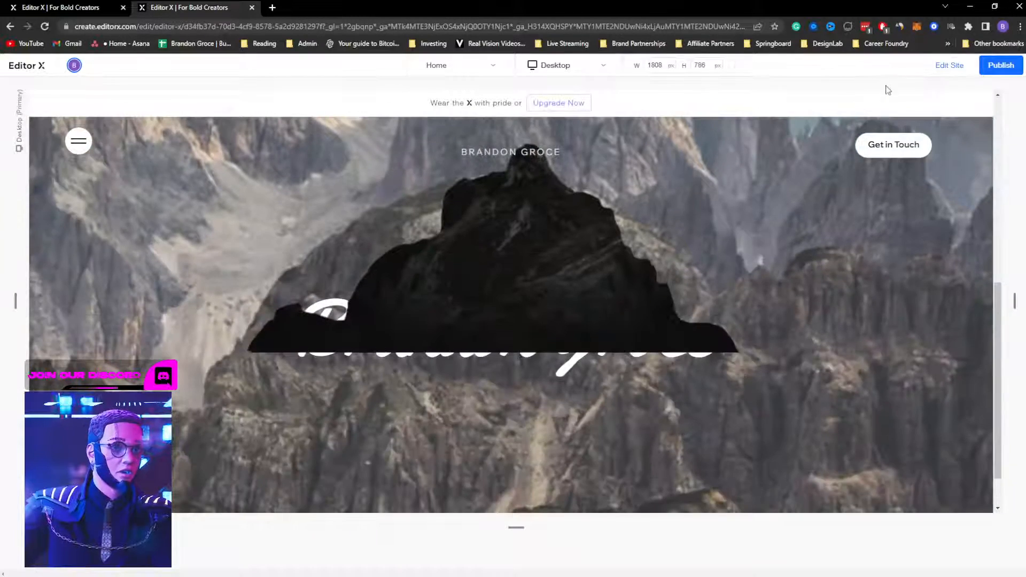
pyautogui.click(948, 65)
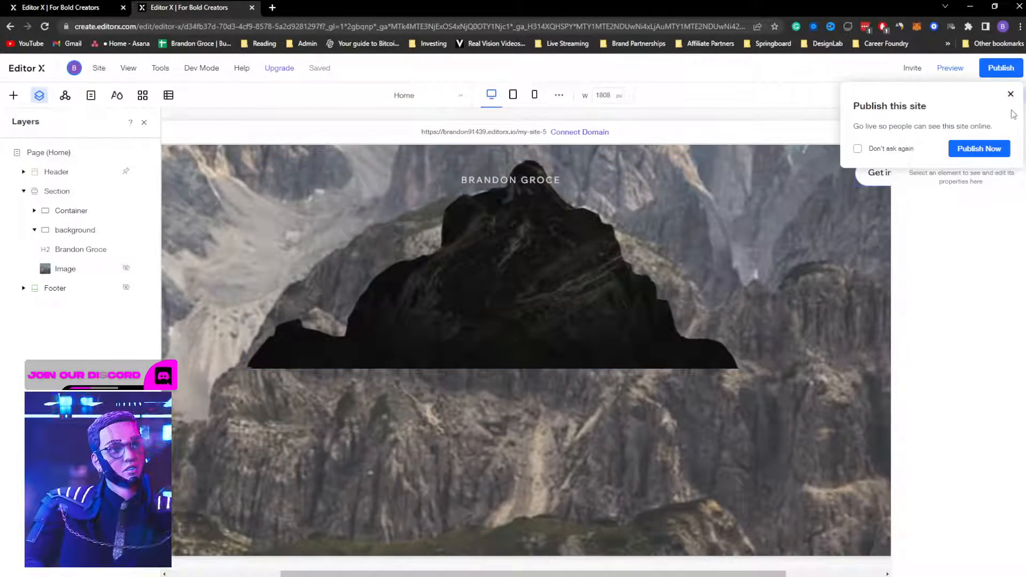
# Step: Dismiss the publish prompt and undo the recent mountain cutout changes with Ctrl+Z
pyautogui.click(1010, 94)
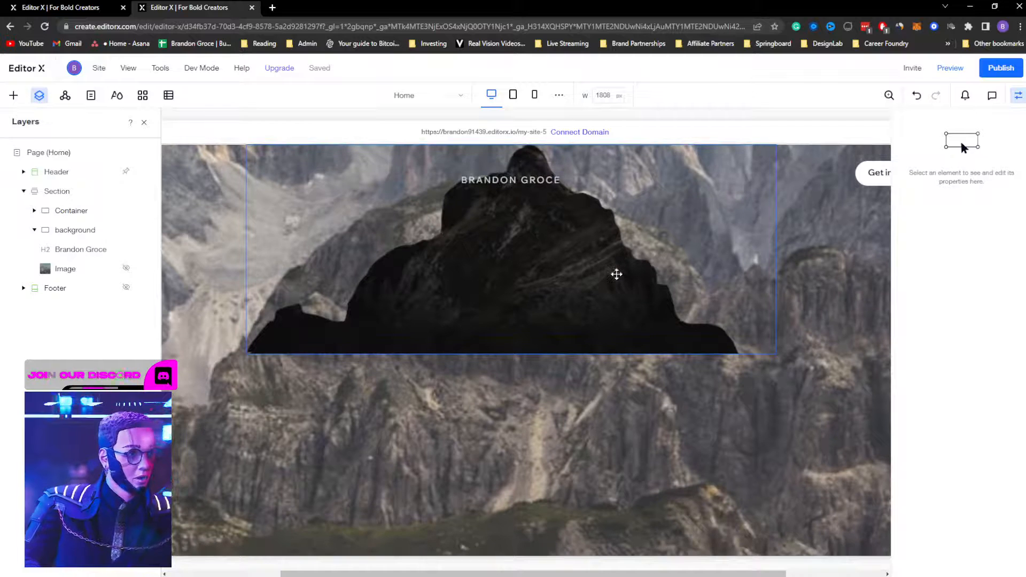
pyautogui.hotkey('ctrl', 'z')
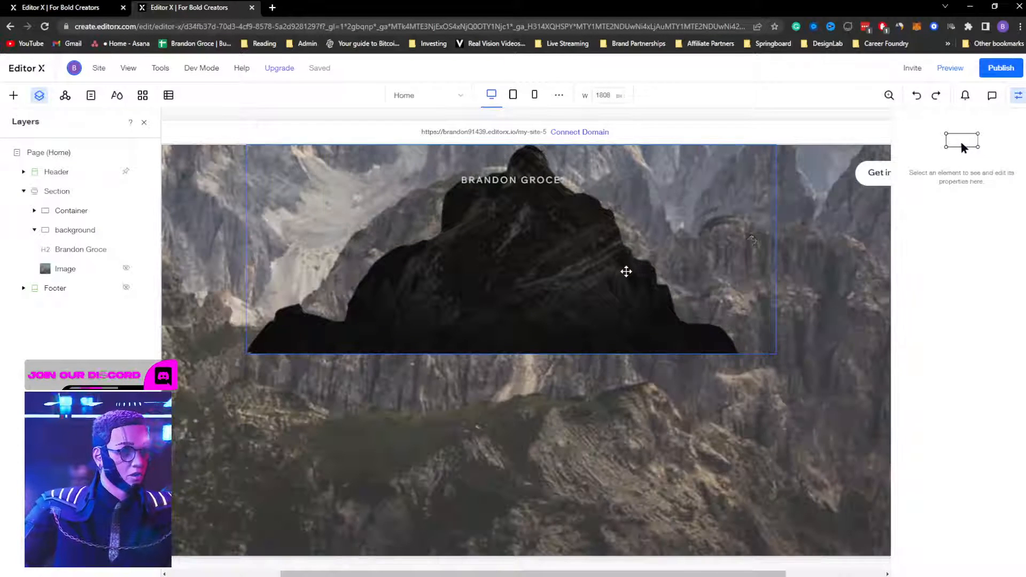
pyautogui.click(785, 233)
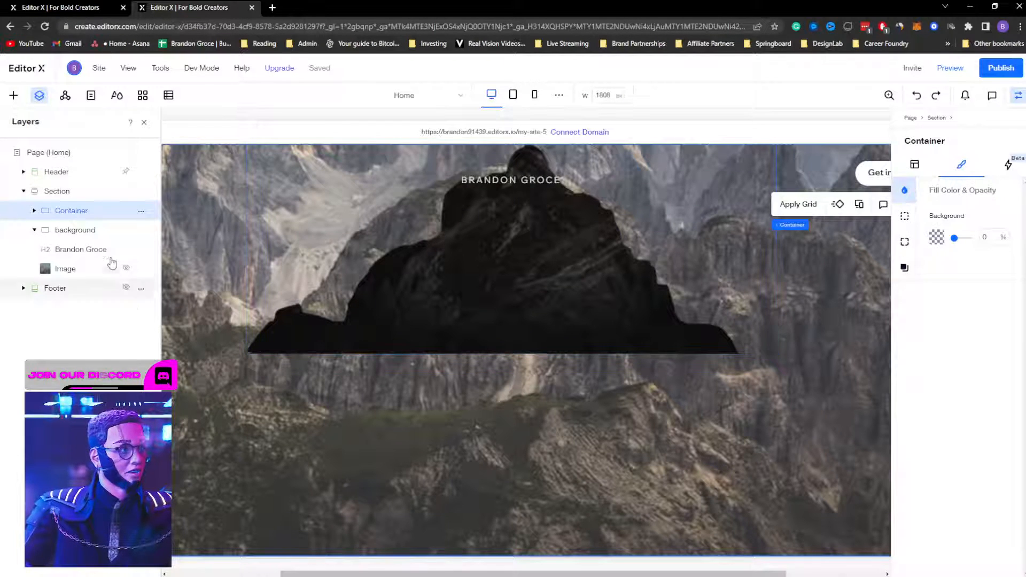
pyautogui.click(24, 191)
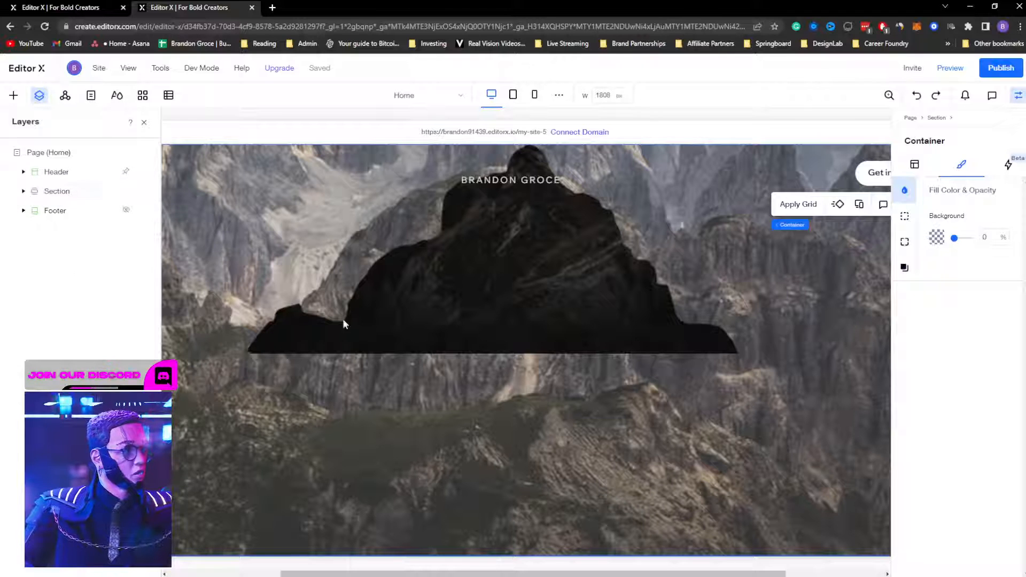
pyautogui.click(513, 554)
pyautogui.click(516, 561)
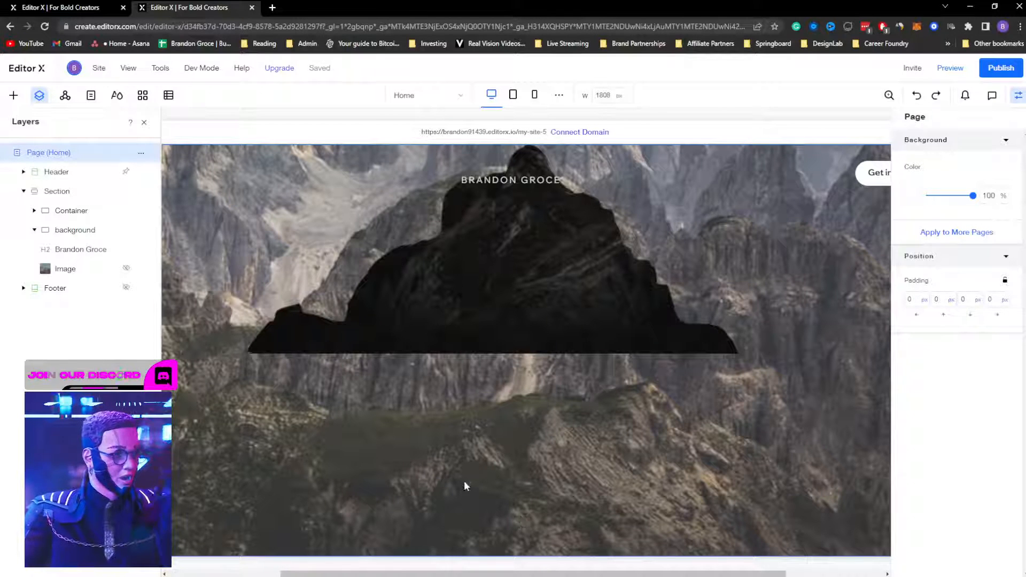
pyautogui.hotkey('ctrl', 'z')
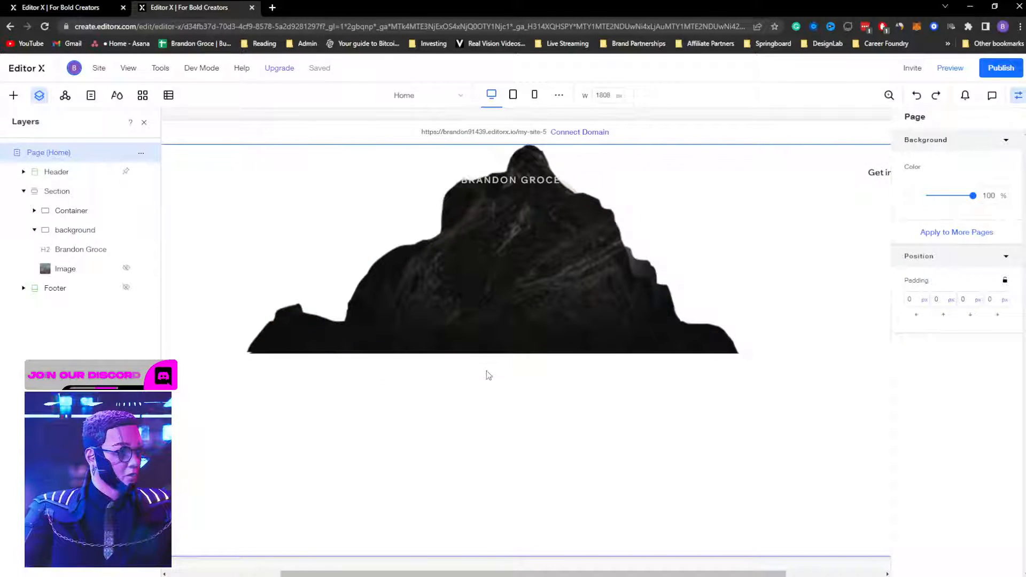
# Step: Select the mountain cutout image in the Section and preview the page
pyautogui.click(478, 399)
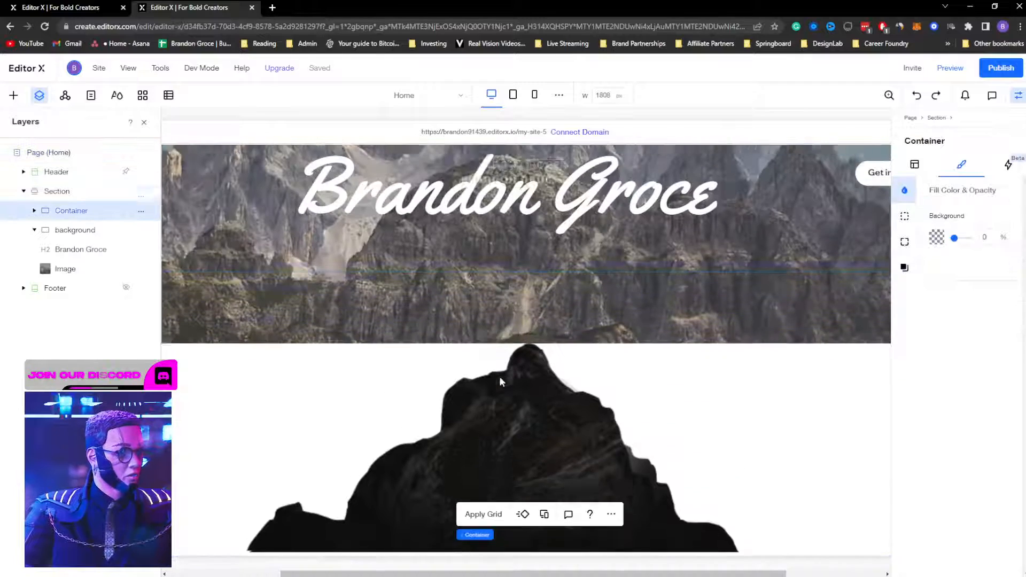
pyautogui.click(479, 399)
pyautogui.scroll(3, 674, 303)
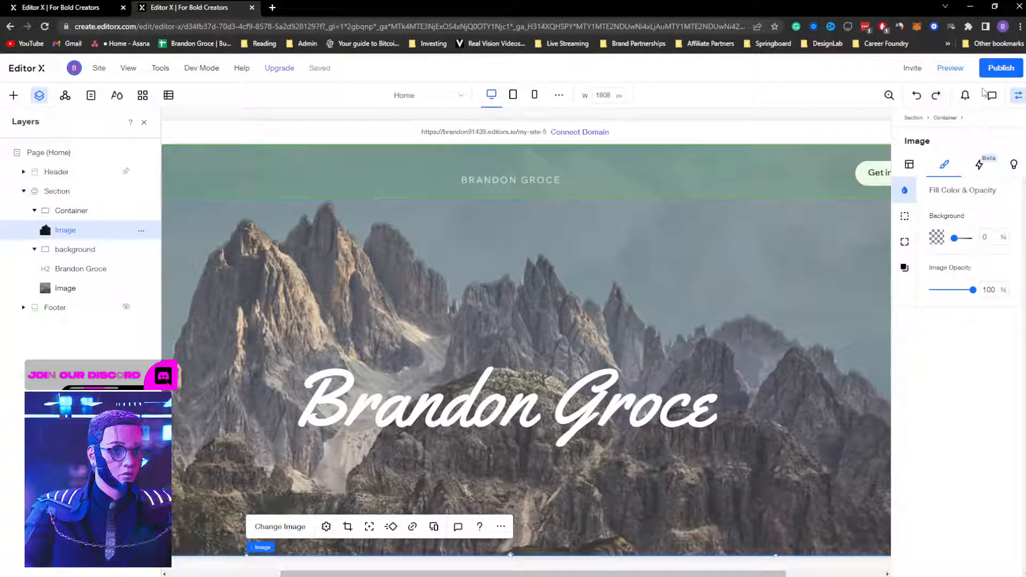
pyautogui.click(950, 68)
# Step: Scroll the preview to watch the cutout pass over the script name, then exit preview
pyautogui.scroll(-3, 607, 253)
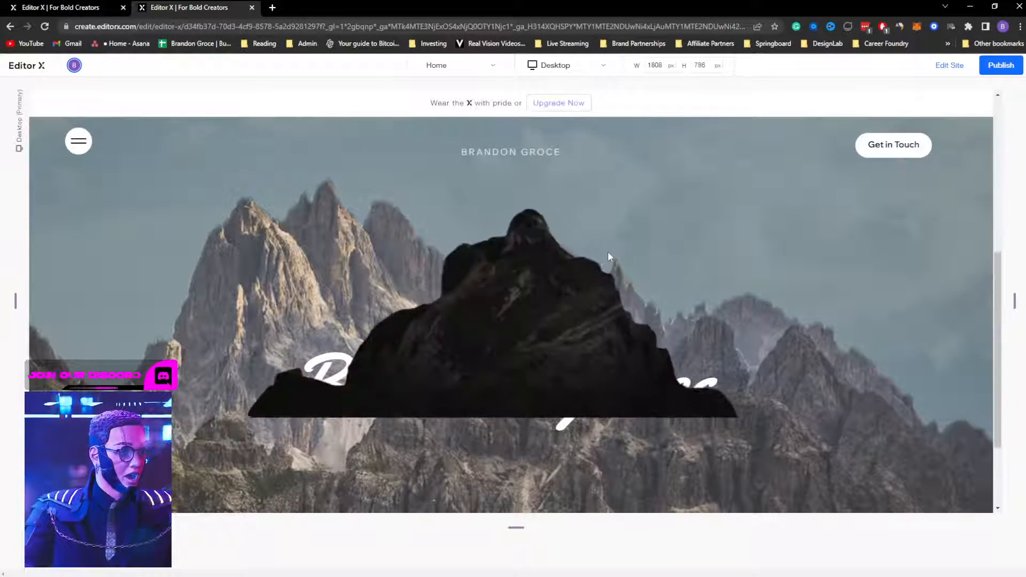
pyautogui.scroll(-3, 607, 250)
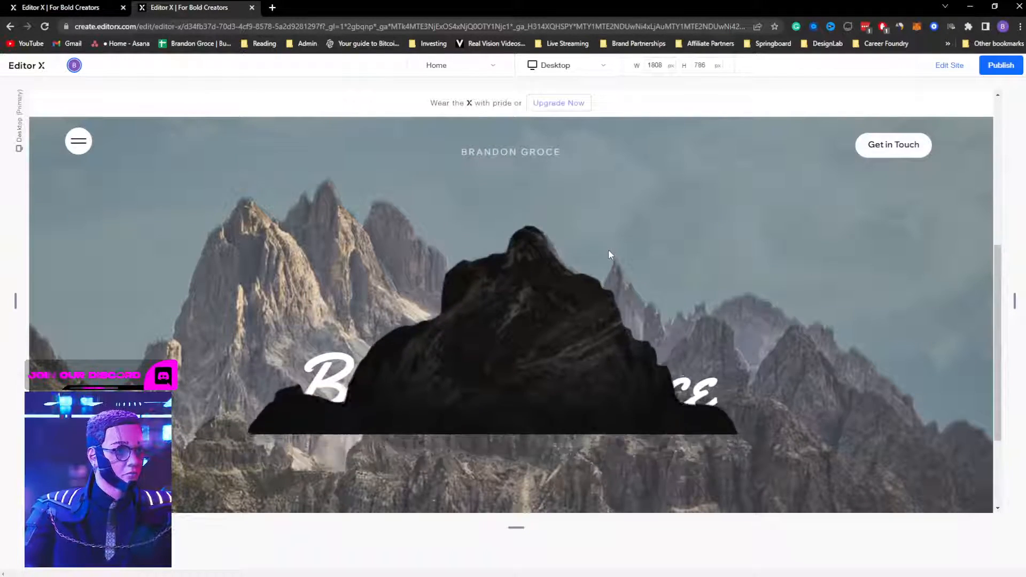
pyautogui.scroll(3, 608, 249)
pyautogui.scroll(-3, 610, 249)
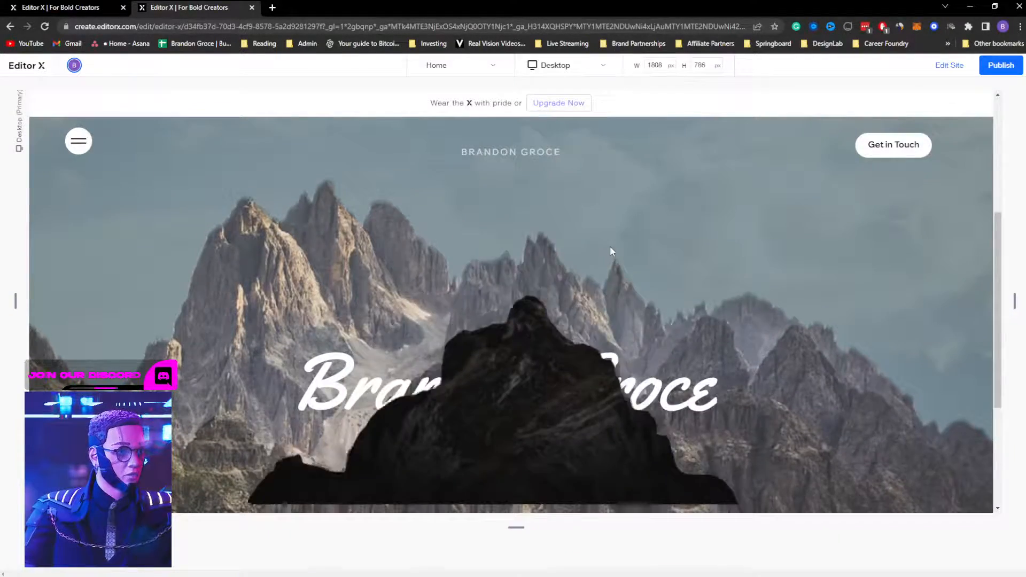
pyautogui.click(956, 71)
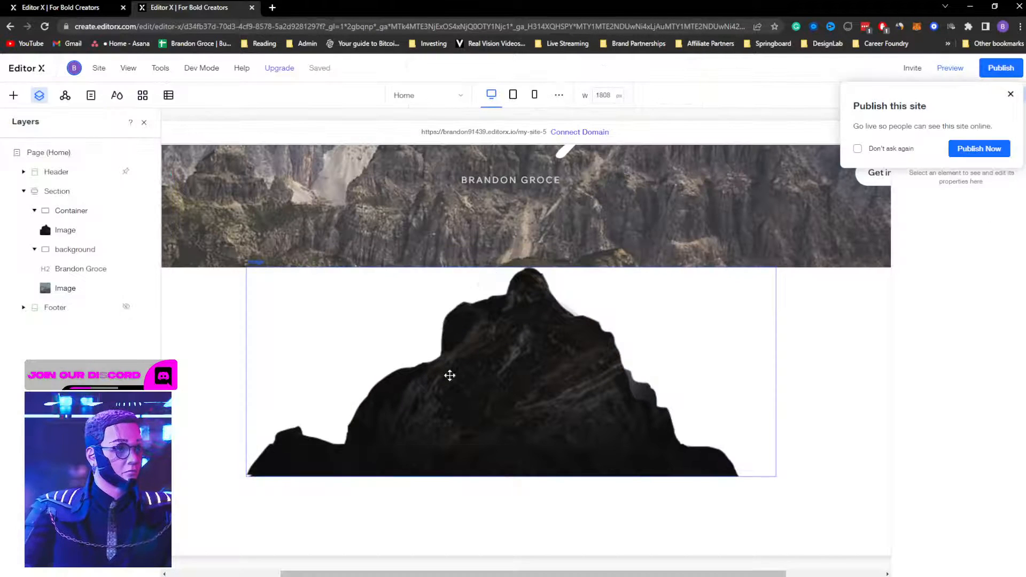
# Step: Shrink the hero Section's second grid row to 25vh in advanced grid editing
pyautogui.click(231, 344)
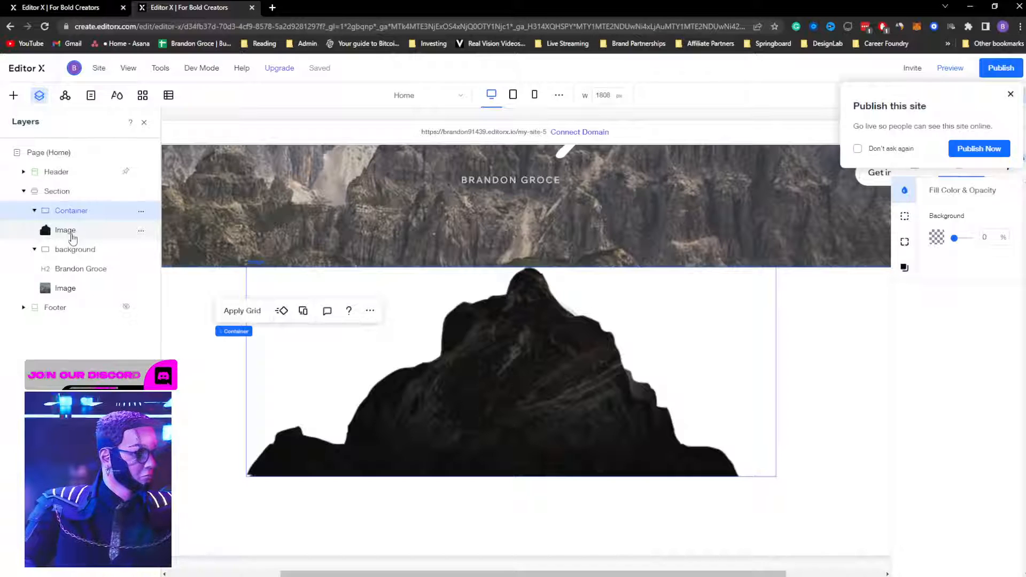
pyautogui.click(166, 310)
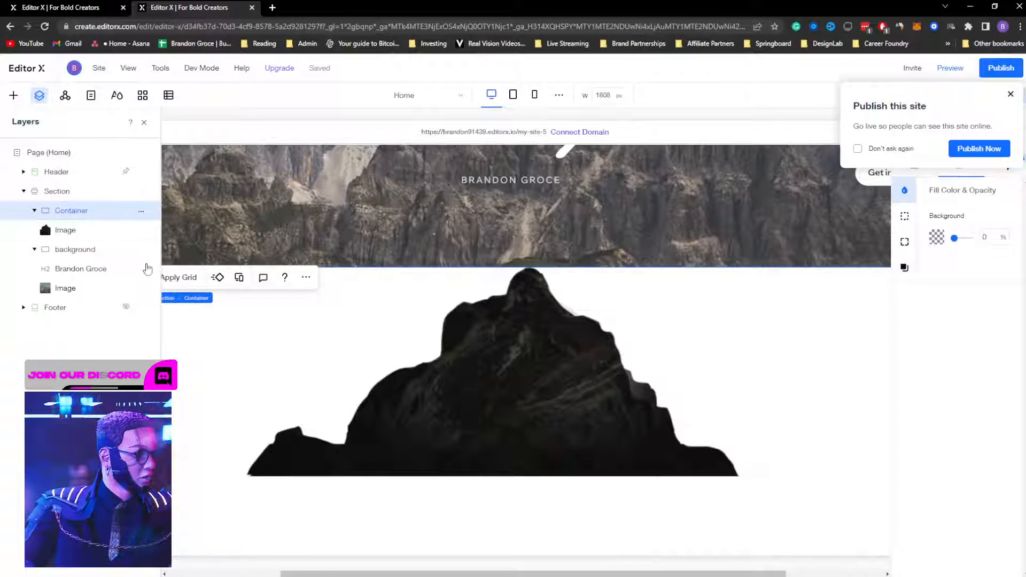
pyautogui.click(62, 193)
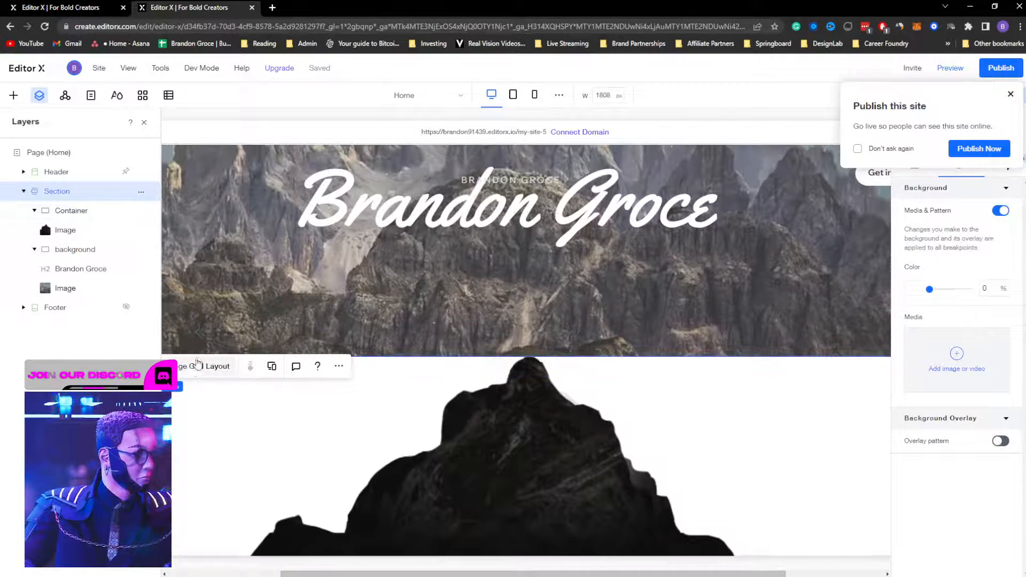
pyautogui.click(196, 369)
pyautogui.click(510, 355)
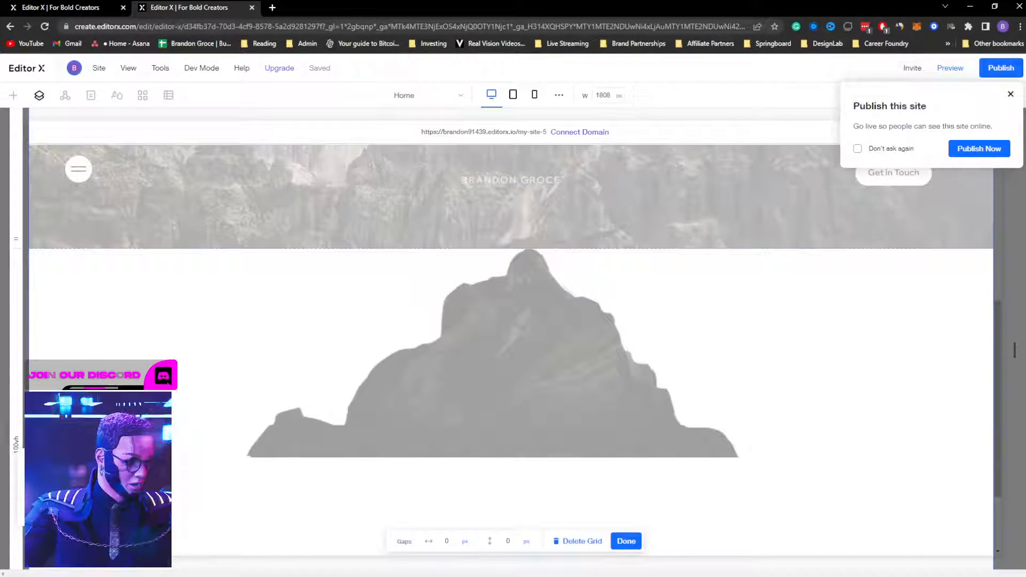
pyautogui.press('Return')
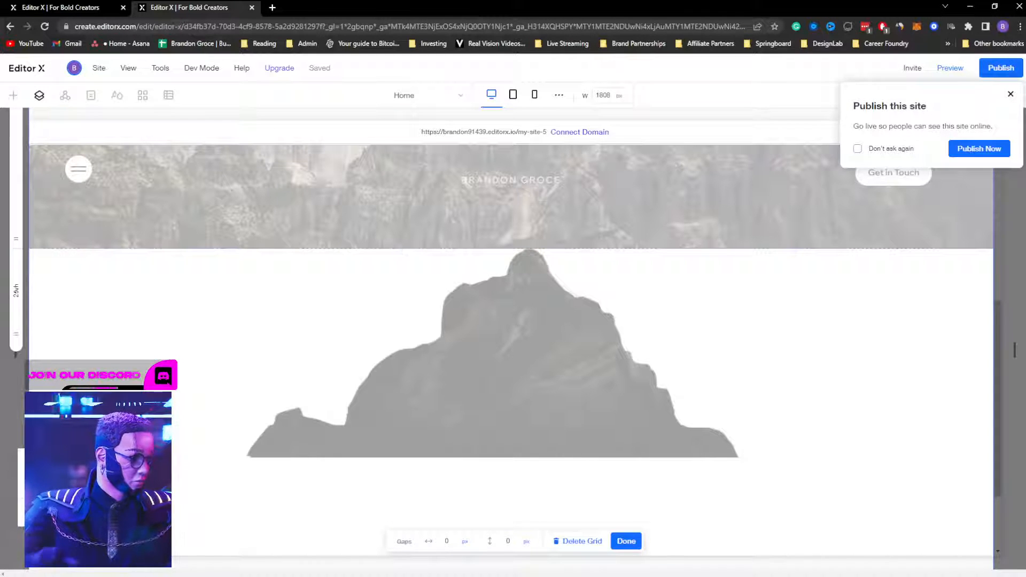
pyautogui.click(625, 541)
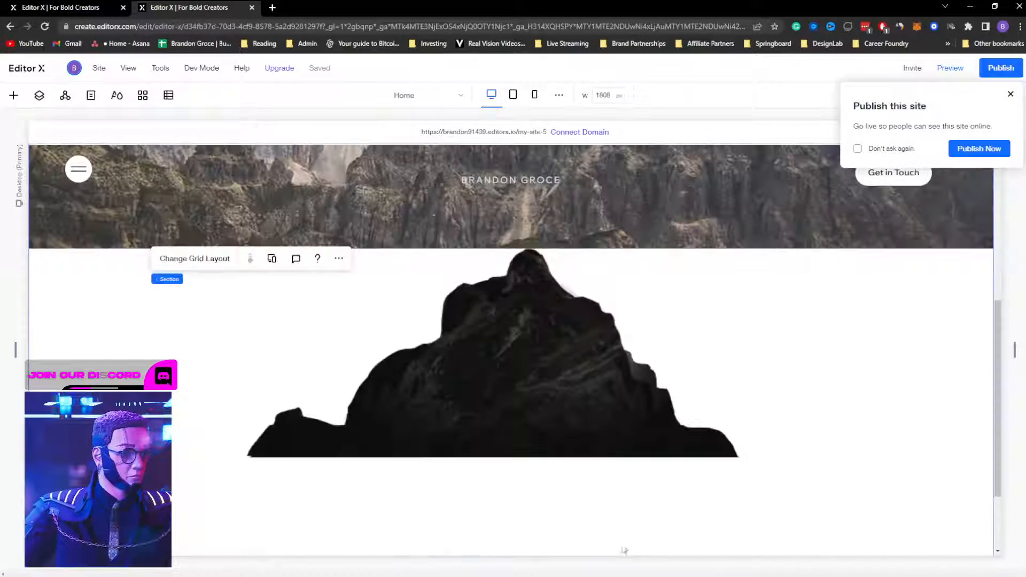
# Step: Move the mountain cutout higher over the landscape photo, docked to the section bottom, then reselect the hero section's grid
pyautogui.click(288, 353)
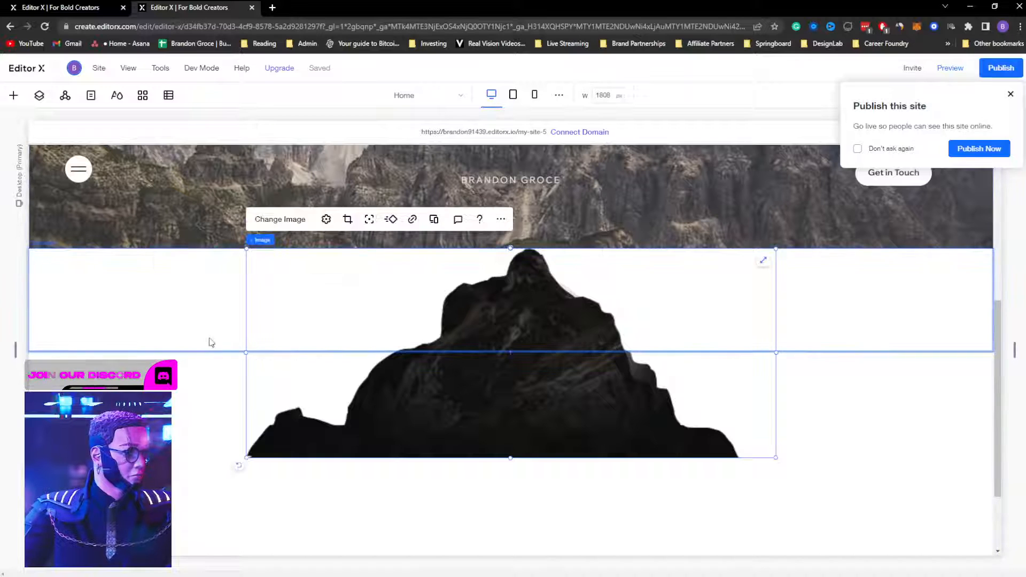
pyautogui.click(211, 333)
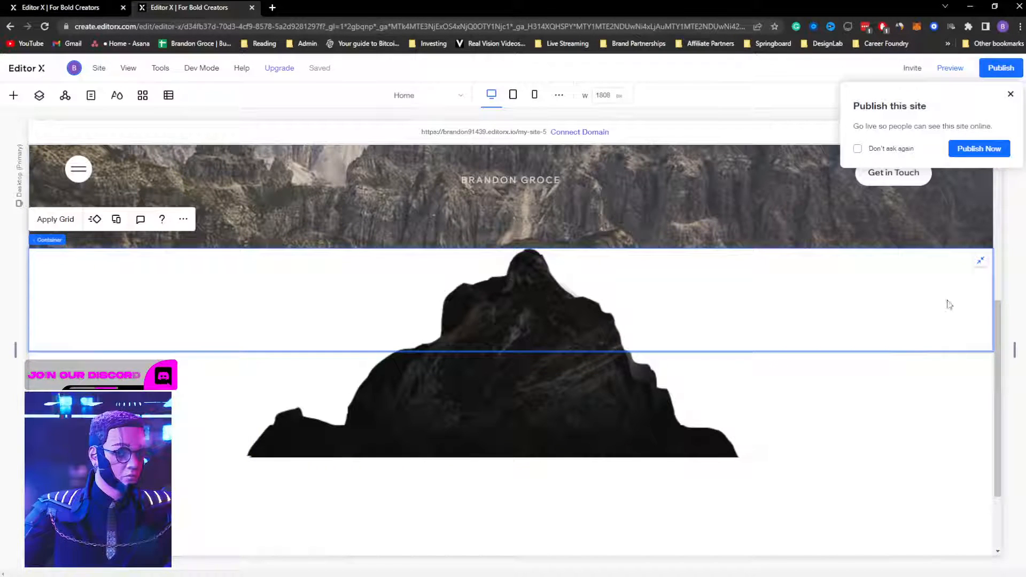
pyautogui.click(431, 416)
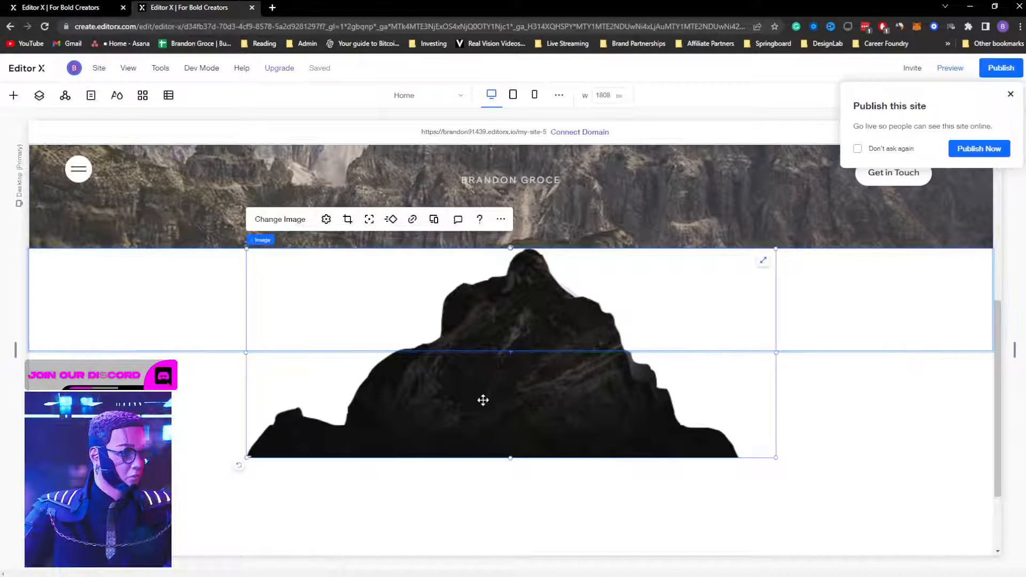
pyautogui.moveTo(481, 400); pyautogui.dragTo(491, 297)
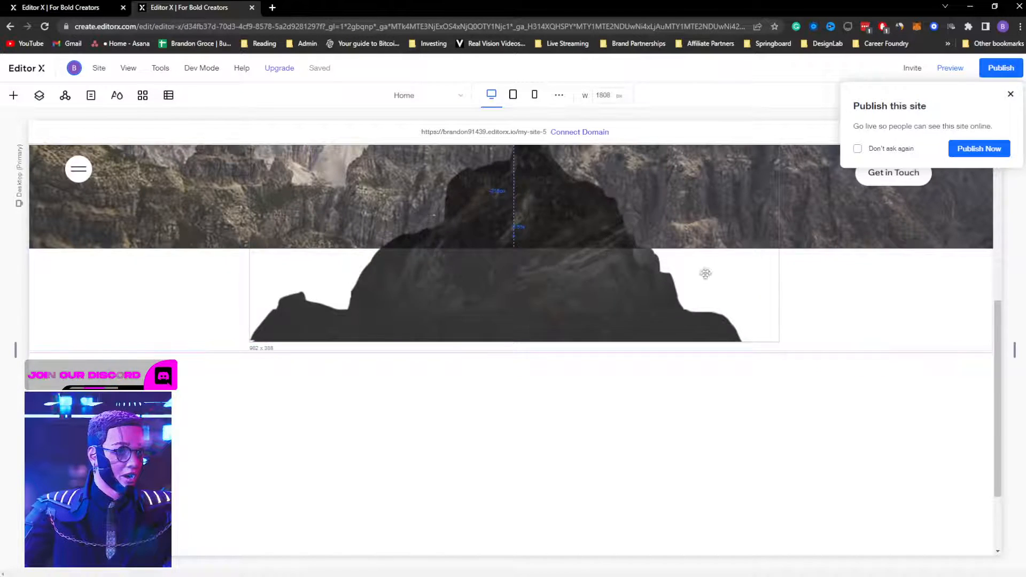
pyautogui.click(1010, 96)
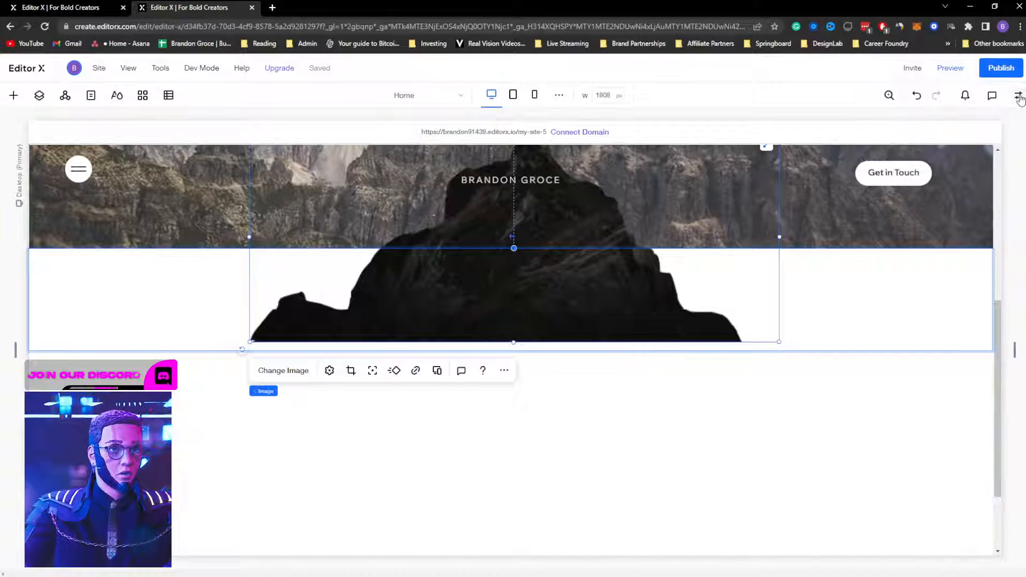
pyautogui.click(1019, 96)
pyautogui.click(909, 165)
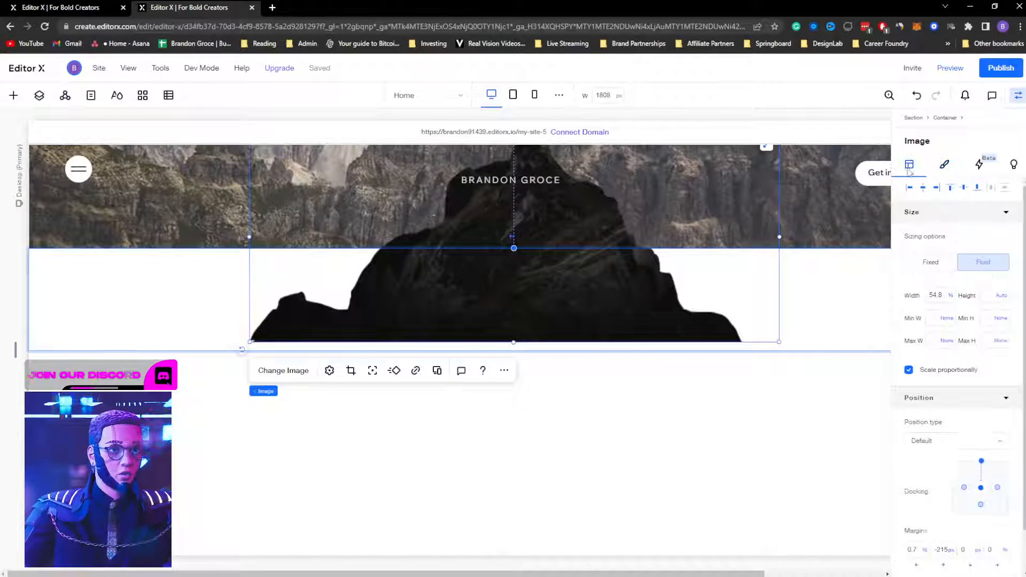
pyautogui.click(977, 188)
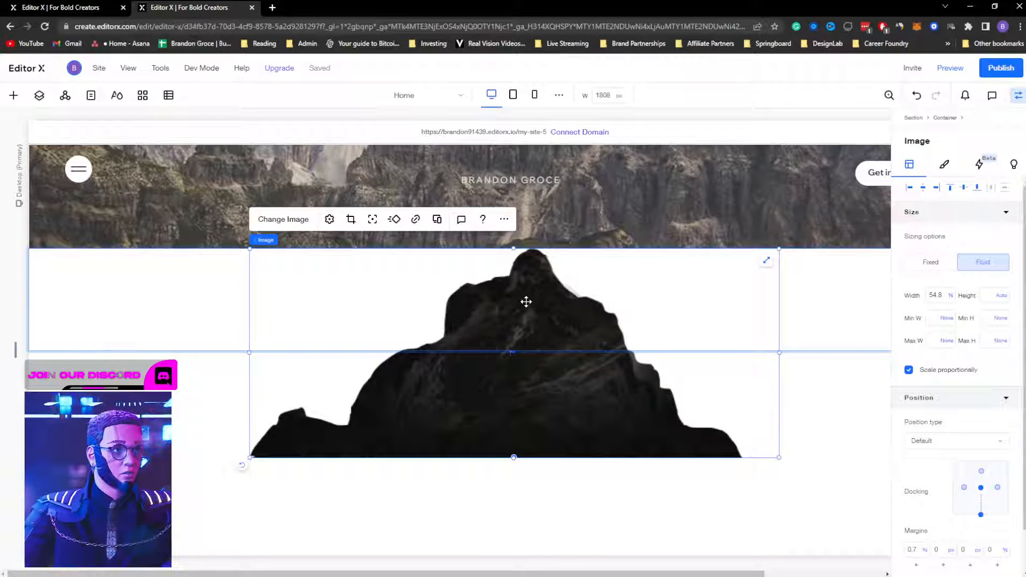
pyautogui.moveTo(524, 299); pyautogui.dragTo(506, 189)
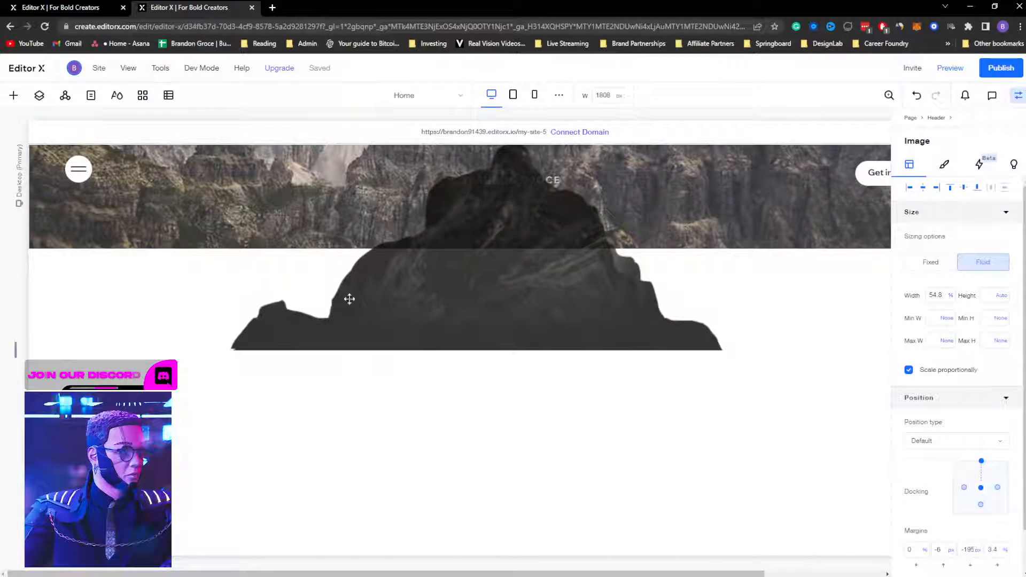
pyautogui.click(555, 436)
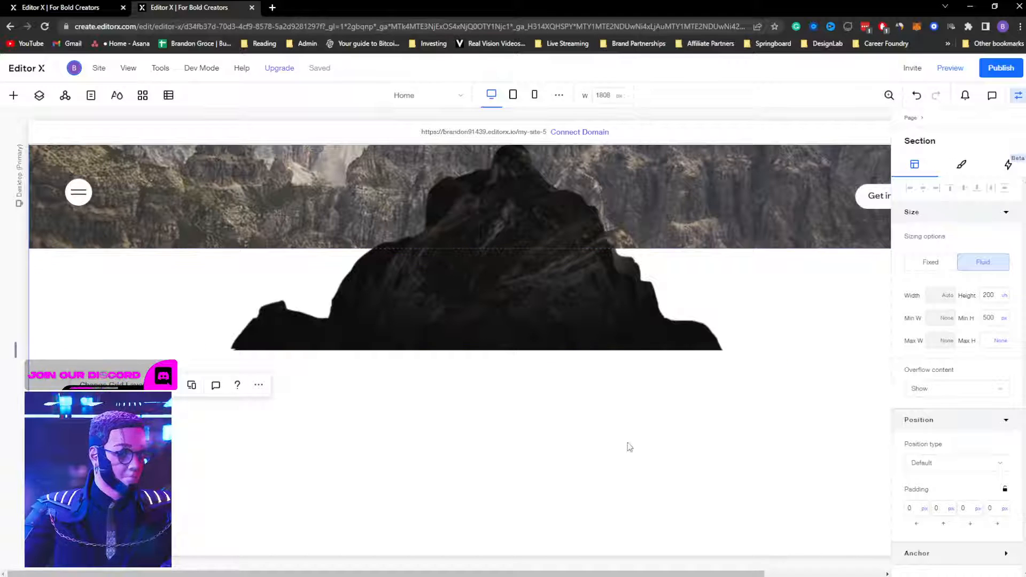
pyautogui.click(112, 385)
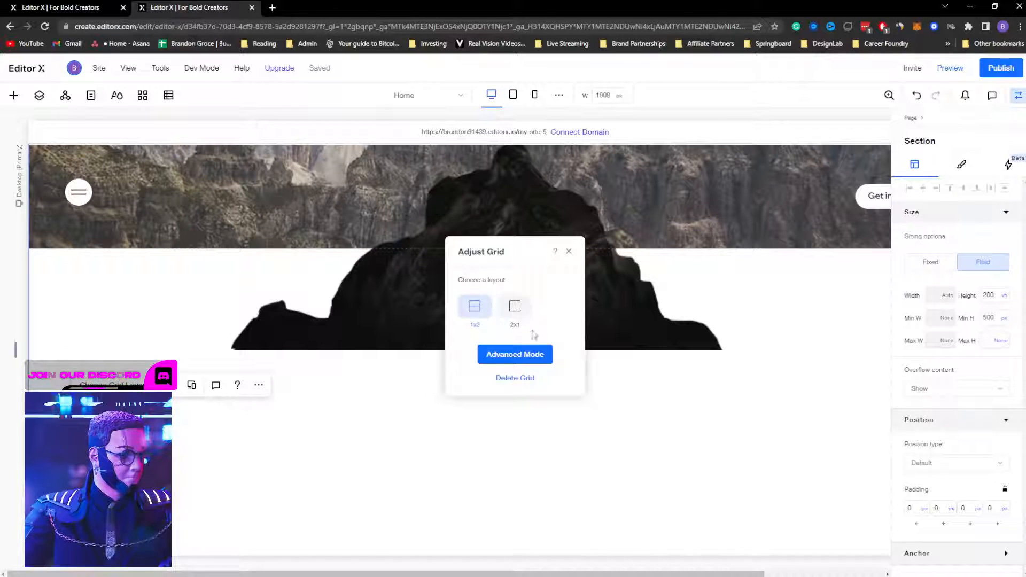
# Step: Set the hero Section's height to 125 vh via advanced grid editing and the inspector
pyautogui.click(524, 351)
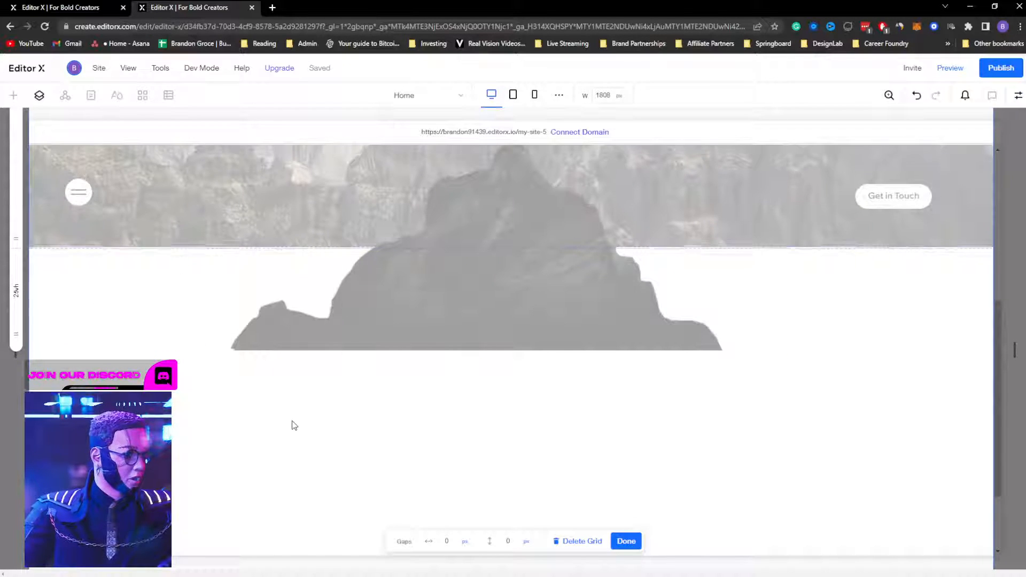
pyautogui.scroll(-2, 291, 424)
pyautogui.scroll(2, 292, 424)
pyautogui.scroll(-2, 292, 424)
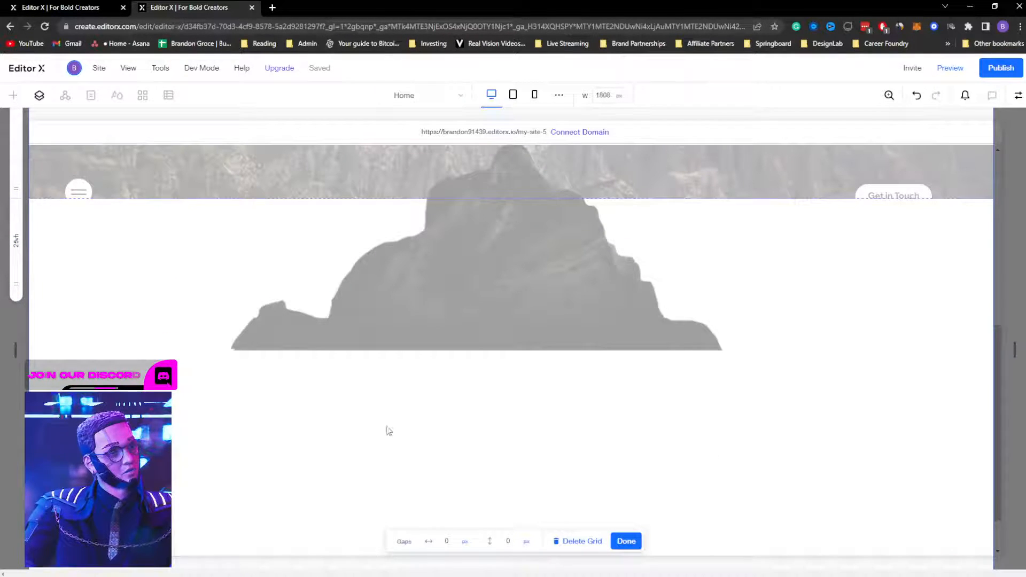
pyautogui.click(626, 541)
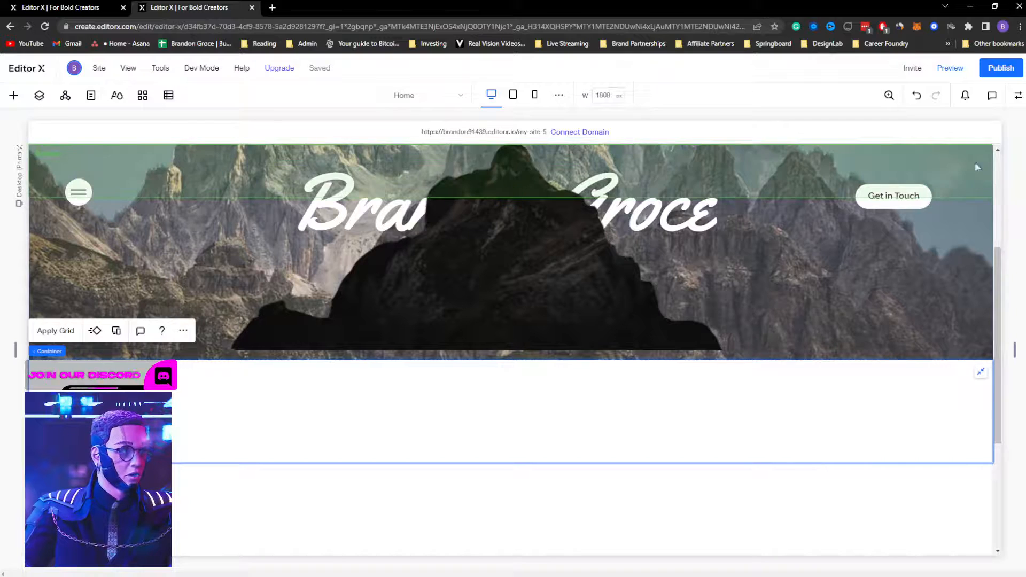
pyautogui.click(1018, 95)
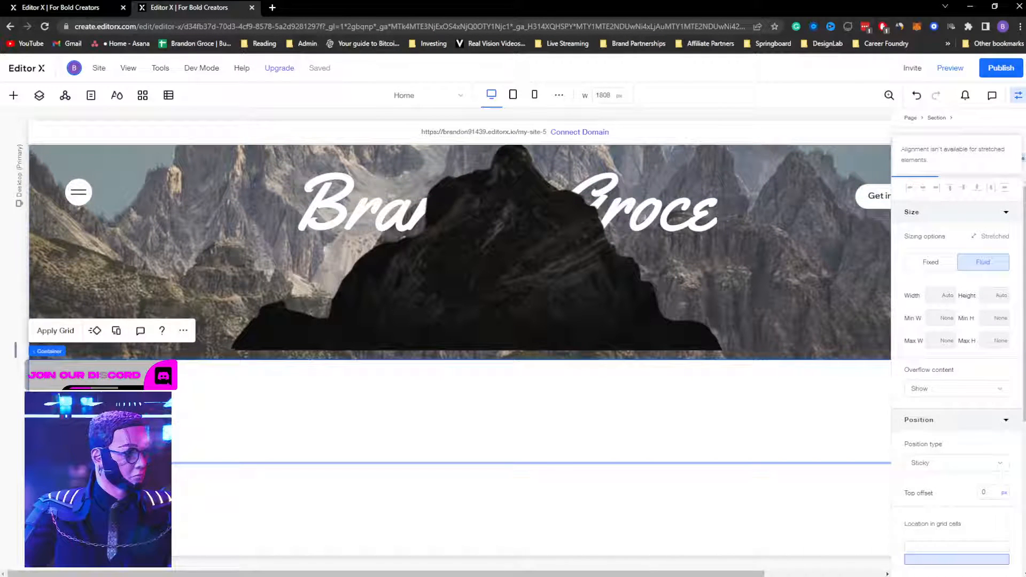
pyautogui.click(936, 118)
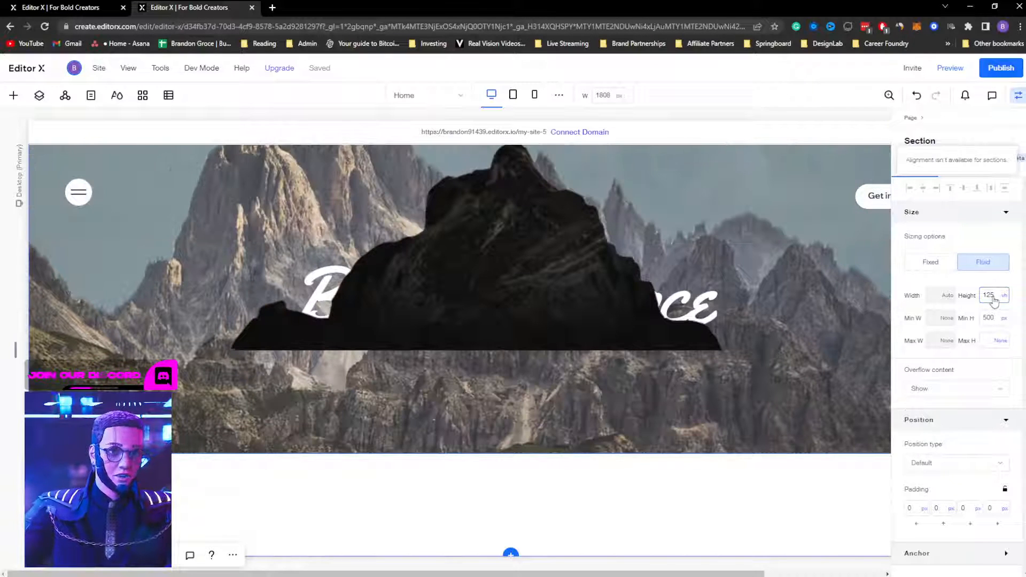
# Step: Hide the properties and drag the black mountain cutout down below the title
pyautogui.click(1019, 94)
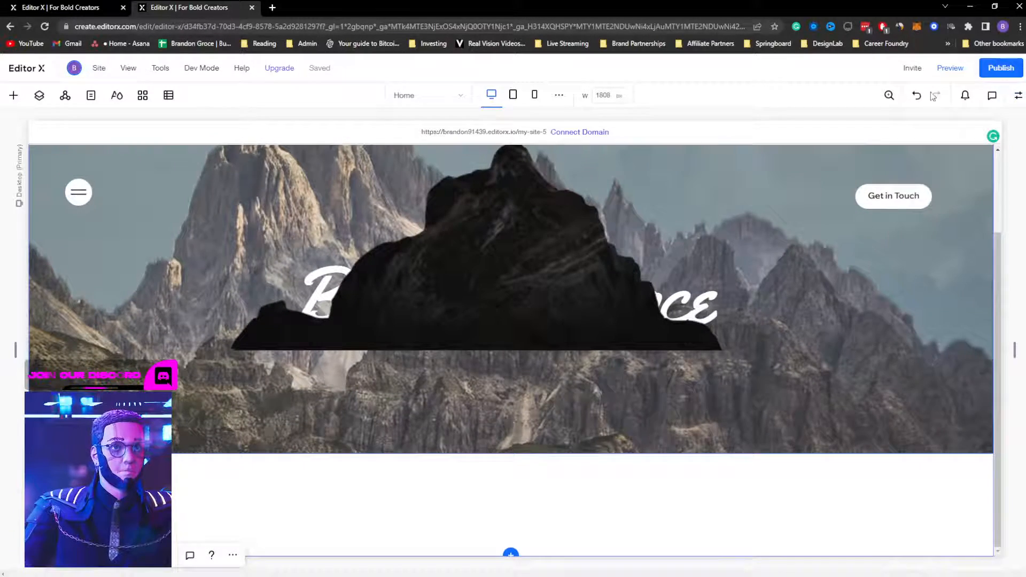
pyautogui.click(510, 266)
pyautogui.moveTo(510, 266); pyautogui.dragTo(506, 454)
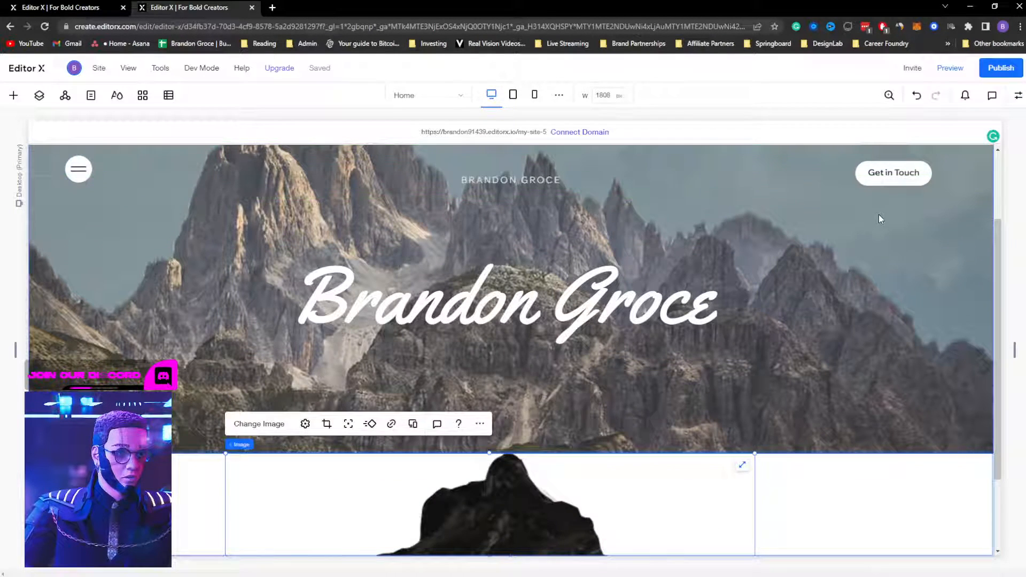
# Step: Dock the mountain cutout to the hero's bottom edge and nudge it further down
pyautogui.scroll(-2, 879, 220)
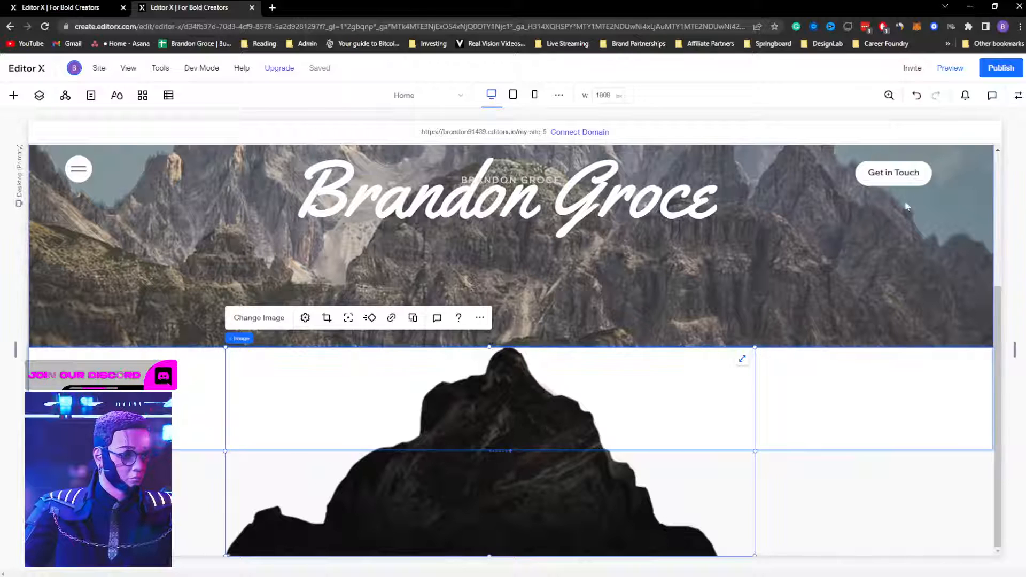
pyautogui.click(1019, 94)
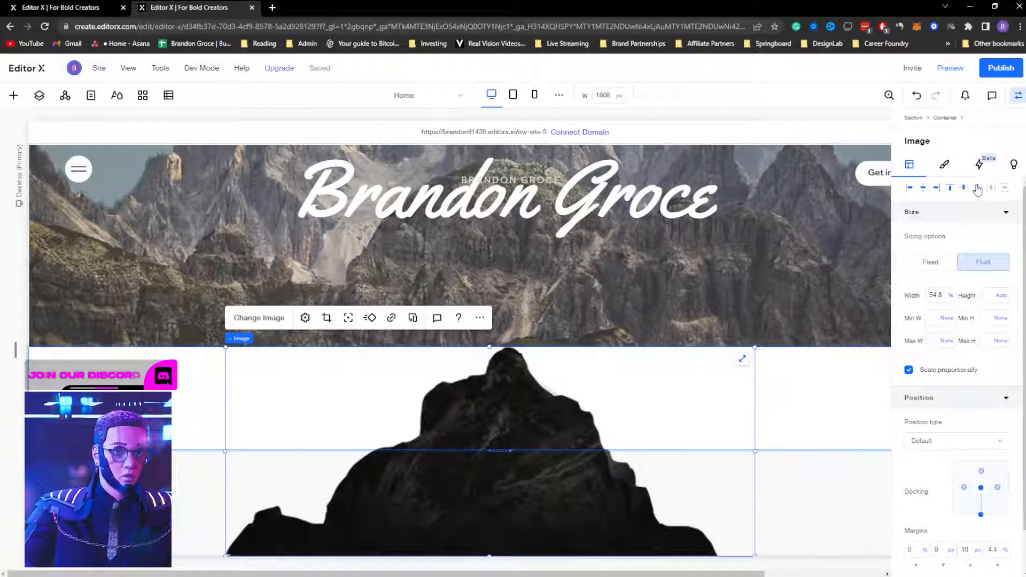
pyautogui.moveTo(497, 433)
pyautogui.mouseDown()
pyautogui.moveTo(498, 317)
pyautogui.moveTo(500, 431)
pyautogui.mouseUp()
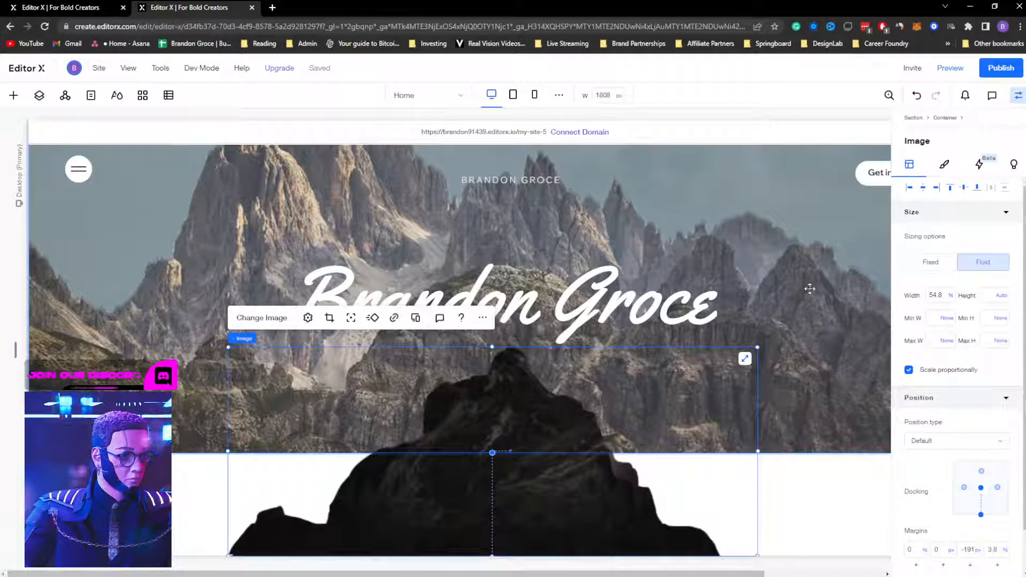
pyautogui.click(977, 188)
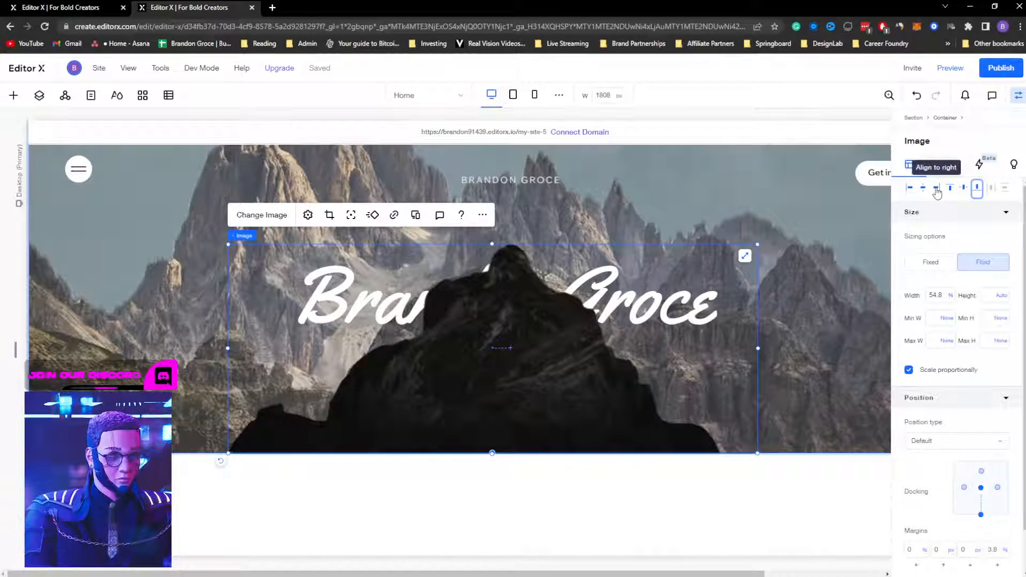
pyautogui.hotkey('shift', 'Down')
pyautogui.hotkey('shift', 'Down')
pyautogui.hotkey('shift', 'Down')
pyautogui.hotkey('shift', 'Down')
pyautogui.hotkey('shift', 'Down')
pyautogui.hotkey('shift', 'Down')
pyautogui.hotkey('shift', 'Down')
pyautogui.hotkey('shift', 'Down')
pyautogui.hotkey('shift', 'Down')
pyautogui.hotkey('shift', 'Down')
pyautogui.hotkey('shift', 'Down')
pyautogui.hotkey('shift', 'Down')
pyautogui.hotkey('shift', 'Down')
pyautogui.hotkey('shift', 'Down')
pyautogui.hotkey('shift', 'Down')
pyautogui.hotkey('shift', 'Down')
pyautogui.hotkey('shift', 'Down')
pyautogui.hotkey('shift', 'Down')
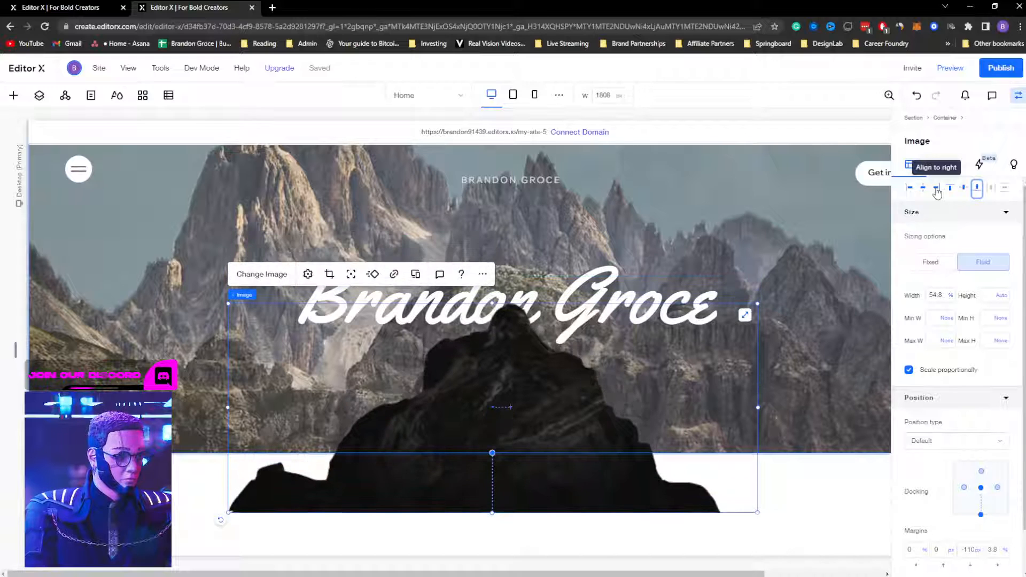
pyautogui.hotkey('shift', 'Down')
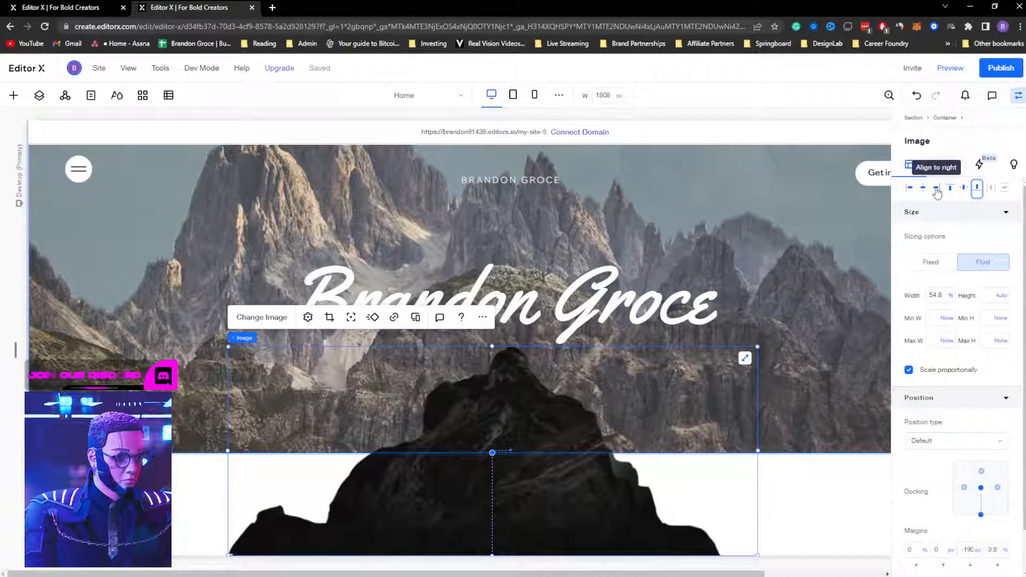
# Step: In Layers, cut the mountain cutout from the background group and paste it into Container
pyautogui.click(39, 97)
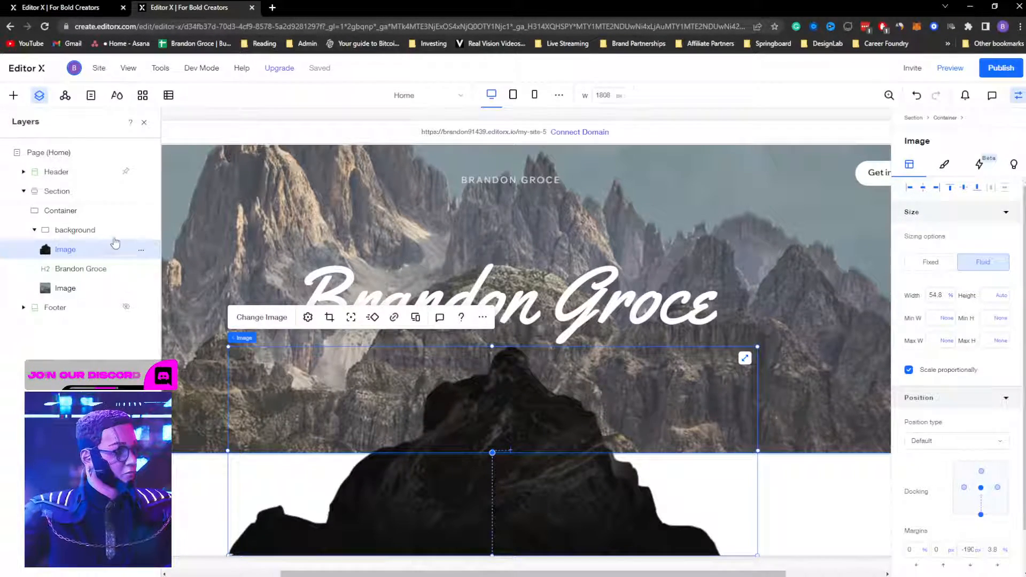
pyautogui.press('Delete')
pyautogui.click(62, 213)
pyautogui.hotkey('ctrl', 'z')
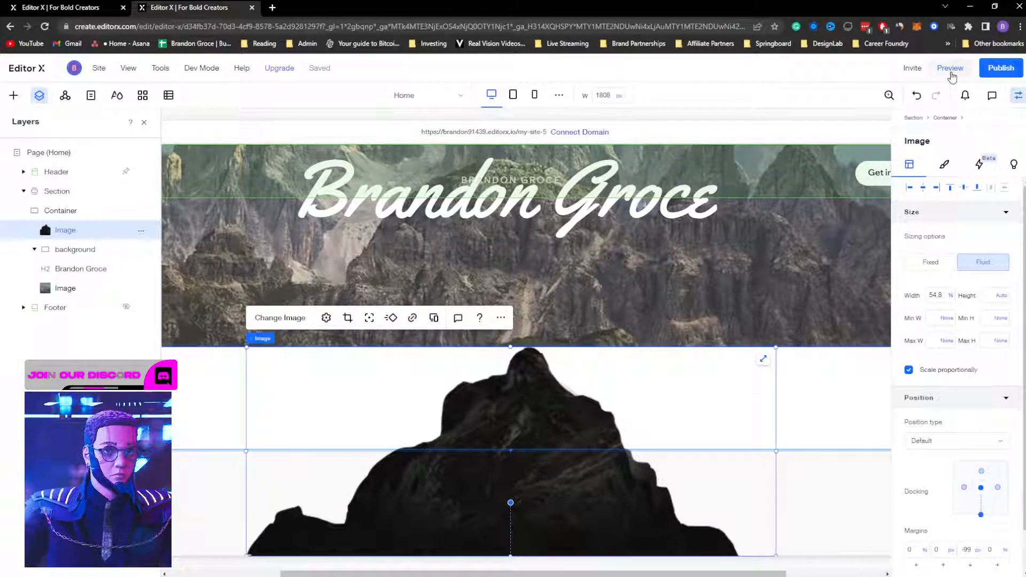
pyautogui.click(950, 68)
pyautogui.scroll(-2, 656, 297)
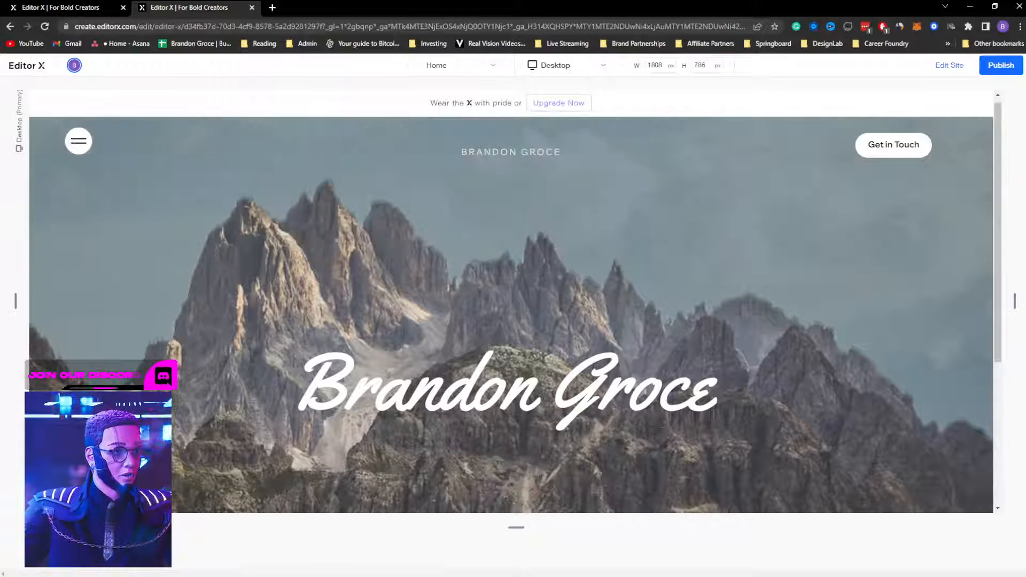
pyautogui.scroll(3, 663, 294)
pyautogui.scroll(-3, 663, 295)
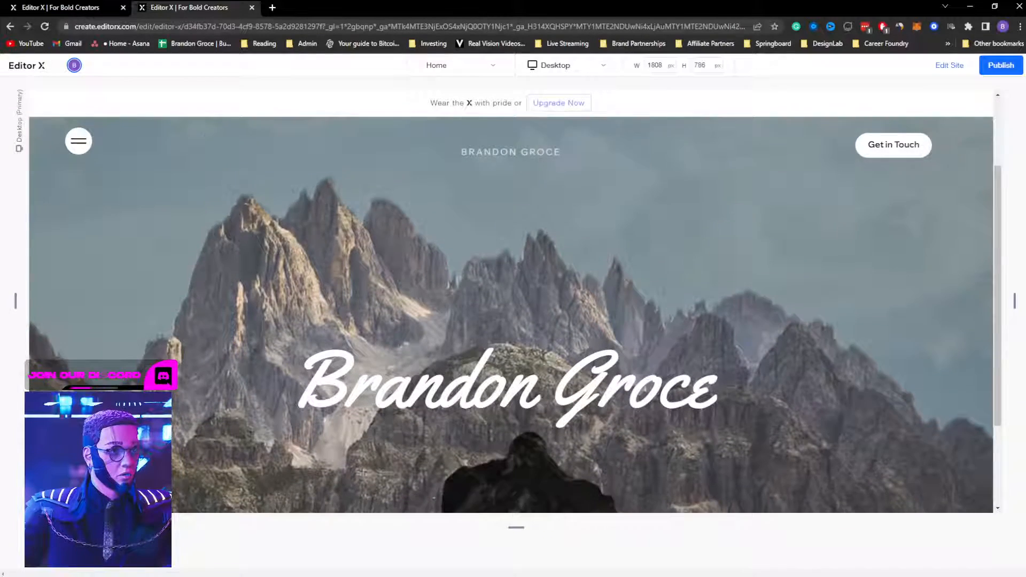
pyautogui.scroll(3, 663, 295)
pyautogui.scroll(-3, 663, 294)
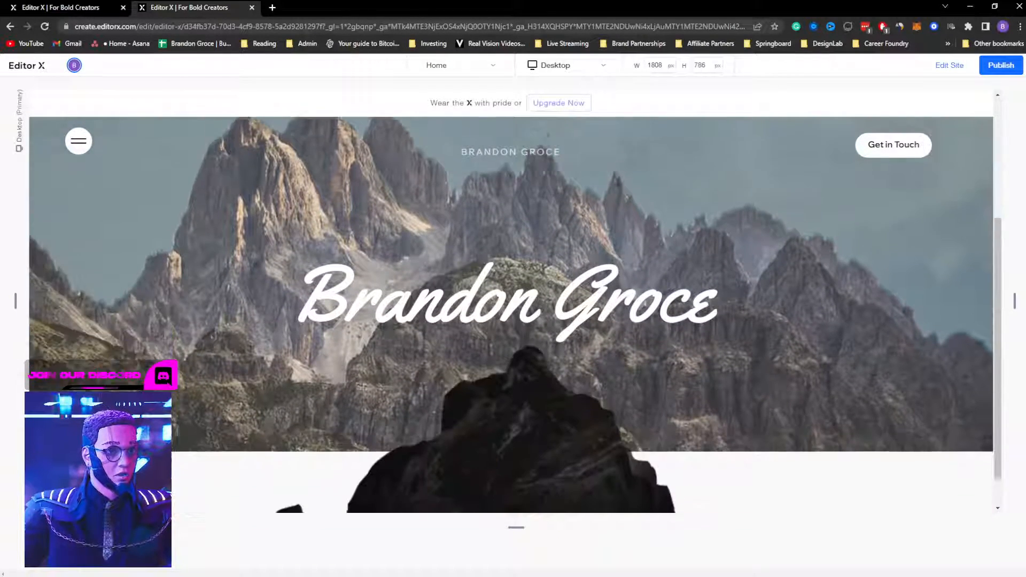
pyautogui.scroll(3, 663, 294)
pyautogui.scroll(-3, 663, 294)
pyautogui.scroll(3, 663, 294)
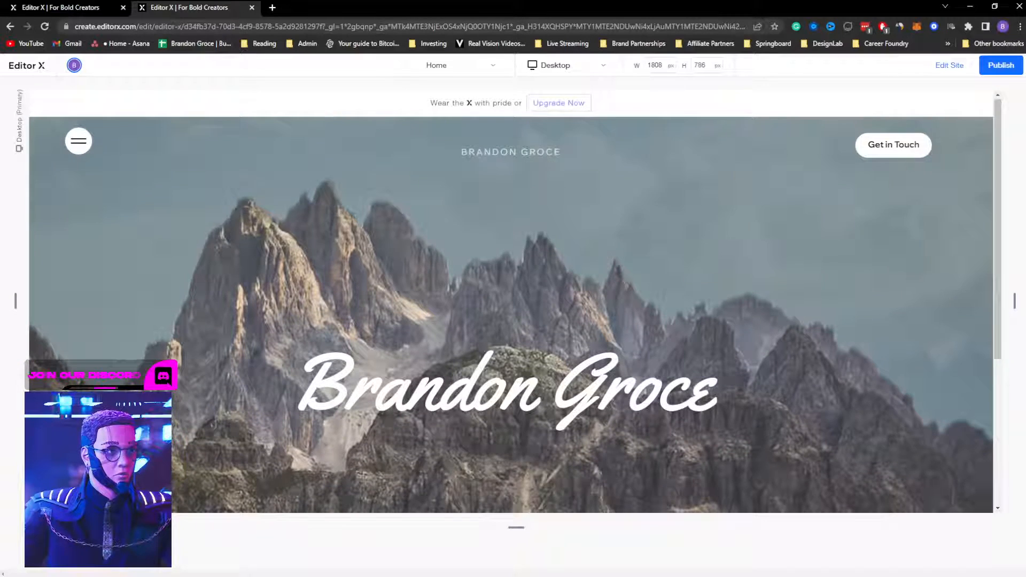
pyautogui.scroll(-3, 664, 293)
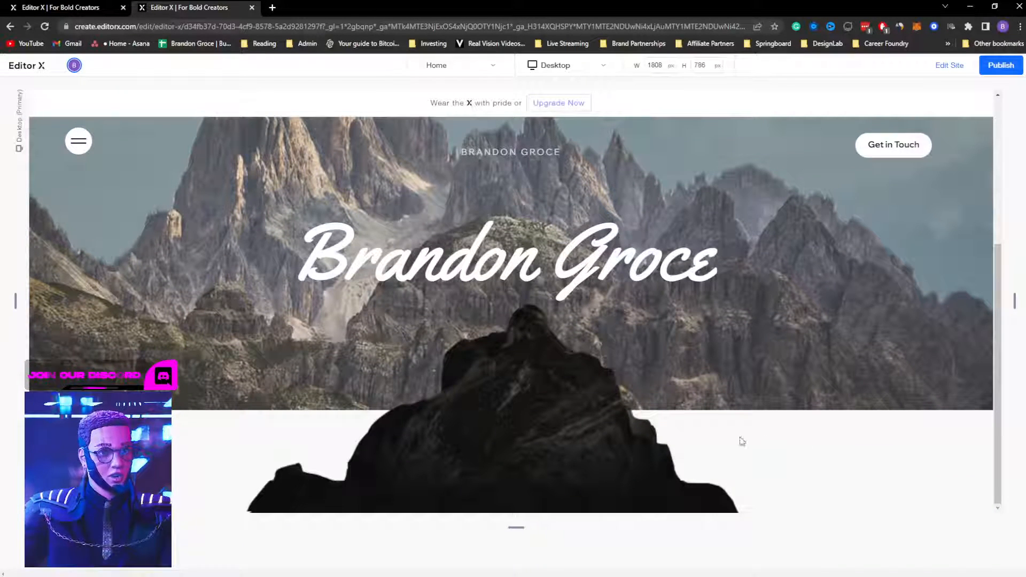
pyautogui.scroll(3, 732, 410)
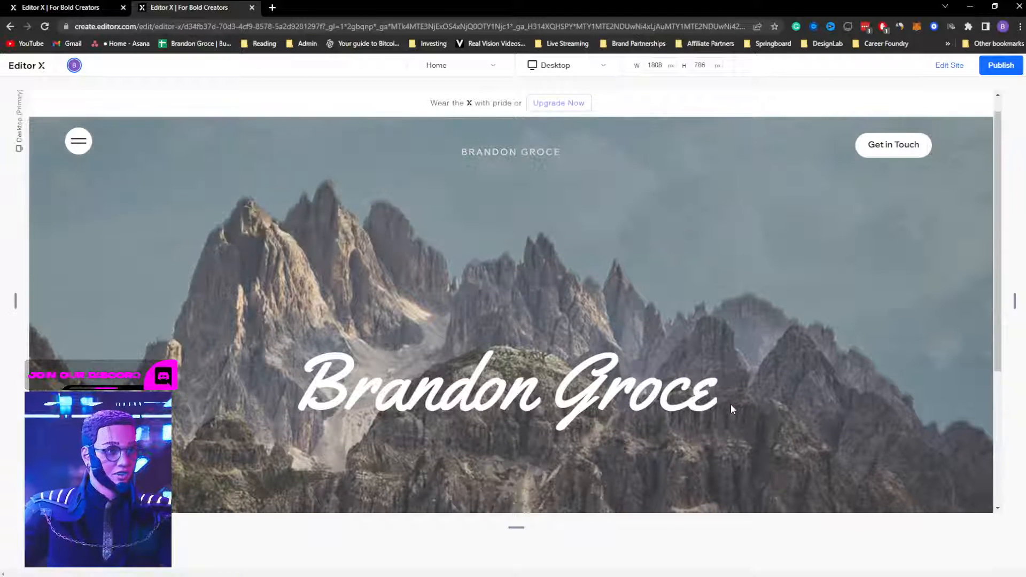
pyautogui.scroll(-2, 731, 403)
pyautogui.scroll(1, 731, 403)
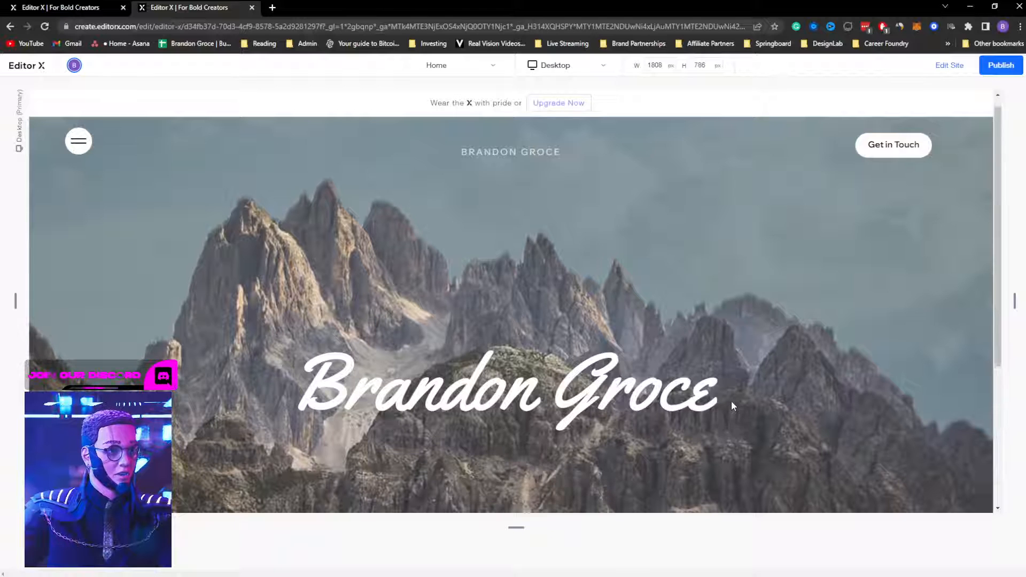
pyautogui.scroll(-1, 732, 405)
pyautogui.scroll(1, 731, 399)
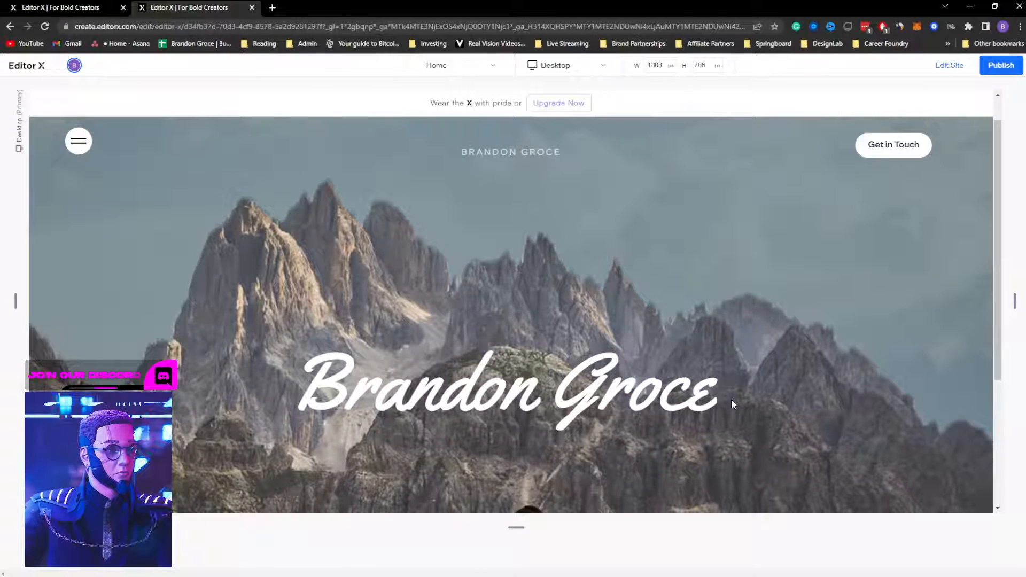
pyautogui.scroll(-2, 732, 396)
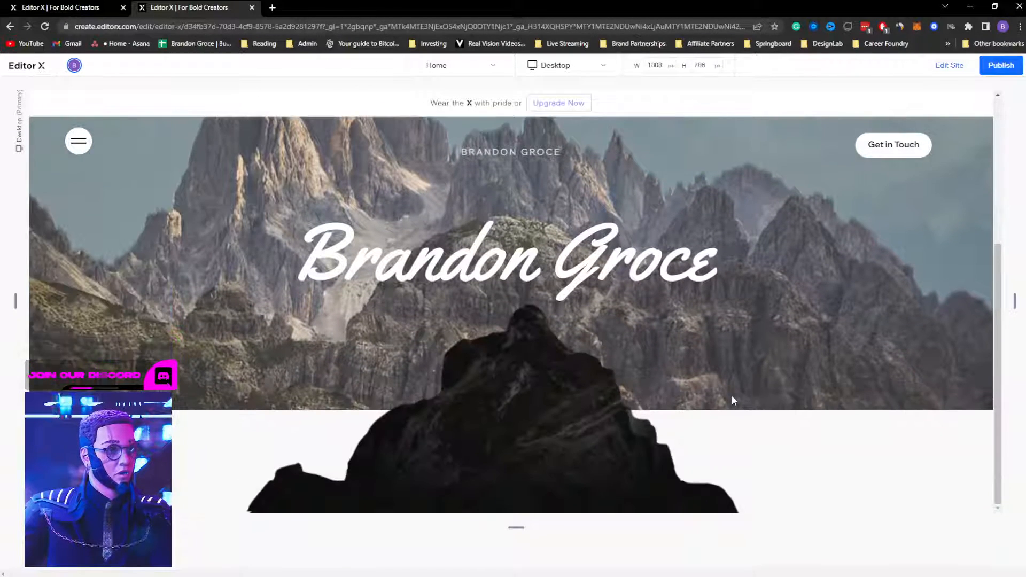
pyautogui.scroll(2, 732, 396)
pyautogui.scroll(-1, 732, 396)
pyautogui.scroll(1, 732, 396)
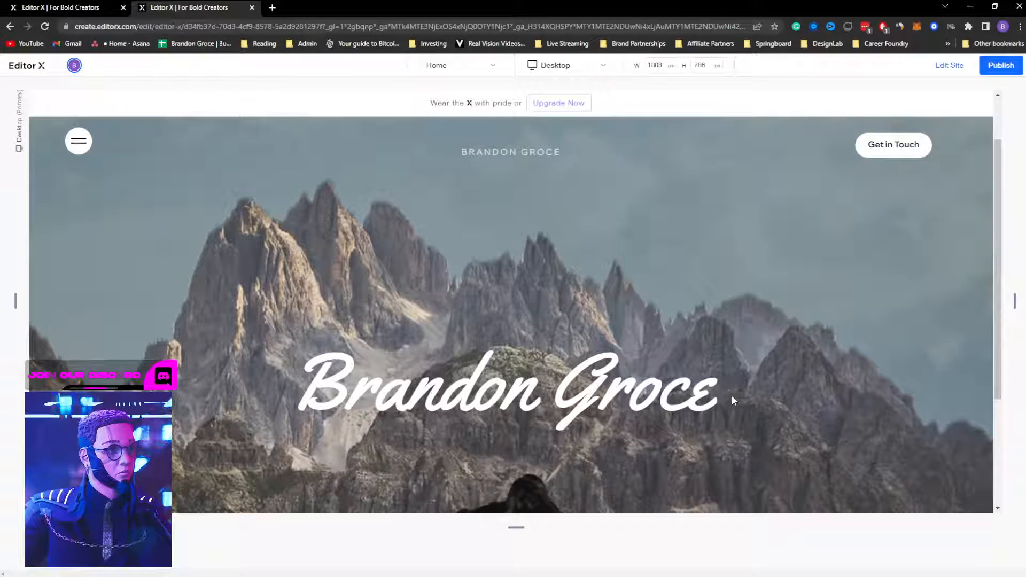
pyautogui.scroll(-1, 732, 396)
pyautogui.scroll(1, 732, 396)
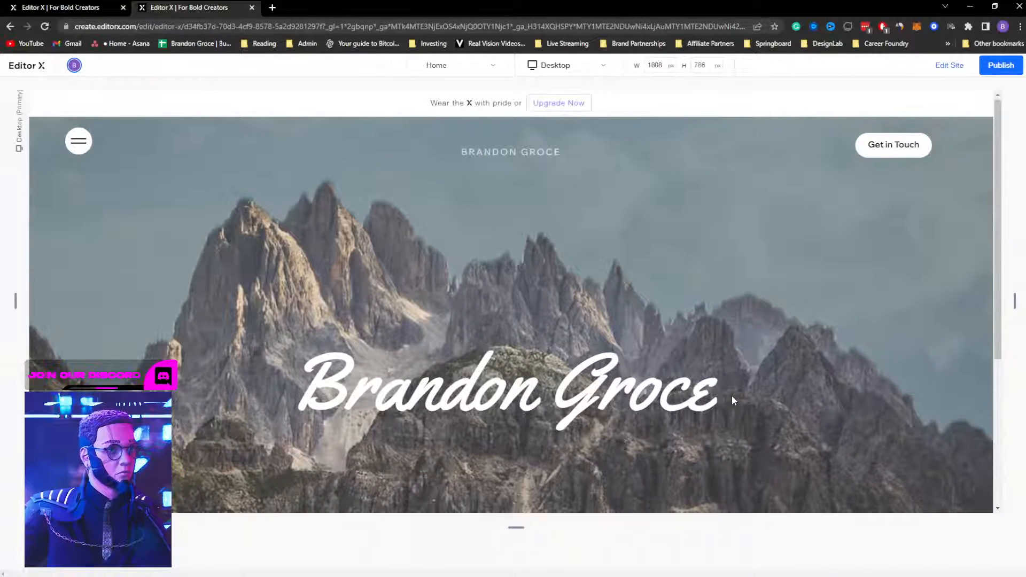
pyautogui.scroll(-1, 733, 399)
pyautogui.scroll(1, 732, 398)
pyautogui.scroll(-1, 733, 397)
pyautogui.scroll(1, 732, 395)
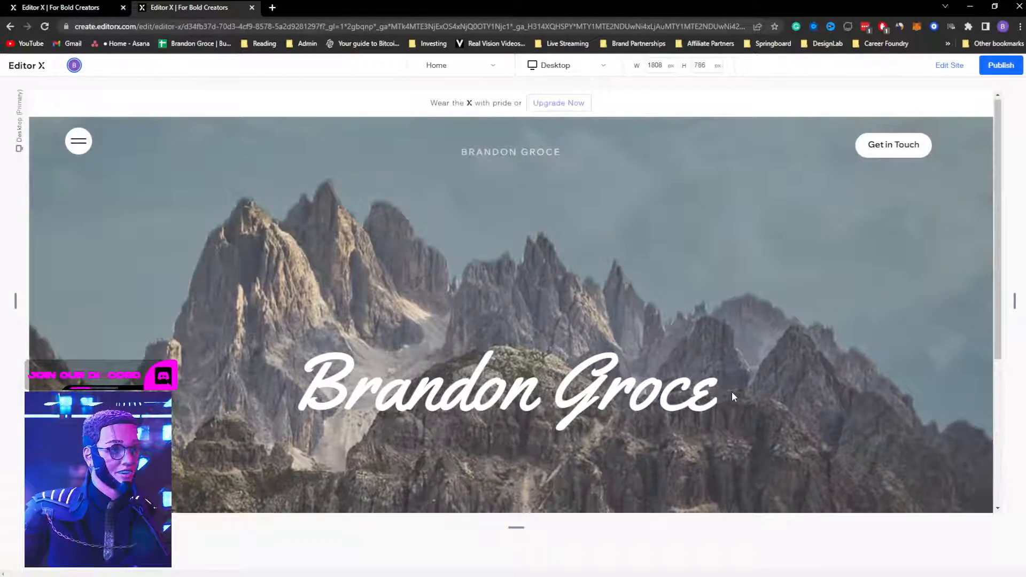
pyautogui.scroll(-1, 732, 396)
pyautogui.scroll(2, 732, 395)
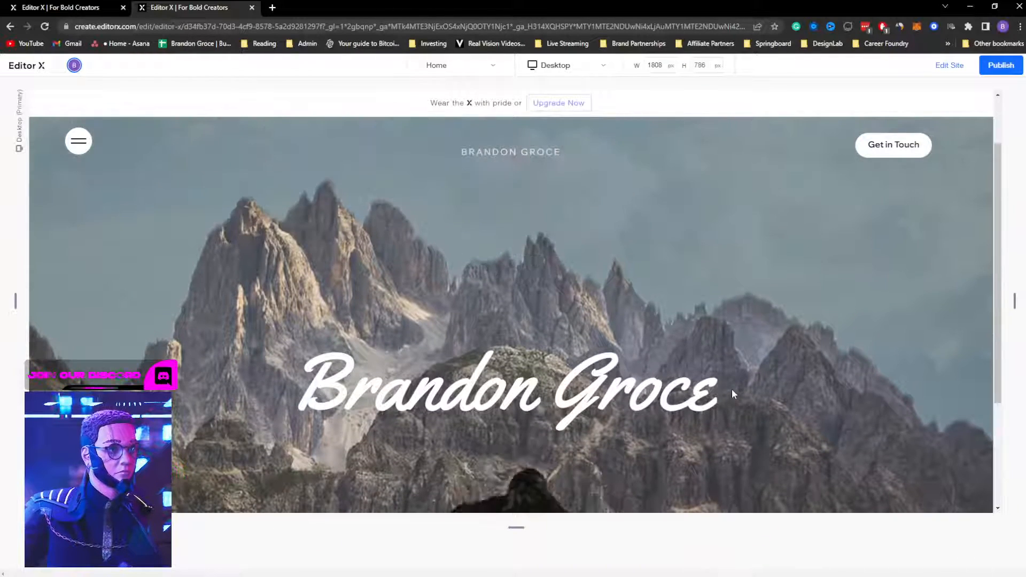
pyautogui.scroll(-2, 732, 389)
pyautogui.scroll(2, 732, 387)
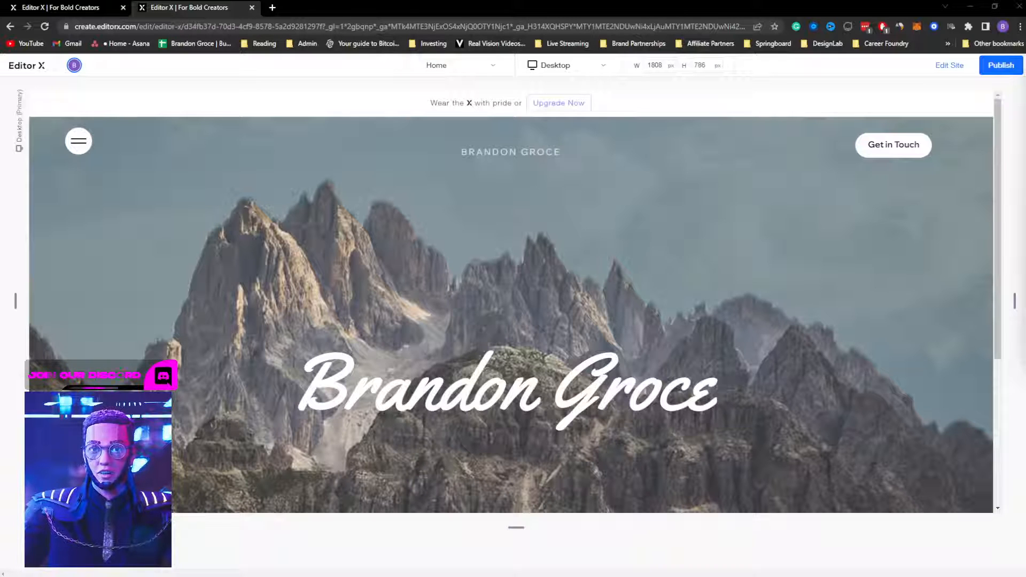
# Step: Return from preview to editing and open the mountain background image's settings
pyautogui.click(956, 65)
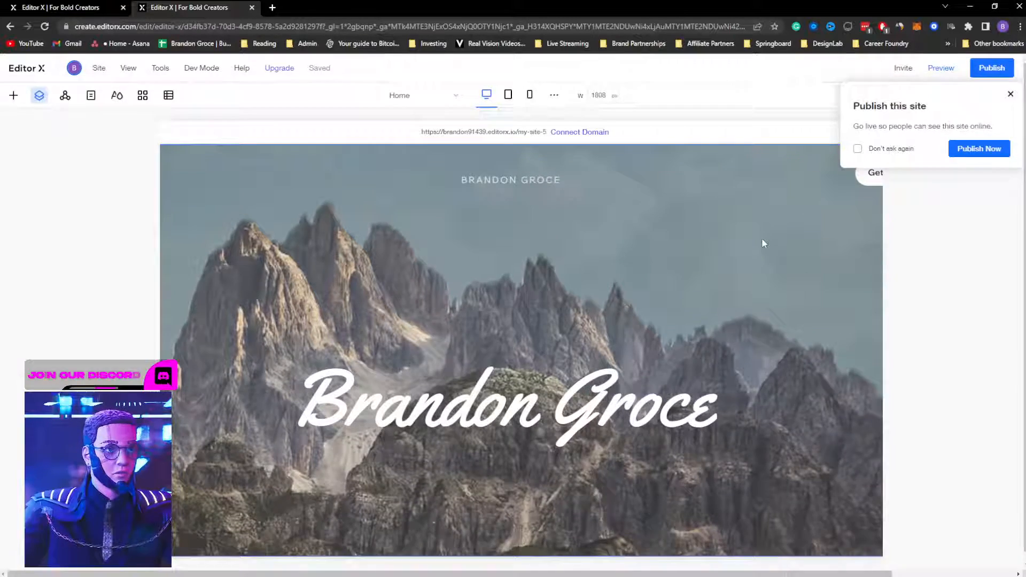
pyautogui.click(762, 239)
pyautogui.click(825, 214)
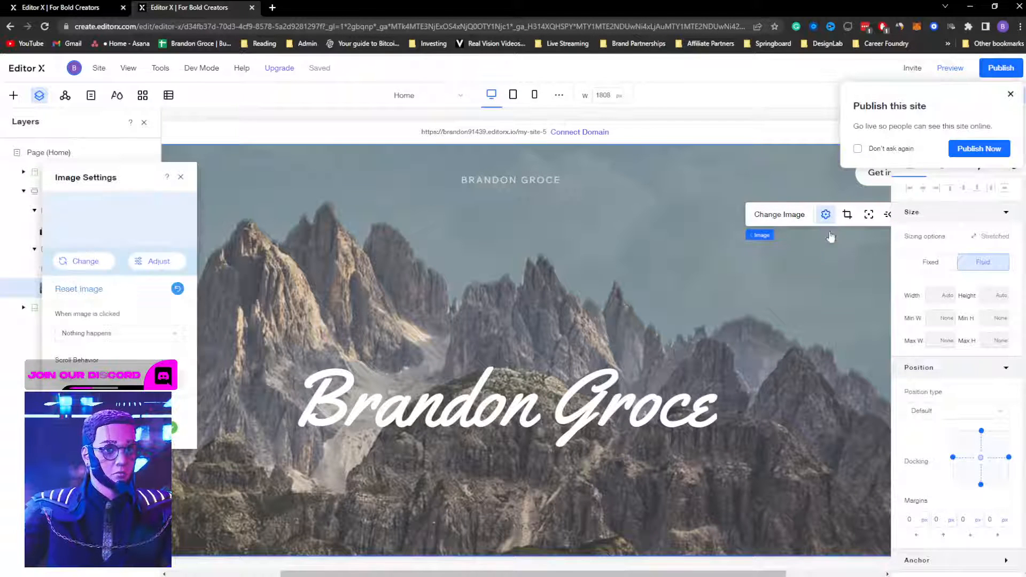
# Step: Confirm the image's click action stays as nothing, dismiss the publish prompt and switch to the other site
pyautogui.click(102, 332)
pyautogui.click(150, 320)
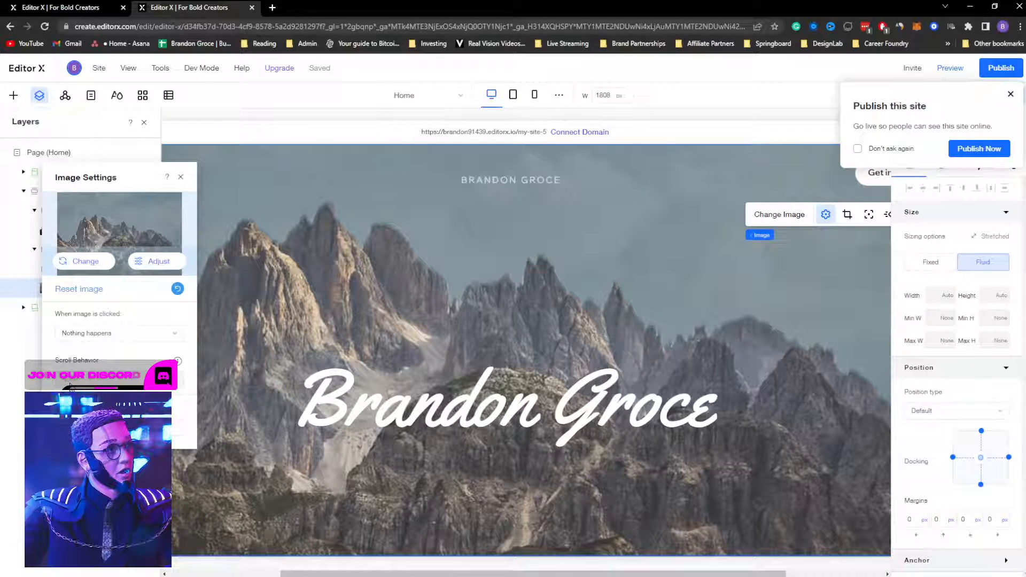
pyautogui.moveTo(177, 363)
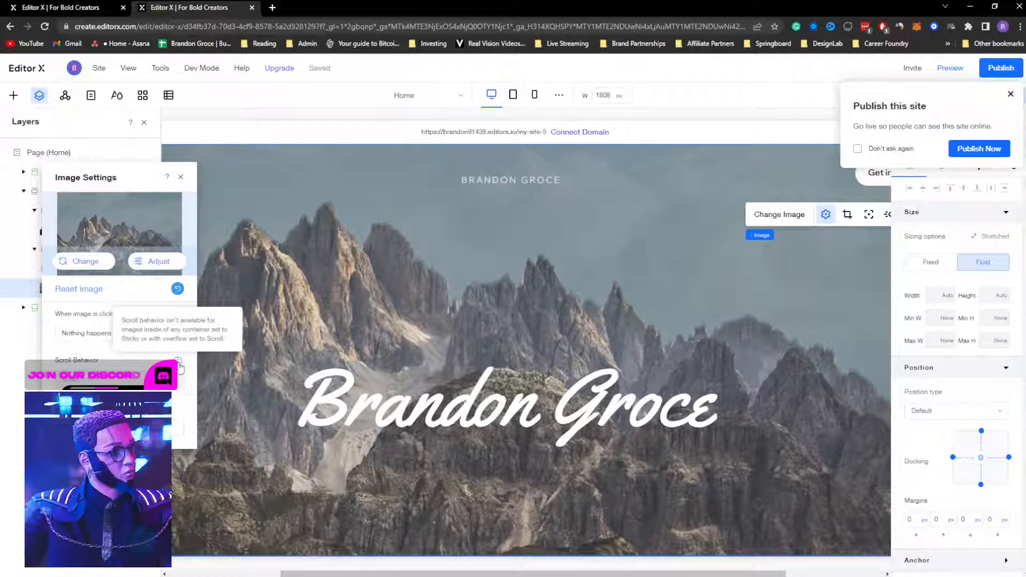
pyautogui.click(1010, 94)
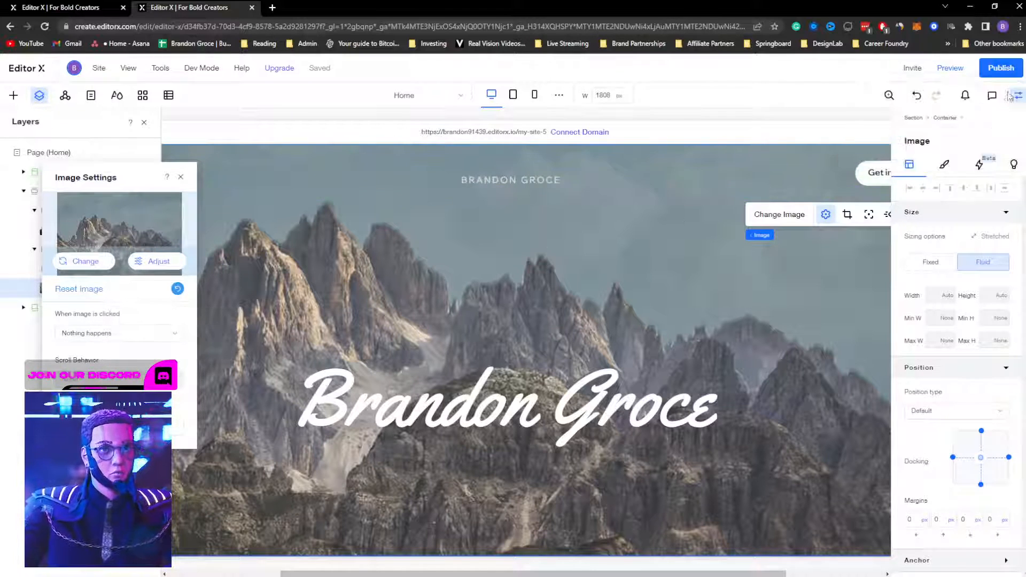
pyautogui.click(84, 8)
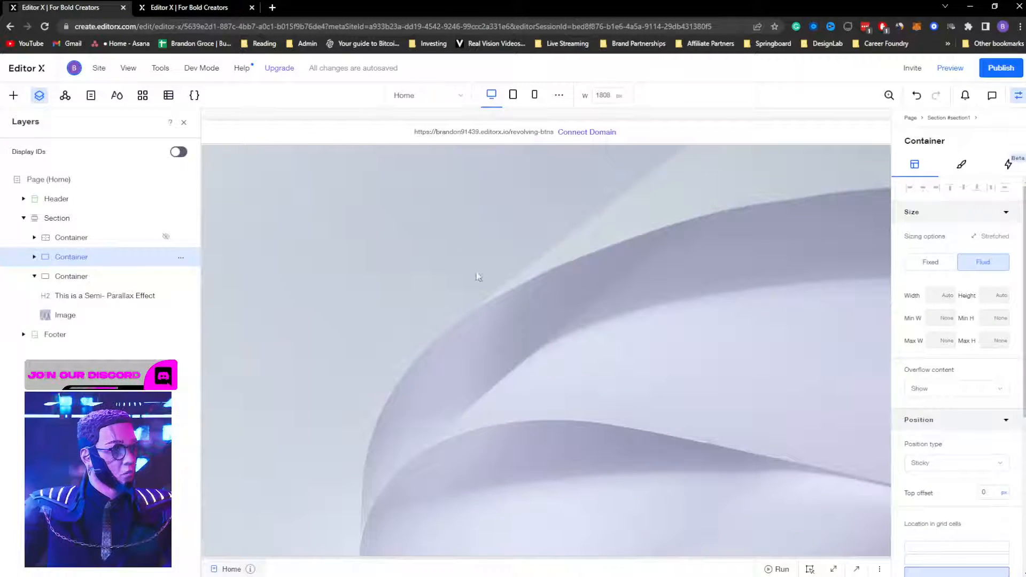
# Step: Set the parallax section as a master section
pyautogui.scroll(-3, 478, 277)
pyautogui.scroll(4, 513, 263)
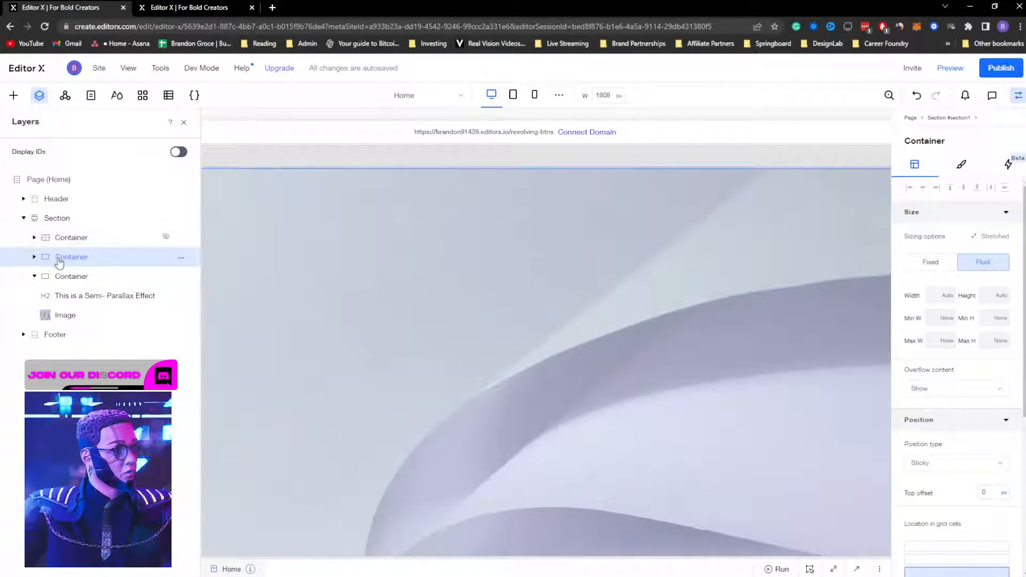
pyautogui.click(54, 219)
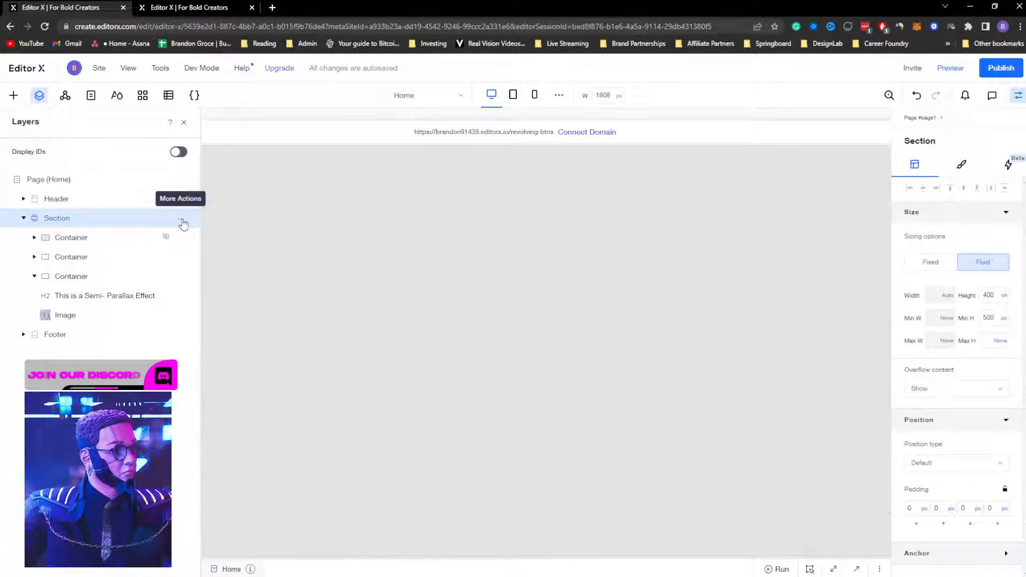
pyautogui.click(182, 221)
pyautogui.moveTo(250, 512)
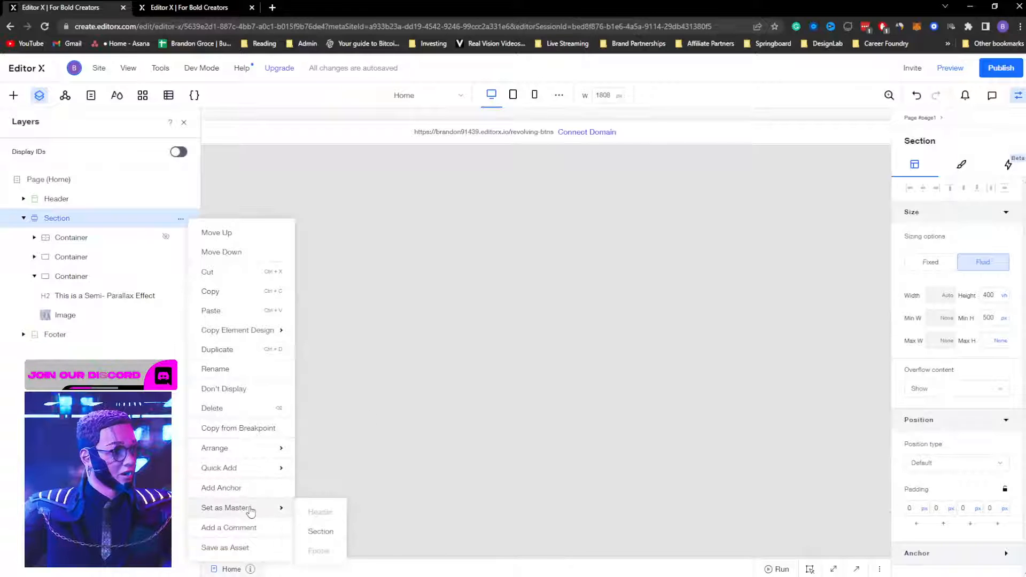
pyautogui.click(320, 531)
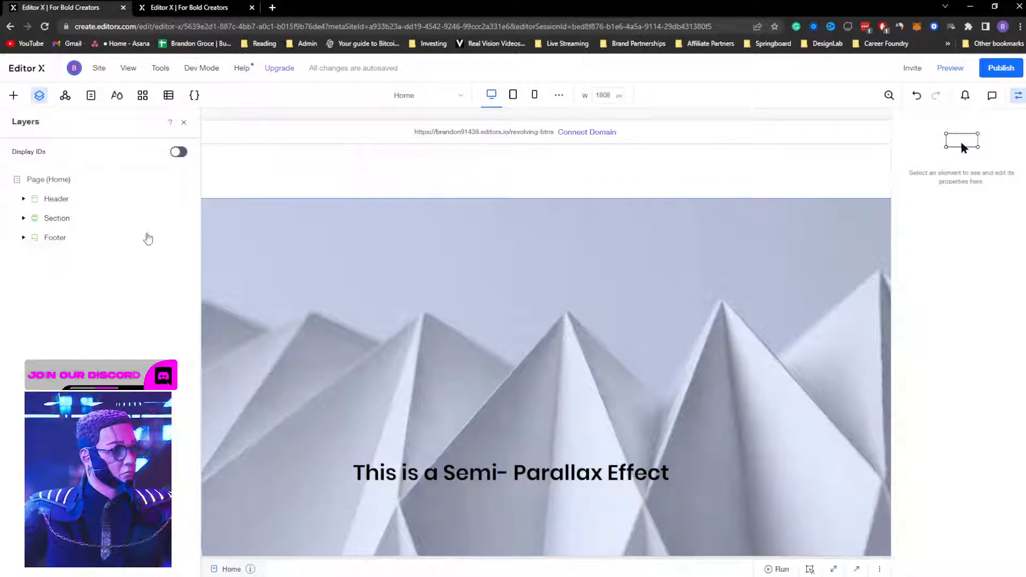
# Step: Save the parallax section as asset 'parrallax' in Saved Assets, then return to the mountain site
pyautogui.click(47, 220)
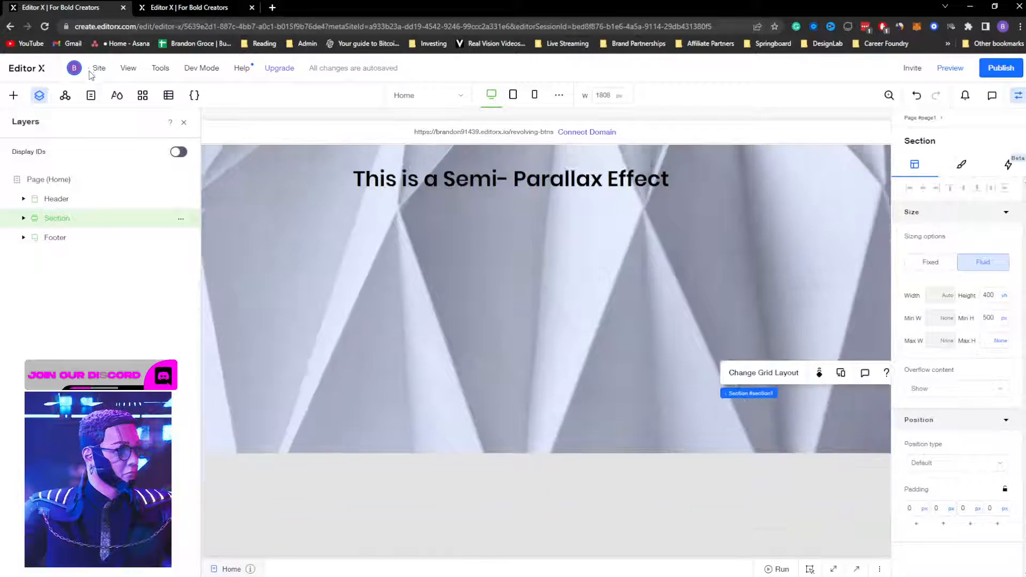
pyautogui.click(181, 219)
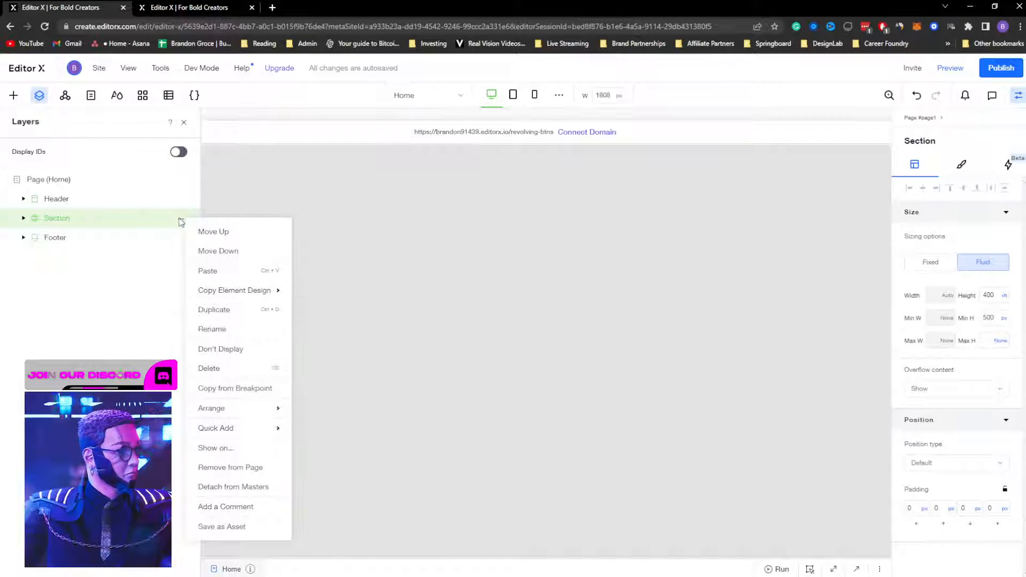
pyautogui.moveTo(240, 407)
pyautogui.moveTo(240, 431)
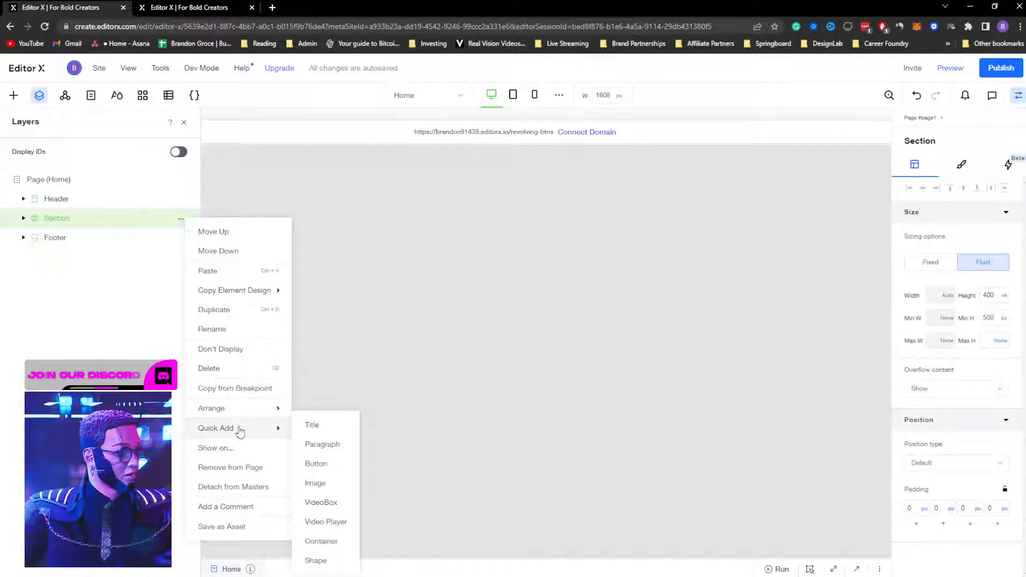
pyautogui.click(239, 527)
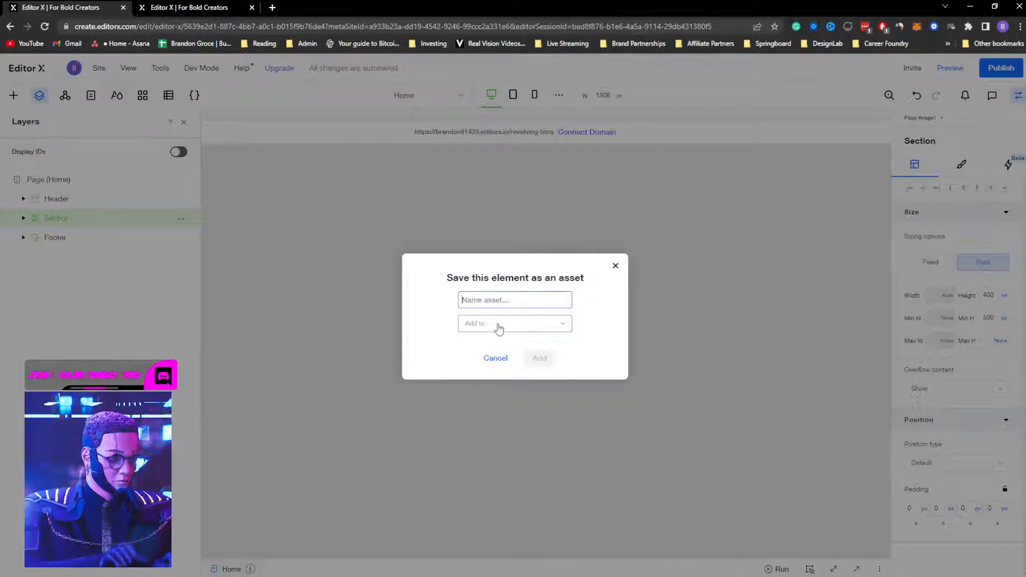
pyautogui.write('parrallax')
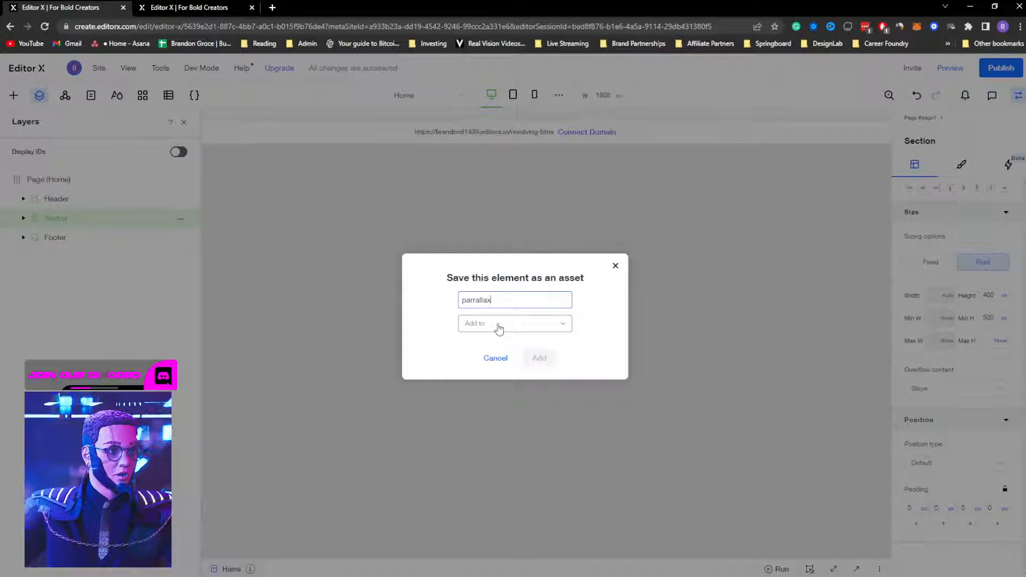
pyautogui.click(498, 326)
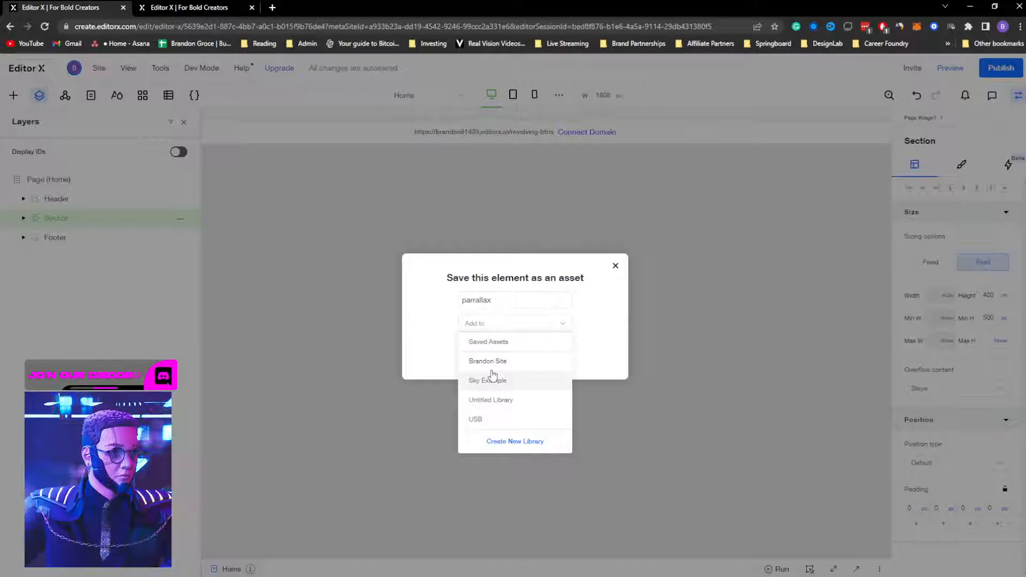
pyautogui.click(489, 351)
pyautogui.click(536, 357)
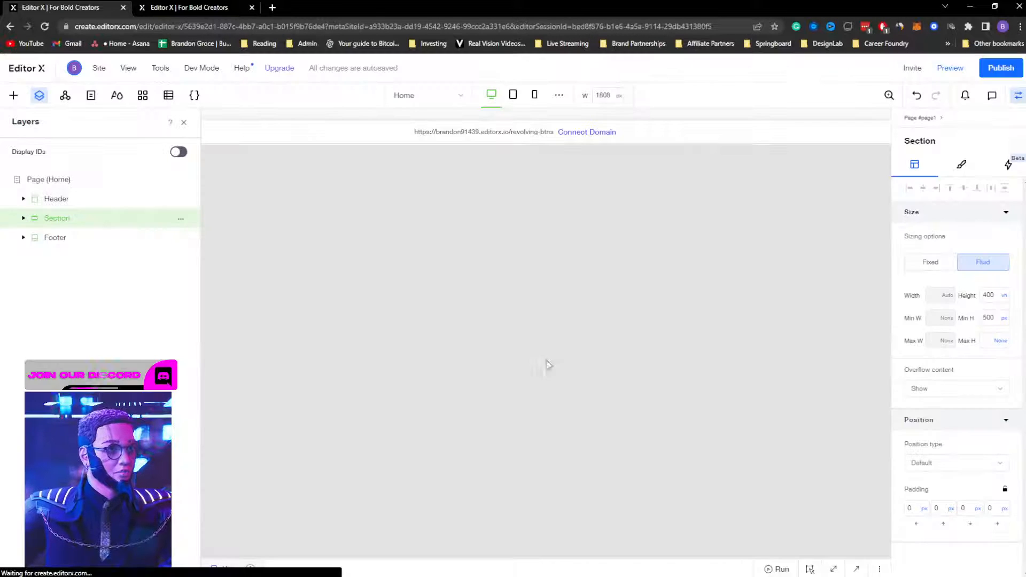
pyautogui.click(212, 8)
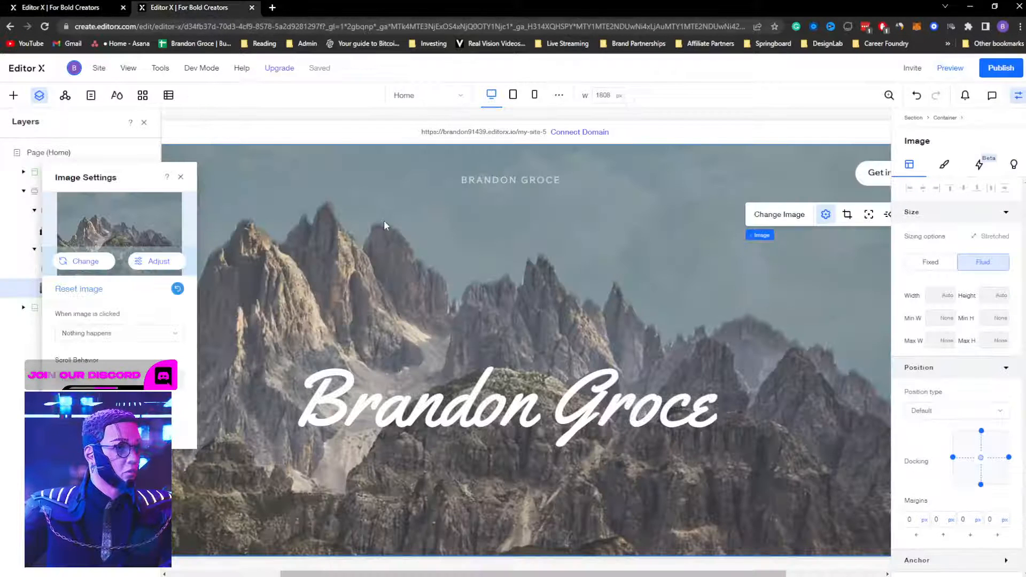
# Step: Close the image settings, collapse the Section's layer tree and bring up the Home page's options
pyautogui.click(181, 179)
pyautogui.scroll(-4, 530, 309)
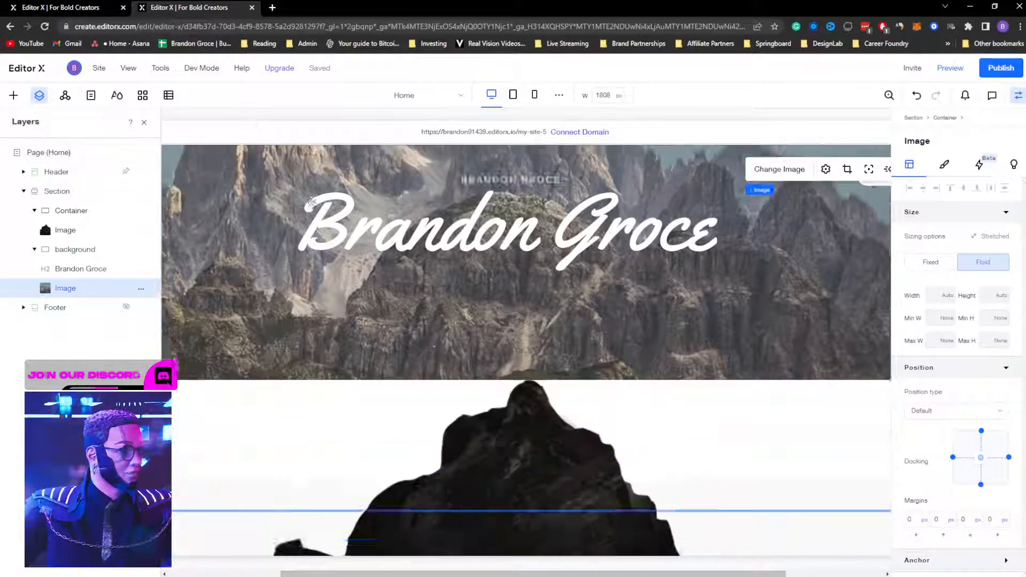
pyautogui.scroll(2, 530, 309)
pyautogui.scroll(-2, 554, 488)
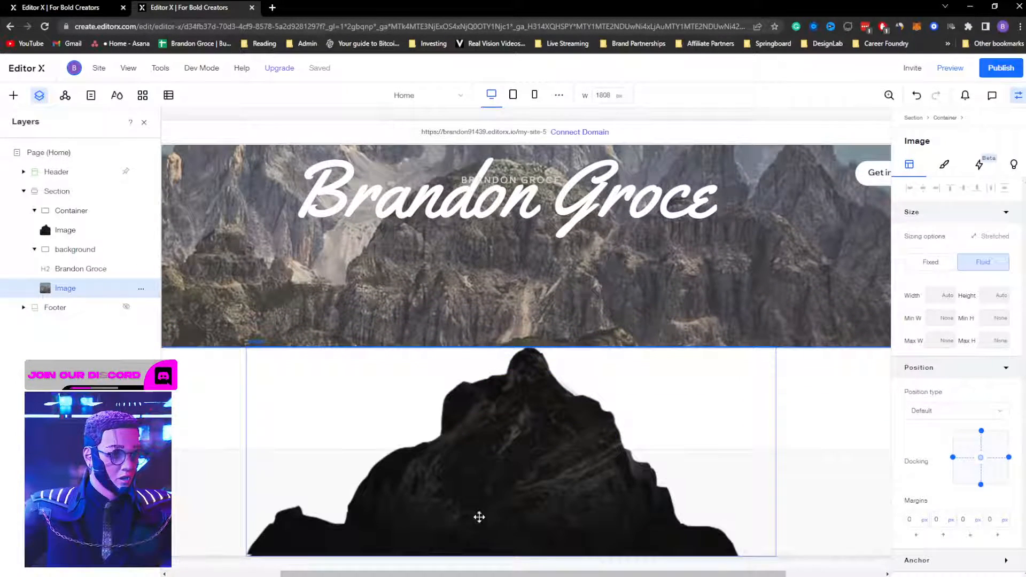
pyautogui.click(23, 191)
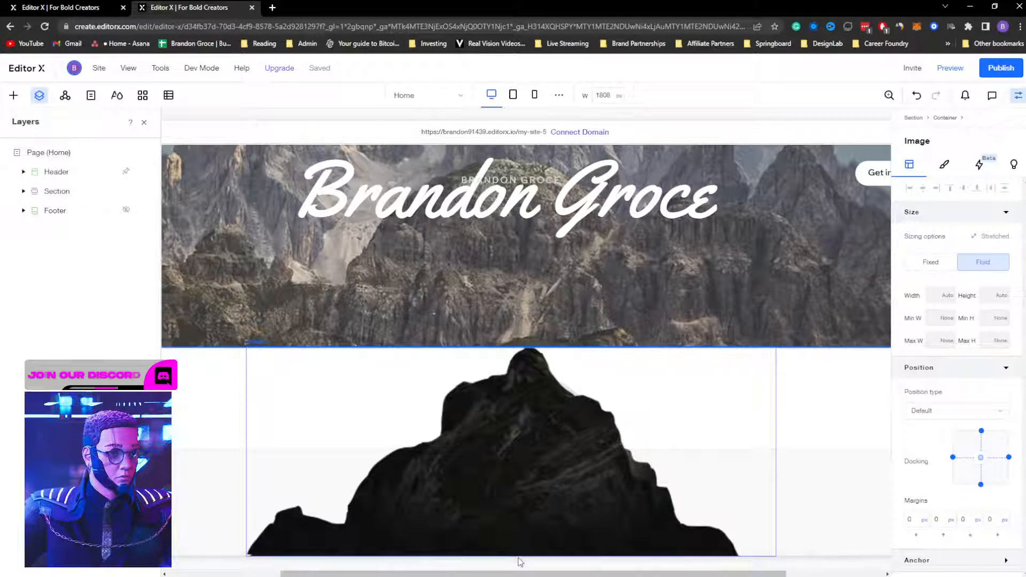
pyautogui.click(526, 557)
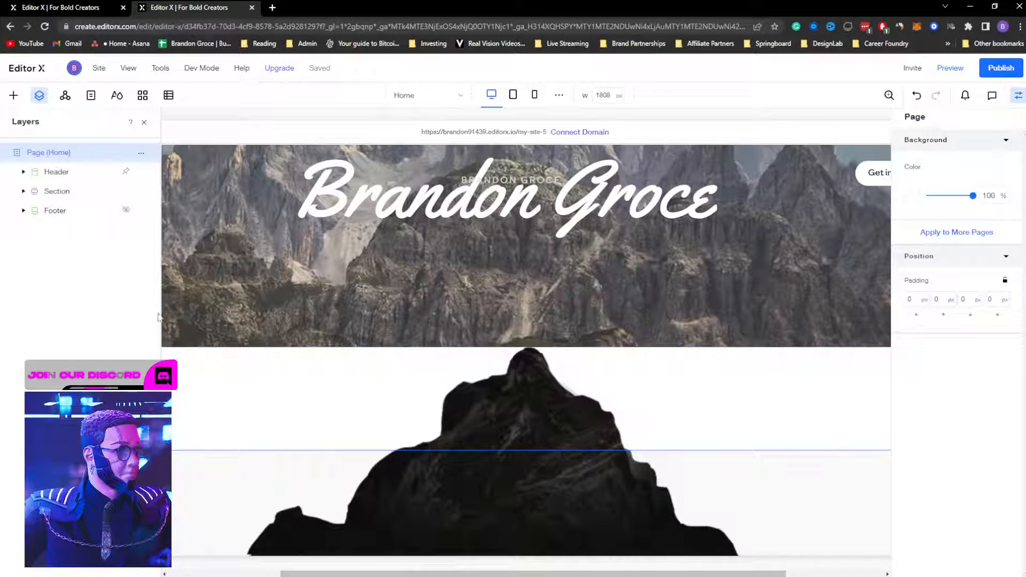
pyautogui.rightClick(219, 485)
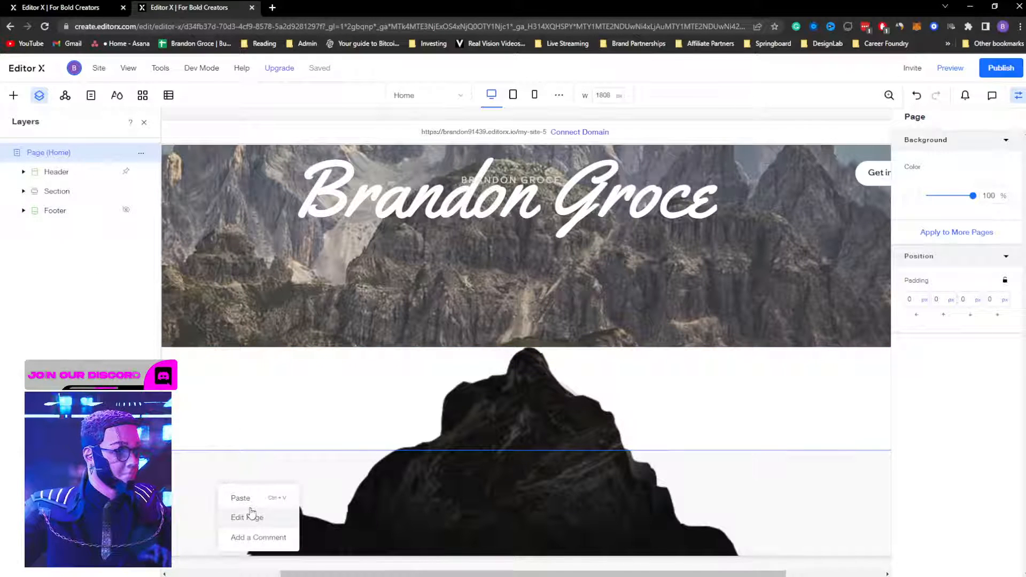
# Step: In Site Pages, add a standard blank page keeping the default name 'New Page'
pyautogui.click(90, 98)
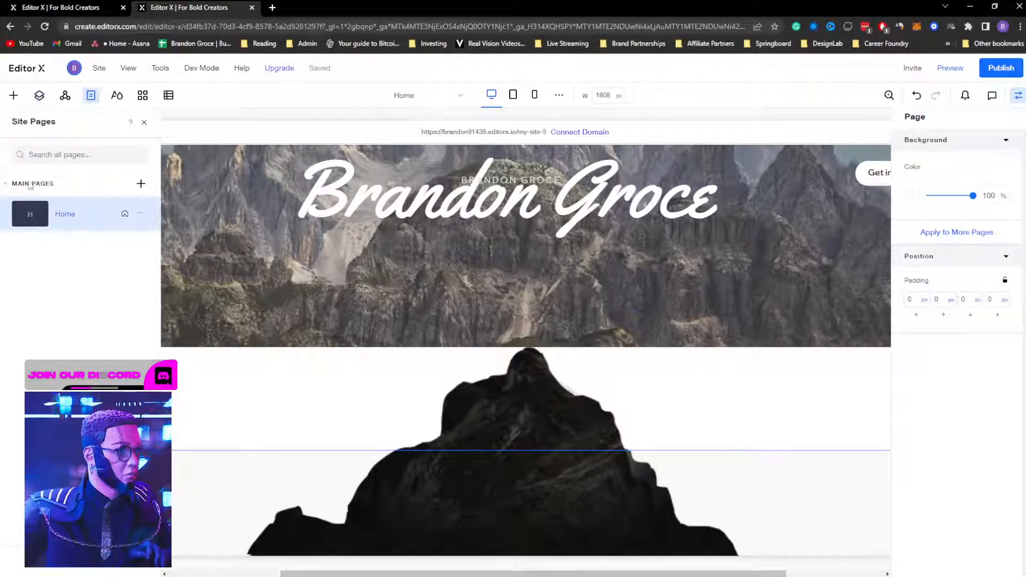
pyautogui.click(141, 184)
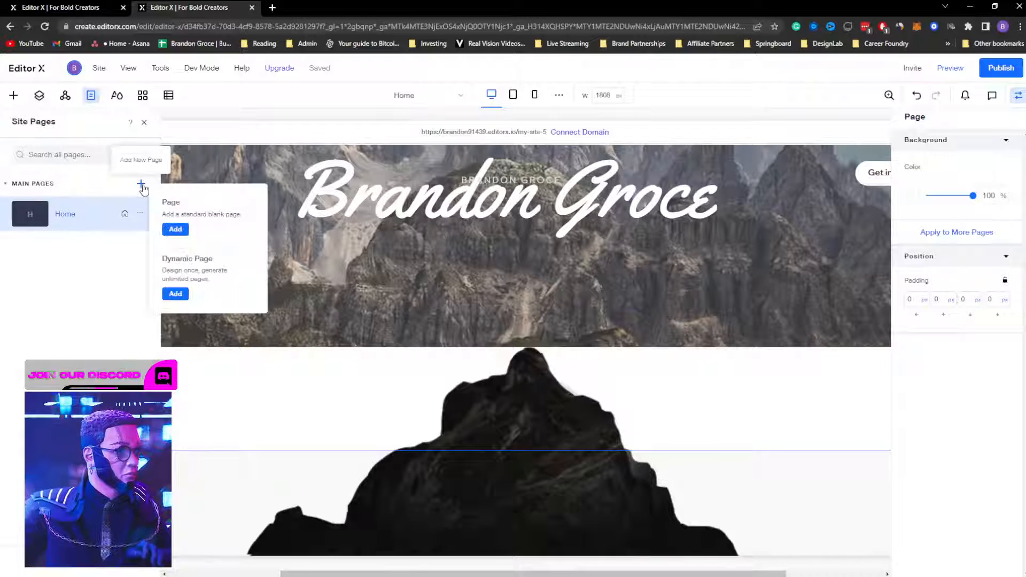
pyautogui.click(179, 233)
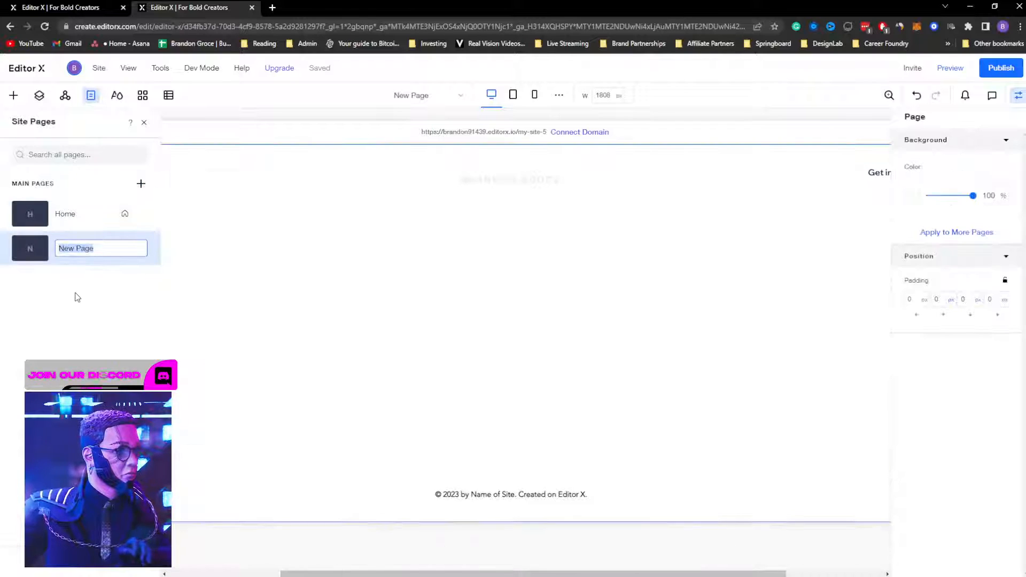
pyautogui.click(73, 294)
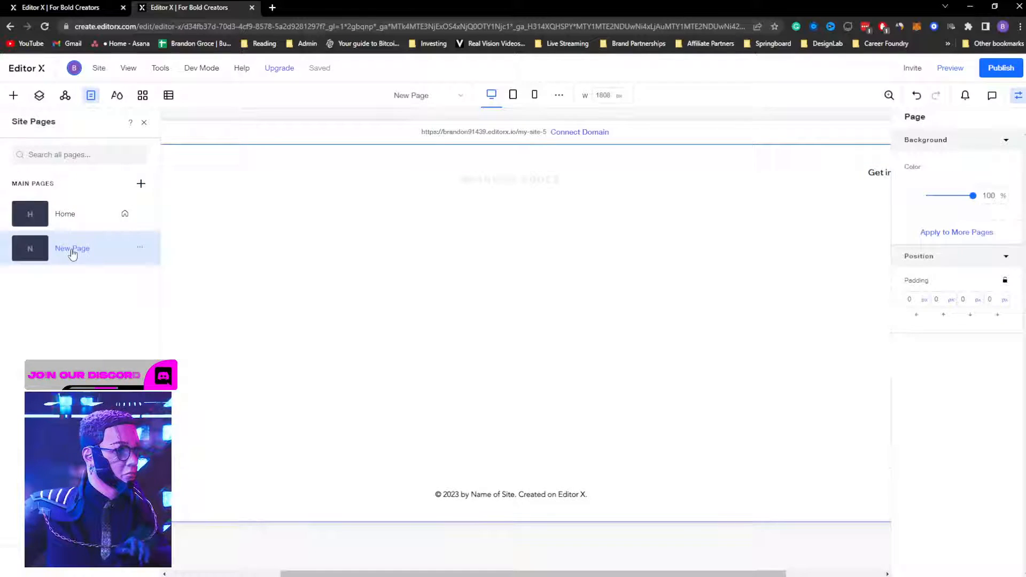
# Step: View the master headers and footers, then browse the Saved Assets in the Add panel
pyautogui.click(64, 96)
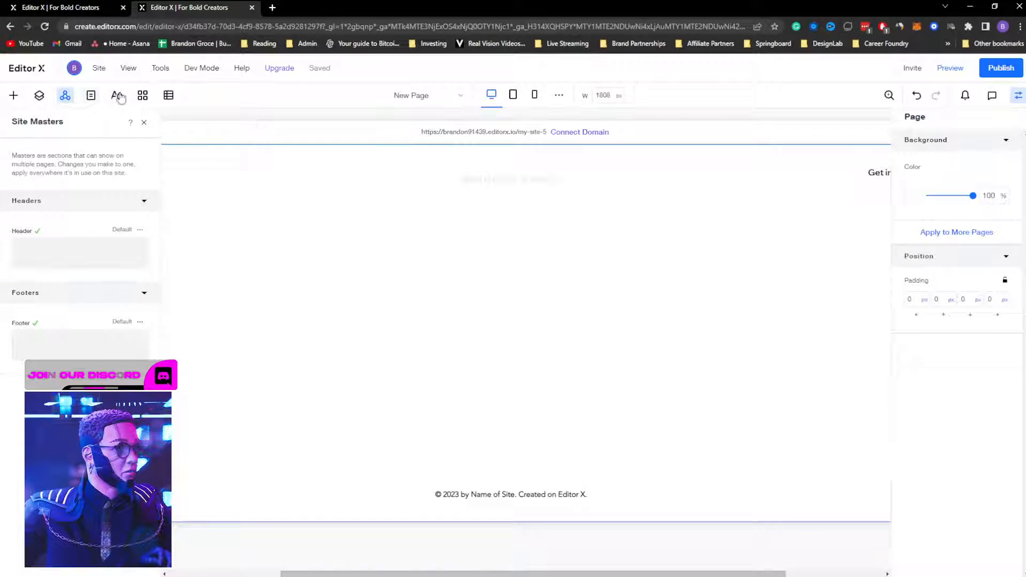
pyautogui.click(13, 95)
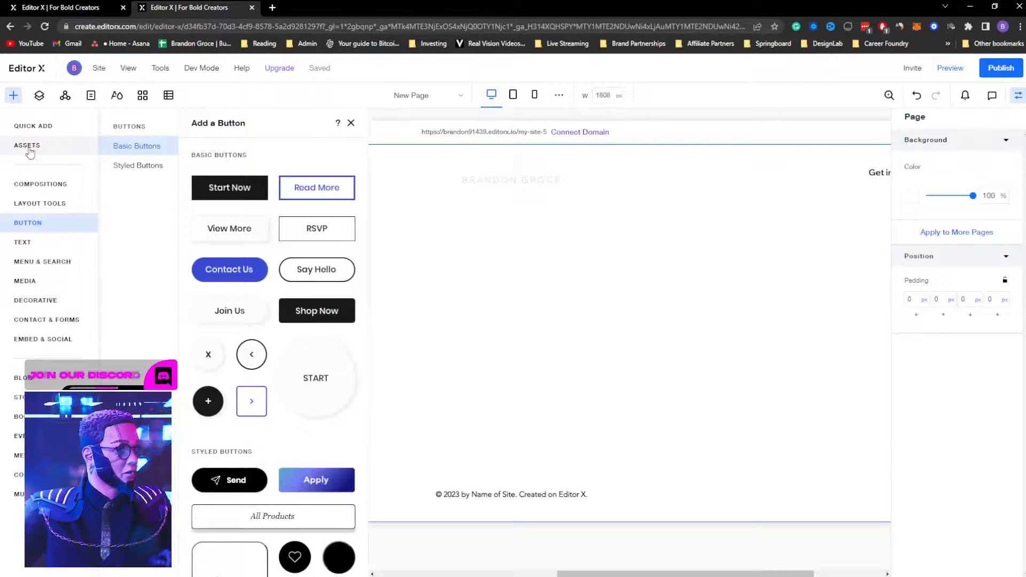
pyautogui.click(29, 150)
pyautogui.scroll(-5, 269, 391)
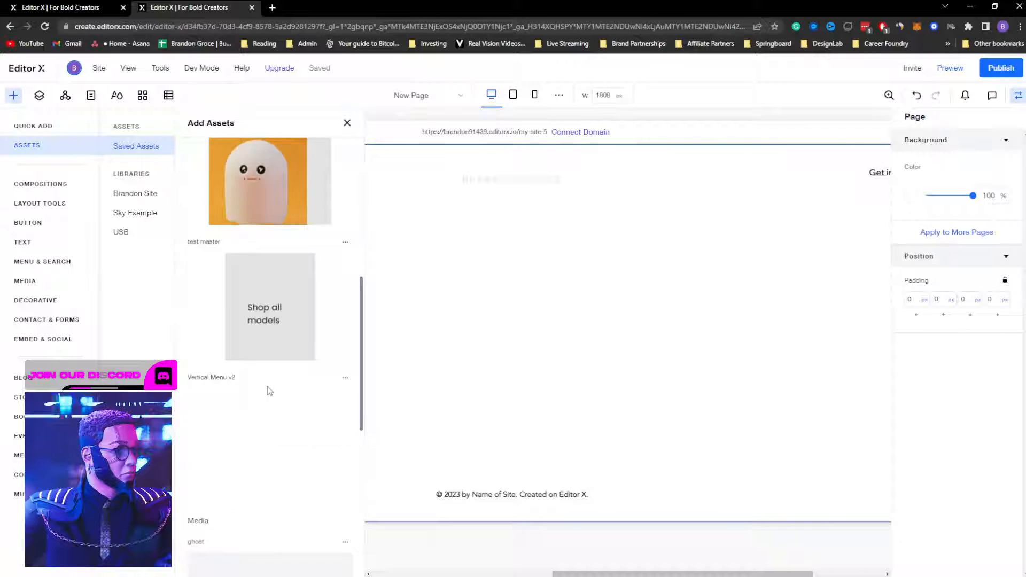
pyautogui.scroll(-6, 269, 274)
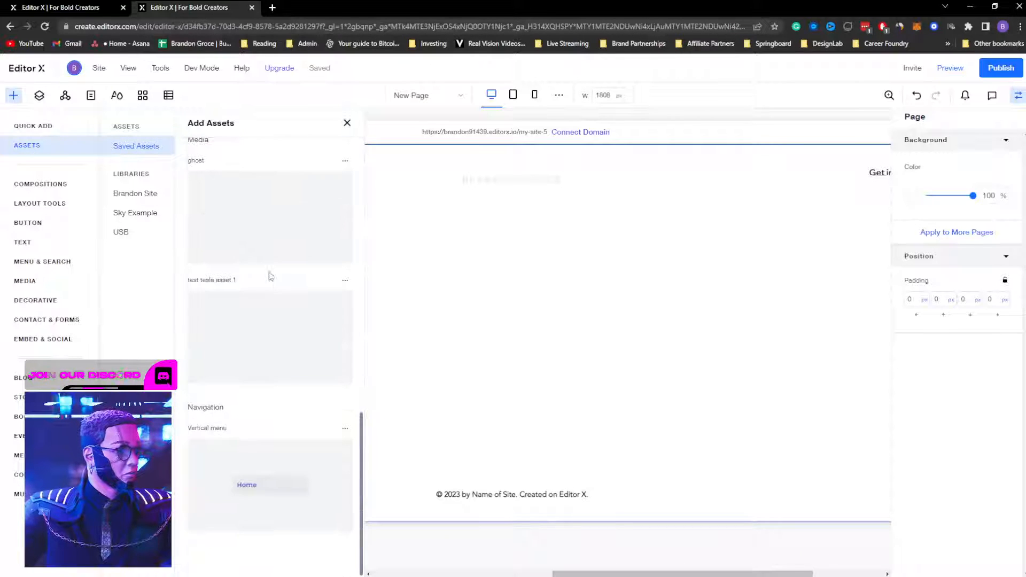
pyautogui.scroll(4, 246, 324)
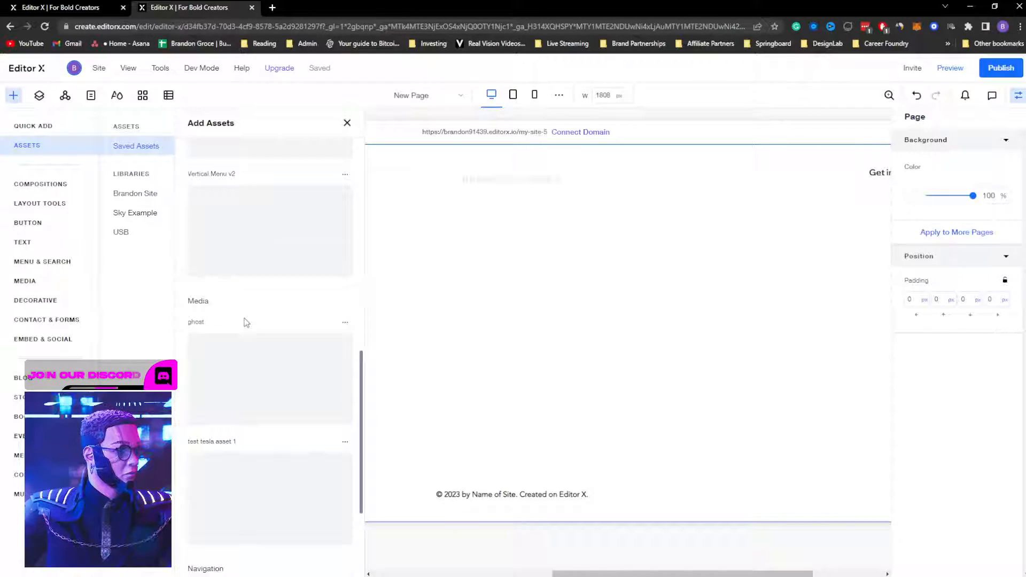
pyautogui.scroll(6, 246, 324)
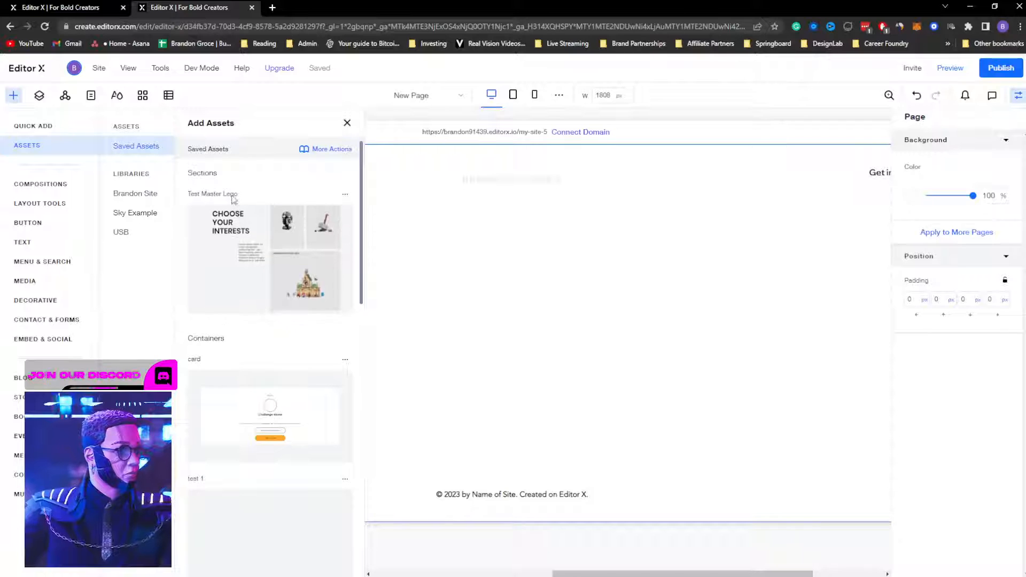
# Step: Check the other asset library, go back to Saved Assets, and switch to the other site's editor
pyautogui.click(135, 193)
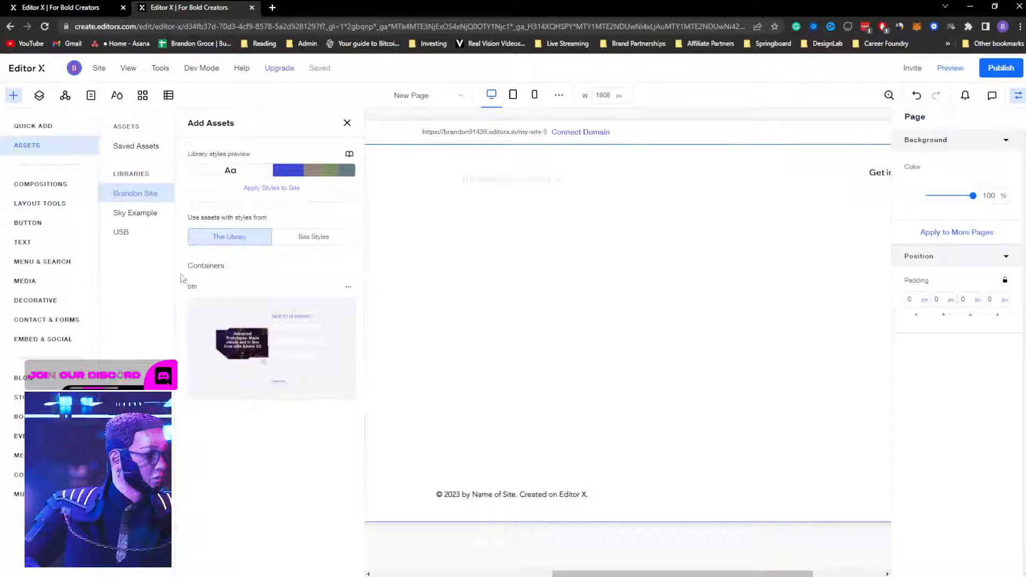
pyautogui.click(135, 146)
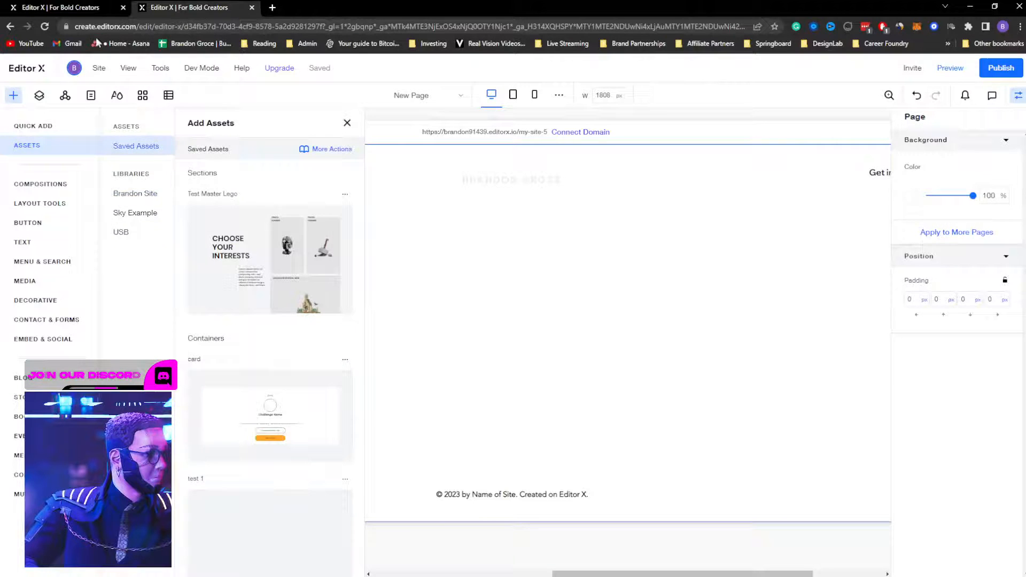
pyautogui.click(82, 8)
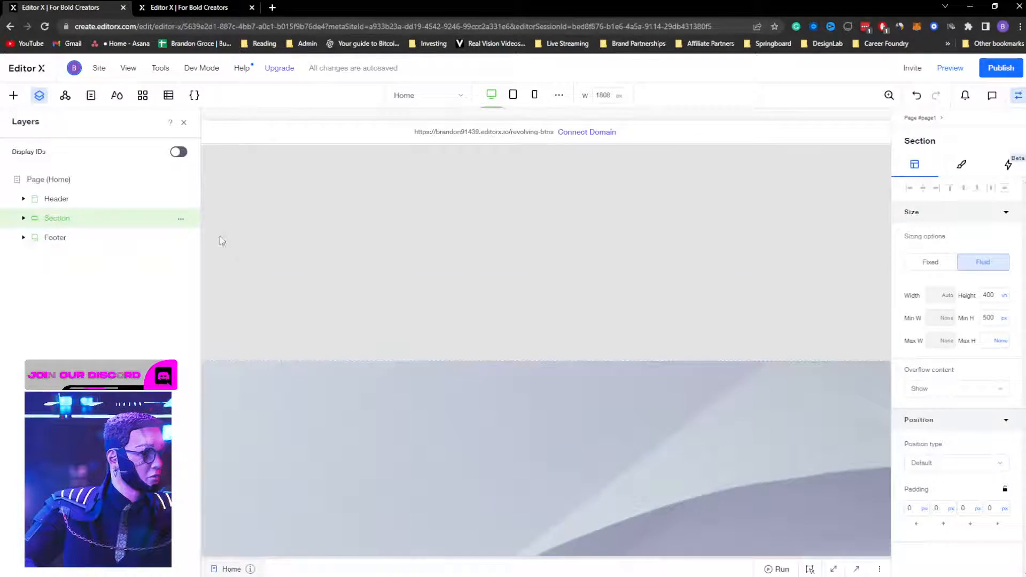
# Step: Save the other site's Section as asset 'asdfeed' in Saved Assets and return to the mountain site
pyautogui.click(181, 219)
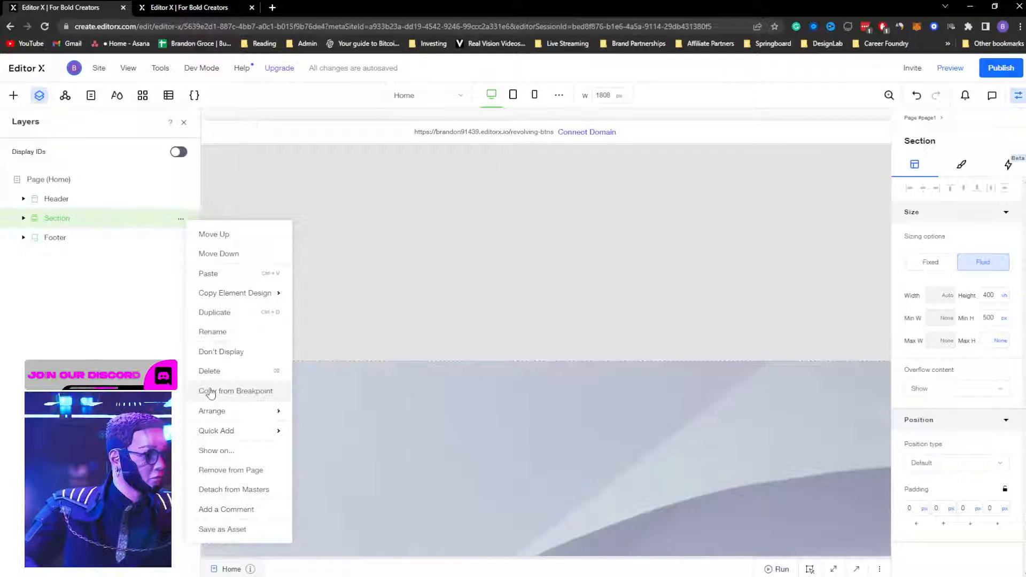
pyautogui.moveTo(213, 437)
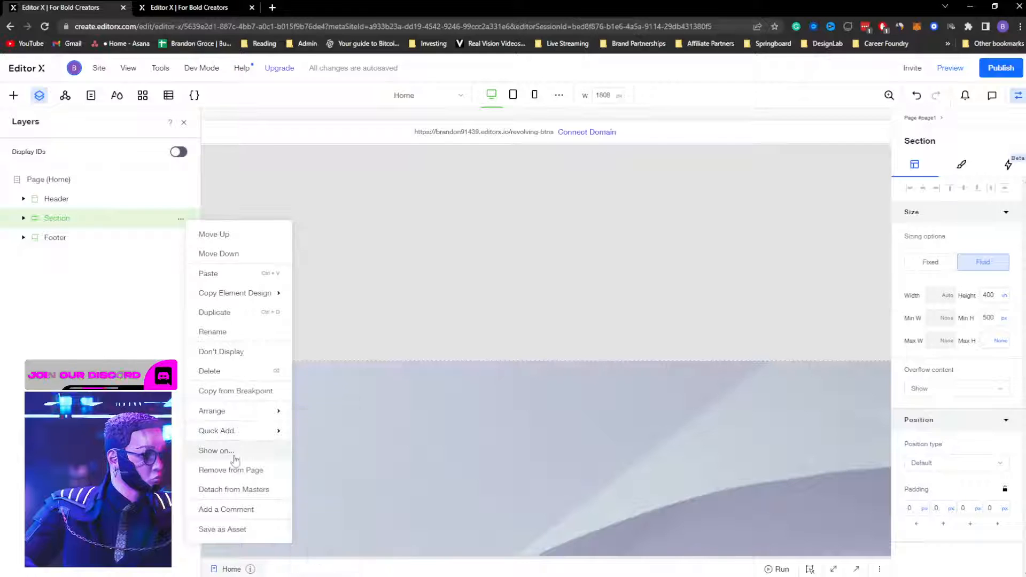
pyautogui.click(237, 529)
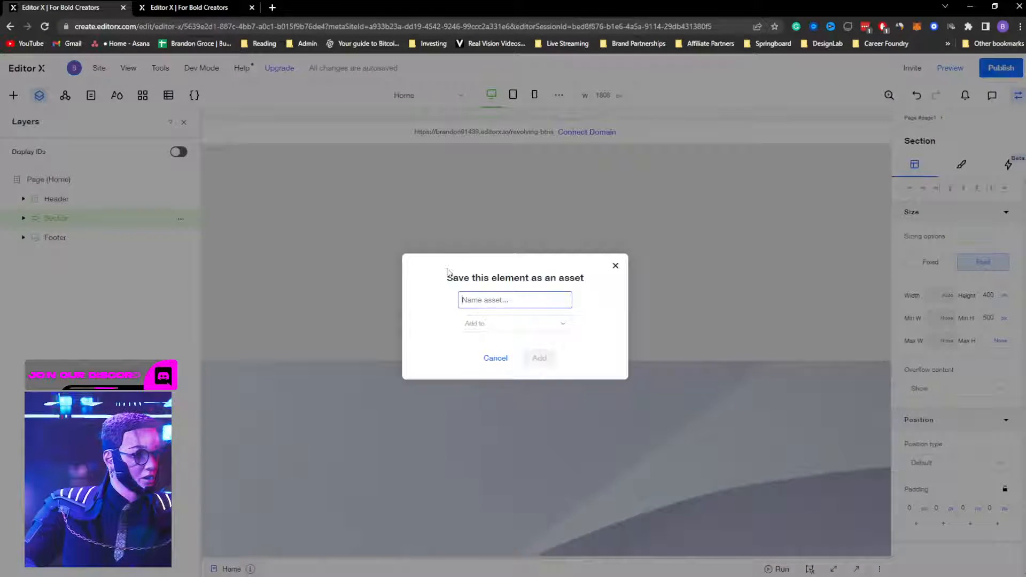
pyautogui.write('asdfeed')
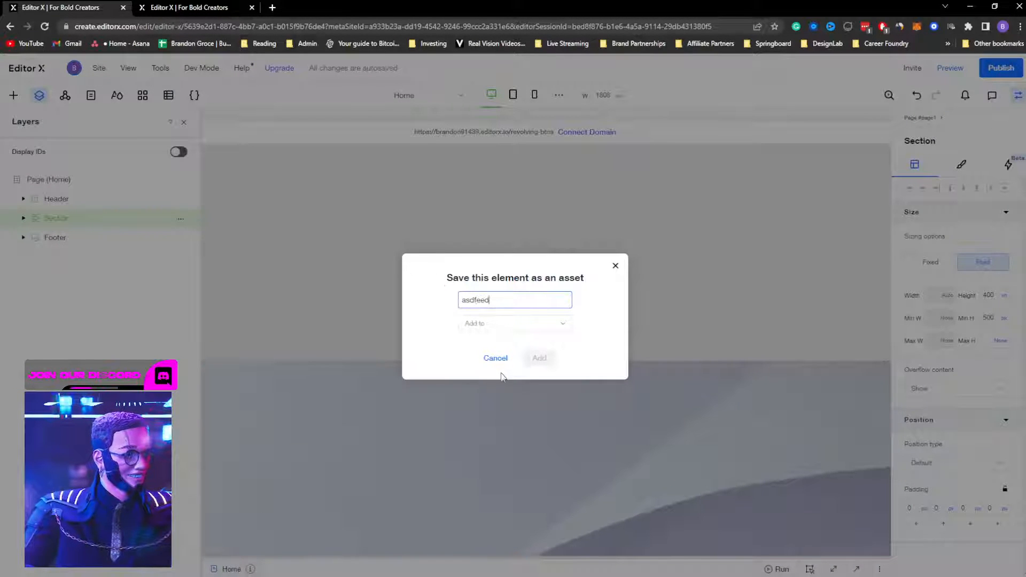
pyautogui.click(501, 334)
pyautogui.click(497, 345)
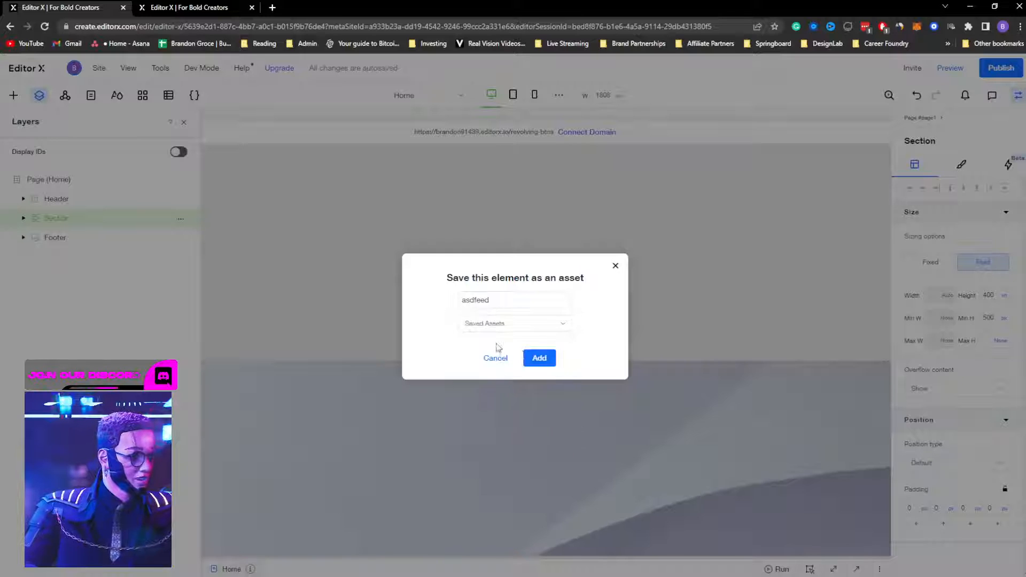
pyautogui.click(540, 358)
pyautogui.click(198, 7)
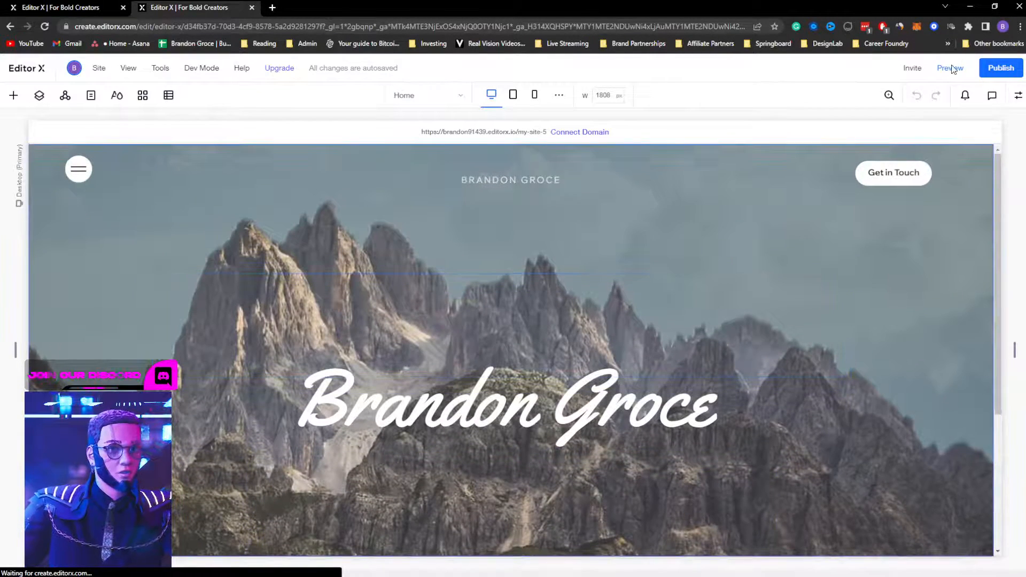
pyautogui.click(950, 68)
pyautogui.click(952, 70)
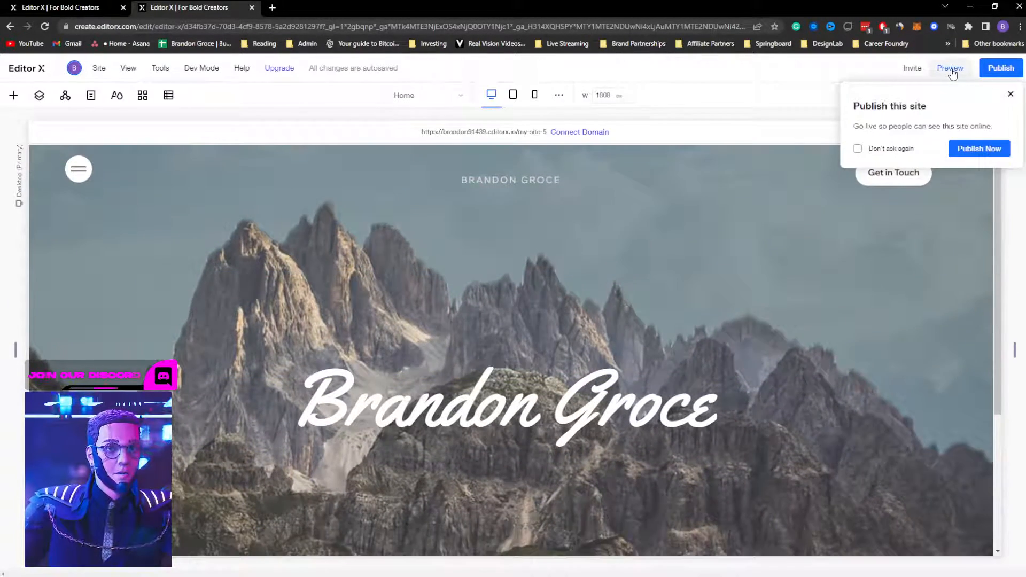
pyautogui.click(950, 68)
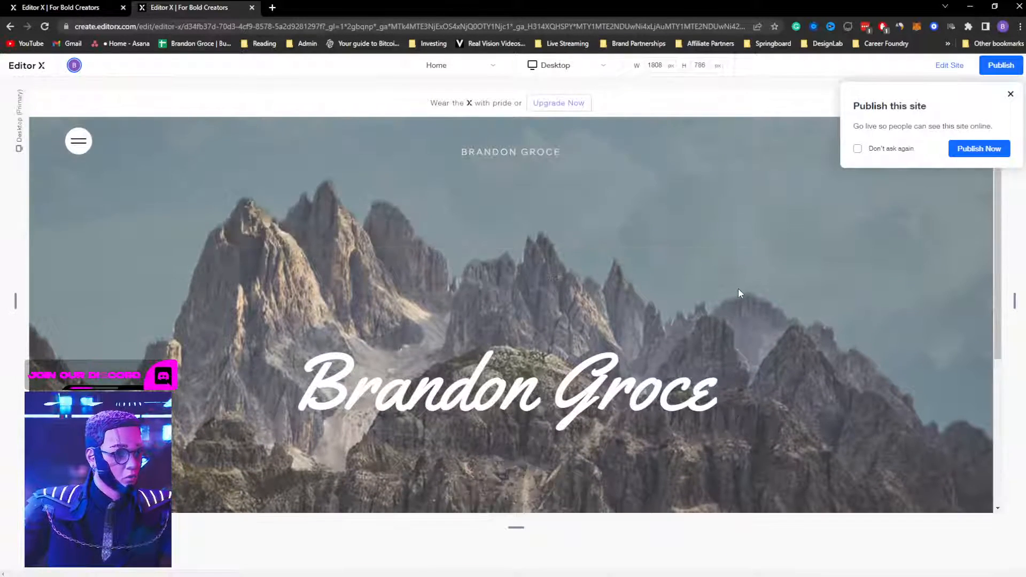
pyautogui.scroll(-5, 738, 289)
pyautogui.scroll(5, 739, 286)
pyautogui.scroll(-5, 739, 285)
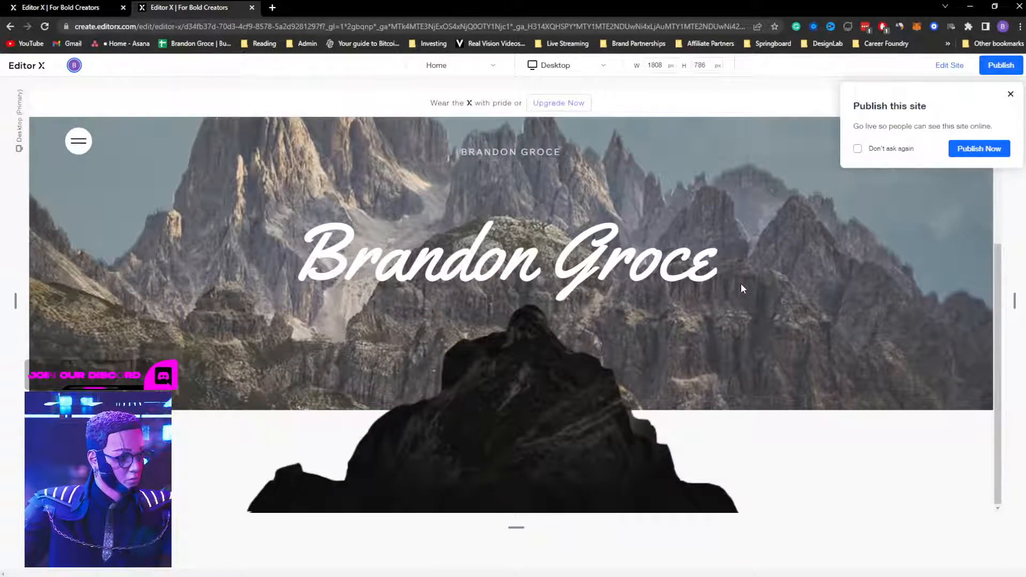
pyautogui.scroll(3, 741, 284)
pyautogui.scroll(-3, 741, 284)
pyautogui.scroll(3, 741, 281)
pyautogui.scroll(-2, 742, 281)
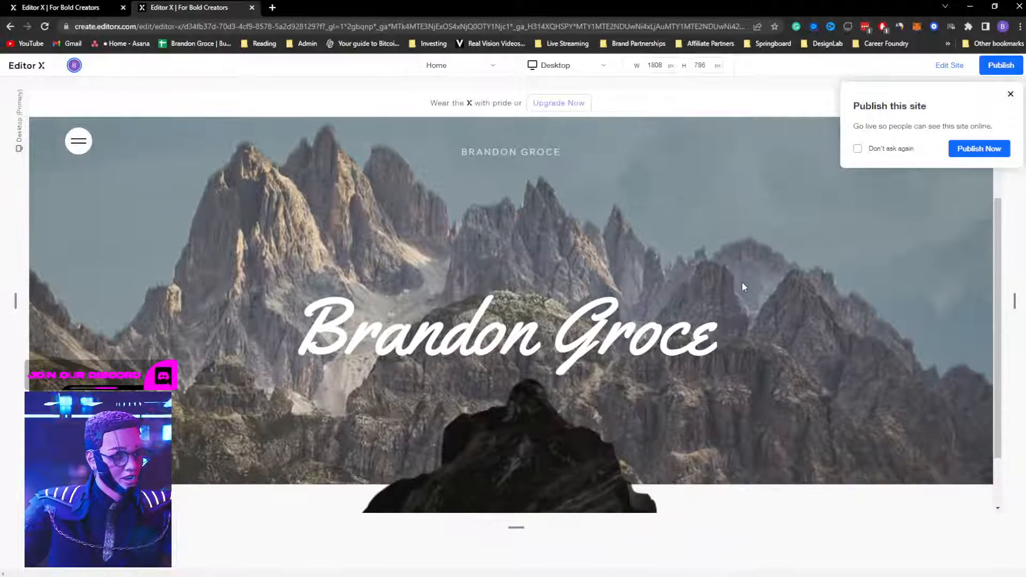
pyautogui.scroll(2, 743, 283)
pyautogui.scroll(-3, 742, 283)
pyautogui.scroll(1, 742, 283)
pyautogui.scroll(-2, 718, 331)
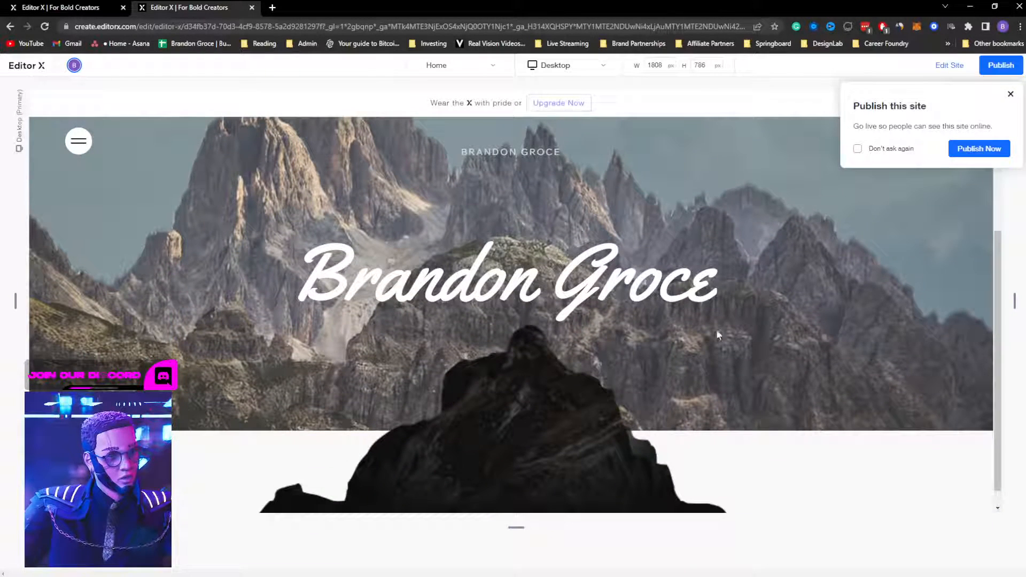
pyautogui.click(1009, 93)
pyautogui.click(949, 65)
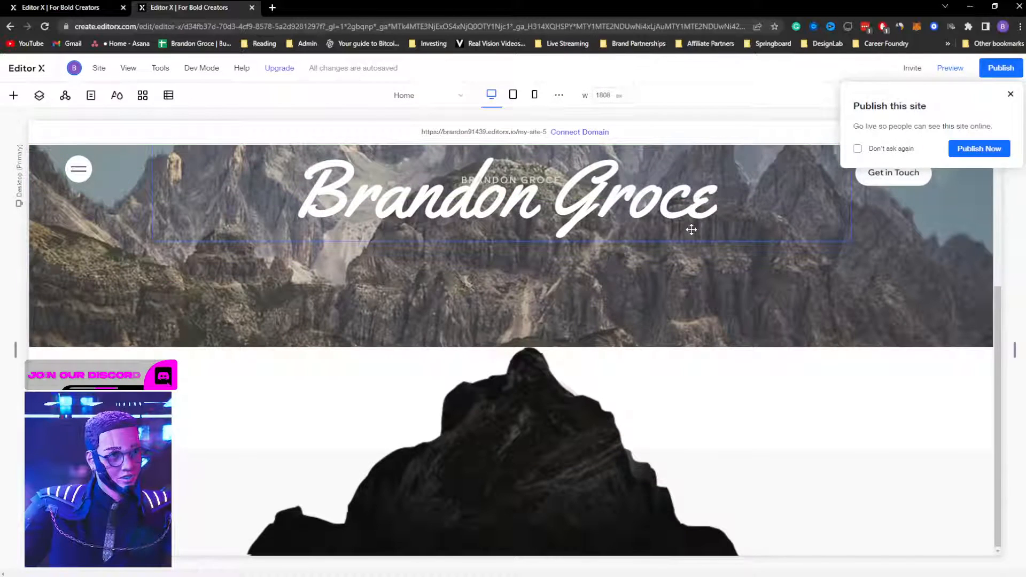
pyautogui.click(1015, 97)
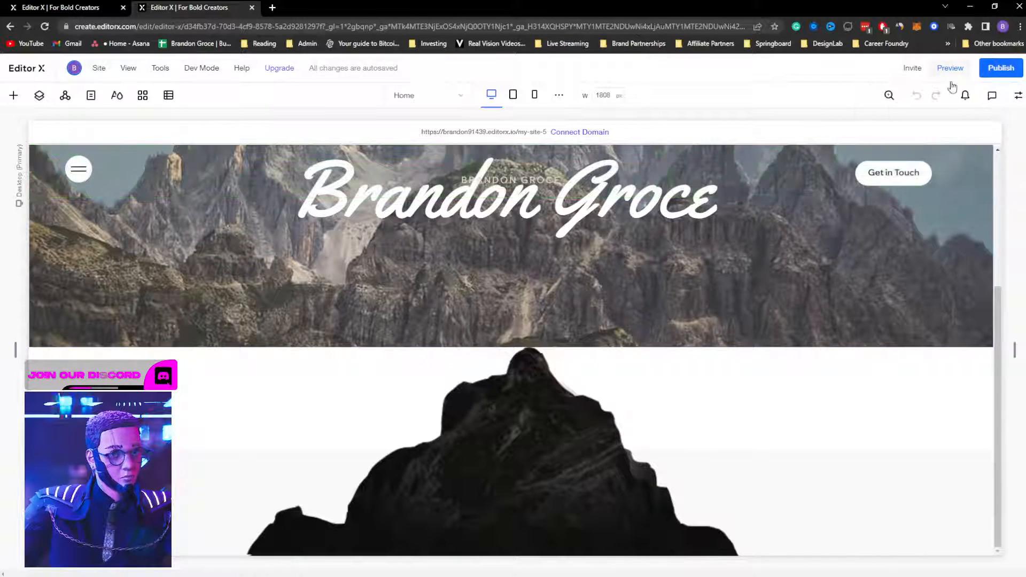
pyautogui.scroll(5, 902, 211)
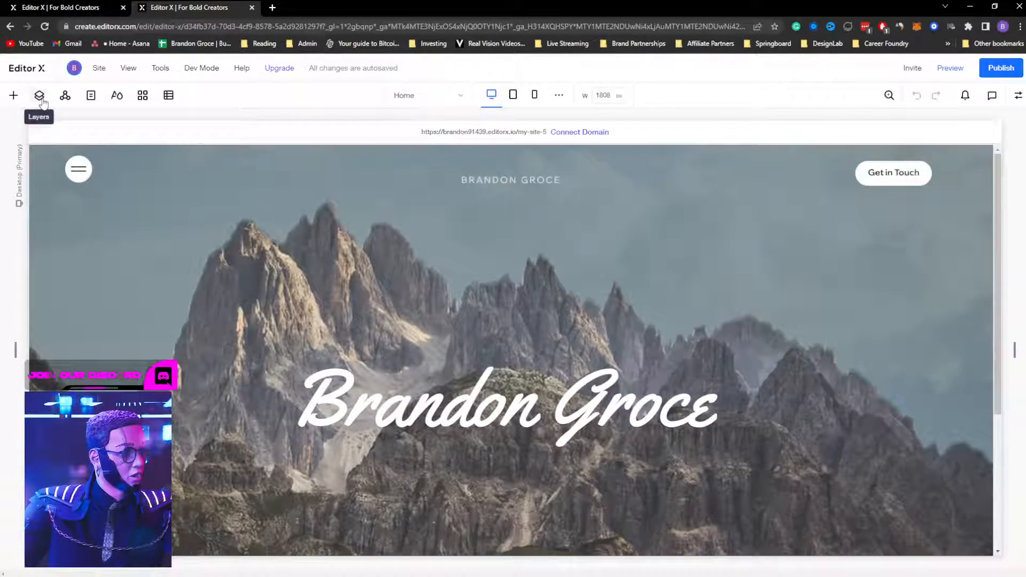
# Step: Make the Section's background layer span two grid rows
pyautogui.click(1017, 97)
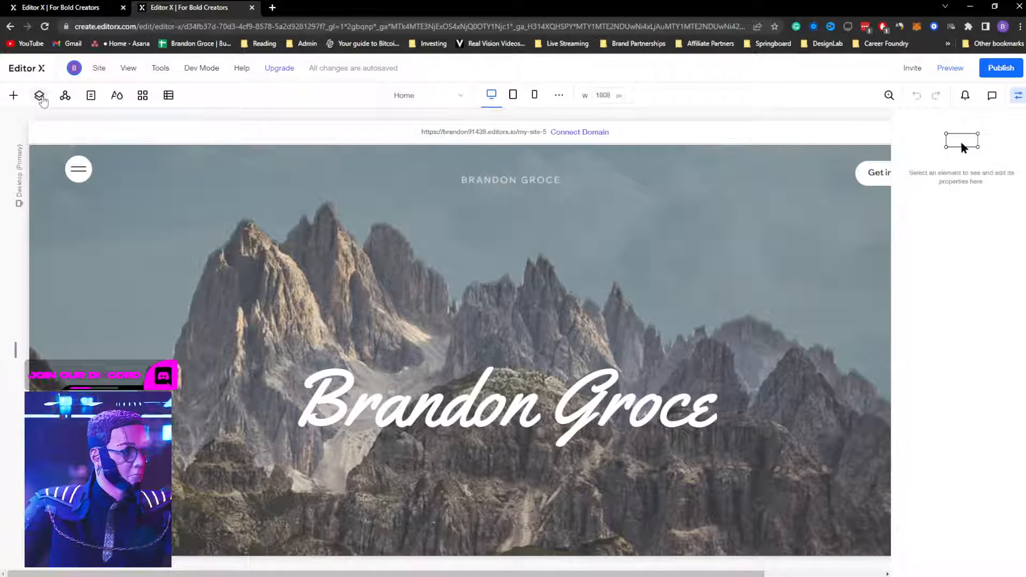
pyautogui.click(39, 95)
pyautogui.click(23, 191)
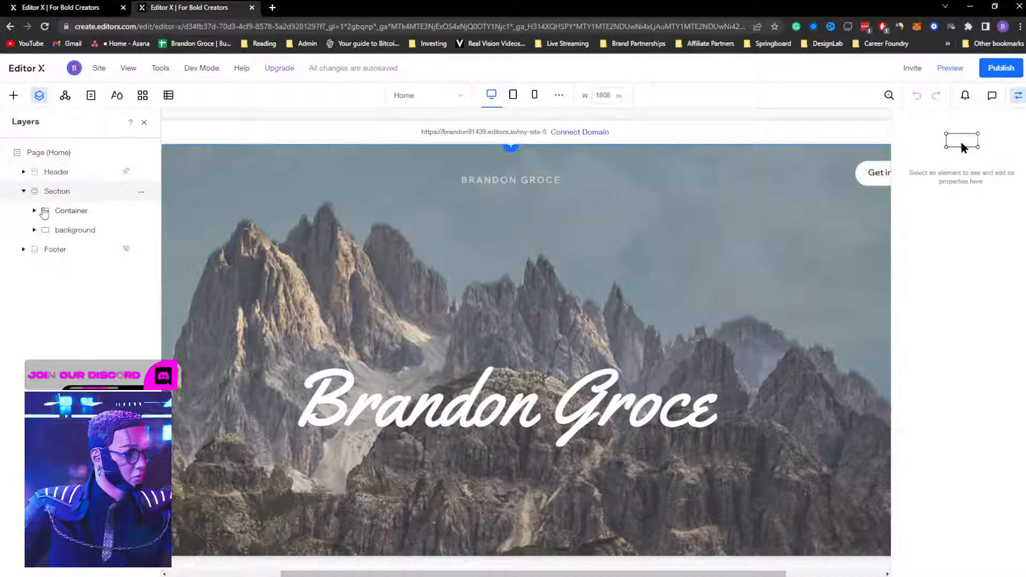
pyautogui.click(58, 230)
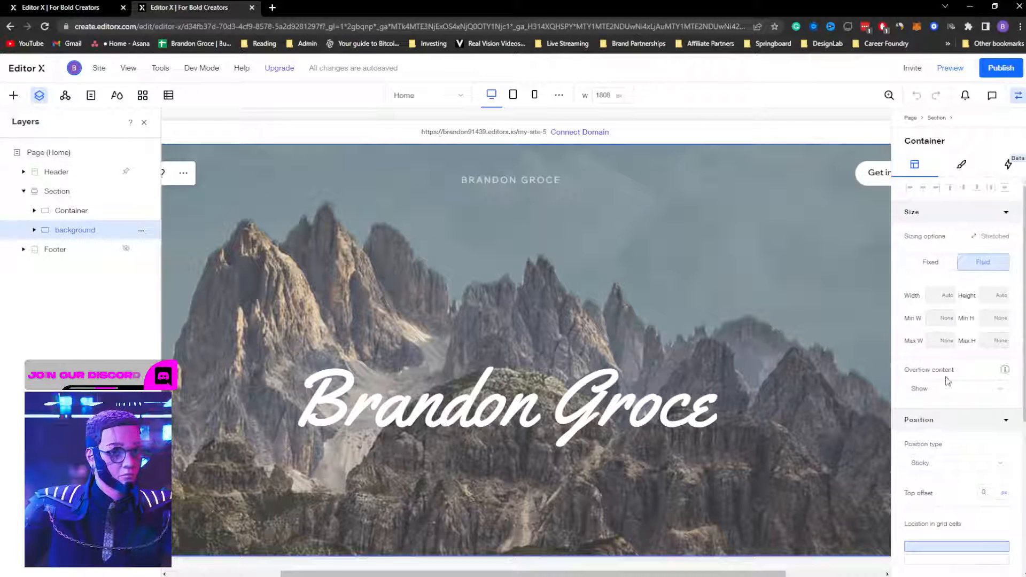
pyautogui.scroll(-4, 947, 380)
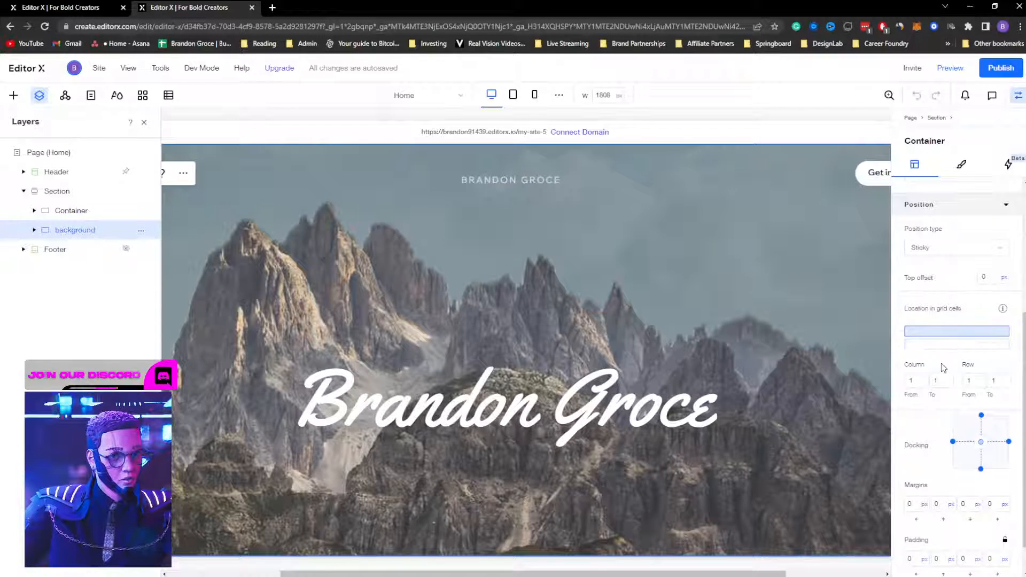
pyautogui.click(949, 348)
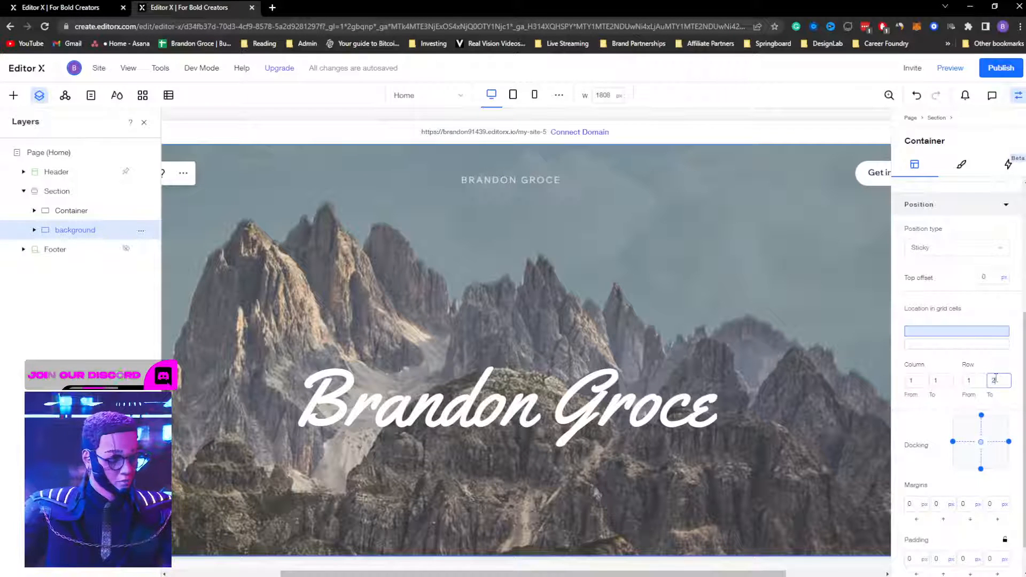
pyautogui.click(996, 380)
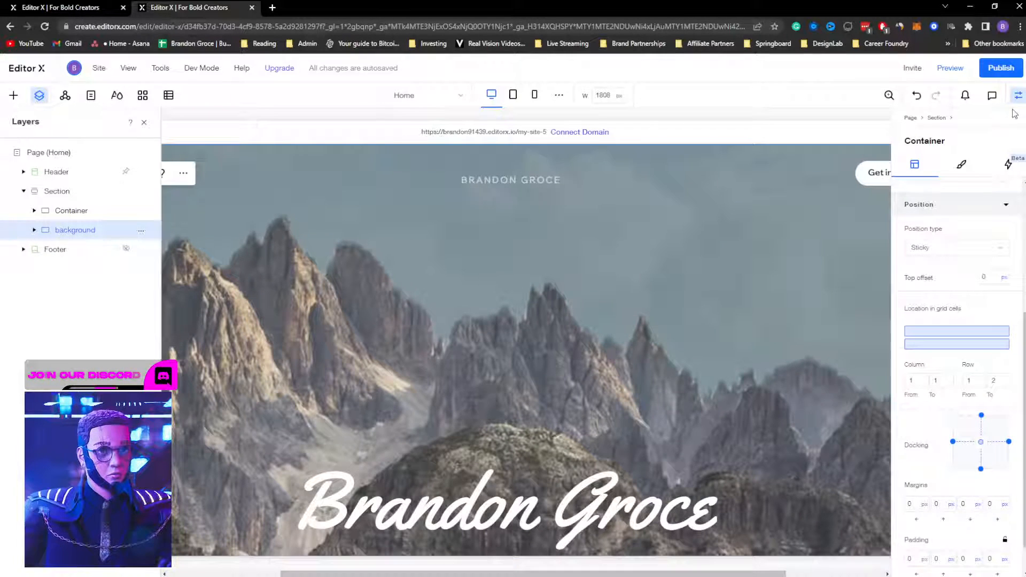
# Step: Move the script name text out of background to sit below the Container layer
pyautogui.click(34, 231)
pyautogui.click(79, 250)
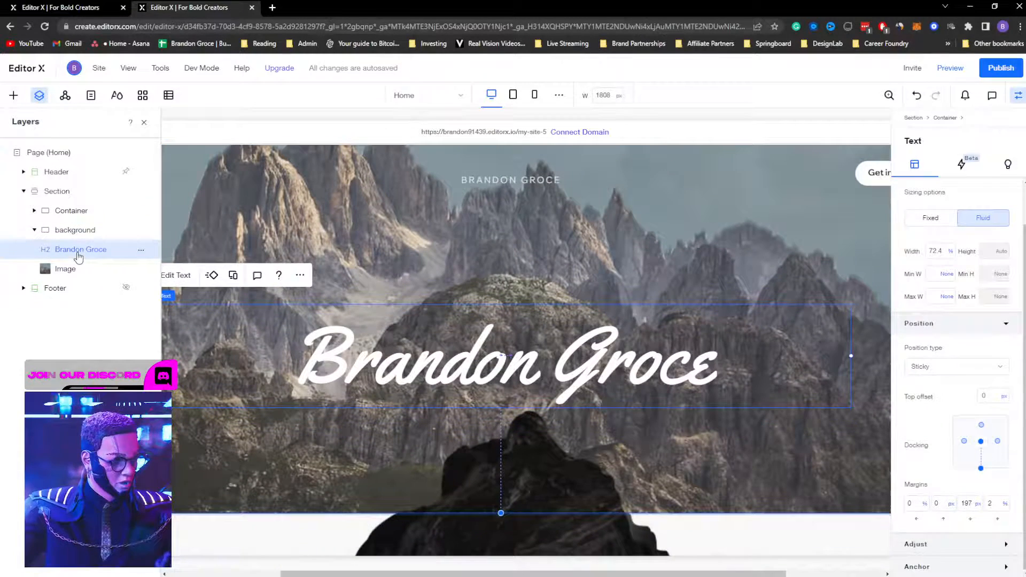
pyautogui.press('Delete')
pyautogui.click(34, 230)
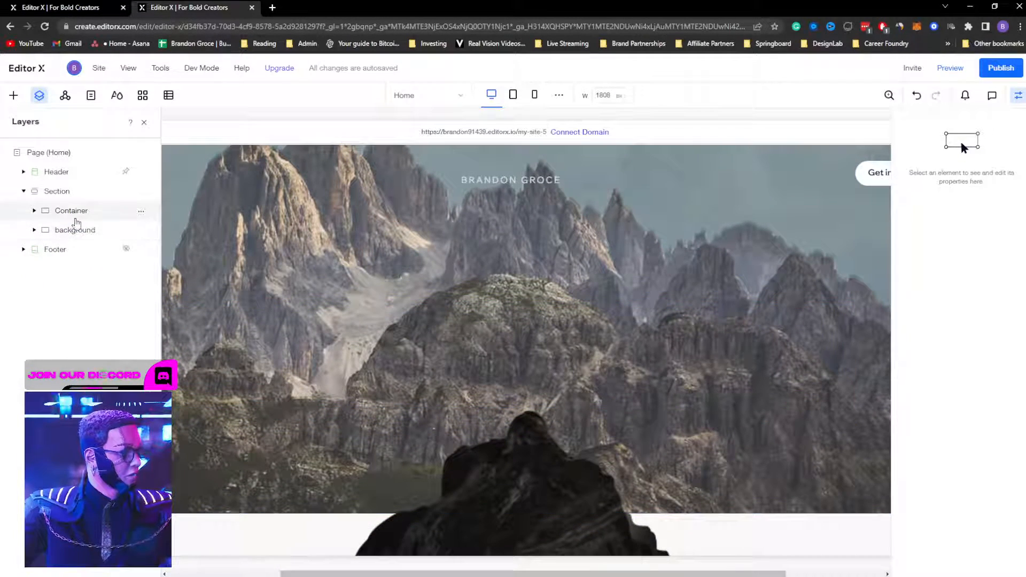
pyautogui.click(61, 193)
pyautogui.hotkey('ctrl', 'z')
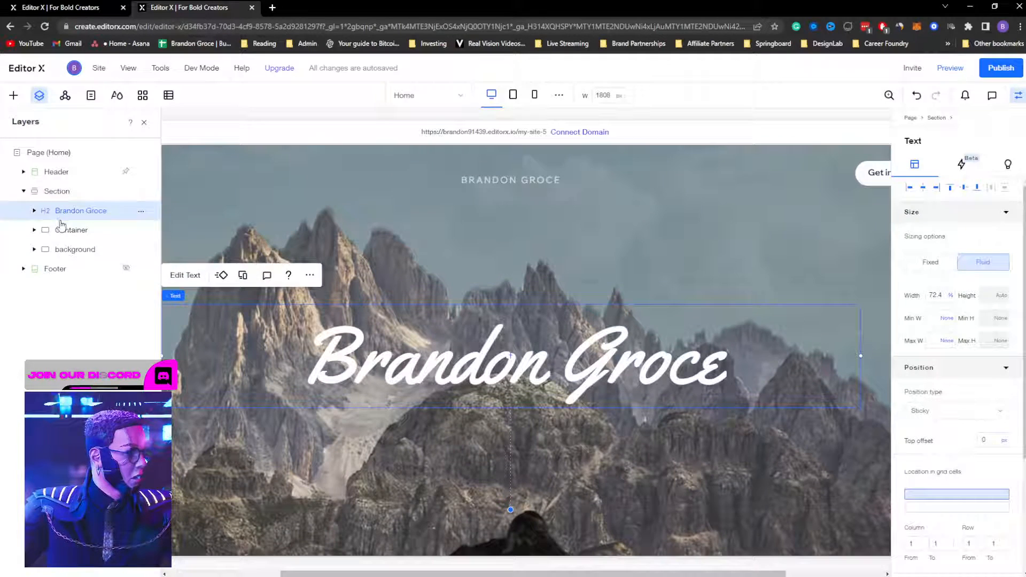
pyautogui.moveTo(61, 215); pyautogui.dragTo(62, 235)
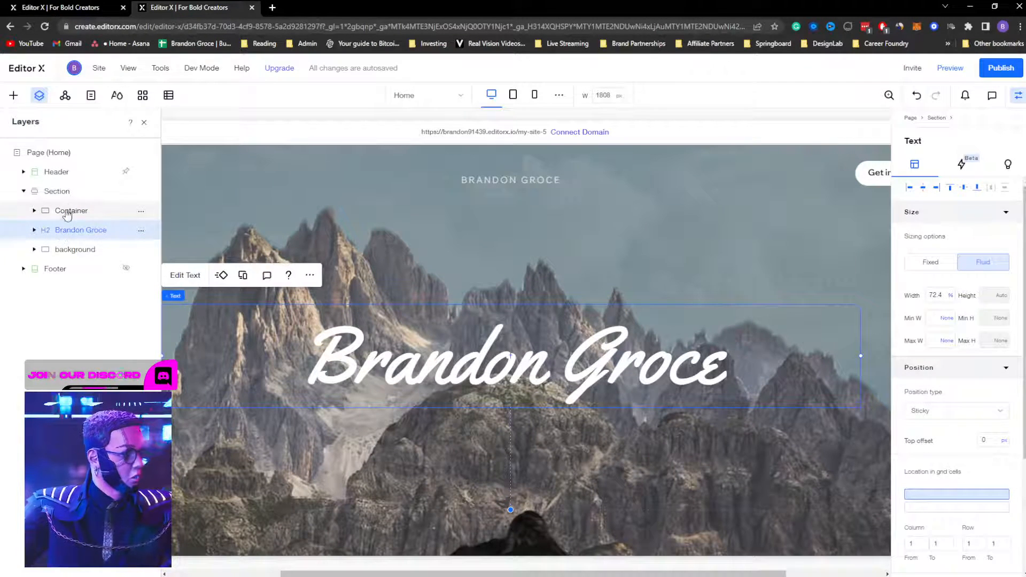
# Step: Open the page preview to check the result
pyautogui.scroll(-3, 614, 302)
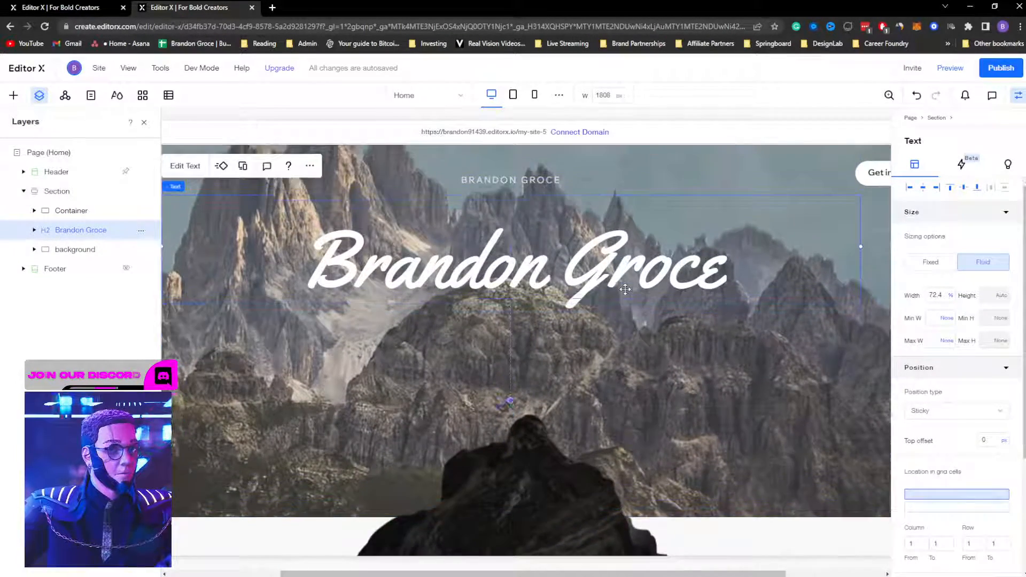
pyautogui.scroll(3, 625, 289)
pyautogui.click(949, 68)
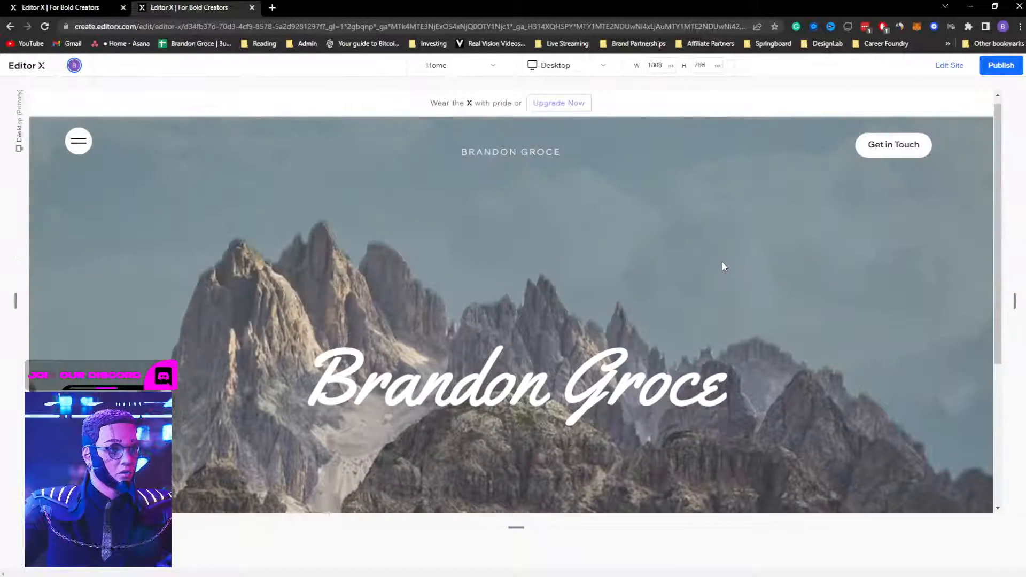
# Step: Back in editing, select the hero Container and close the publish prompt and properties panel
pyautogui.click(949, 65)
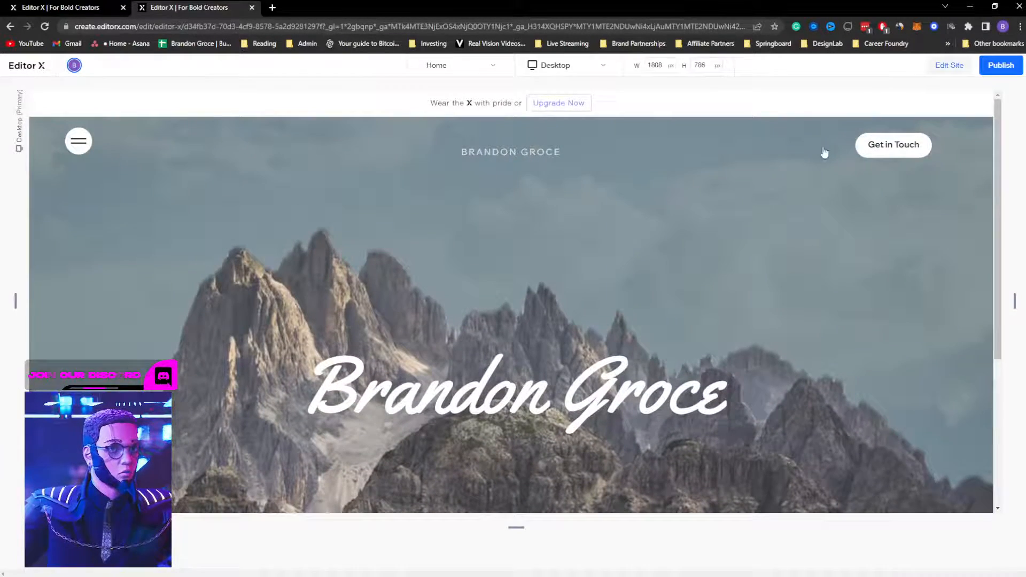
pyautogui.click(79, 212)
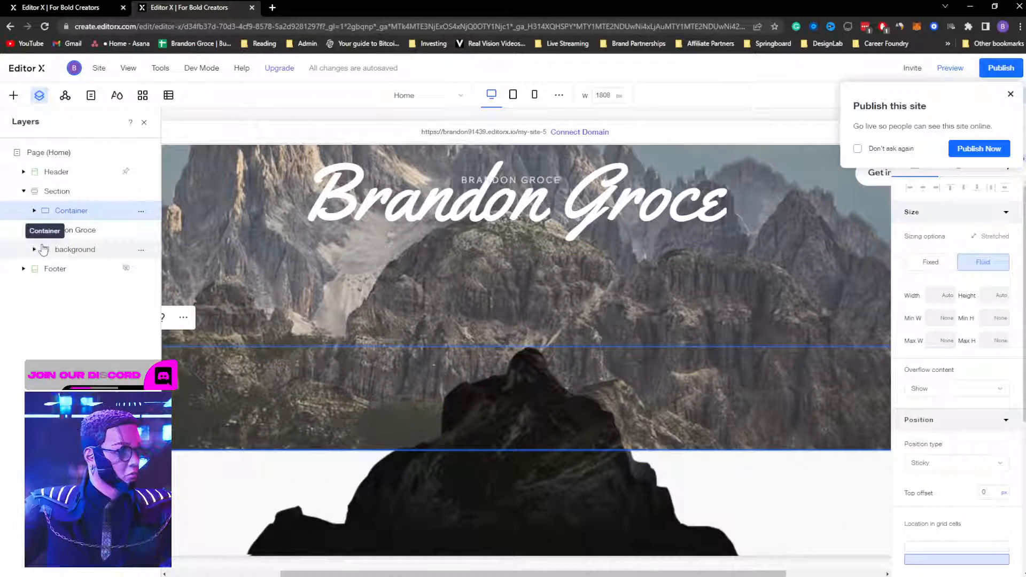
pyautogui.click(81, 230)
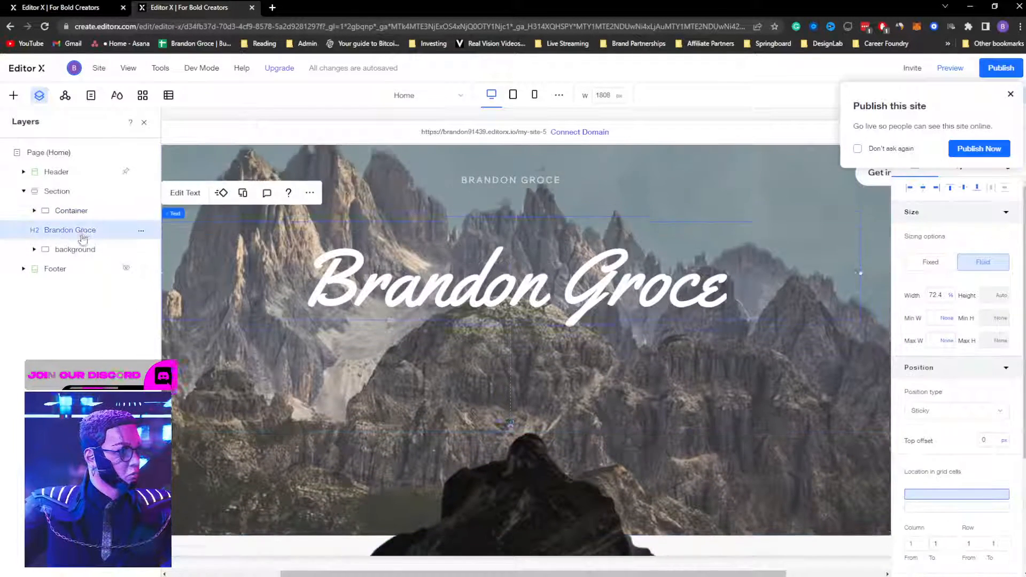
pyautogui.click(84, 212)
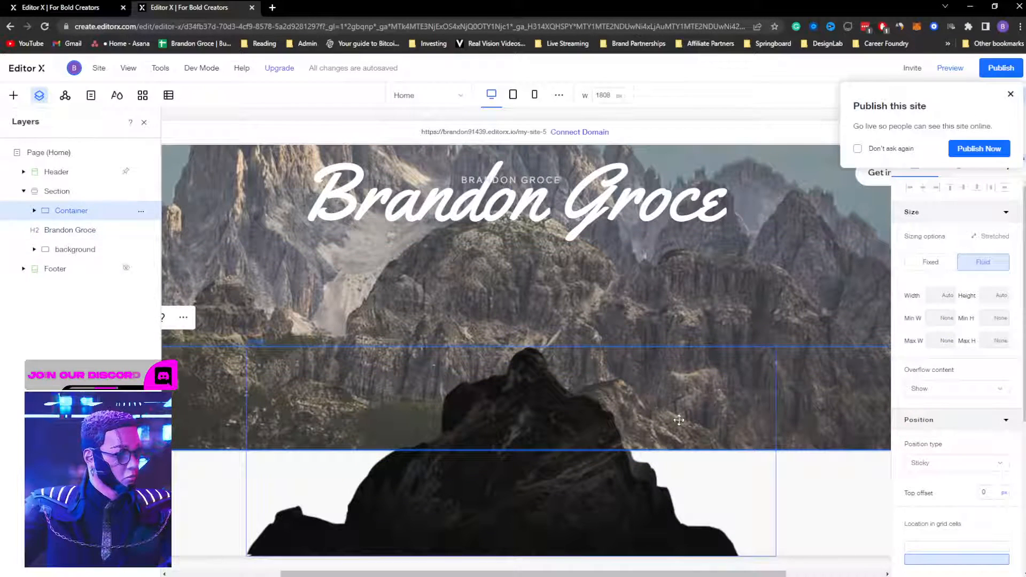
pyautogui.click(853, 494)
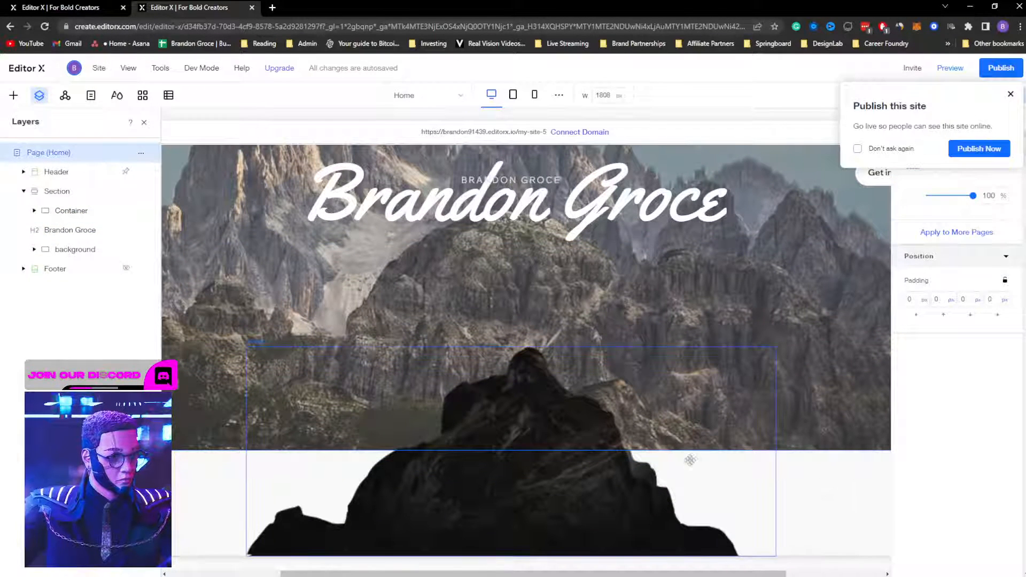
pyautogui.click(61, 213)
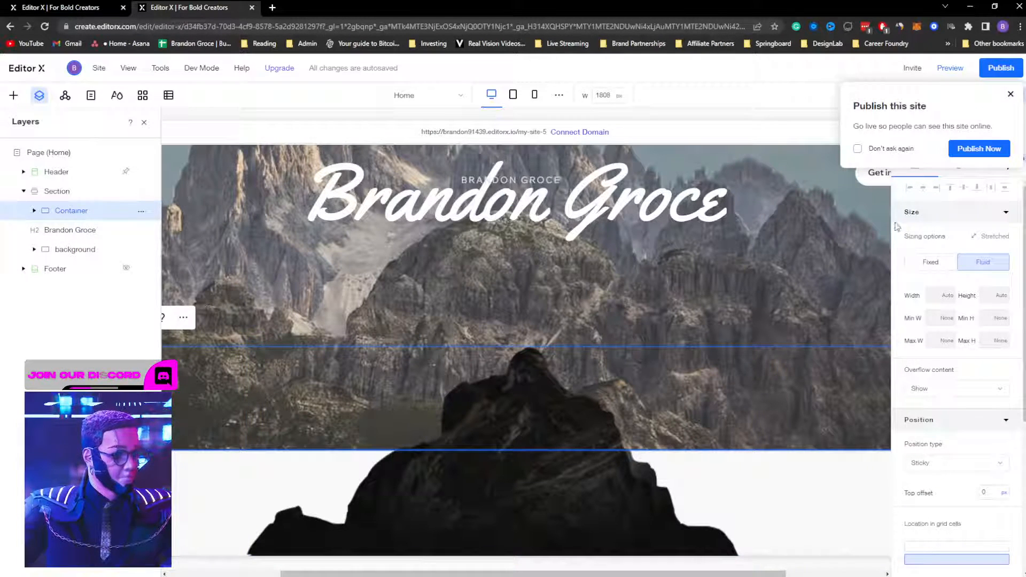
pyautogui.click(1010, 95)
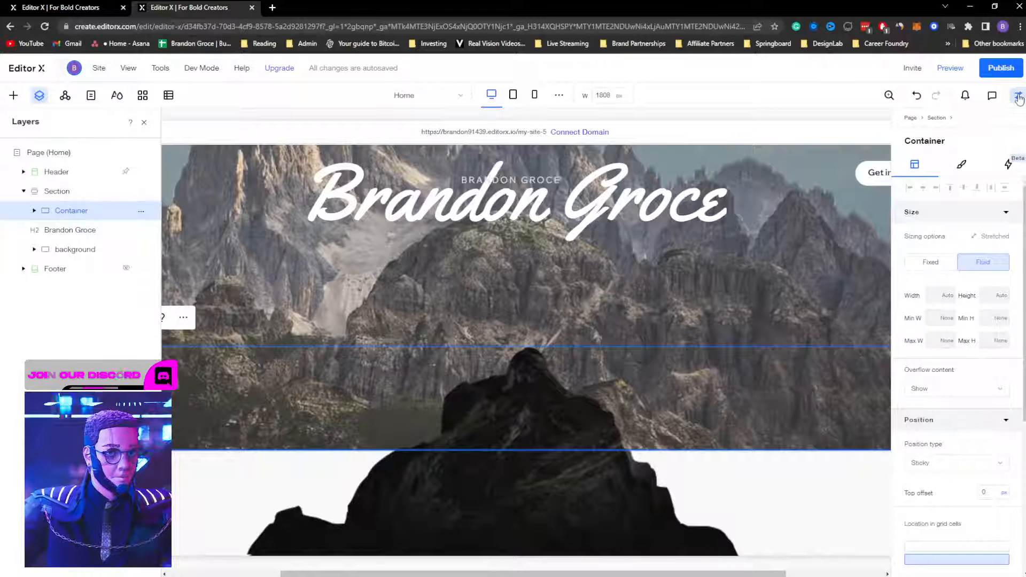
pyautogui.click(1019, 96)
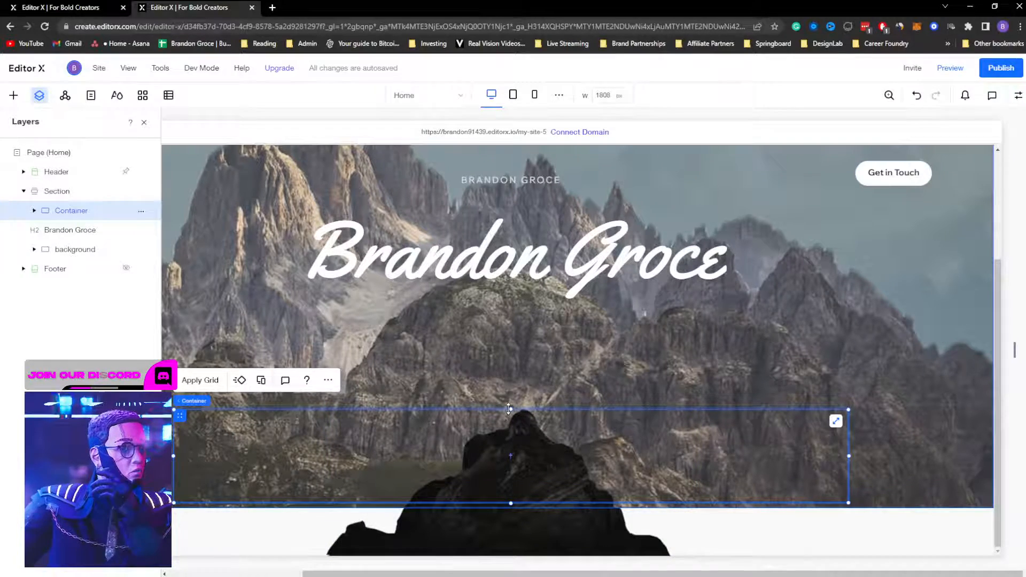
# Step: Select the hero section, then delete the dark mountain cutout image from the canvas
pyautogui.click(57, 191)
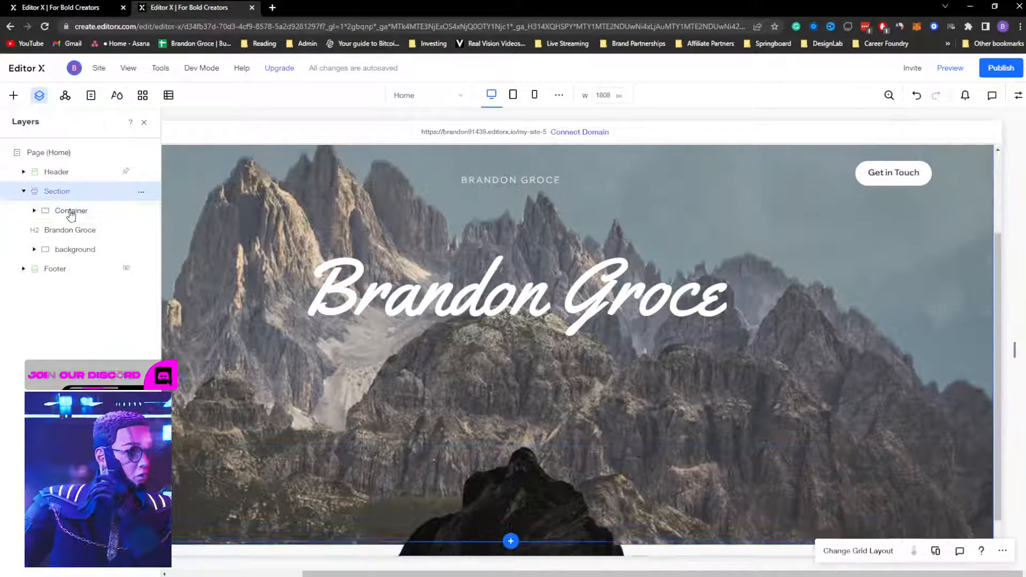
pyautogui.scroll(-1, 319, 357)
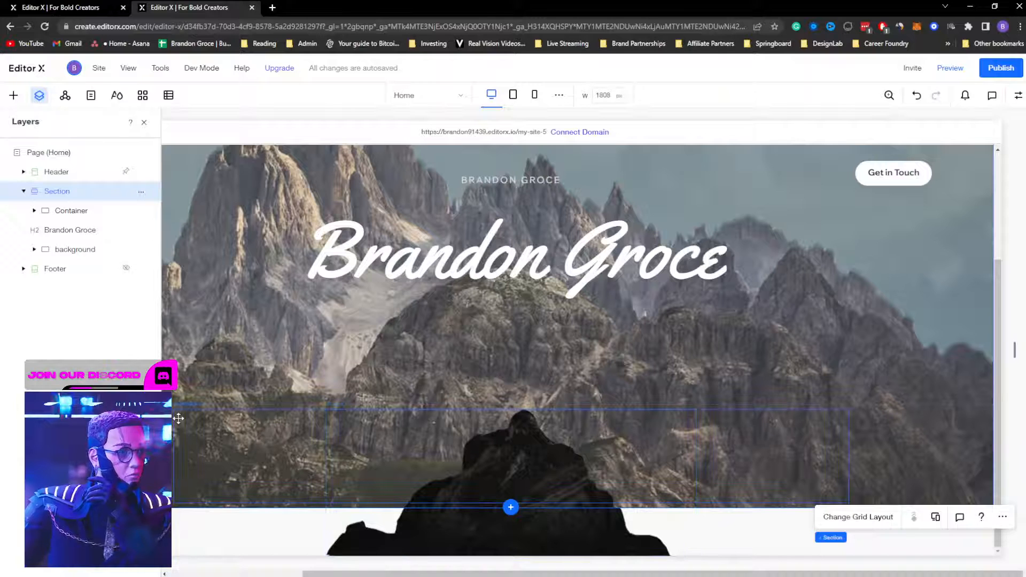
pyautogui.click(1016, 96)
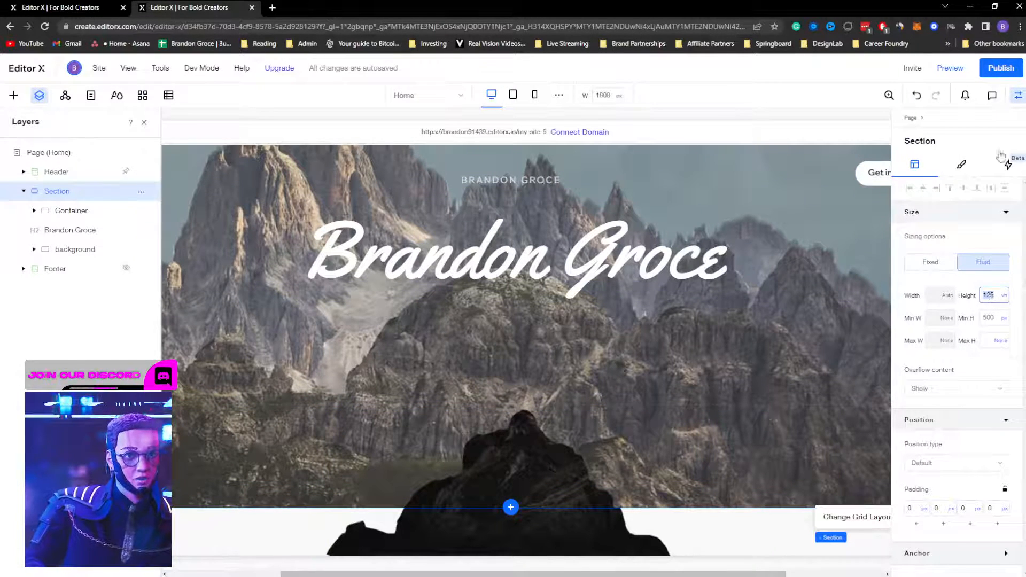
pyautogui.click(1016, 96)
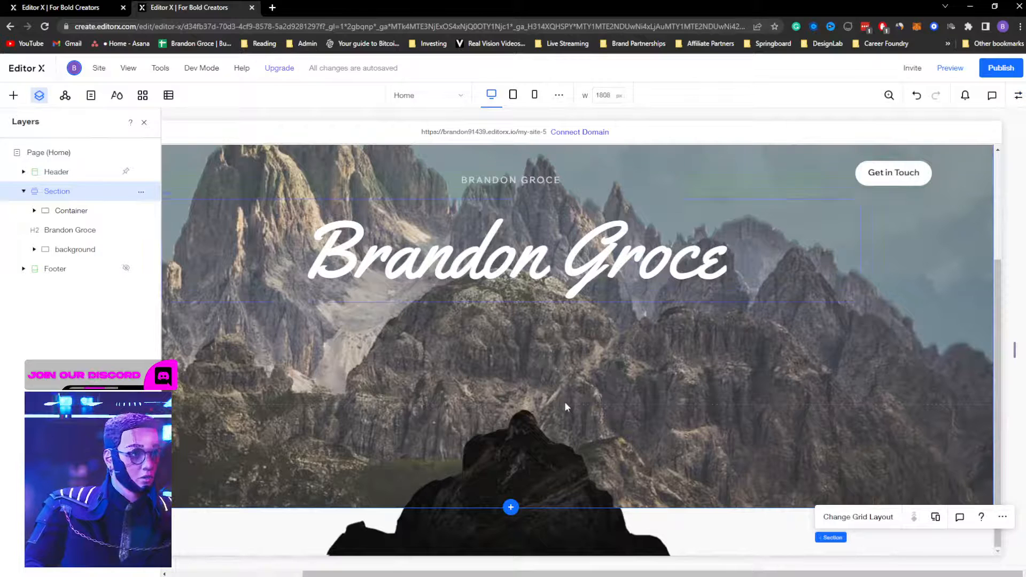
pyautogui.click(509, 444)
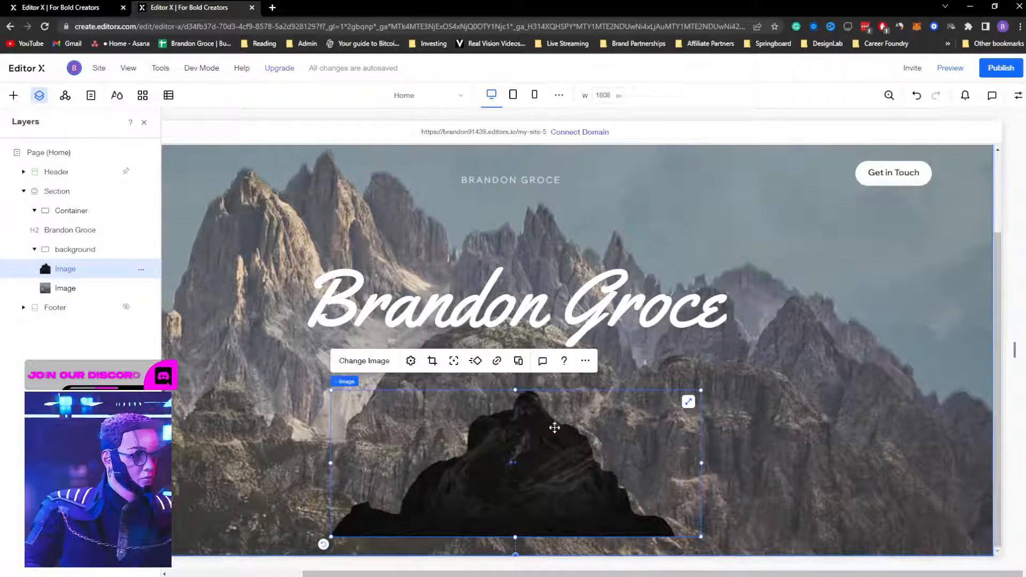
pyautogui.press('Delete')
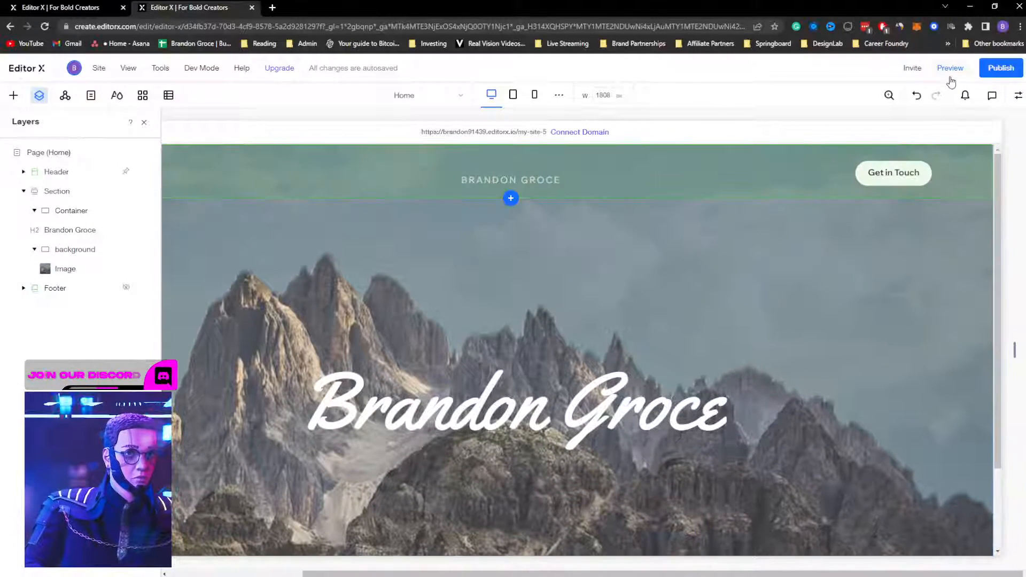
# Step: Preview the page and scroll through the hero to check it without the cutout
pyautogui.click(950, 68)
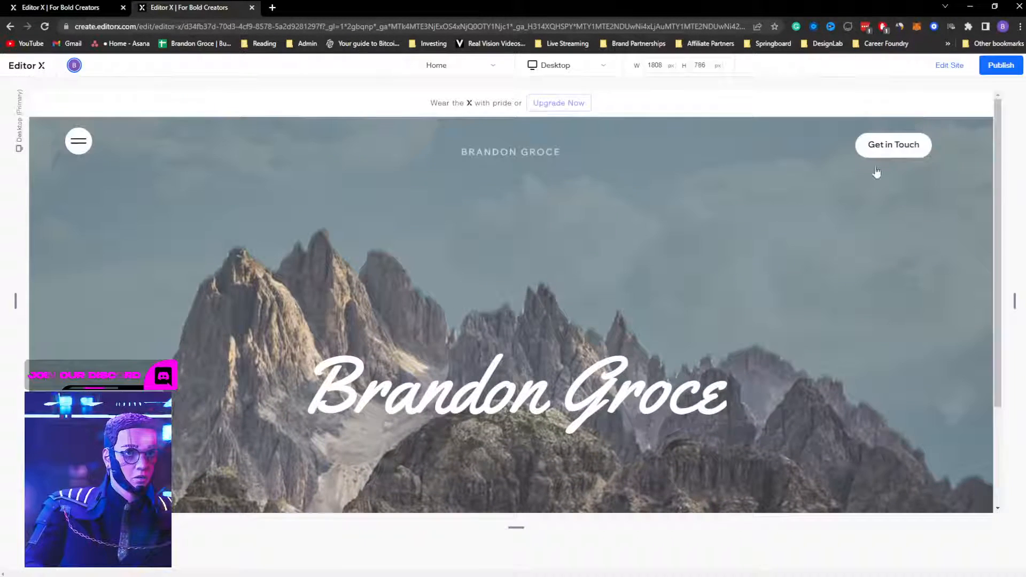
pyautogui.scroll(-2, 587, 311)
pyautogui.scroll(2, 588, 311)
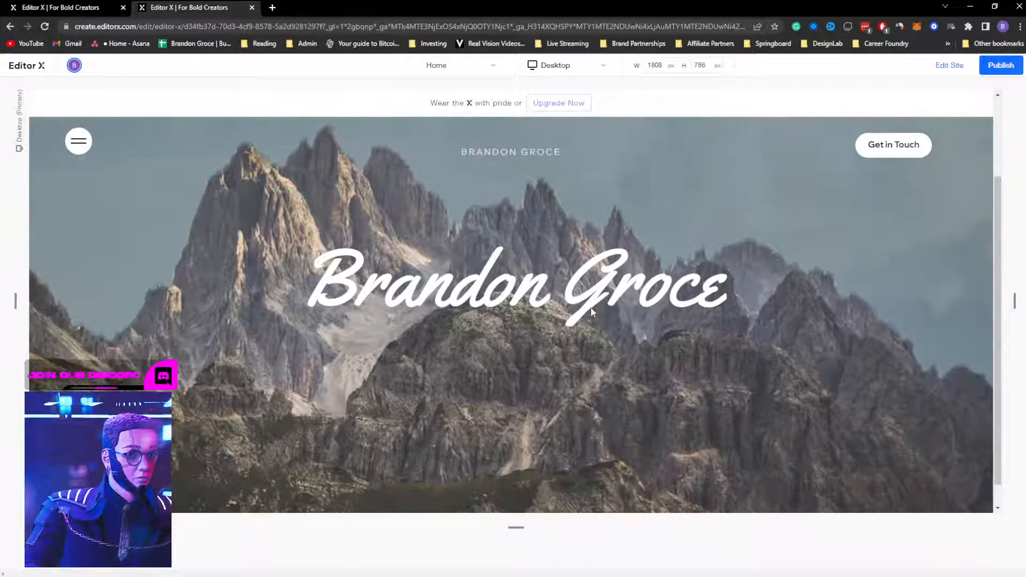
pyautogui.scroll(-2, 592, 303)
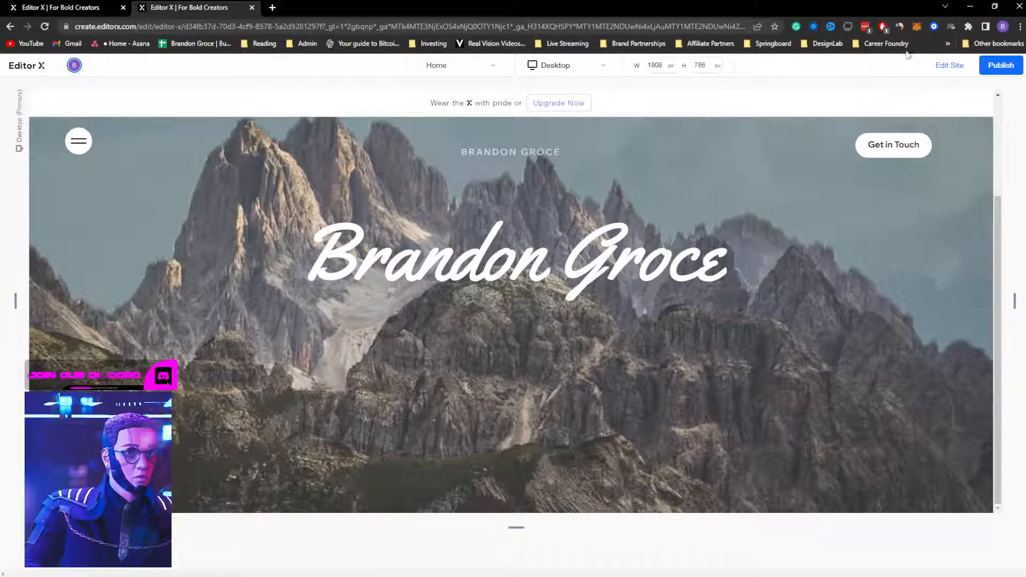
# Step: Return to the editor, dismiss the publish prompt, and show the hero section's size and position settings
pyautogui.click(949, 65)
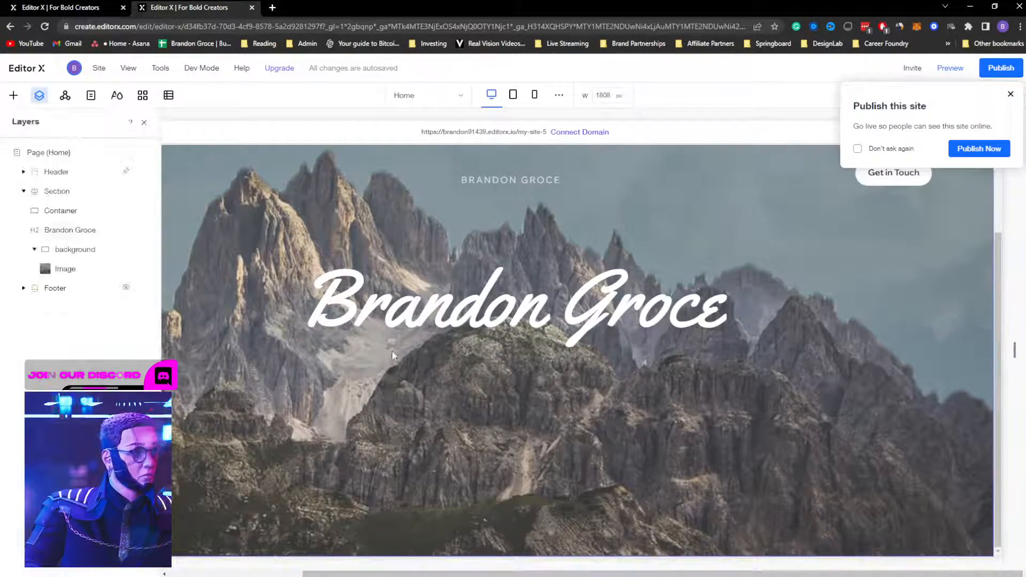
pyautogui.click(1010, 94)
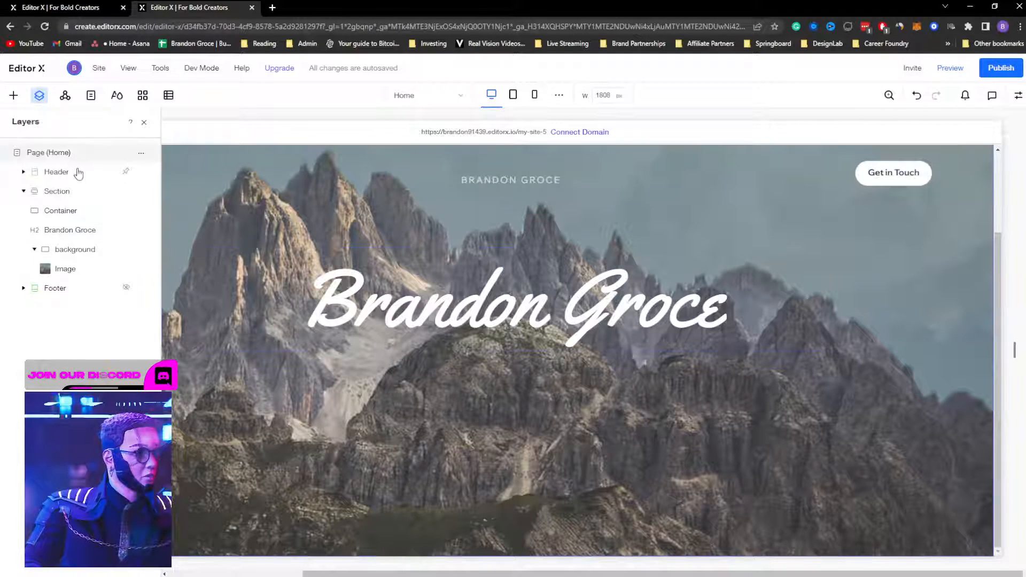
pyautogui.click(58, 191)
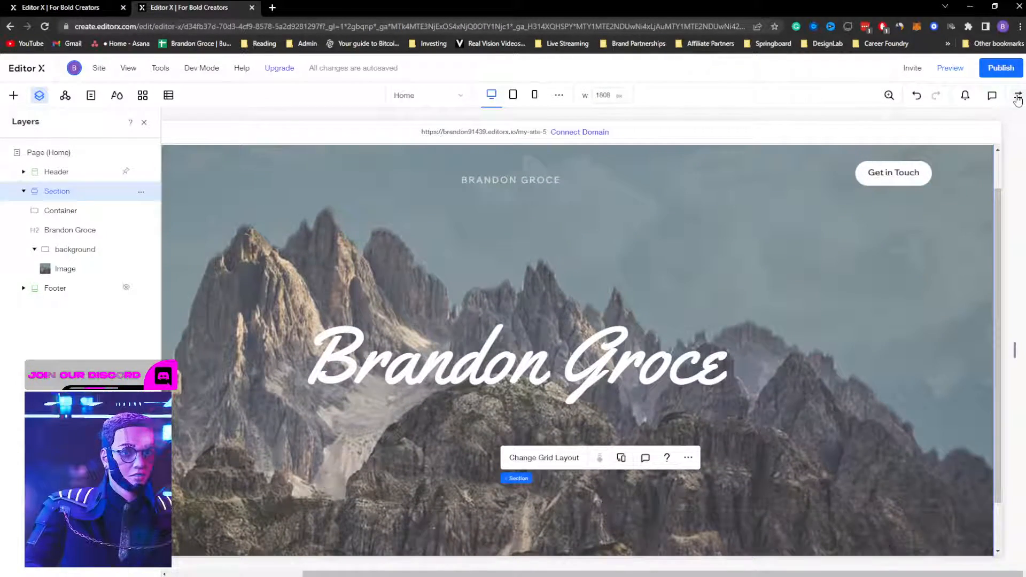
pyautogui.click(1018, 97)
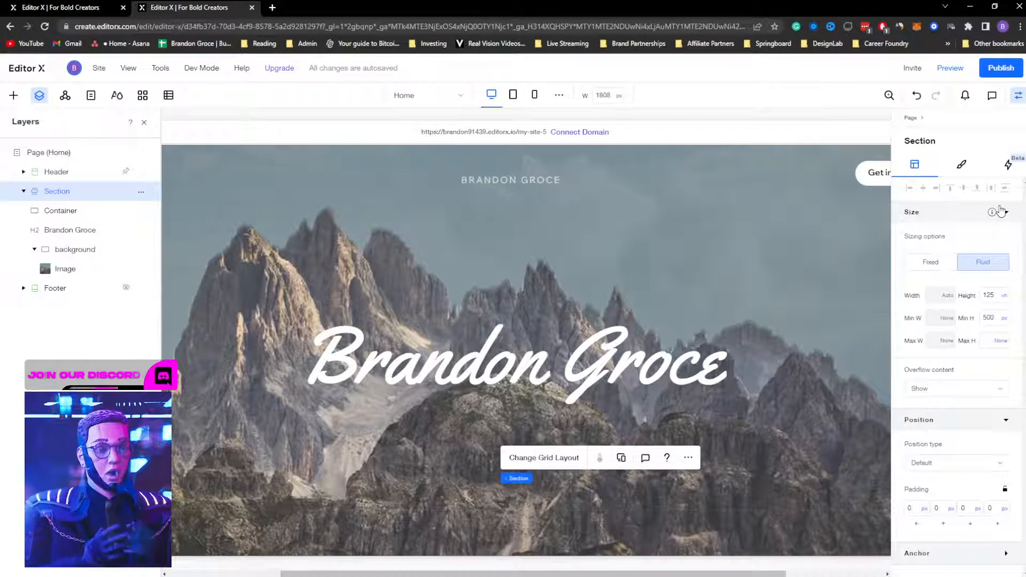
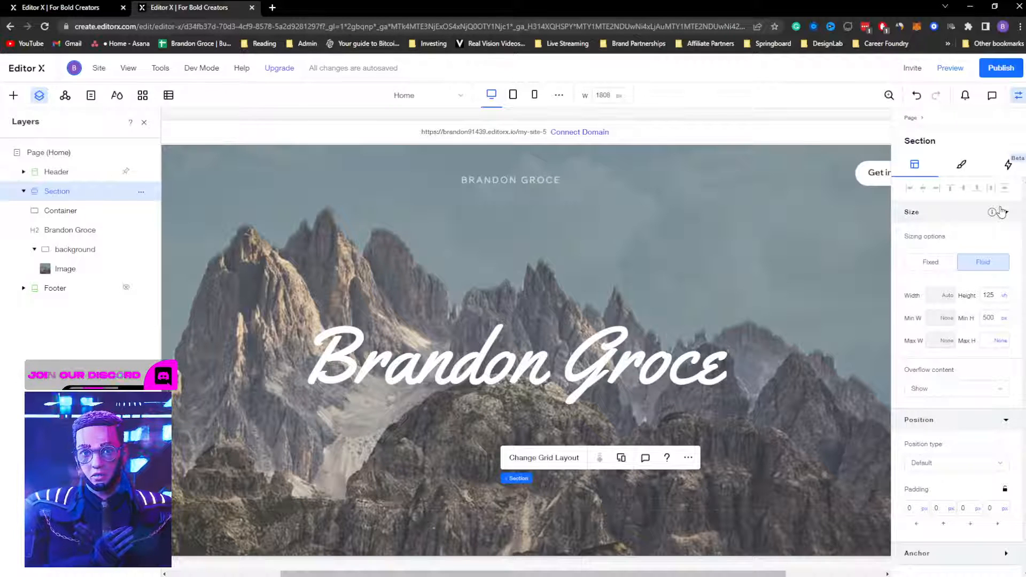
# Step: Select the hero's bottom Container, then switch to the revolving-btns reference site
pyautogui.click(77, 212)
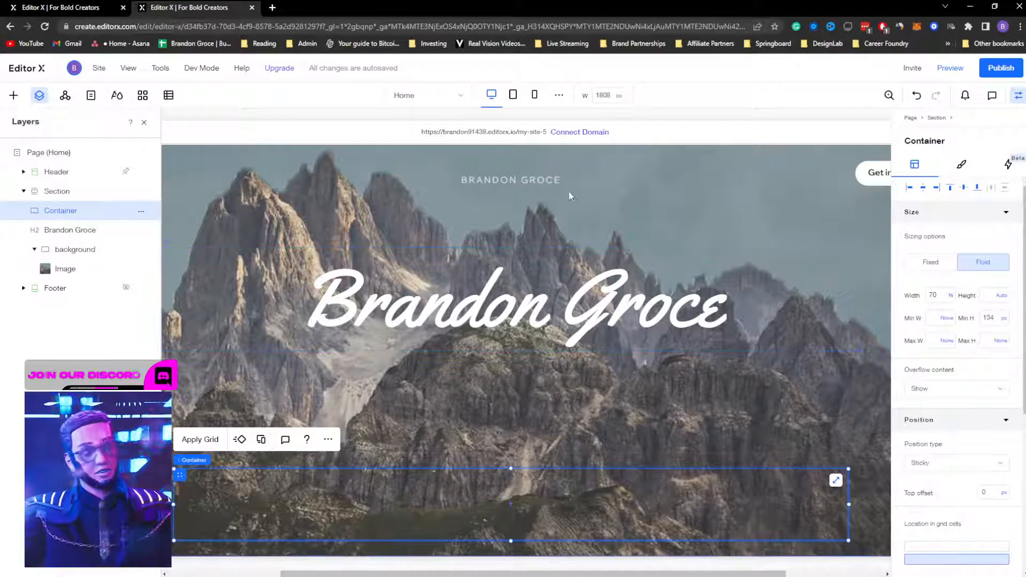
pyautogui.click(92, 11)
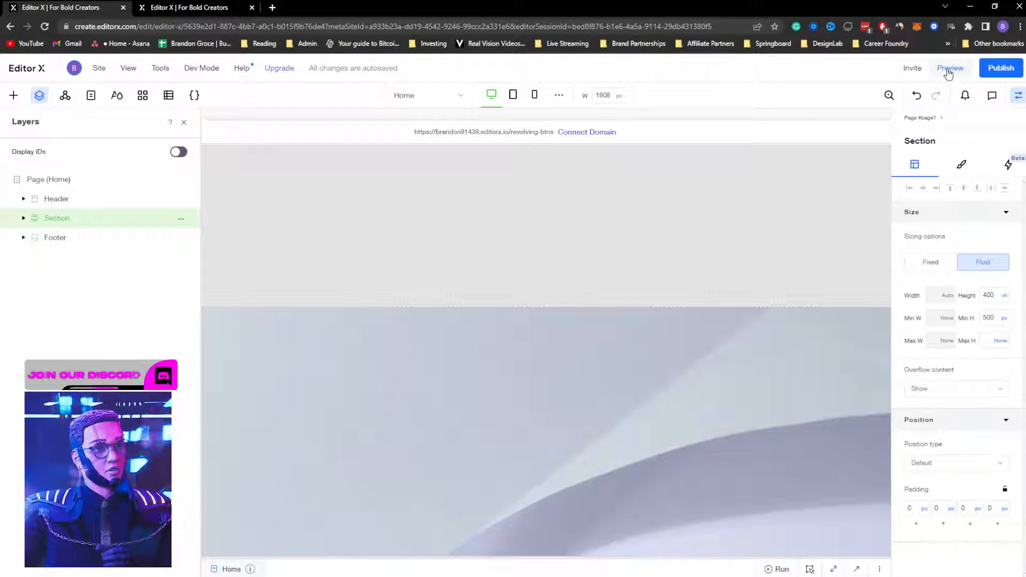
# Step: Preview the reference page, scroll to watch its semi-parallax effect, then return to the mountain site
pyautogui.click(949, 68)
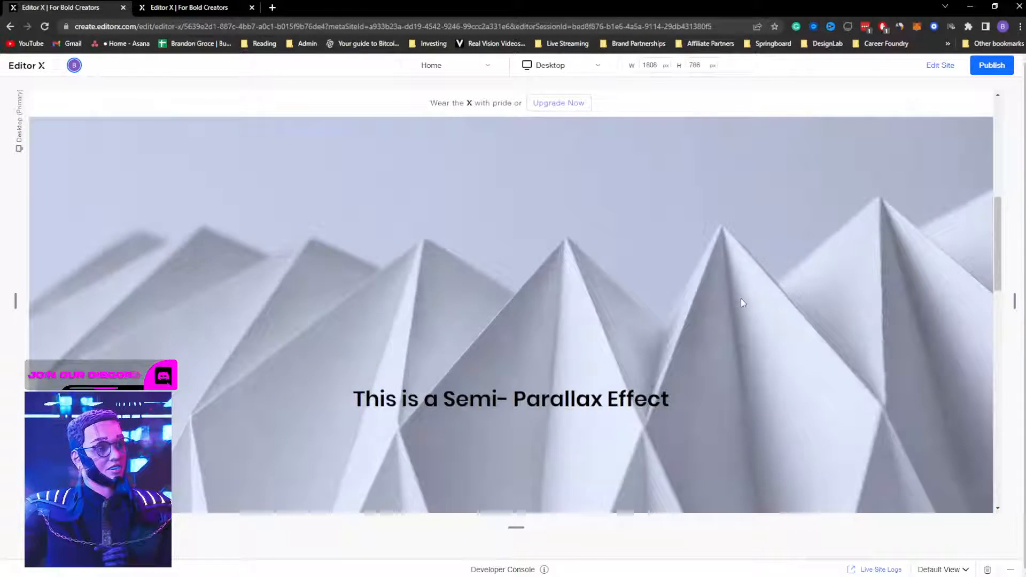
pyautogui.scroll(-2, 741, 296)
pyautogui.scroll(-1, 744, 295)
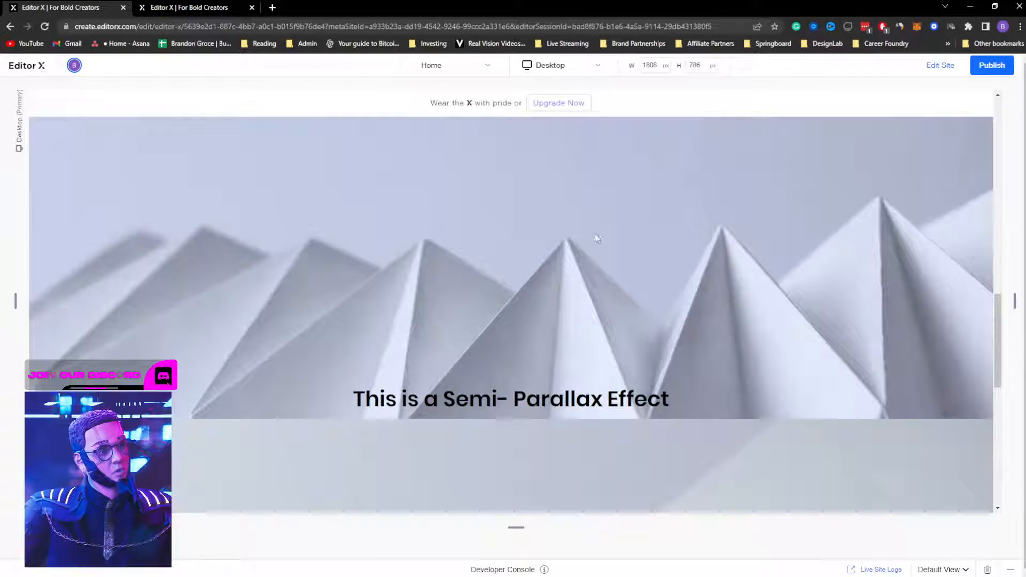
pyautogui.scroll(-2, 553, 212)
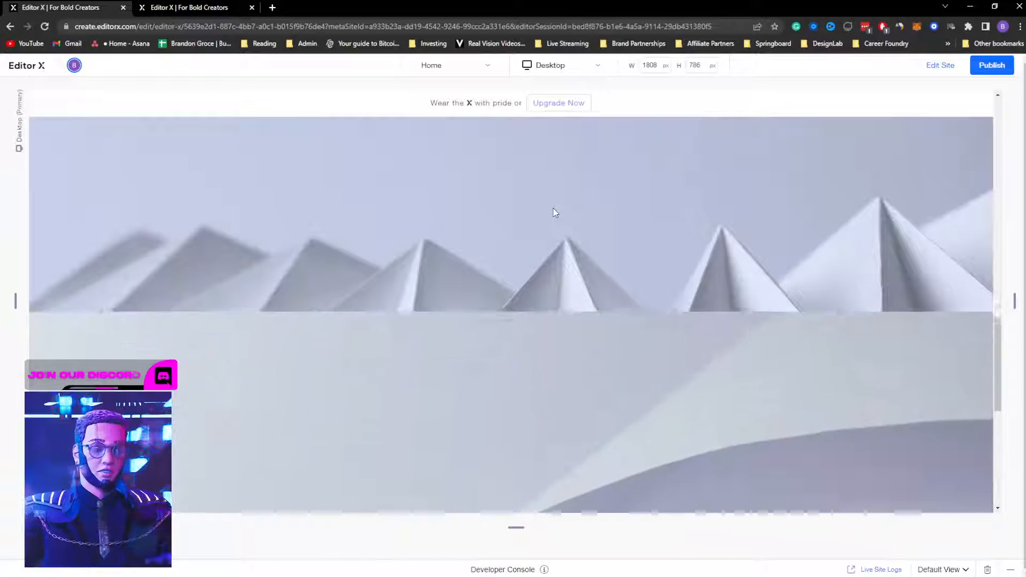
pyautogui.scroll(3, 553, 212)
pyautogui.scroll(-4, 555, 214)
pyautogui.scroll(4, 557, 215)
pyautogui.scroll(-3, 557, 214)
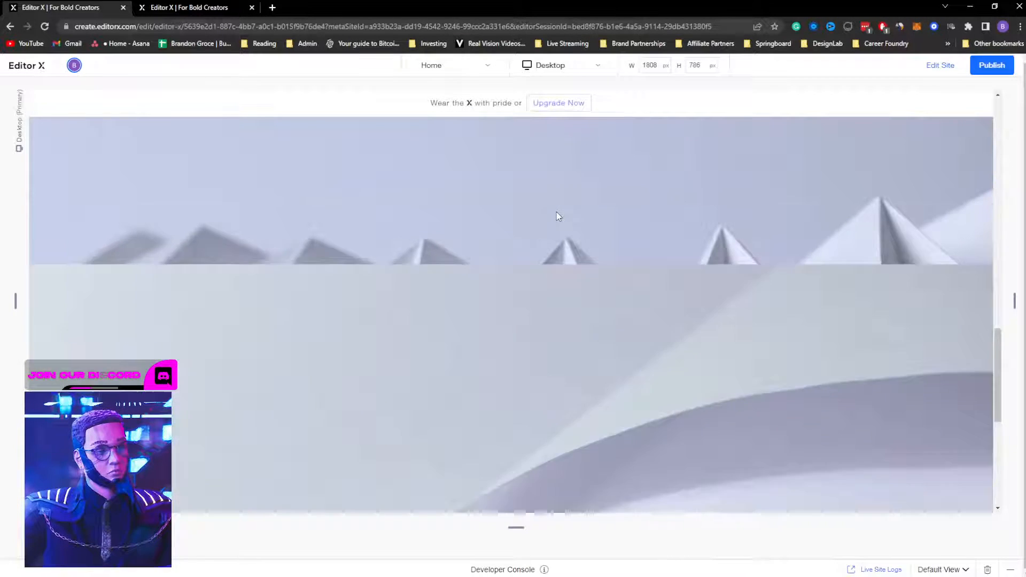
pyautogui.scroll(3, 557, 214)
pyautogui.scroll(-4, 556, 214)
pyautogui.scroll(4, 557, 214)
pyautogui.scroll(-3, 557, 215)
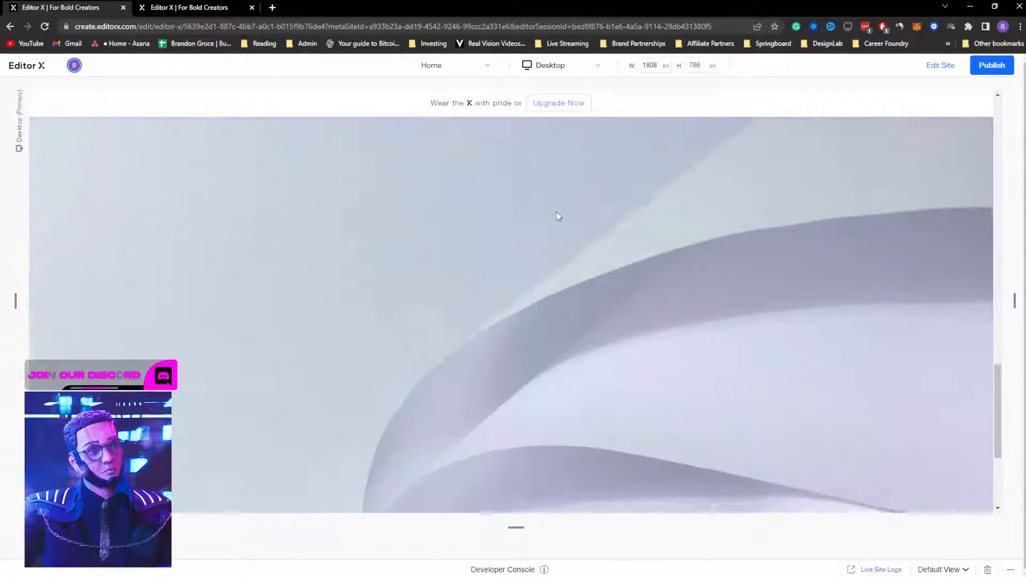
pyautogui.scroll(3, 556, 217)
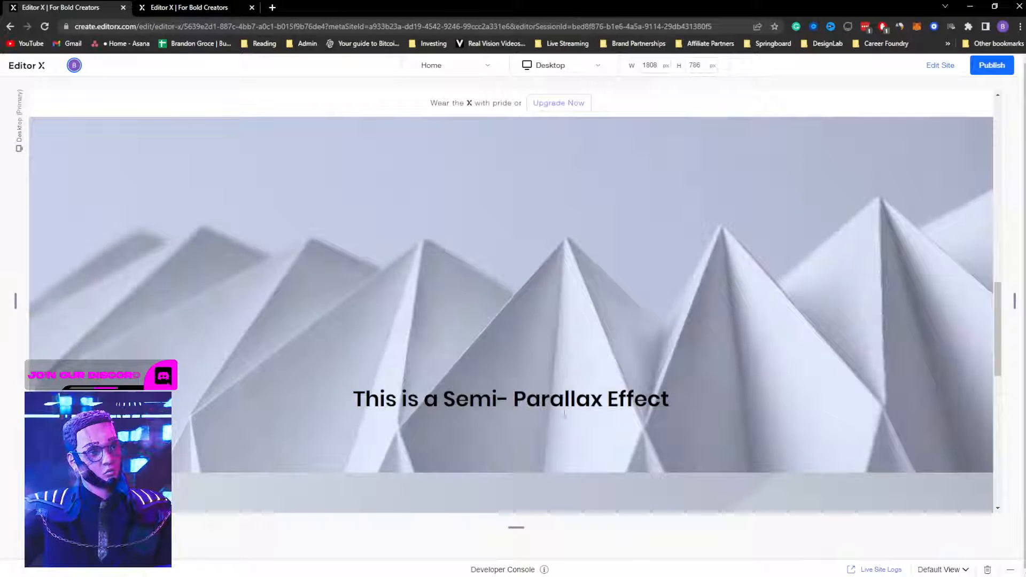
pyautogui.scroll(-3, 594, 408)
pyautogui.scroll(-2, 596, 409)
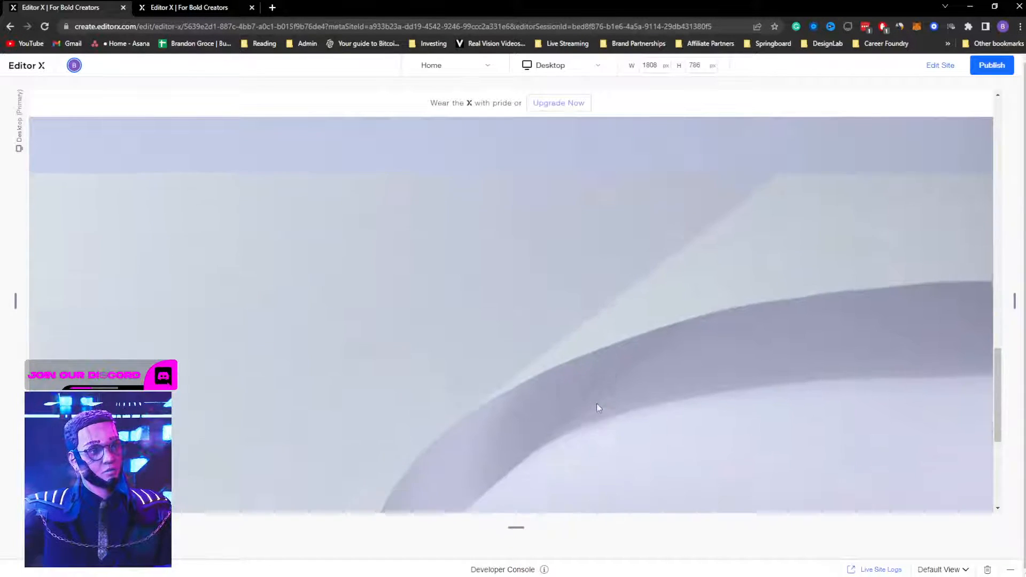
pyautogui.scroll(4, 596, 403)
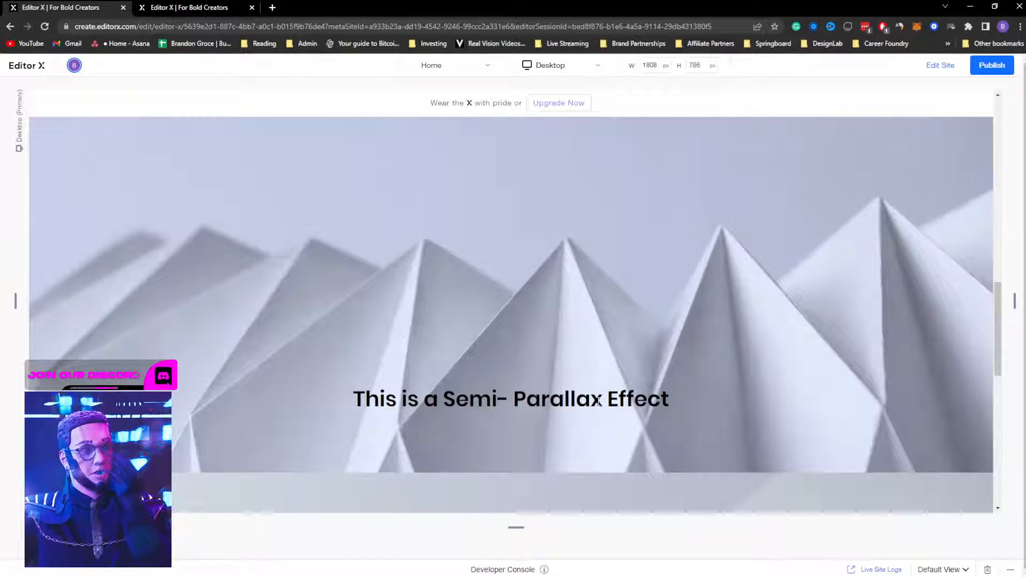
pyautogui.scroll(-2, 599, 401)
pyautogui.scroll(-1, 599, 403)
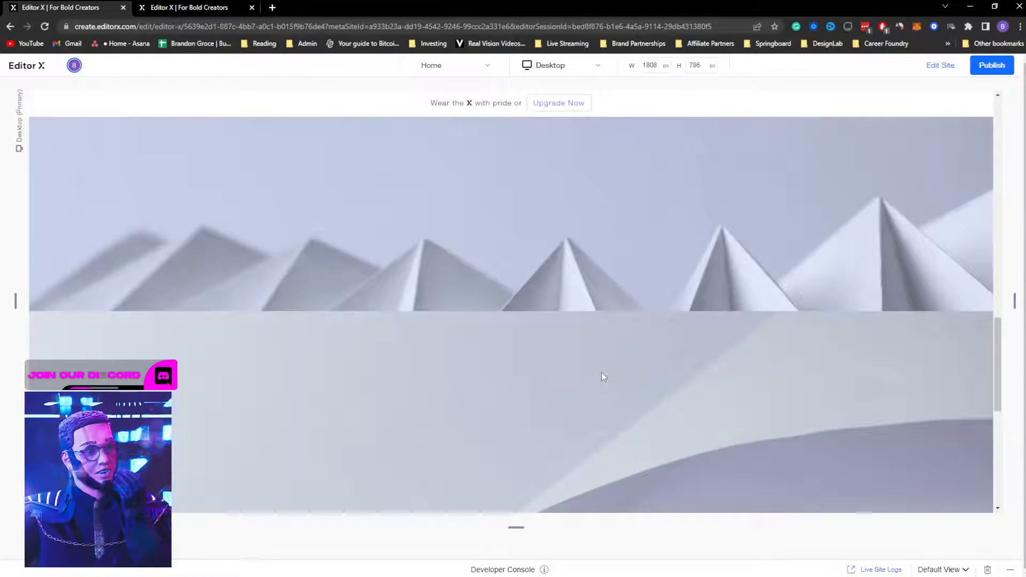
pyautogui.click(153, 7)
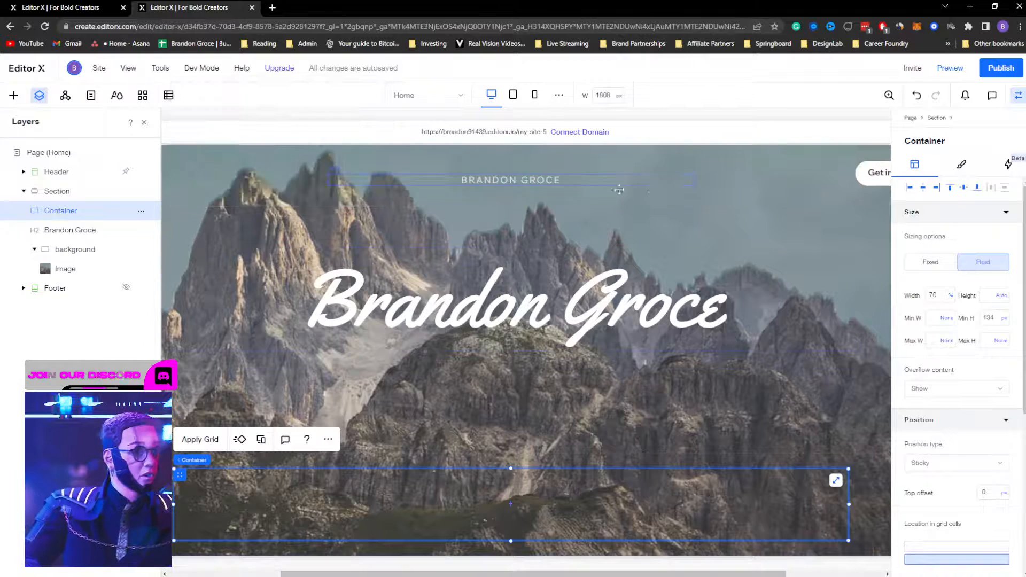
# Step: Hide the mountain background image, check the background container's fill, then show the image again
pyautogui.click(754, 220)
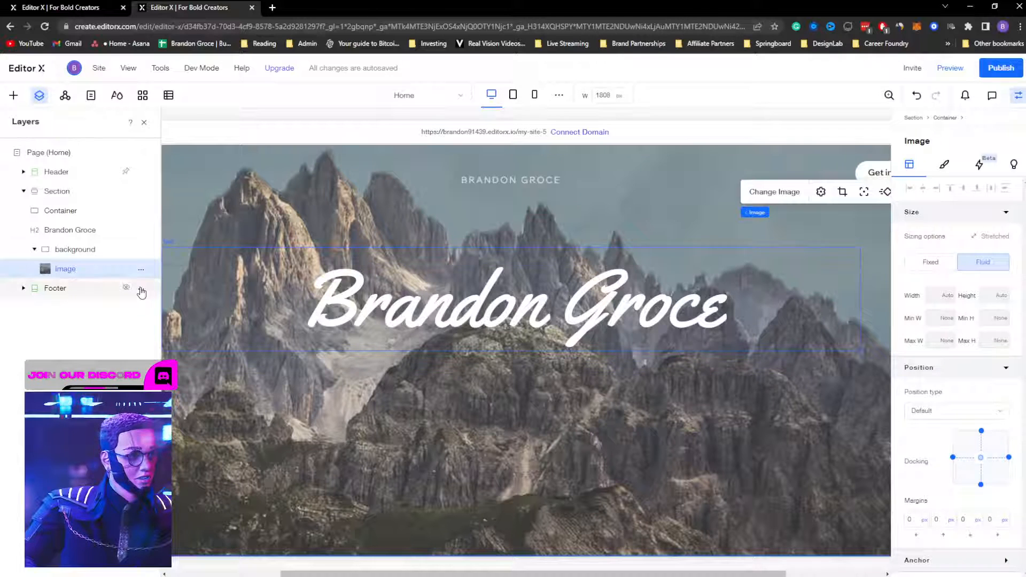
pyautogui.click(84, 257)
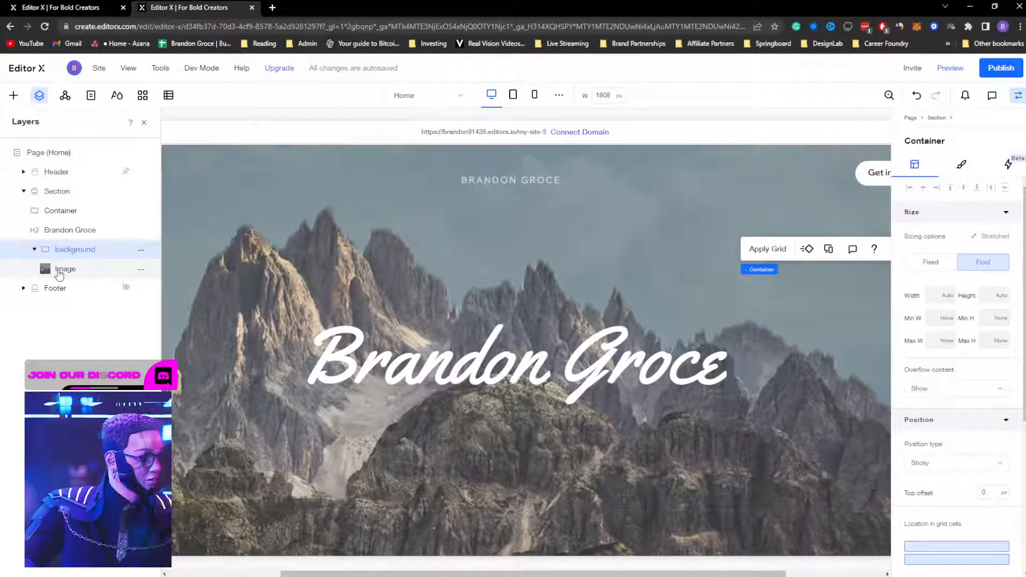
pyautogui.click(58, 272)
pyautogui.click(140, 269)
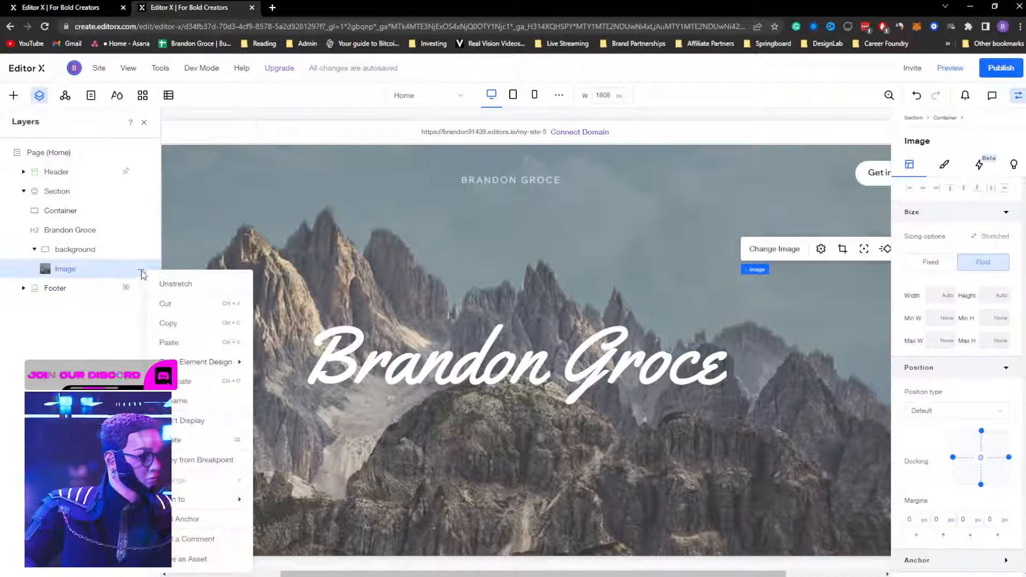
pyautogui.click(194, 421)
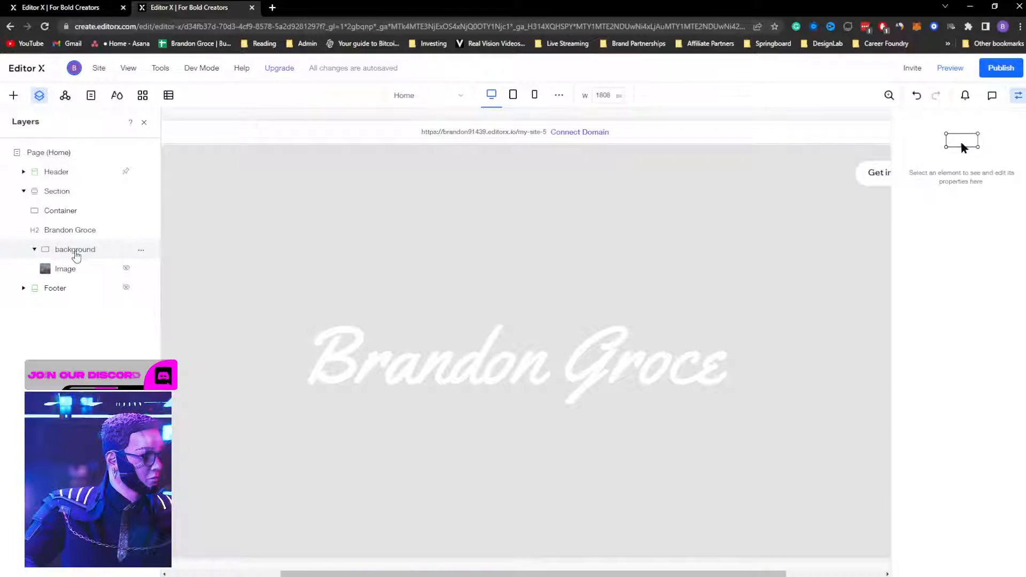
pyautogui.click(76, 256)
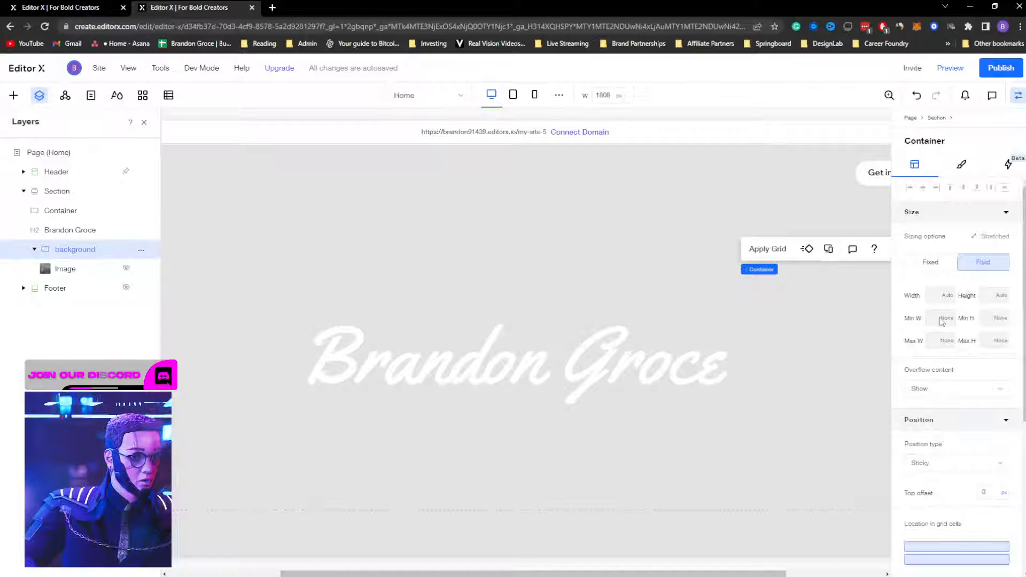
pyautogui.scroll(-2, 962, 310)
pyautogui.click(961, 165)
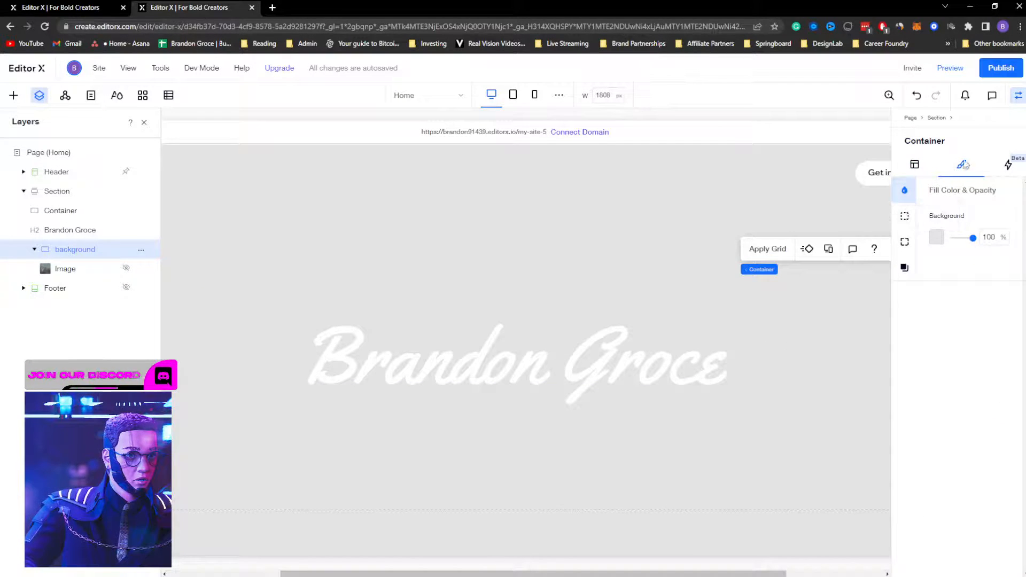
pyautogui.click(913, 168)
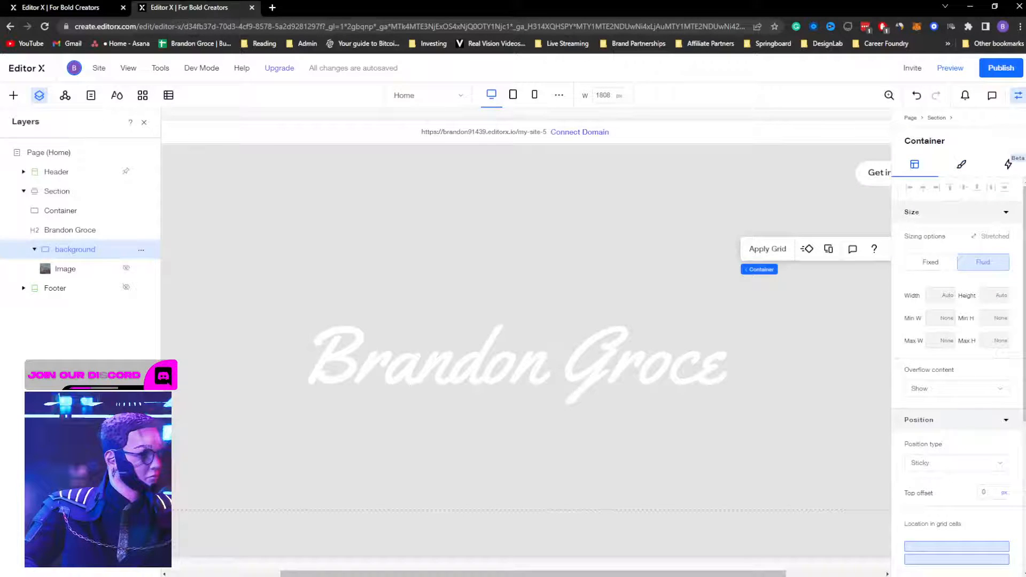
pyautogui.click(126, 268)
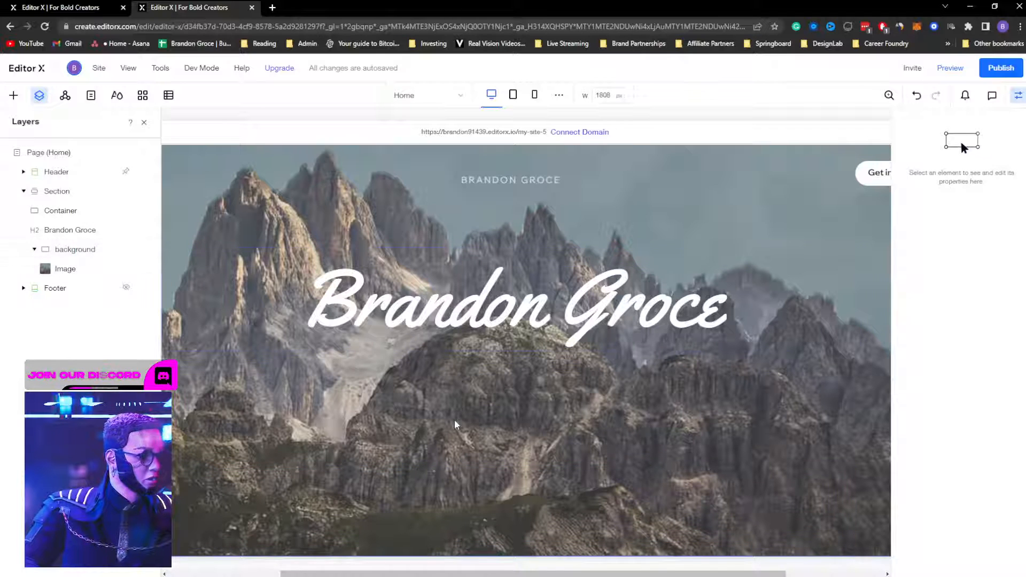
# Step: Shorten the hero section to 100vh by dragging its bottom edge
pyautogui.click(58, 192)
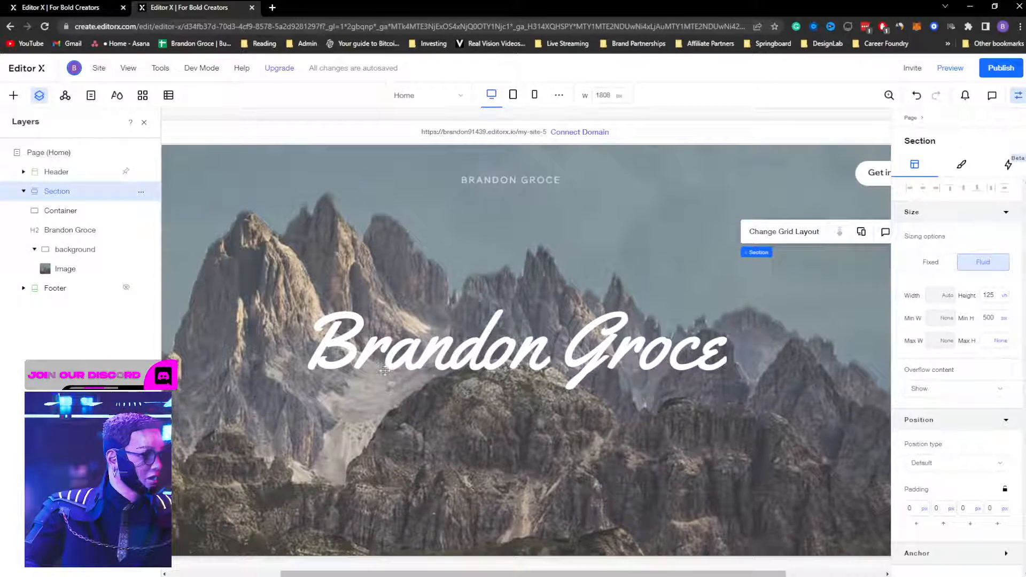
pyautogui.click(437, 515)
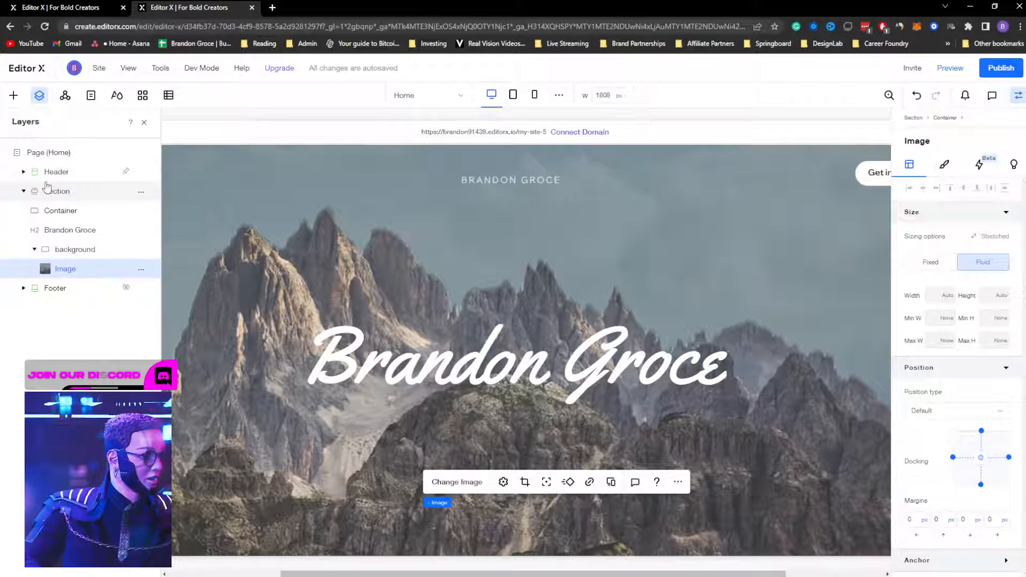
pyautogui.click(49, 192)
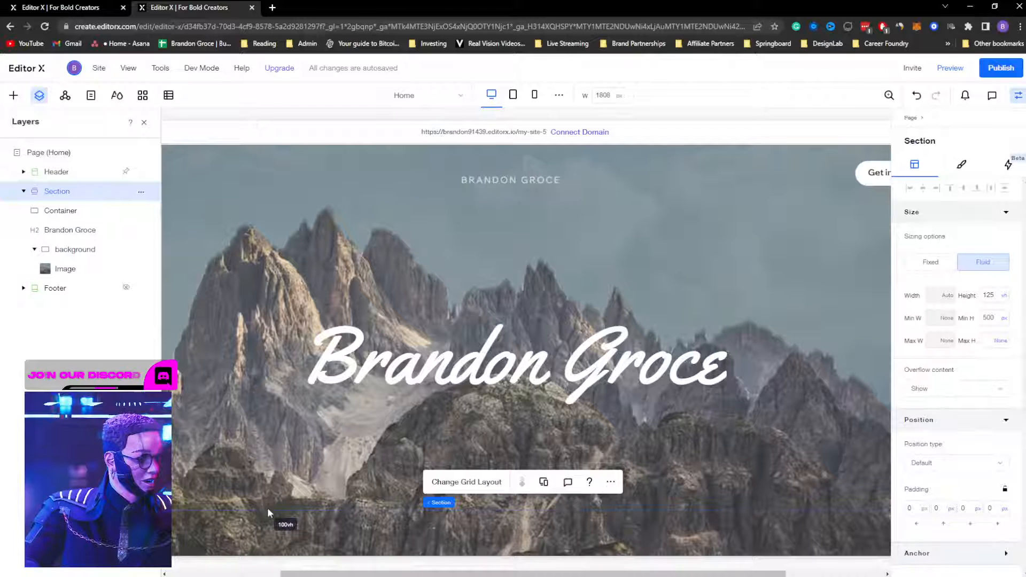
pyautogui.moveTo(267, 508); pyautogui.dragTo(274, 423)
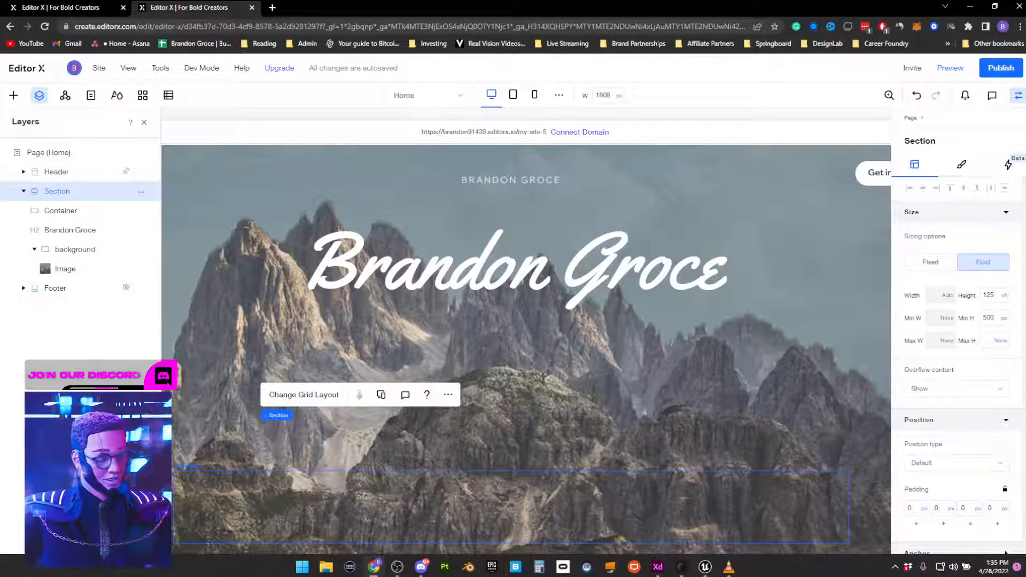
# Step: Stretch the hero's bottom container to the full page width
pyautogui.click(1018, 95)
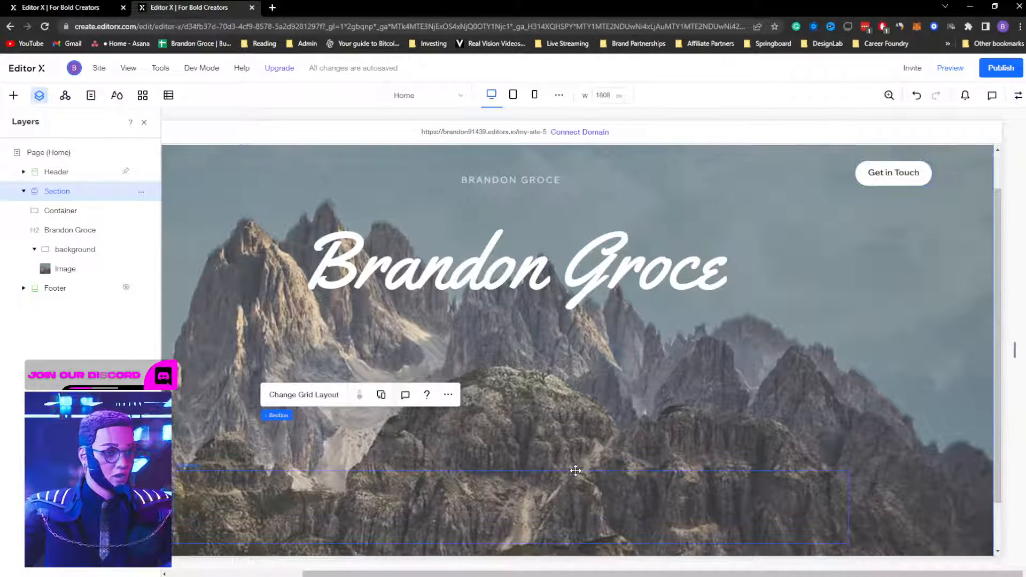
pyautogui.click(408, 498)
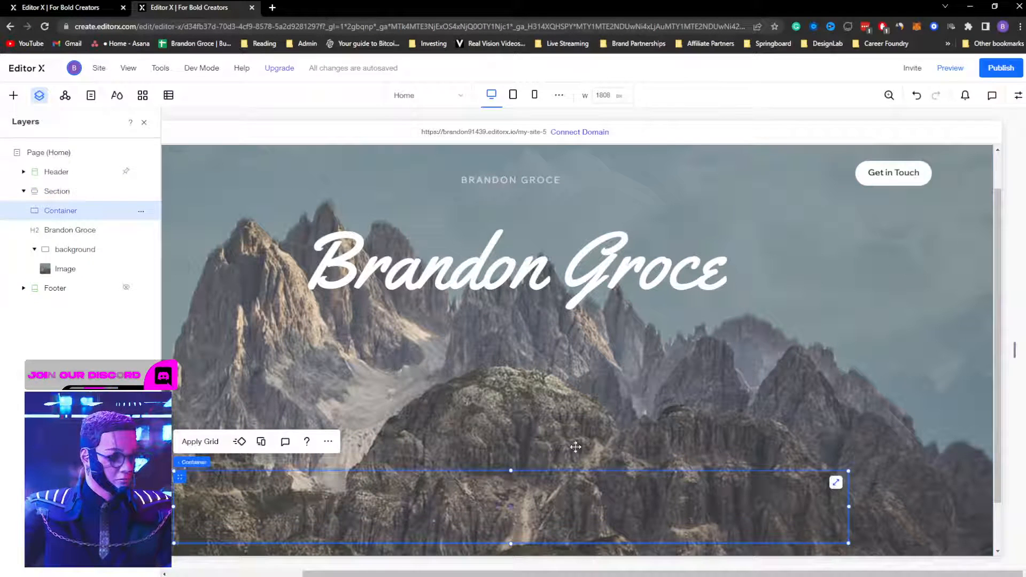
pyautogui.click(837, 482)
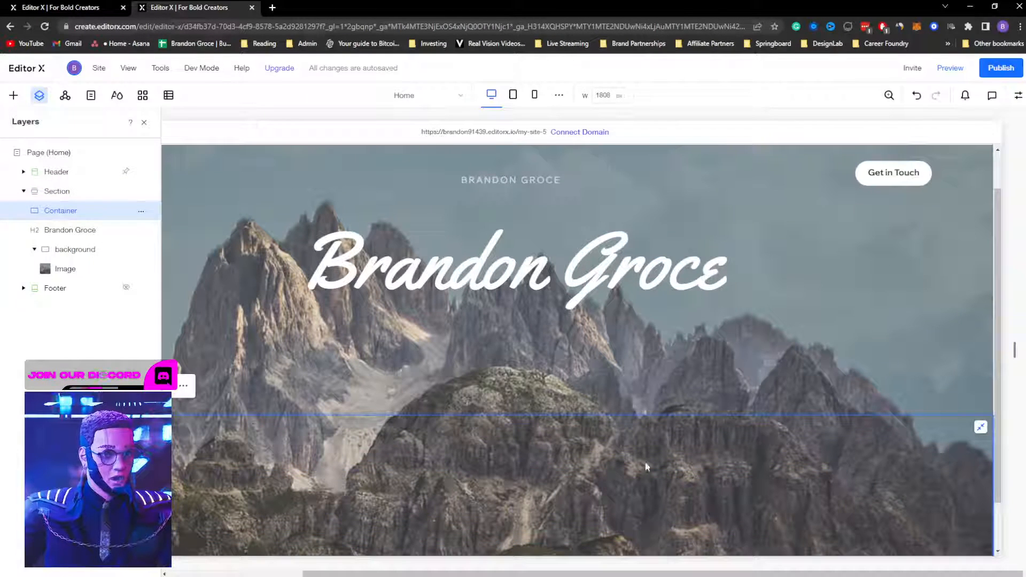
# Step: Quick-add a new image to the container and position it in the background group
pyautogui.rightClick(518, 458)
pyautogui.moveTo(552, 387)
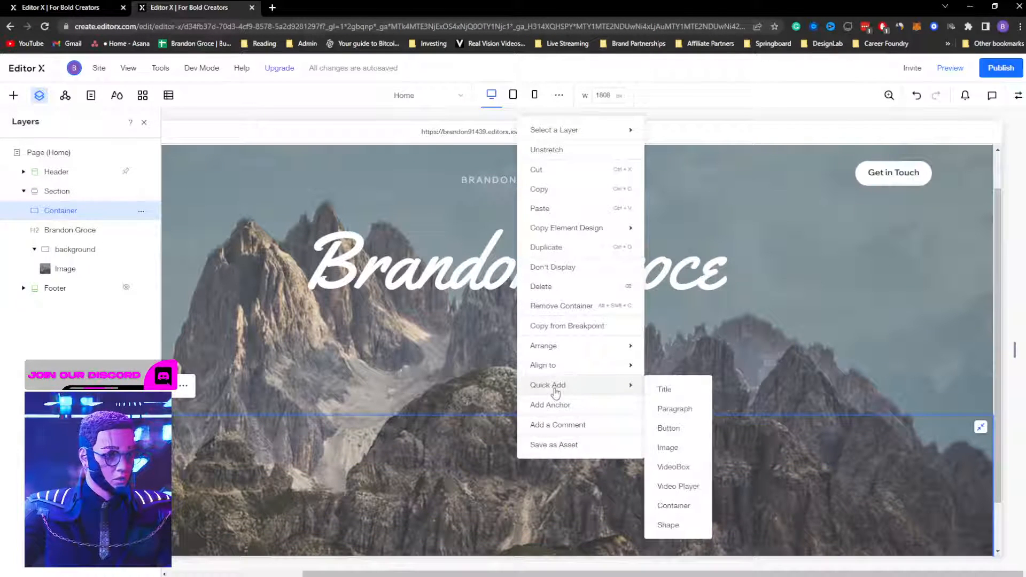
pyautogui.click(676, 451)
pyautogui.moveTo(612, 476); pyautogui.dragTo(457, 359)
pyautogui.click(597, 459)
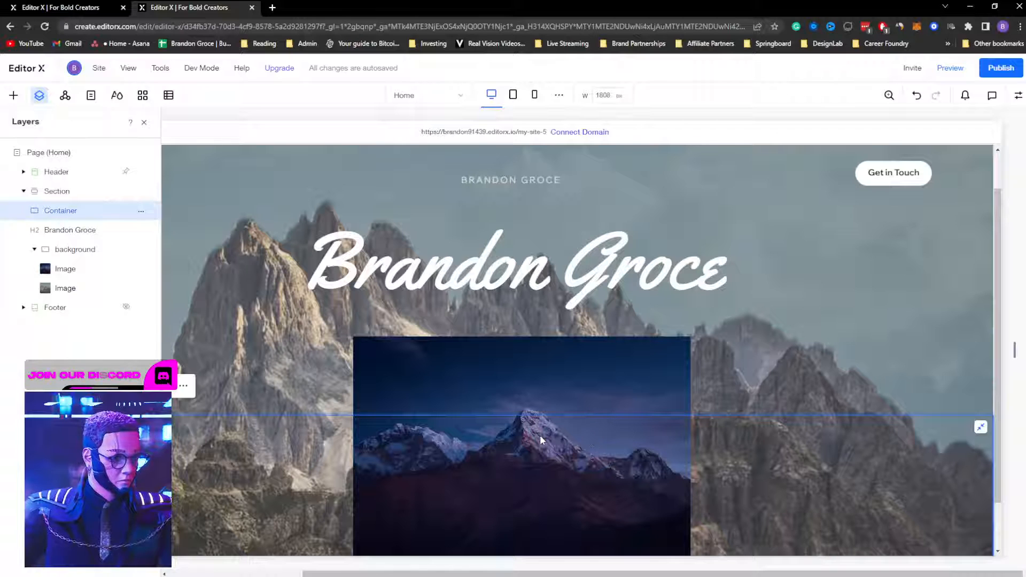
pyautogui.moveTo(534, 367)
pyautogui.mouseDown()
pyautogui.moveTo(502, 368)
pyautogui.moveTo(527, 364)
pyautogui.mouseUp()
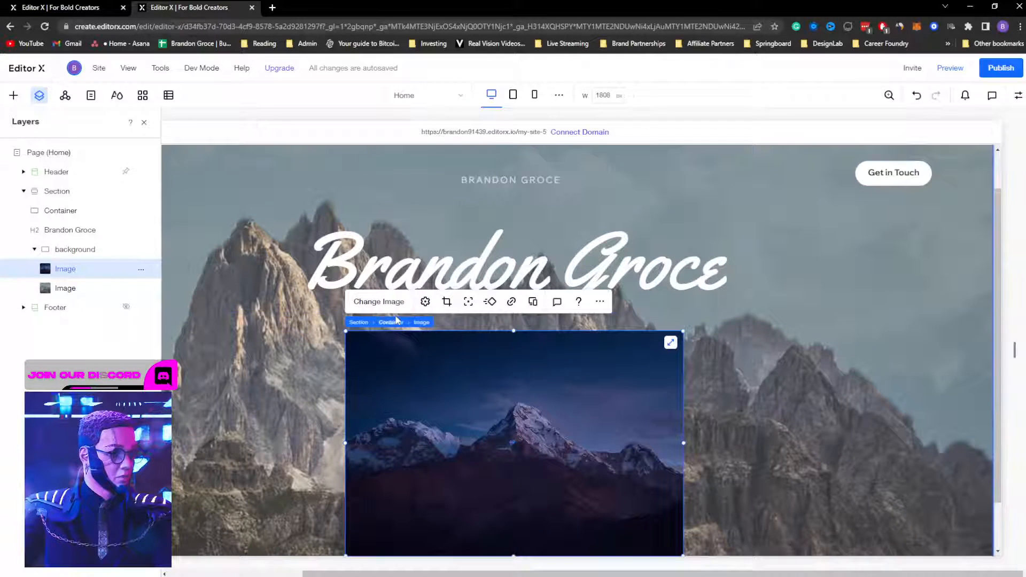
# Step: Replace the new image with the front.png mountain cutout
pyautogui.click(369, 302)
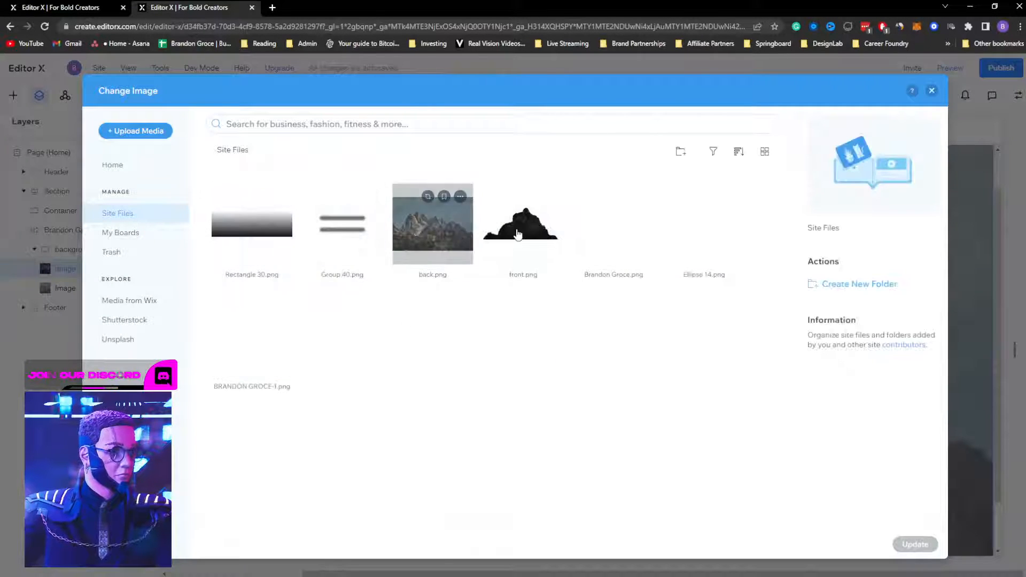
pyautogui.click(523, 225)
pyautogui.click(915, 545)
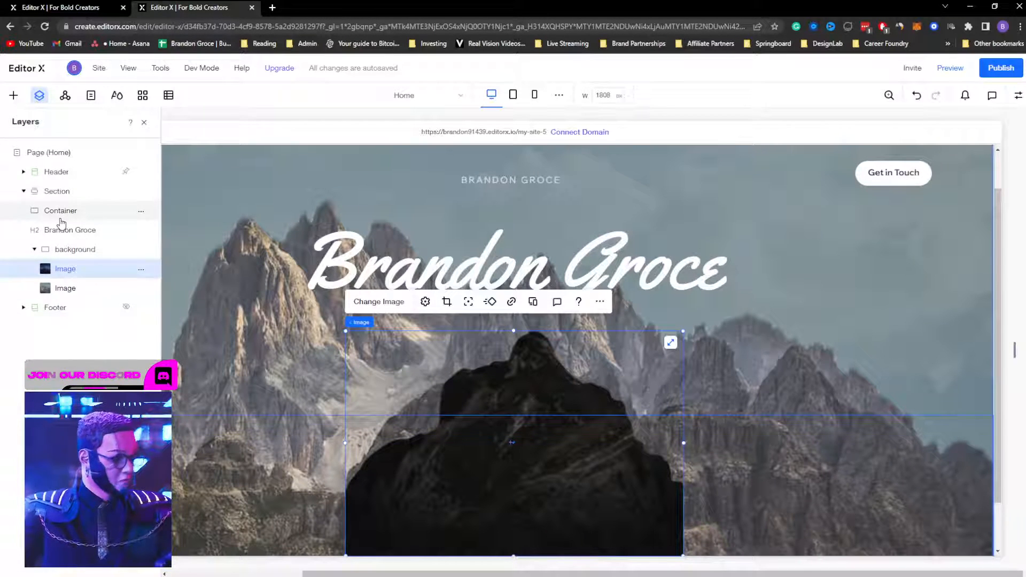
# Step: Delete and restore the mountain cutout, then nudge it up and back down
pyautogui.press('Delete')
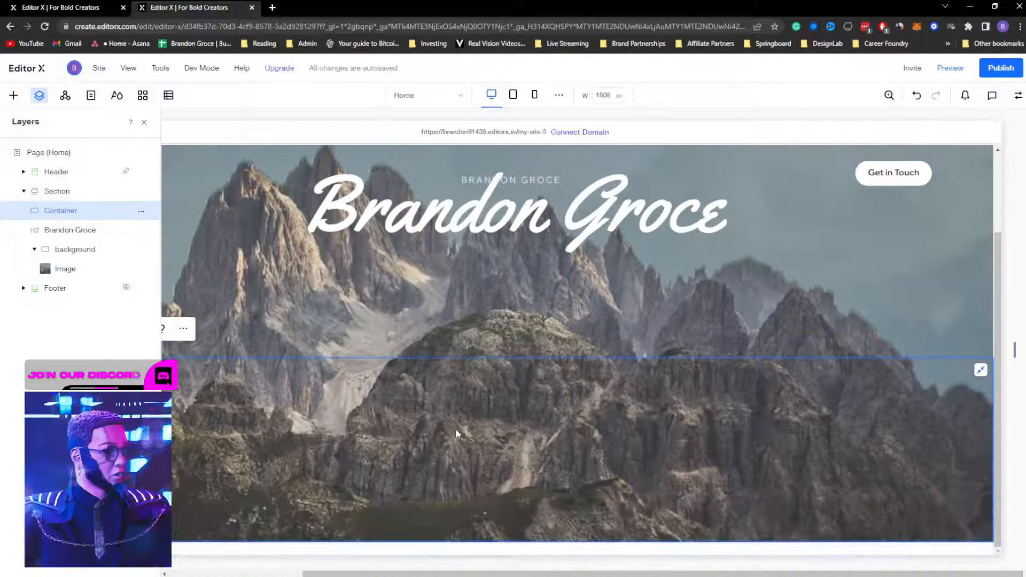
pyautogui.hotkey('ctrl', 'z')
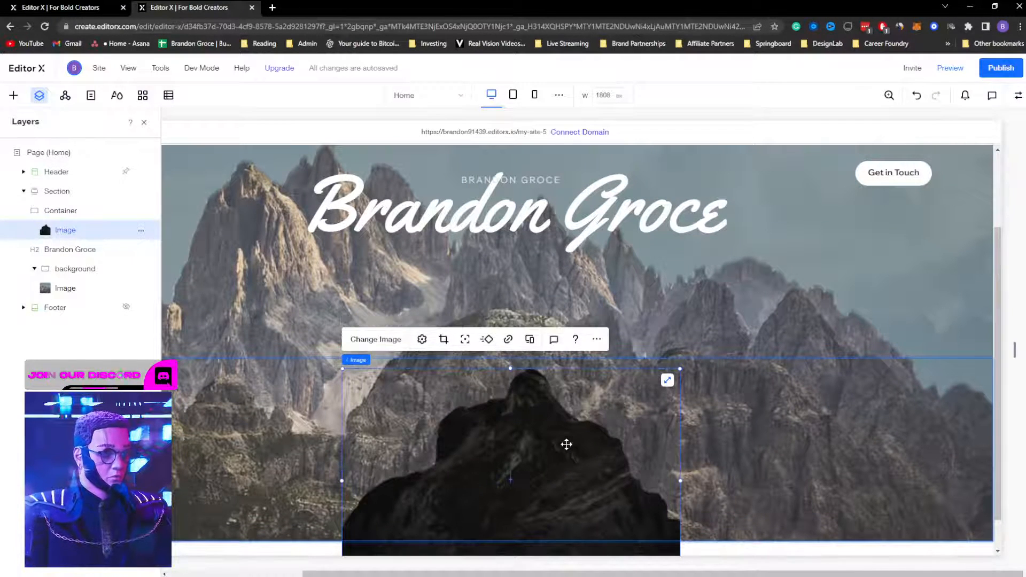
pyautogui.hotkey('shift', 'Up')
pyautogui.hotkey('shift', 'Up')
pyautogui.hotkey('shift', 'Up')
pyautogui.hotkey('shift', 'Up')
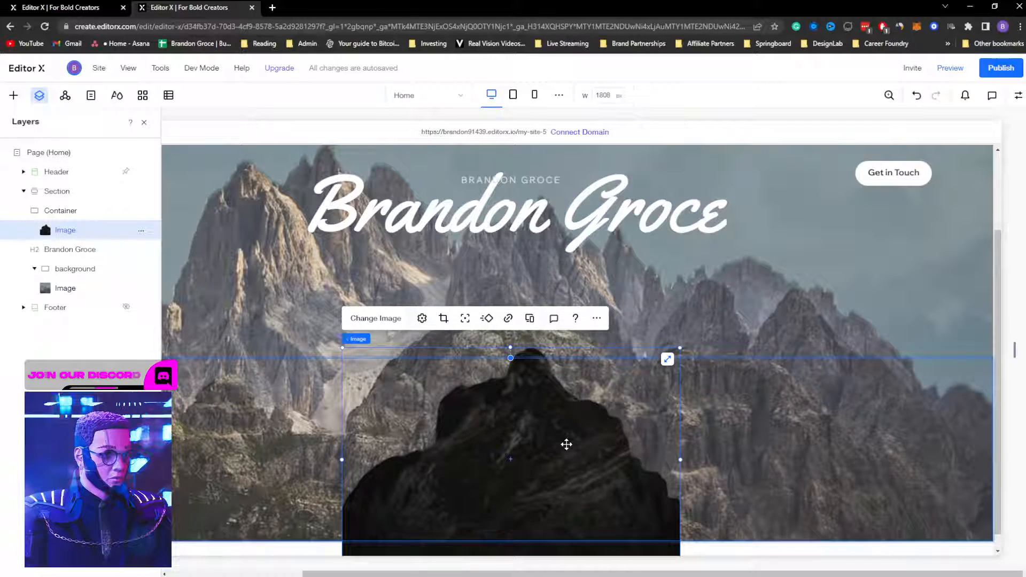
pyautogui.hotkey('shift', 'Down')
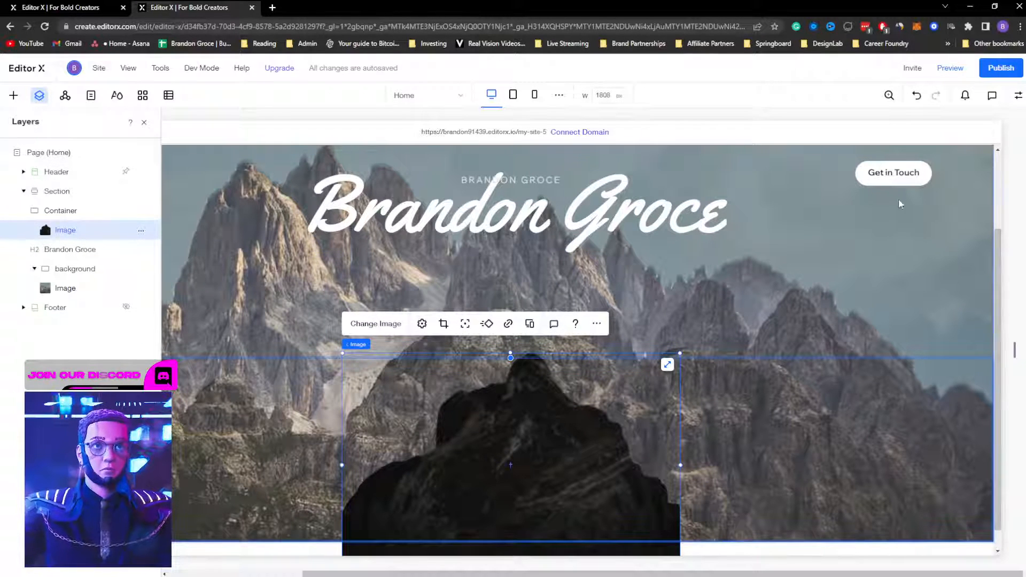
# Step: Try negative top margins of -45, -65 and -80 on the cutout
pyautogui.click(1015, 100)
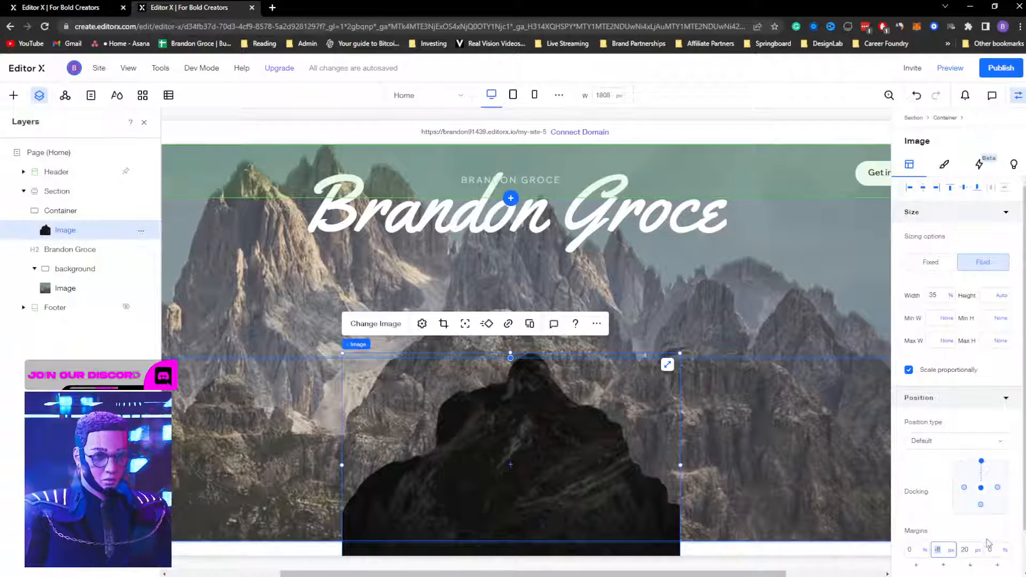
pyautogui.press('Return')
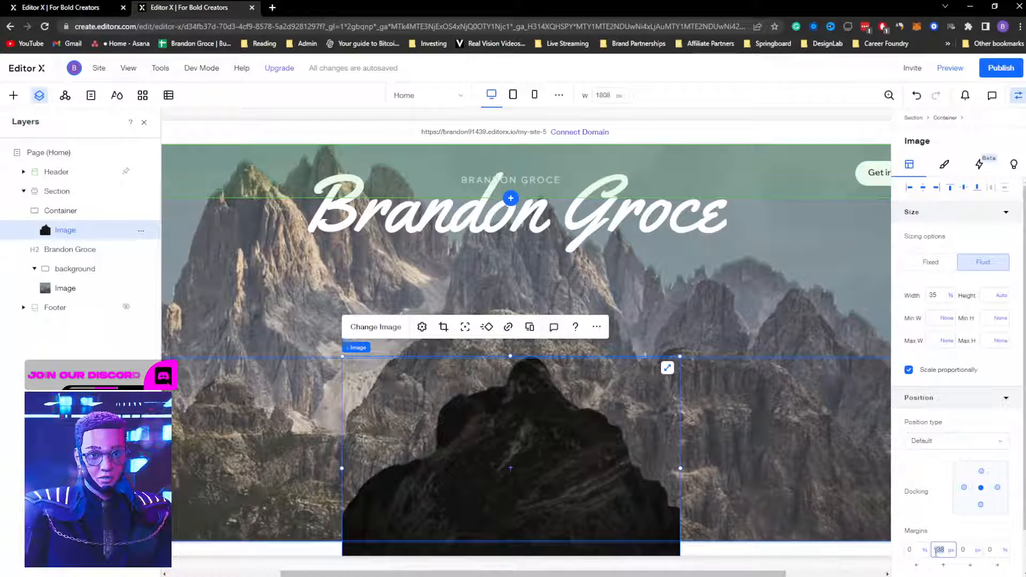
pyautogui.press('Return')
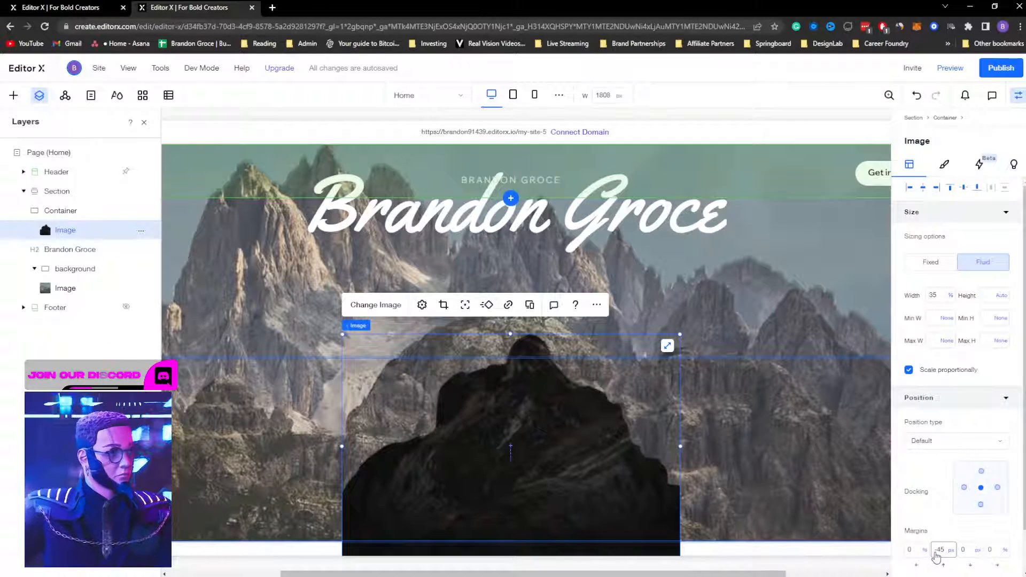
pyautogui.click(937, 551)
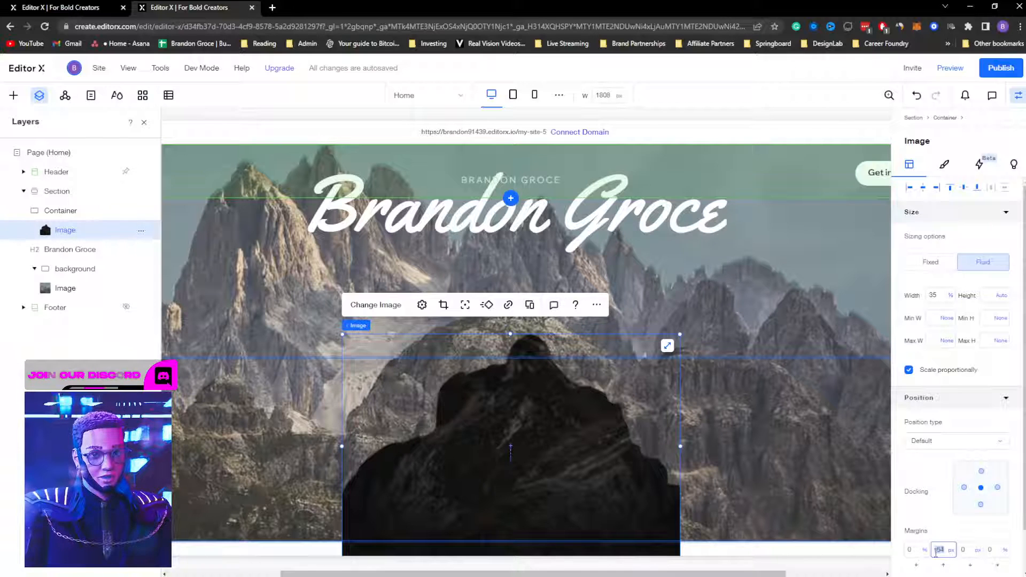
pyautogui.press('Return')
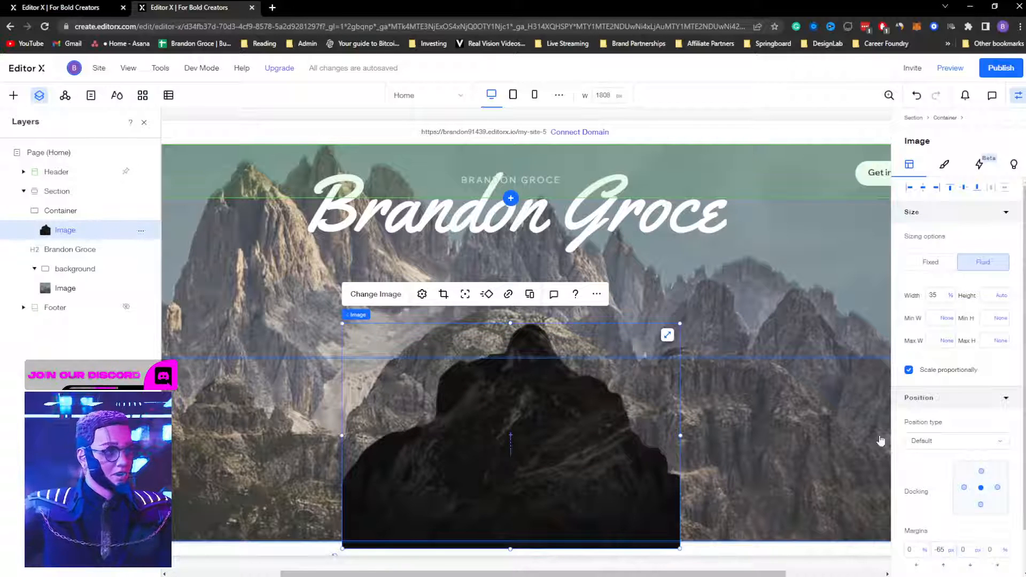
pyautogui.click(939, 549)
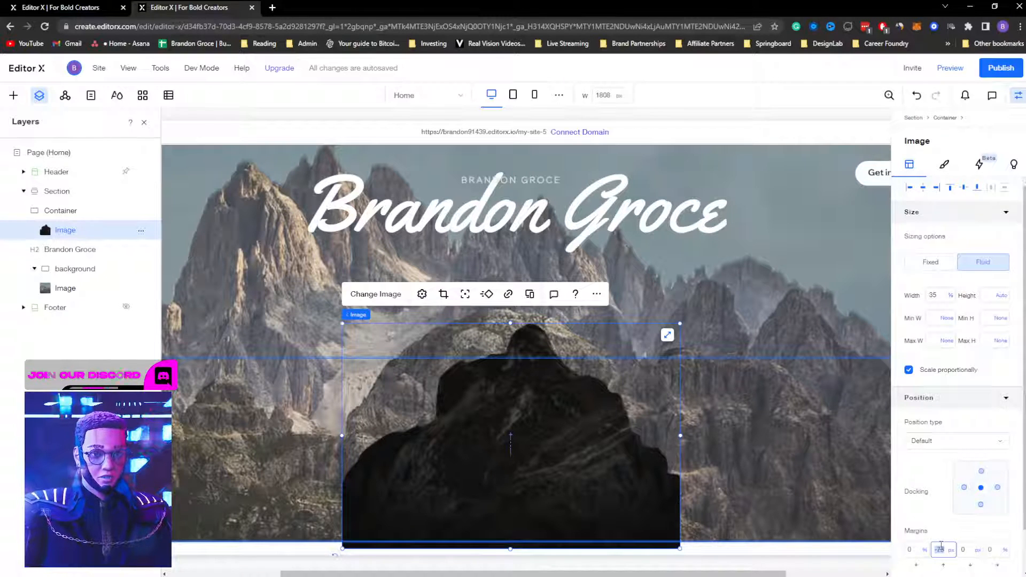
pyautogui.write('-80')
pyautogui.press('Return')
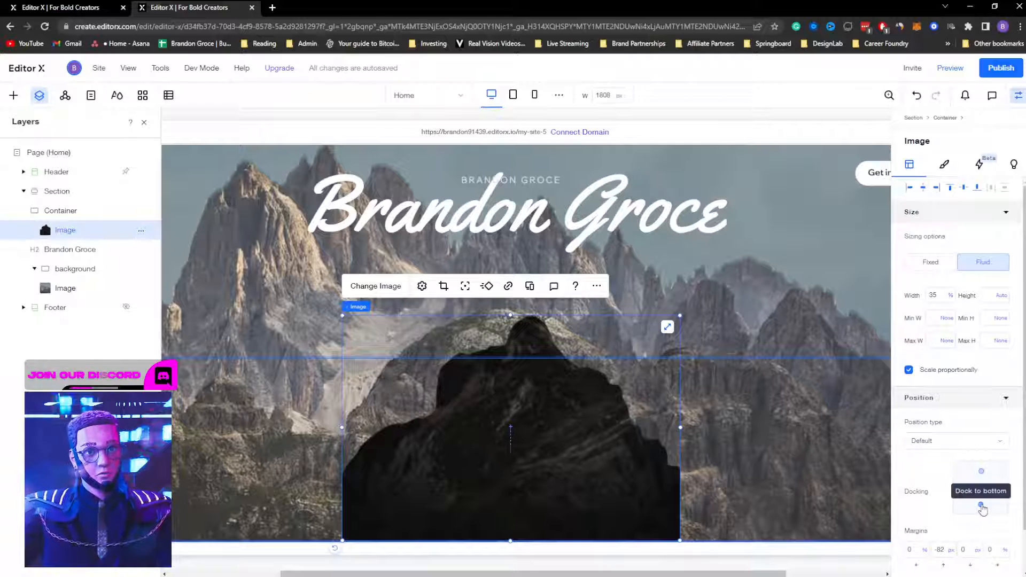
# Step: Dock the cutout to the section bottom and give it a -60 top margin
pyautogui.click(982, 507)
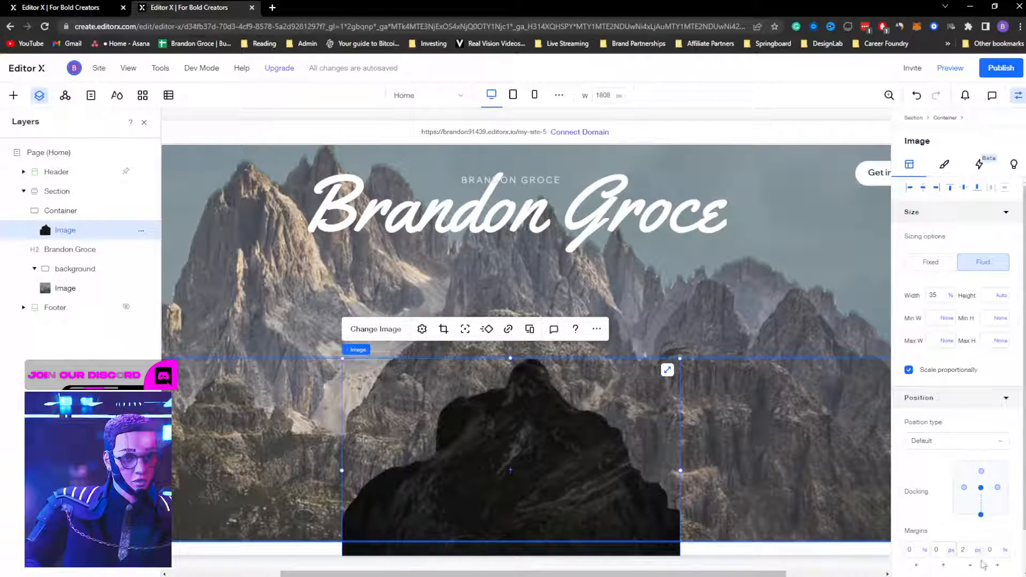
pyautogui.click(939, 551)
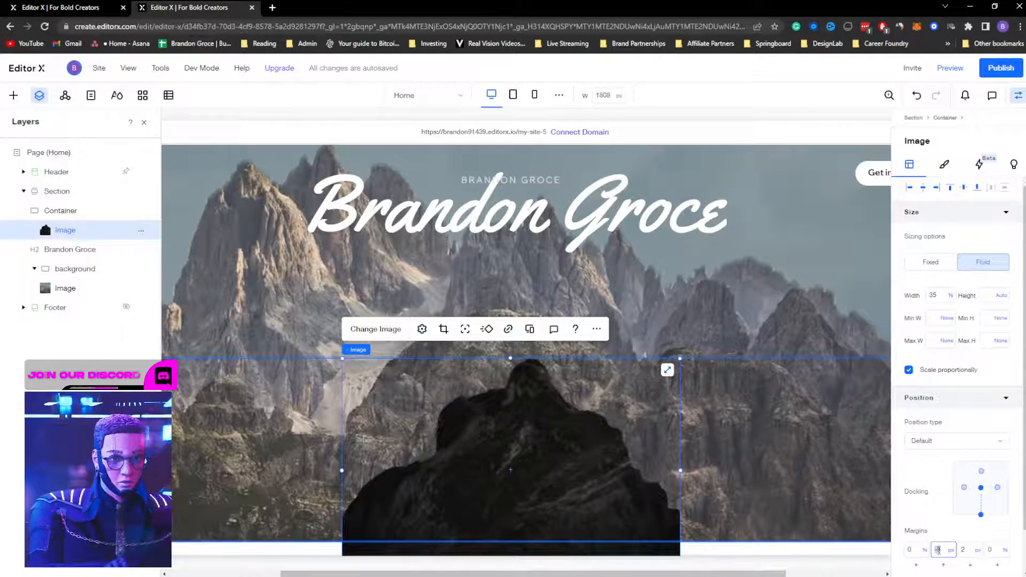
pyautogui.write('-45')
pyautogui.press('Return')
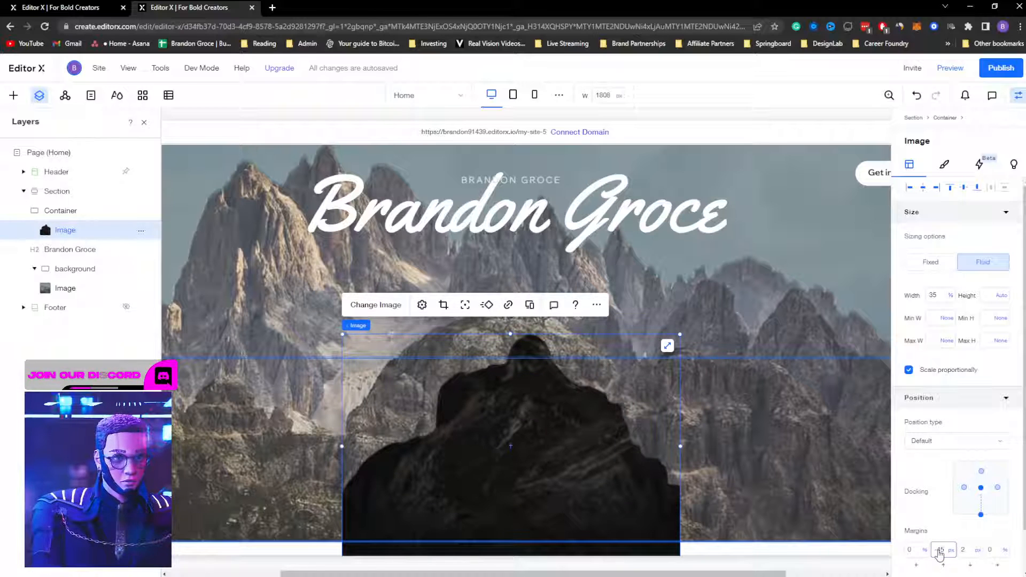
pyautogui.doubleClick(939, 550)
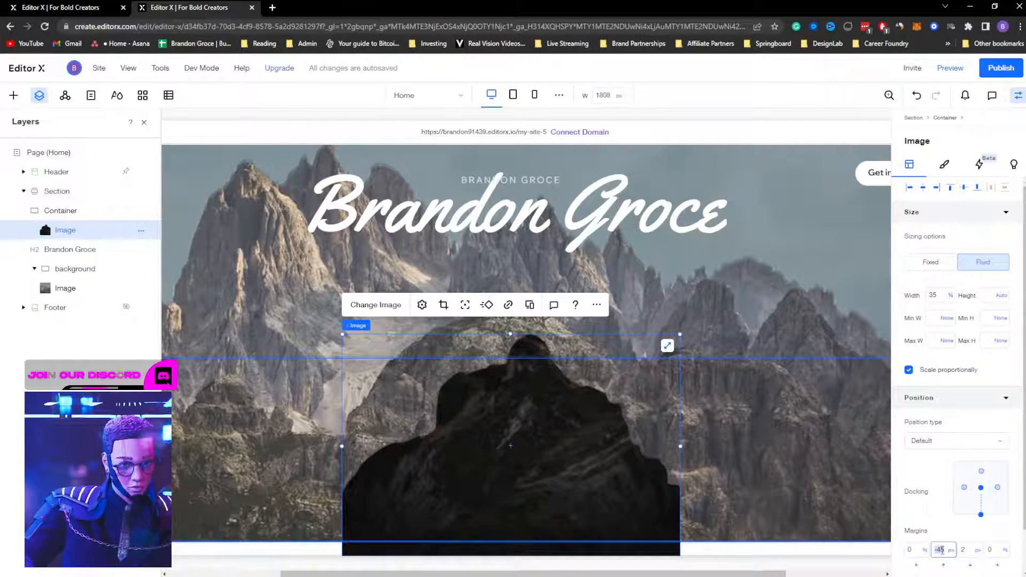
pyautogui.write('-')
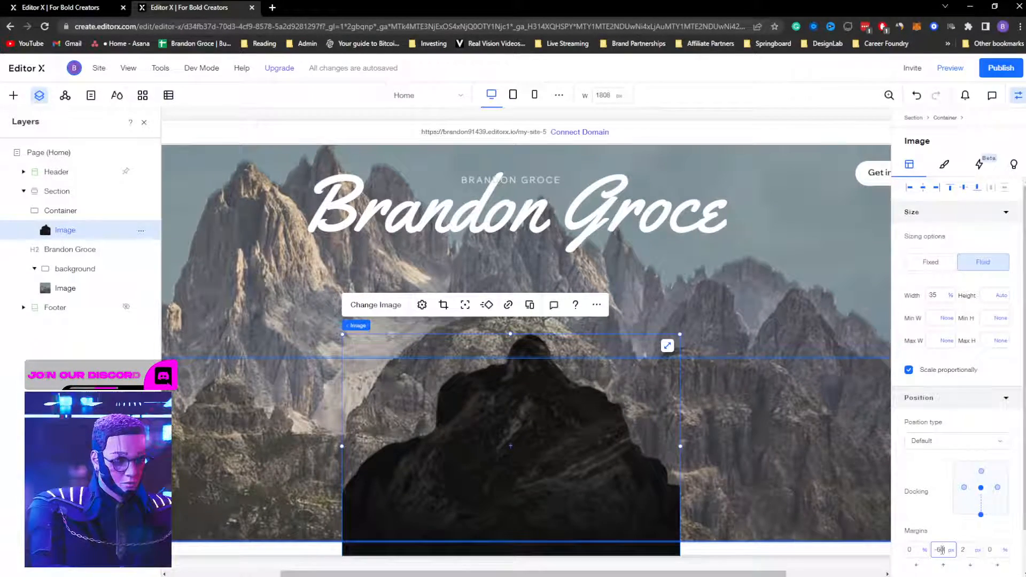
pyautogui.write('60')
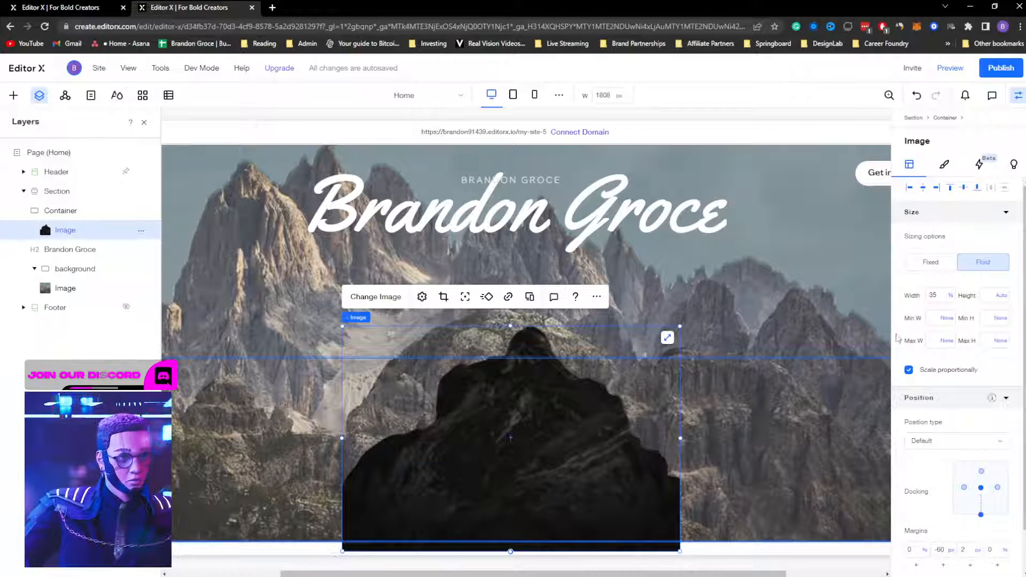
pyautogui.click(950, 68)
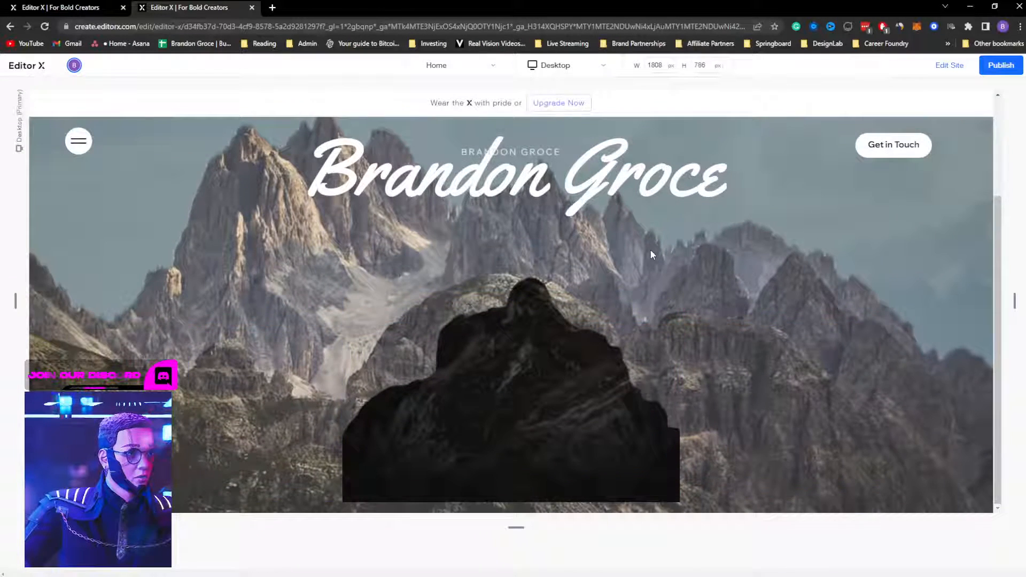
pyautogui.scroll(3, 652, 249)
pyautogui.scroll(-3, 652, 248)
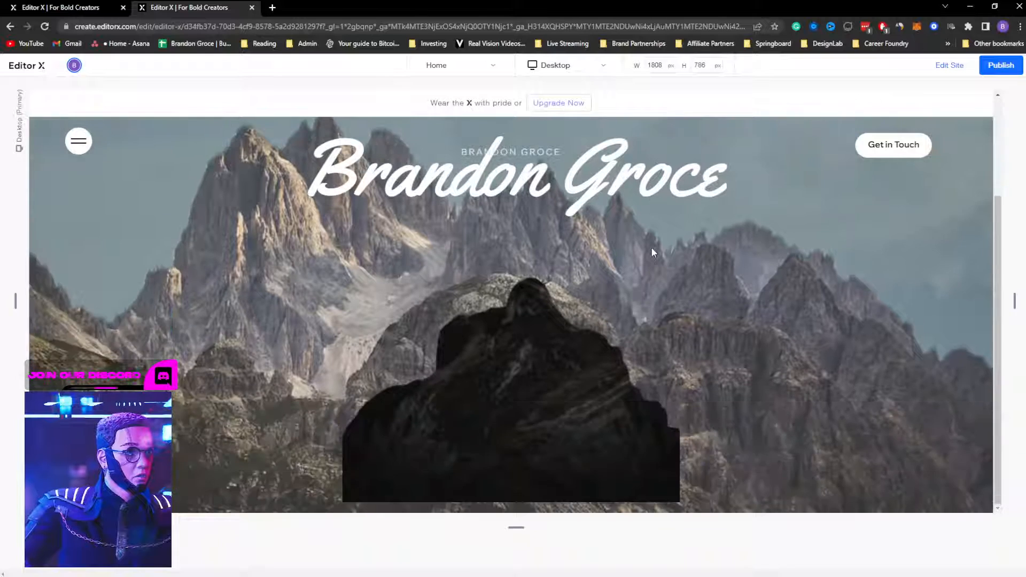
pyautogui.scroll(3, 652, 248)
pyautogui.scroll(-3, 652, 246)
pyautogui.scroll(1, 652, 243)
pyautogui.scroll(1, 653, 244)
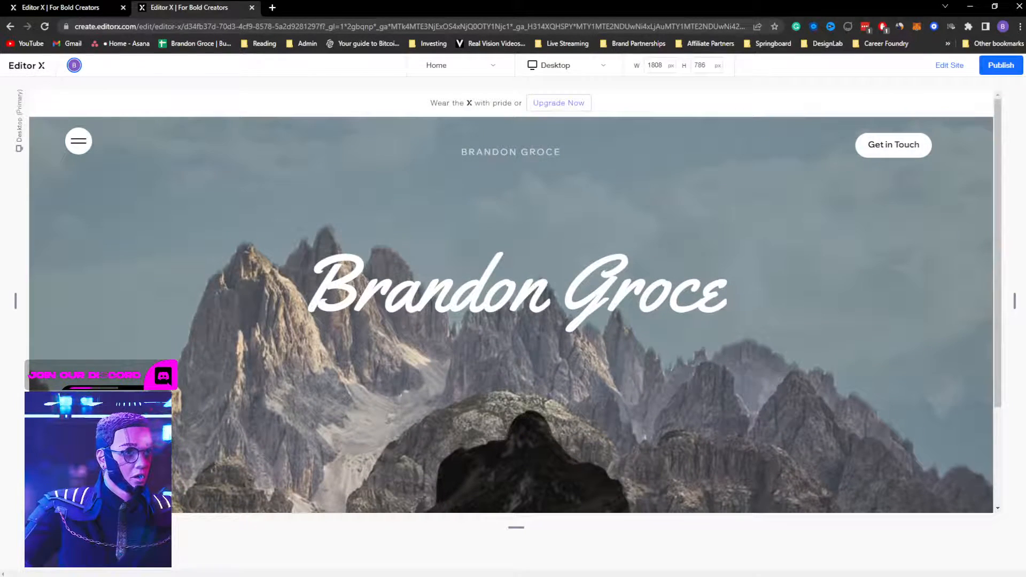
pyautogui.click(953, 66)
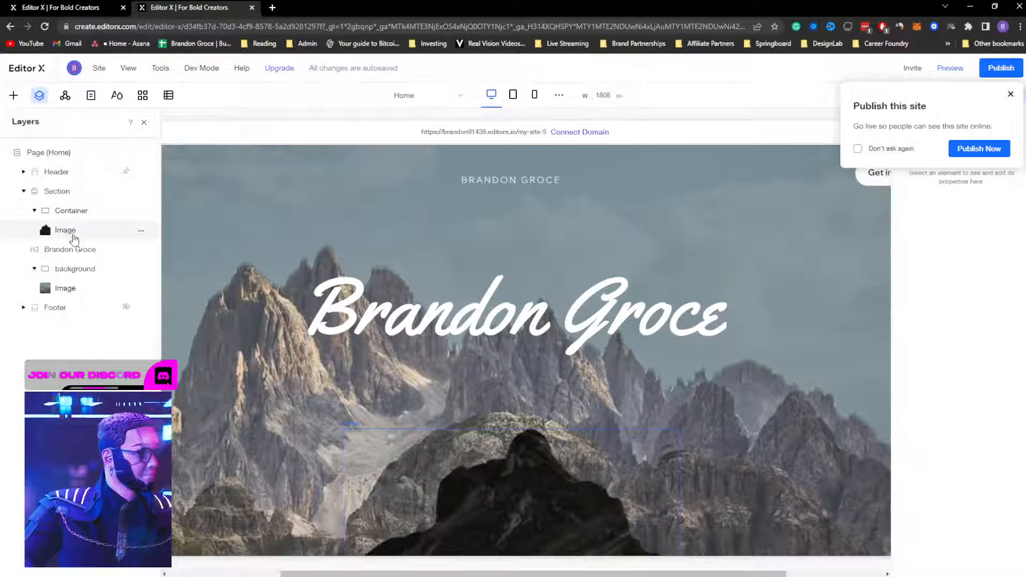
pyautogui.click(74, 253)
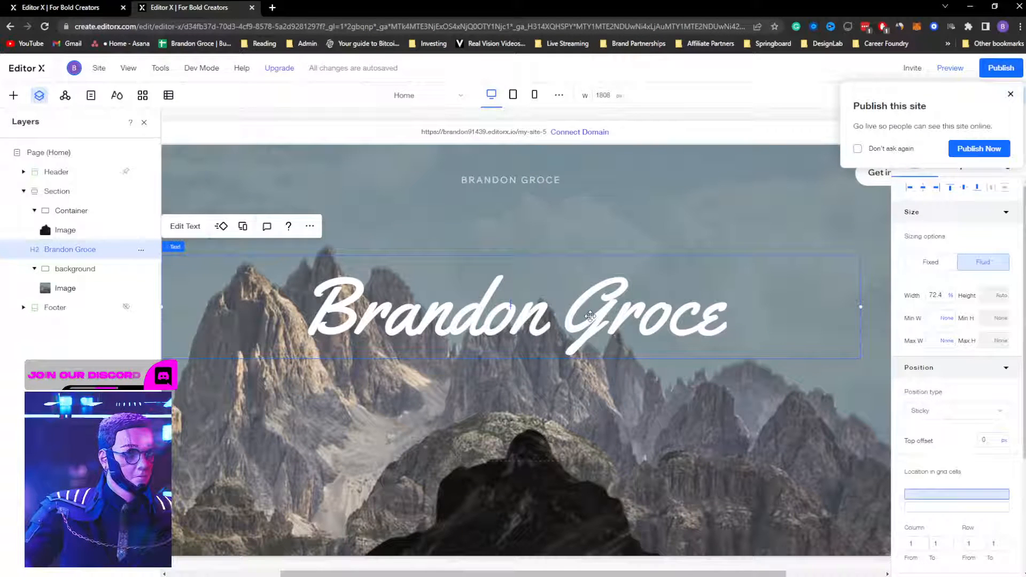
# Step: Undo dragging the title into the background and collapse the background and Container layers
pyautogui.moveTo(589, 321); pyautogui.dragTo(587, 428)
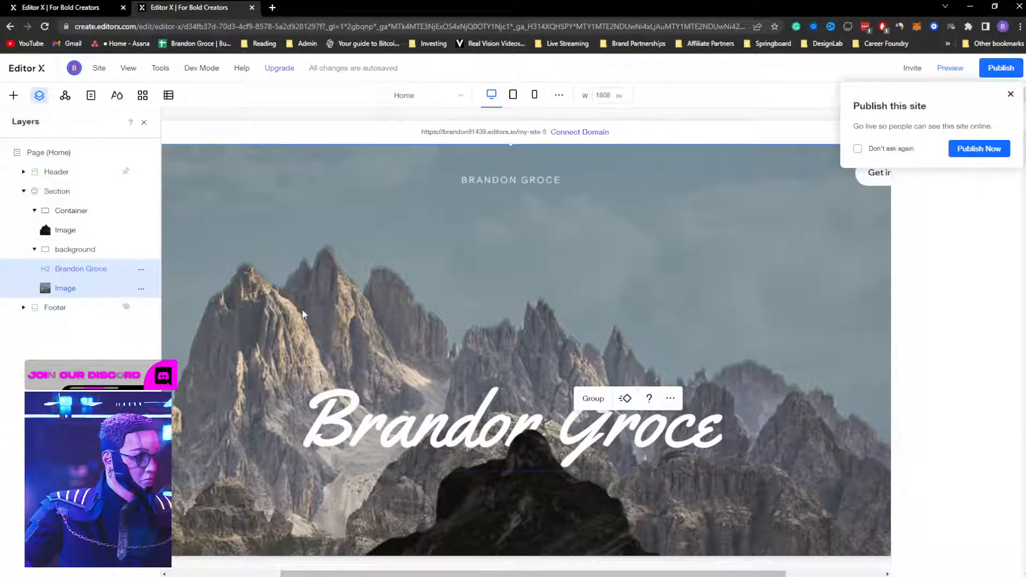
pyautogui.hotkey('ctrl', 'z')
pyautogui.click(35, 268)
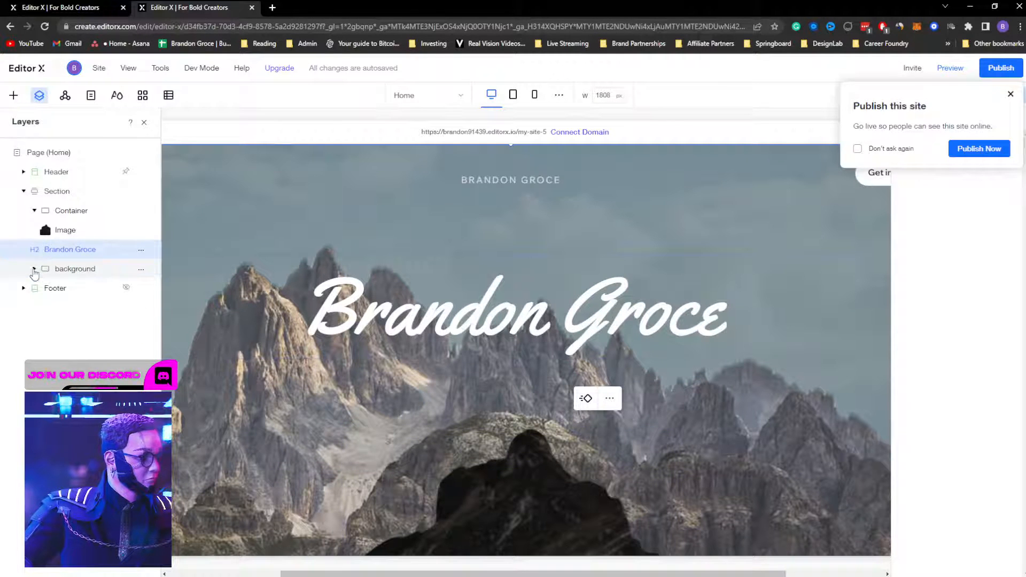
pyautogui.click(142, 271)
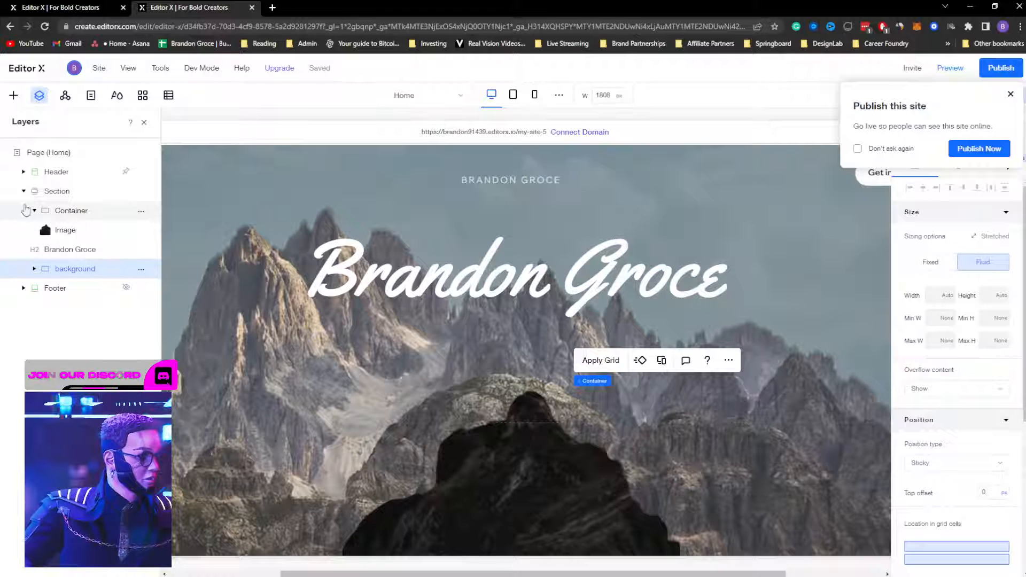
pyautogui.click(35, 210)
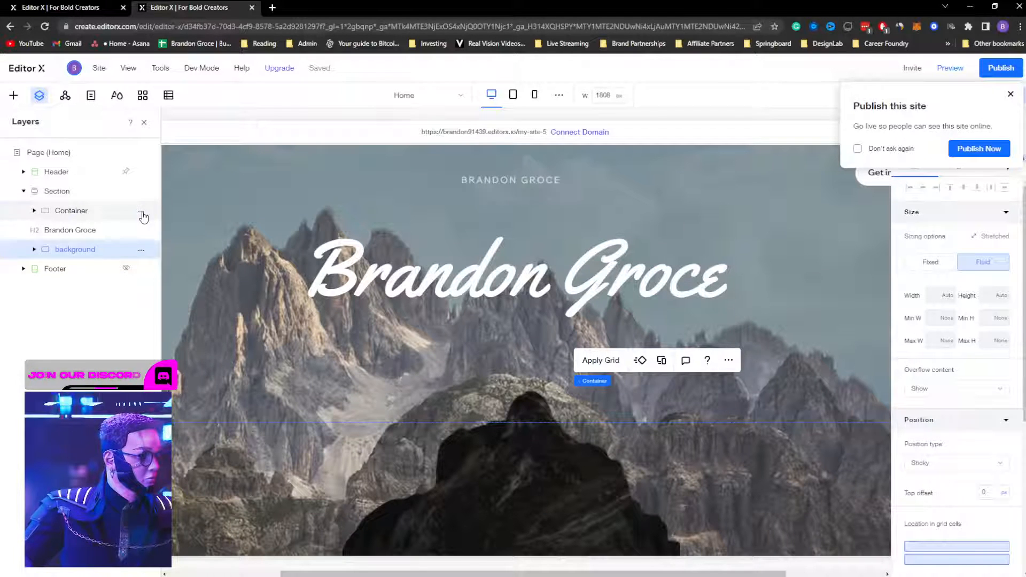
pyautogui.click(142, 214)
pyautogui.click(455, 218)
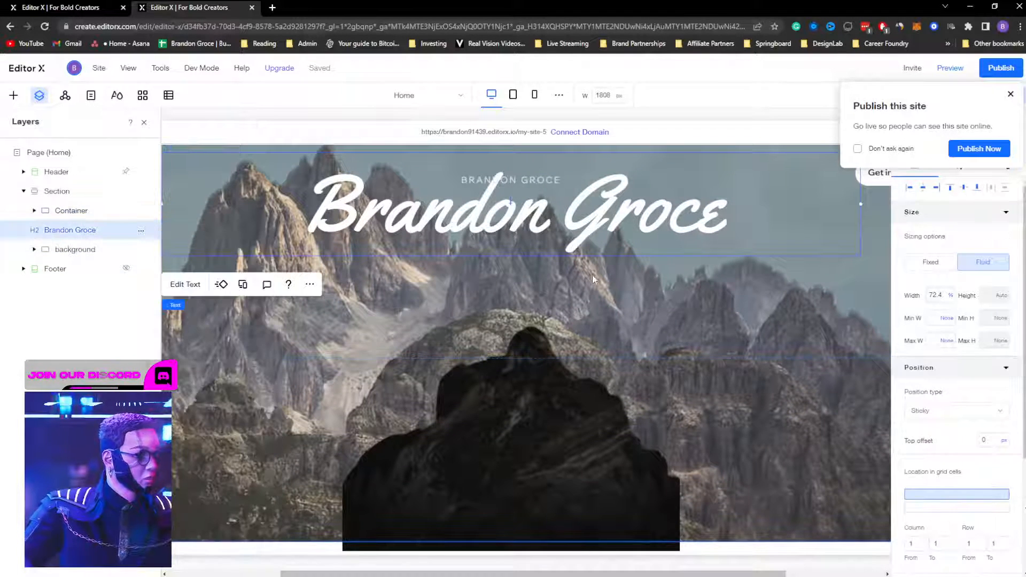
pyautogui.hotkey('shift', 'Down')
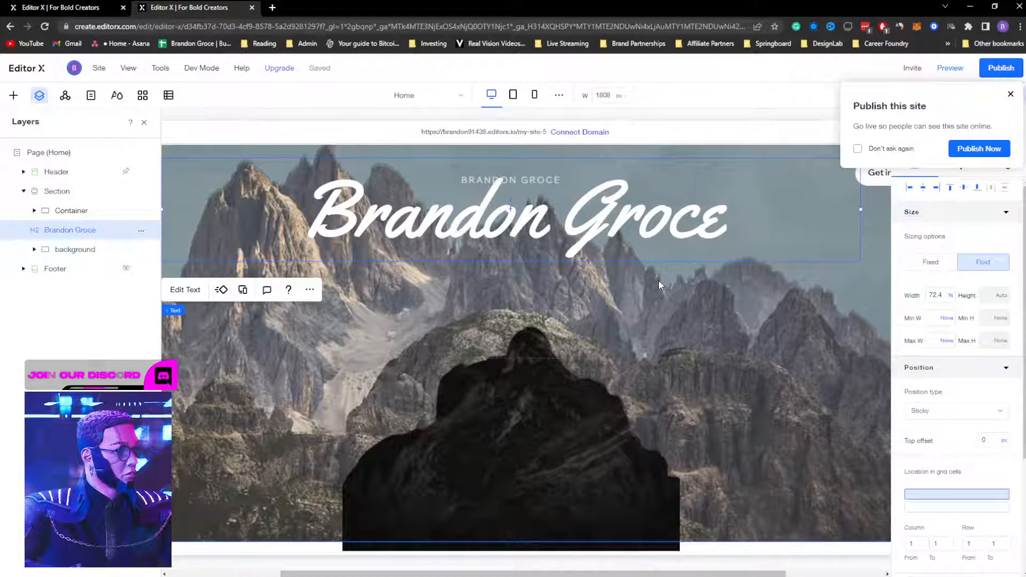
pyautogui.hotkey('shift', 'Down')
pyautogui.hotkey('shift', 'Down')
pyautogui.hotkey('shift', 'Down')
pyautogui.hotkey('shift', 'Down')
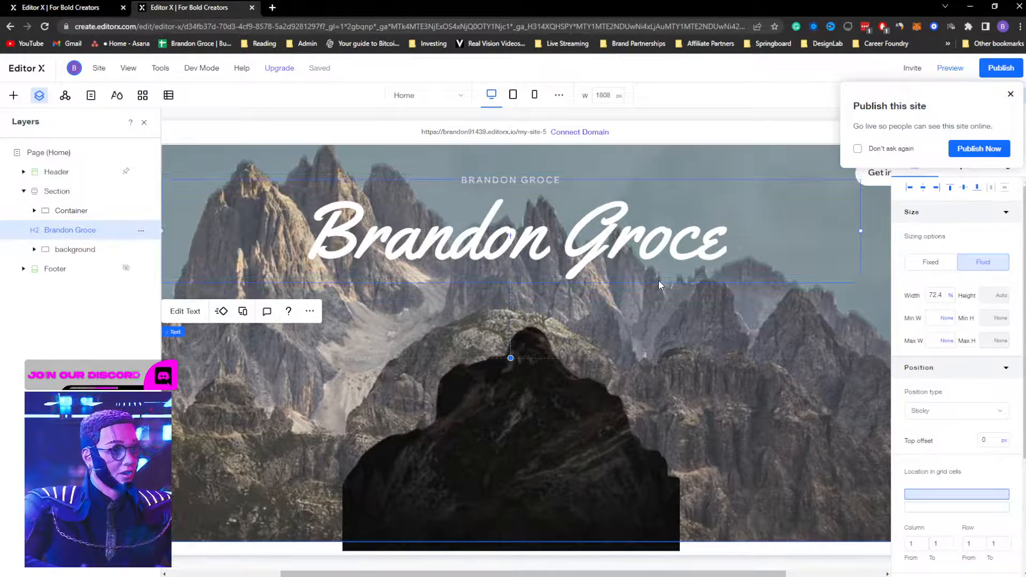
pyautogui.hotkey('shift', 'Down')
pyautogui.hotkey('shift', 'Down')
pyautogui.hotkey('shift', 'Down')
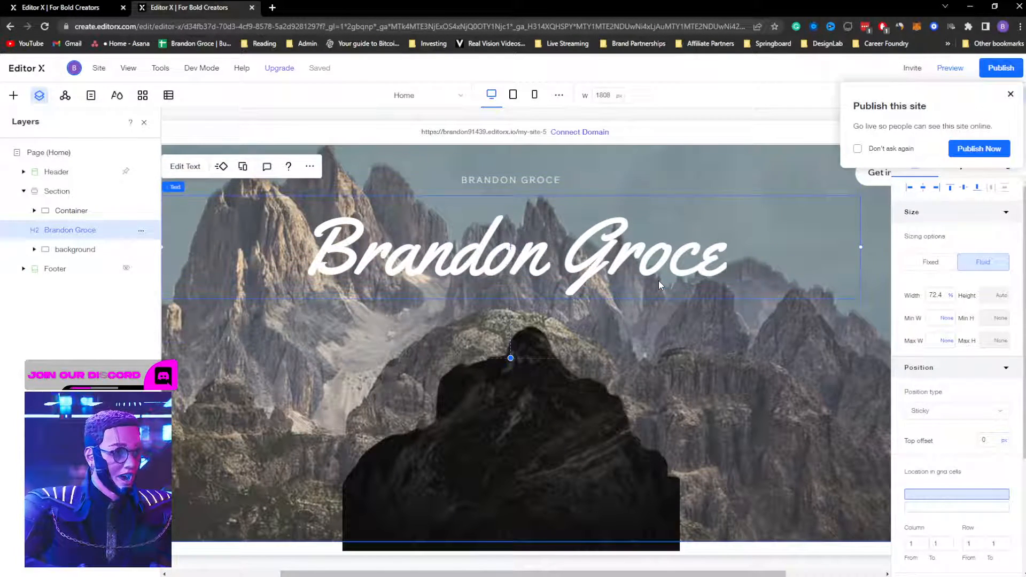
pyautogui.hotkey('shift', 'Down')
pyautogui.hotkey('shift', 'Down')
pyautogui.hotkey('shift', 'Down')
pyautogui.hotkey('shift', 'Down')
pyautogui.hotkey('shift', 'Down')
pyautogui.hotkey('shift', 'Down')
pyautogui.hotkey('shift', 'Down')
pyautogui.hotkey('shift', 'Down')
pyautogui.hotkey('shift', 'Down')
pyautogui.hotkey('shift', 'Down')
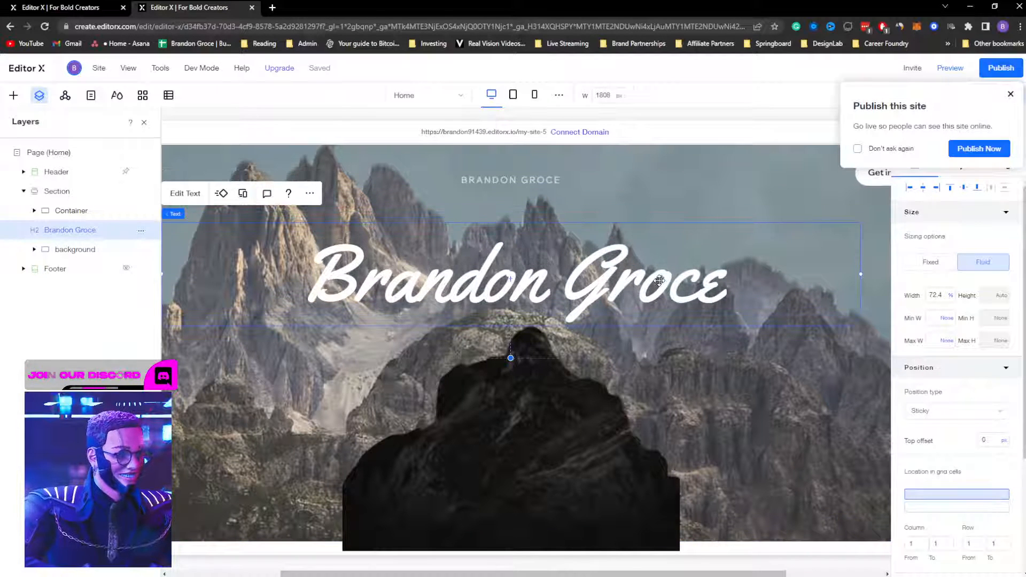
pyautogui.hotkey('shift', 'Down')
pyautogui.hotkey('shift', 'Down')
pyautogui.hotkey('shift', 'Down')
pyautogui.hotkey('shift', 'Down')
pyautogui.hotkey('shift', 'Down')
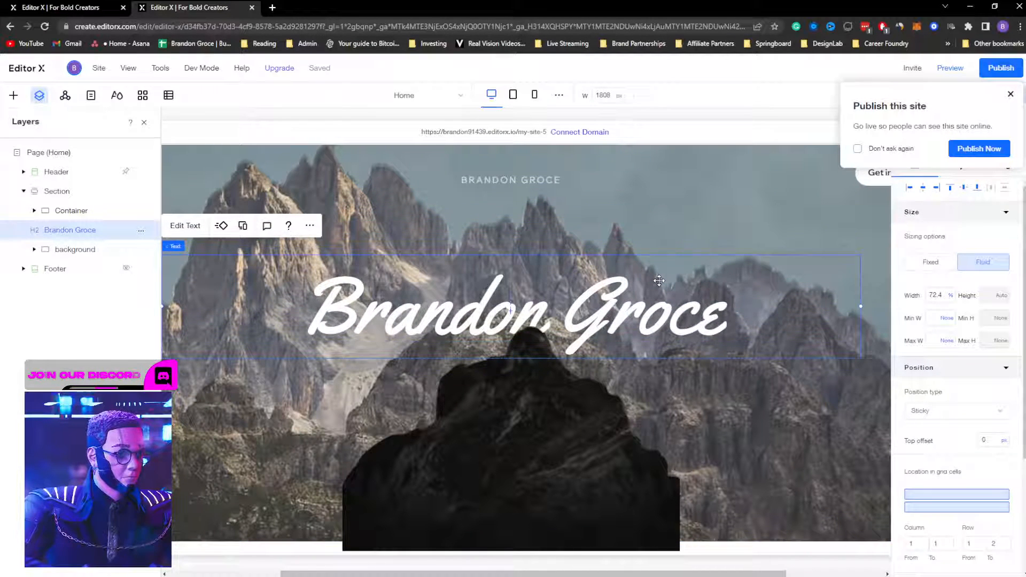
pyautogui.hotkey('shift', 'Down')
pyautogui.hotkey('shift', 'Down')
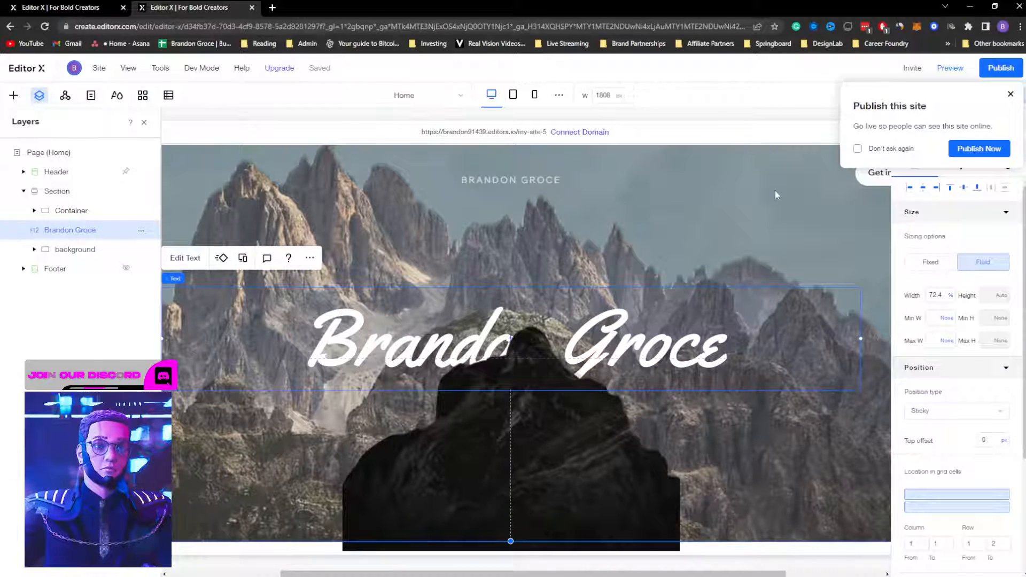
# Step: Close the collaborator invitation, preview the page, and return to editing
pyautogui.click(912, 68)
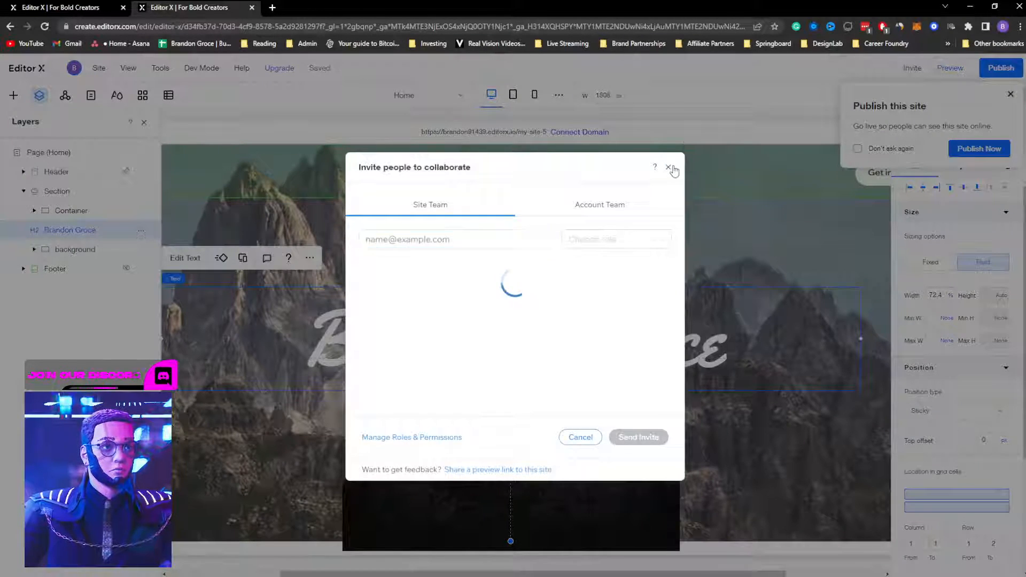
pyautogui.click(668, 167)
pyautogui.click(950, 68)
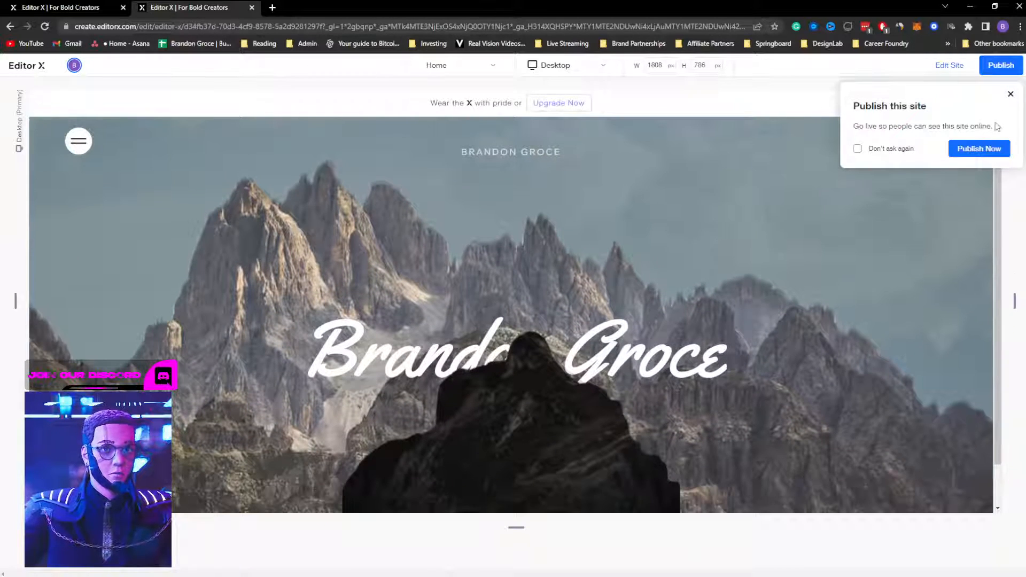
pyautogui.click(1011, 95)
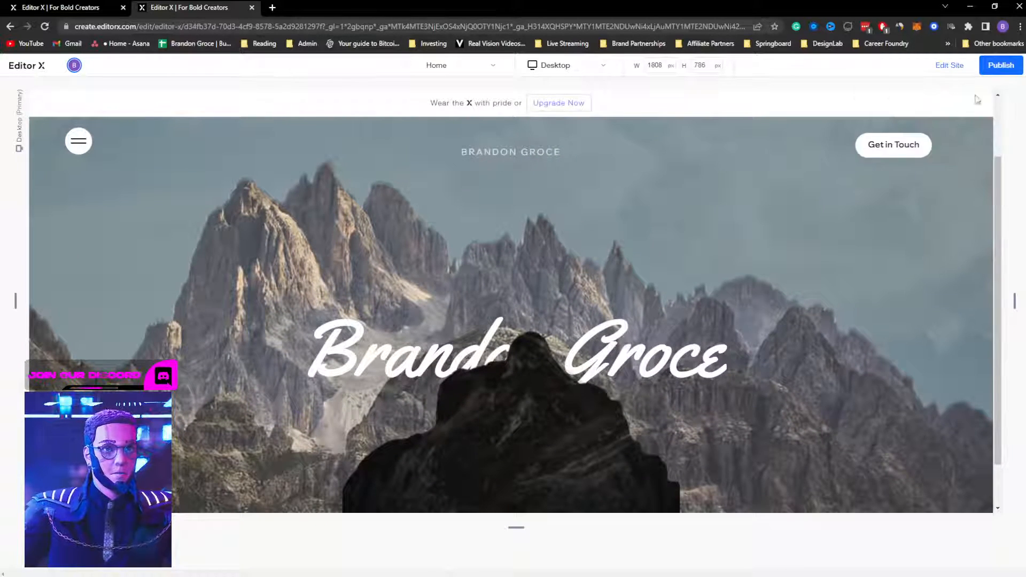
pyautogui.click(951, 65)
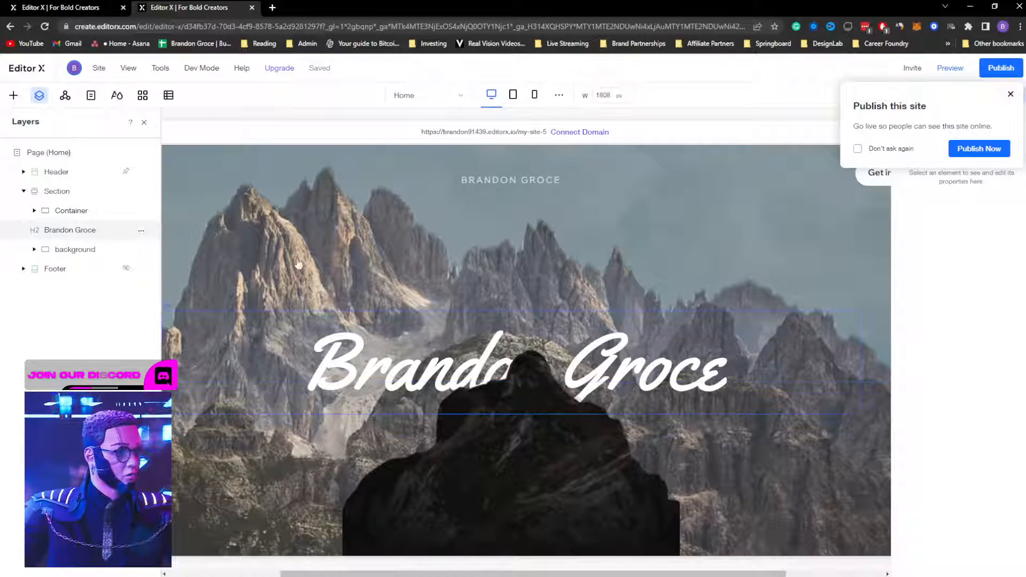
pyautogui.click(70, 230)
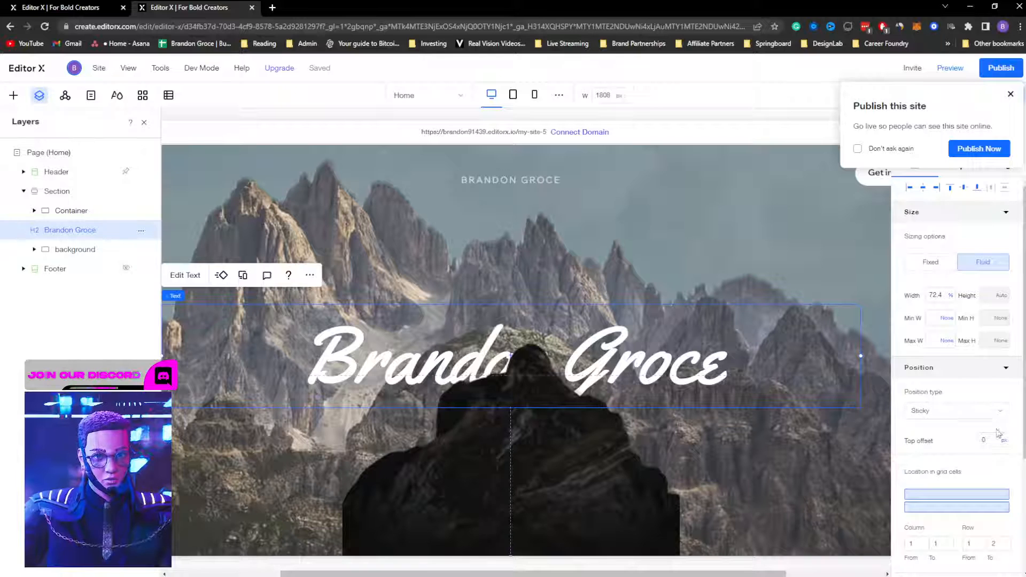
pyautogui.scroll(-3, 997, 433)
pyautogui.click(954, 249)
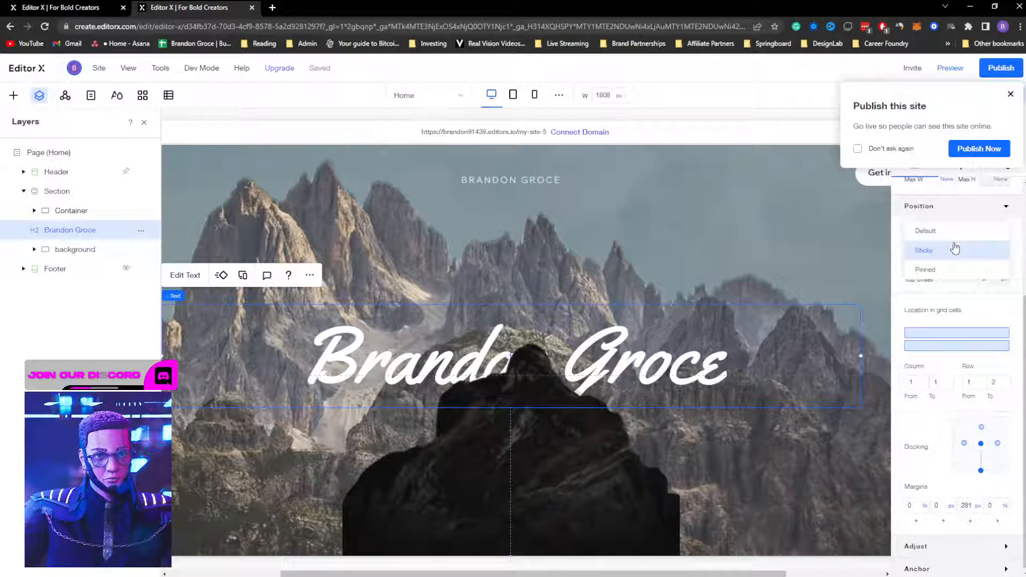
pyautogui.click(926, 270)
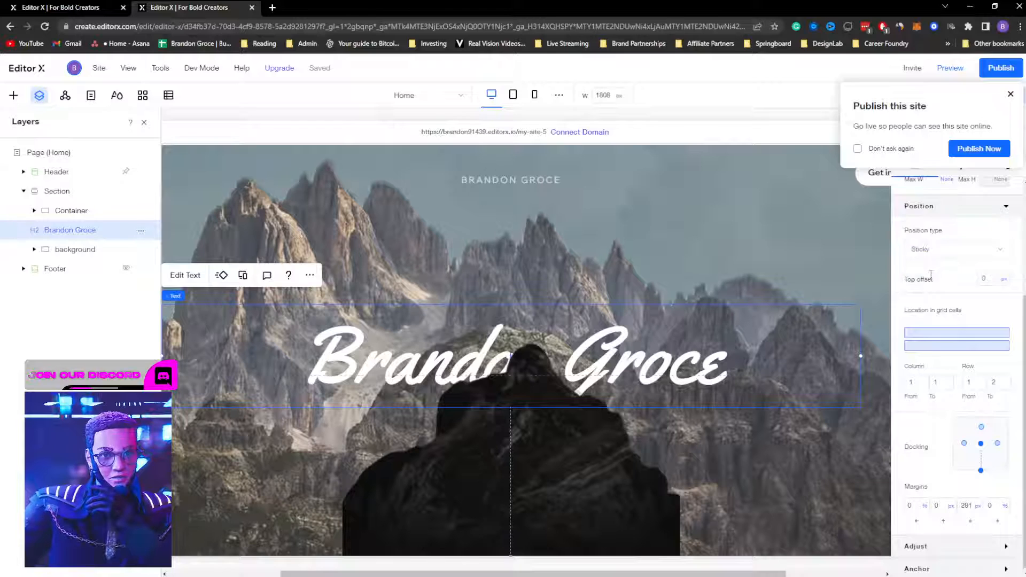
pyautogui.click(1010, 95)
# Step: Preview the page with the pinned title, then return to the editor
pyautogui.click(946, 67)
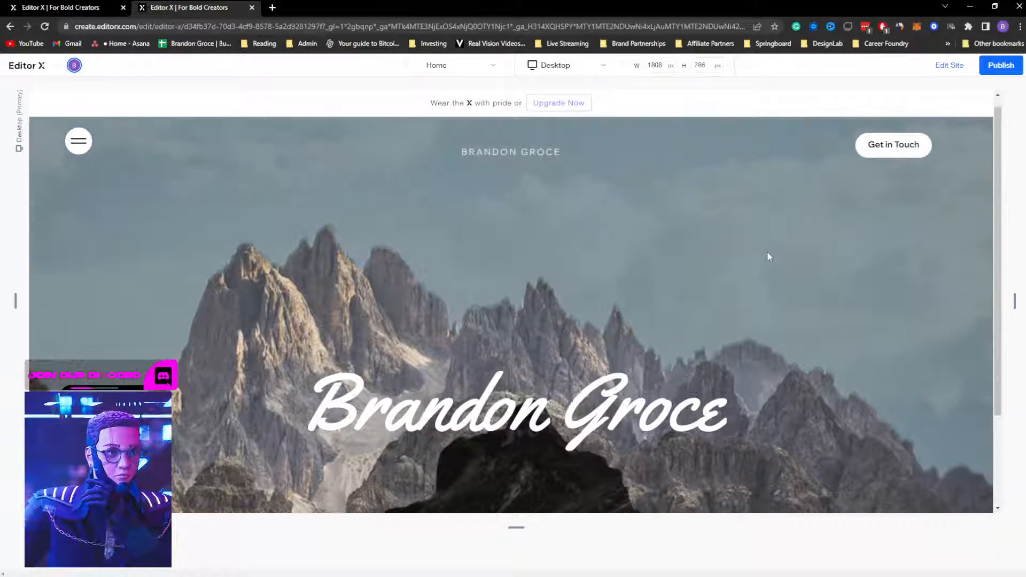
pyautogui.scroll(-1, 767, 254)
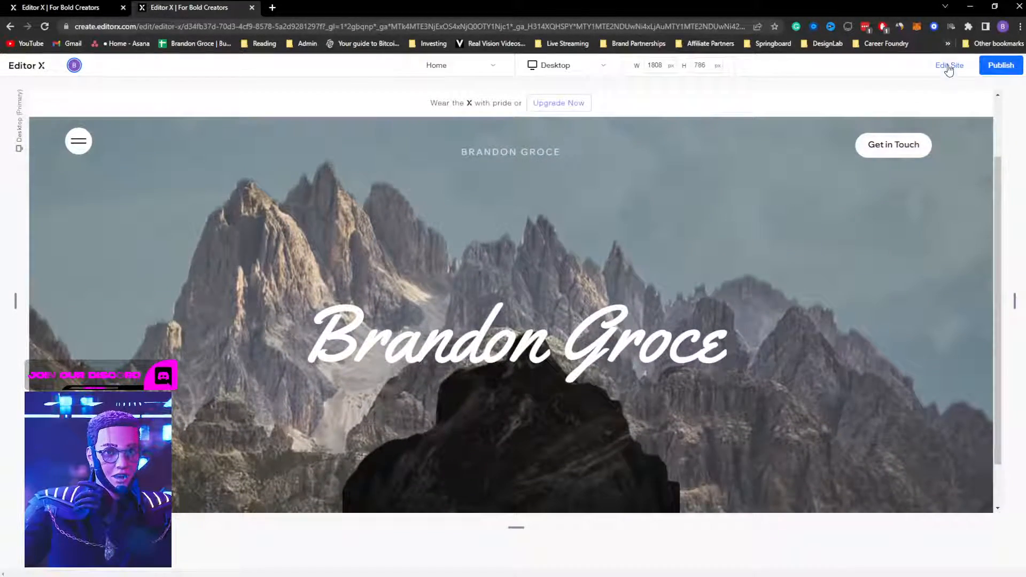
pyautogui.click(948, 67)
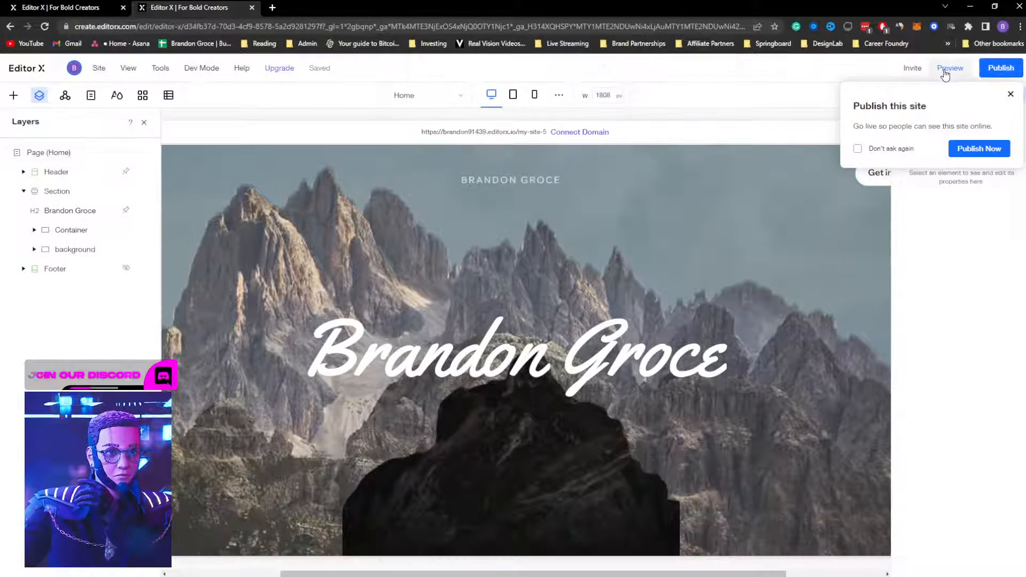
pyautogui.click(1009, 95)
# Step: Reselect the title and mountain cutout, then switch to the parallax reference site
pyautogui.click(1018, 96)
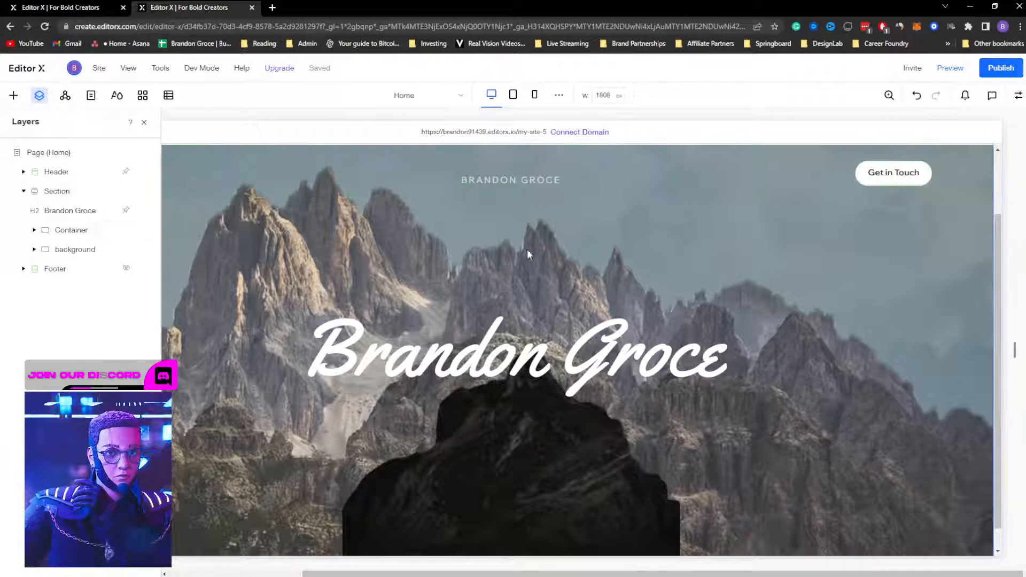
pyautogui.click(60, 233)
pyautogui.click(481, 345)
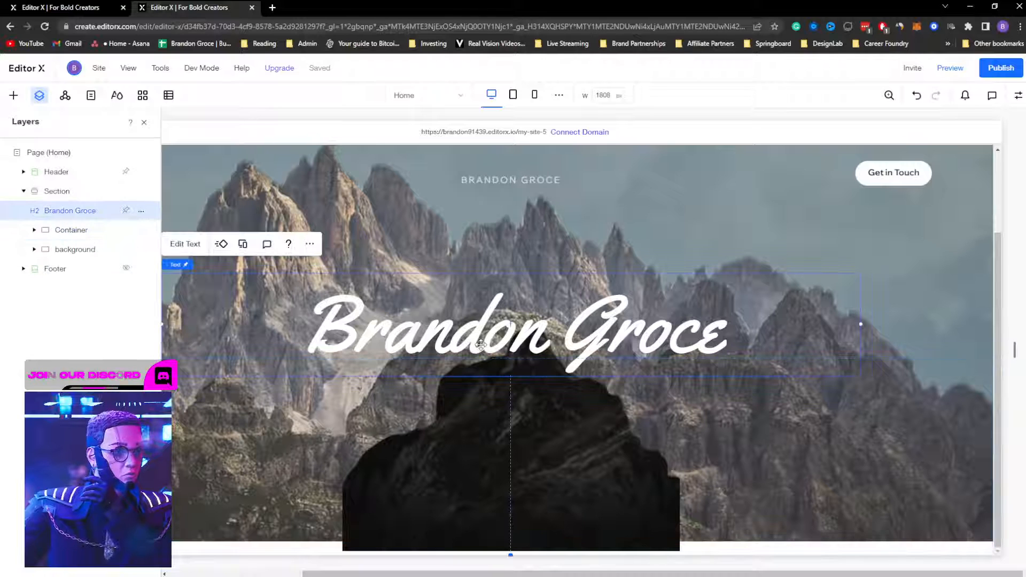
pyautogui.click(1018, 97)
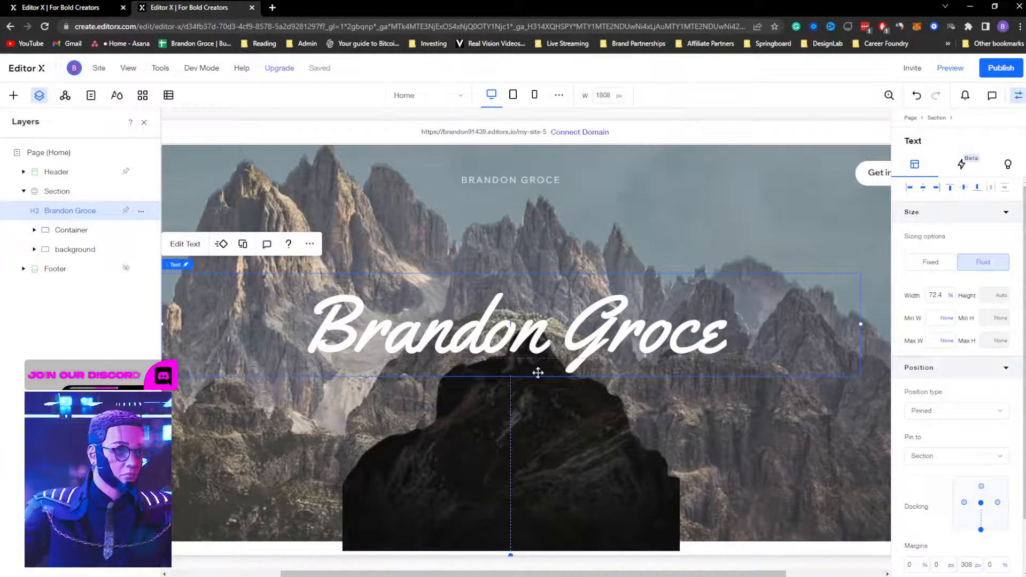
pyautogui.click(519, 420)
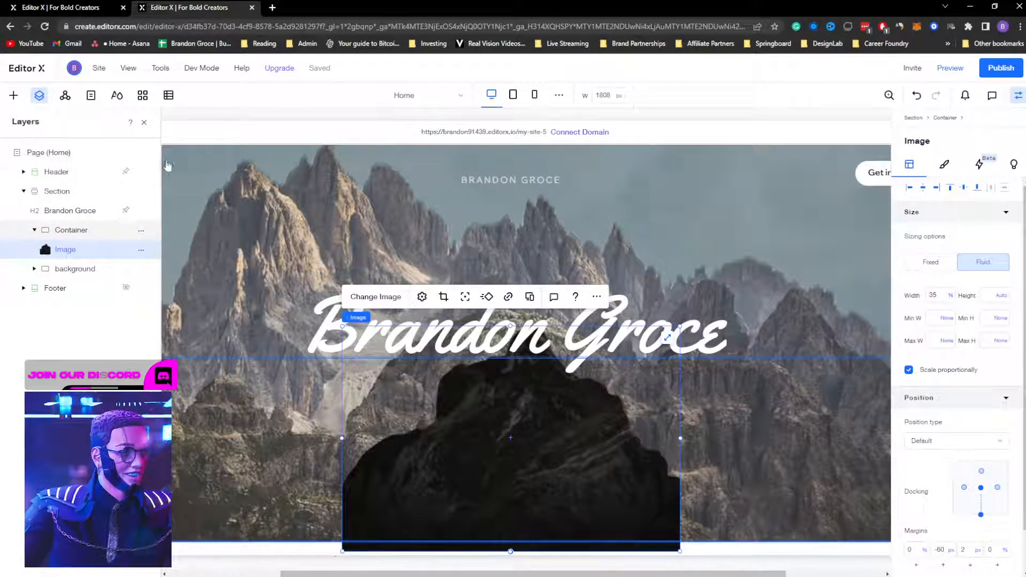
pyautogui.click(59, 7)
# Step: Scroll through the reference site's preview, then go back to editing
pyautogui.scroll(5, 538, 390)
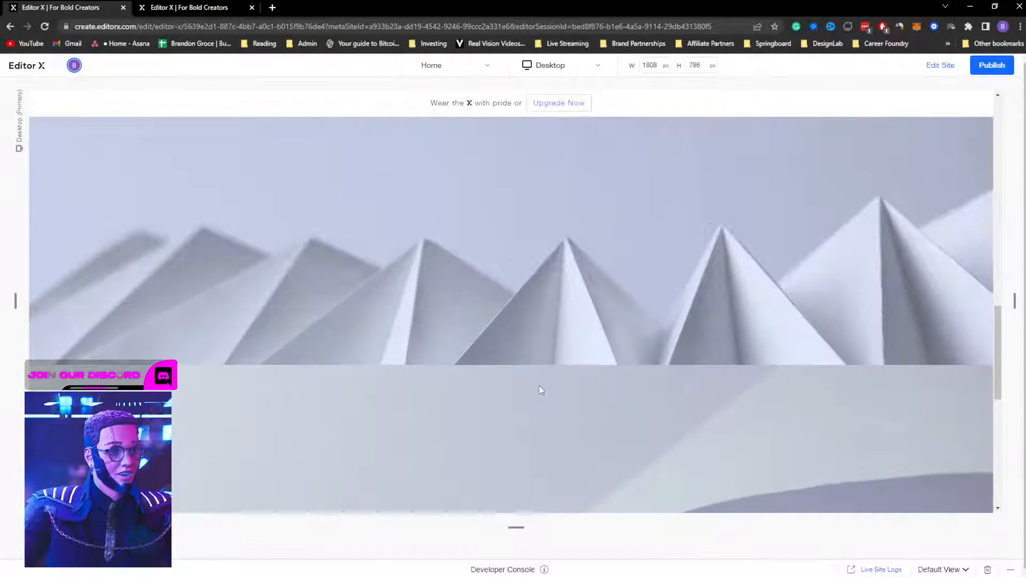
pyautogui.scroll(-4, 542, 366)
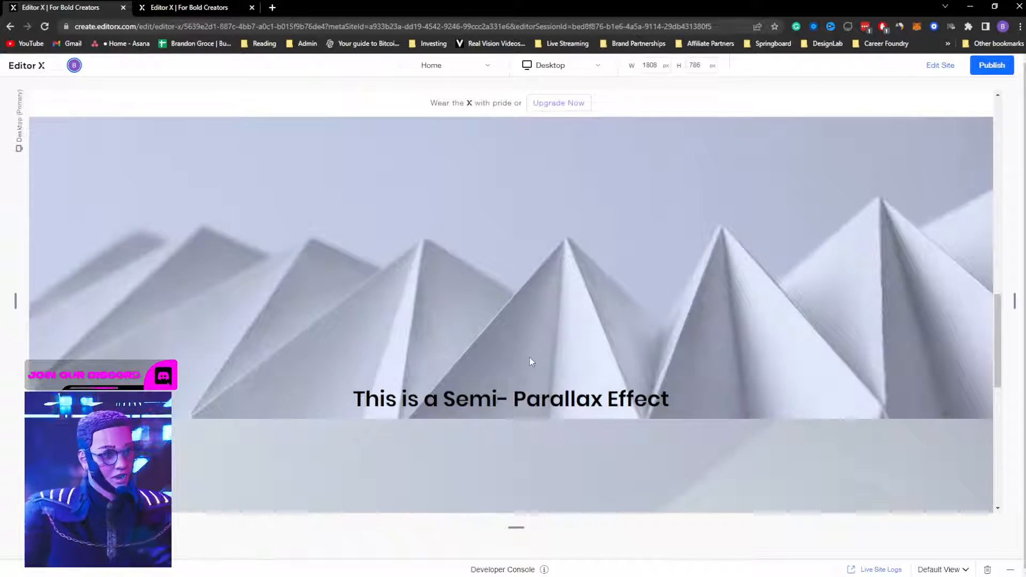
pyautogui.scroll(-5, 532, 362)
pyautogui.scroll(7, 532, 360)
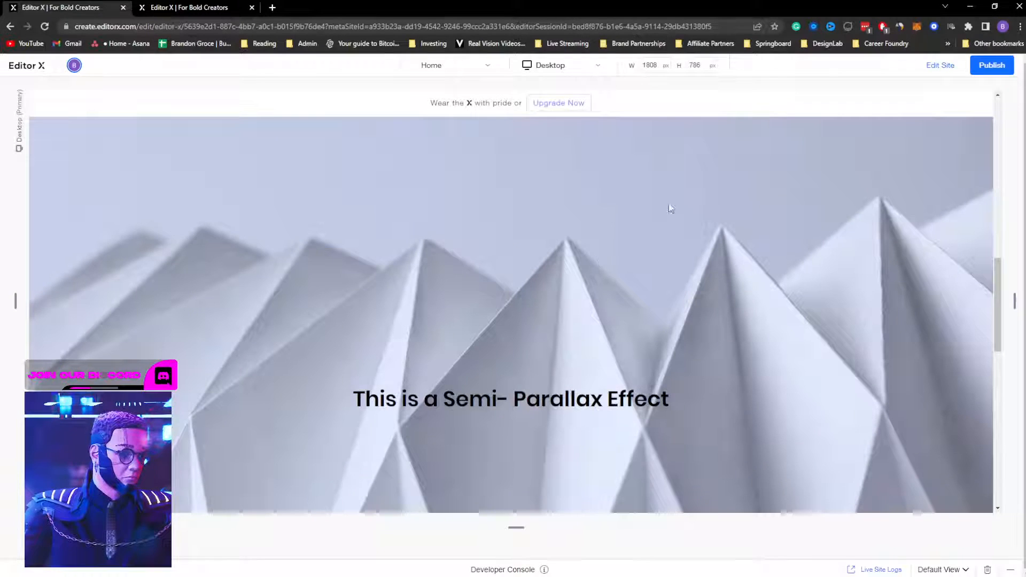
pyautogui.click(938, 65)
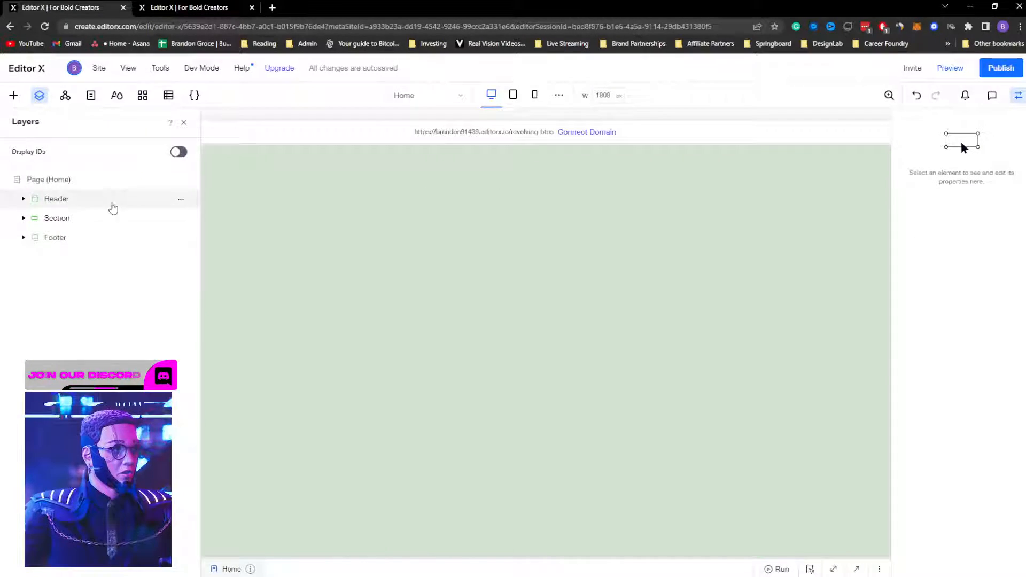
# Step: Expand the reference Section in Layers to show its three containers
pyautogui.click(112, 202)
pyautogui.scroll(-1, 752, 280)
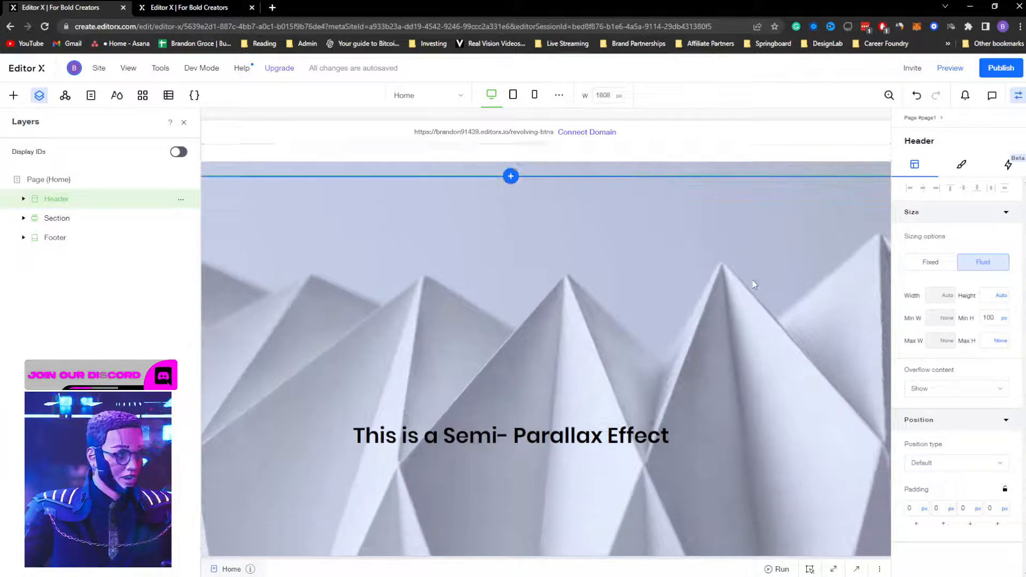
pyautogui.click(24, 218)
pyautogui.click(82, 238)
pyautogui.click(36, 224)
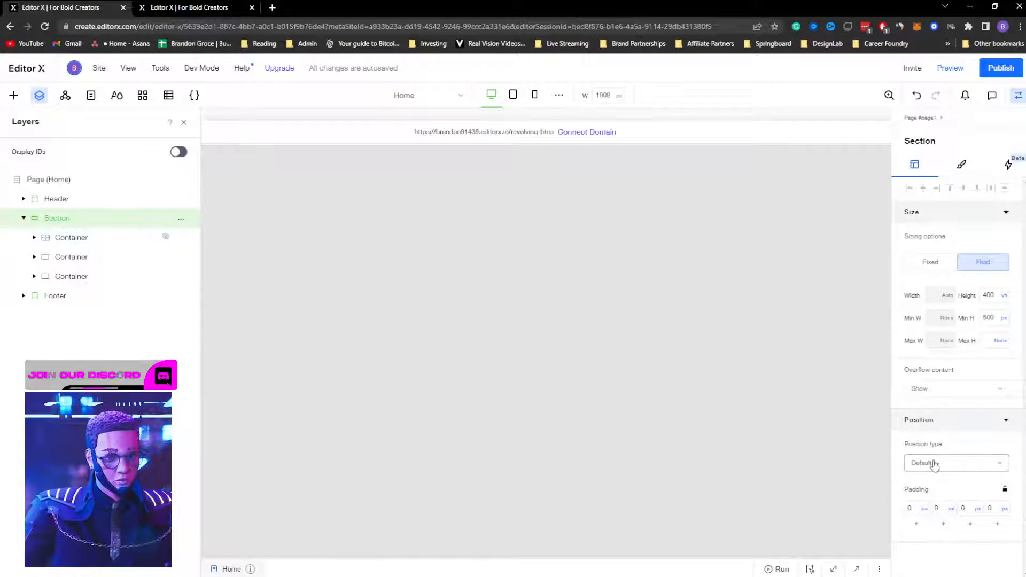
# Step: Delete the hidden first container from the reference section
pyautogui.click(95, 238)
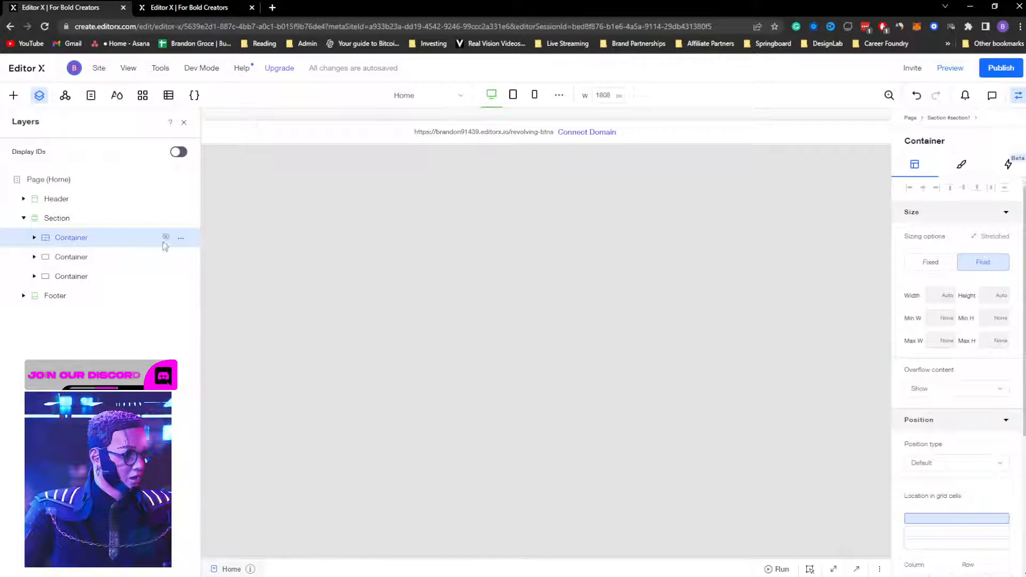
pyautogui.click(180, 240)
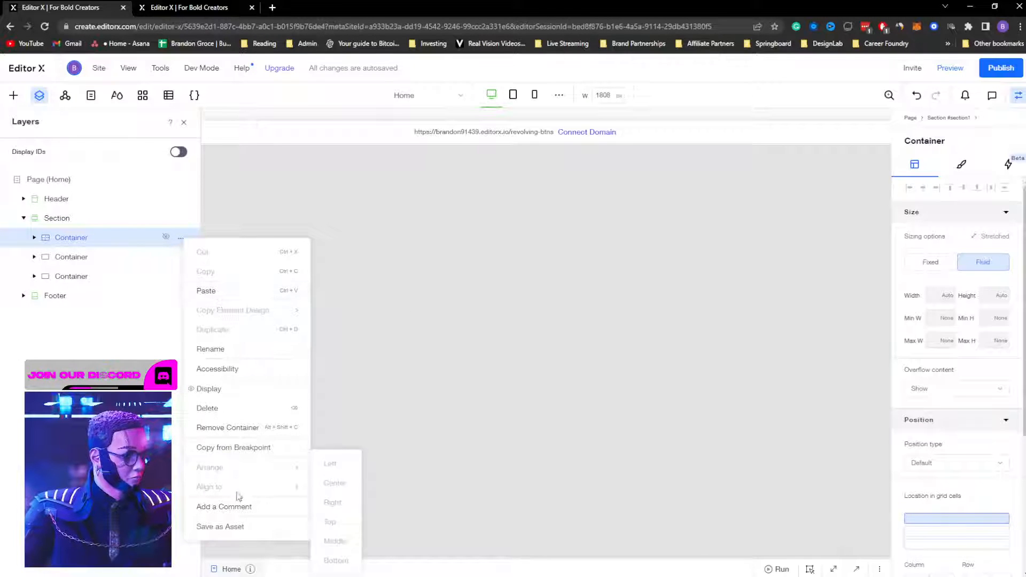
pyautogui.click(130, 233)
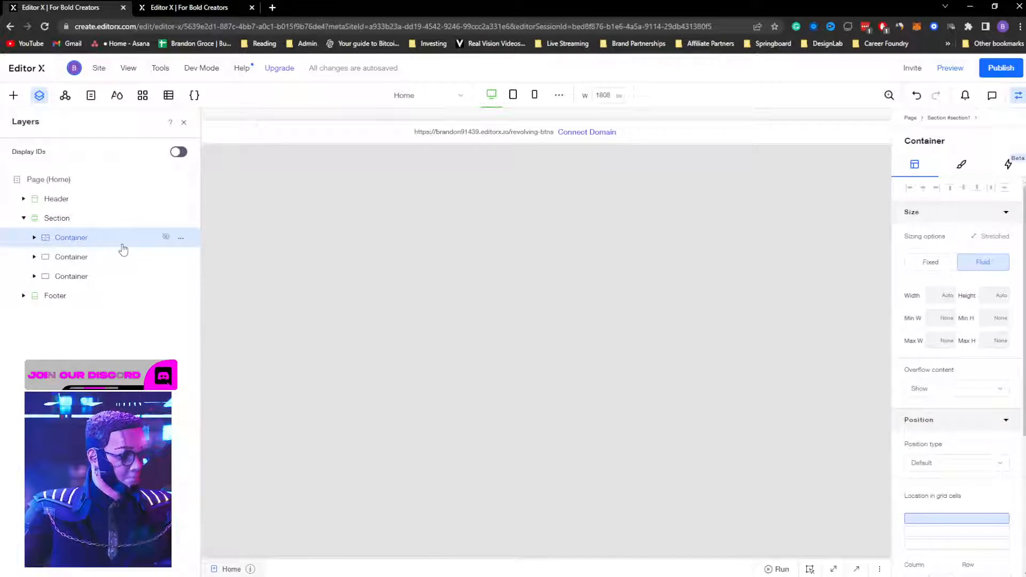
pyautogui.press('Delete')
# Step: Rename the second container to 'background'
pyautogui.click(71, 237)
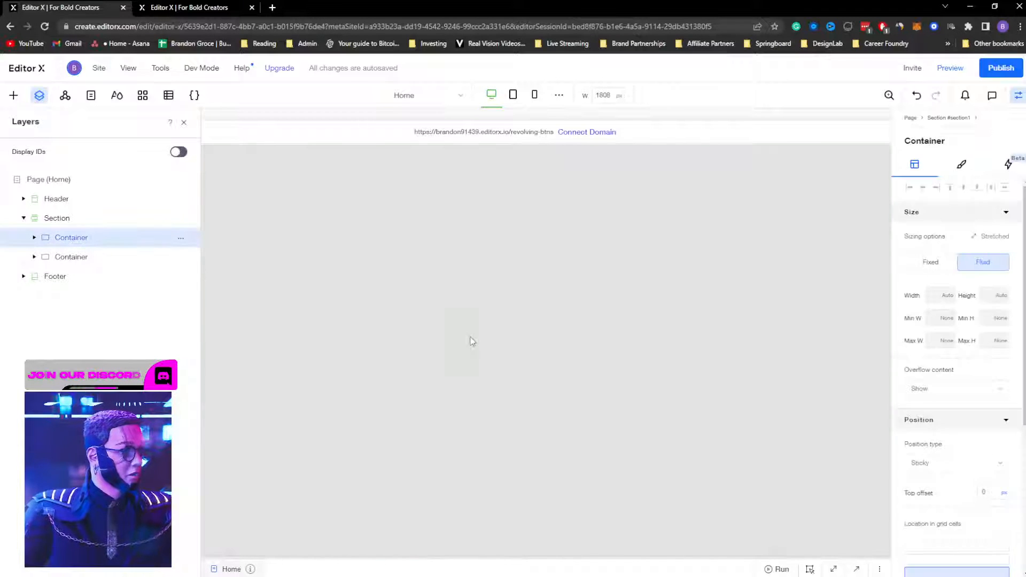
pyautogui.click(56, 259)
pyautogui.rightClick(56, 259)
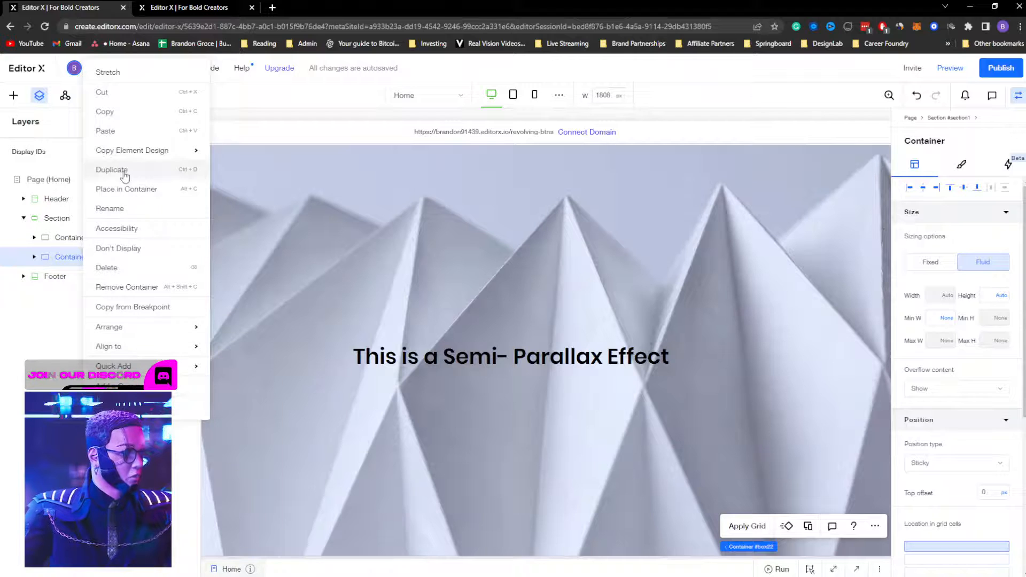
pyautogui.click(124, 210)
pyautogui.write('background')
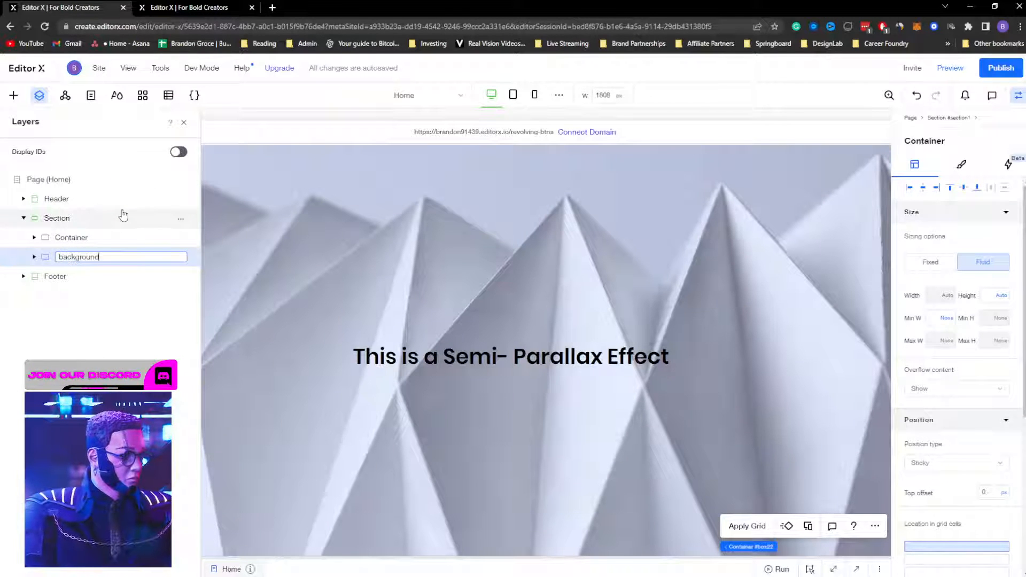
pyautogui.press('Return')
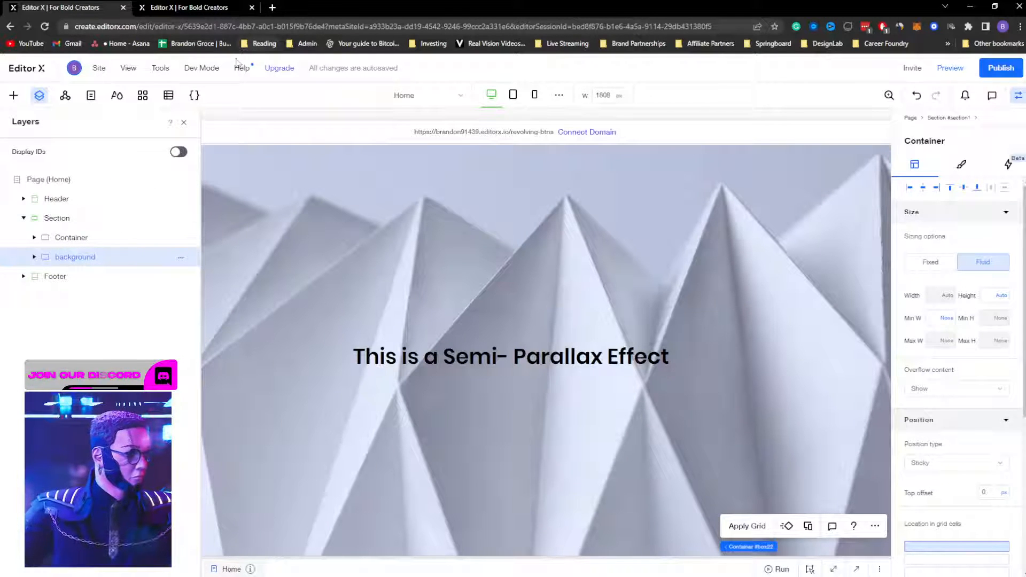
# Step: Rename the remaining container to 'foreground' and hide its settings panel
pyautogui.click(71, 238)
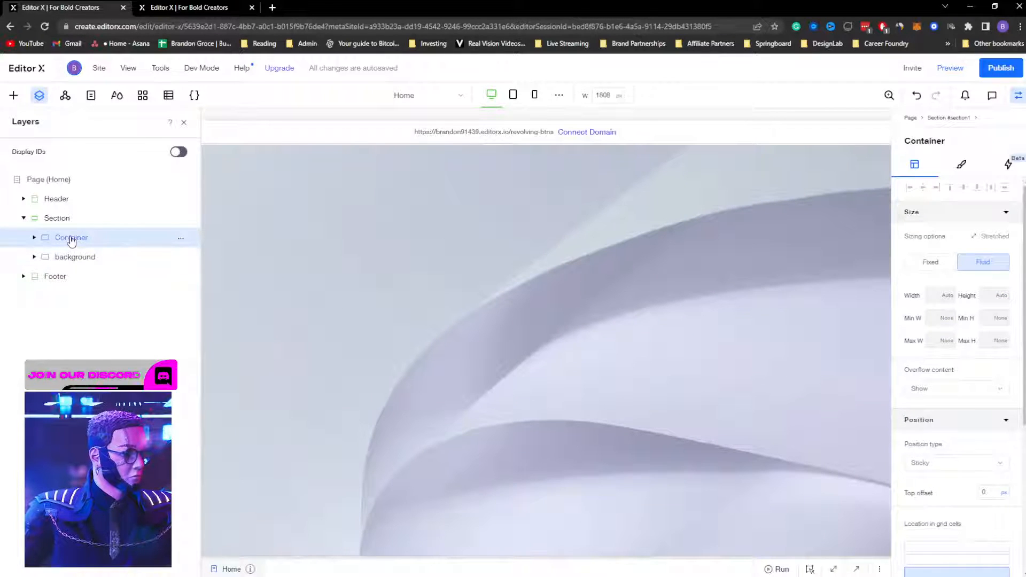
pyautogui.doubleClick(71, 236)
pyautogui.write('foreground')
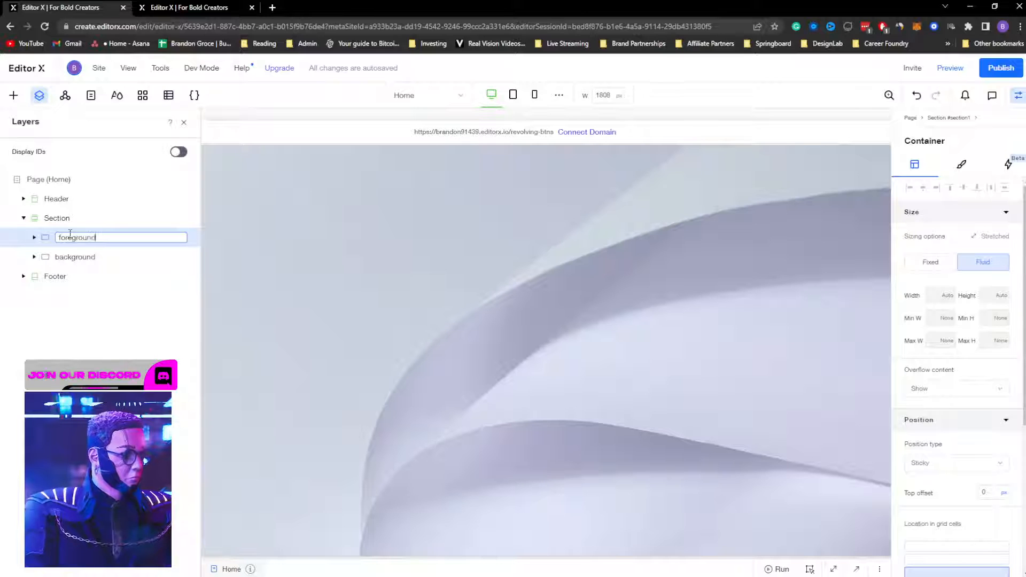
pyautogui.press('Return')
pyautogui.scroll(-5, 550, 395)
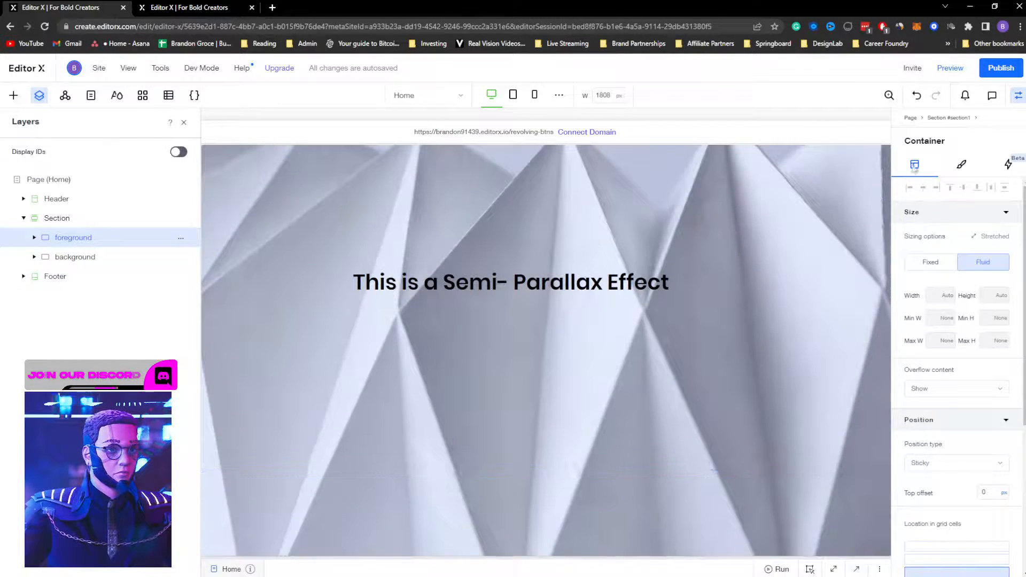
pyautogui.click(1018, 97)
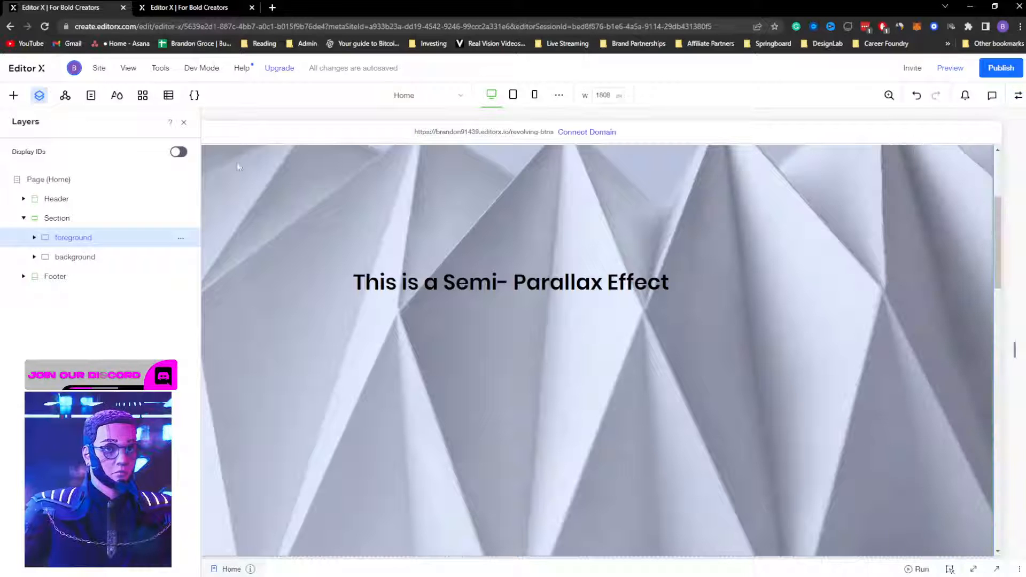
# Step: Close Layers and scroll through the pyramid, green band and curved-paper sections and back up
pyautogui.click(184, 123)
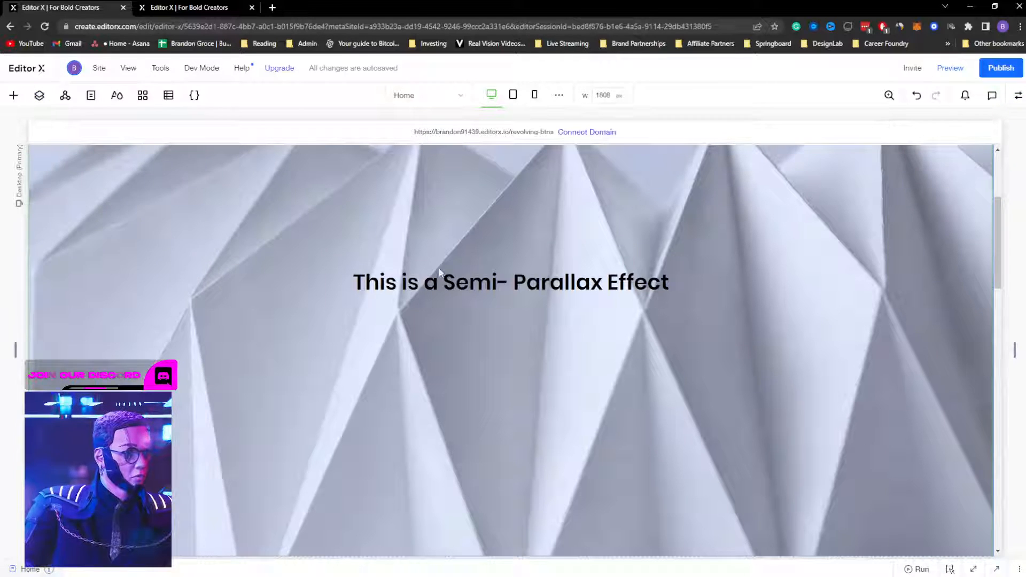
pyautogui.scroll(-10, 439, 273)
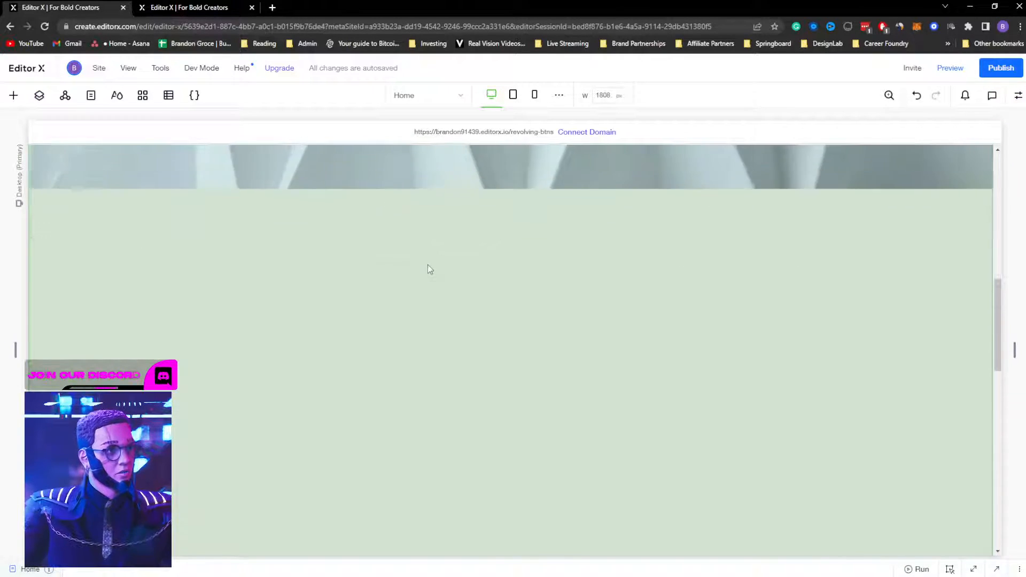
pyautogui.scroll(10, 428, 269)
pyautogui.scroll(-5, 538, 361)
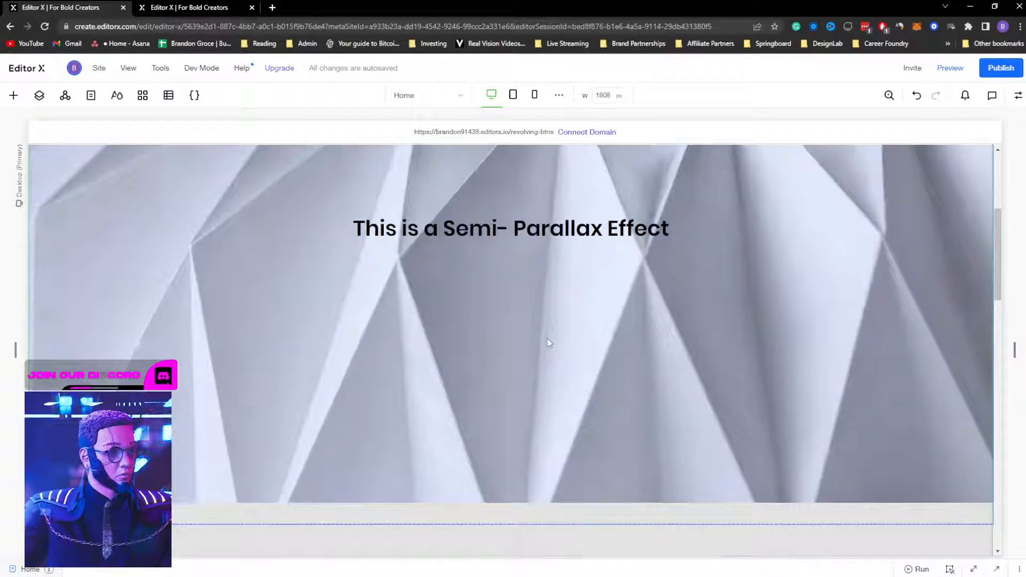
pyautogui.scroll(4, 548, 343)
pyautogui.scroll(-8, 482, 359)
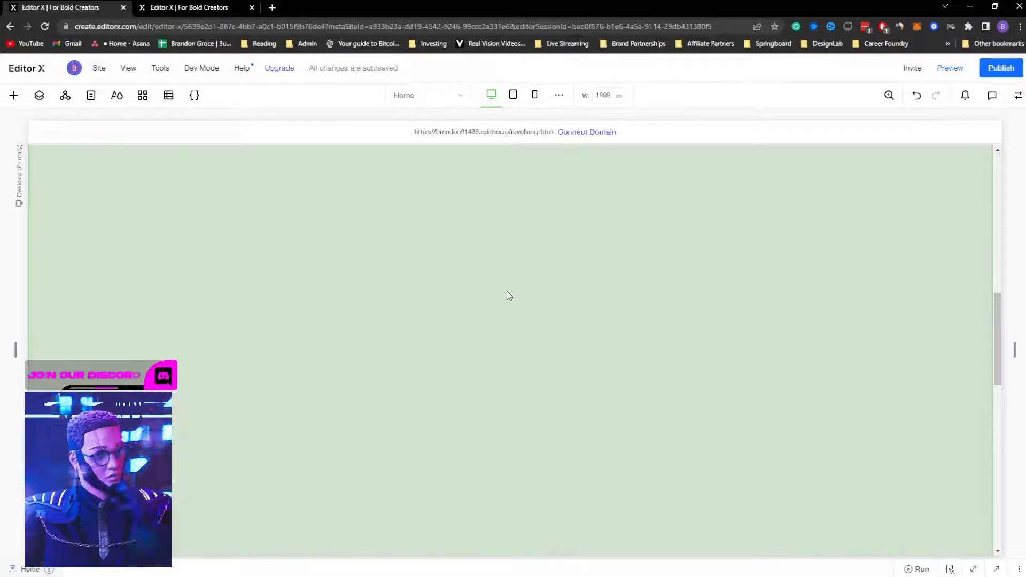
pyautogui.scroll(-5, 509, 291)
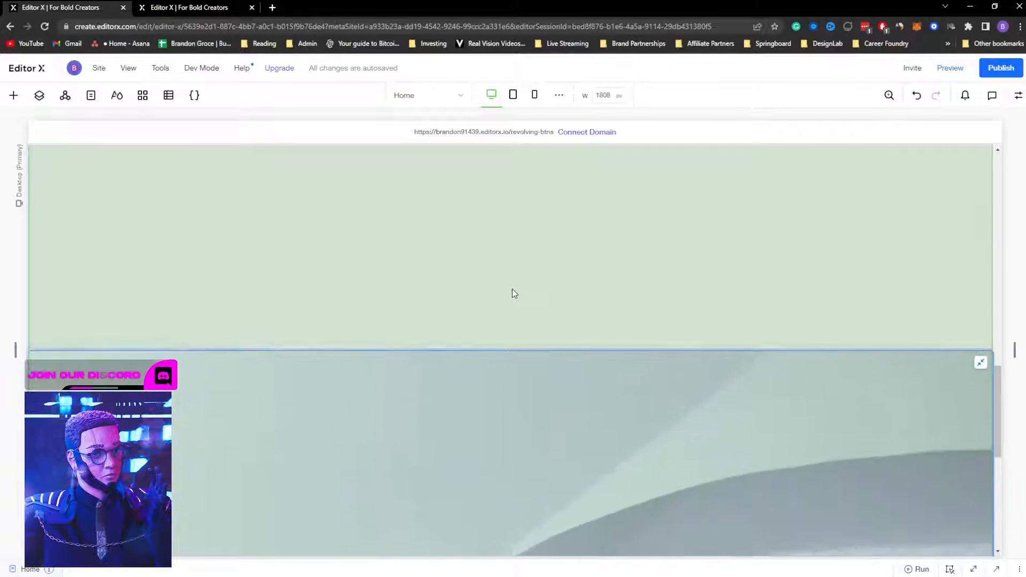
pyautogui.scroll(-1, 514, 291)
pyautogui.scroll(-3, 520, 314)
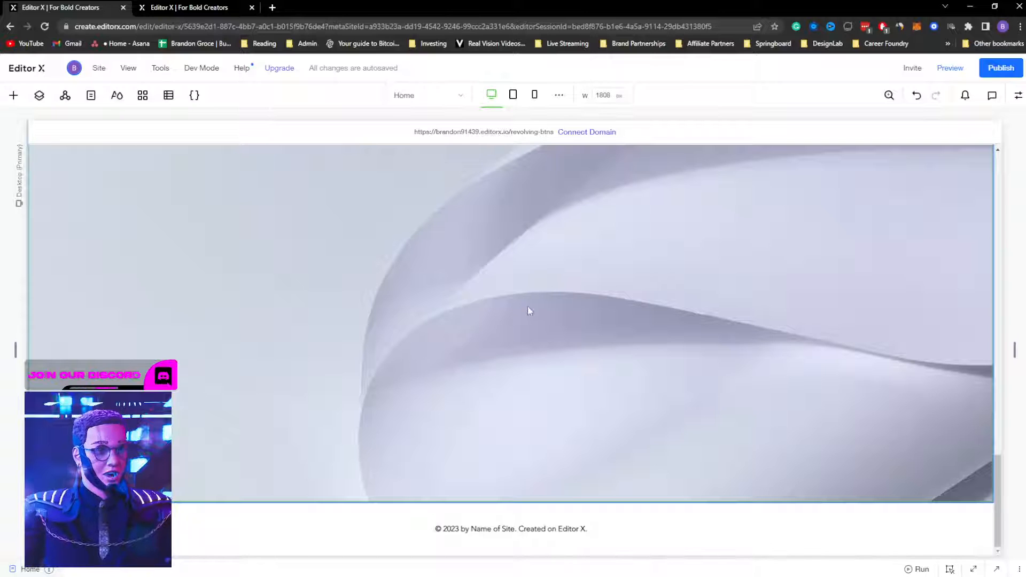
pyautogui.scroll(5, 528, 310)
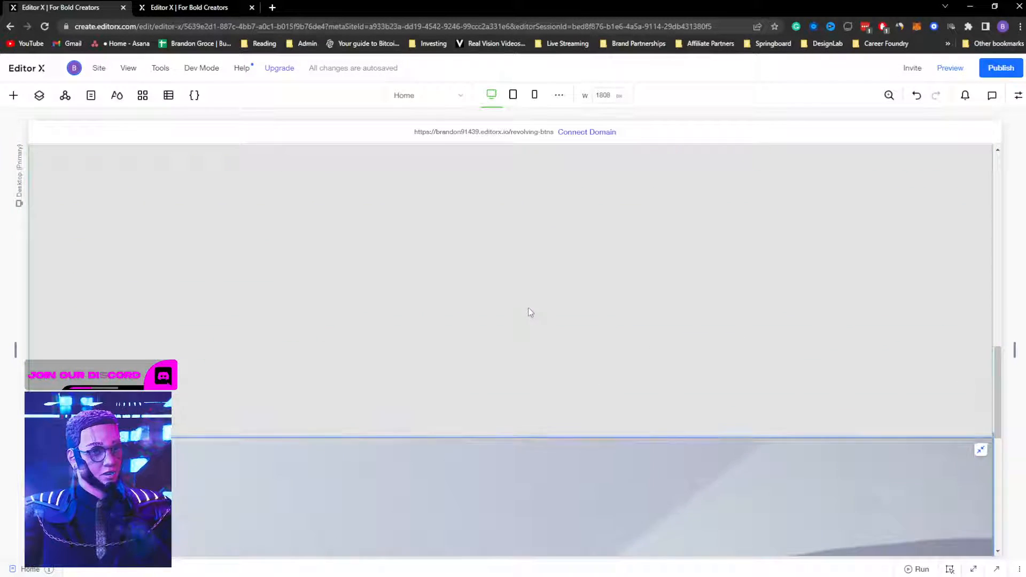
pyautogui.scroll(8, 530, 312)
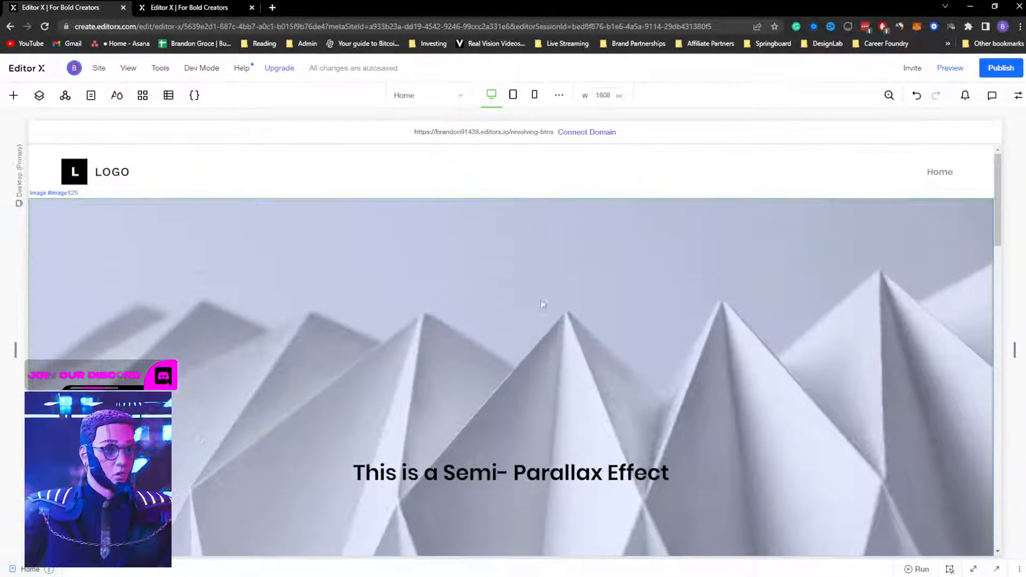
pyautogui.click(954, 83)
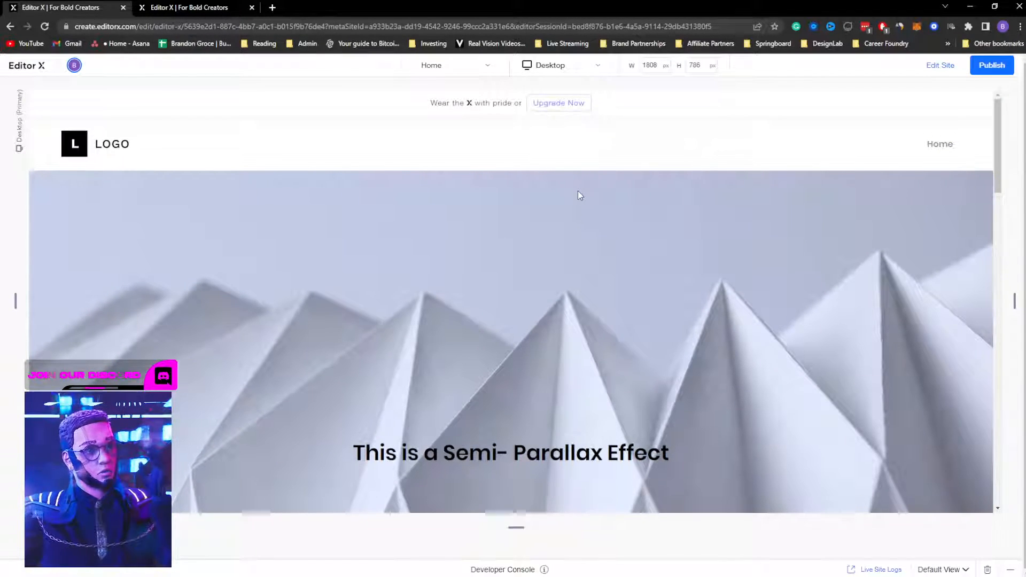
pyautogui.scroll(-1, 571, 241)
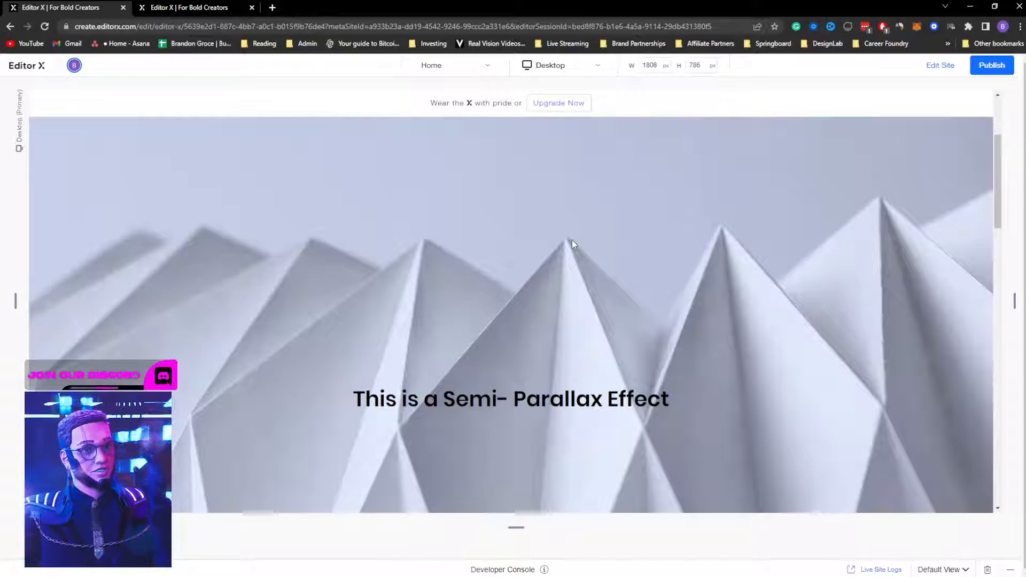
pyautogui.scroll(1, 579, 232)
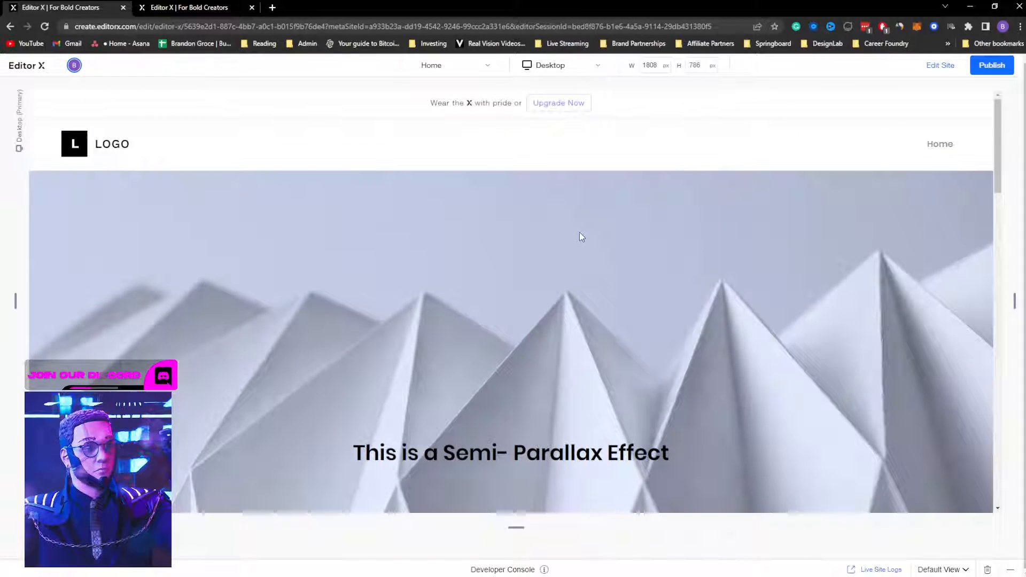
pyautogui.scroll(-1, 579, 232)
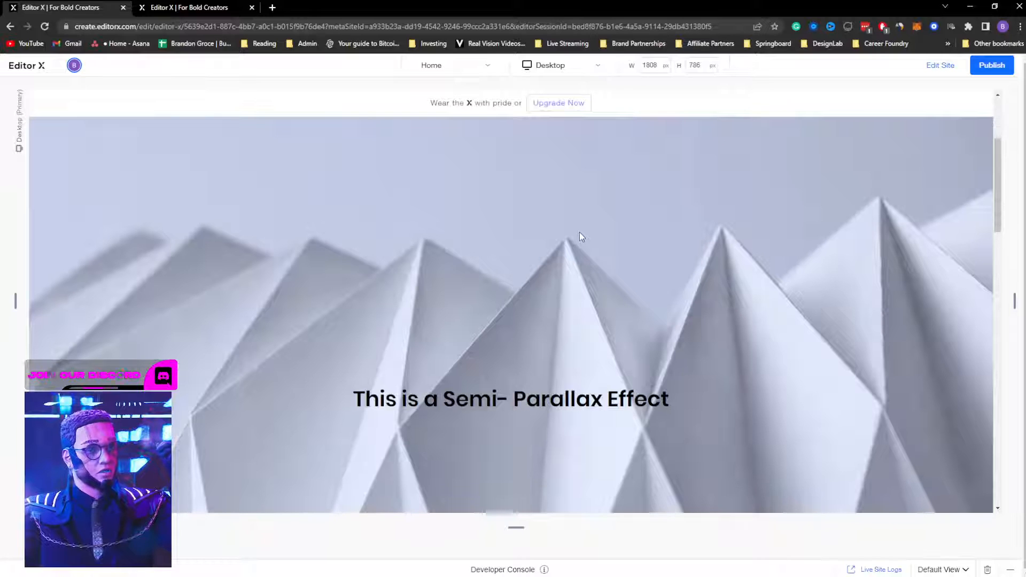
pyautogui.scroll(-3, 579, 232)
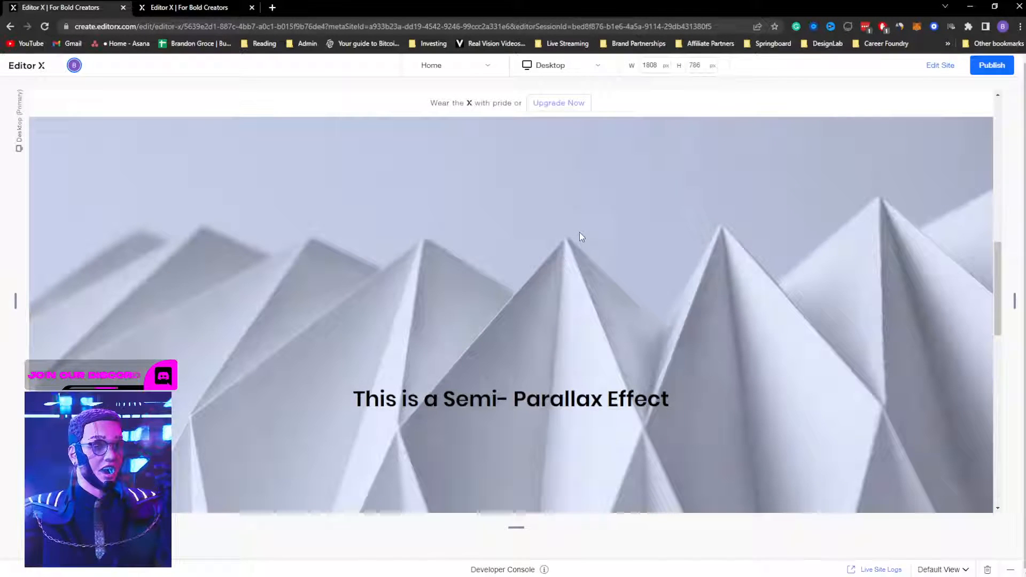
pyautogui.scroll(-3, 581, 230)
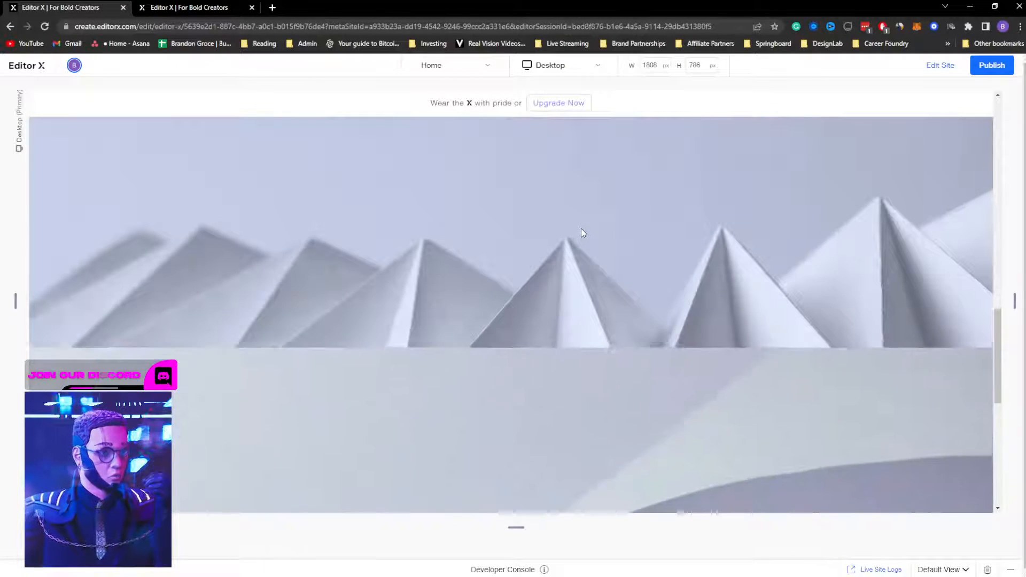
pyautogui.scroll(-4, 581, 229)
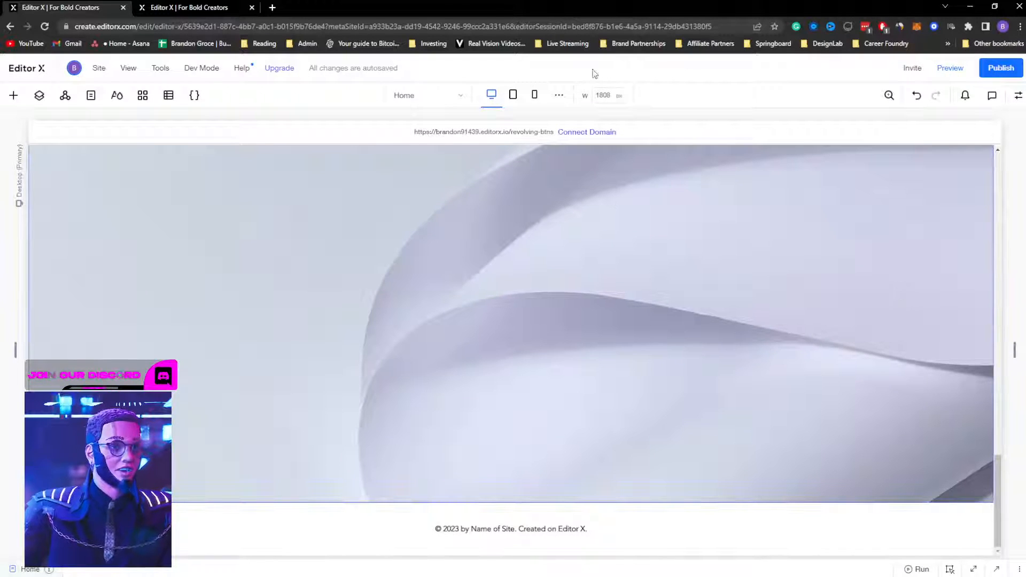
# Step: Inspect the background and foreground layers and the curved foreground image, then switch to the mountain site tab
pyautogui.click(92, 97)
pyautogui.click(39, 96)
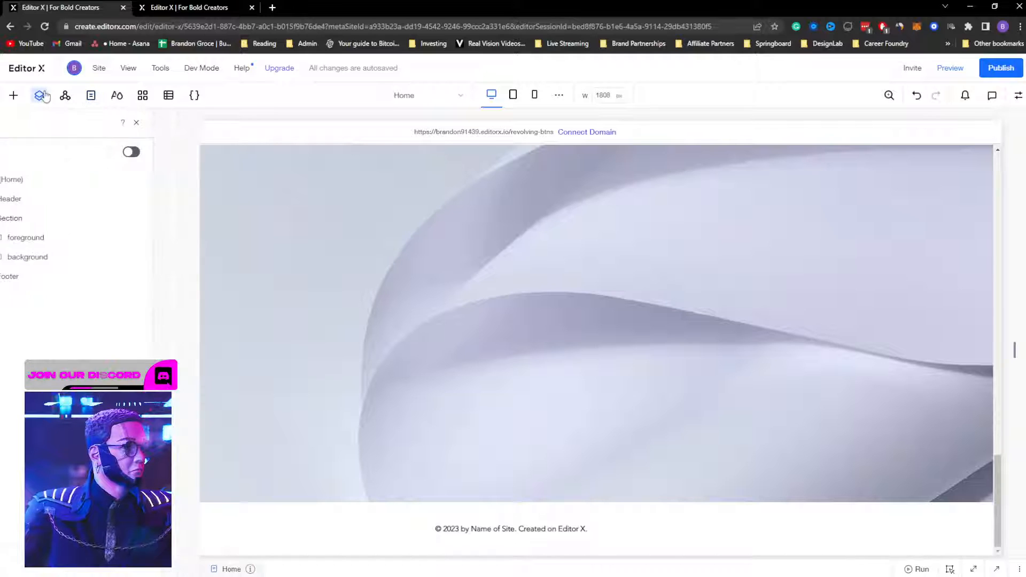
pyautogui.click(69, 259)
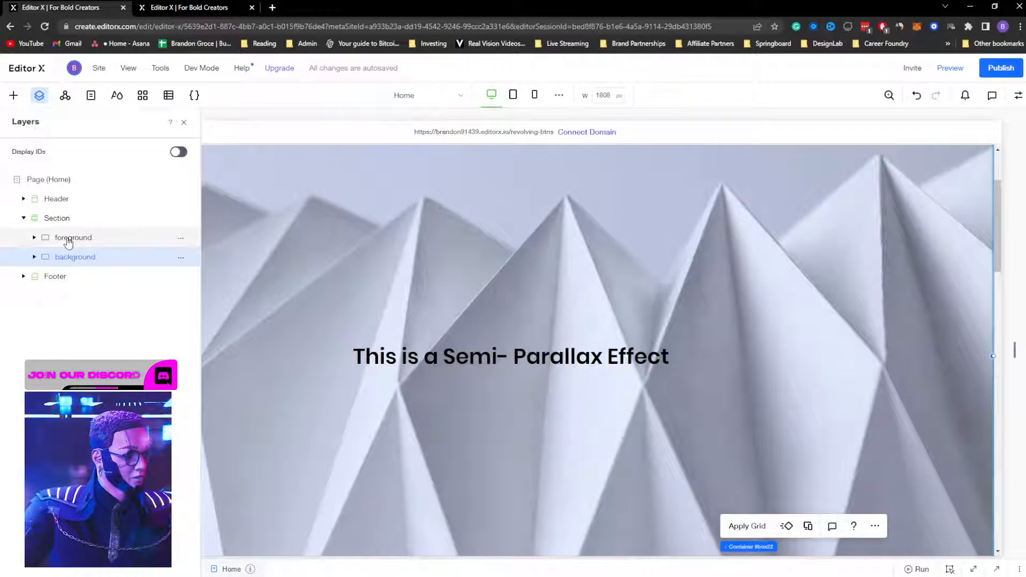
pyautogui.click(70, 238)
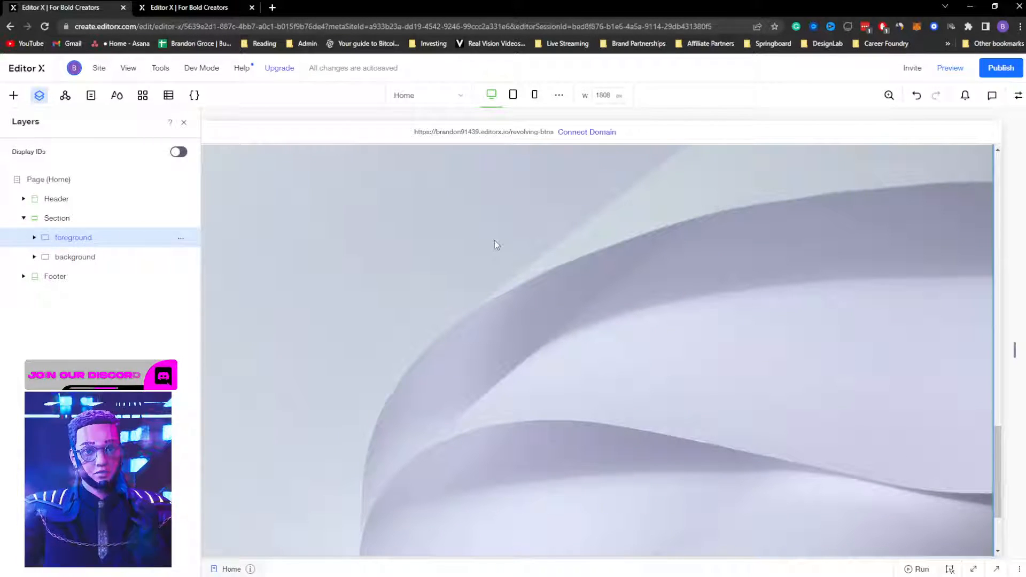
pyautogui.click(1018, 96)
pyautogui.click(620, 241)
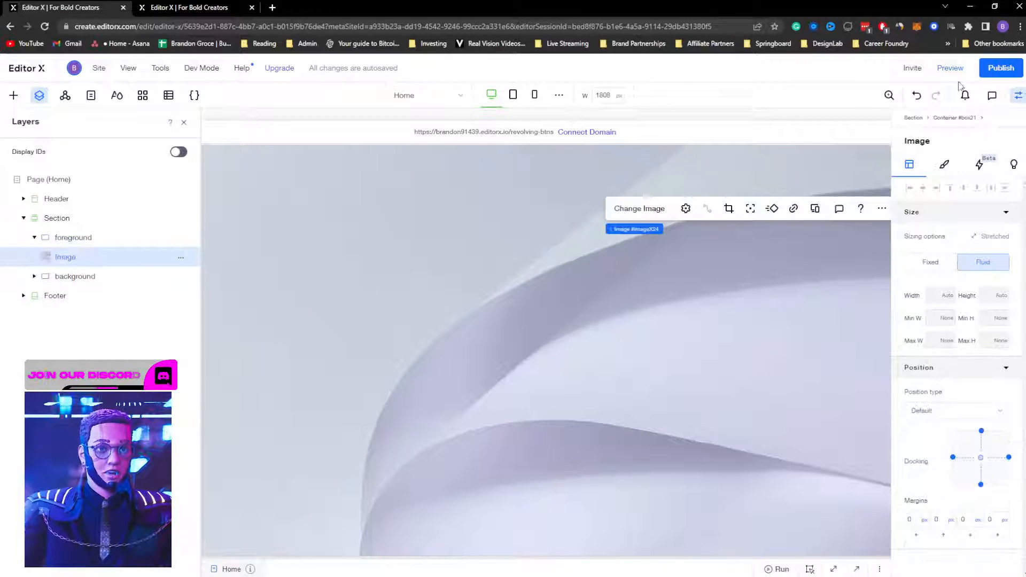
pyautogui.click(1018, 96)
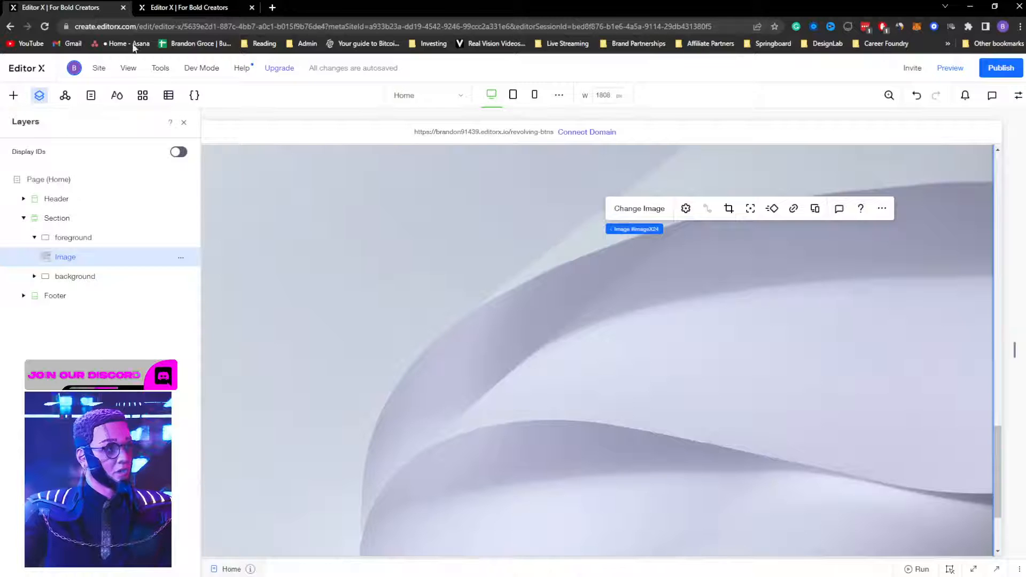
pyautogui.click(178, 7)
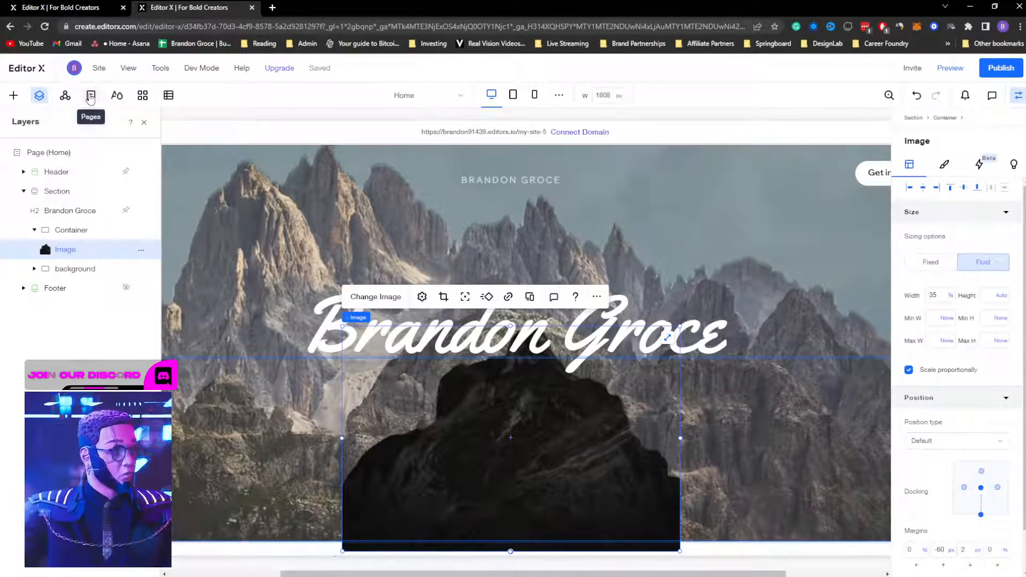
# Step: Add a standard blank page under Main Pages from the Pages panel
pyautogui.click(14, 97)
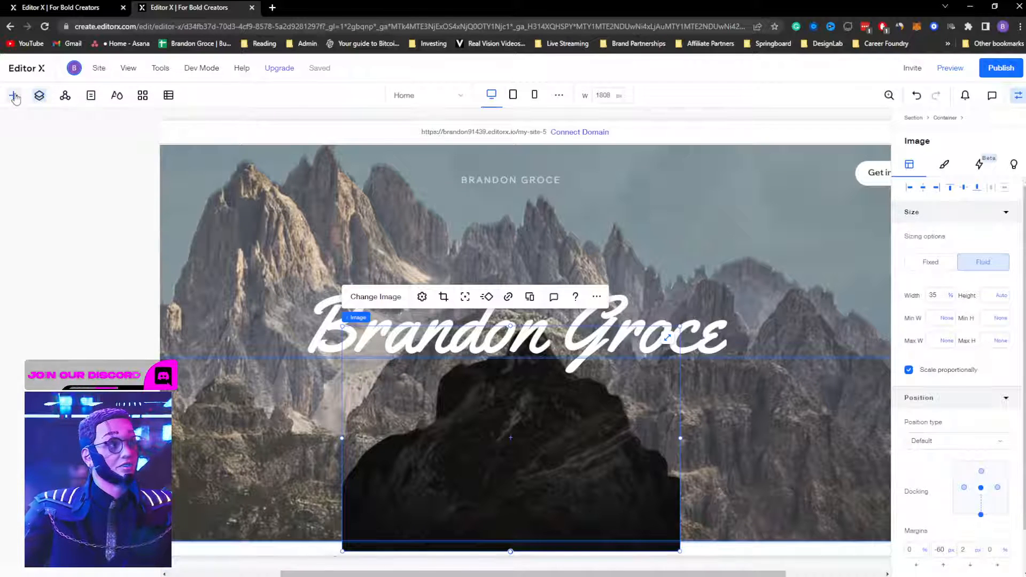
pyautogui.click(92, 96)
pyautogui.click(141, 183)
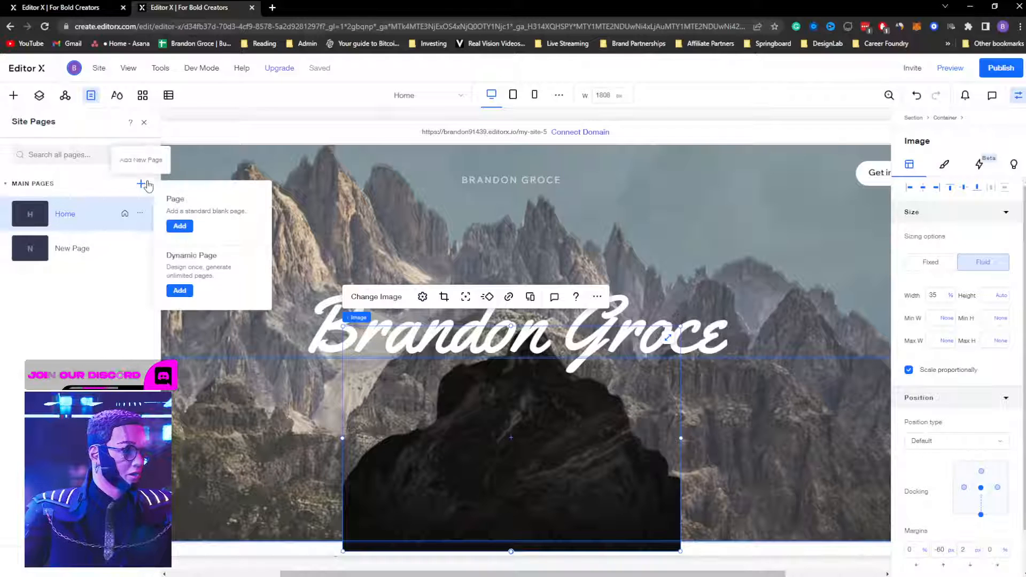
pyautogui.click(179, 226)
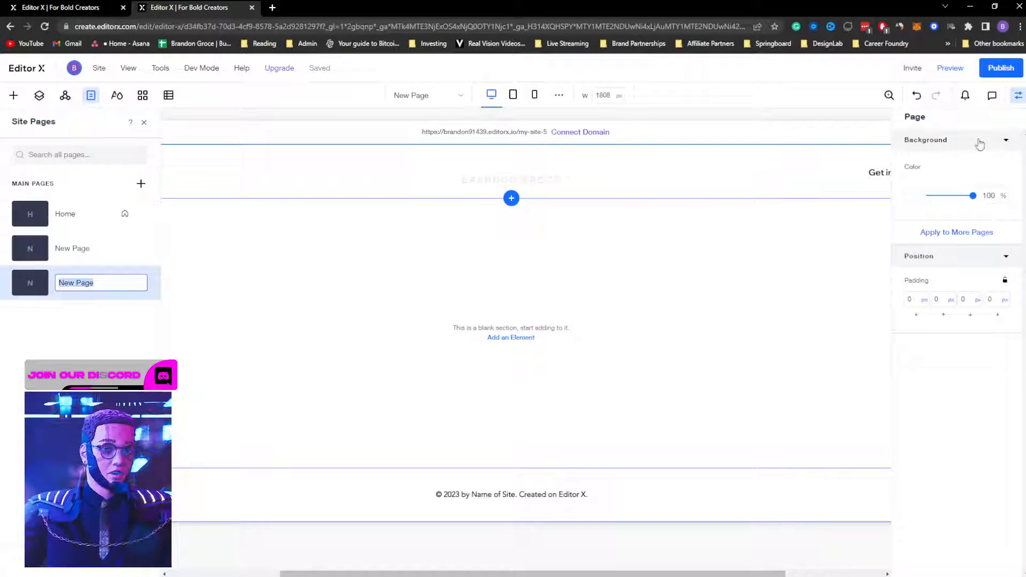
# Step: Keep the name New Page and set back.png from recent files as the section's background media
pyautogui.click(613, 283)
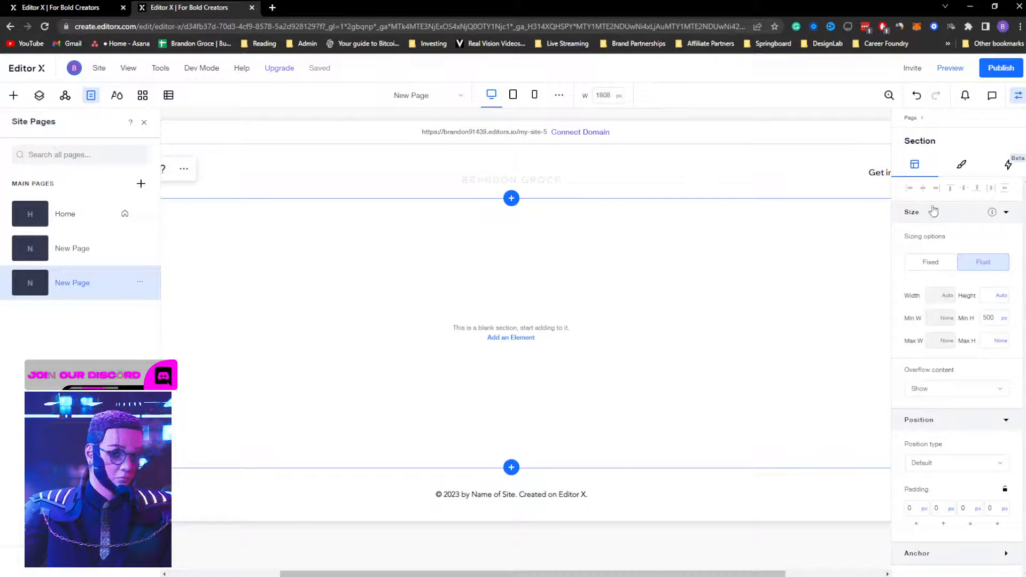
pyautogui.click(960, 167)
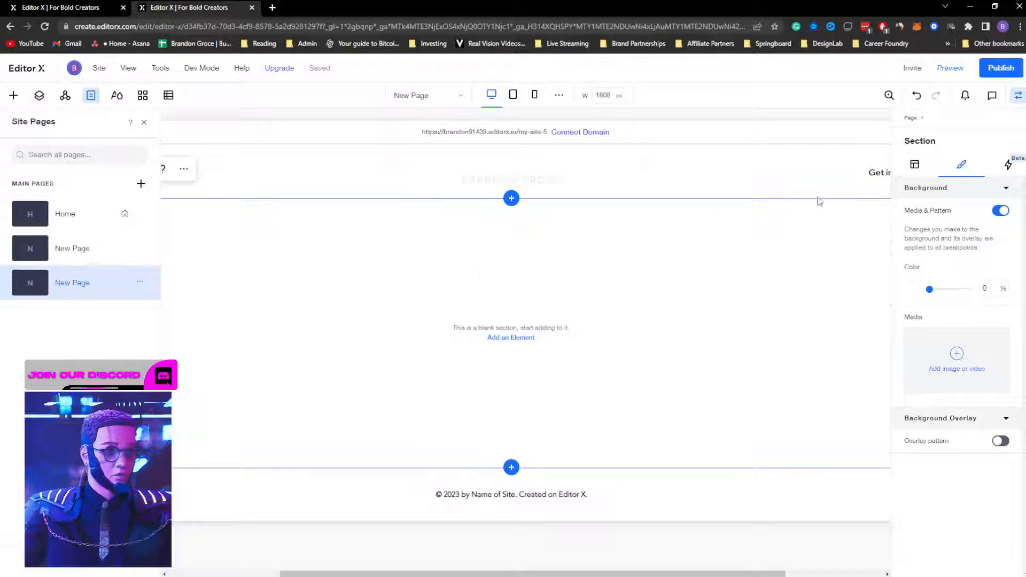
pyautogui.click(957, 354)
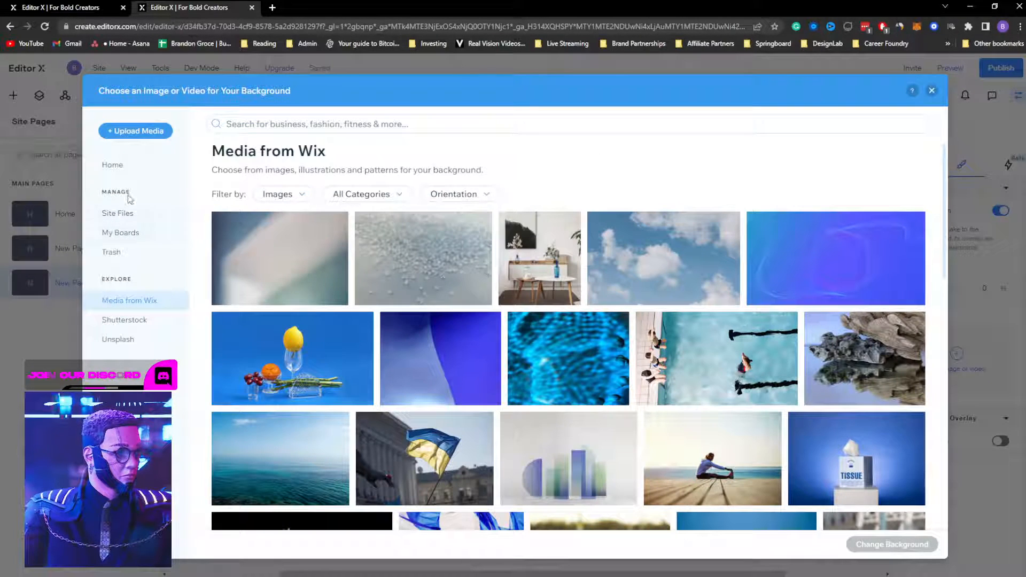
pyautogui.click(104, 165)
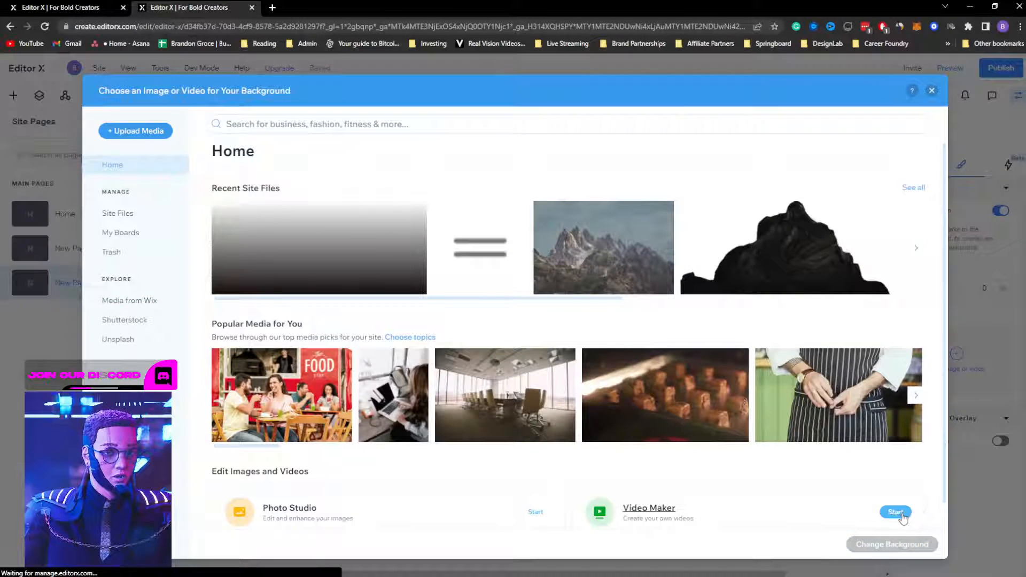
pyautogui.click(586, 256)
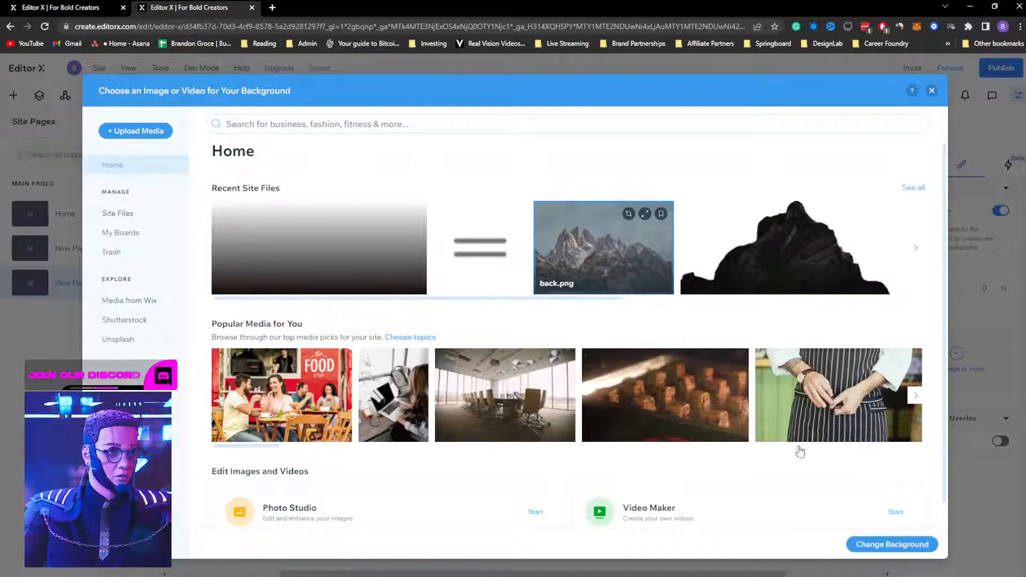
pyautogui.click(892, 543)
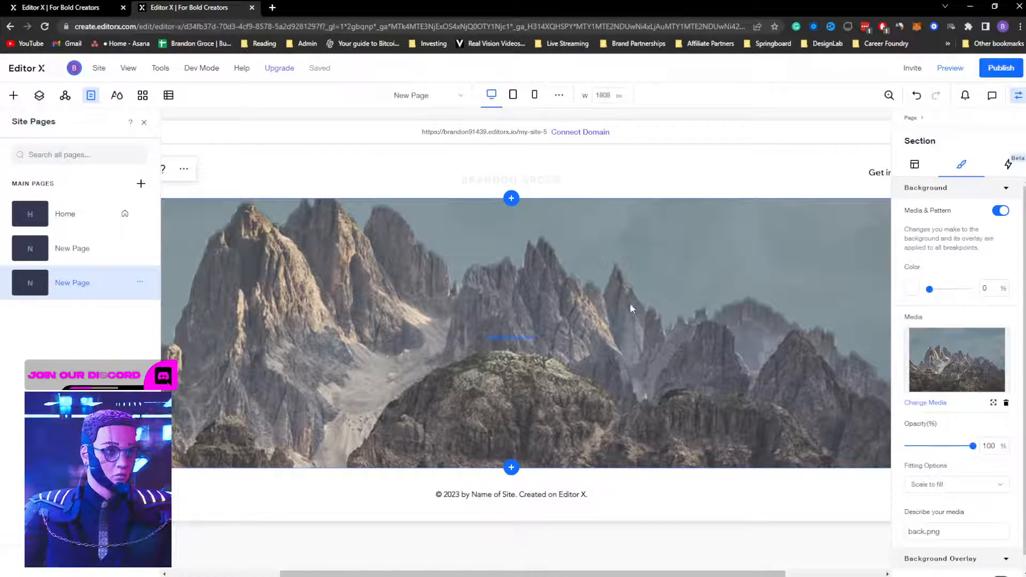
pyautogui.click(1018, 95)
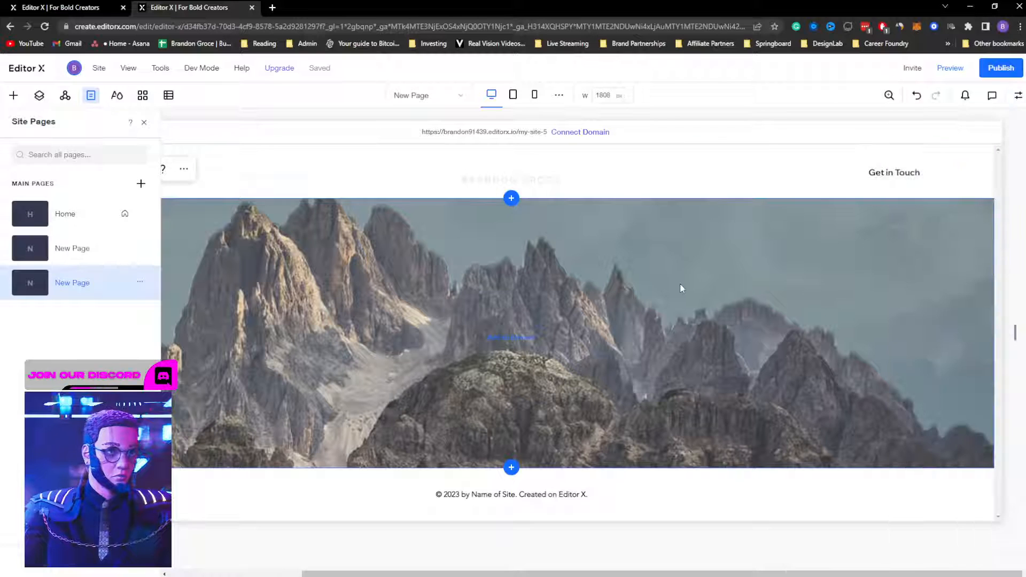
pyautogui.click(145, 125)
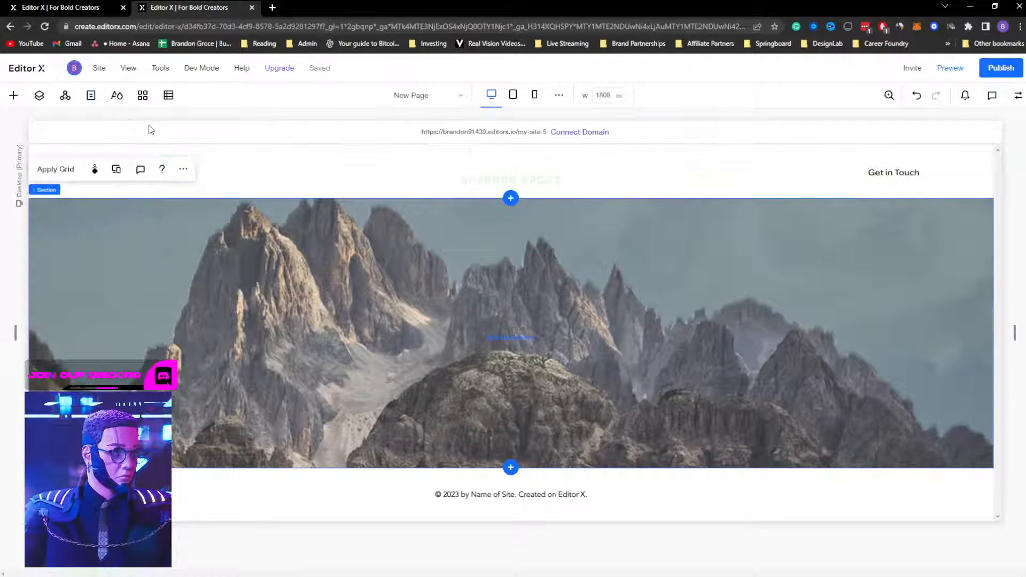
# Step: Apply the Parallax scroll effect to the mountain background and test it by scrolling in preview
pyautogui.click(95, 170)
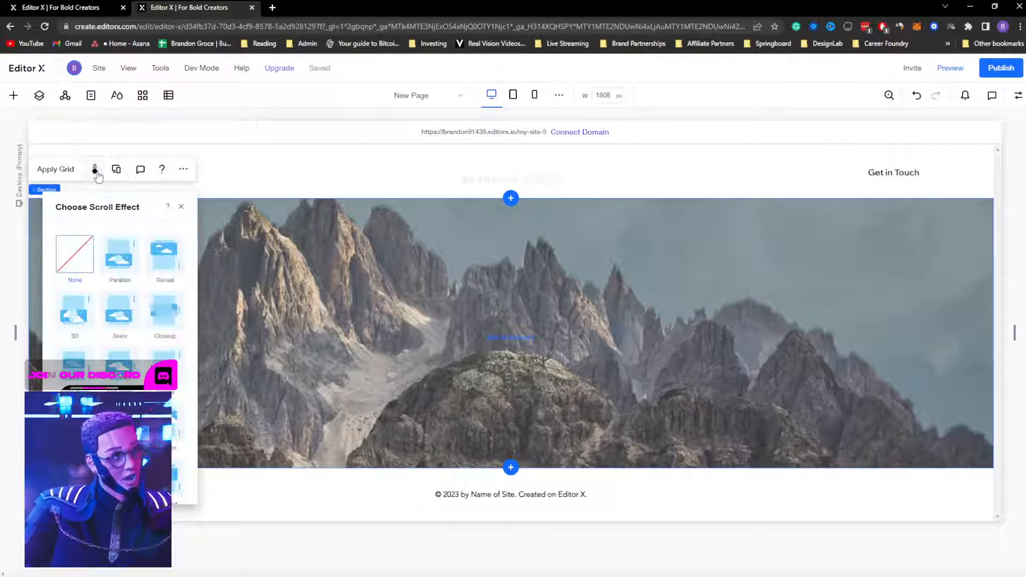
pyautogui.click(119, 262)
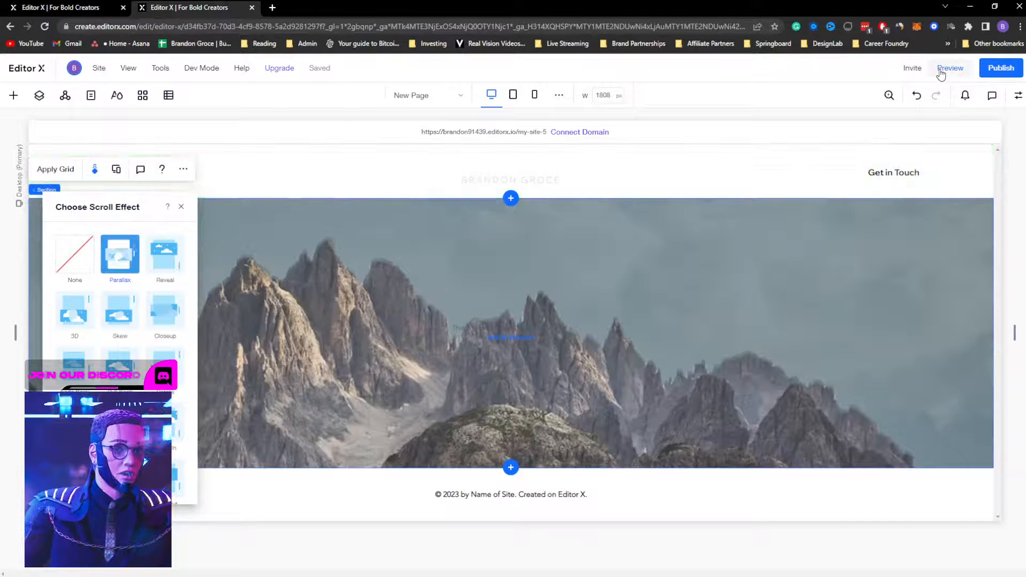
pyautogui.click(950, 68)
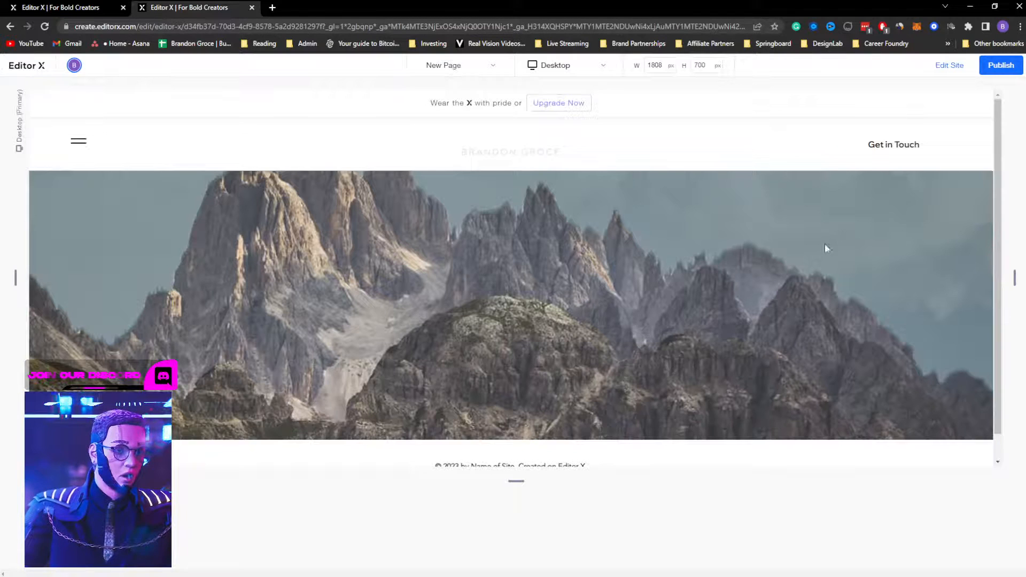
pyautogui.scroll(-1, 809, 259)
pyautogui.scroll(1, 808, 258)
pyautogui.scroll(-1, 809, 259)
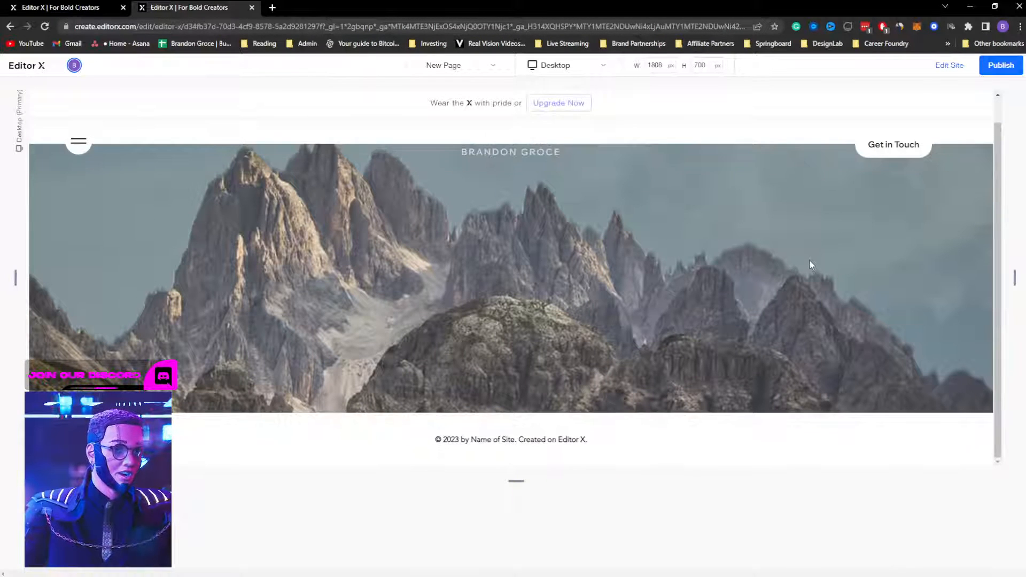
pyautogui.scroll(1, 809, 258)
pyautogui.scroll(-1, 809, 259)
pyautogui.scroll(1, 467, 334)
pyautogui.scroll(-1, 469, 322)
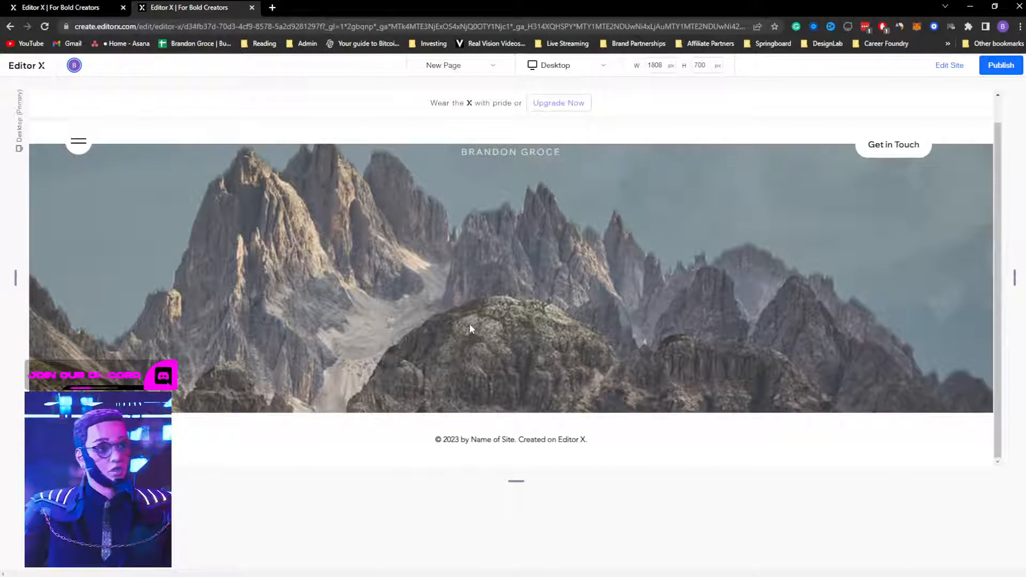
pyautogui.scroll(1, 472, 320)
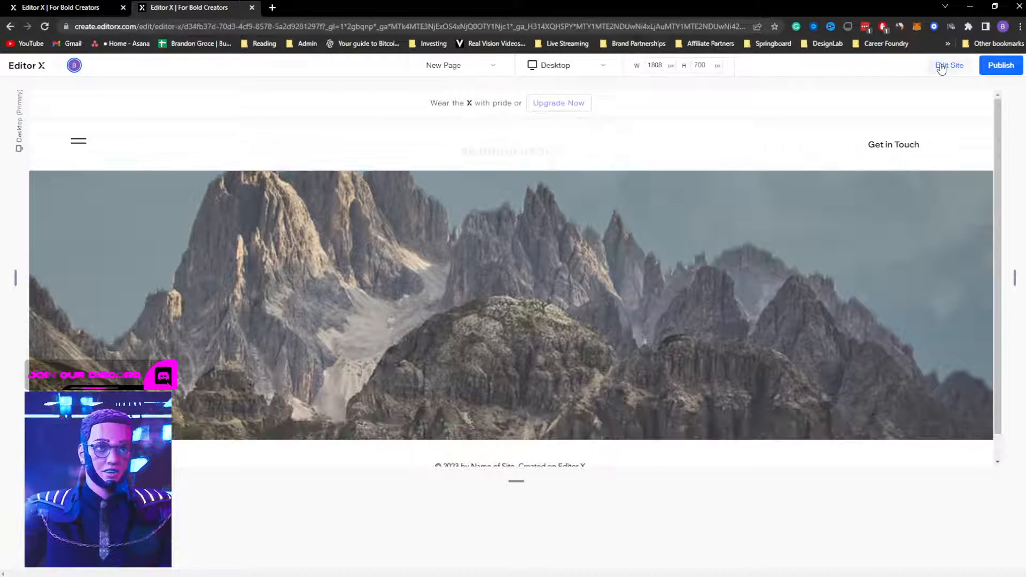
# Step: Return to editing, select the hero section, dismiss the publish prompt and open its design settings
pyautogui.click(949, 65)
pyautogui.click(710, 282)
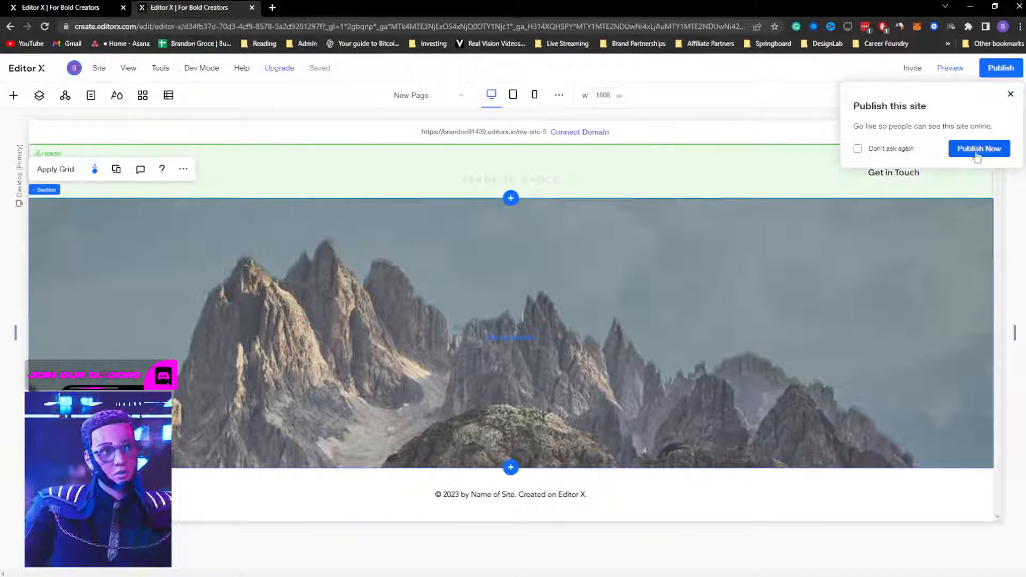
pyautogui.click(1011, 95)
pyautogui.click(1017, 99)
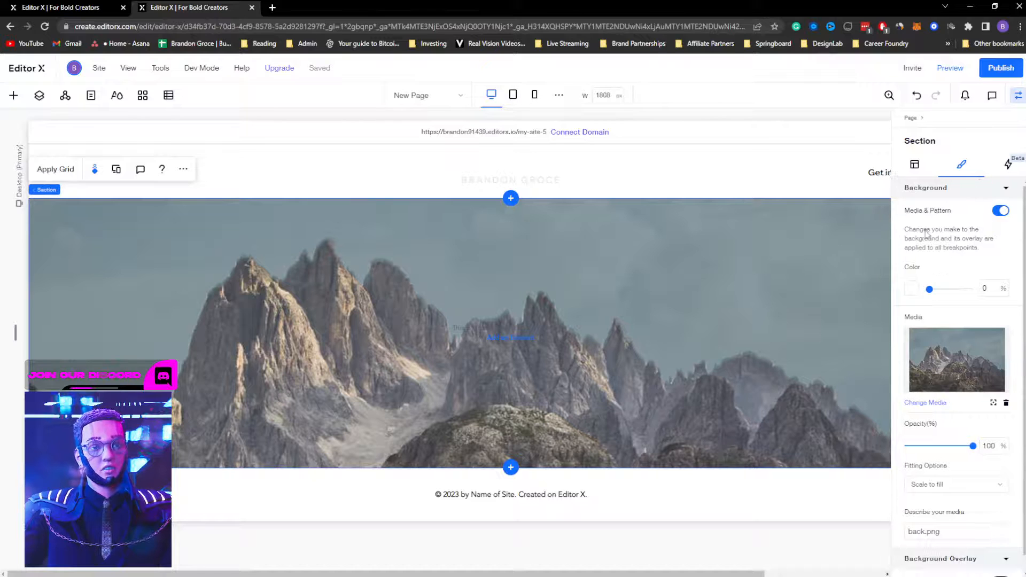
# Step: Set the hero section's height to 100 vh in its layout settings
pyautogui.click(914, 166)
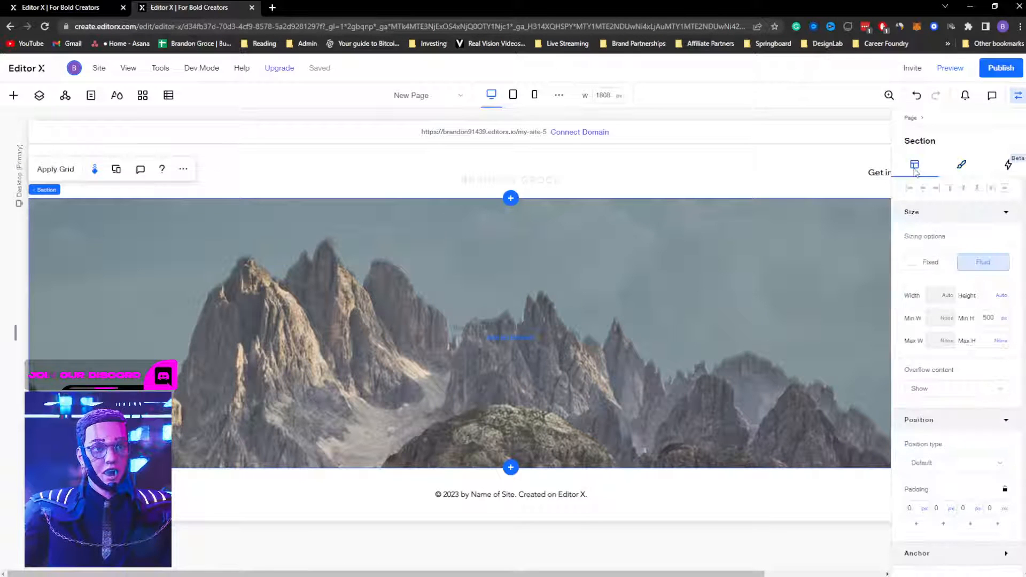
pyautogui.click(990, 291)
pyautogui.write('100 v')
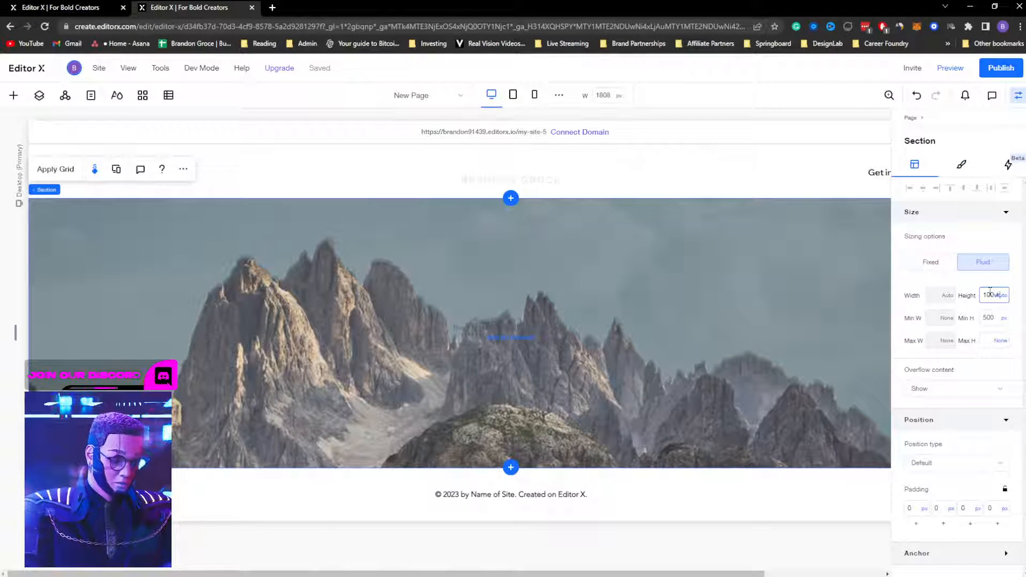
pyautogui.write('h')
pyautogui.press('Return')
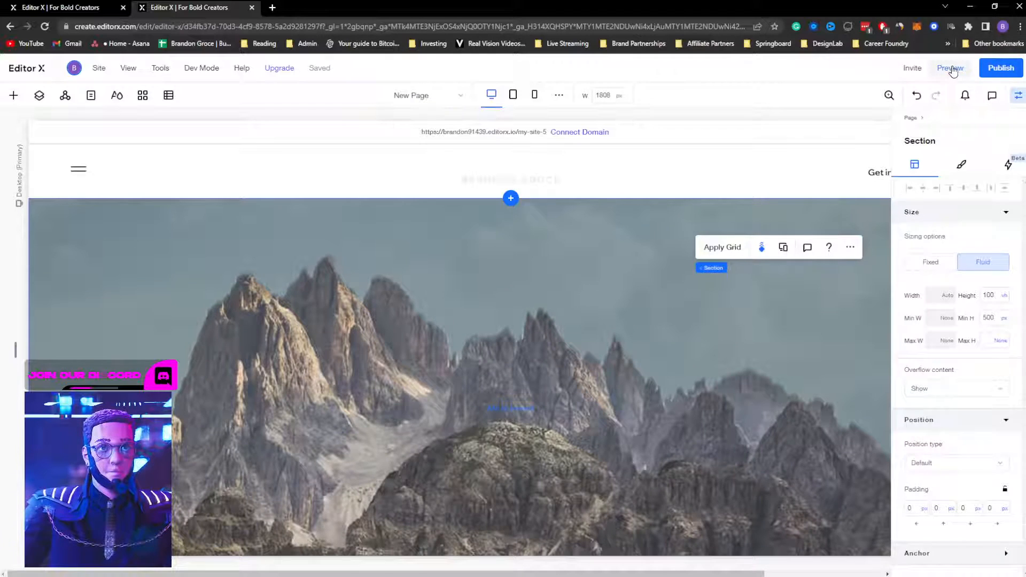
# Step: Preview the page and scroll through the full-height parallax section down to the footer
pyautogui.click(951, 68)
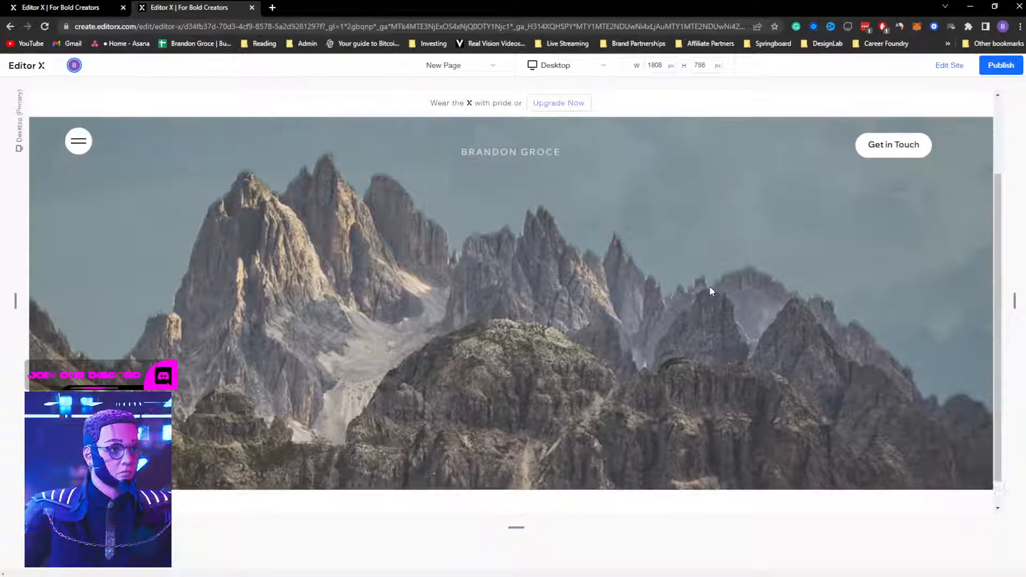
pyautogui.scroll(-2, 709, 287)
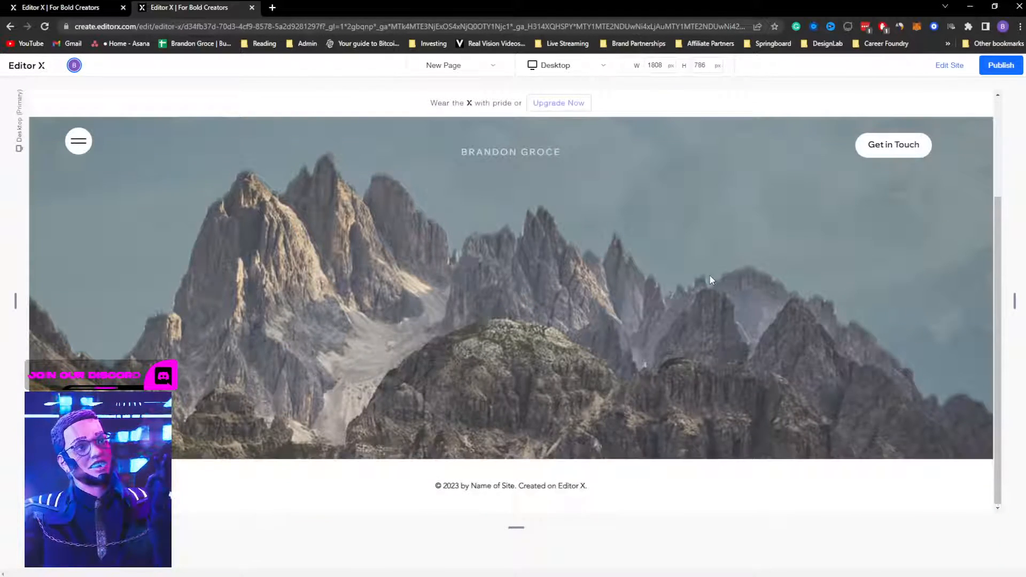
pyautogui.scroll(1, 709, 277)
pyautogui.scroll(-1, 710, 276)
pyautogui.scroll(1, 710, 277)
pyautogui.scroll(-1, 710, 277)
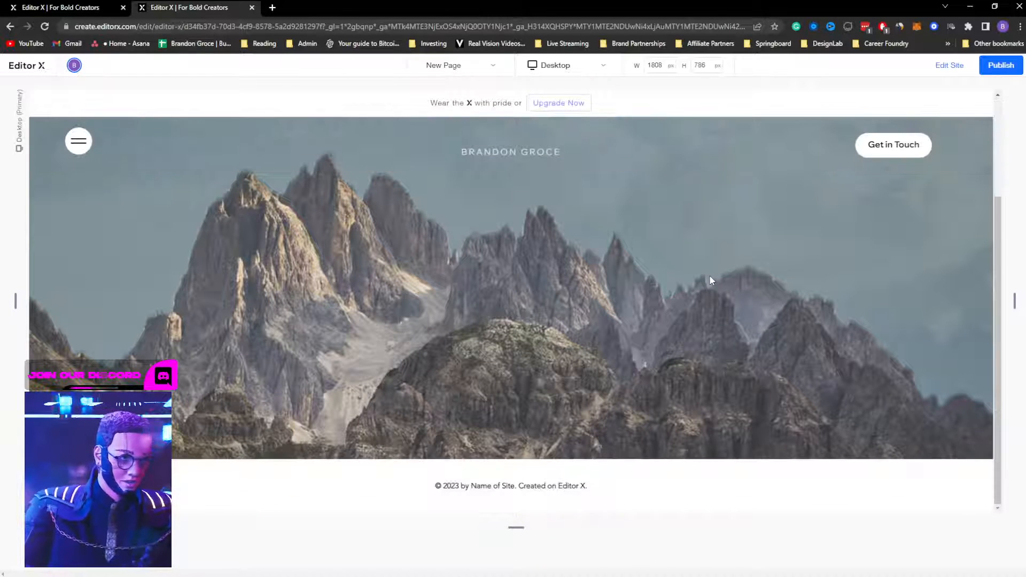
pyautogui.scroll(1, 709, 280)
pyautogui.scroll(-1, 710, 280)
pyautogui.scroll(1, 711, 279)
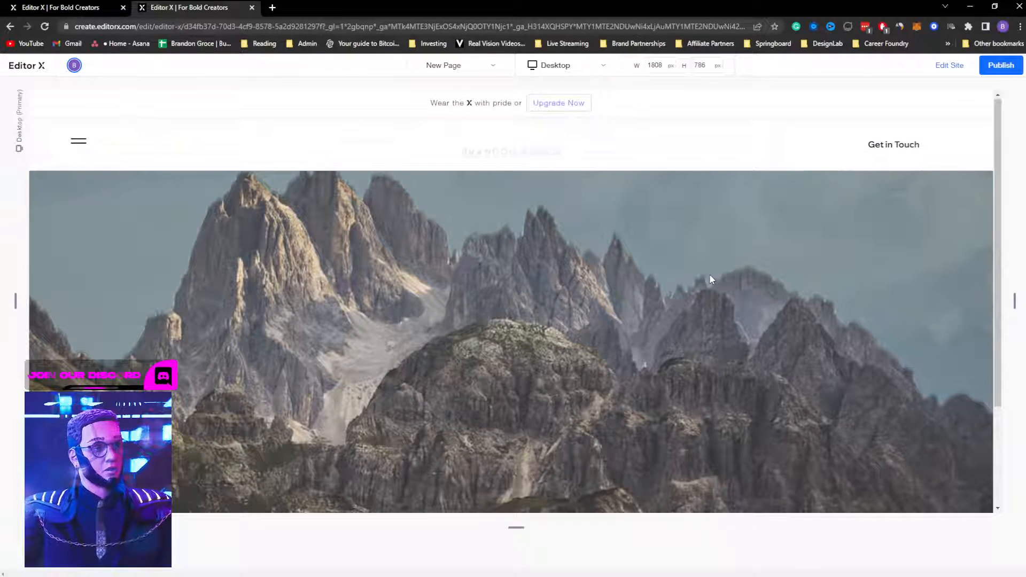
pyautogui.scroll(-3, 710, 279)
pyautogui.scroll(3, 709, 279)
pyautogui.scroll(-3, 709, 280)
pyautogui.scroll(3, 710, 280)
pyautogui.scroll(-2, 709, 280)
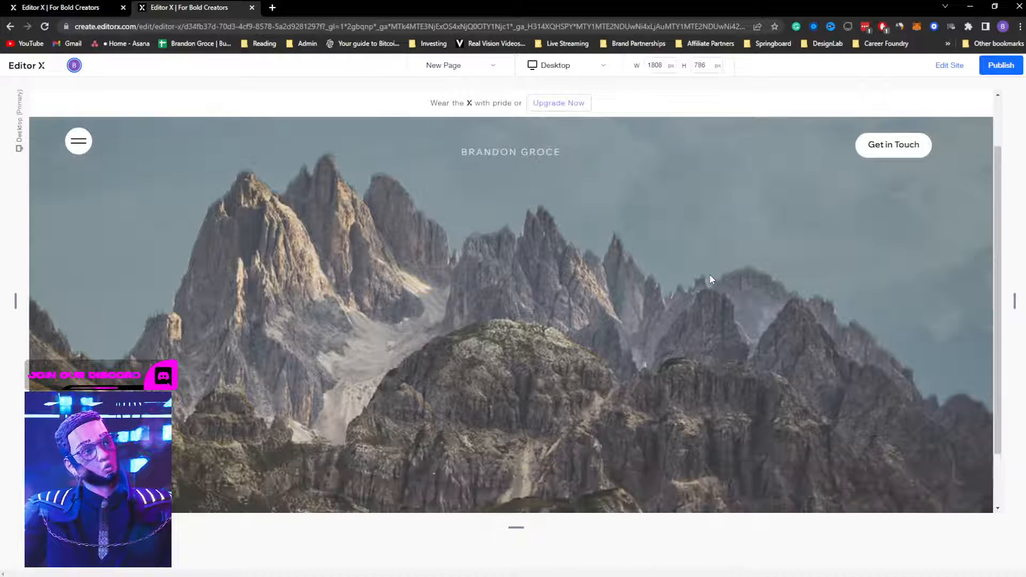
pyautogui.scroll(-2, 709, 279)
pyautogui.scroll(3, 709, 279)
pyautogui.scroll(-3, 709, 280)
pyautogui.scroll(3, 709, 279)
pyautogui.scroll(-3, 709, 280)
pyautogui.scroll(3, 710, 279)
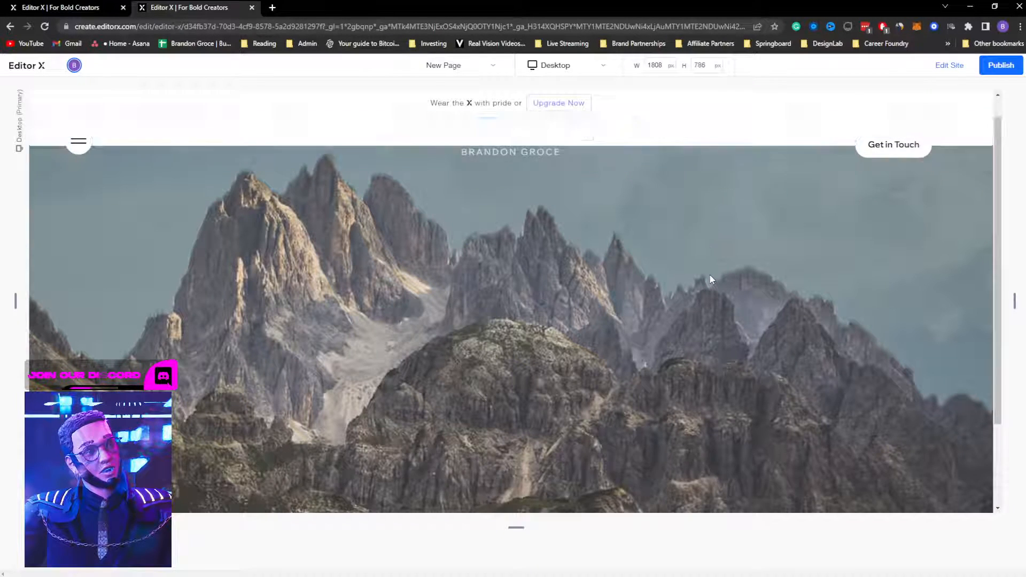
pyautogui.scroll(-3, 710, 280)
pyautogui.scroll(3, 709, 279)
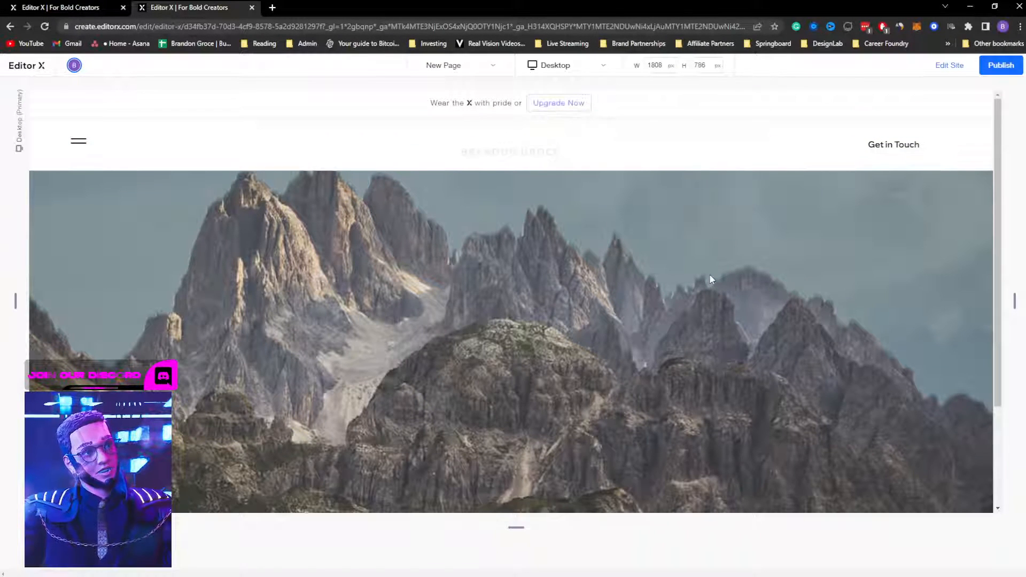
# Step: Back in the editor, drop a Title onto the mountain section and type the owner's name
pyautogui.click(950, 65)
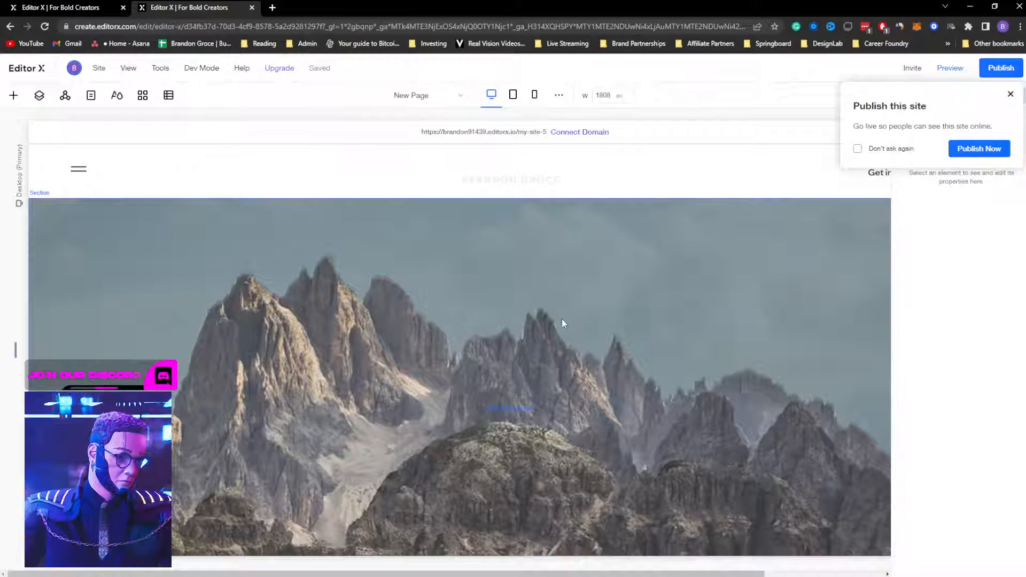
pyautogui.click(496, 413)
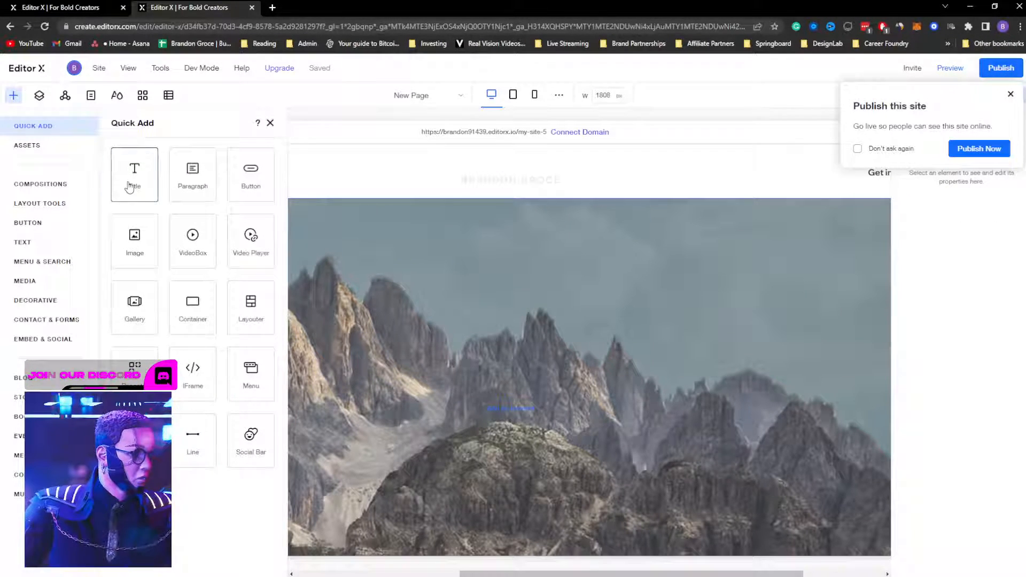
pyautogui.moveTo(133, 182); pyautogui.dragTo(388, 338)
pyautogui.doubleClick(388, 339)
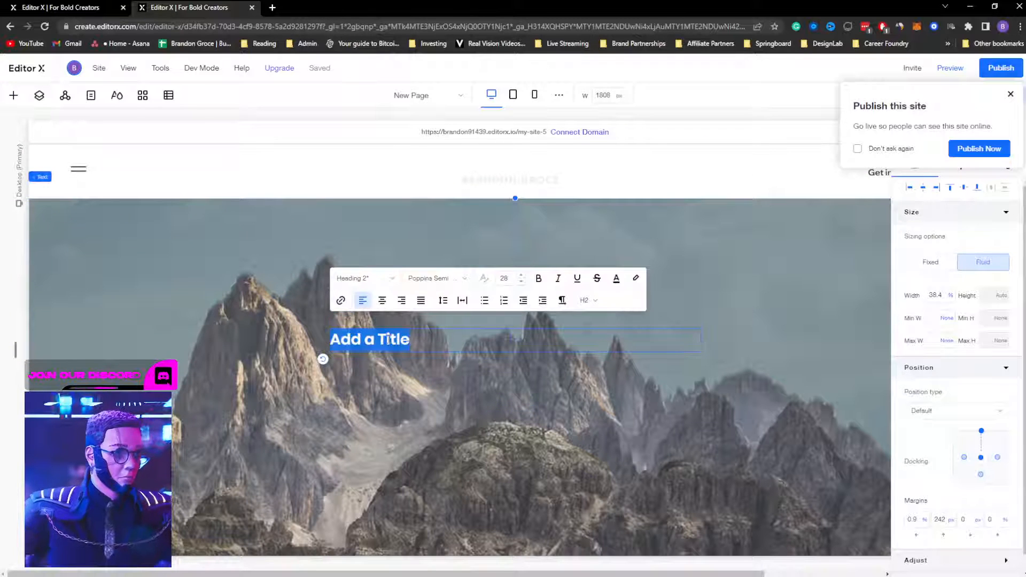
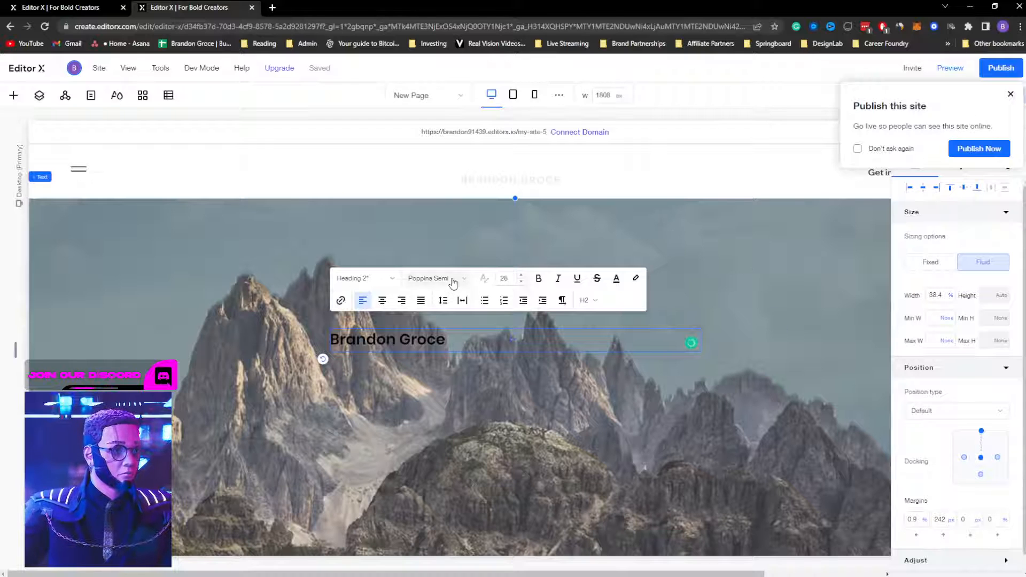
# Step: Set the whole heading in the Yellowtail font at size 200
pyautogui.click(453, 279)
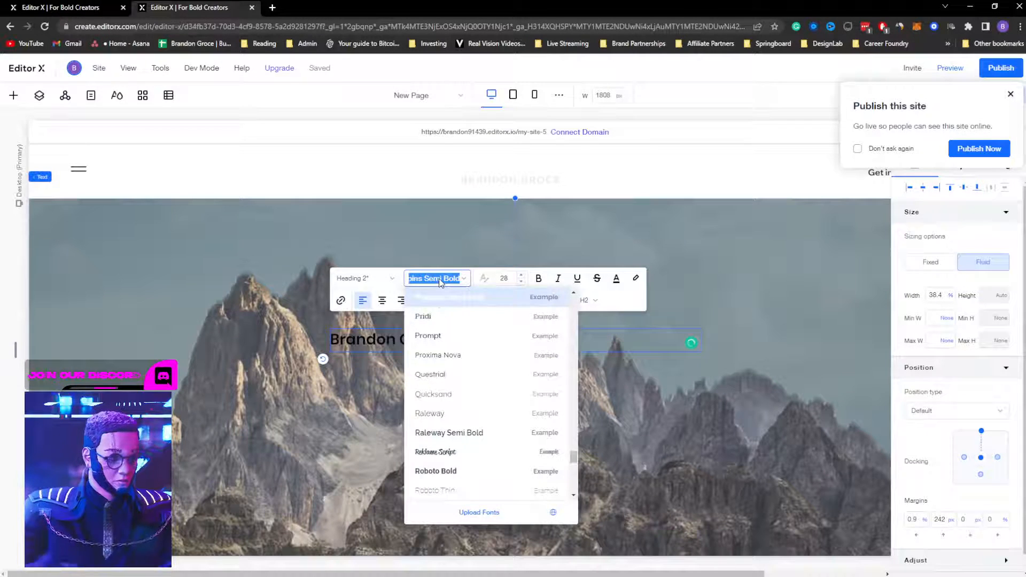
pyautogui.write('Yellowtail')
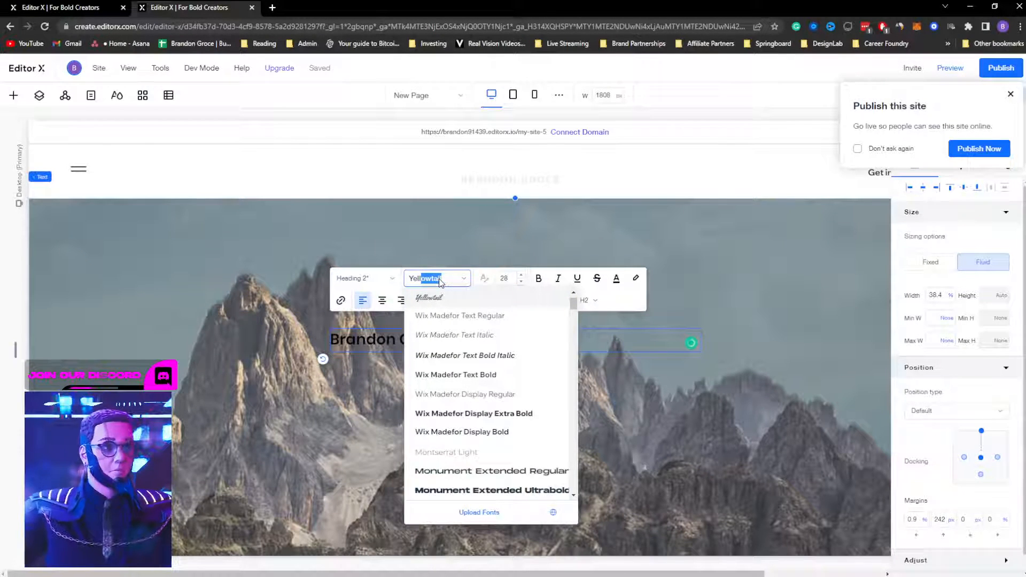
pyautogui.click(448, 300)
pyautogui.hotkey('ctrl', 'shift', 'Left')
pyautogui.hotkey('ctrl', 'shift', 'Left')
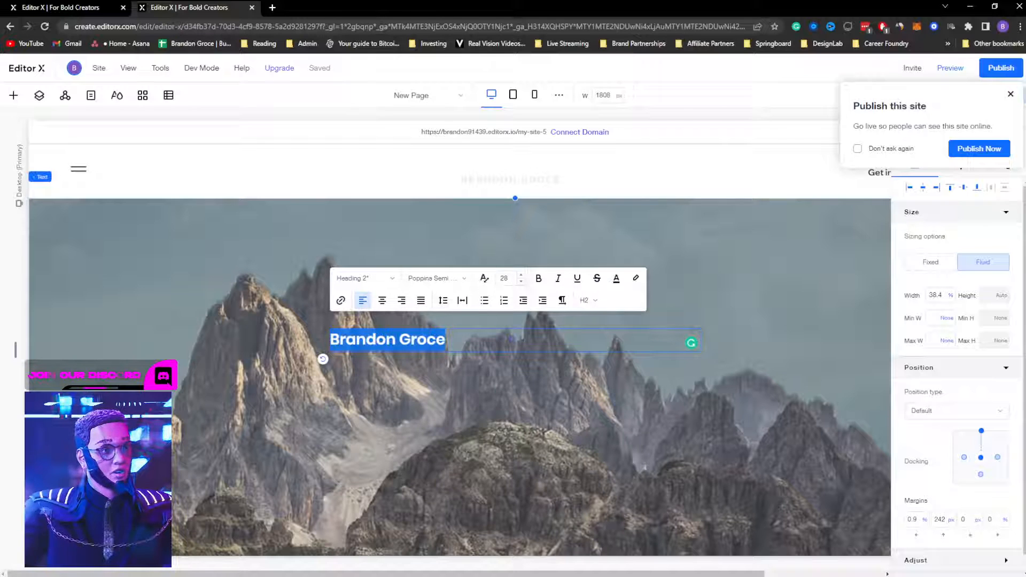
pyautogui.click(443, 279)
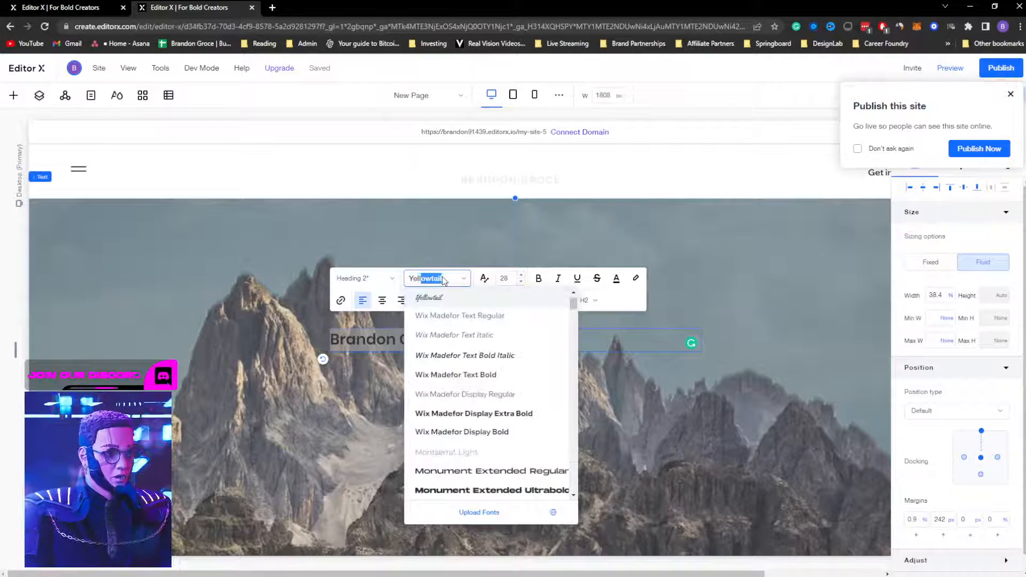
pyautogui.press('Return')
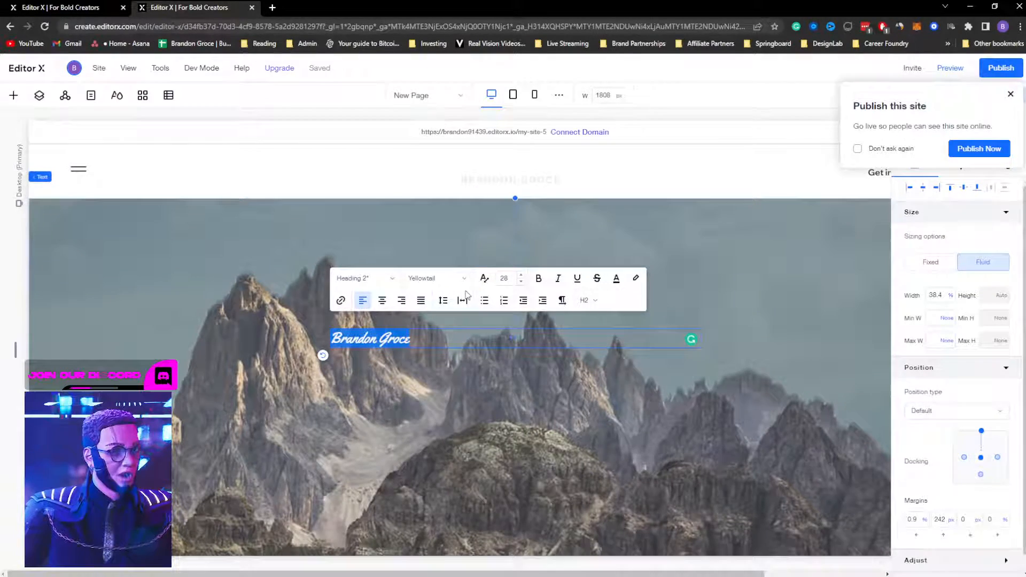
pyautogui.click(510, 278)
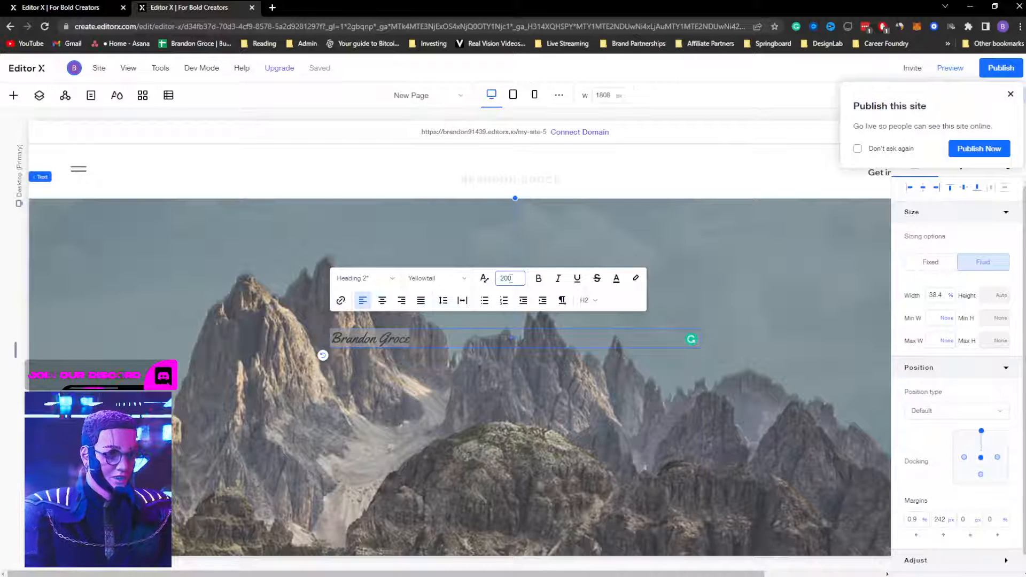
pyautogui.press('Return')
pyautogui.click(744, 271)
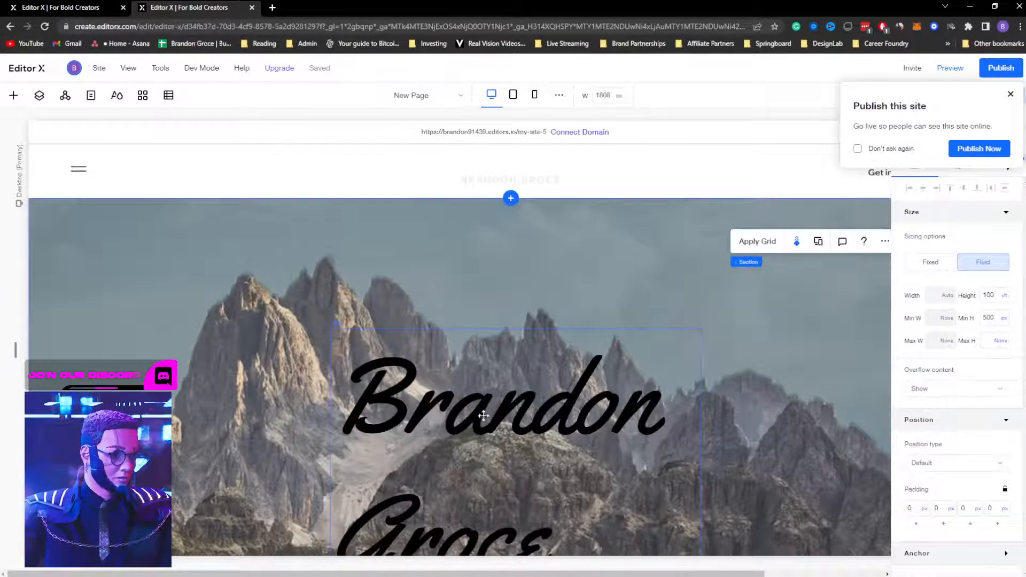
# Step: Move the name heading up and left and widen it so the name fits on one line
pyautogui.moveTo(484, 416); pyautogui.dragTo(332, 352)
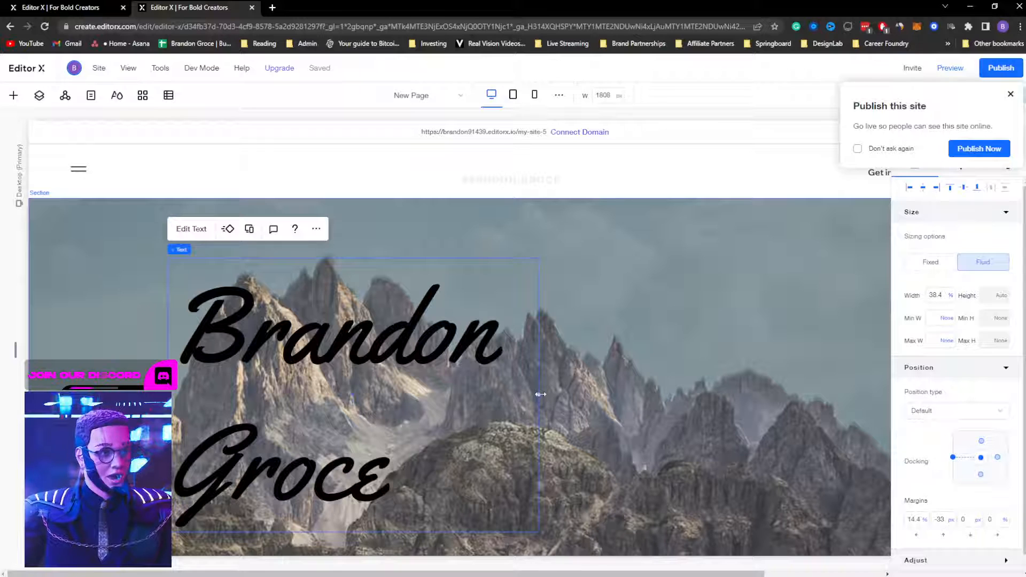
pyautogui.moveTo(540, 394); pyautogui.dragTo(790, 362)
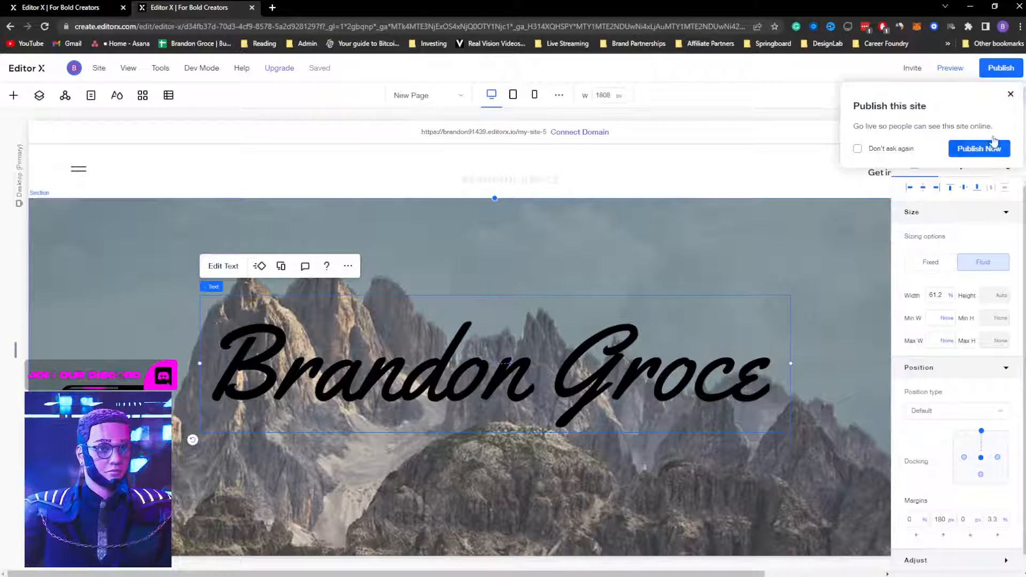
pyautogui.click(1012, 96)
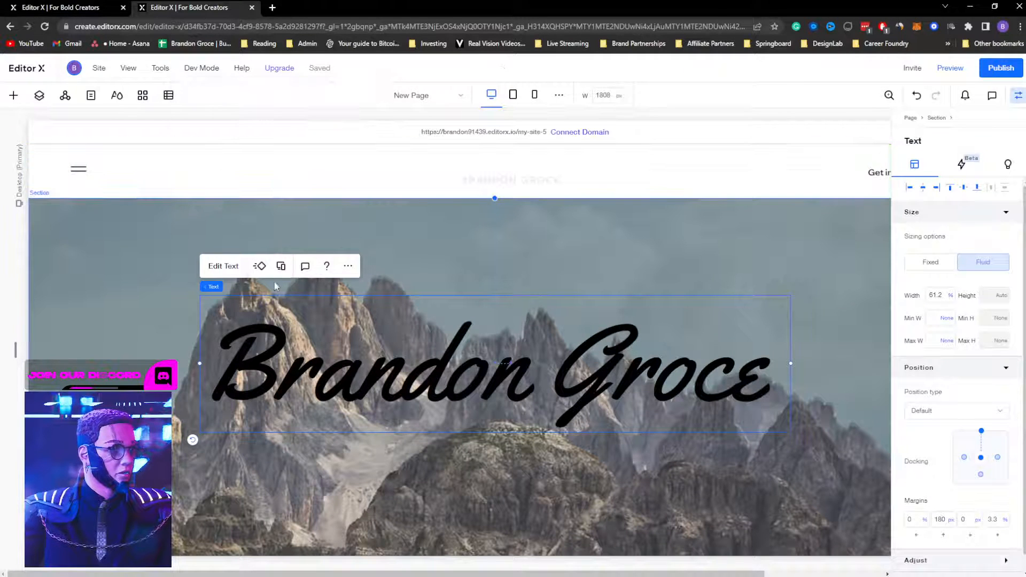
# Step: Make the script title's text white and centre it horizontally in the section
pyautogui.click(230, 267)
pyautogui.click(485, 244)
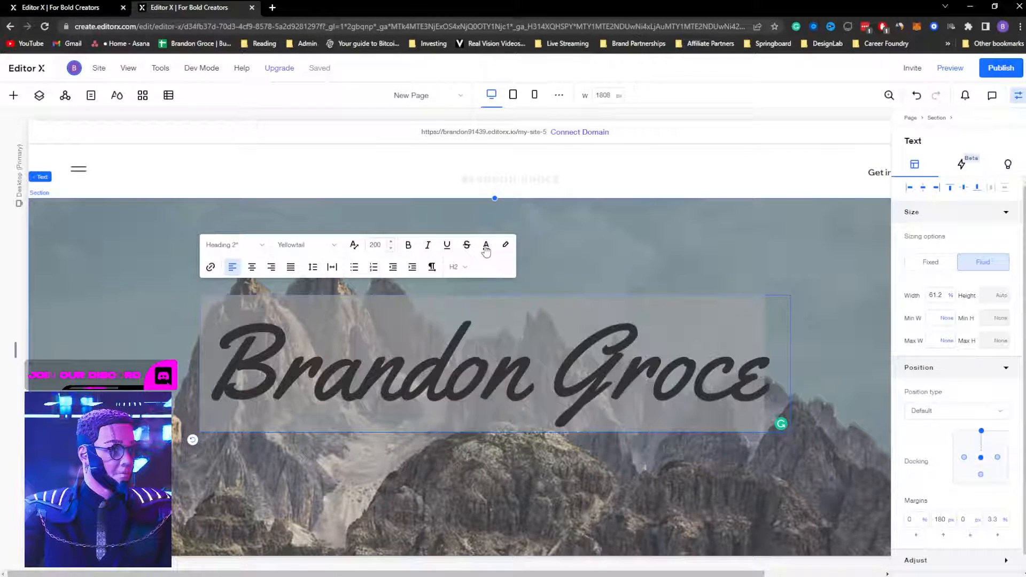
pyautogui.click(346, 490)
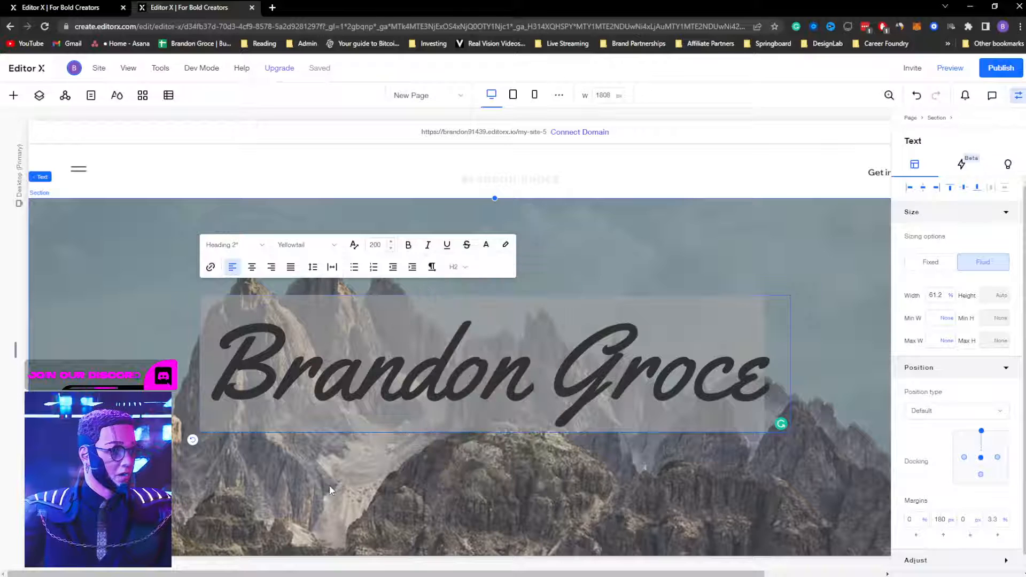
pyautogui.click(332, 492)
pyautogui.click(480, 383)
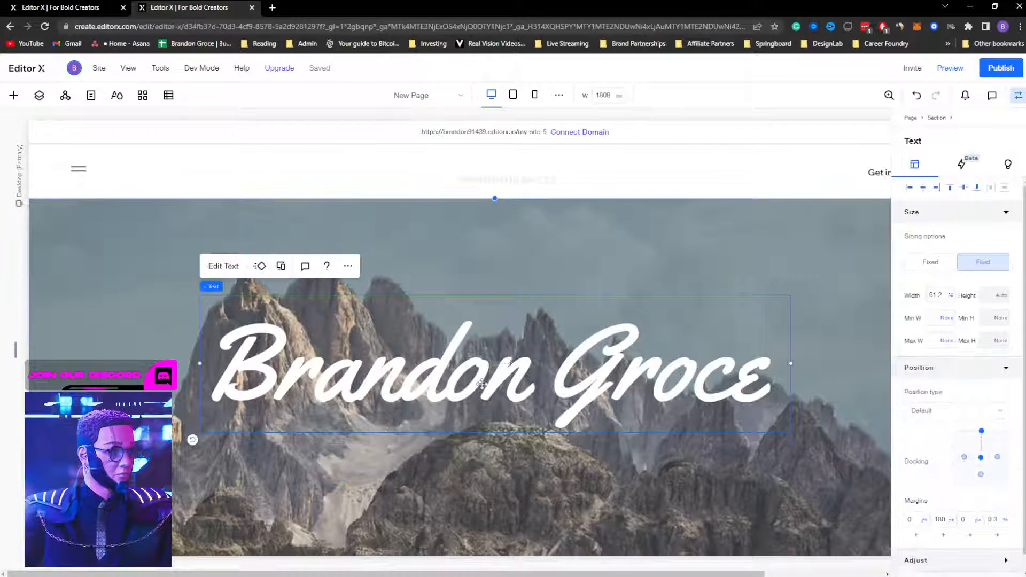
pyautogui.click(925, 188)
pyautogui.scroll(-2, 543, 328)
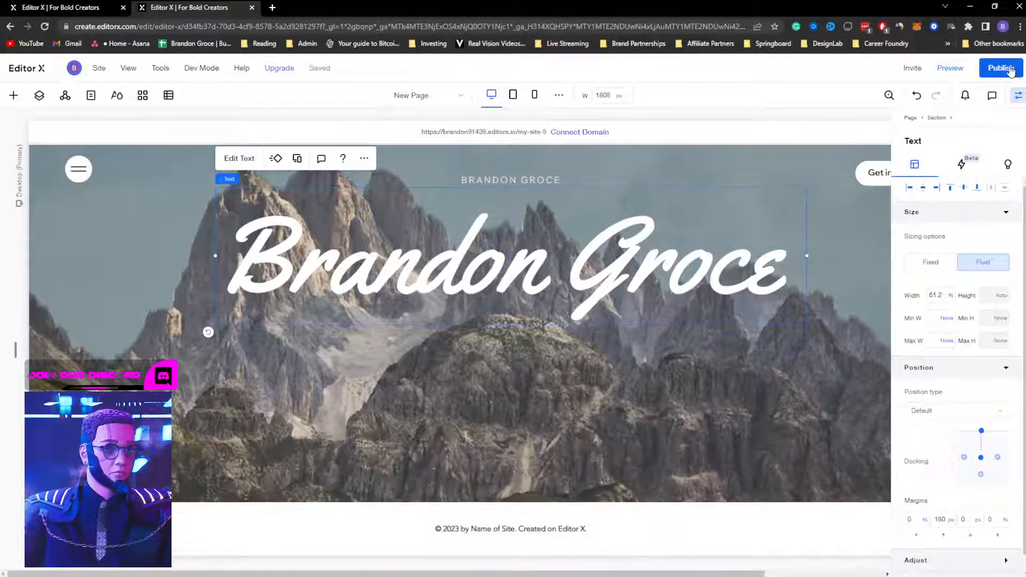
# Step: Preview the page and scroll to check the white title and header over the mountains
pyautogui.click(962, 68)
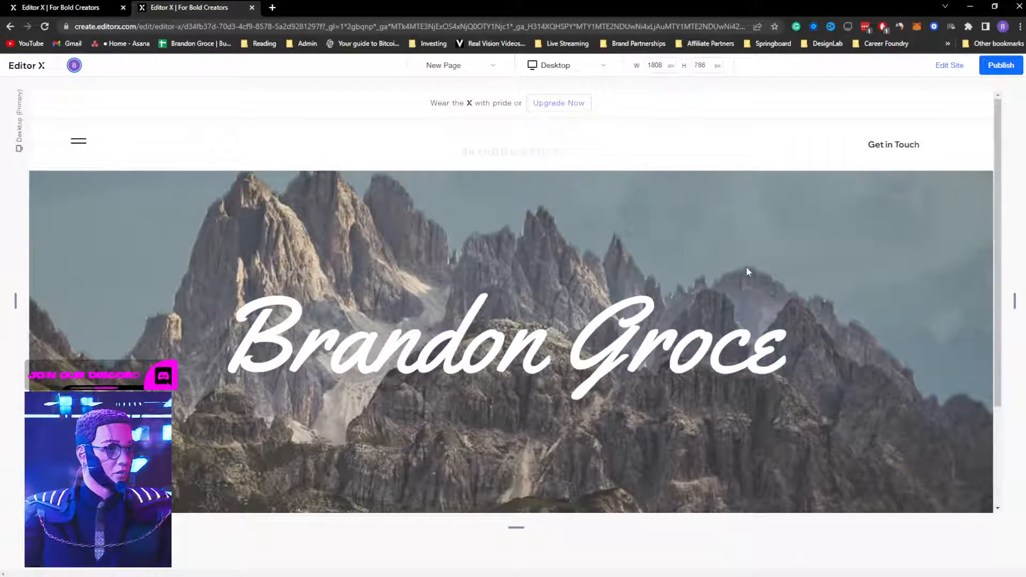
pyautogui.scroll(-1, 746, 269)
pyautogui.scroll(1, 746, 270)
pyautogui.scroll(-1, 746, 269)
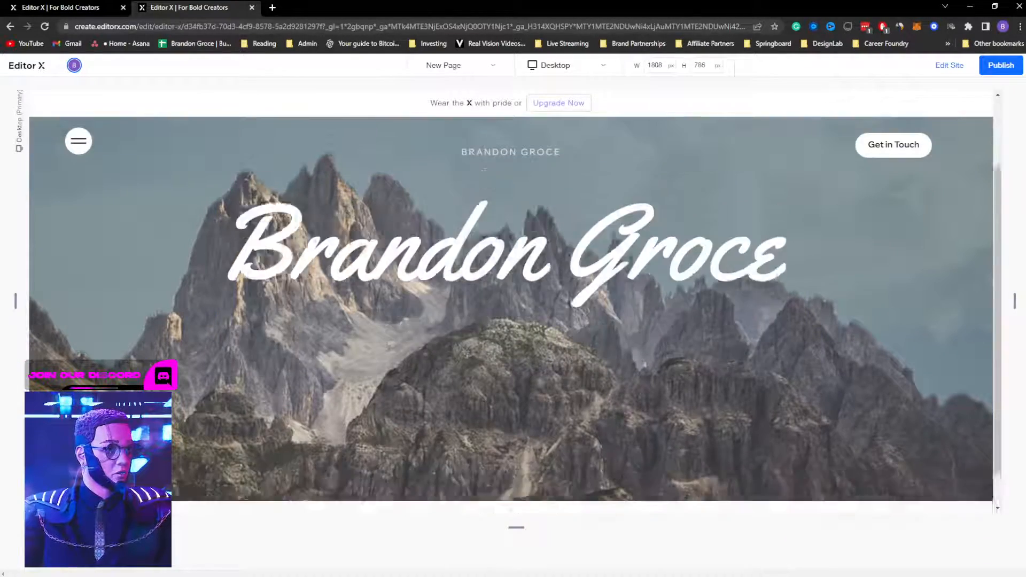
pyautogui.scroll(1, 511, 309)
pyautogui.scroll(-1, 511, 309)
pyautogui.scroll(1, 511, 309)
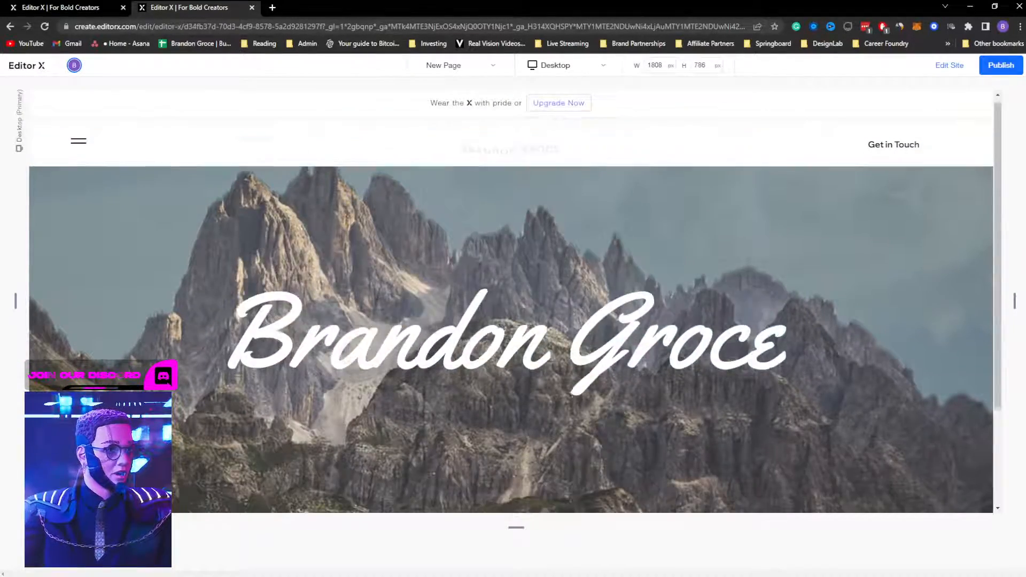
pyautogui.scroll(-1, 761, 223)
pyautogui.scroll(1, 761, 223)
pyautogui.scroll(-1, 761, 223)
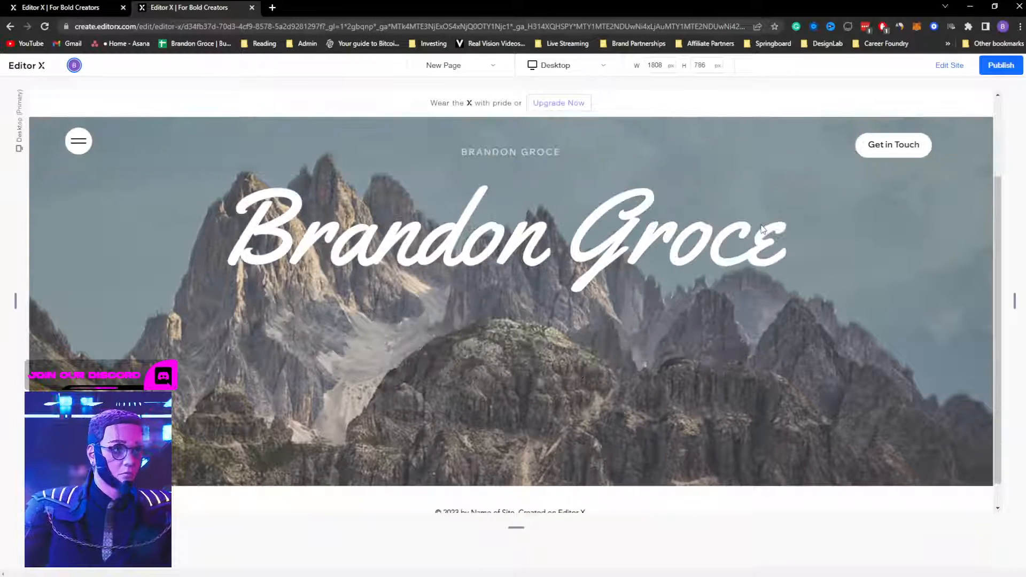
pyautogui.scroll(1, 763, 229)
# Step: Tick Overlap next section in the header's layout settings and preview the result
pyautogui.click(949, 65)
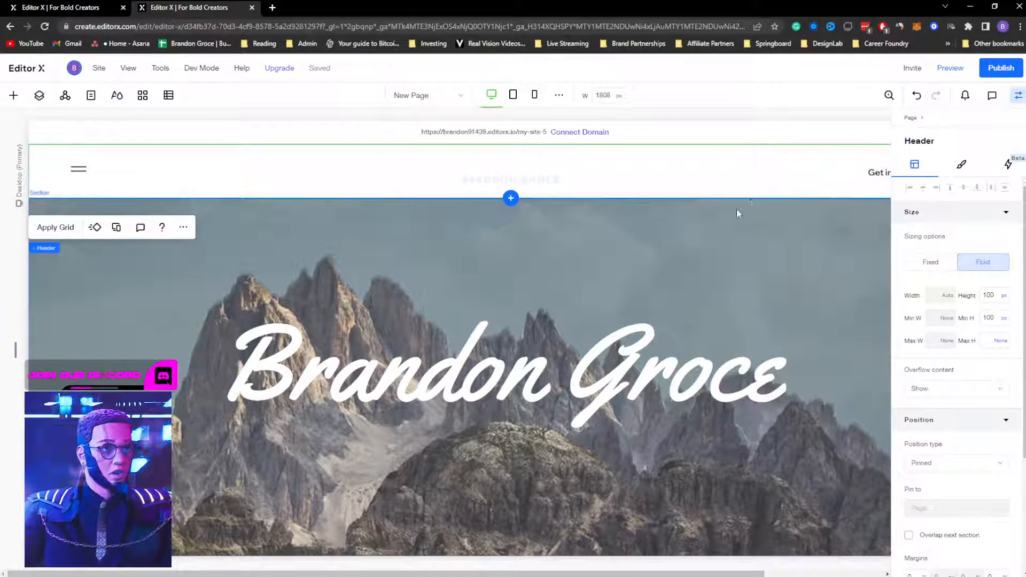
pyautogui.click(965, 167)
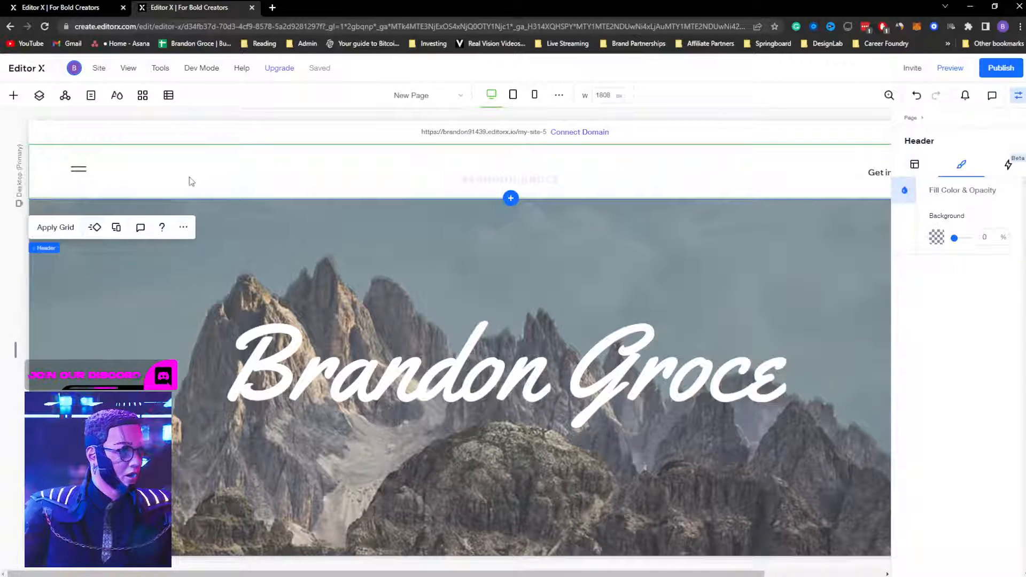
pyautogui.click(249, 210)
pyautogui.click(218, 172)
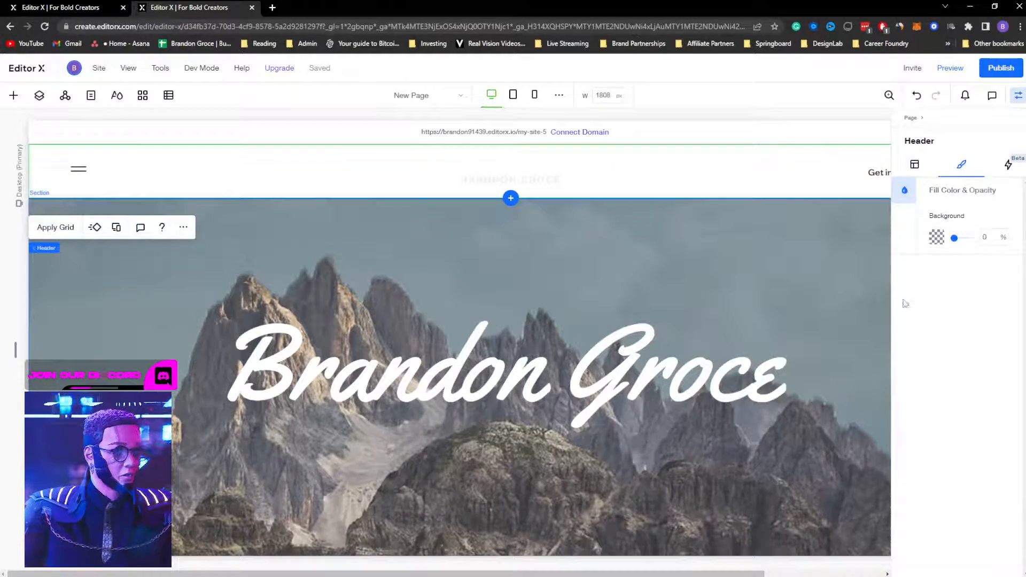
pyautogui.click(914, 164)
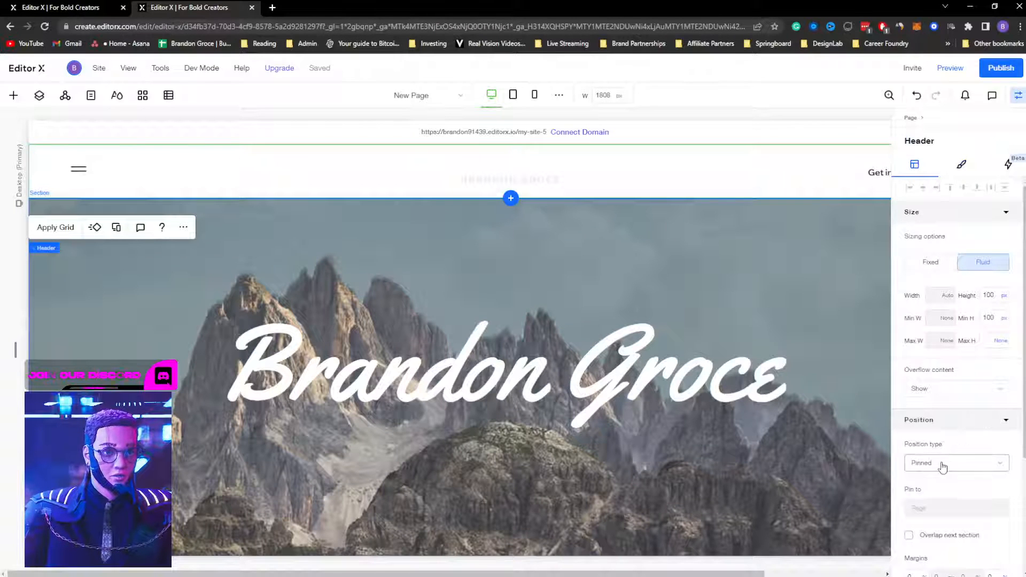
pyautogui.click(909, 535)
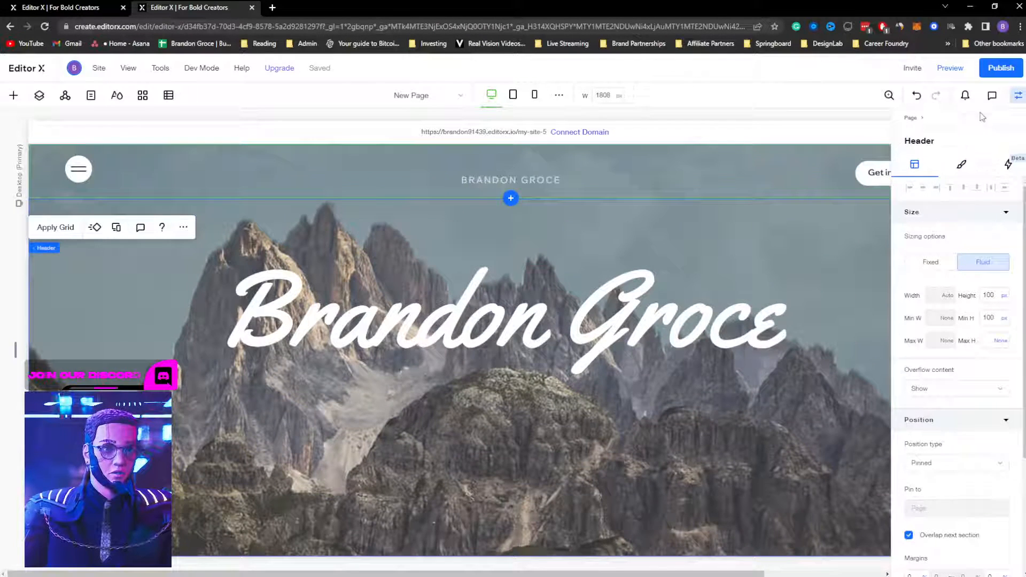
pyautogui.click(950, 68)
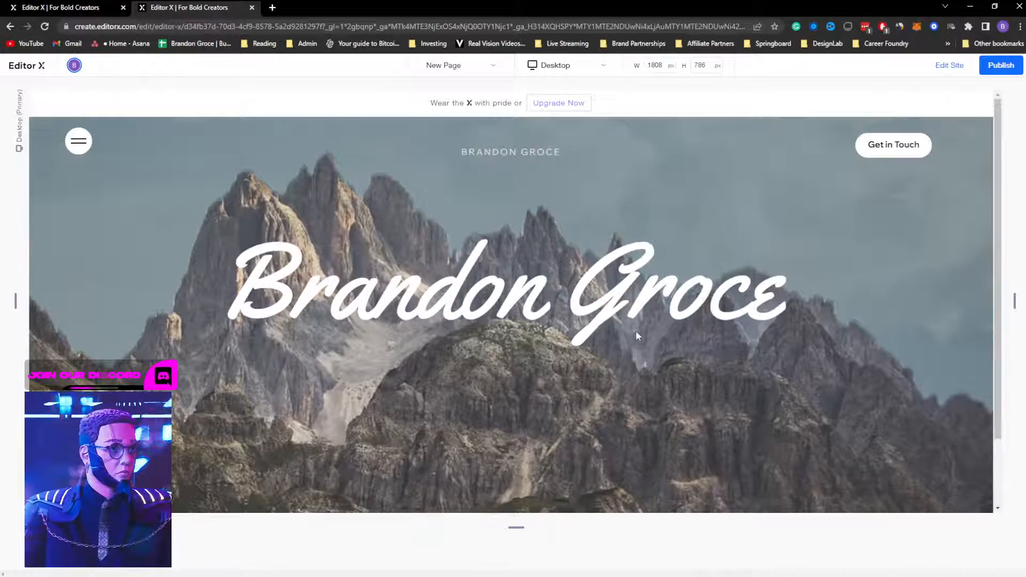
# Step: Scroll through the preview to check the parallax title under the overlapping header
pyautogui.scroll(-2, 636, 332)
pyautogui.scroll(2, 636, 332)
pyautogui.scroll(-2, 636, 332)
pyautogui.scroll(2, 636, 331)
pyautogui.scroll(-2, 636, 327)
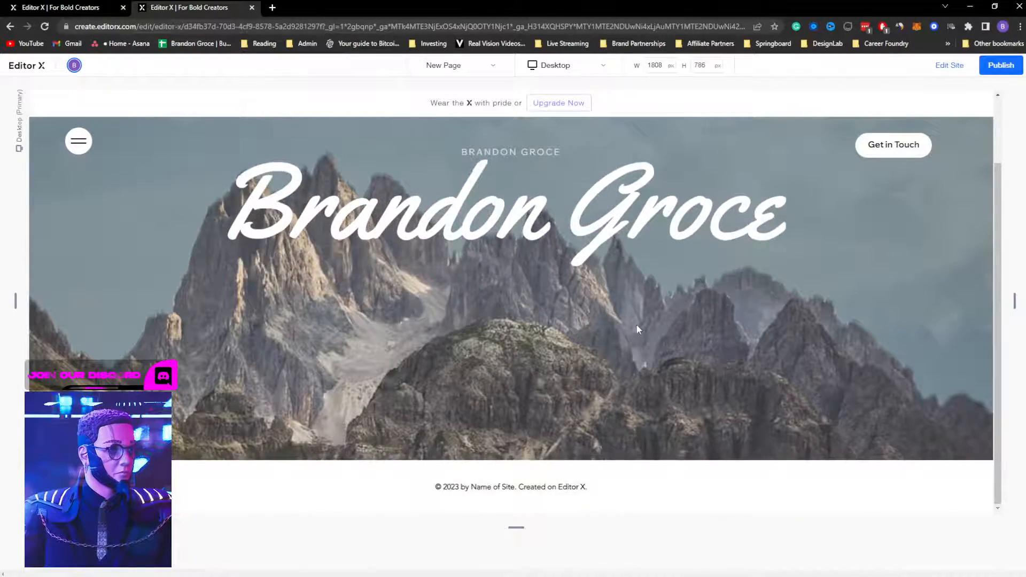
pyautogui.scroll(2, 637, 325)
pyautogui.scroll(-2, 636, 324)
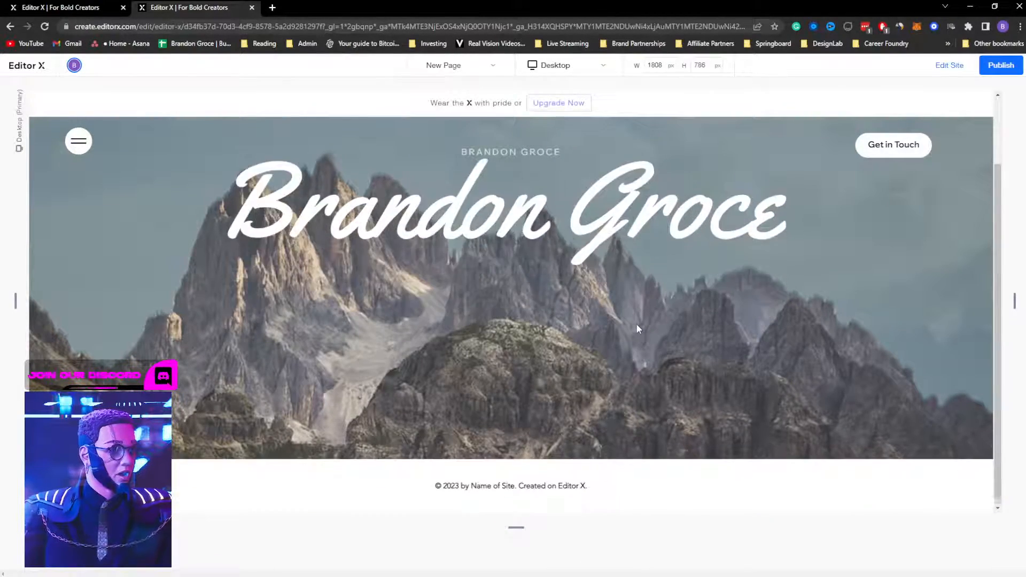
pyautogui.scroll(2, 636, 324)
pyautogui.scroll(-2, 636, 325)
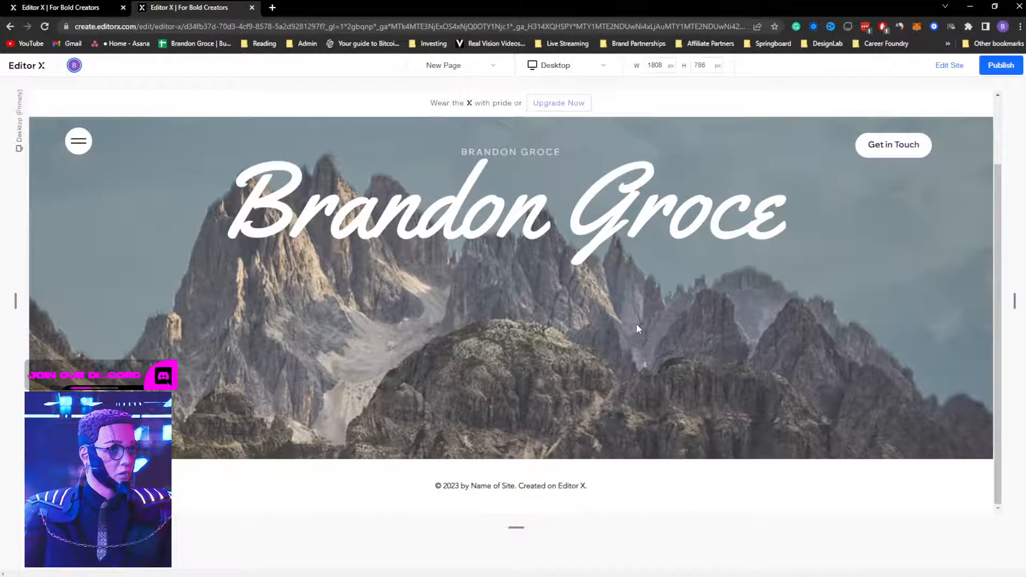
pyautogui.scroll(2, 635, 322)
pyautogui.scroll(-2, 636, 323)
pyautogui.scroll(2, 636, 322)
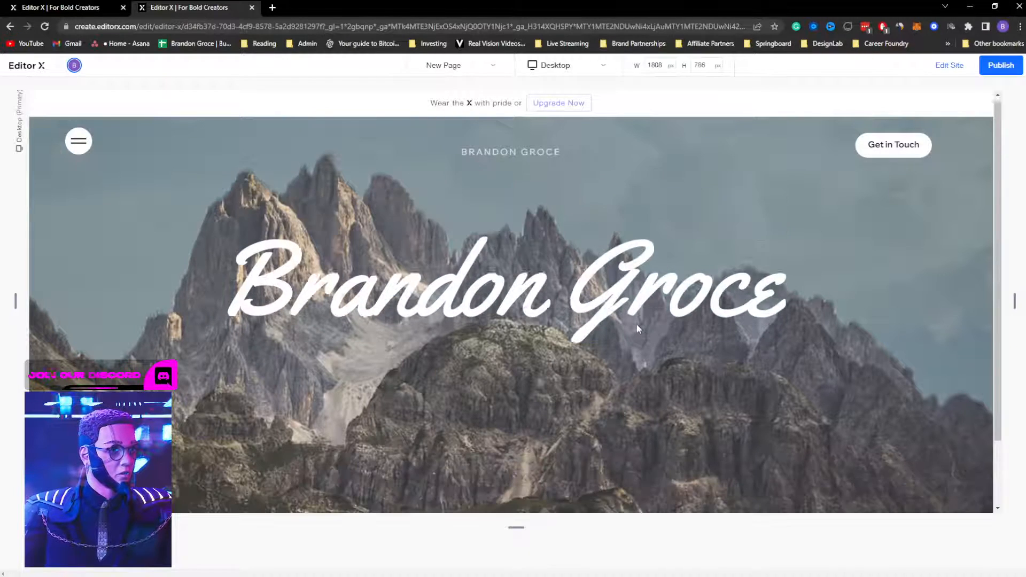
# Step: Return to the editor and dismiss the Publish this site popup
pyautogui.click(948, 67)
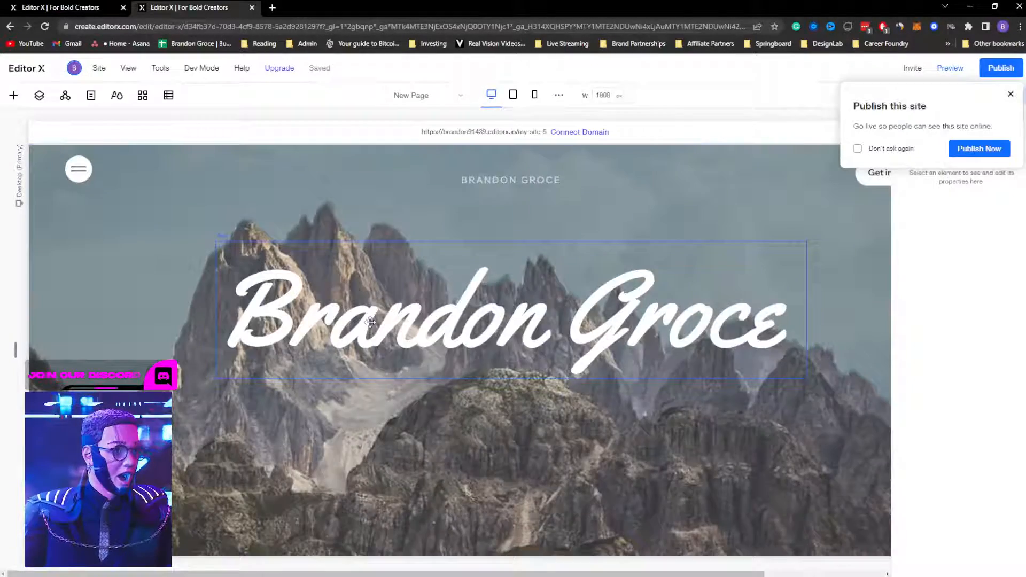
pyautogui.click(1010, 94)
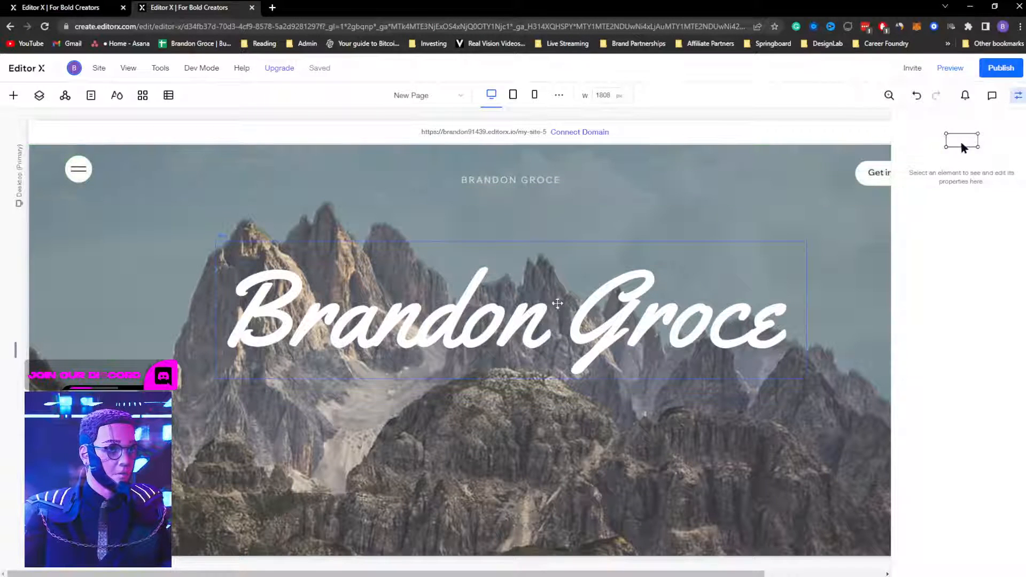
pyautogui.scroll(-1, 565, 294)
pyautogui.scroll(1, 565, 294)
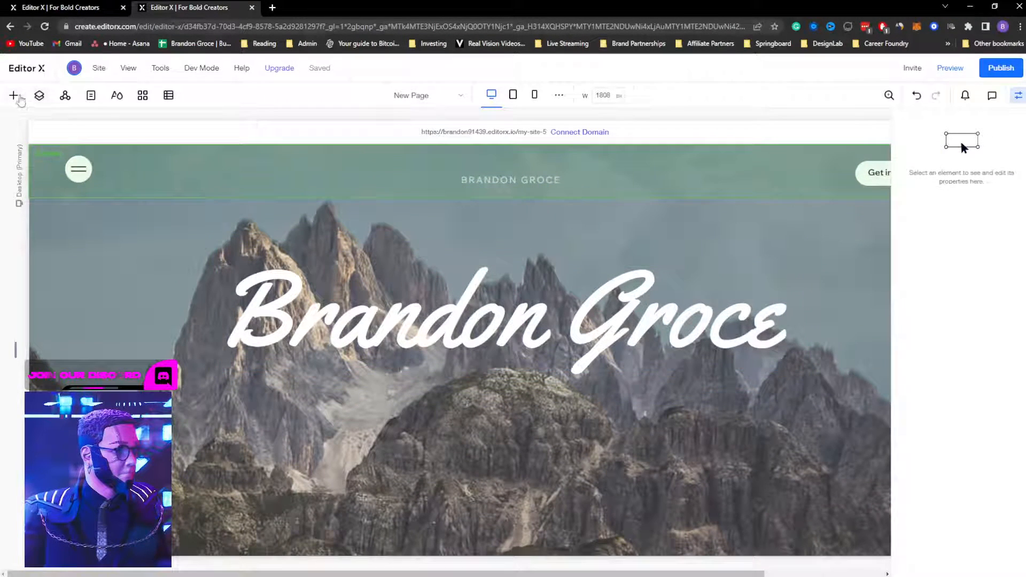
# Step: Add a new image to the hero section through Quick Add
pyautogui.rightClick(289, 420)
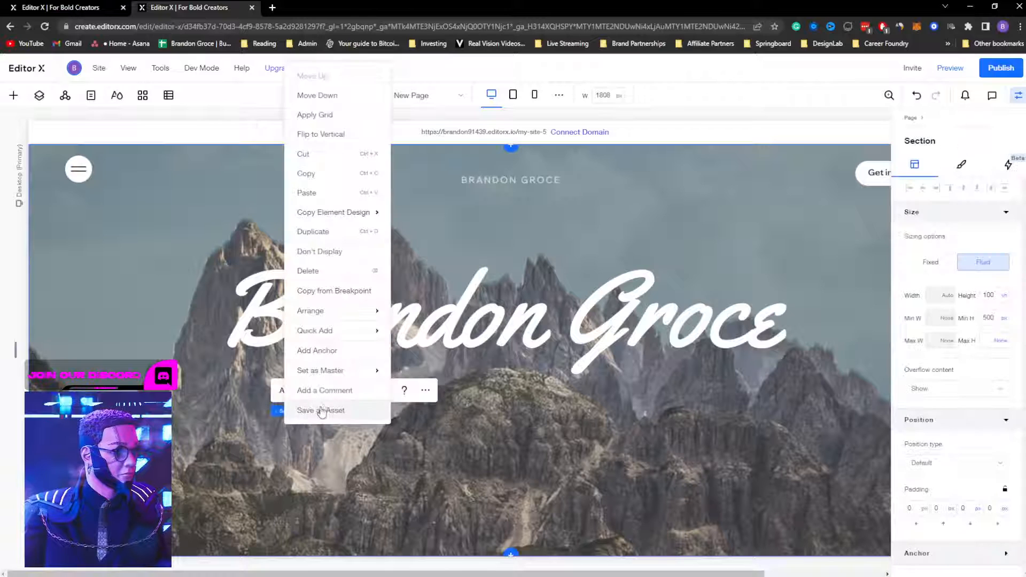
pyautogui.moveTo(326, 332)
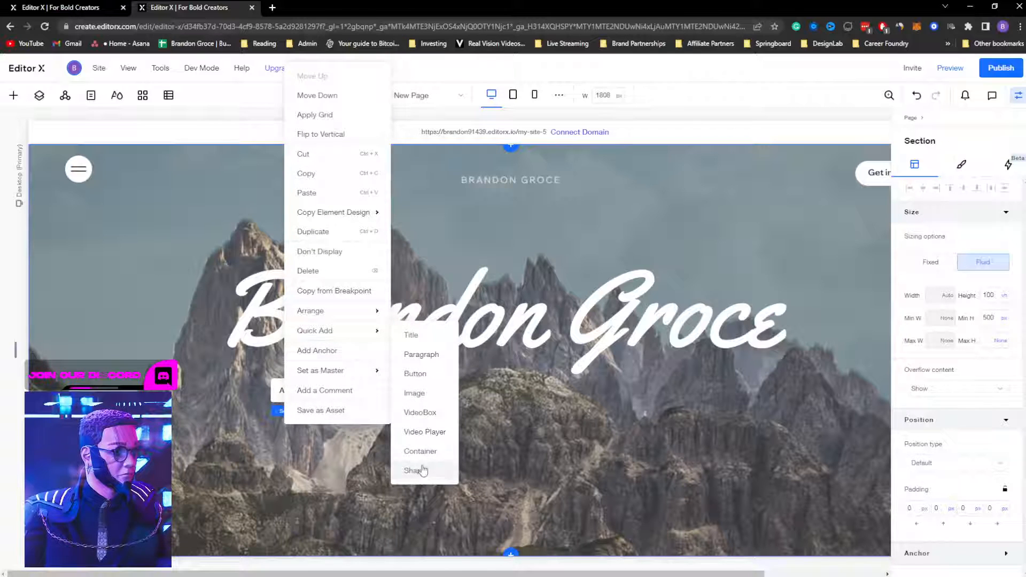
pyautogui.click(425, 396)
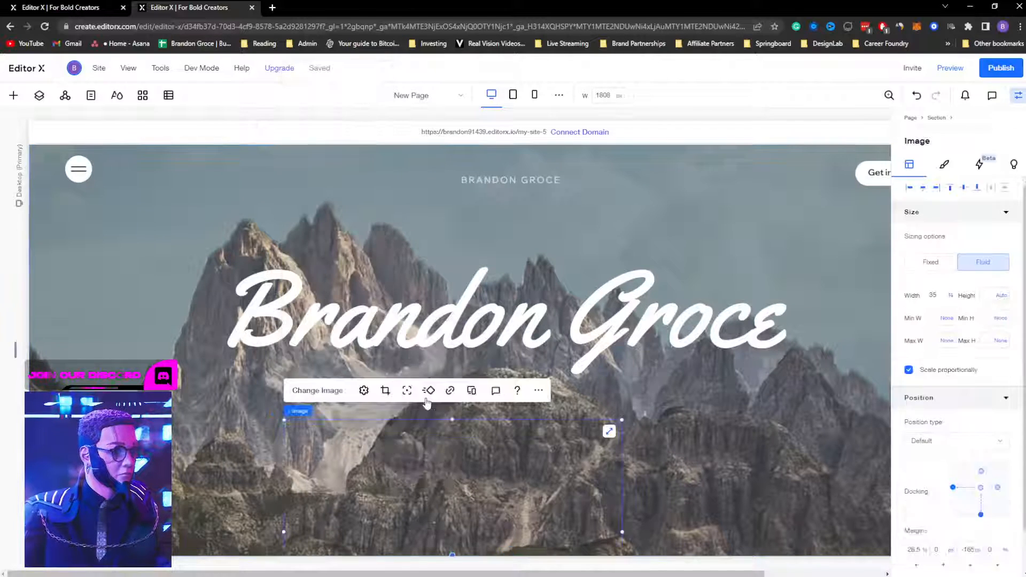
pyautogui.moveTo(479, 401); pyautogui.dragTo(472, 331)
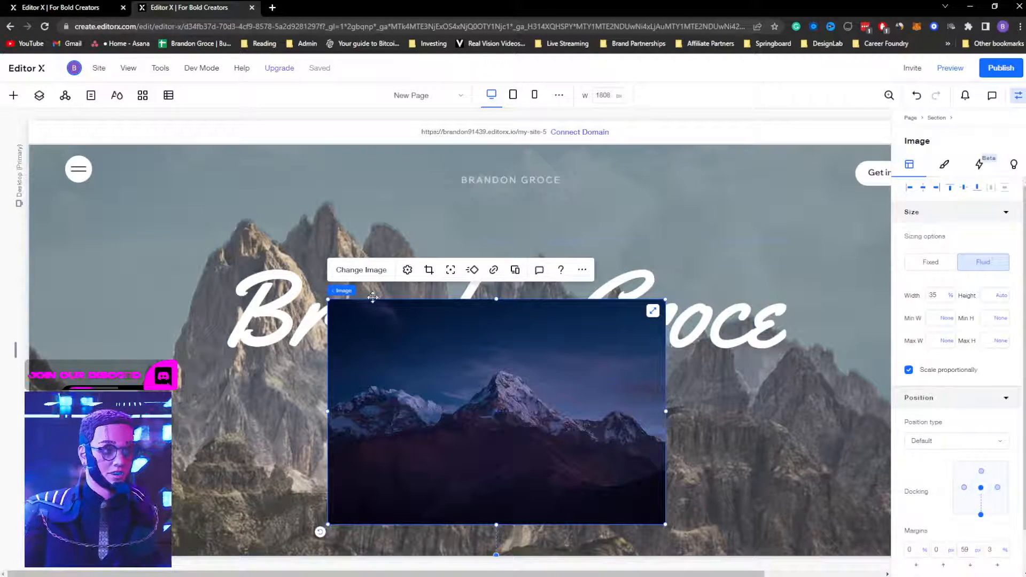
# Step: Swap the new image for front.png and drag it to the hero's bottom centre
pyautogui.click(363, 271)
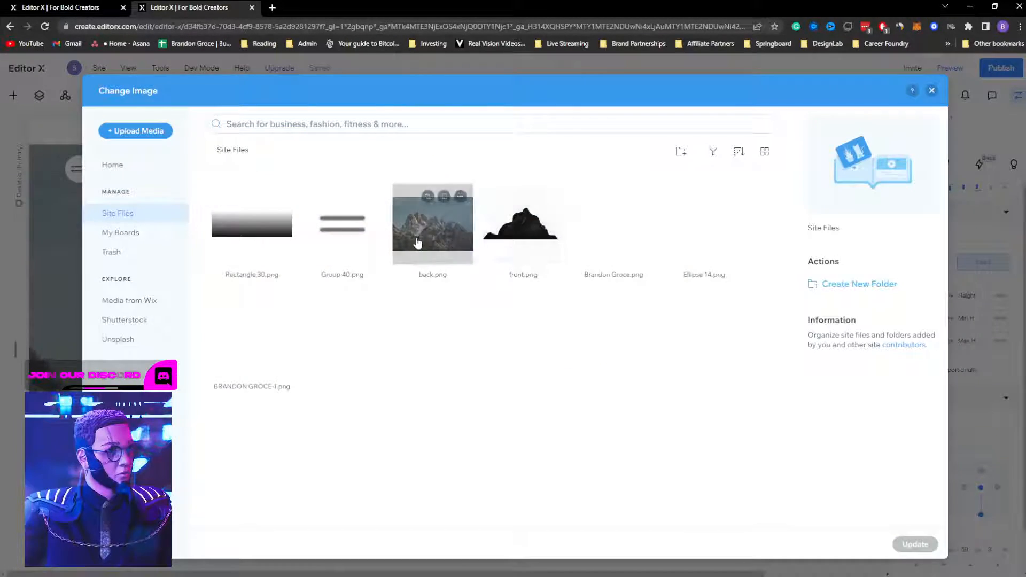
pyautogui.click(523, 223)
pyautogui.click(914, 544)
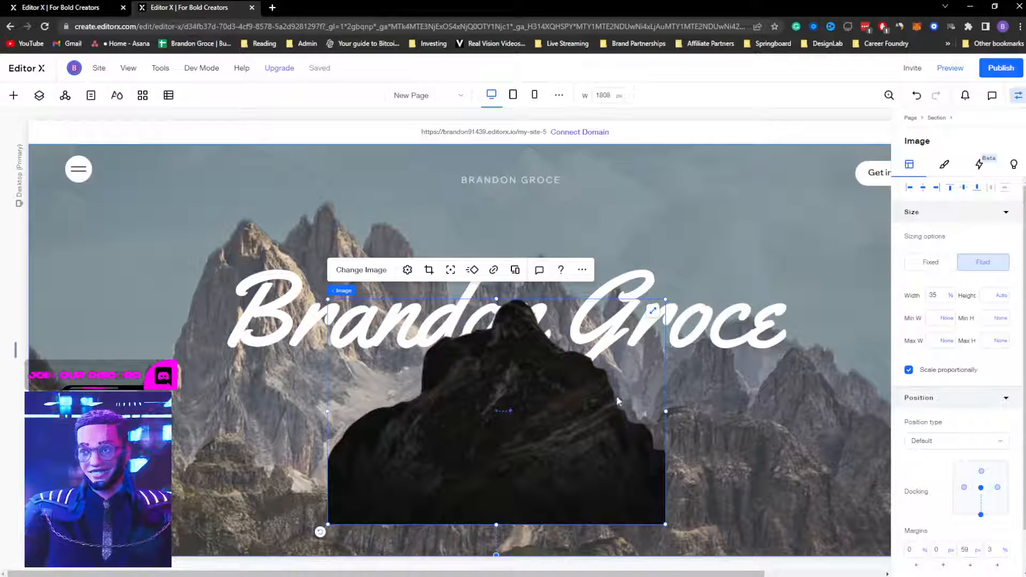
pyautogui.moveTo(559, 400); pyautogui.dragTo(566, 423)
pyautogui.scroll(-1, 573, 406)
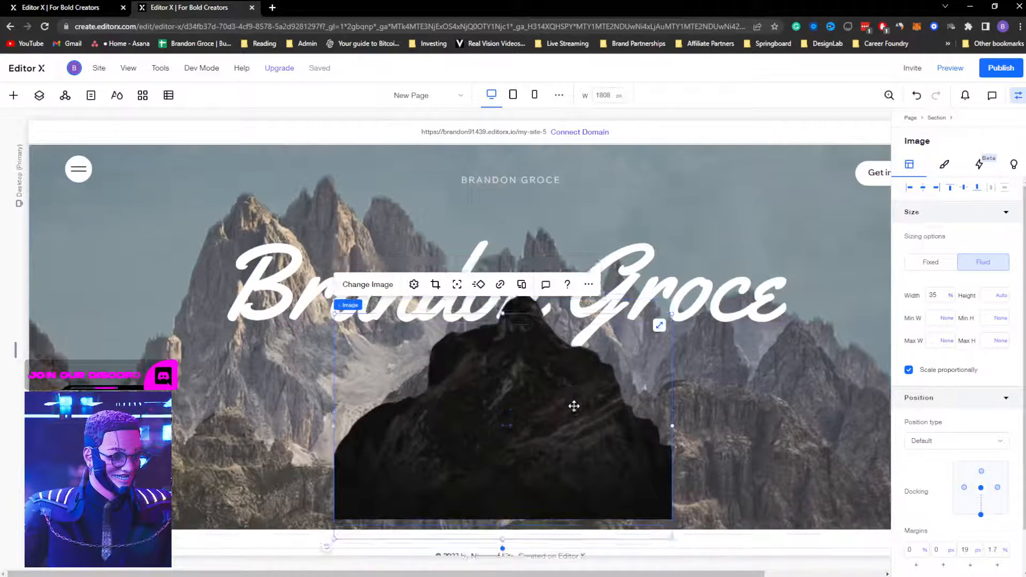
pyautogui.moveTo(554, 376)
pyautogui.mouseDown()
pyautogui.moveTo(546, 385)
pyautogui.moveTo(569, 375)
pyautogui.mouseUp()
pyautogui.click(950, 67)
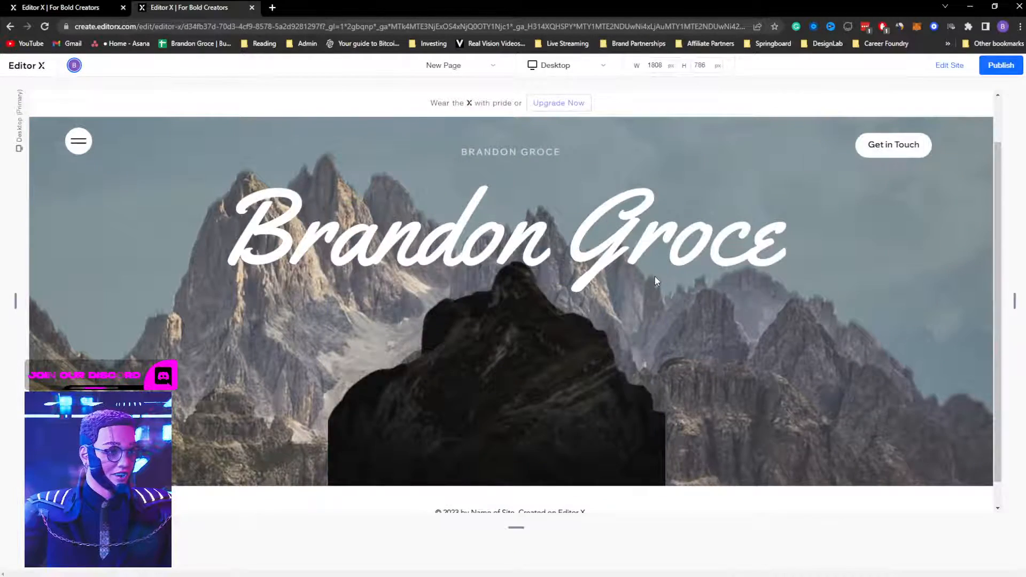
pyautogui.scroll(-2, 660, 275)
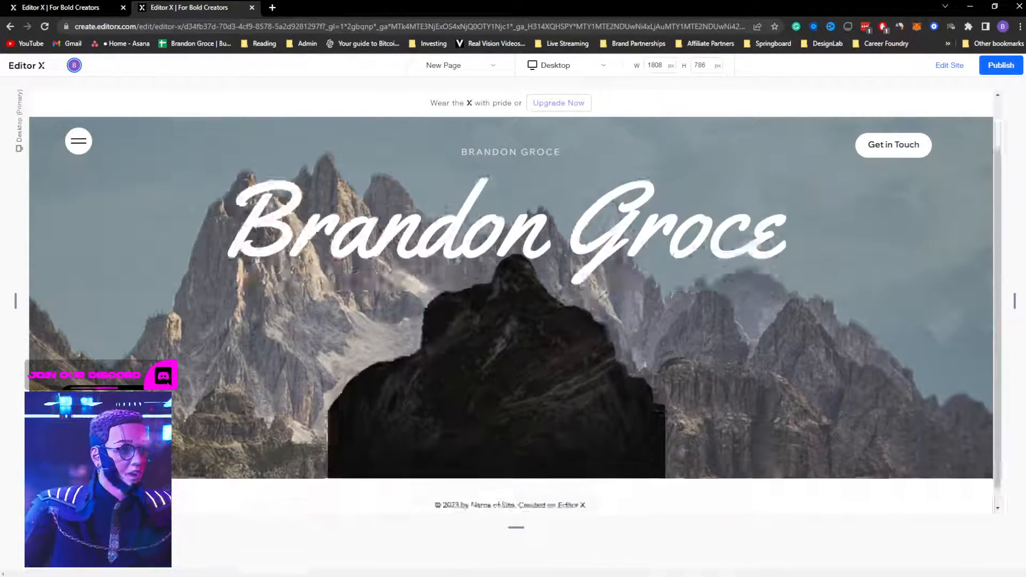
pyautogui.scroll(2, 657, 300)
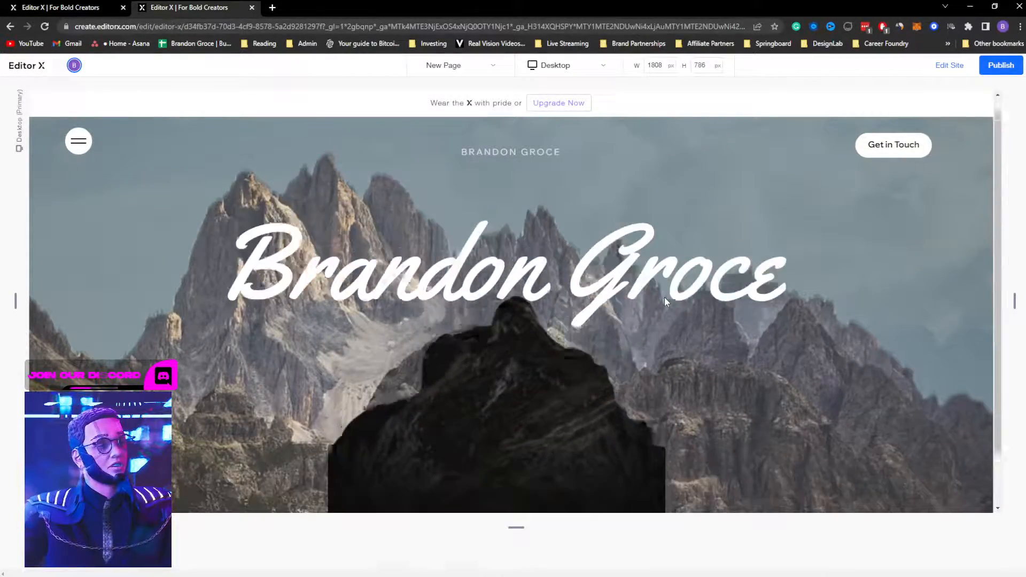
pyautogui.moveTo(219, 283); pyautogui.dragTo(774, 282)
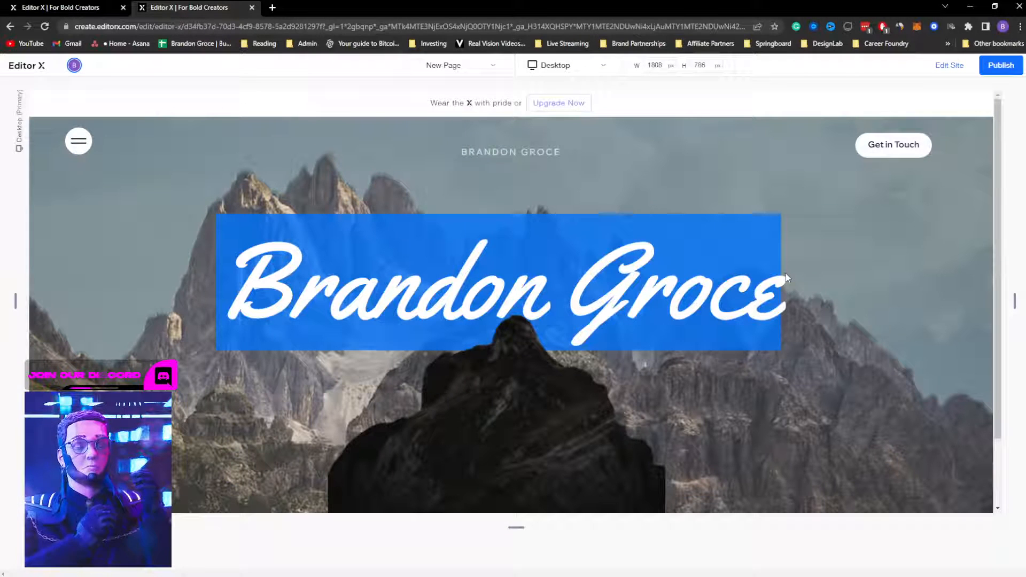
pyautogui.click(946, 66)
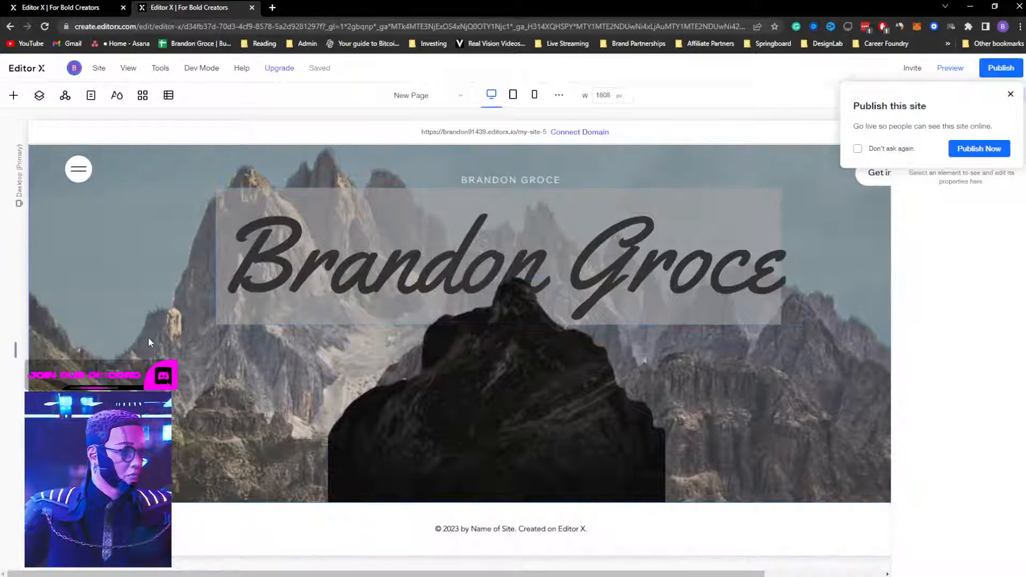
# Step: Apply a 1x2 grid, one column and two rows, to the hero section
pyautogui.click(149, 342)
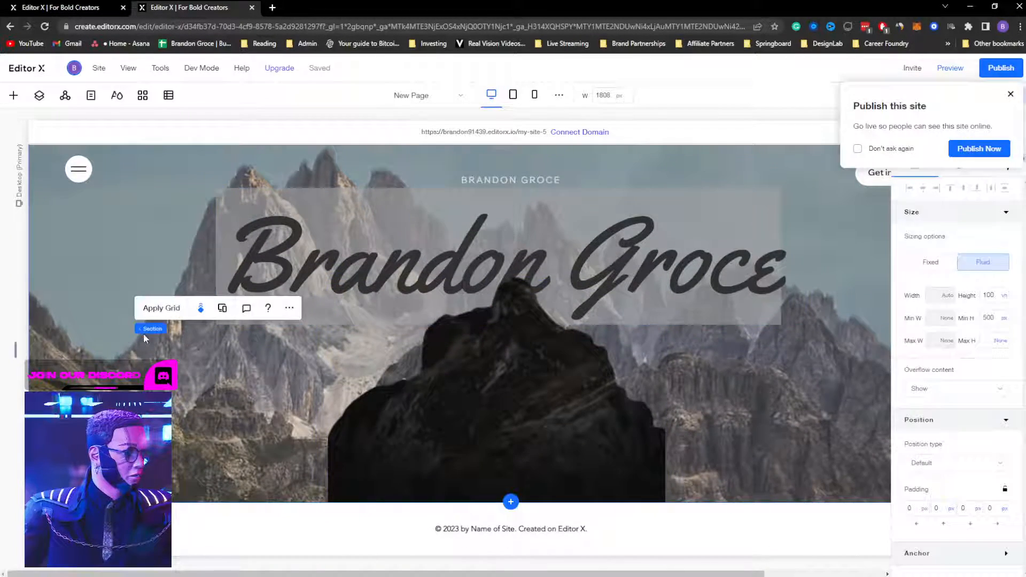
pyautogui.click(161, 309)
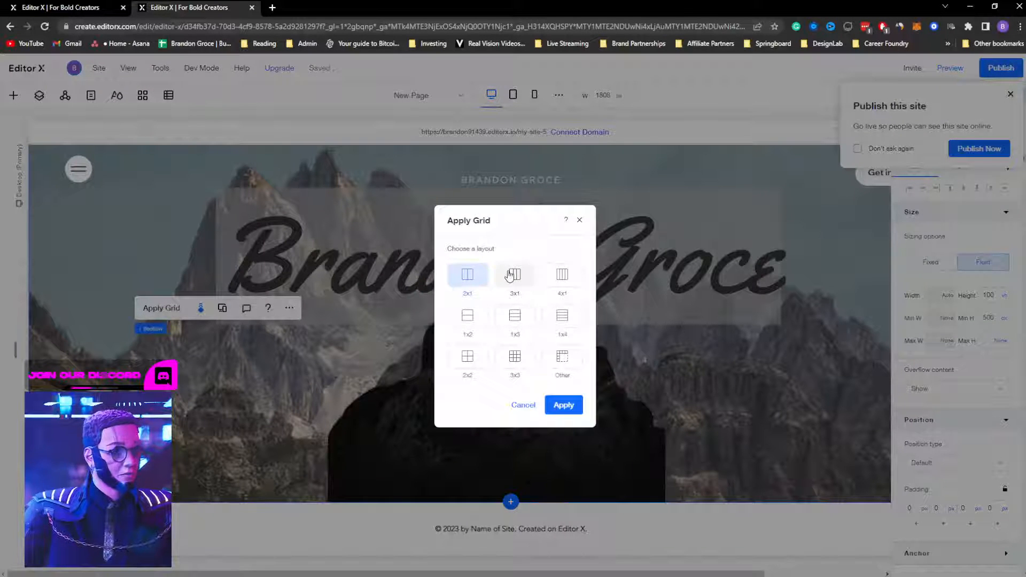
pyautogui.click(467, 317)
pyautogui.click(564, 405)
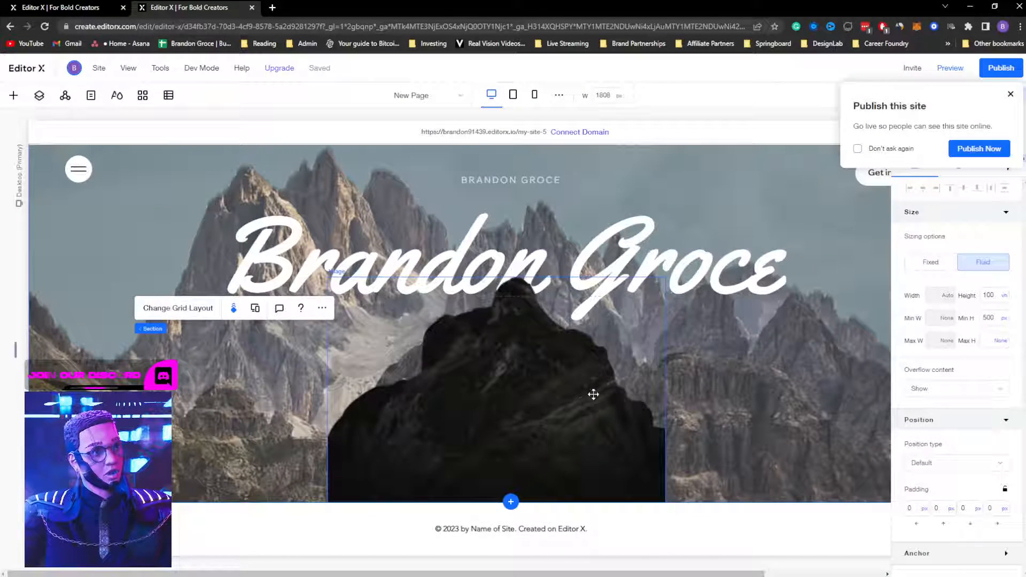
# Step: Lower the grid's row divider to about 58.2%
pyautogui.click(84, 297)
pyautogui.click(110, 298)
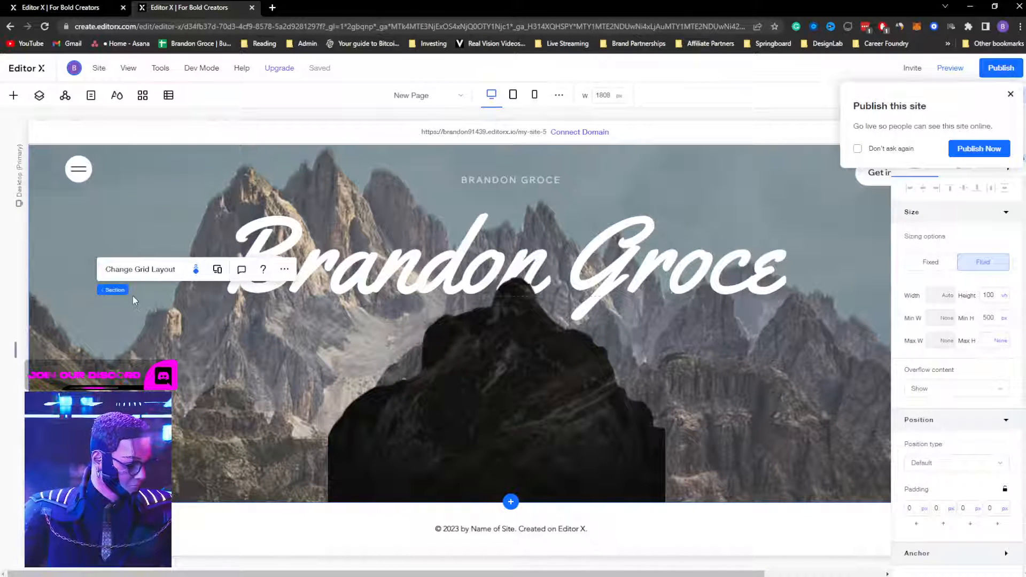
pyautogui.moveTo(133, 297); pyautogui.dragTo(128, 327)
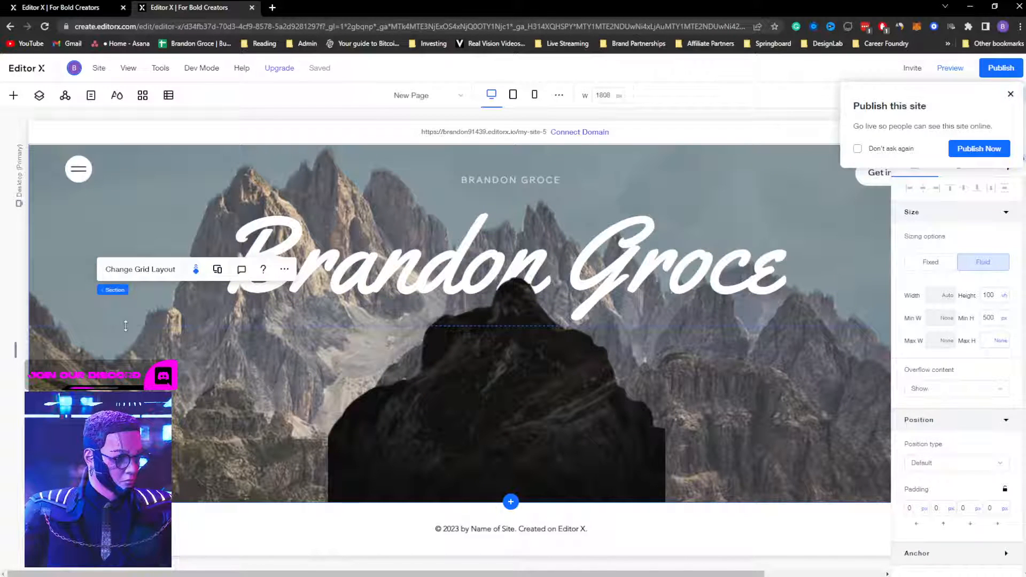
# Step: Set the mountain cutout's position type to Sticky and check the effect in preview
pyautogui.click(476, 368)
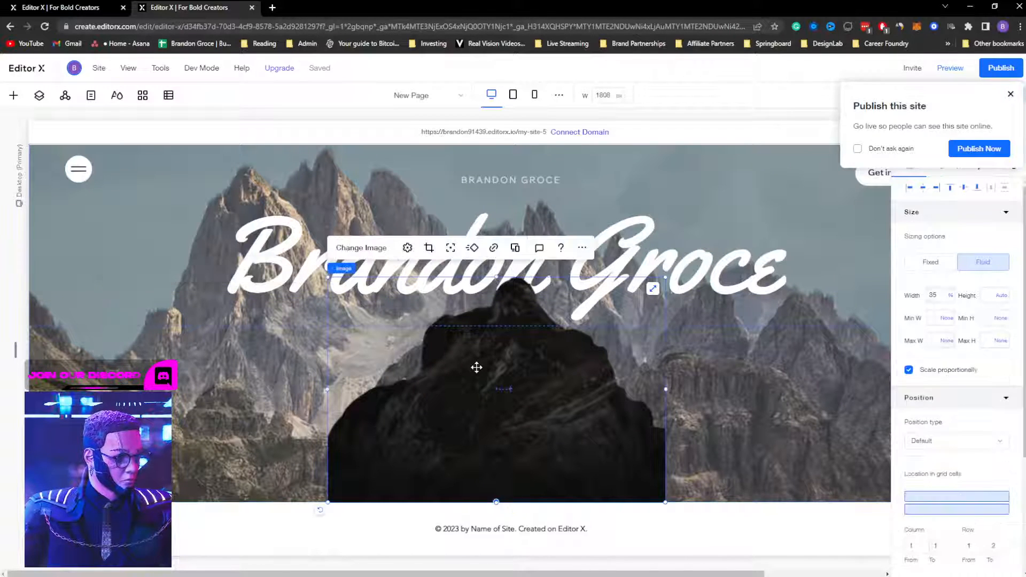
pyautogui.rightClick(230, 369)
pyautogui.click(572, 370)
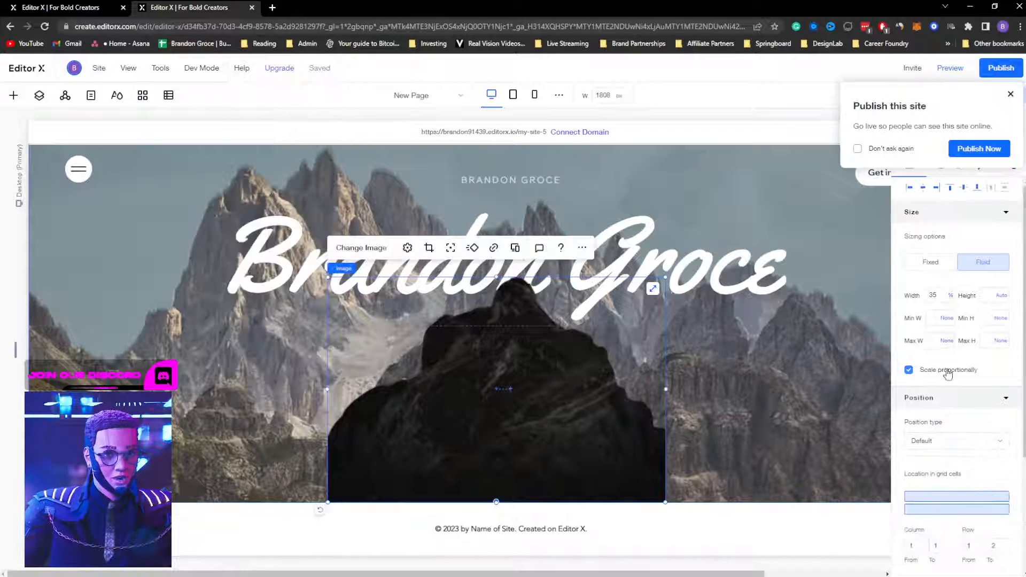
pyautogui.click(951, 440)
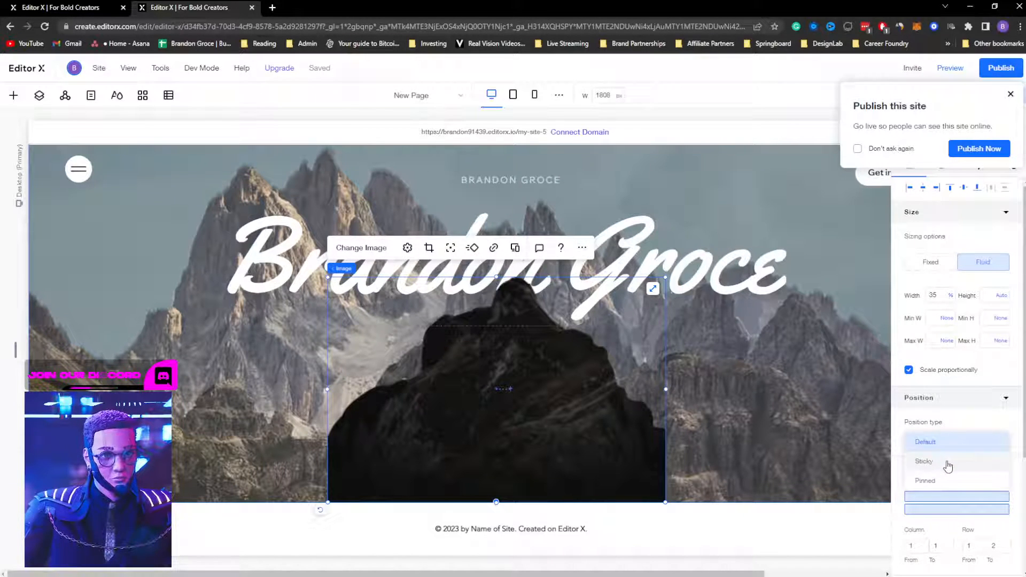
pyautogui.click(948, 463)
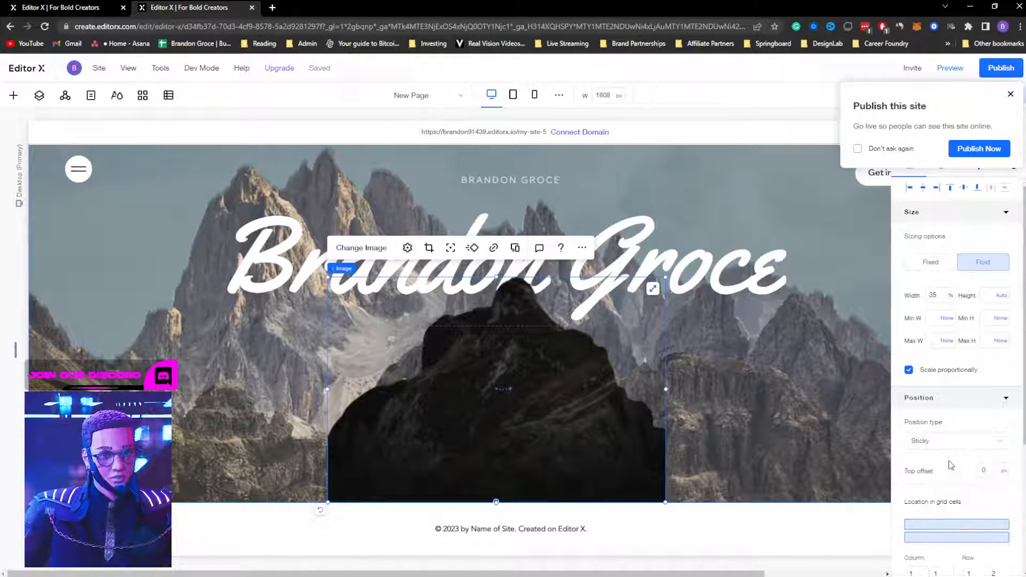
pyautogui.click(950, 68)
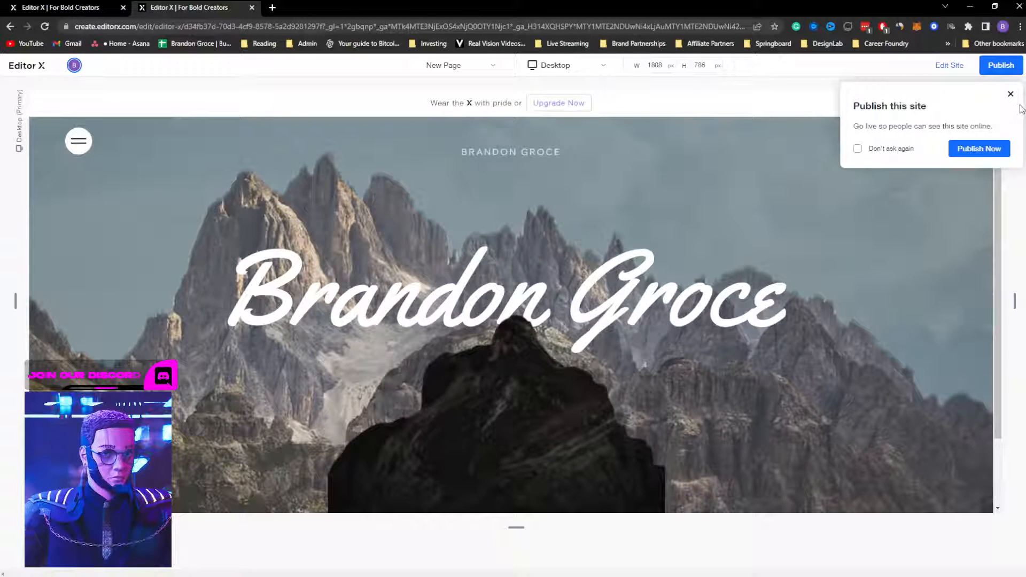
pyautogui.click(1009, 97)
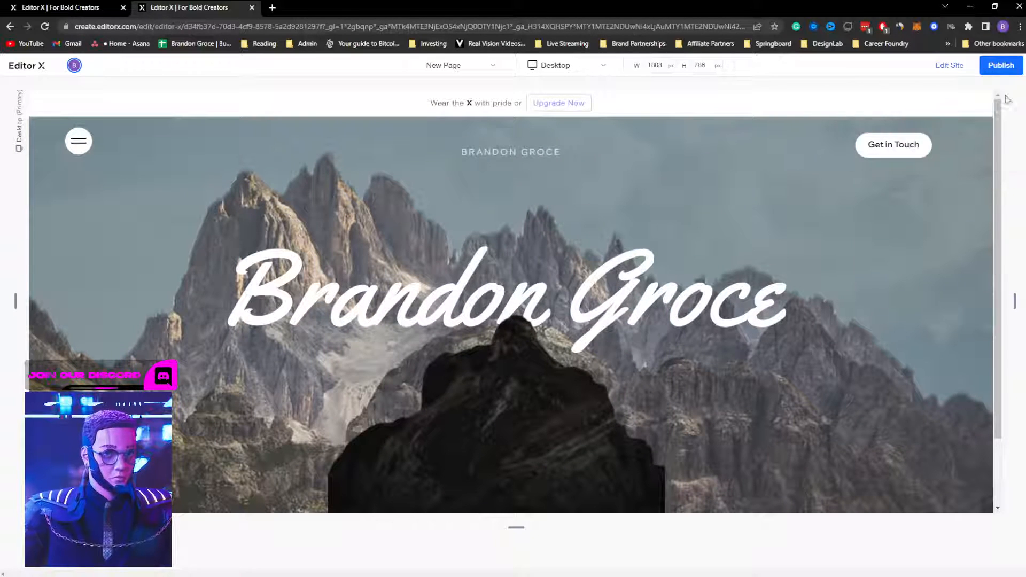
pyautogui.click(951, 70)
# Step: Limit the mountain cutout's grid placement to Row 2 only
pyautogui.click(541, 465)
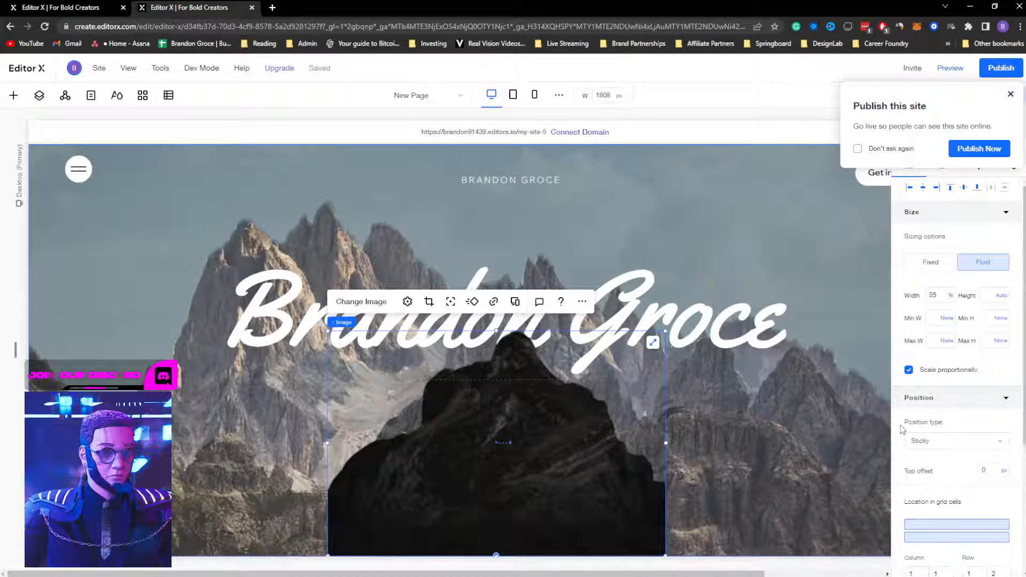
pyautogui.scroll(-2, 903, 452)
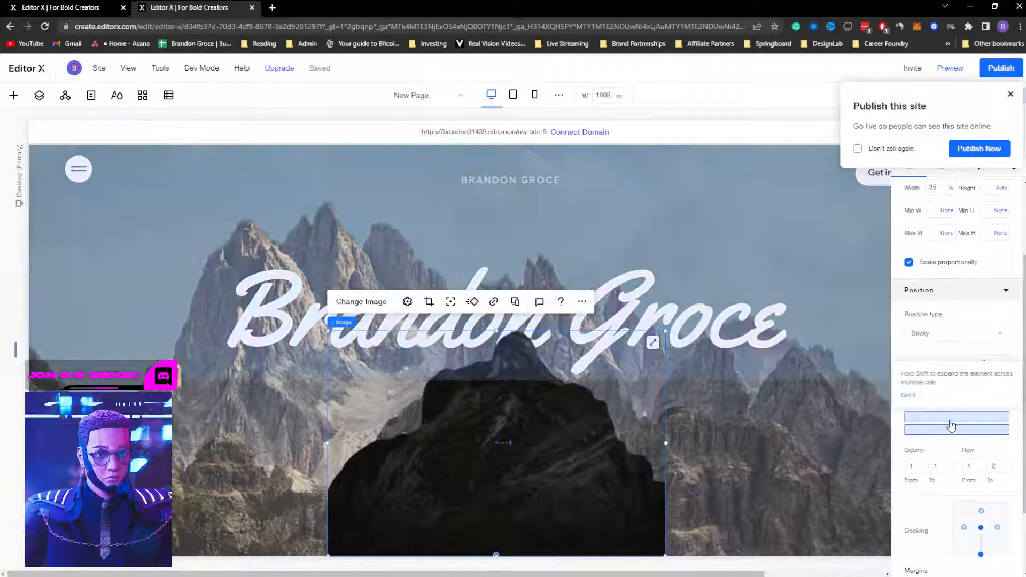
pyautogui.click(953, 430)
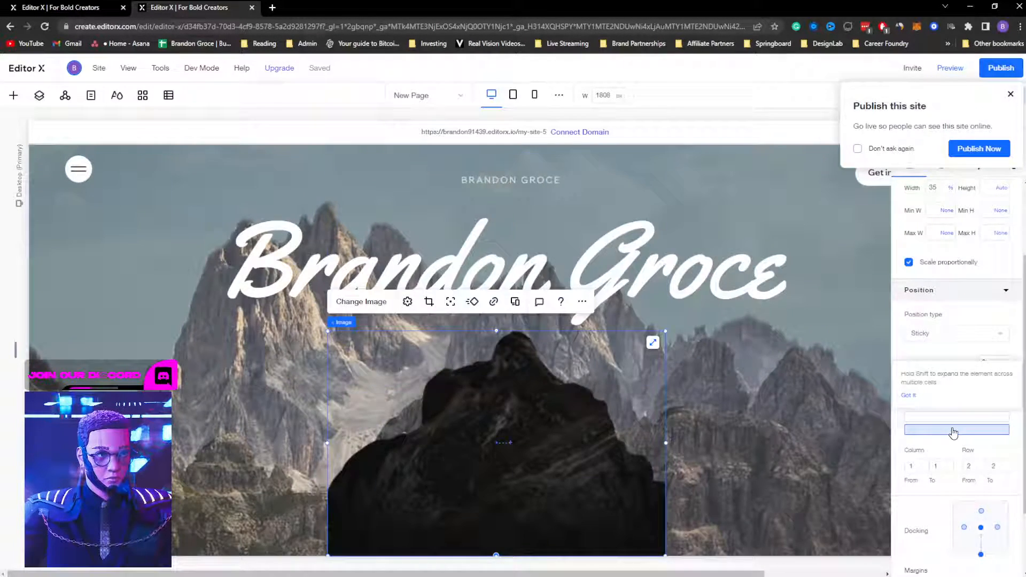
pyautogui.click(951, 68)
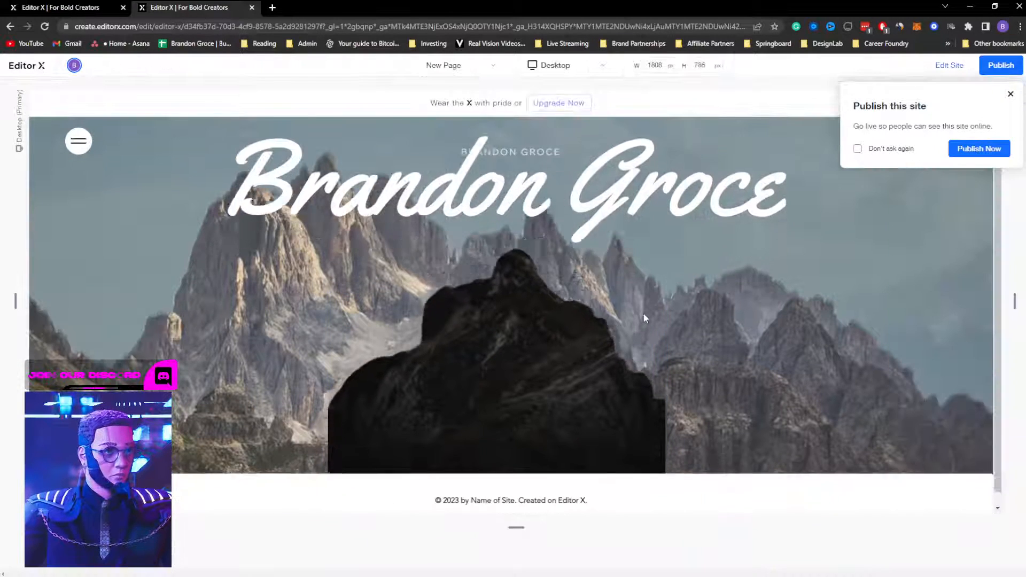
pyautogui.scroll(-2, 698, 324)
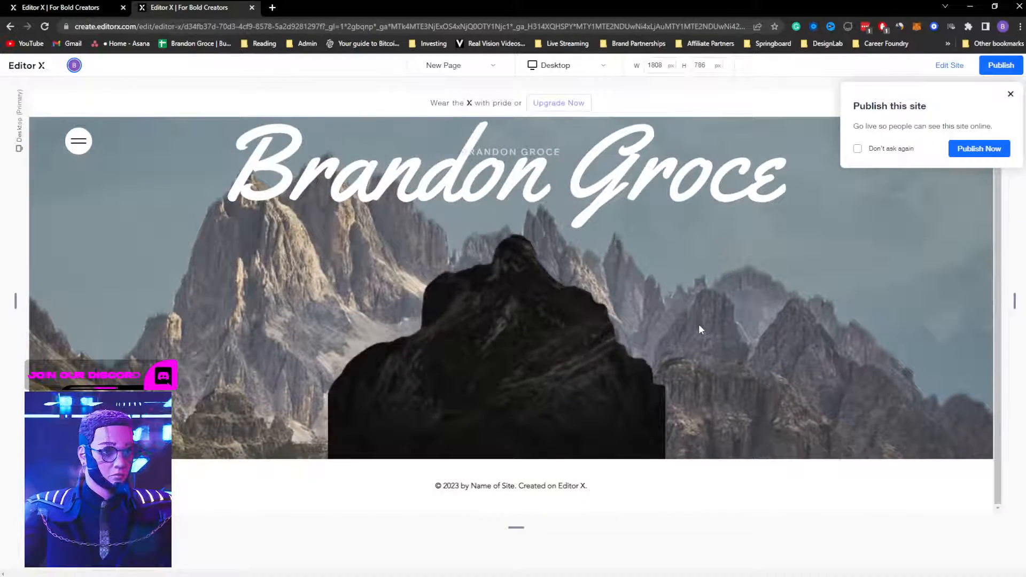
pyautogui.scroll(2, 699, 320)
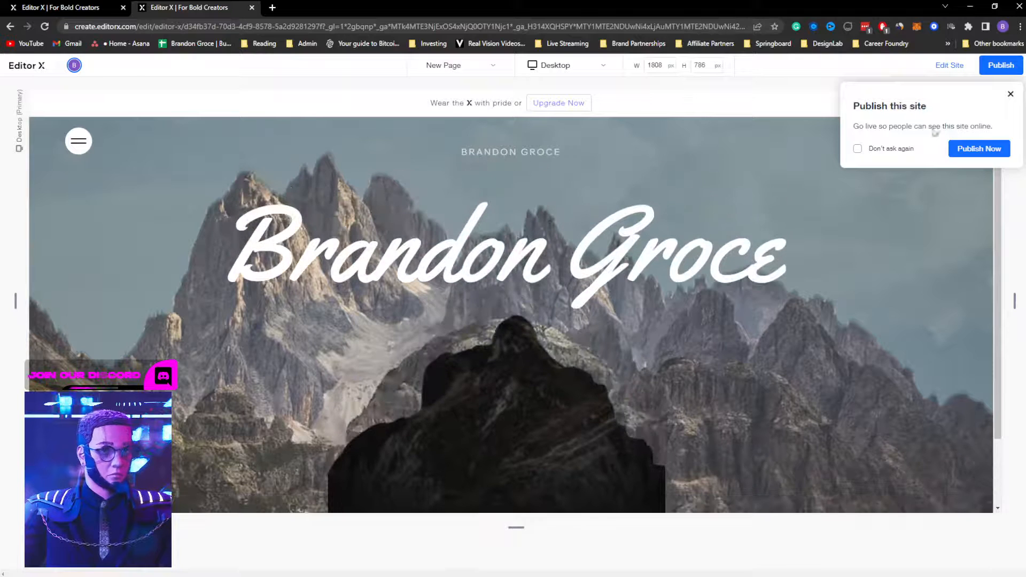
pyautogui.click(1010, 95)
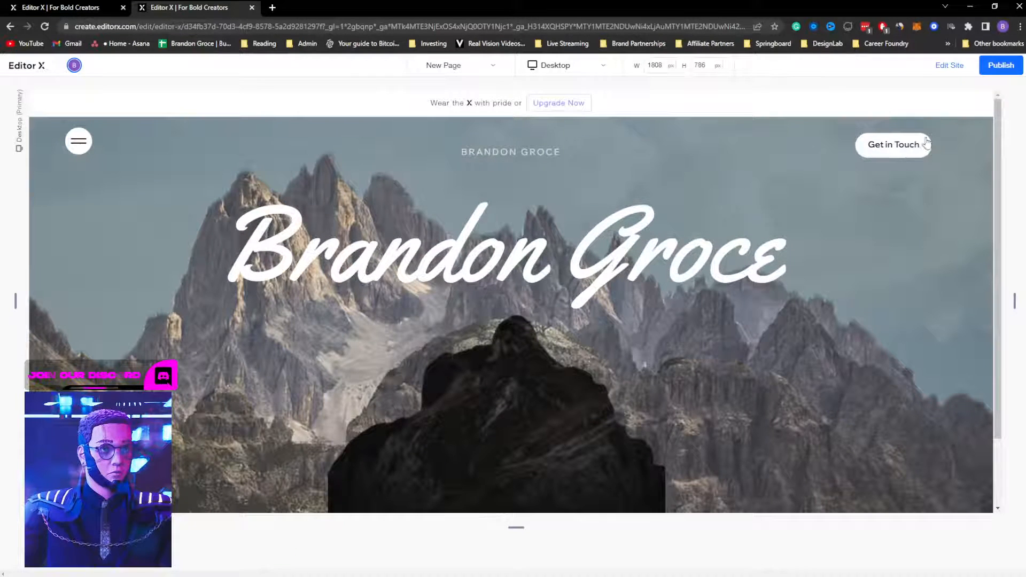
pyautogui.click(947, 66)
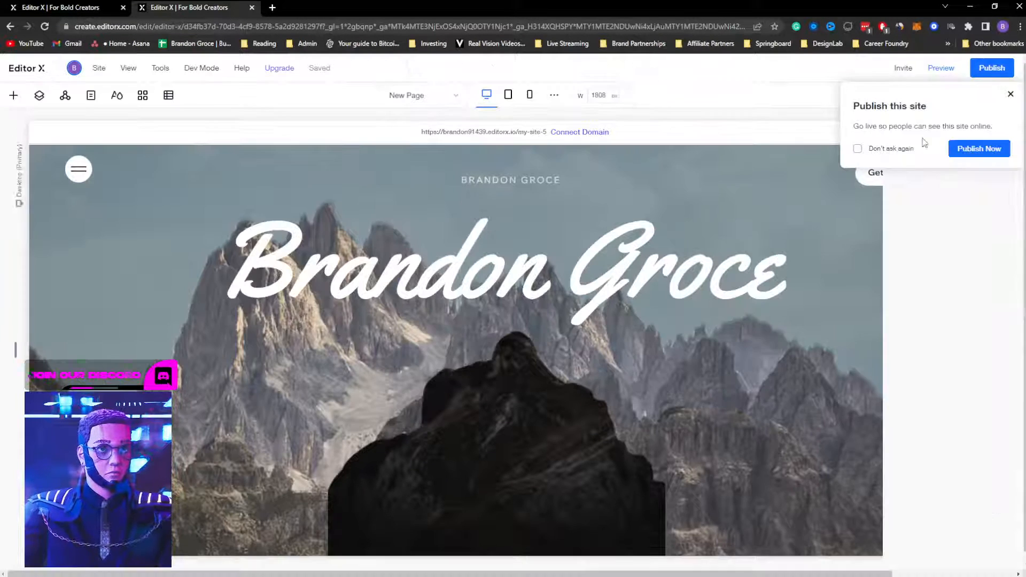
pyautogui.click(1011, 94)
pyautogui.click(563, 431)
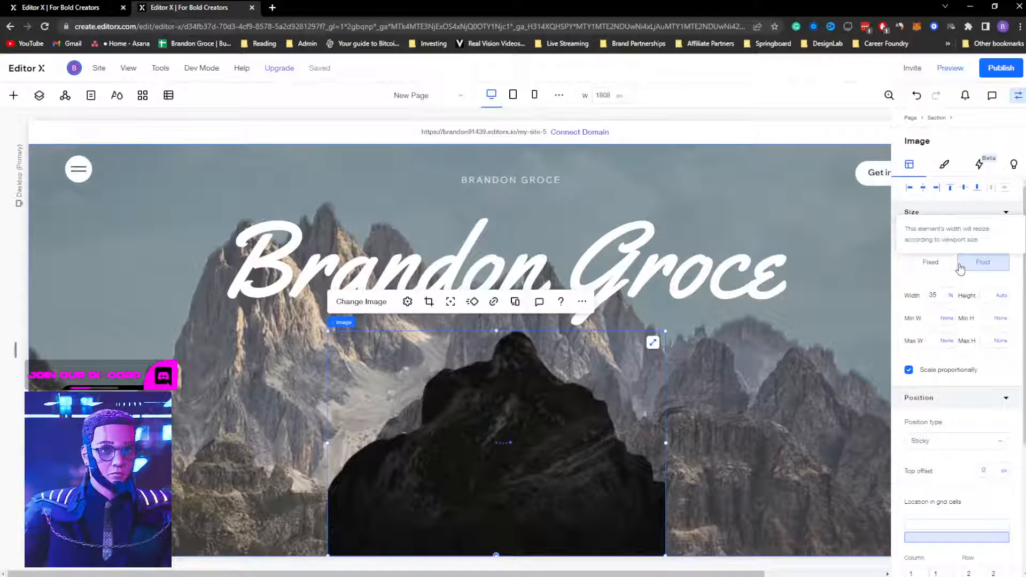
pyautogui.click(944, 462)
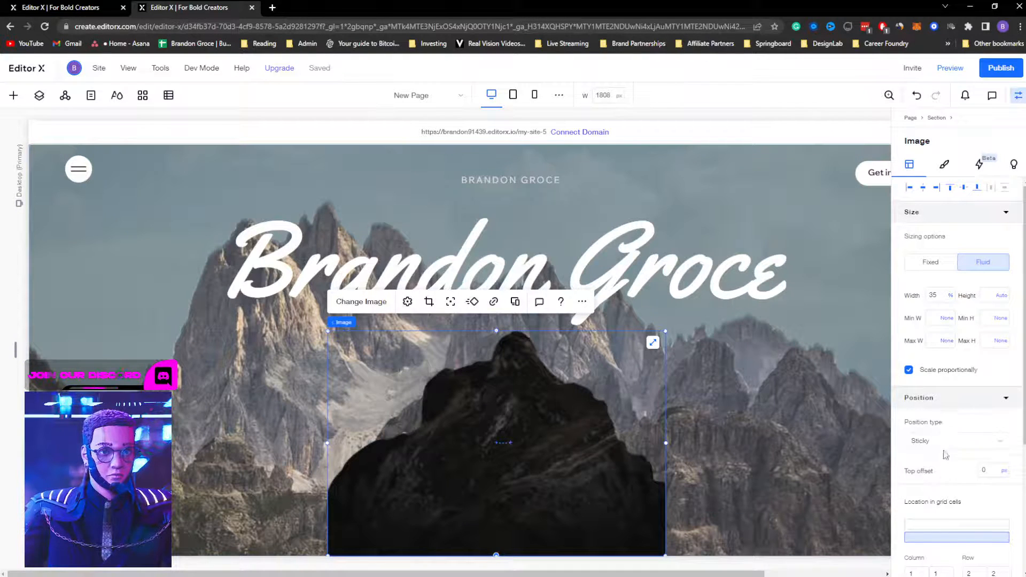
pyautogui.click(950, 68)
pyautogui.scroll(-3, 672, 300)
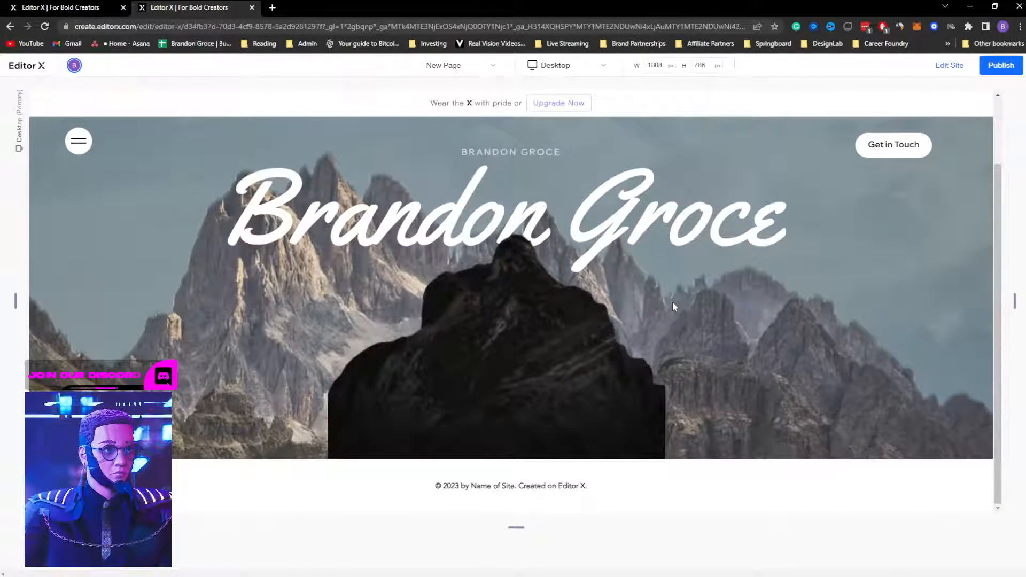
pyautogui.scroll(3, 672, 301)
pyautogui.scroll(-3, 672, 300)
pyautogui.scroll(3, 675, 291)
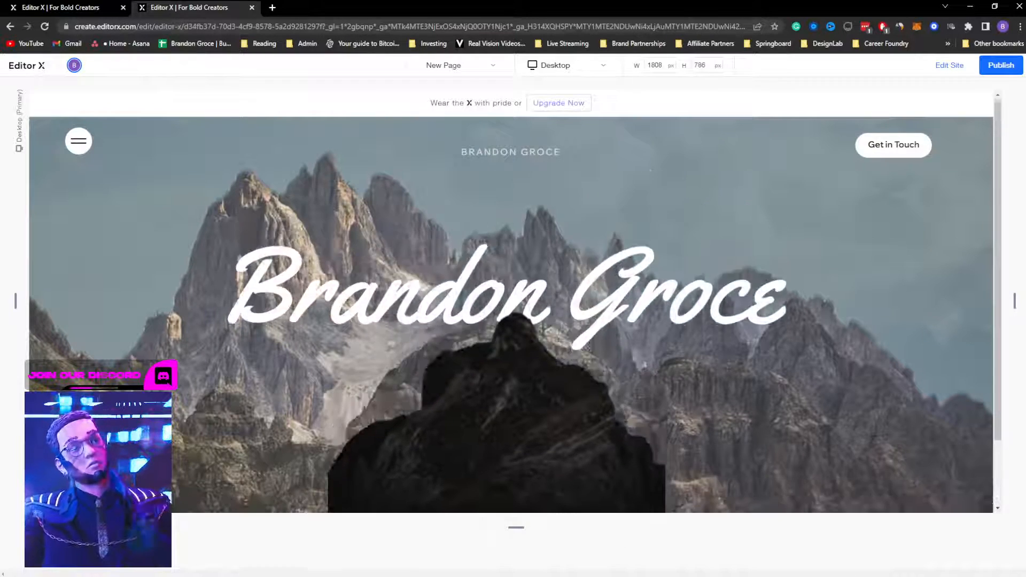
pyautogui.scroll(-3, 675, 291)
pyautogui.scroll(3, 676, 291)
pyautogui.click(952, 66)
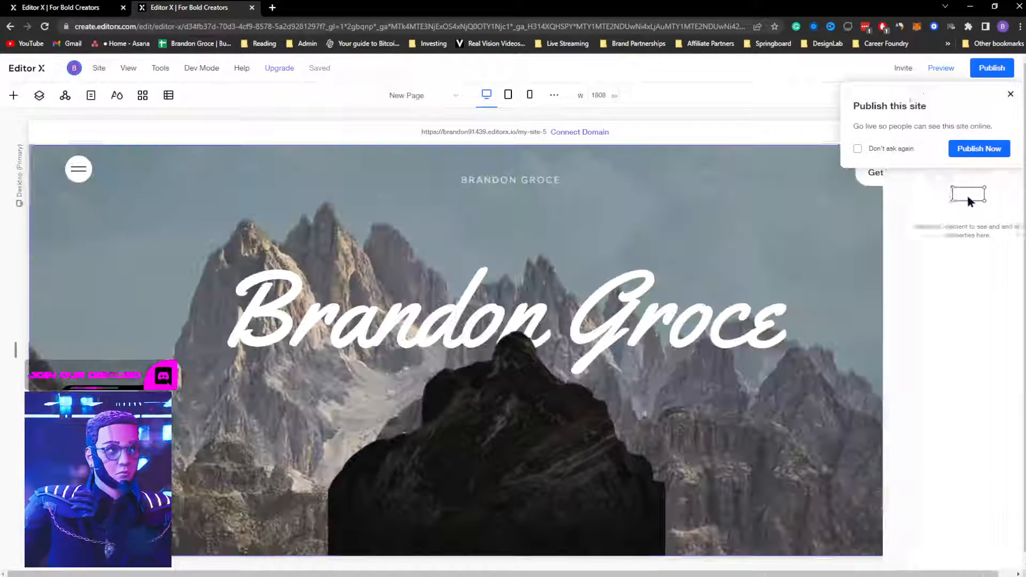
pyautogui.click(1011, 95)
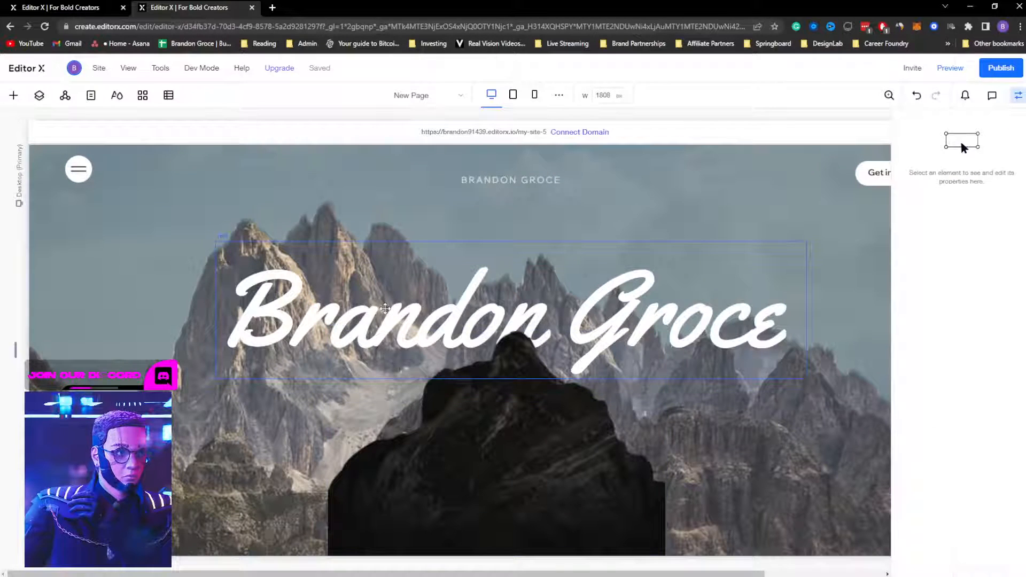
pyautogui.click(374, 327)
pyautogui.click(942, 410)
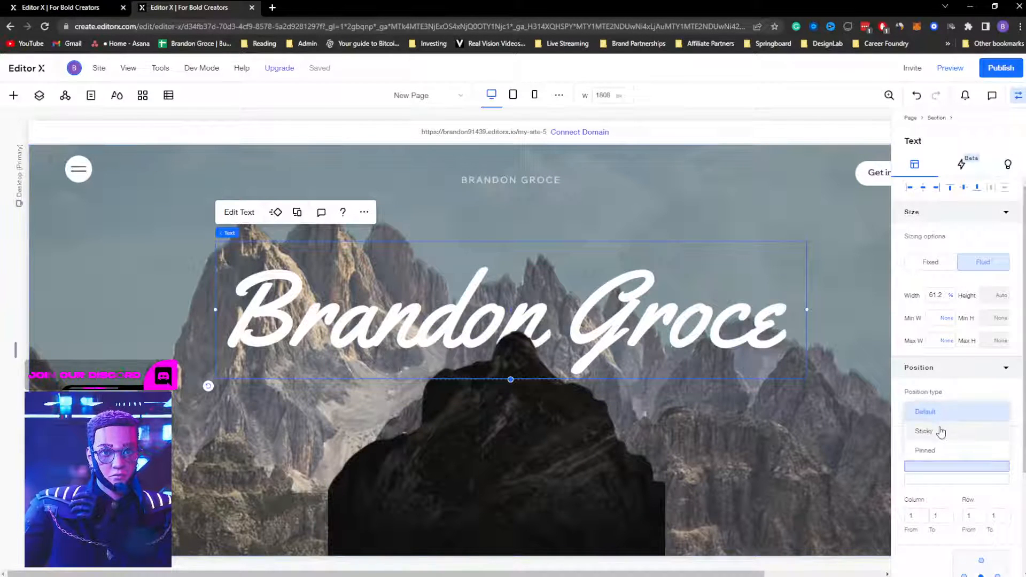
pyautogui.click(939, 428)
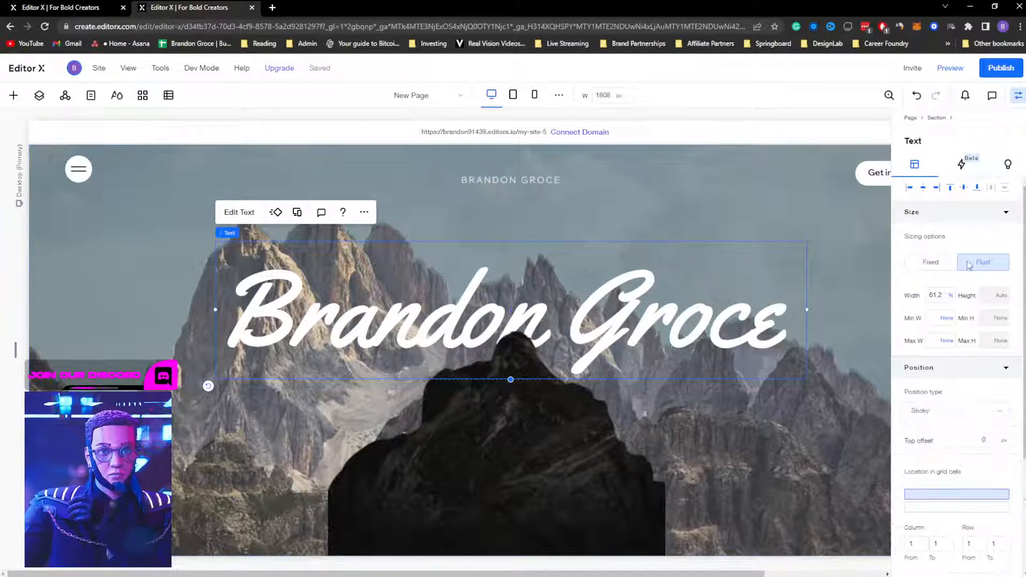
# Step: Scroll the preview up and down to test the sticky title, then resume editing
pyautogui.click(950, 69)
pyautogui.scroll(-2, 748, 286)
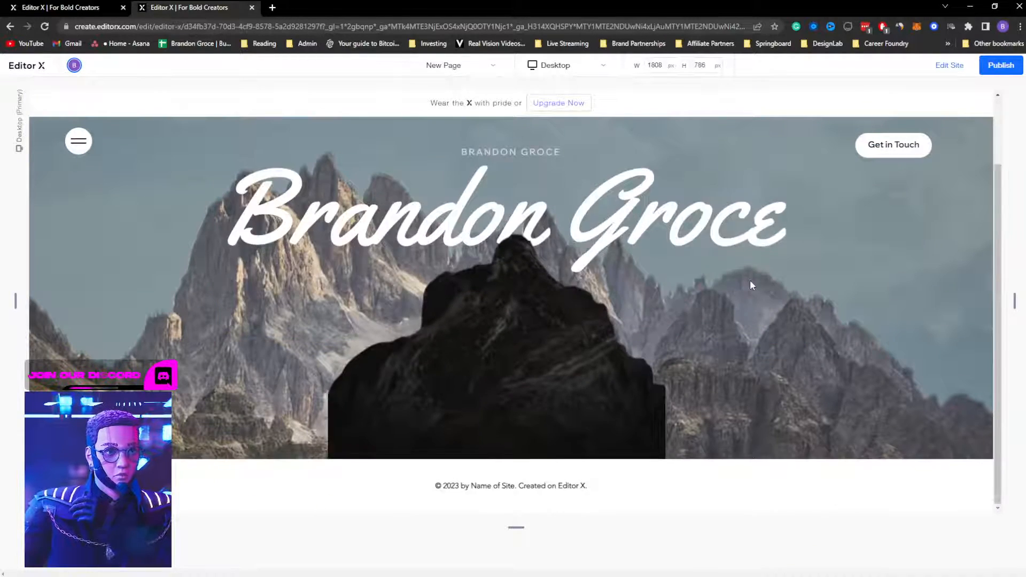
pyautogui.scroll(2, 749, 280)
pyautogui.scroll(-2, 749, 280)
pyautogui.scroll(2, 750, 280)
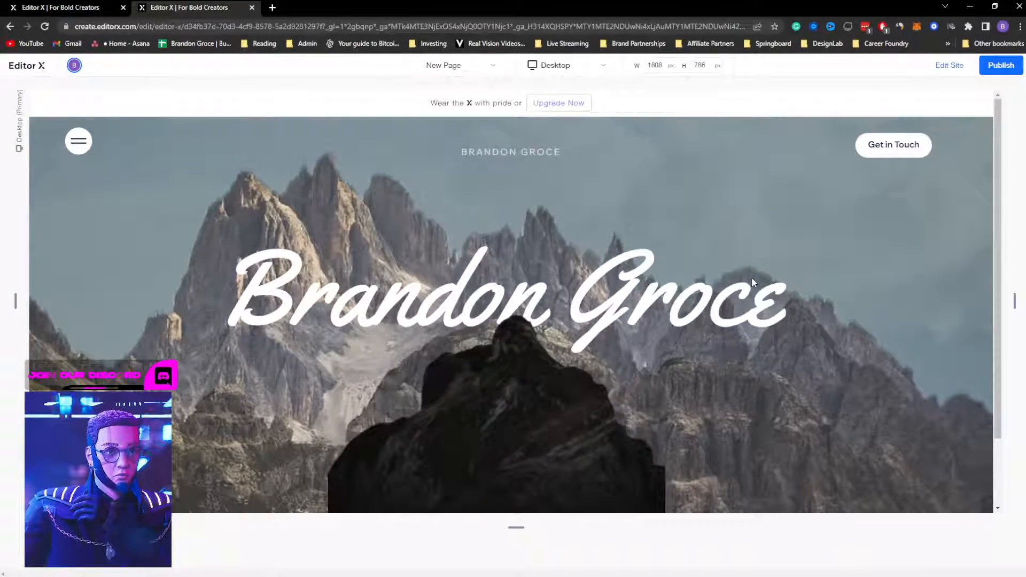
pyautogui.scroll(-2, 752, 277)
pyautogui.scroll(2, 751, 277)
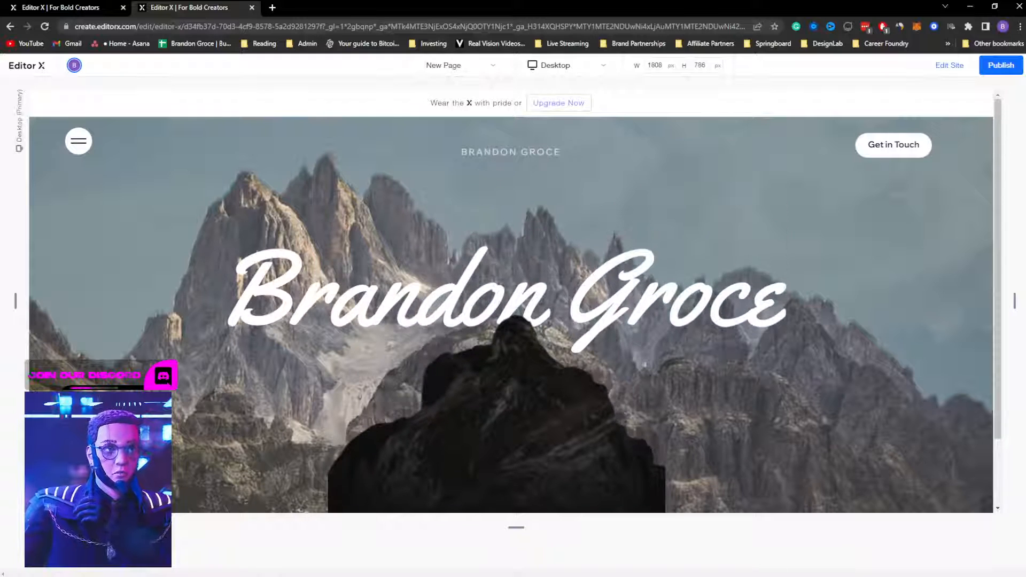
pyautogui.click(949, 65)
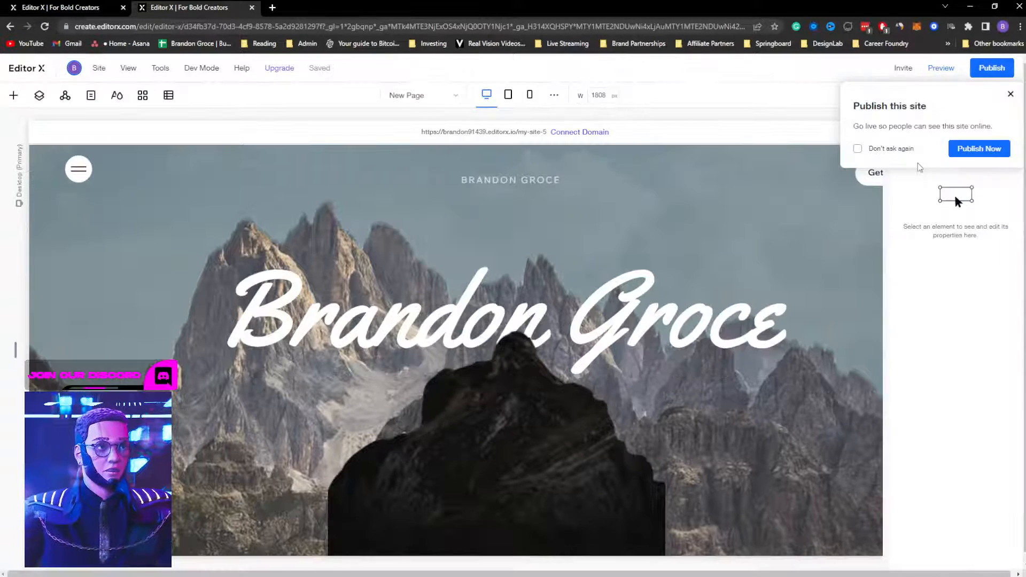
# Step: Change the mountain cutout's Pin to setting from Section to Page, then preview
pyautogui.click(1011, 96)
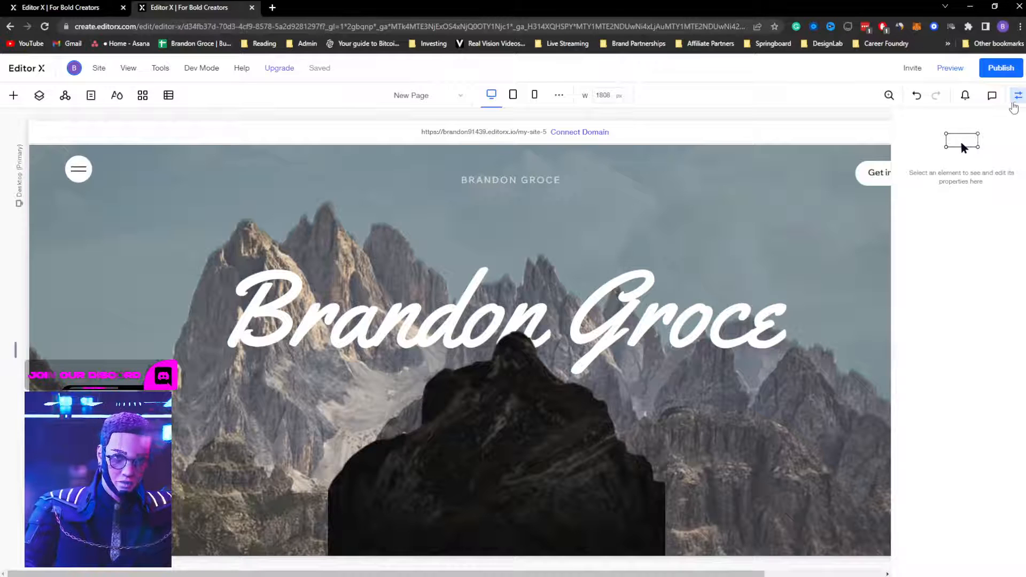
pyautogui.click(1015, 99)
pyautogui.click(524, 415)
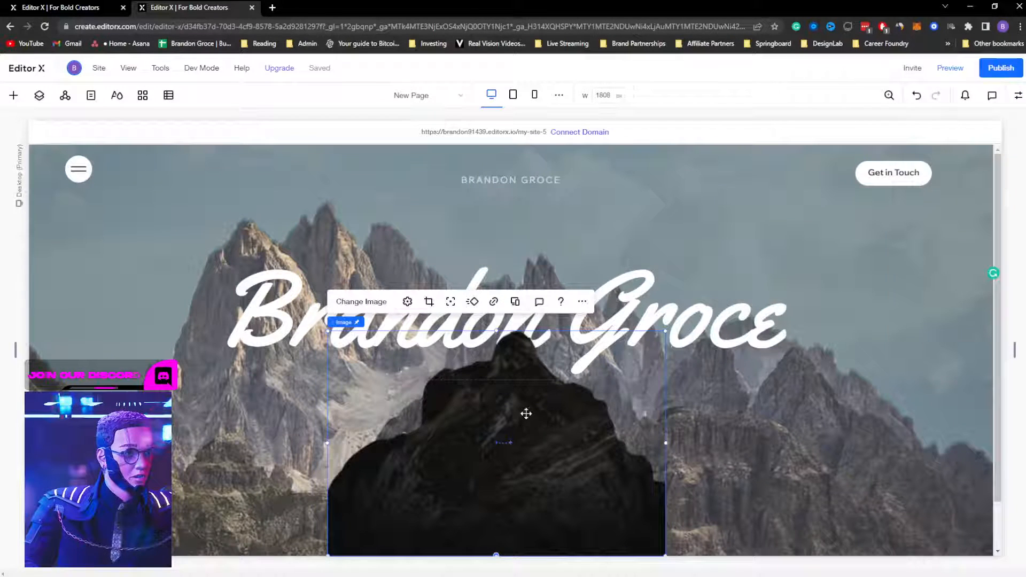
pyautogui.click(1018, 96)
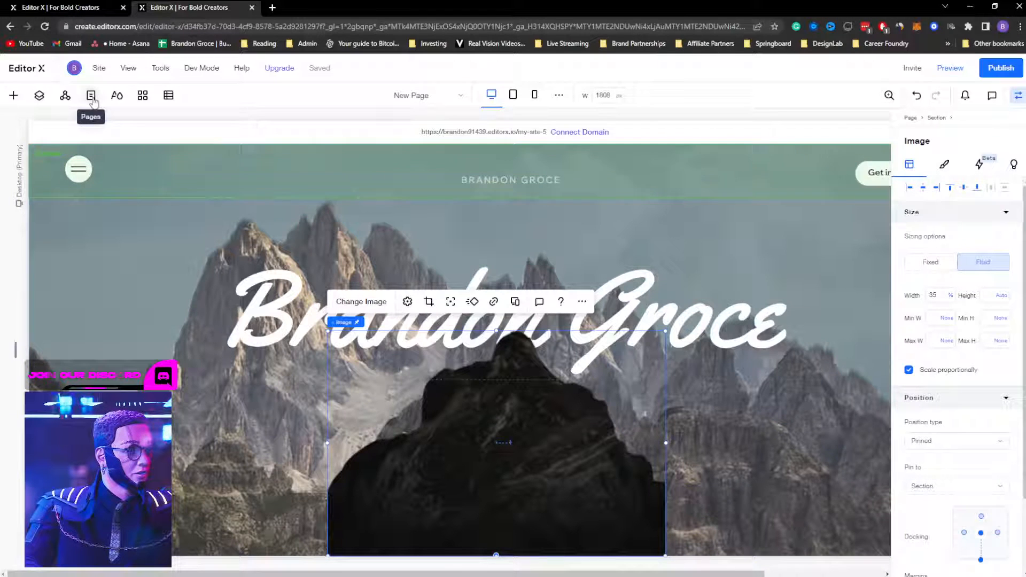
pyautogui.click(39, 95)
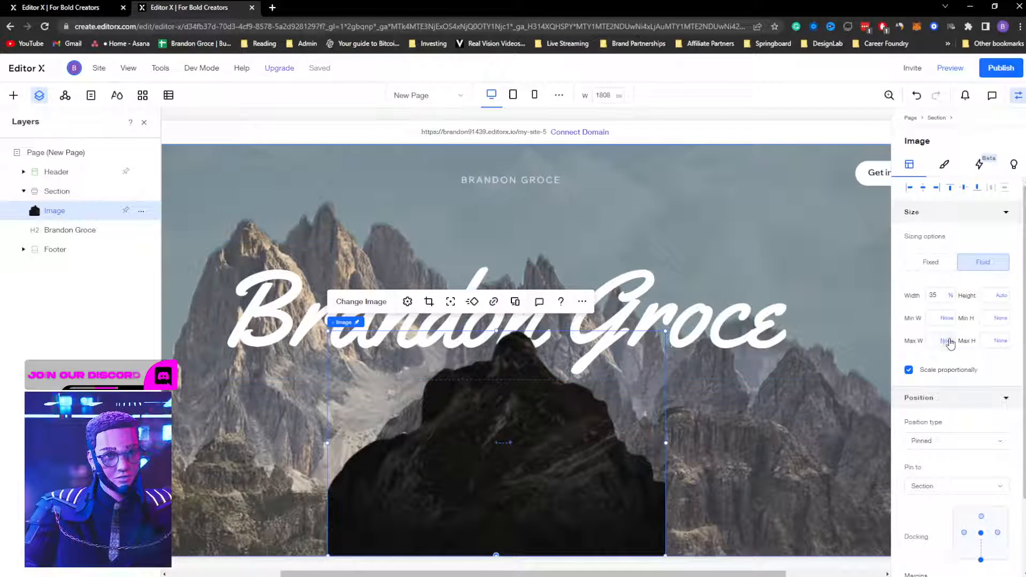
pyautogui.scroll(-2, 943, 397)
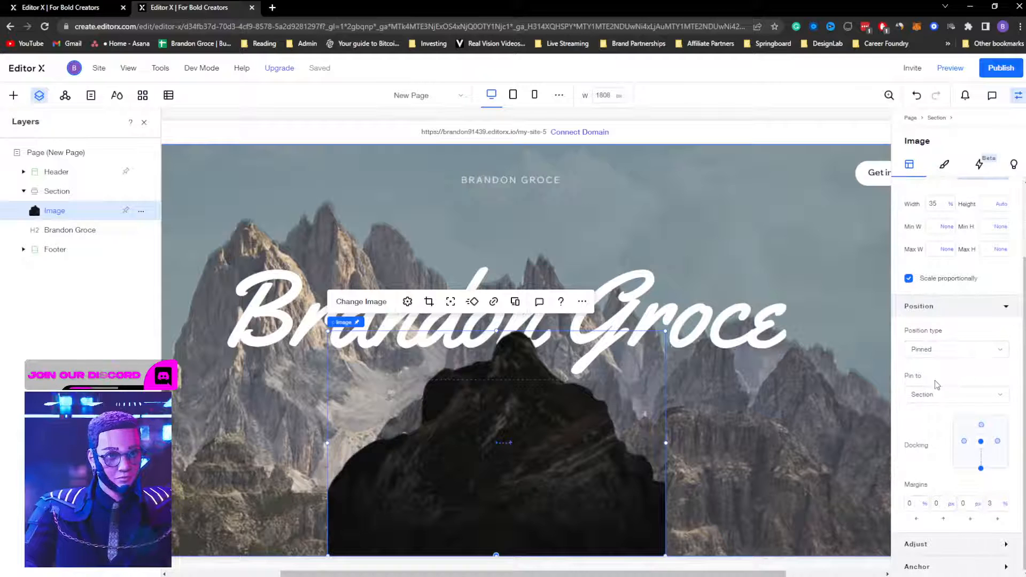
pyautogui.click(933, 398)
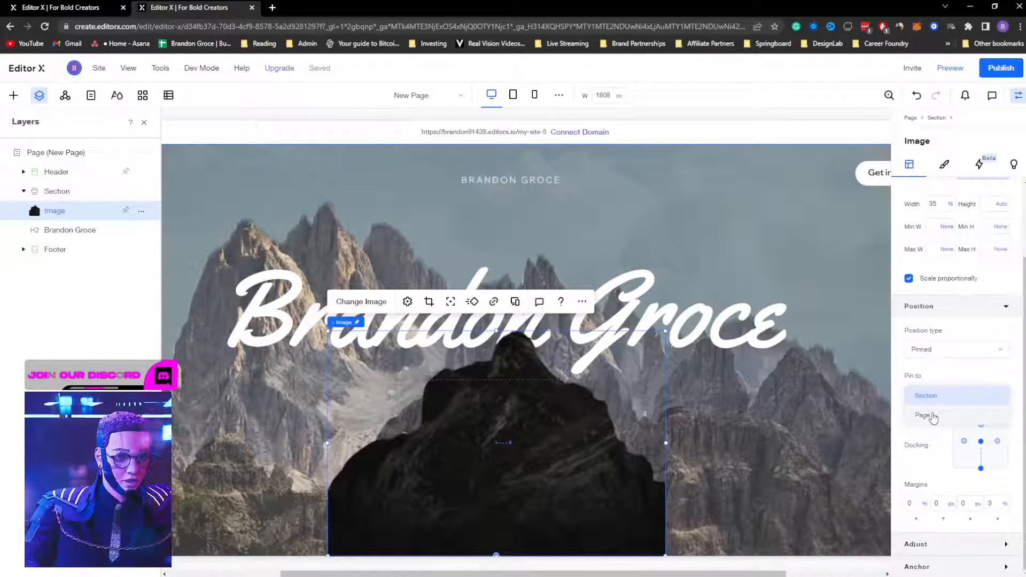
pyautogui.click(926, 415)
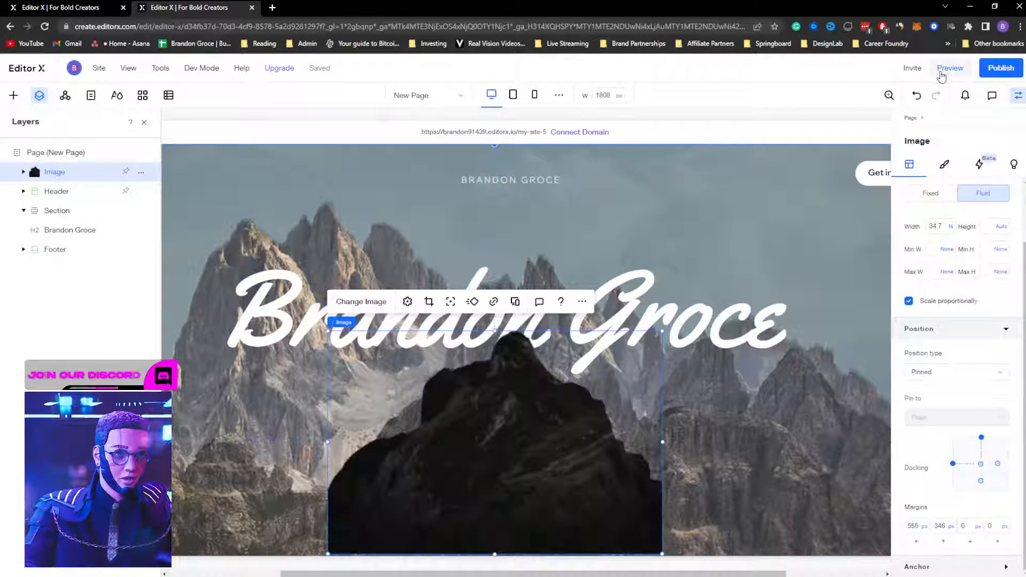
pyautogui.click(940, 73)
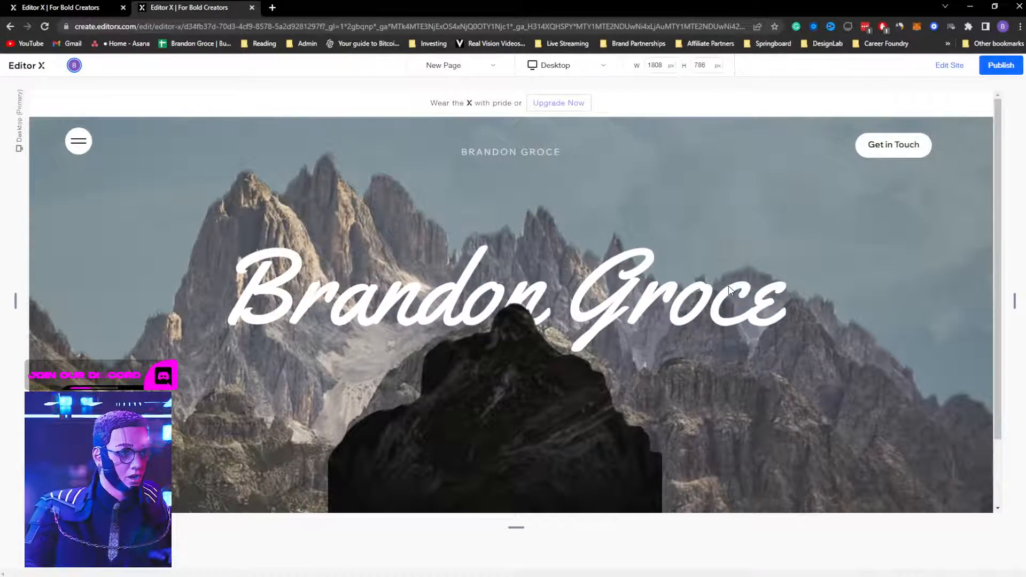
# Step: Scroll the preview up and down repeatedly to watch the page-pinned cutout stay put
pyautogui.scroll(-2, 728, 286)
pyautogui.scroll(1, 730, 284)
pyautogui.scroll(-2, 729, 286)
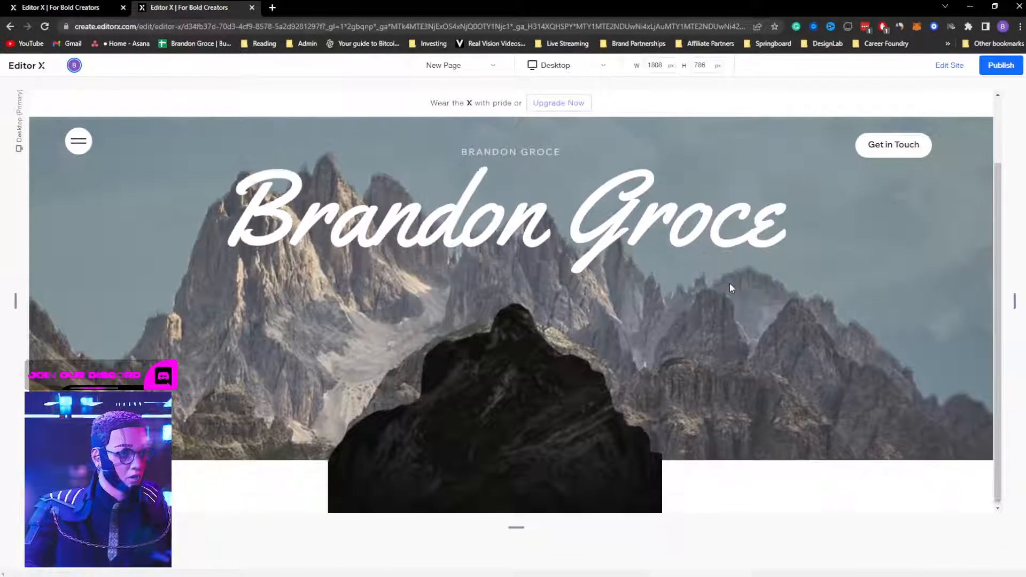
pyautogui.scroll(1, 731, 286)
pyautogui.scroll(-1, 730, 285)
pyautogui.scroll(1, 730, 285)
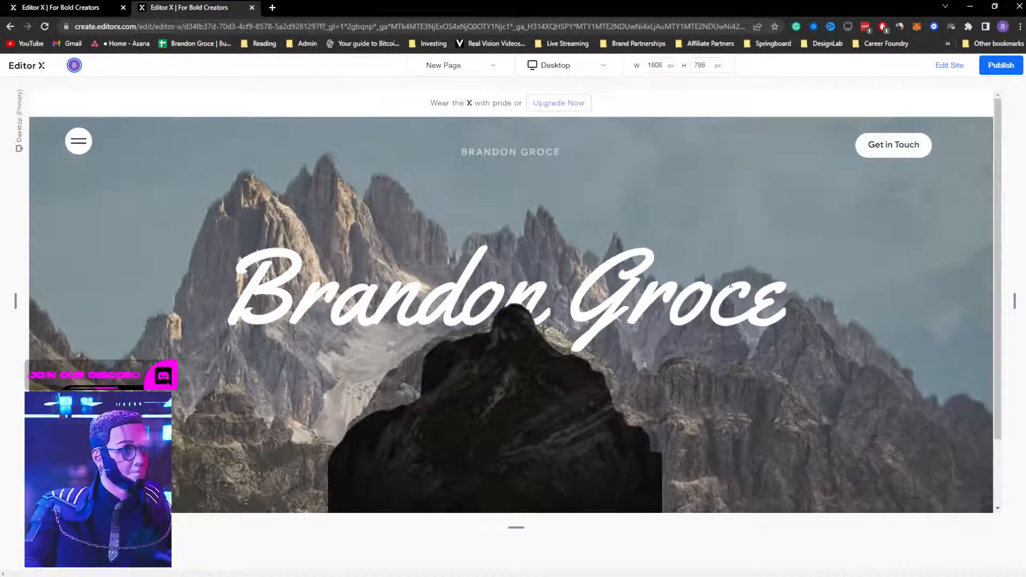
pyautogui.scroll(-2, 730, 285)
pyautogui.scroll(2, 731, 285)
pyautogui.scroll(-2, 731, 284)
pyautogui.scroll(2, 730, 286)
pyautogui.scroll(-2, 731, 285)
pyautogui.scroll(2, 732, 286)
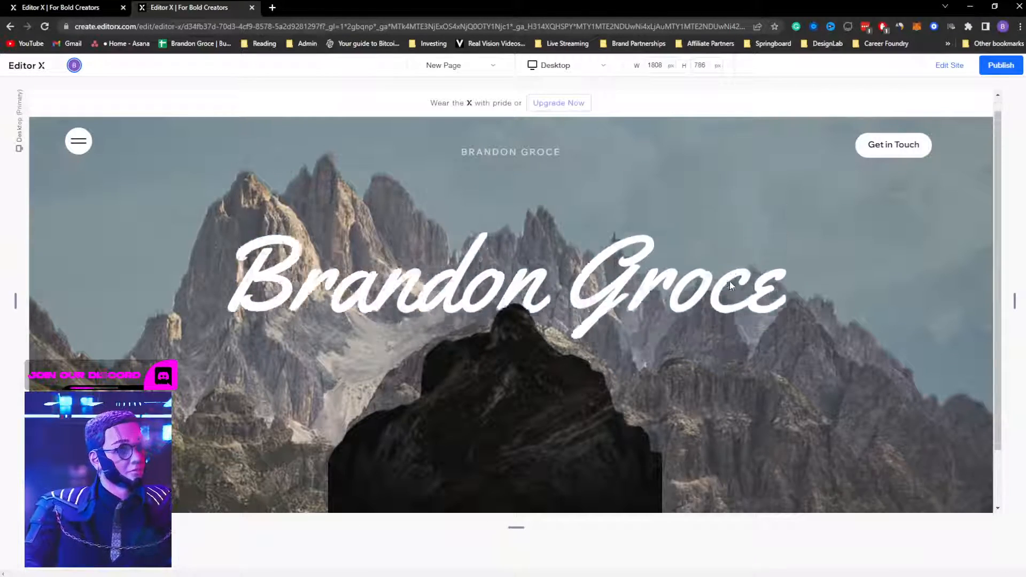
pyautogui.scroll(-2, 731, 285)
pyautogui.scroll(2, 730, 285)
pyautogui.scroll(-2, 731, 285)
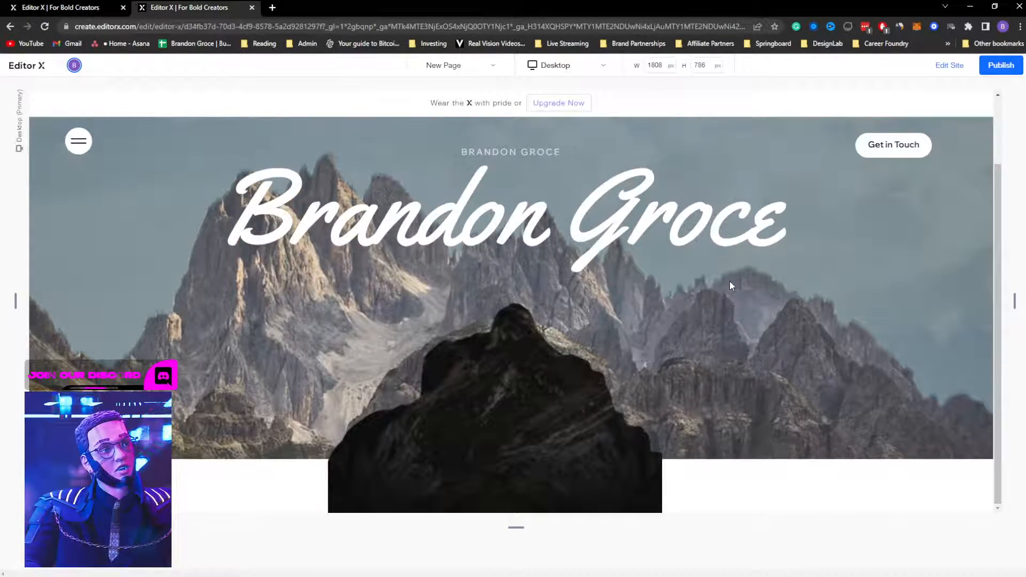
pyautogui.scroll(2, 730, 285)
pyautogui.scroll(-2, 731, 285)
pyautogui.scroll(2, 730, 285)
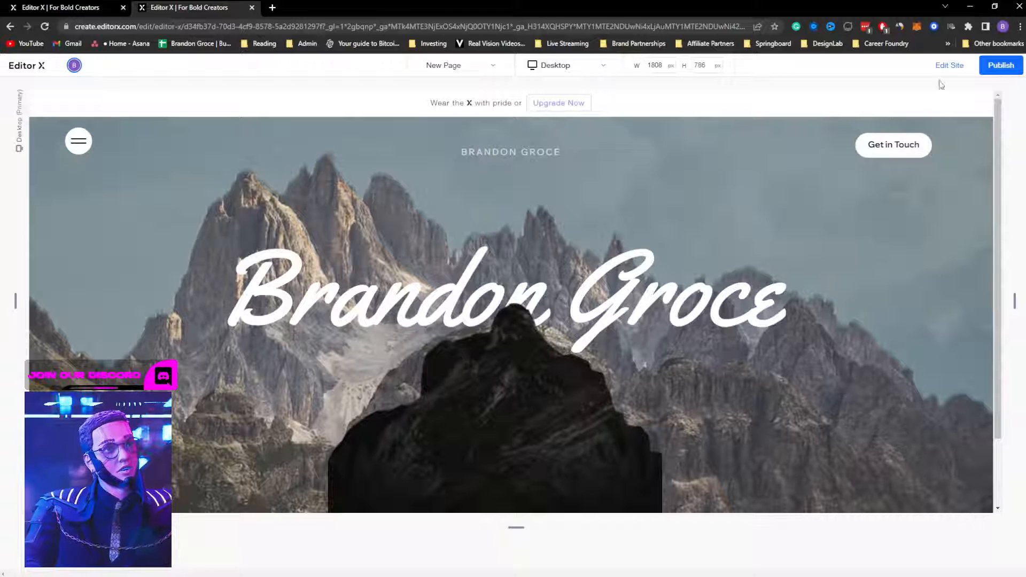
pyautogui.click(949, 66)
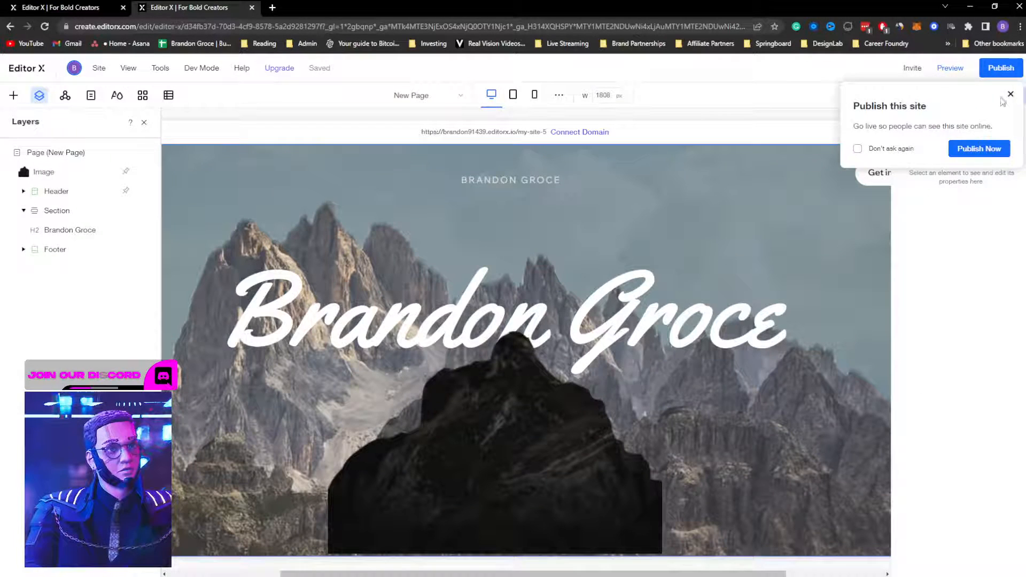
# Step: Widen the cutout's crop to both image edges, reposition the mountain, and apply the crop
pyautogui.click(1010, 94)
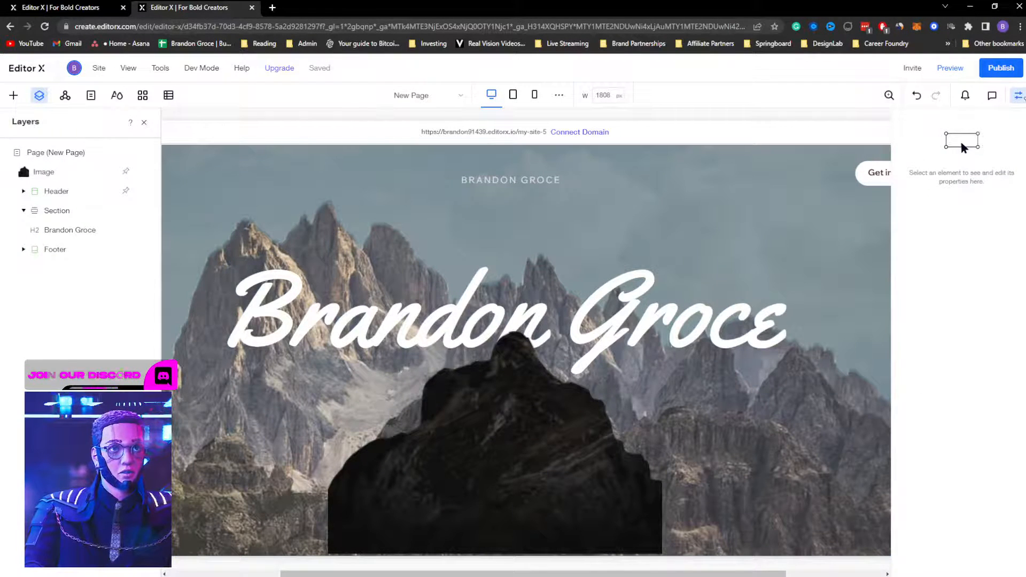
pyautogui.click(490, 488)
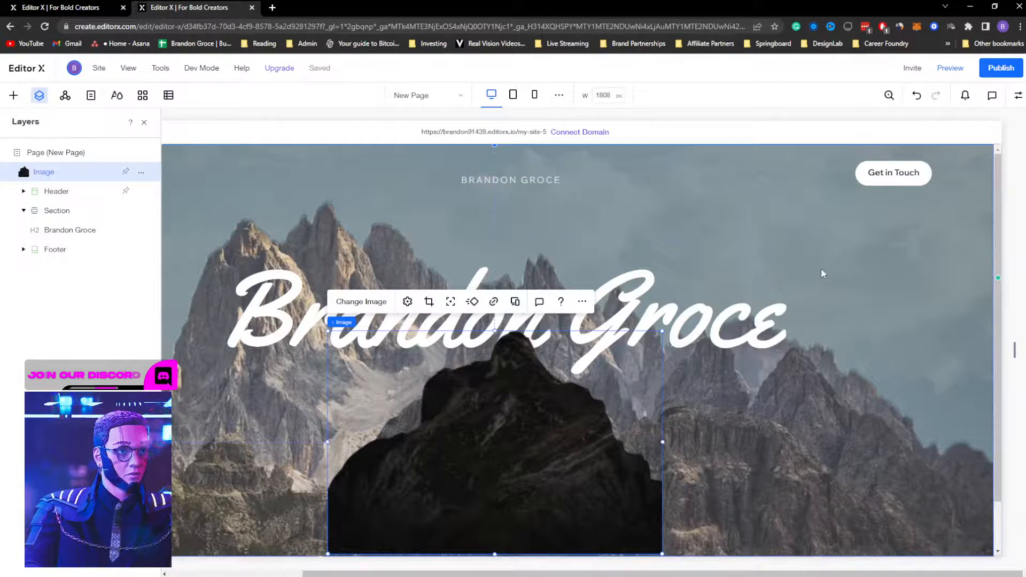
pyautogui.click(428, 303)
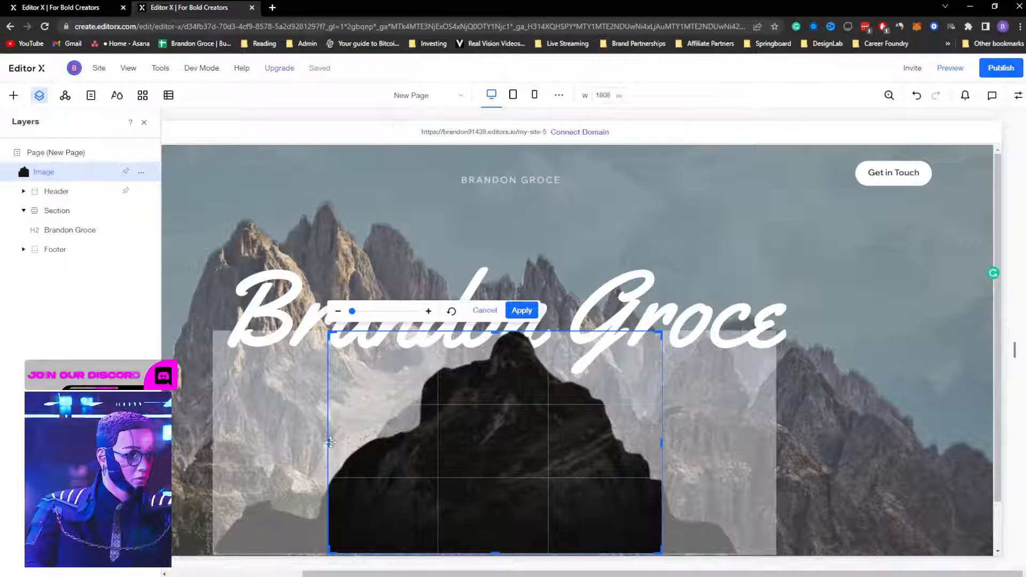
pyautogui.moveTo(318, 441); pyautogui.dragTo(187, 451)
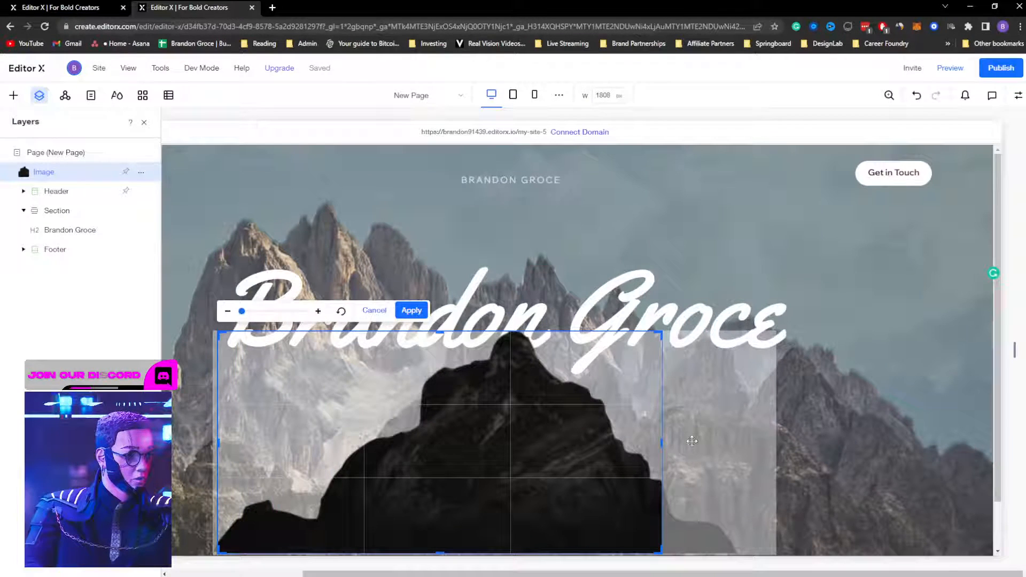
pyautogui.moveTo(670, 443); pyautogui.dragTo(855, 459)
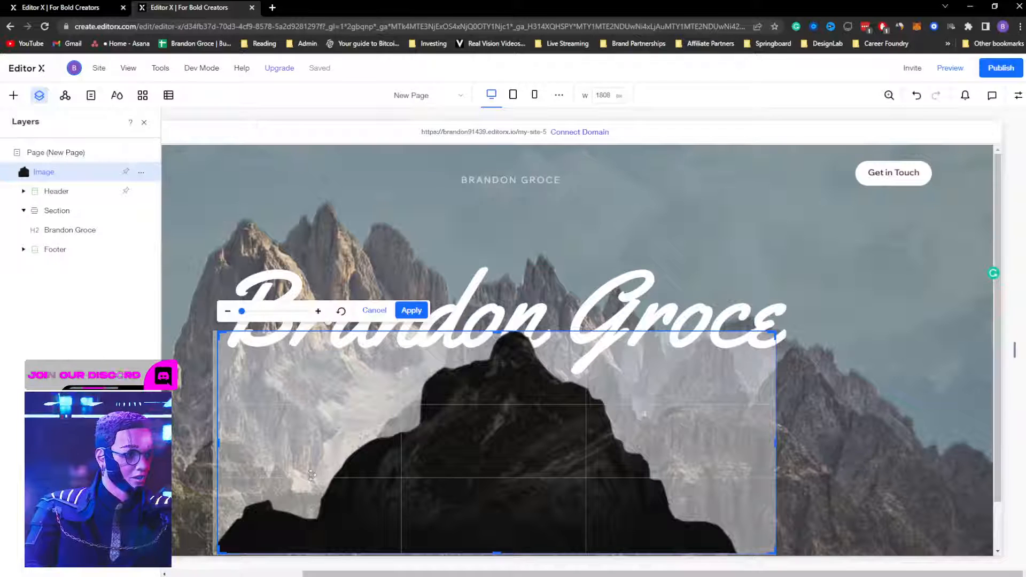
pyautogui.moveTo(276, 437)
pyautogui.mouseDown()
pyautogui.moveTo(264, 439)
pyautogui.moveTo(284, 437)
pyautogui.mouseUp()
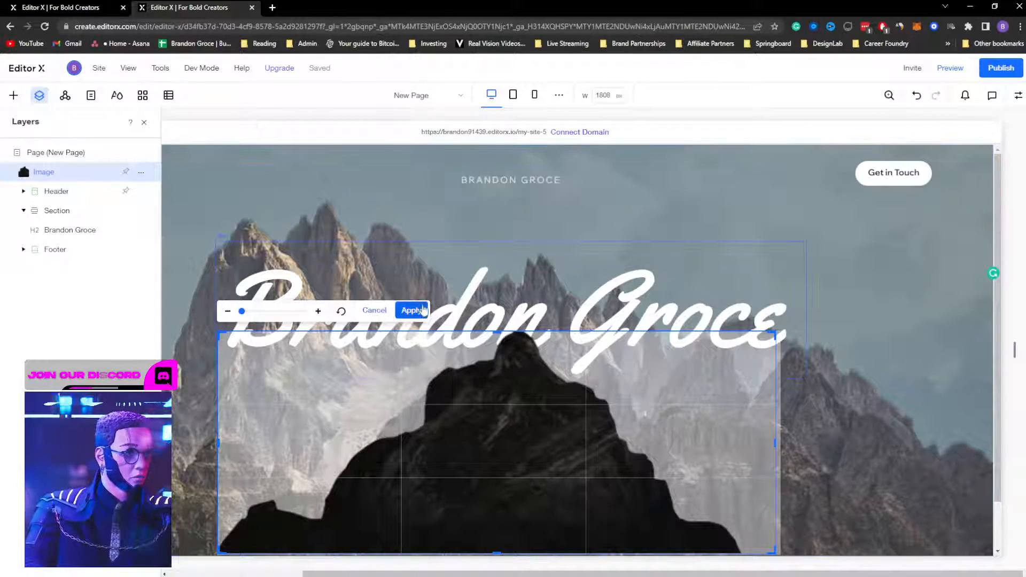
pyautogui.click(416, 307)
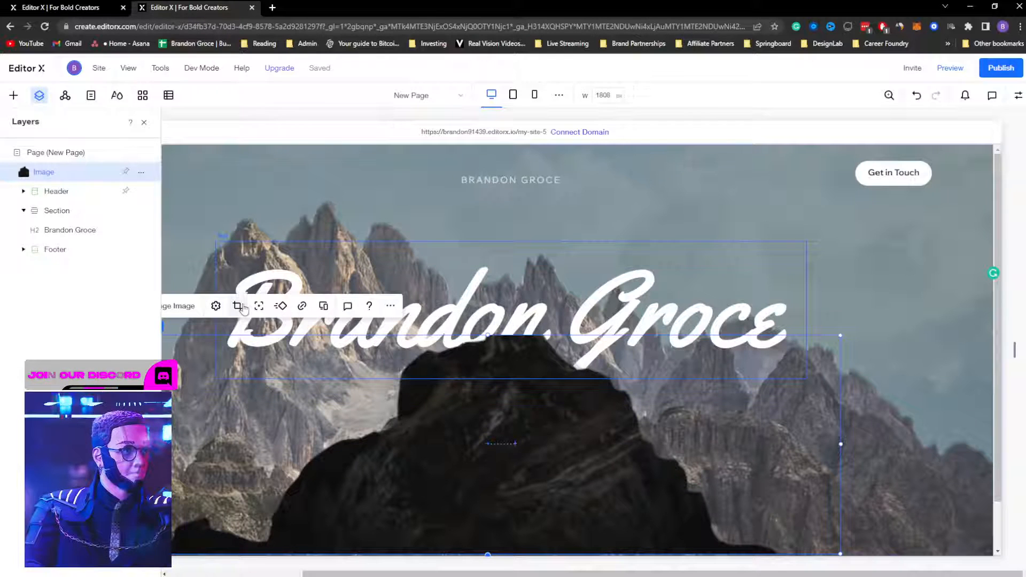
# Step: Reset the mountain cutout image to its original state in Image Settings
pyautogui.click(216, 306)
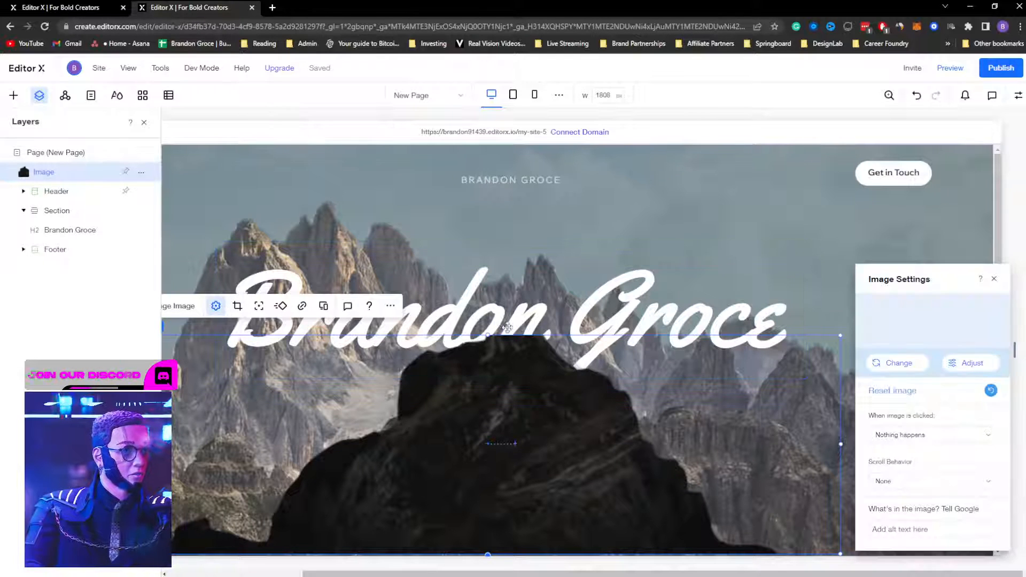
pyautogui.click(990, 391)
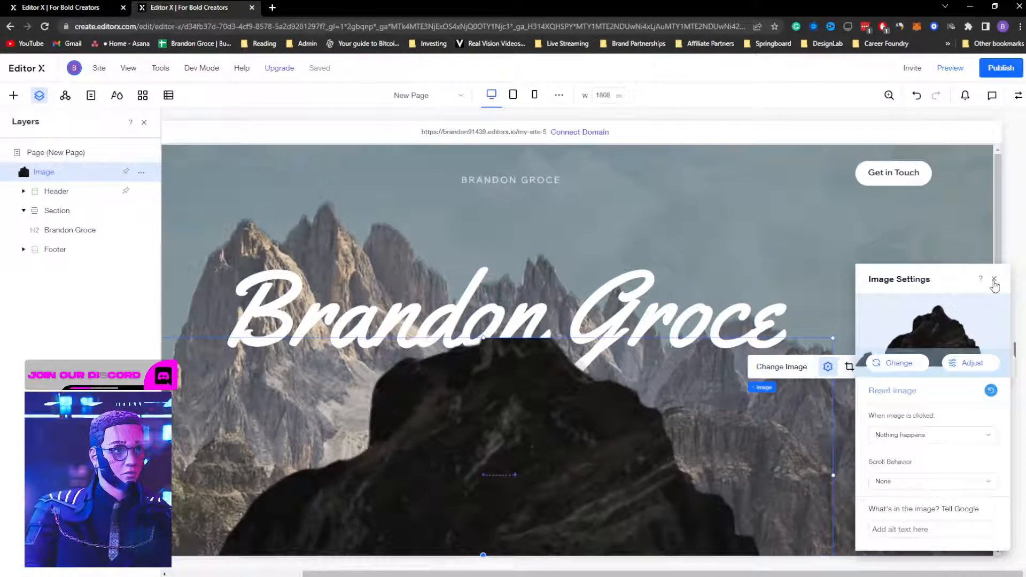
pyautogui.click(994, 279)
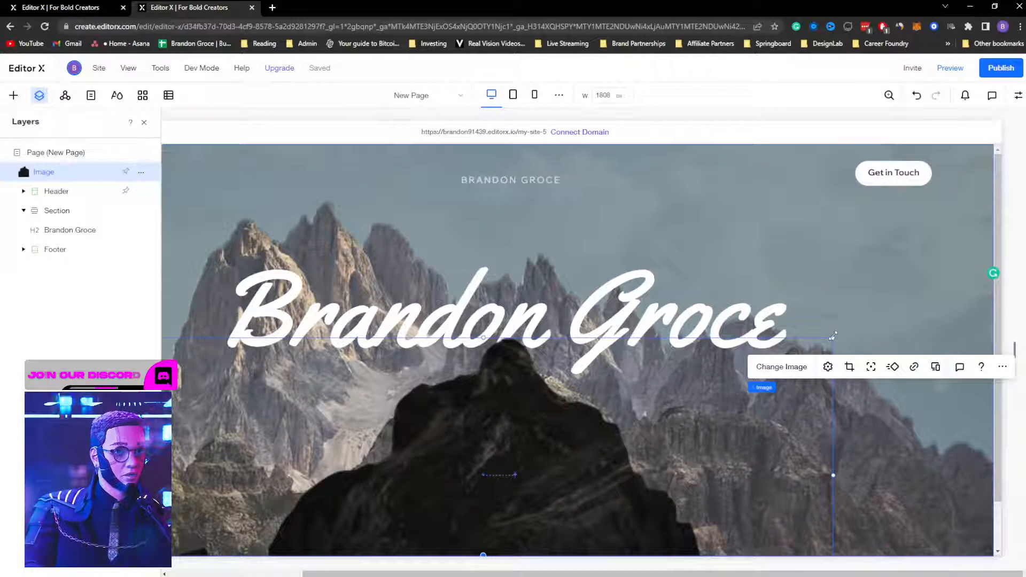
# Step: Resize the cutout, centre it beneath the title along the hero's bottom, and preview
pyautogui.moveTo(832, 336); pyautogui.dragTo(511, 466)
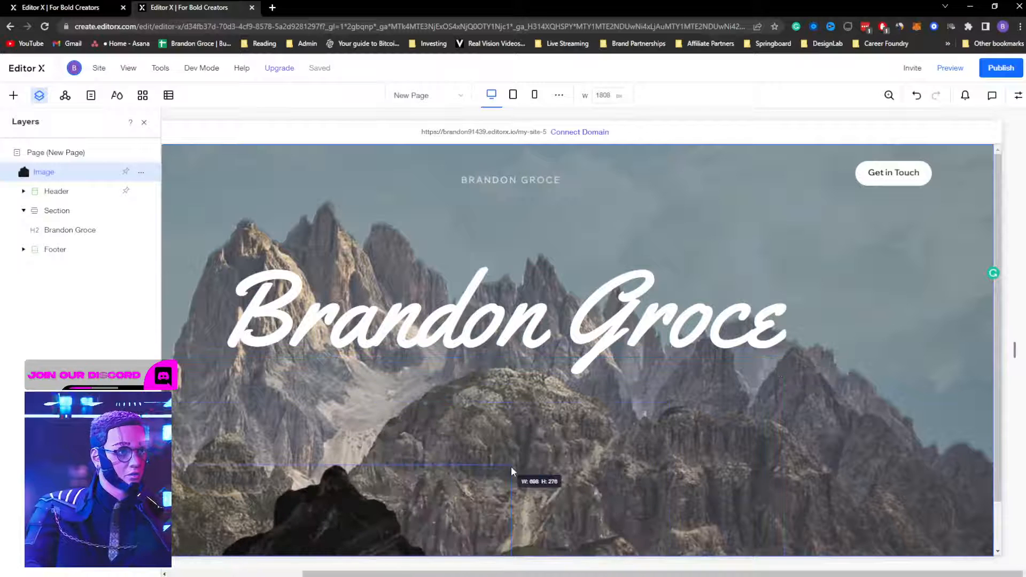
pyautogui.moveTo(314, 508); pyautogui.dragTo(536, 437)
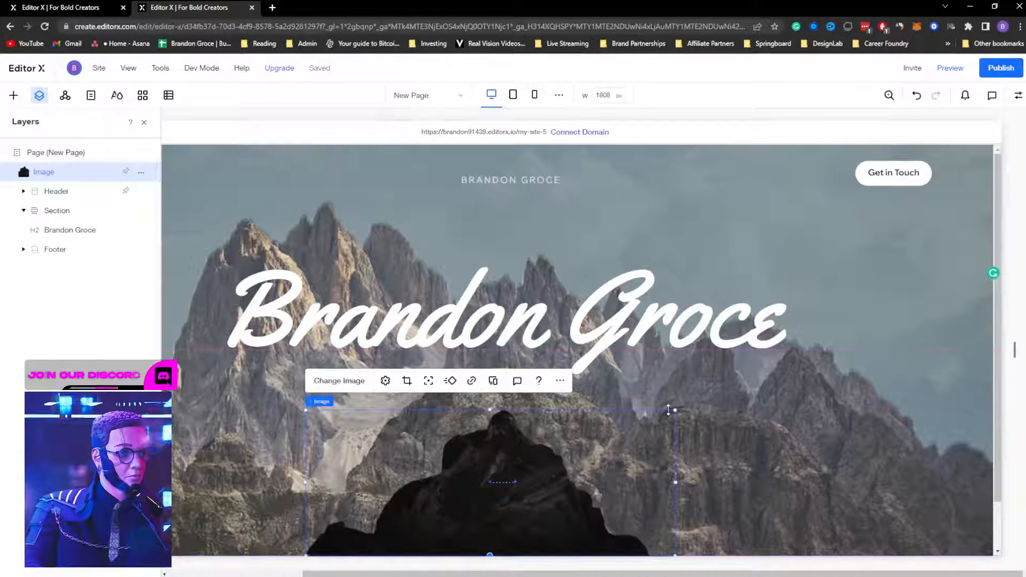
pyautogui.moveTo(676, 410); pyautogui.dragTo(774, 362)
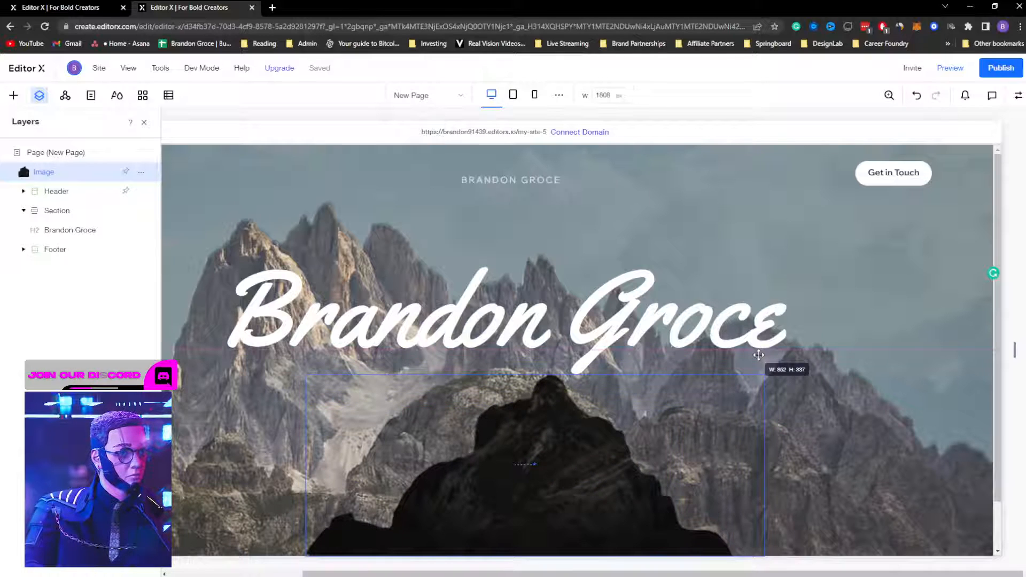
pyautogui.click(1018, 100)
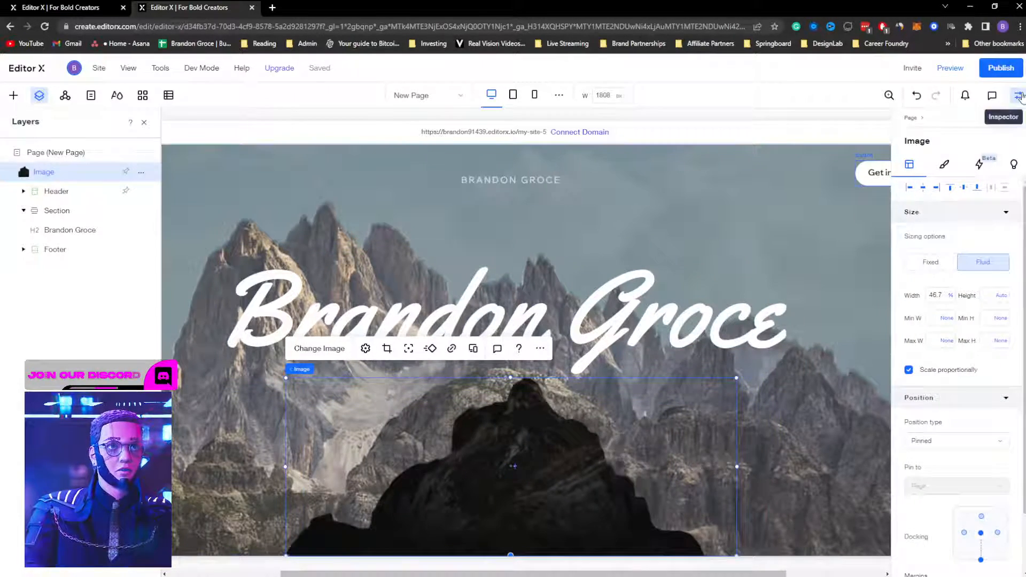
pyautogui.click(1017, 96)
pyautogui.click(948, 79)
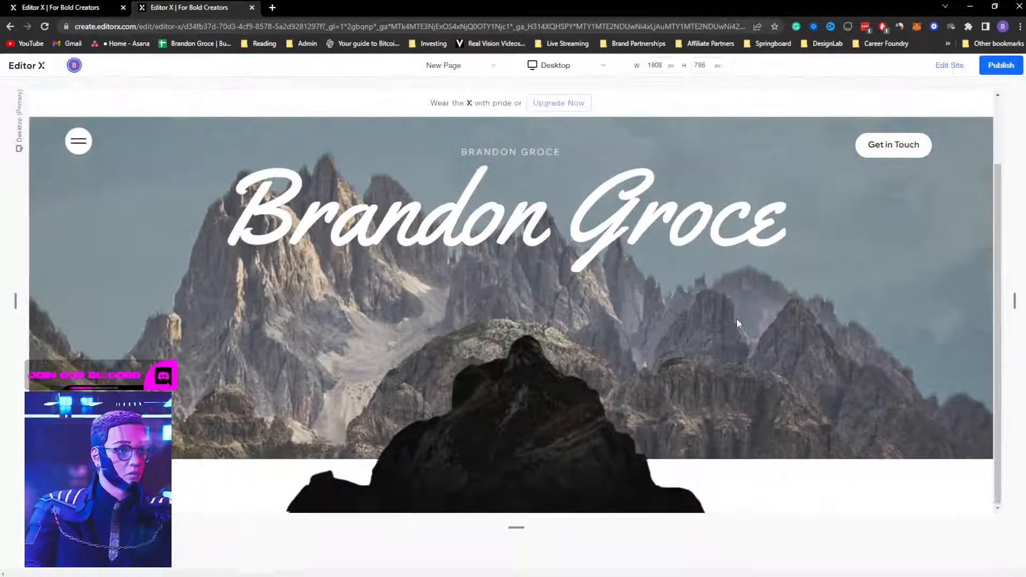
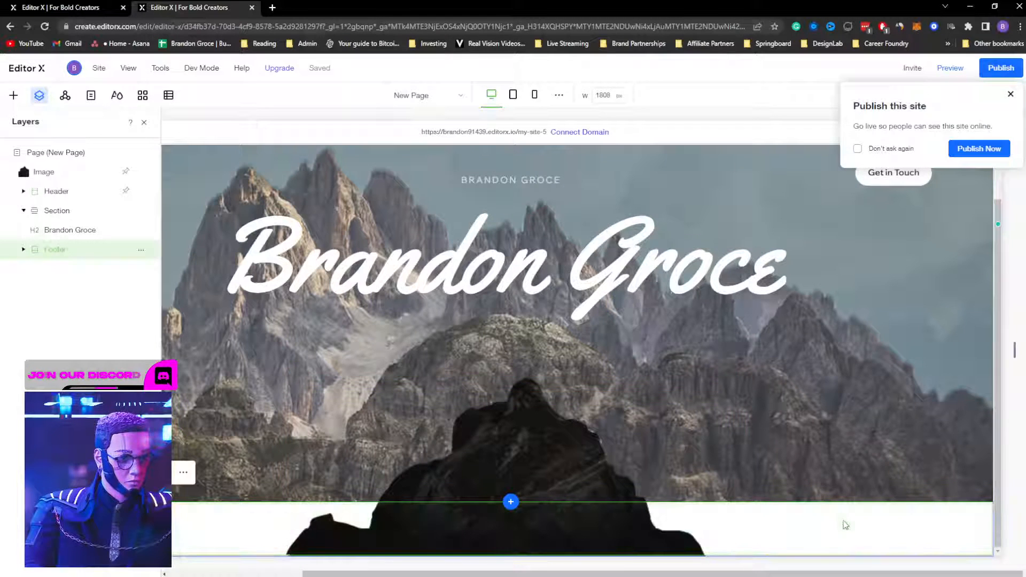
# Step: Hide the footer with Don't Display, preview the mountain hero, then return to editing
pyautogui.rightClick(812, 530)
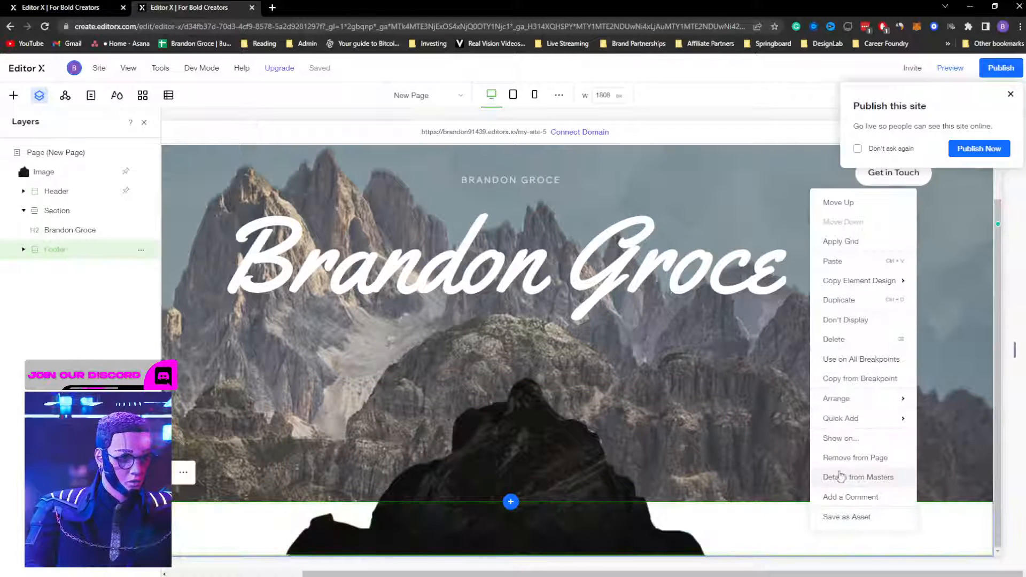
pyautogui.click(852, 321)
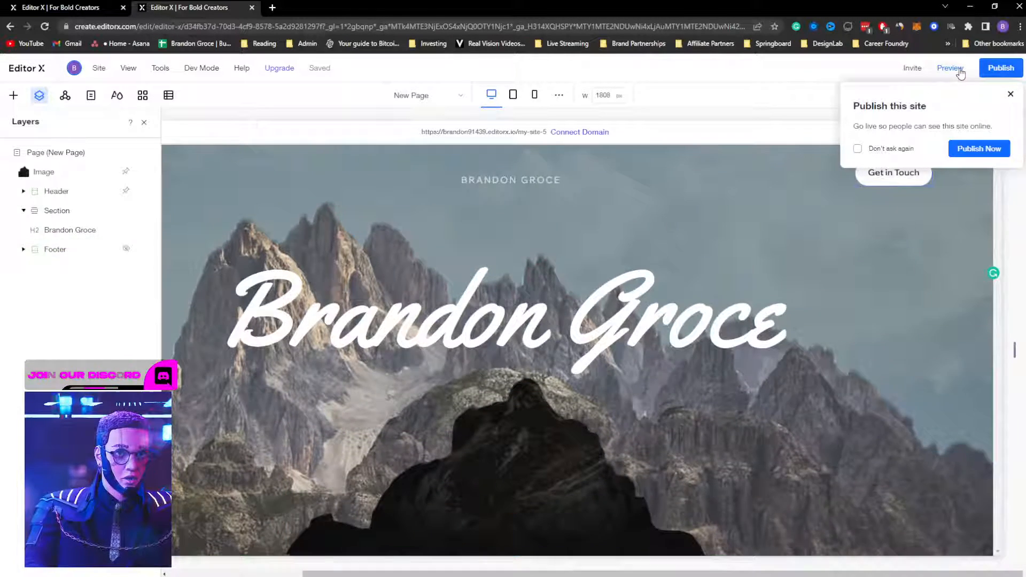
pyautogui.click(950, 68)
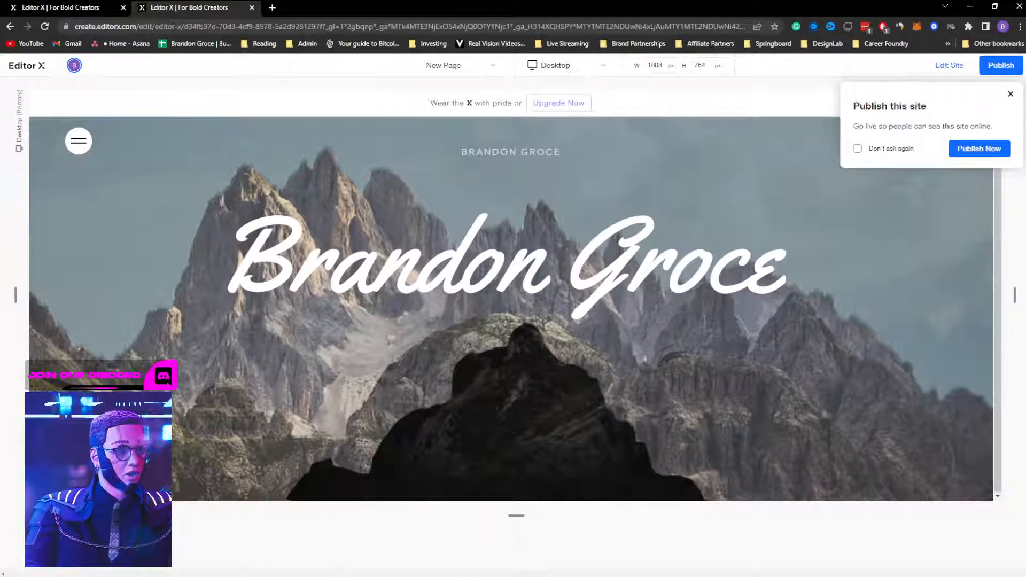
pyautogui.click(1008, 96)
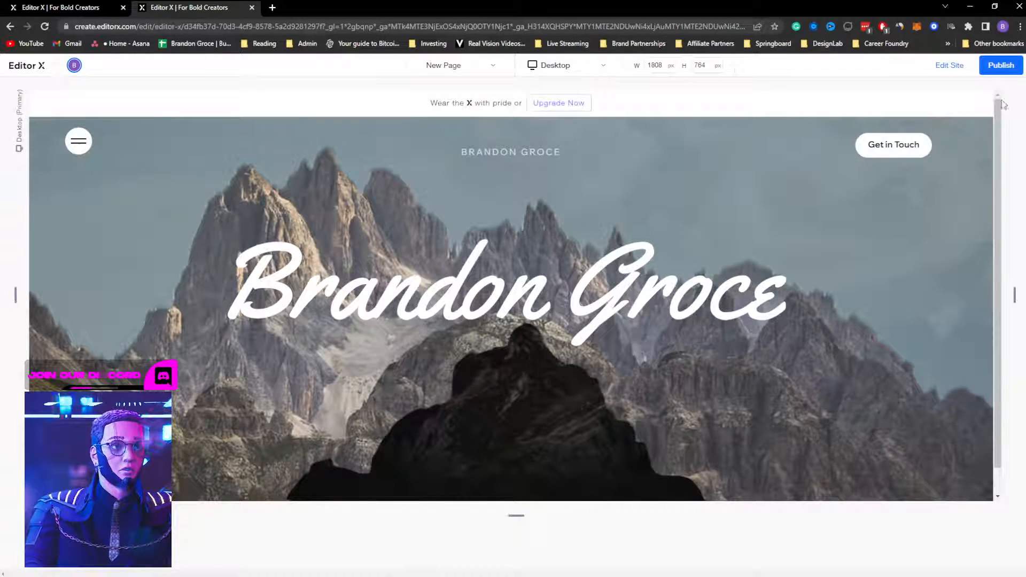
pyautogui.click(950, 67)
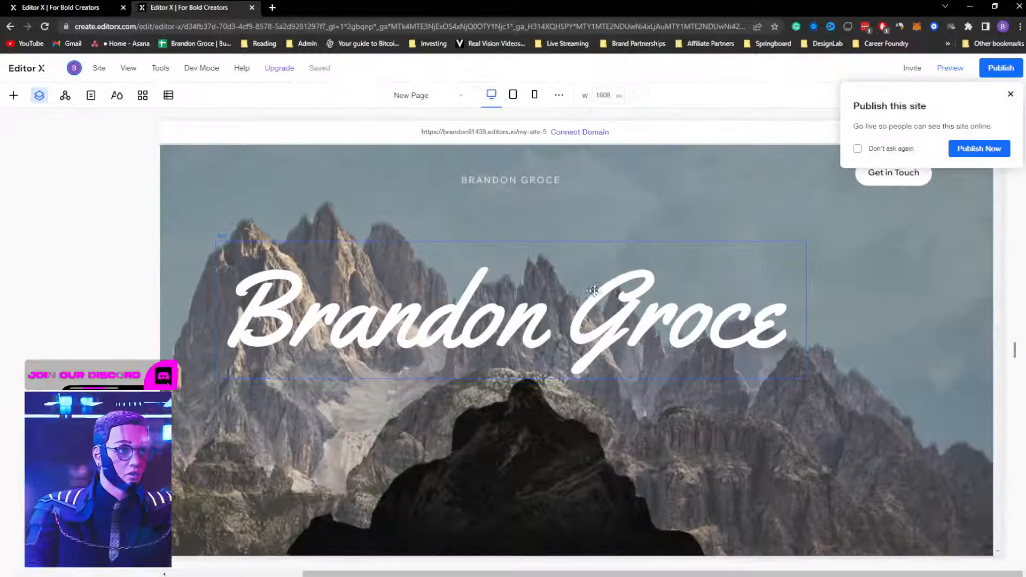
pyautogui.doubleClick(577, 306)
pyautogui.click(578, 305)
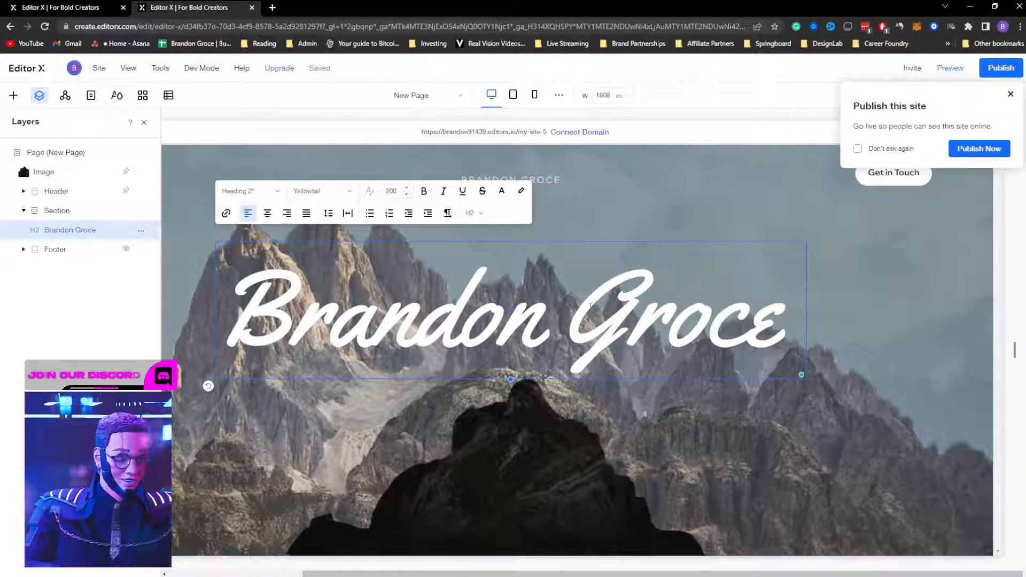
pyautogui.press('Return')
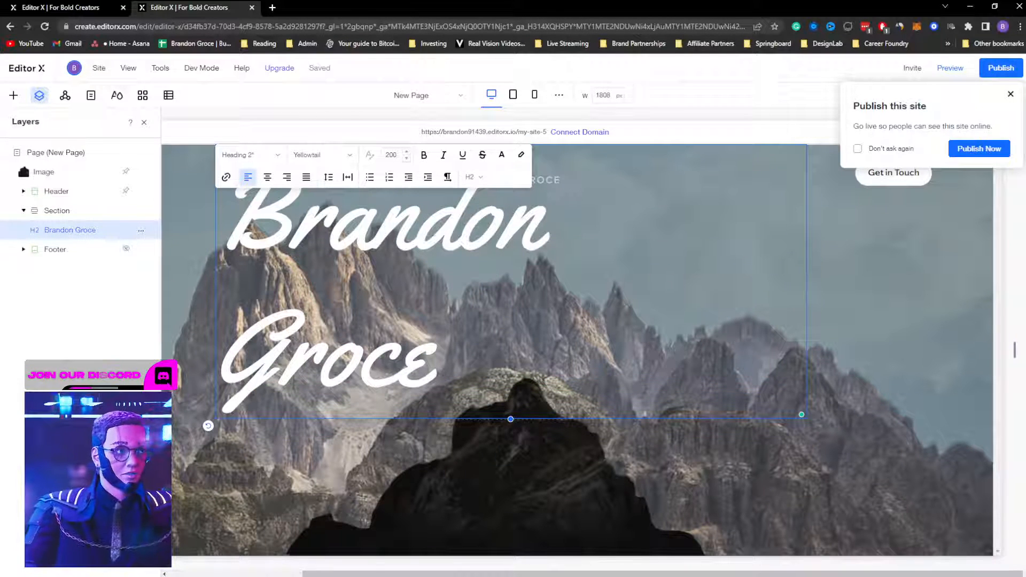
pyautogui.hotkey('ctrl', 'a')
pyautogui.click(328, 177)
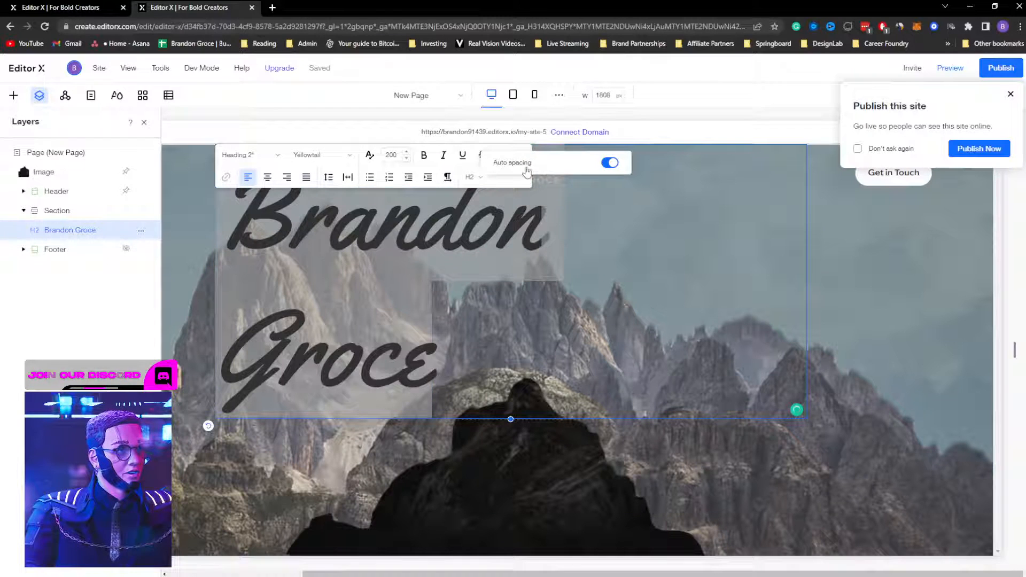
pyautogui.click(610, 163)
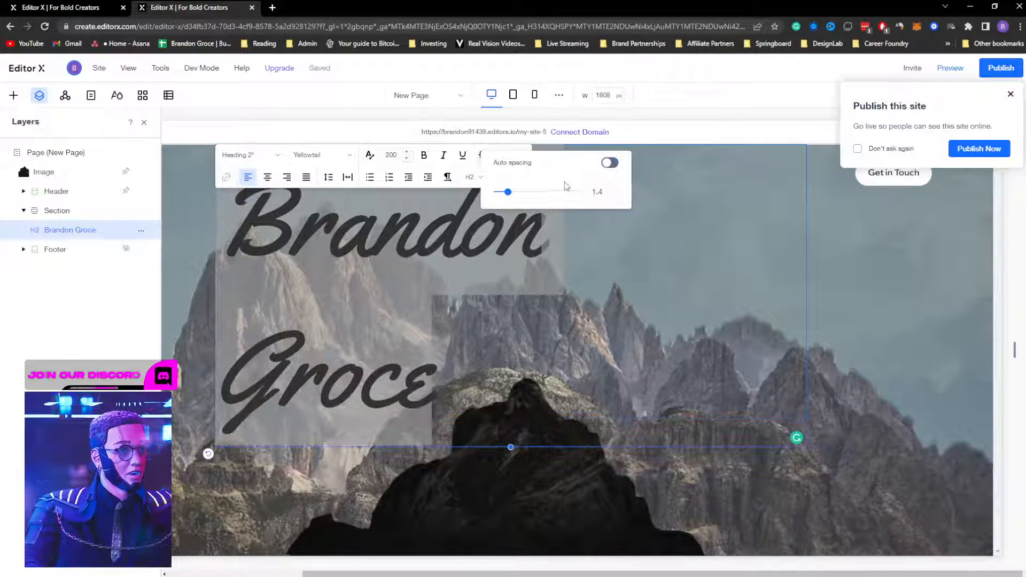
pyautogui.moveTo(507, 195); pyautogui.dragTo(505, 241)
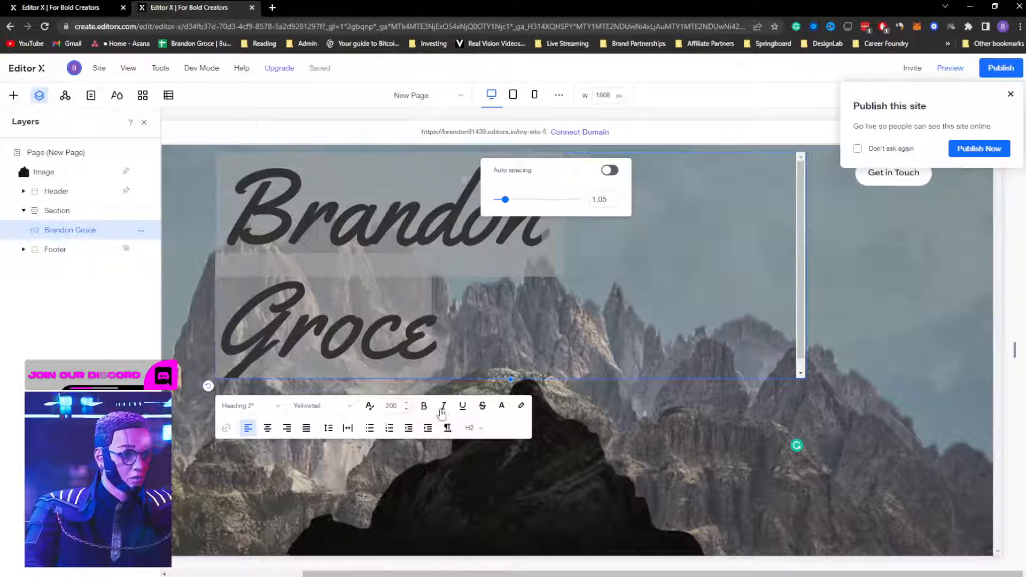
pyautogui.moveTo(442, 413); pyautogui.dragTo(486, 408)
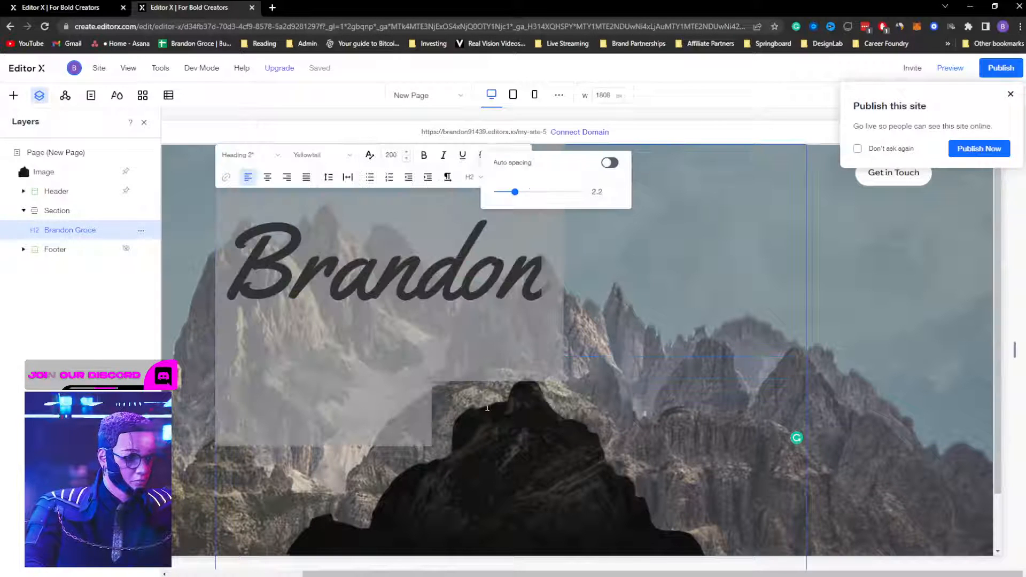
pyautogui.click(957, 284)
# Step: Undo the widened spacing and set the heading's line spacing to 1
pyautogui.click(444, 278)
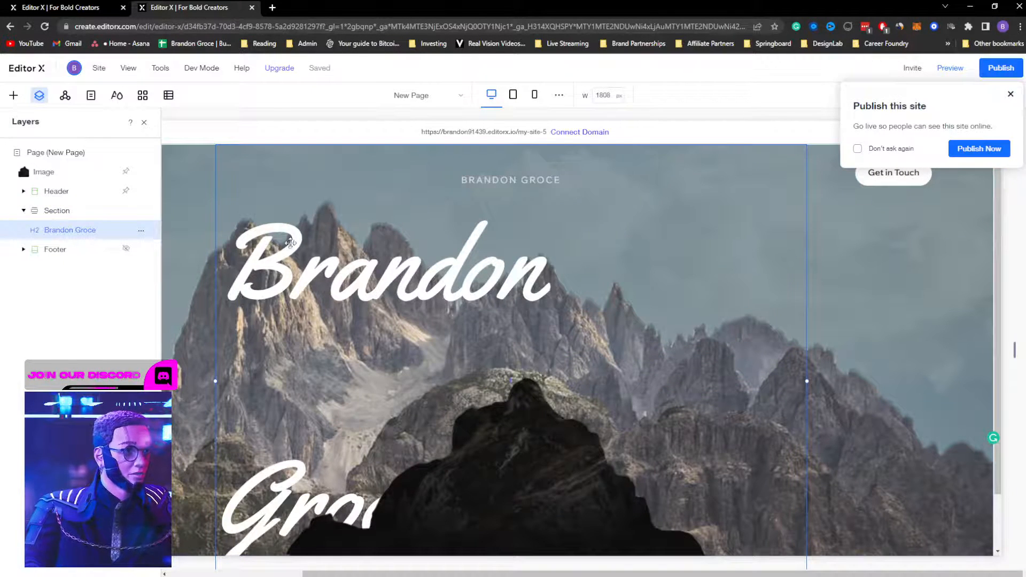
pyautogui.click(1011, 94)
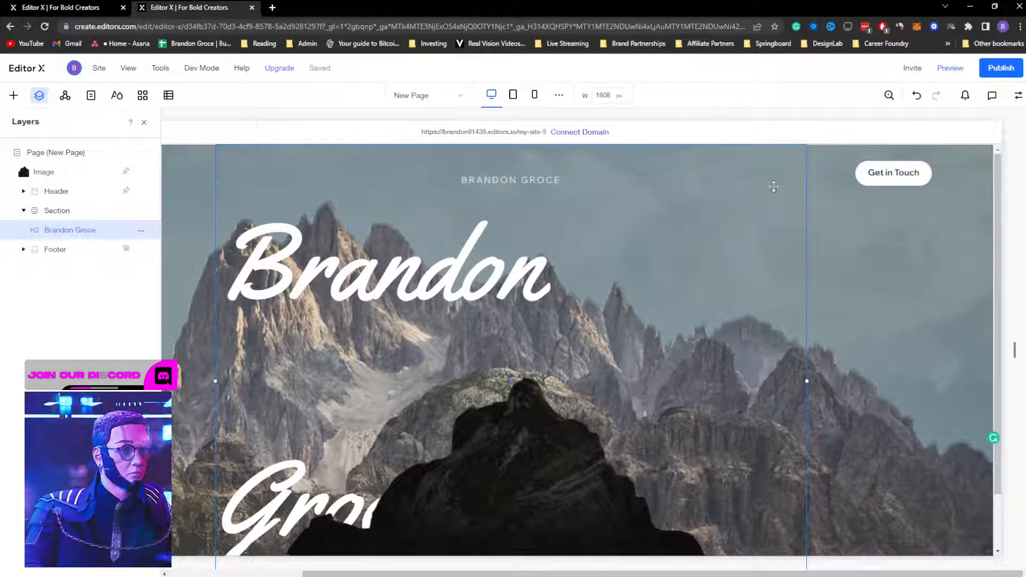
pyautogui.hotkey('ctrl', 'z')
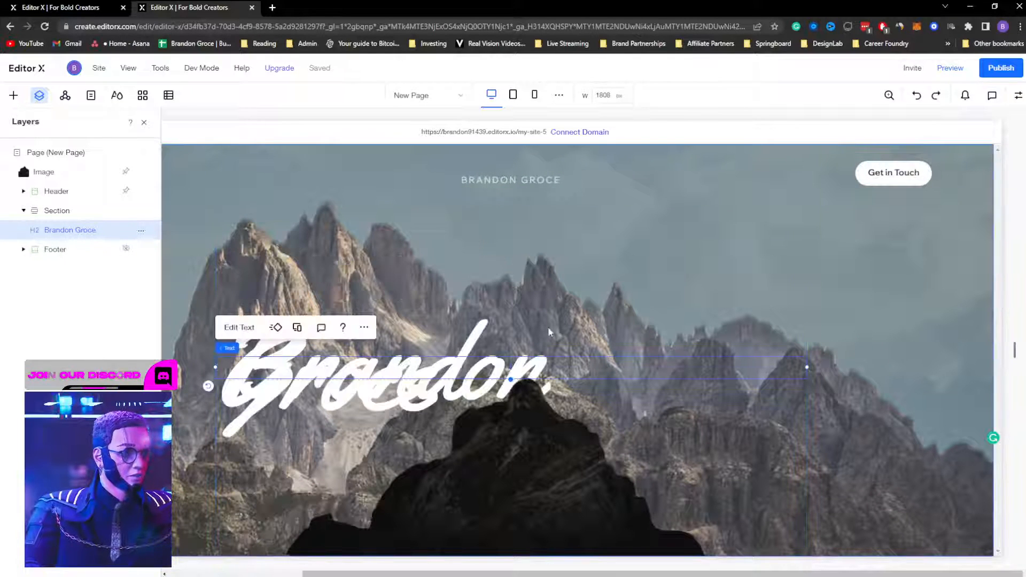
pyautogui.click(249, 328)
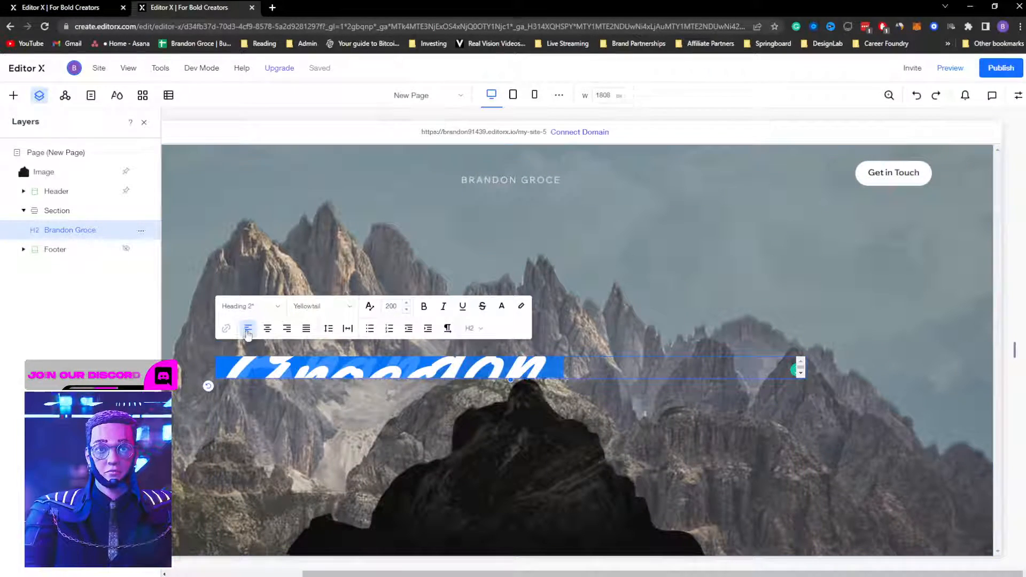
pyautogui.click(329, 331)
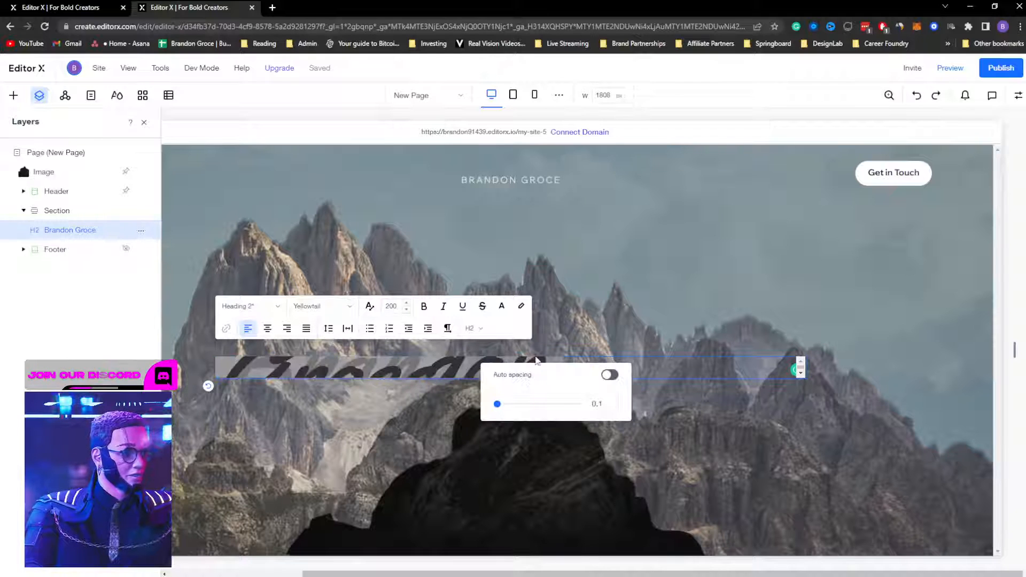
pyautogui.click(612, 404)
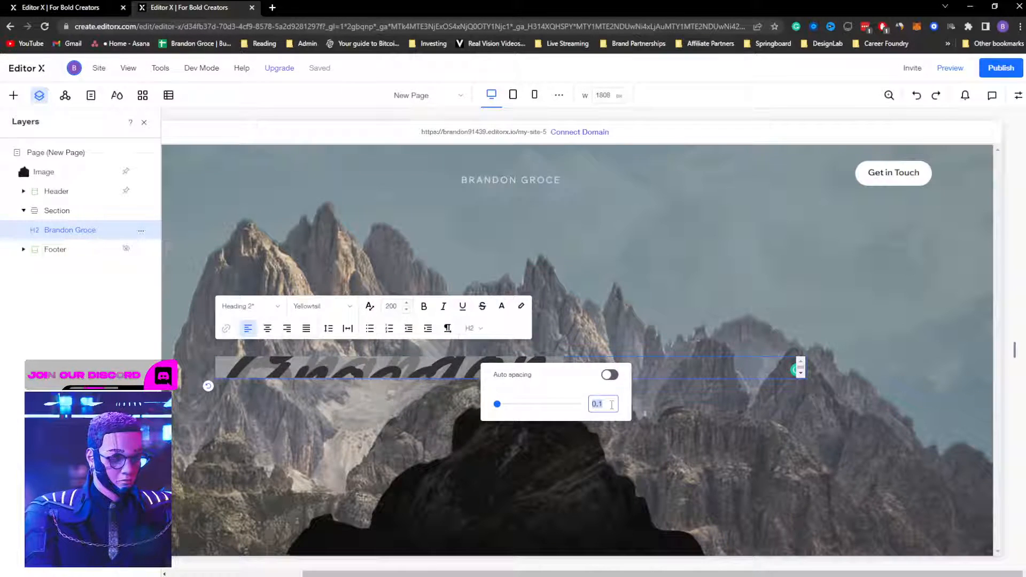
pyautogui.write('1')
pyautogui.press('Return')
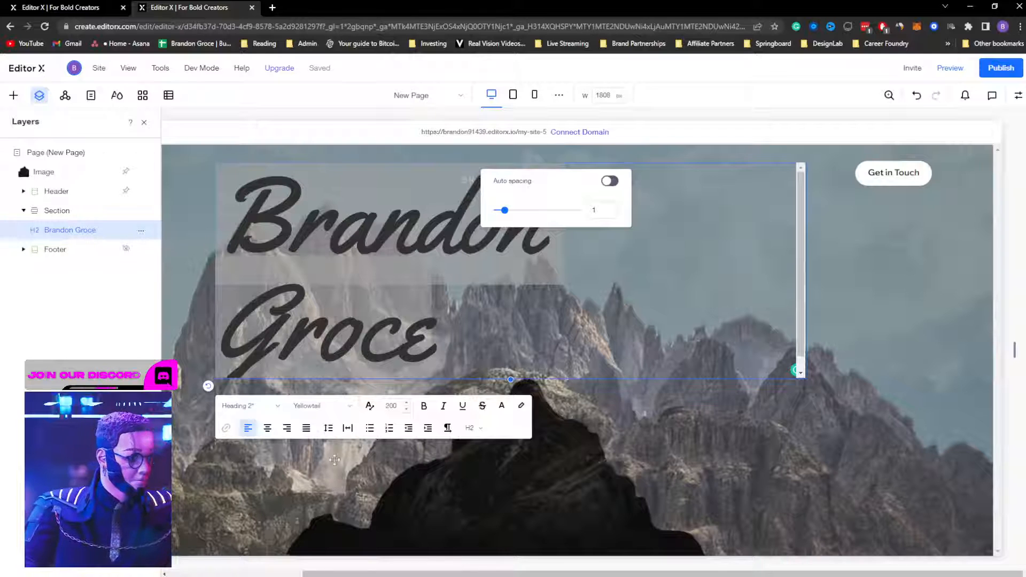
pyautogui.click(329, 430)
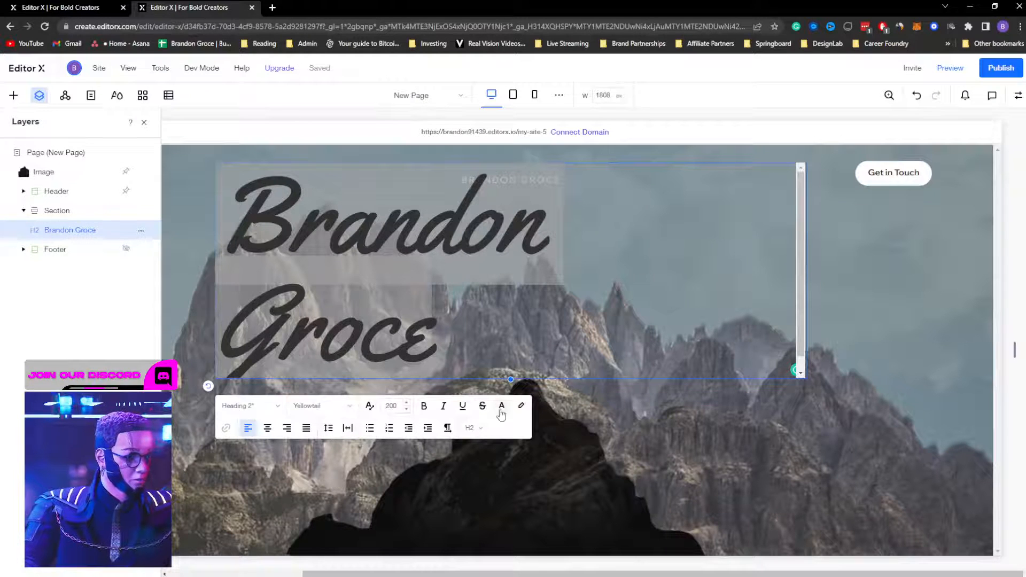
# Step: Tighten the heading's line spacing to 0.85 and reselect the heading
pyautogui.click(330, 428)
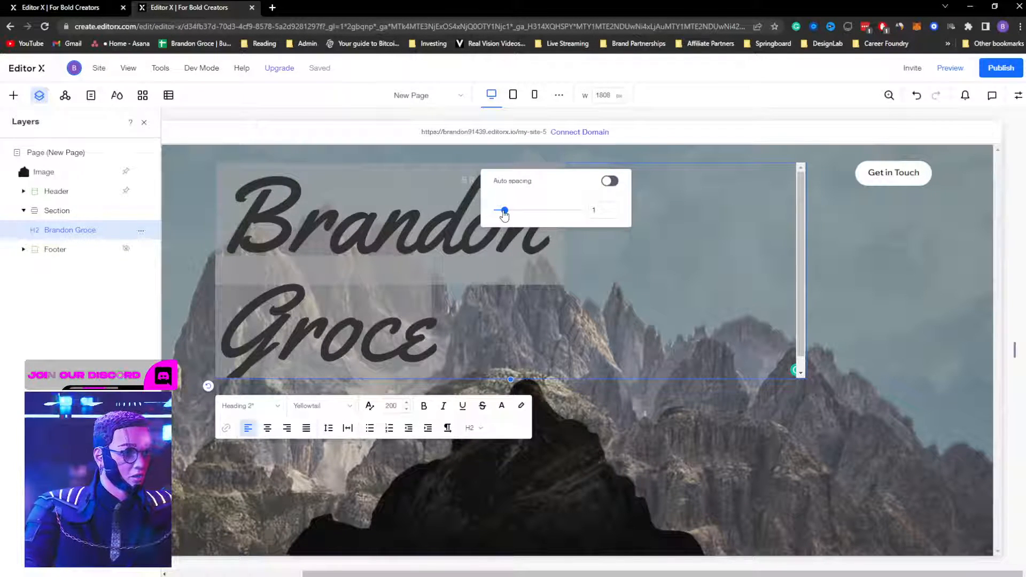
pyautogui.moveTo(504, 213); pyautogui.dragTo(502, 213)
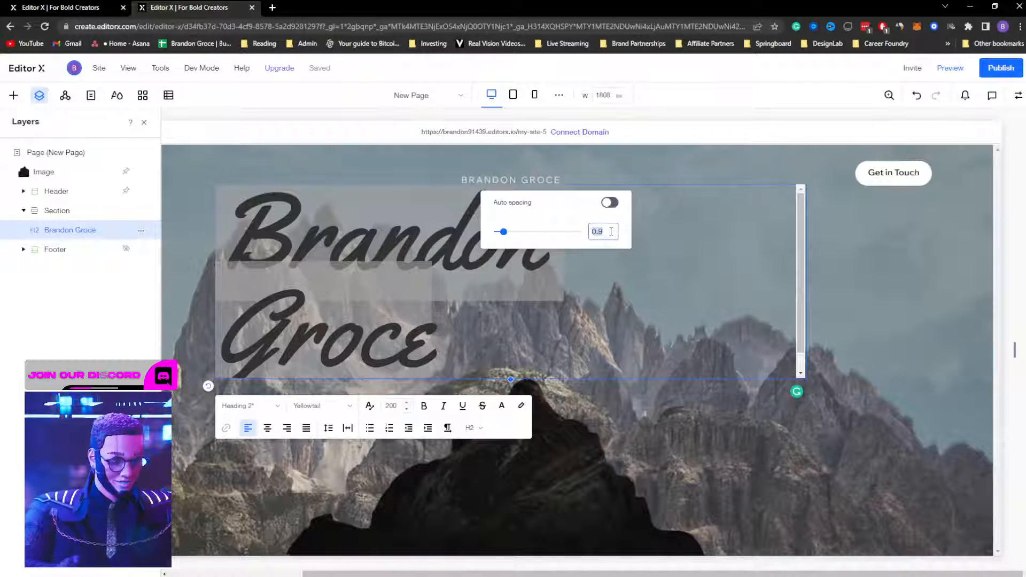
pyautogui.press('Down')
pyautogui.press('Down')
pyautogui.press('Down')
pyautogui.press('Down')
pyautogui.press('Down')
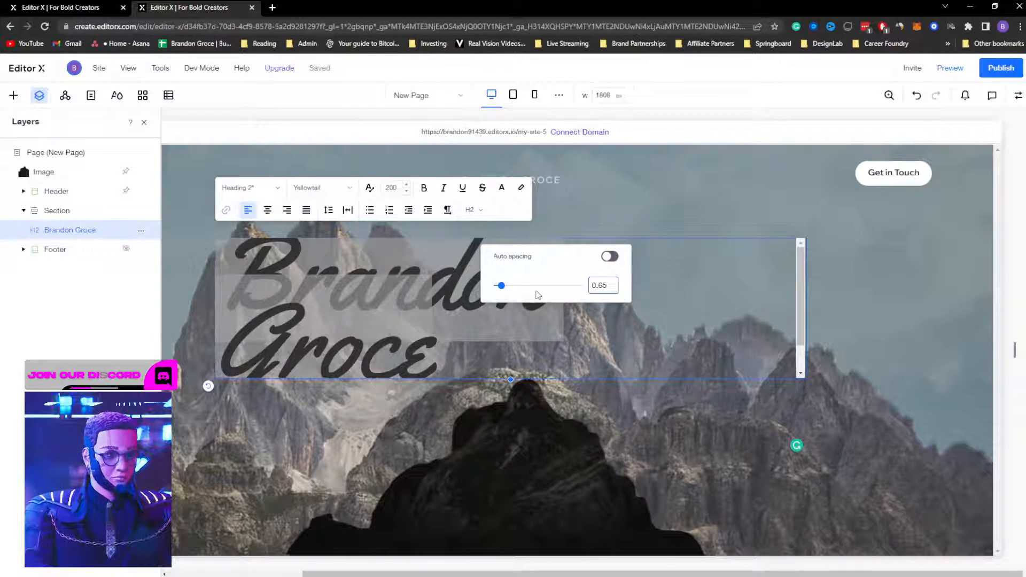
pyautogui.press('Up')
pyautogui.press('Up')
pyautogui.press('Up')
pyautogui.press('Up')
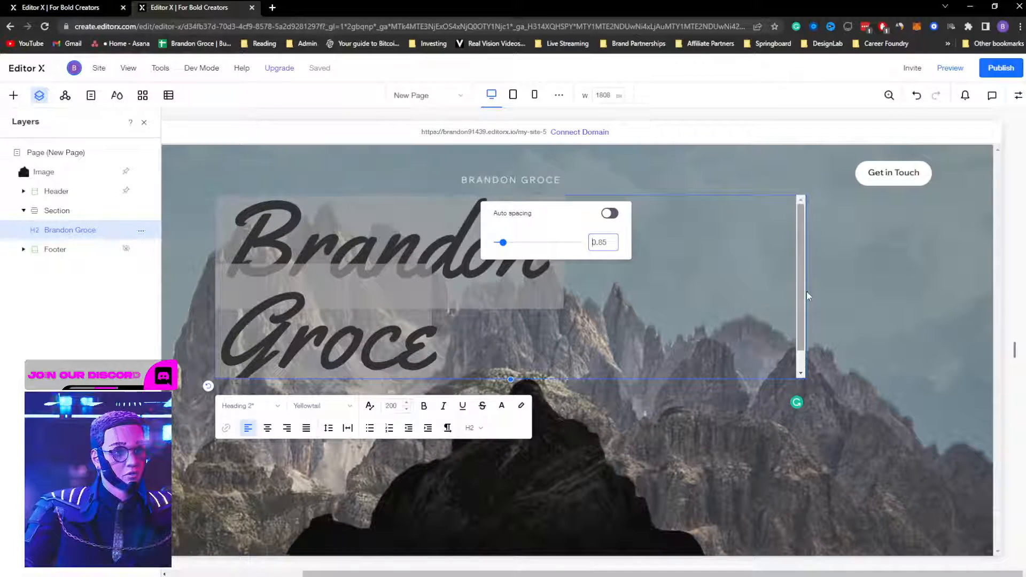
pyautogui.click(613, 355)
pyautogui.click(414, 330)
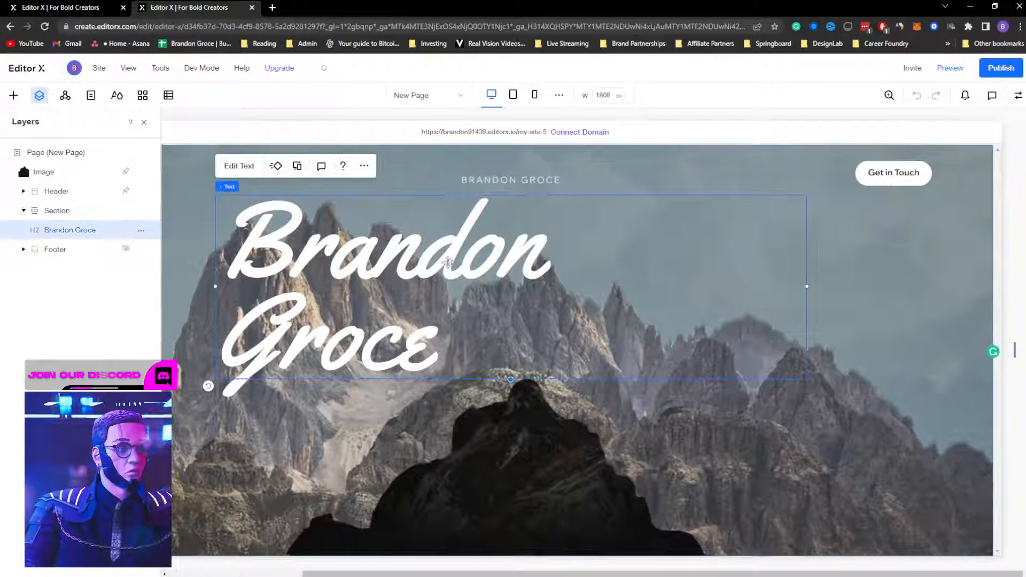
# Step: Centre-align the two-line heading, nudge it down about 40 px, and preview the page
pyautogui.click(249, 166)
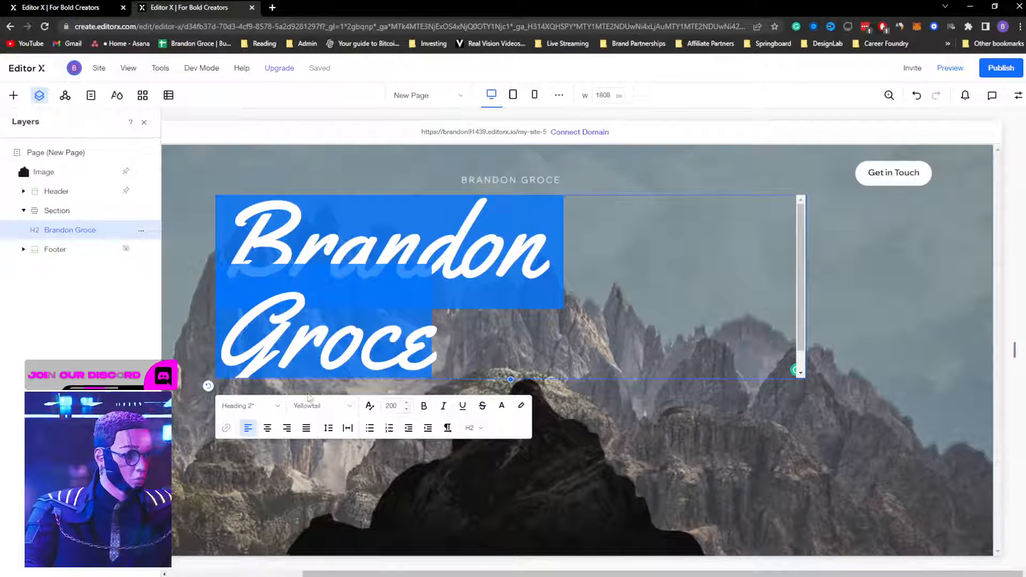
pyautogui.click(266, 429)
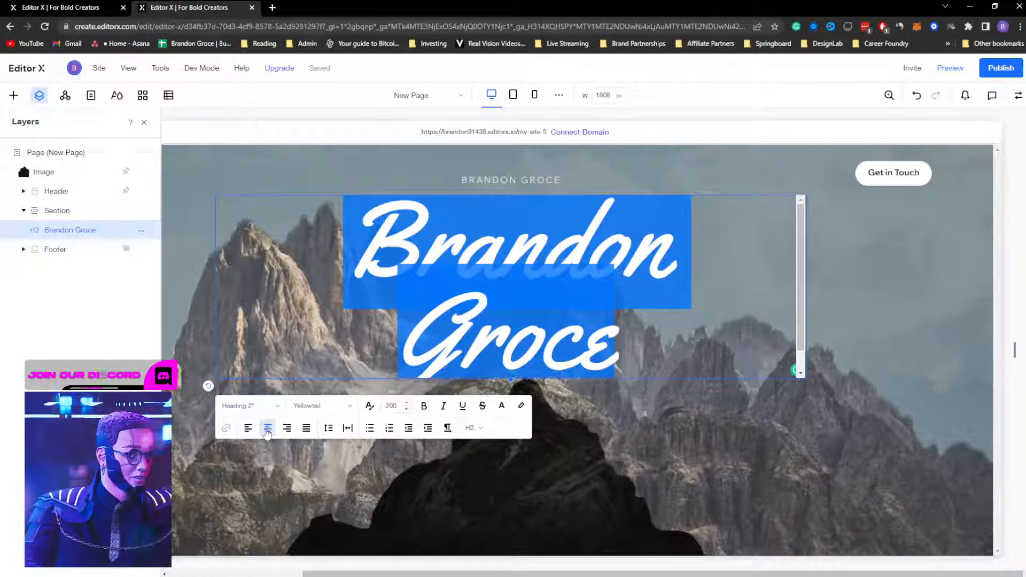
pyautogui.click(921, 321)
pyautogui.click(566, 332)
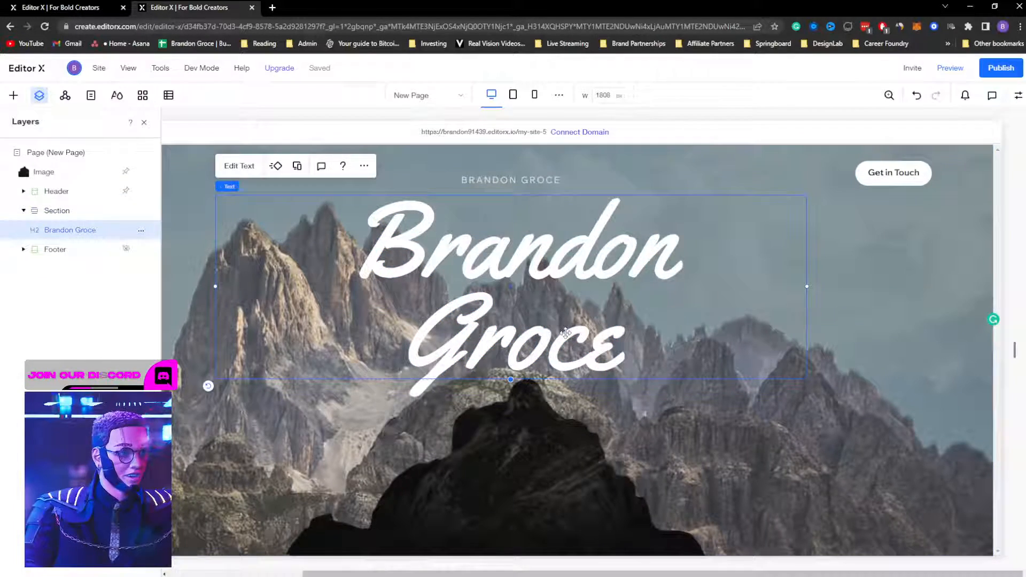
pyautogui.hotkey('shift', 'Down')
pyautogui.hotkey('shift', 'Down')
pyautogui.hotkey('shift', 'Down')
pyautogui.hotkey('shift', 'Down')
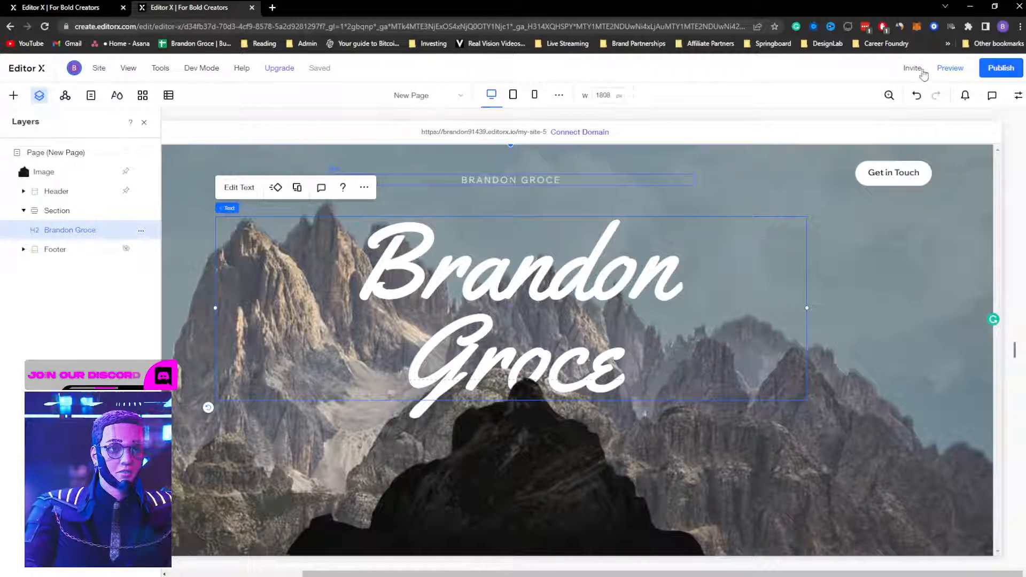
pyautogui.click(954, 68)
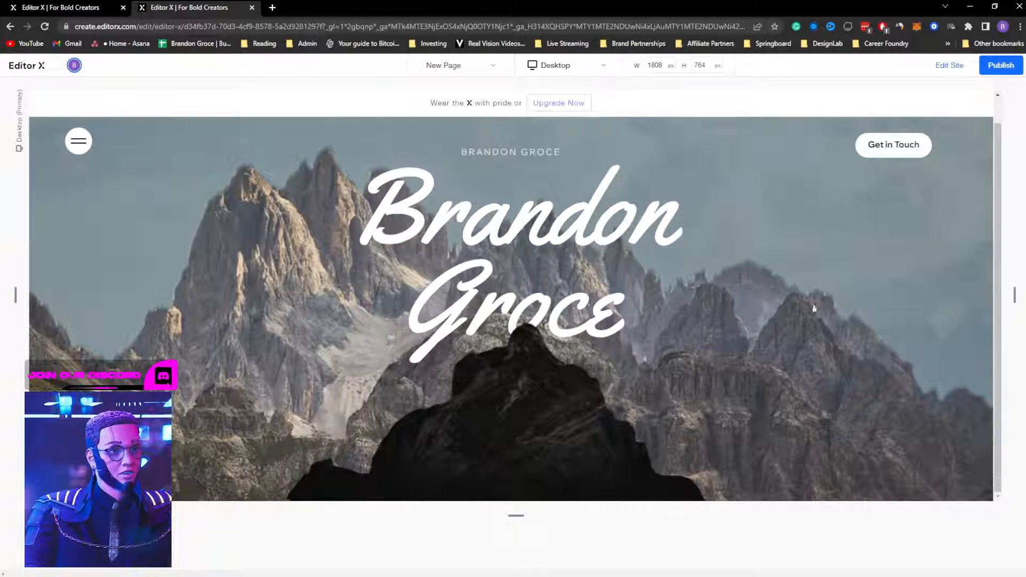
# Step: Set the hero section's height to 200 vh in the Layout settings and preview it
pyautogui.click(956, 70)
pyautogui.click(214, 274)
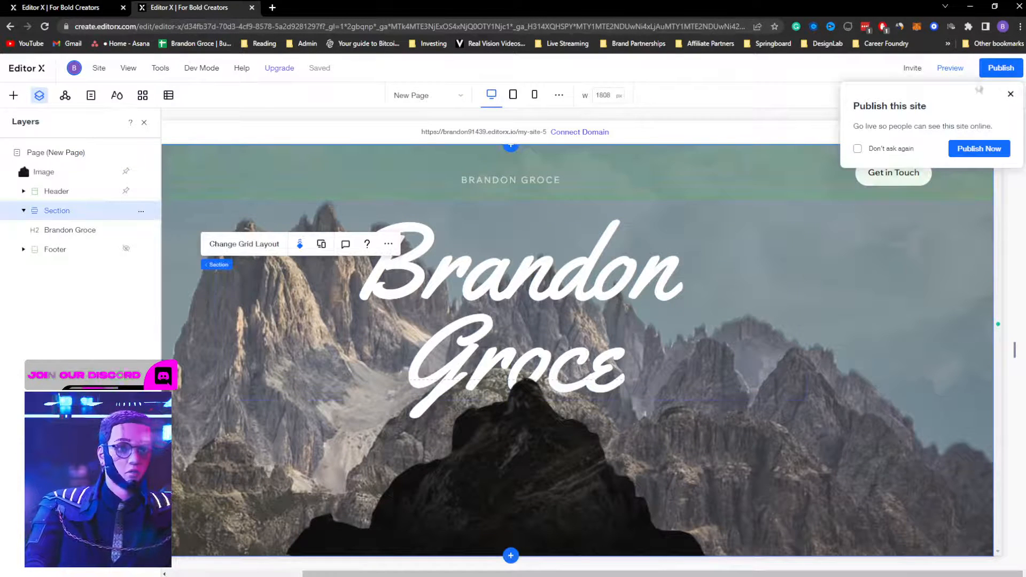
pyautogui.click(1010, 95)
pyautogui.click(1018, 95)
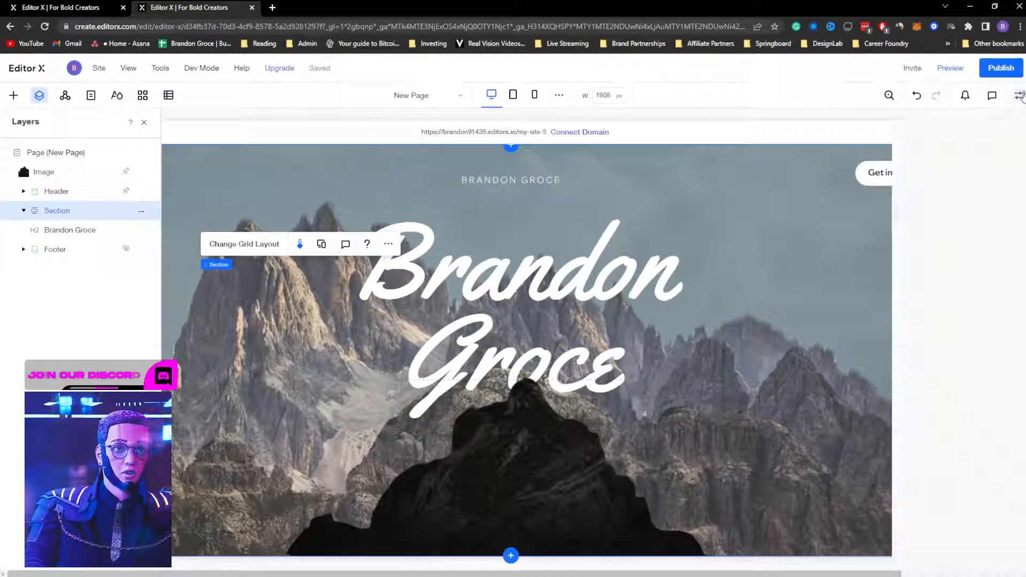
pyautogui.click(953, 170)
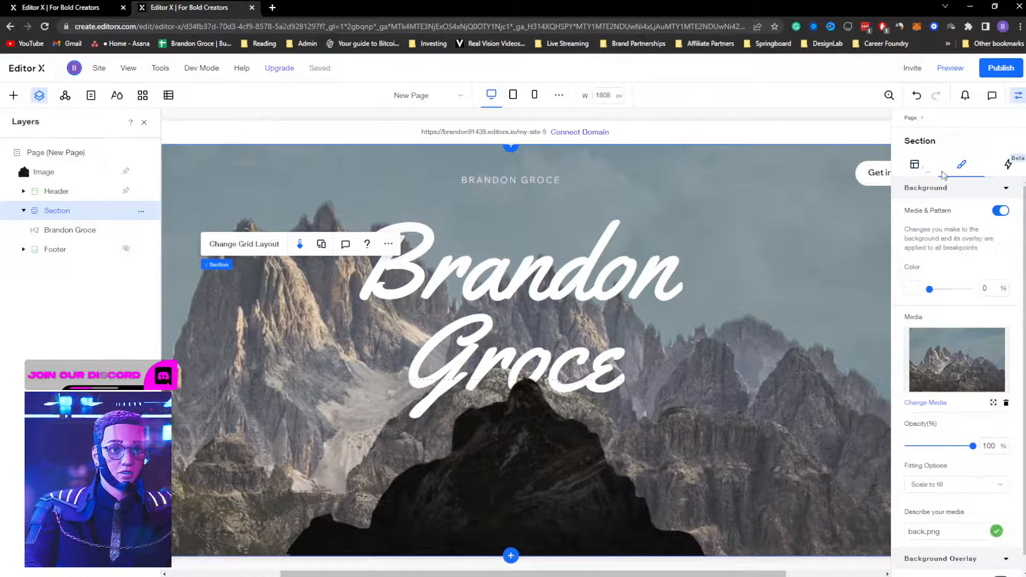
pyautogui.click(919, 171)
pyautogui.click(1007, 297)
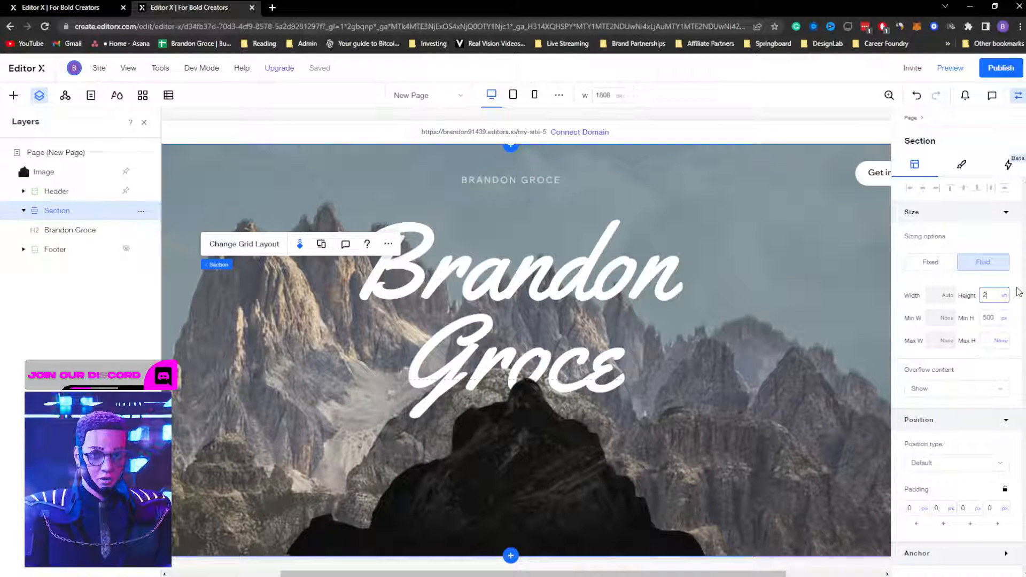
pyautogui.press('Return')
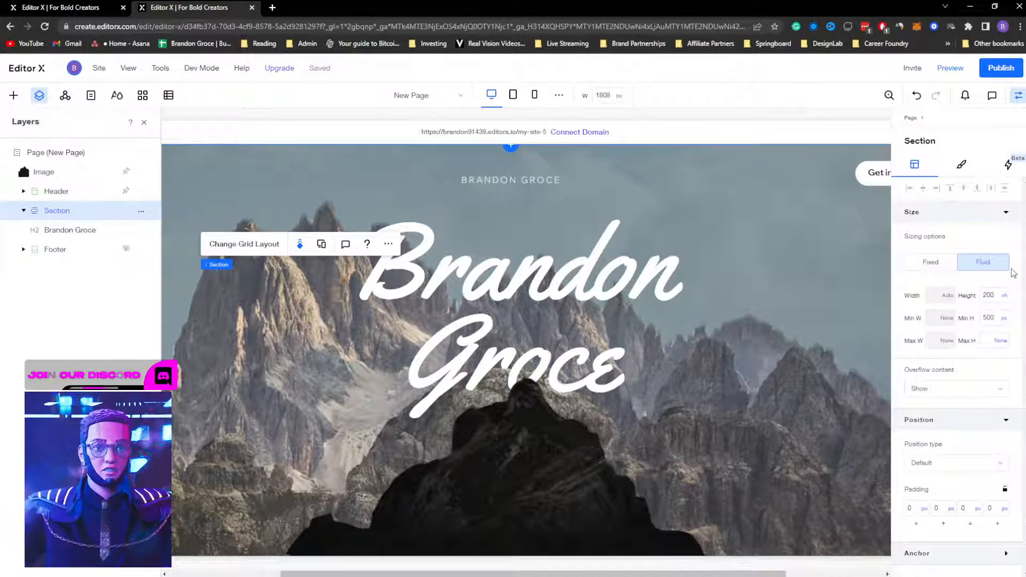
pyautogui.click(949, 68)
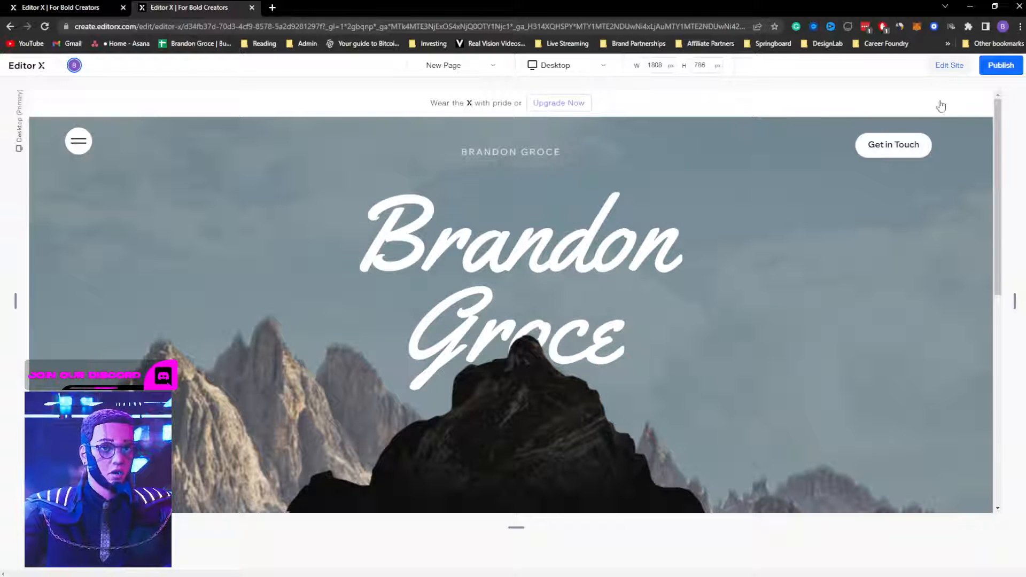
pyautogui.click(949, 65)
# Step: Apply the Parallax scroll effect to the hero section and scroll the preview
pyautogui.click(861, 243)
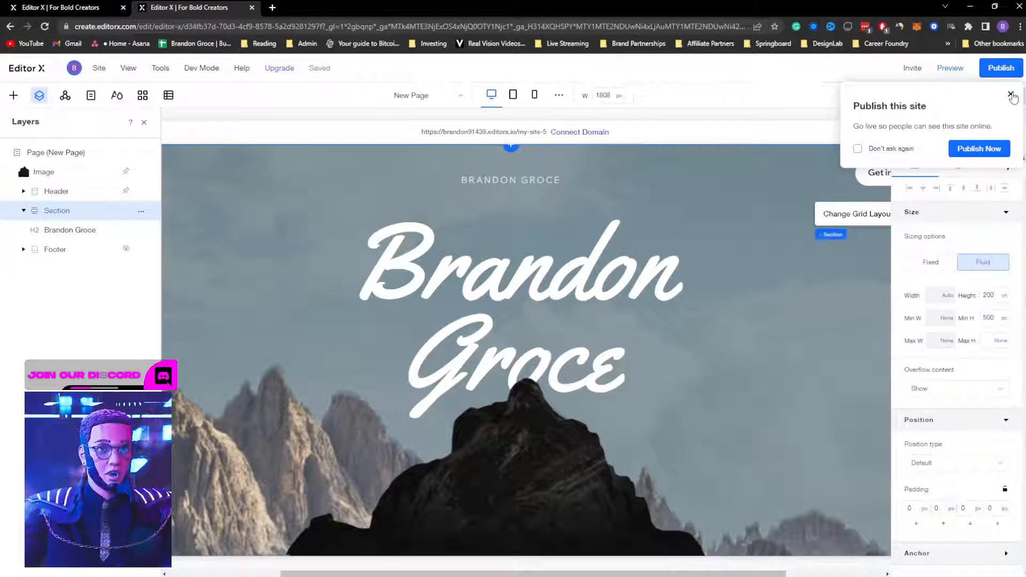
pyautogui.click(1011, 95)
pyautogui.click(1018, 95)
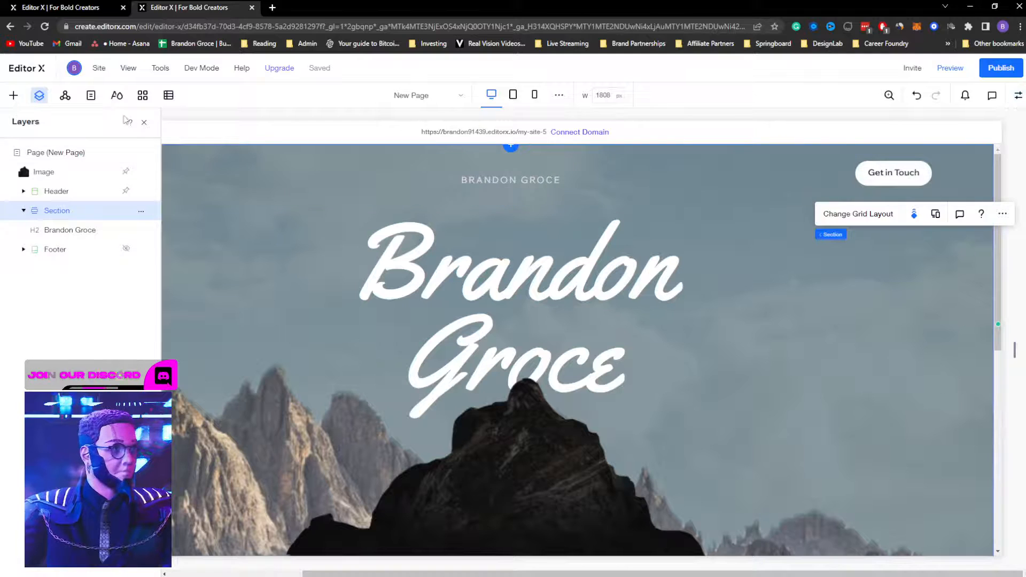
pyautogui.click(144, 122)
pyautogui.click(262, 305)
pyautogui.click(133, 337)
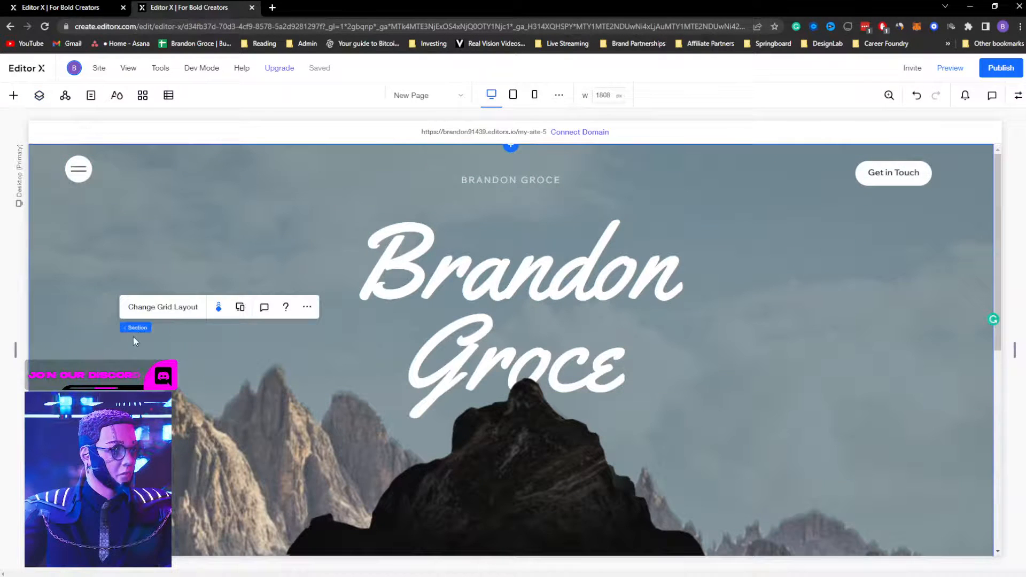
pyautogui.click(216, 308)
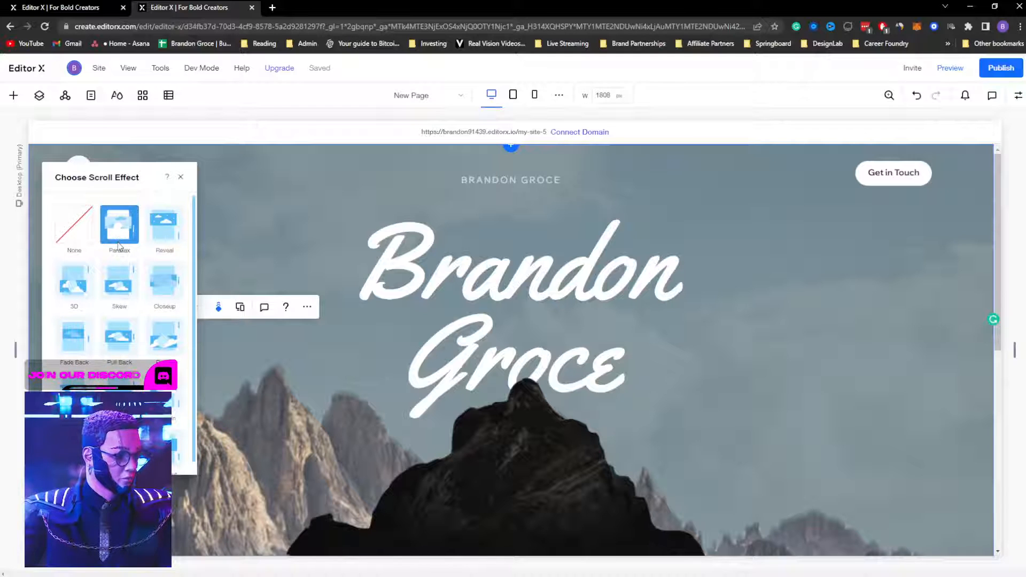
pyautogui.click(179, 178)
pyautogui.click(954, 68)
pyautogui.scroll(-8, 797, 307)
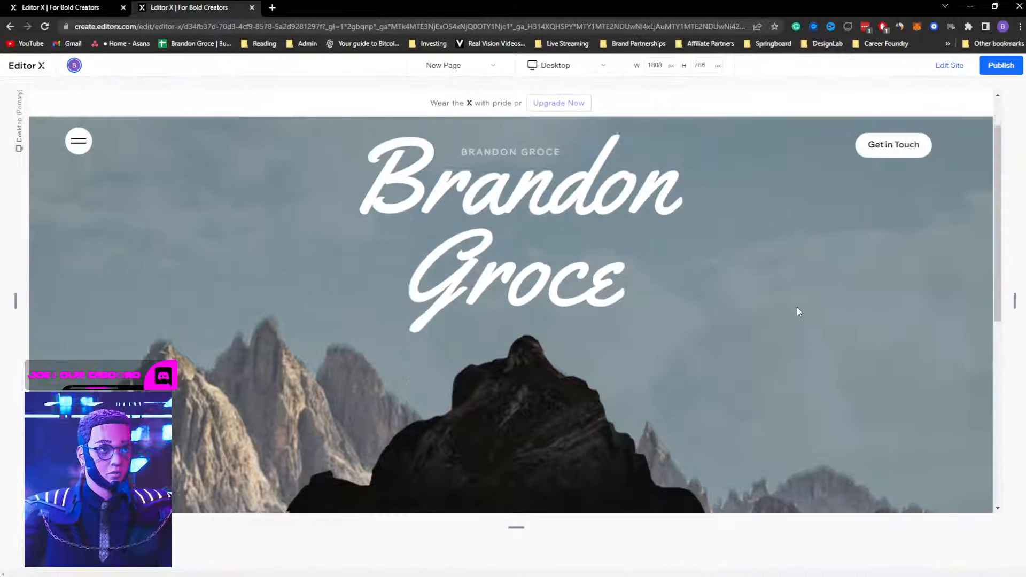
pyautogui.scroll(8, 800, 296)
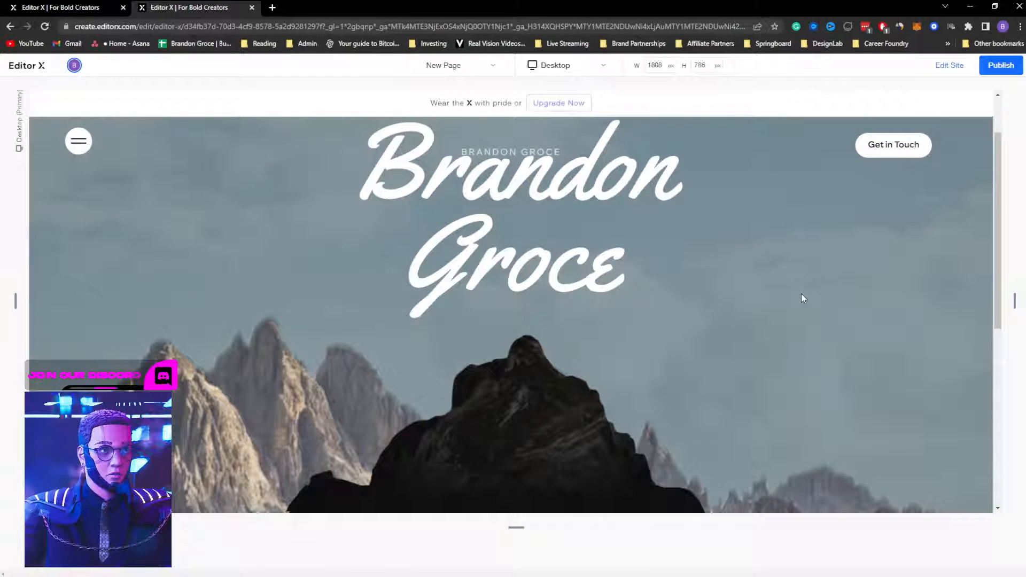
pyautogui.click(953, 65)
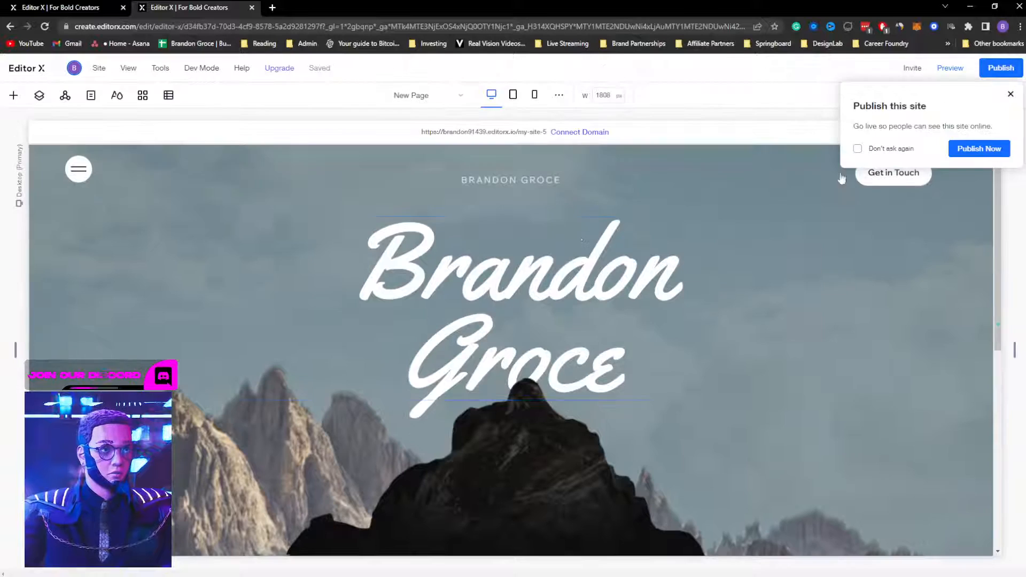
pyautogui.click(580, 269)
pyautogui.press('Down')
pyautogui.press('Down')
pyautogui.press('Down')
pyautogui.press('Down')
pyautogui.press('Down')
pyautogui.press('Down')
pyautogui.press('Down')
pyautogui.press('Down')
pyautogui.press('Down')
pyautogui.press('Down')
pyautogui.press('Down')
pyautogui.press('Down')
pyautogui.press('Down')
pyautogui.press('Down')
pyautogui.press('Down')
pyautogui.press('Down')
pyautogui.press('Down')
pyautogui.press('Down')
pyautogui.press('Down')
pyautogui.press('Down')
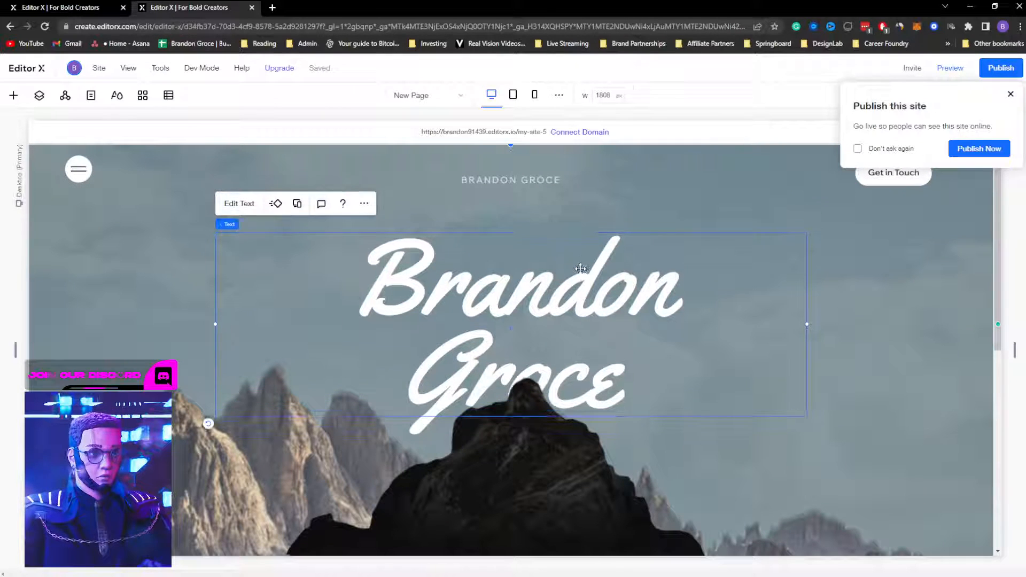
pyautogui.press('Down')
pyautogui.press('Down')
pyautogui.press('Down')
pyautogui.press('Down')
pyautogui.press('Down')
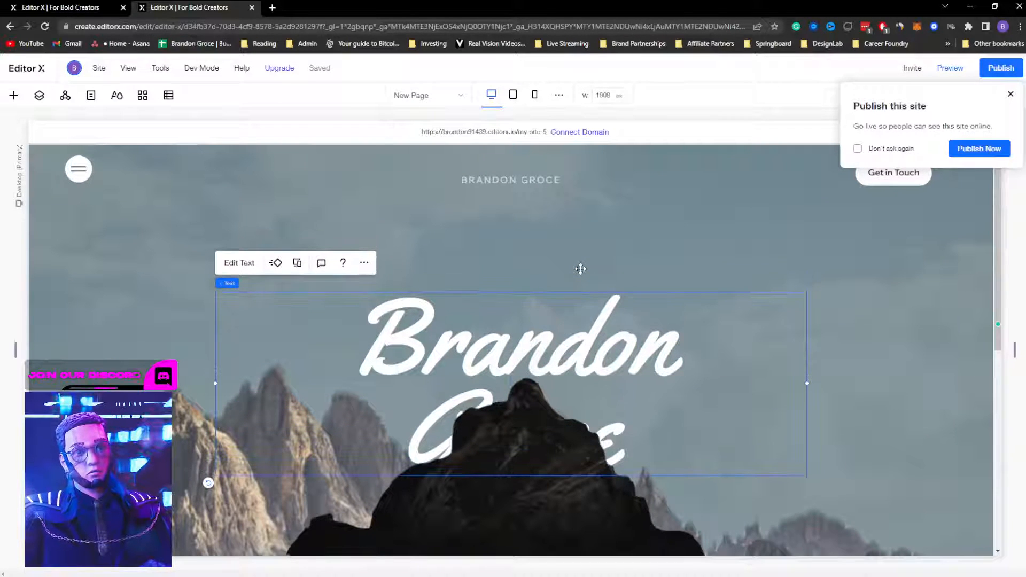
pyautogui.click(952, 70)
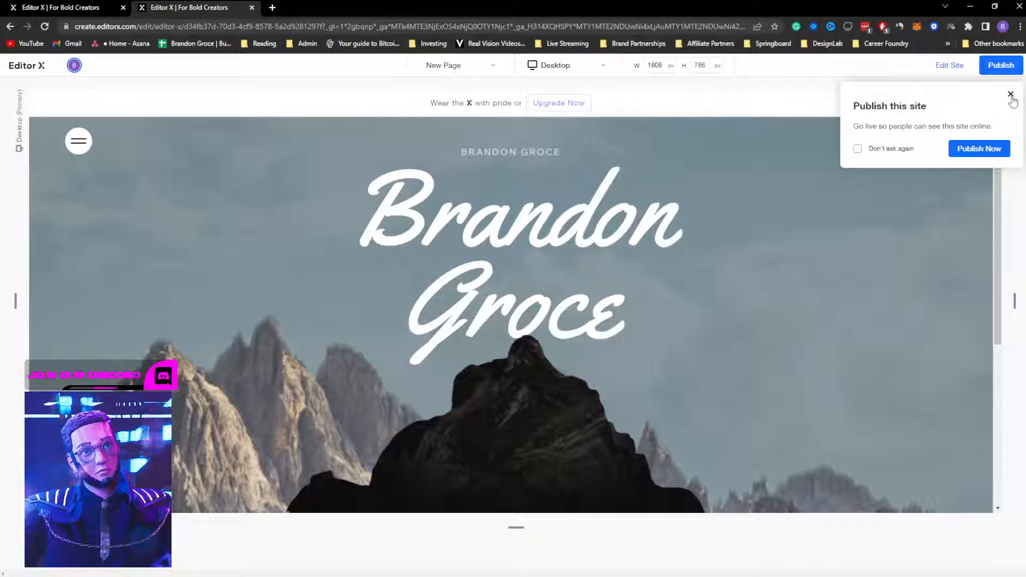
pyautogui.scroll(-5, 714, 298)
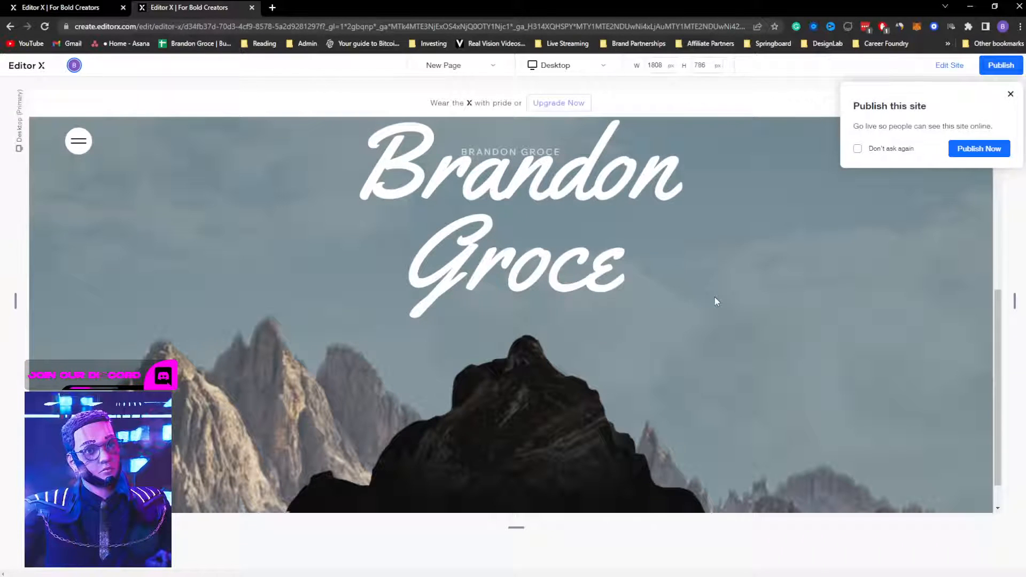
pyautogui.scroll(2, 715, 297)
pyautogui.scroll(3, 716, 301)
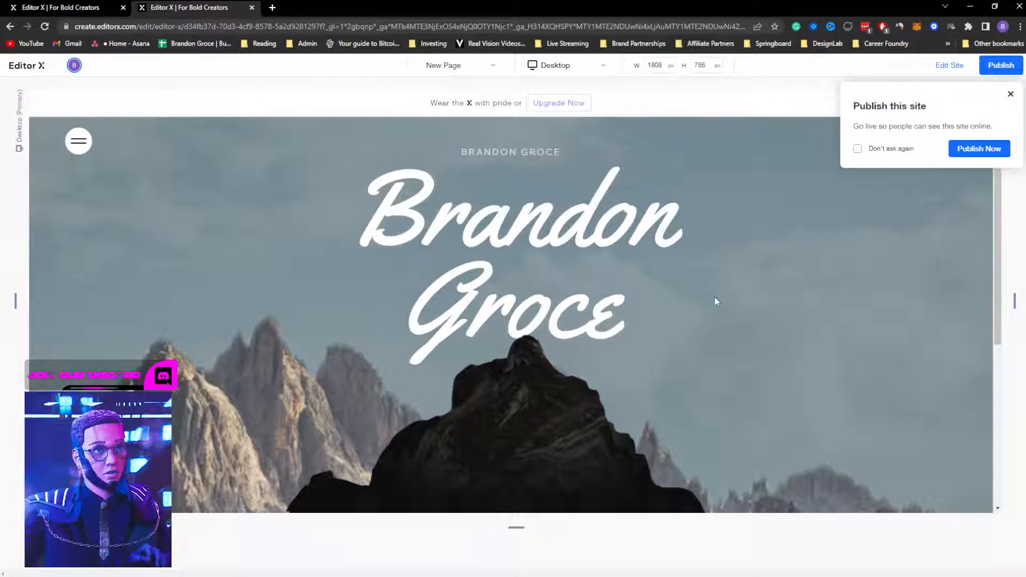
pyautogui.click(1010, 96)
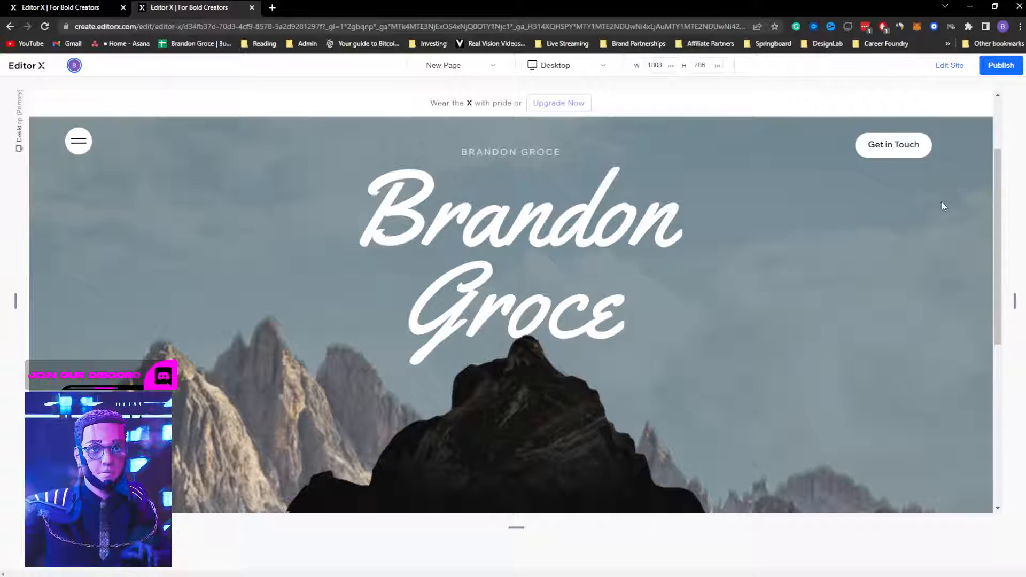
pyautogui.click(962, 70)
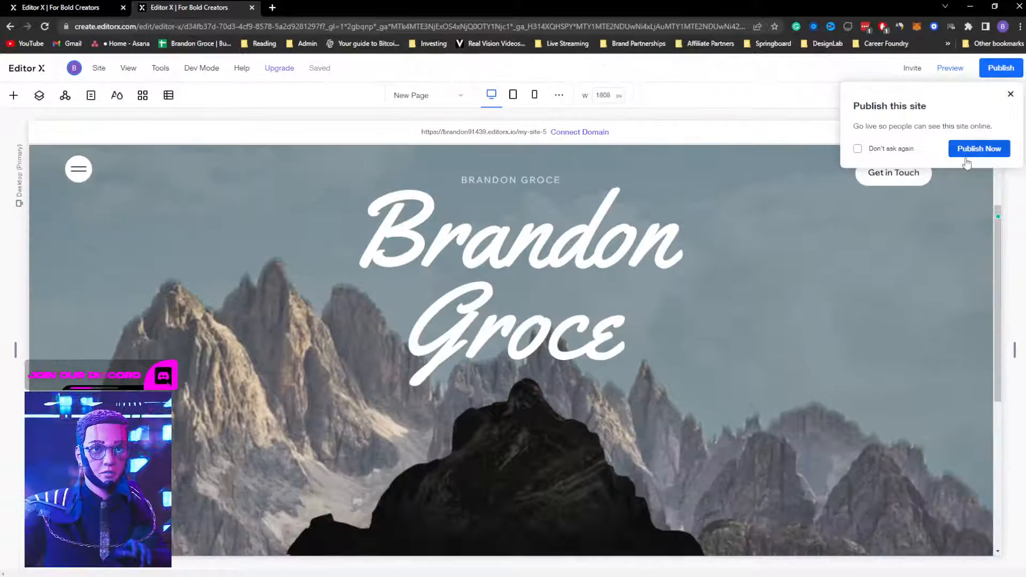
pyautogui.click(1013, 100)
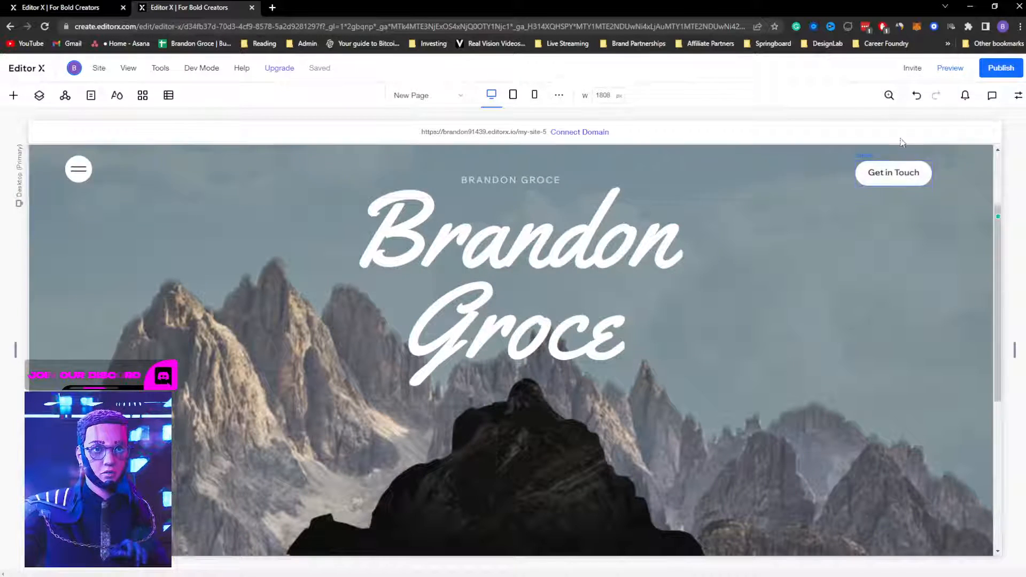
pyautogui.click(836, 275)
pyautogui.click(1013, 95)
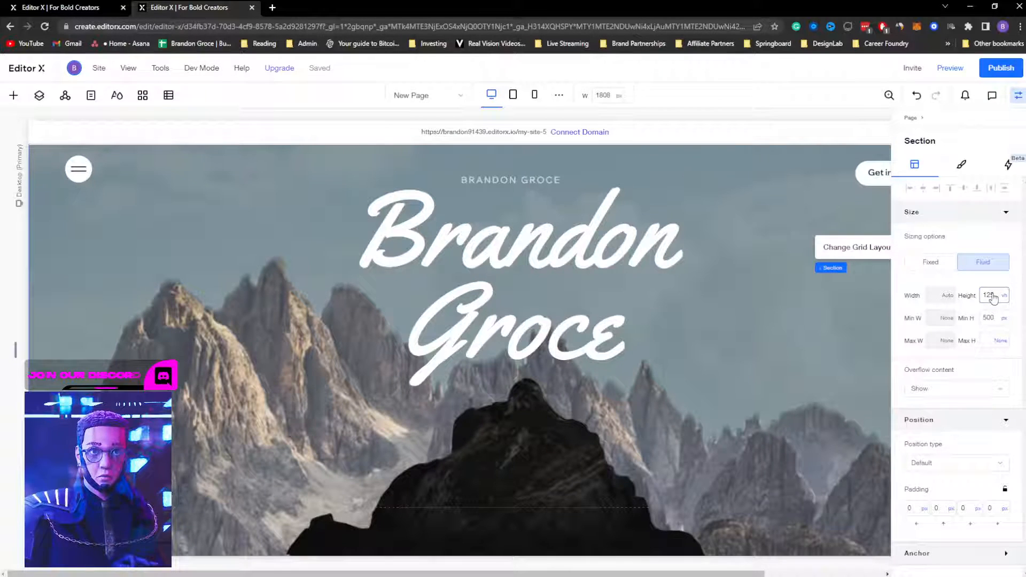
pyautogui.press('Return')
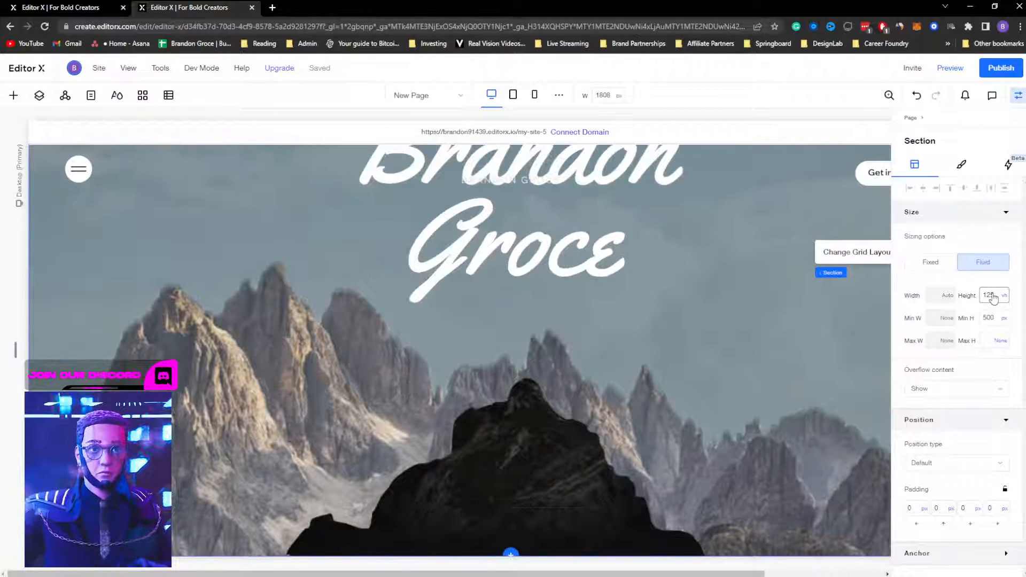
pyautogui.click(534, 249)
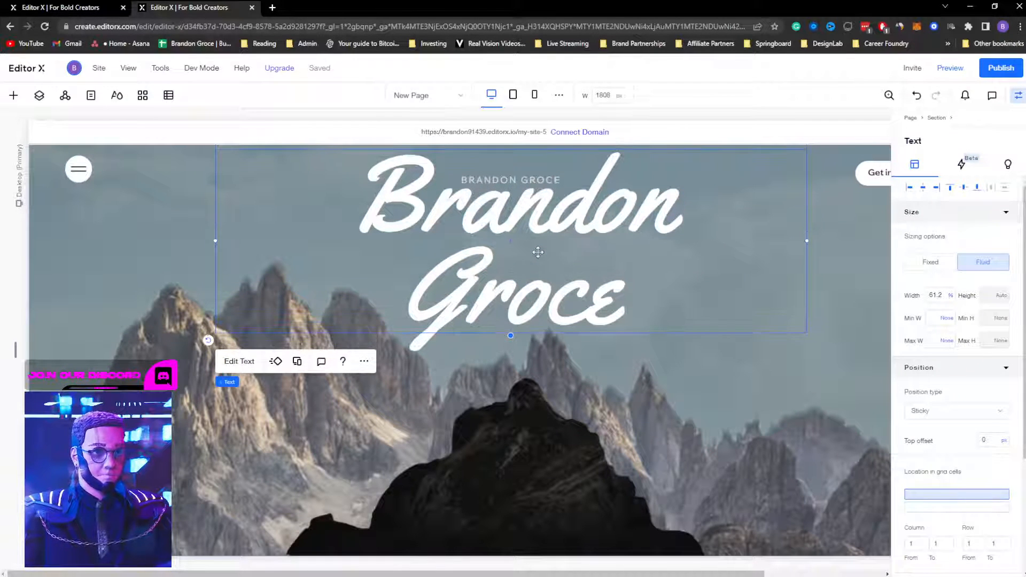
pyautogui.hotkey('shift', 'Down')
pyautogui.hotkey('shift', 'Down')
pyautogui.hotkey('shift', 'Down')
pyautogui.hotkey('shift', 'Down')
pyautogui.hotkey('shift', 'Down')
pyautogui.hotkey('shift', 'Down')
pyautogui.hotkey('shift', 'Down')
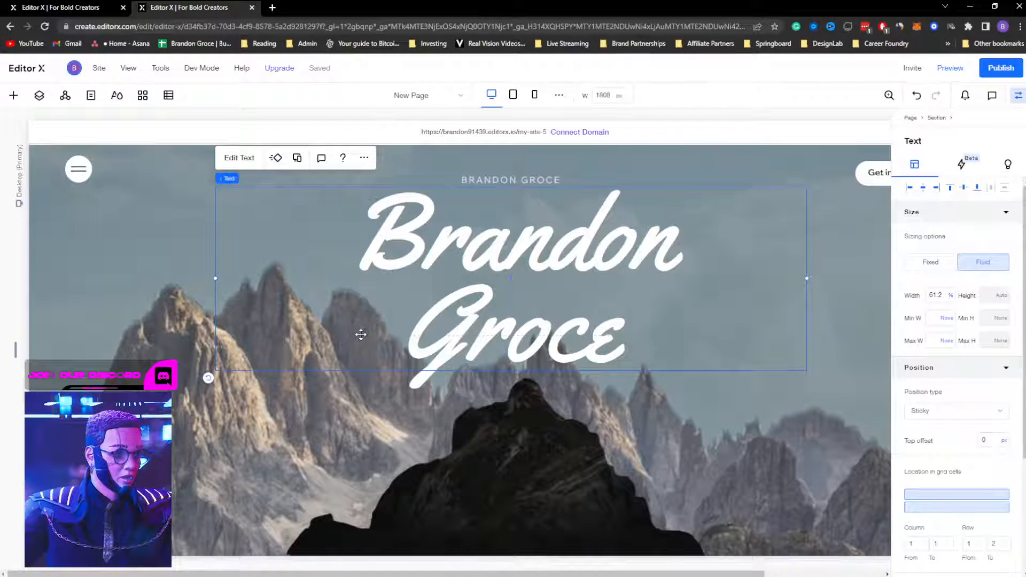
# Step: Remove the hero section's grid and preview the page
pyautogui.click(105, 338)
pyautogui.click(134, 316)
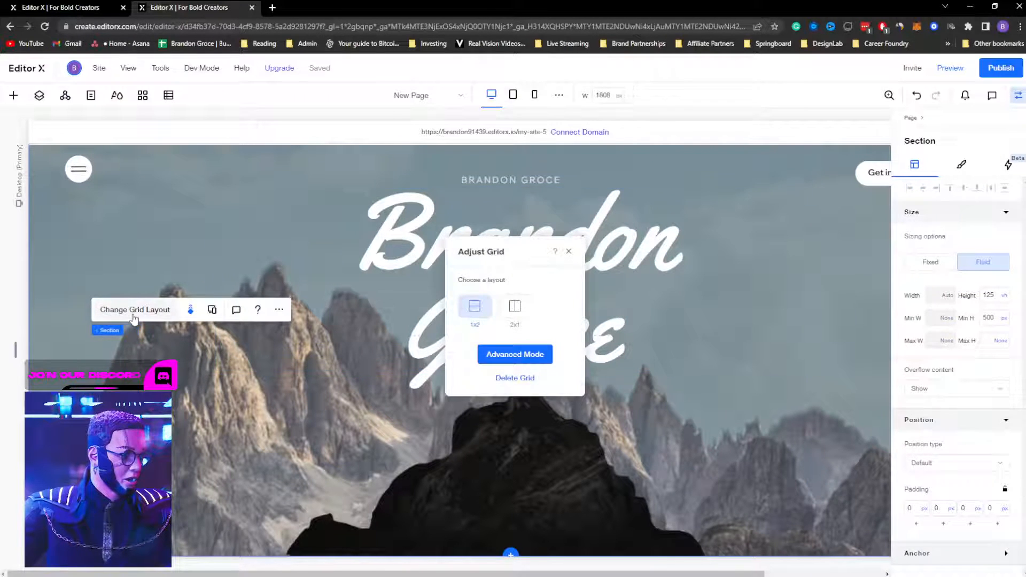
pyautogui.click(514, 379)
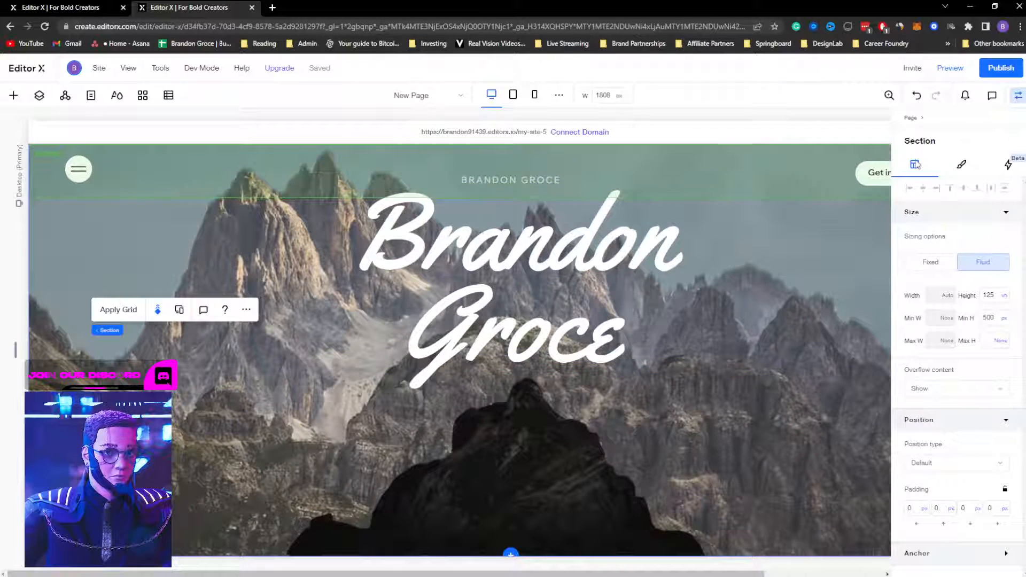
pyautogui.click(951, 69)
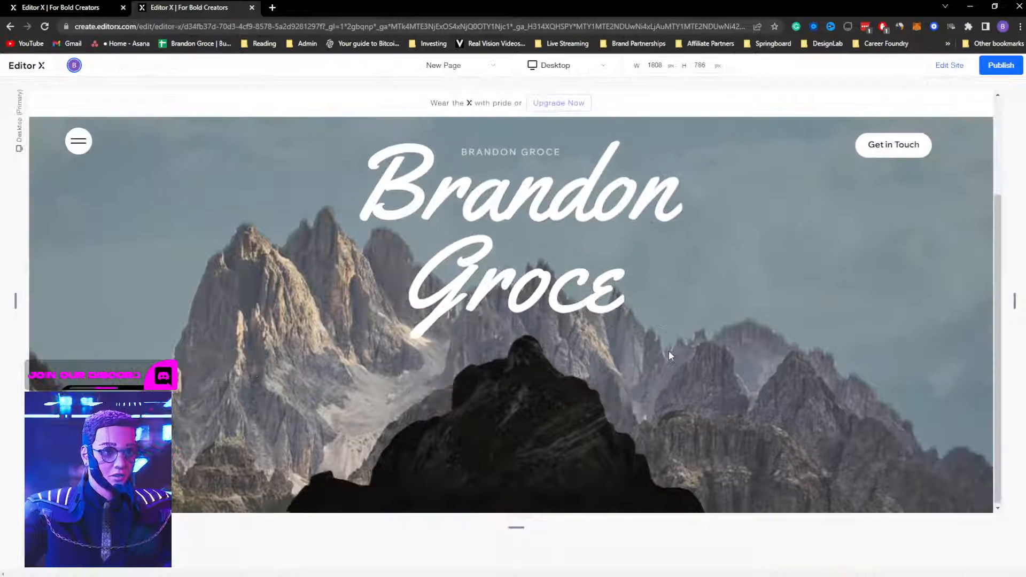
# Step: Scroll the preview repeatedly to watch the title slide behind the mountain, then resume editing
pyautogui.scroll(-5, 680, 349)
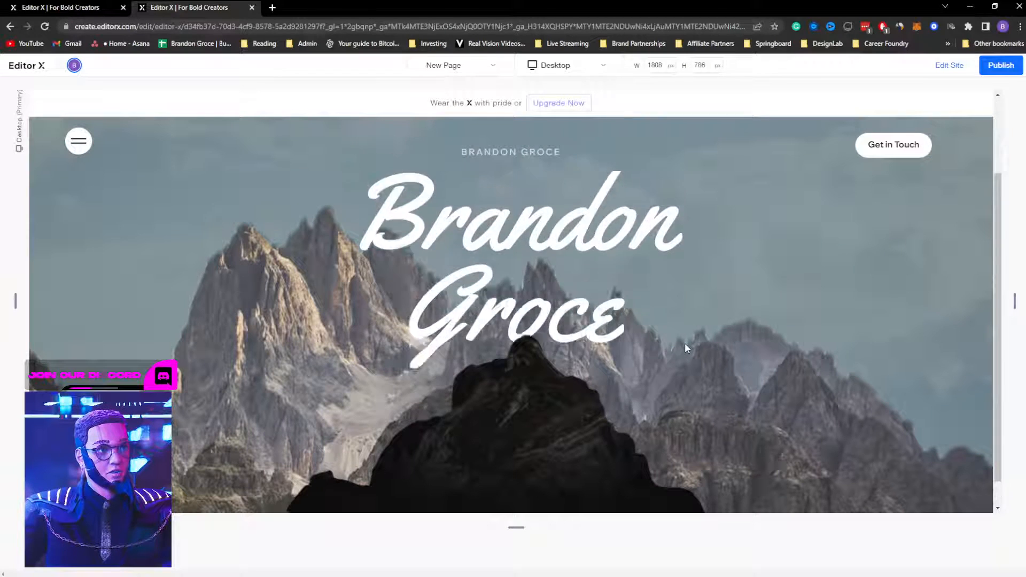
pyautogui.scroll(3, 684, 342)
pyautogui.scroll(-4, 684, 342)
pyautogui.scroll(3, 686, 342)
pyautogui.scroll(-3, 686, 339)
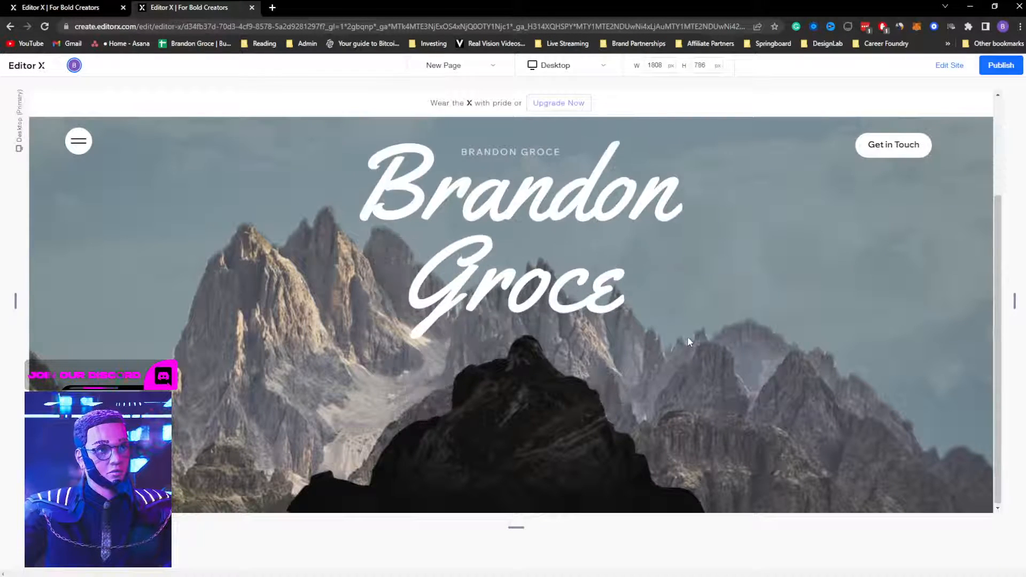
pyautogui.scroll(3, 689, 336)
pyautogui.scroll(-3, 690, 333)
pyautogui.scroll(3, 690, 333)
pyautogui.scroll(-3, 691, 329)
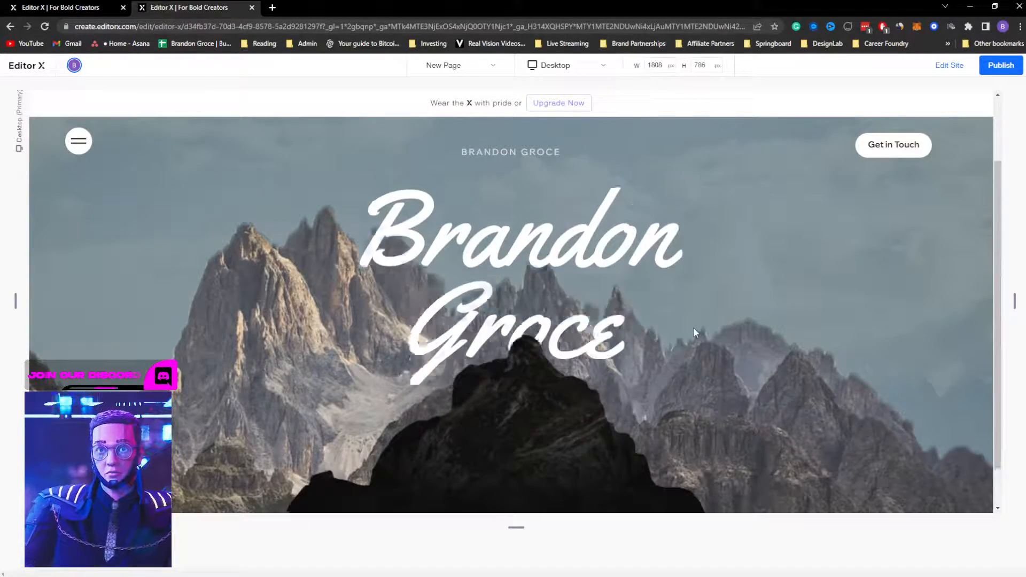
pyautogui.scroll(3, 693, 327)
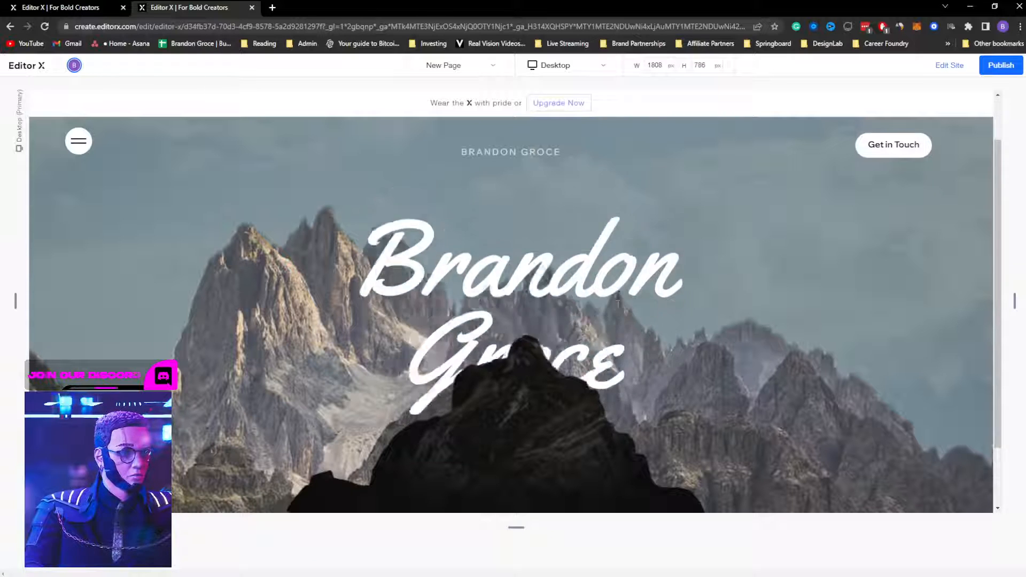
pyautogui.scroll(3, 511, 315)
pyautogui.scroll(-3, 511, 315)
pyautogui.scroll(3, 511, 315)
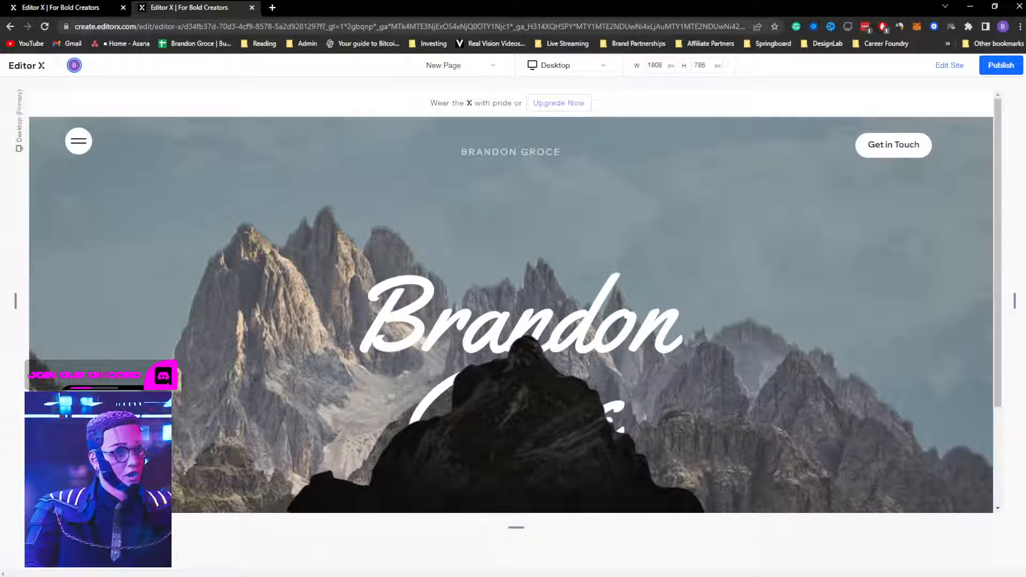
pyautogui.scroll(-3, 511, 315)
pyautogui.scroll(3, 511, 315)
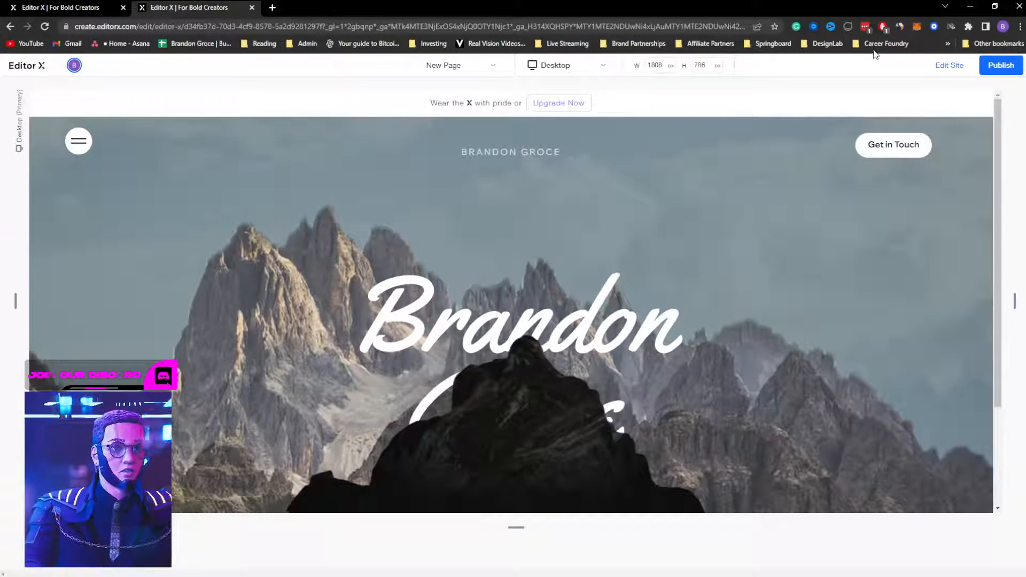
pyautogui.scroll(-3, 740, 273)
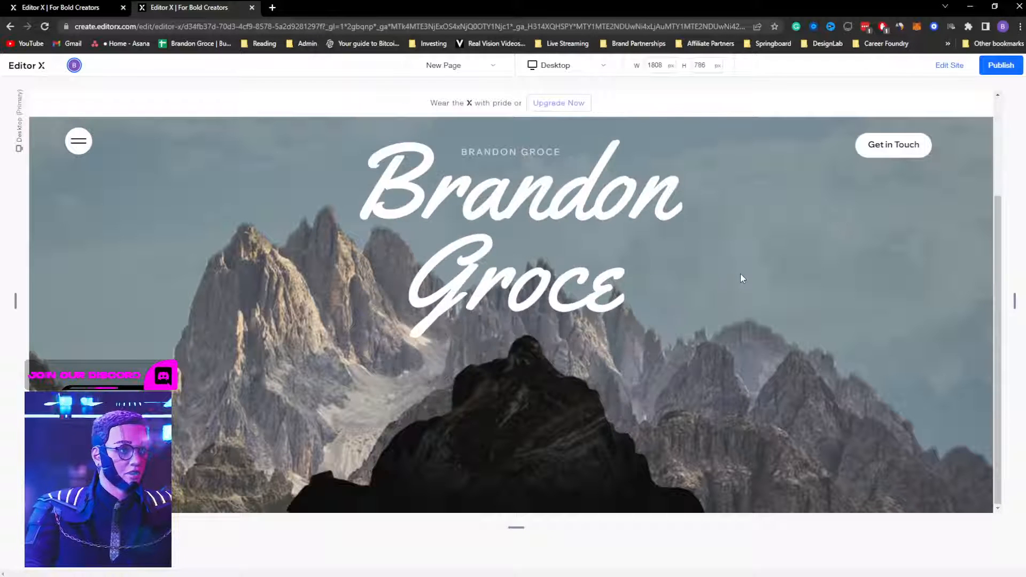
pyautogui.scroll(3, 740, 273)
pyautogui.scroll(-3, 740, 273)
pyautogui.scroll(3, 740, 273)
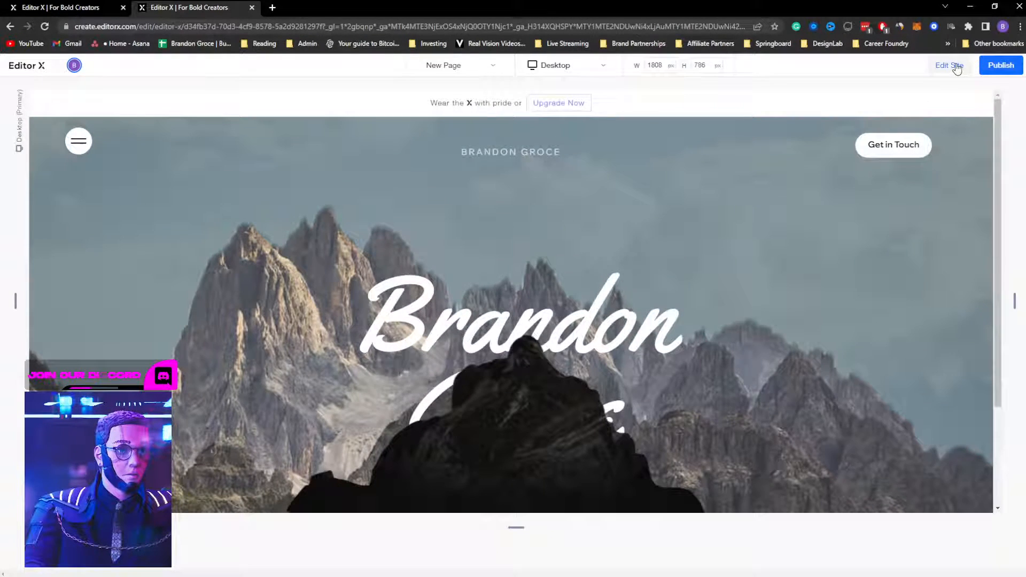
pyautogui.click(950, 64)
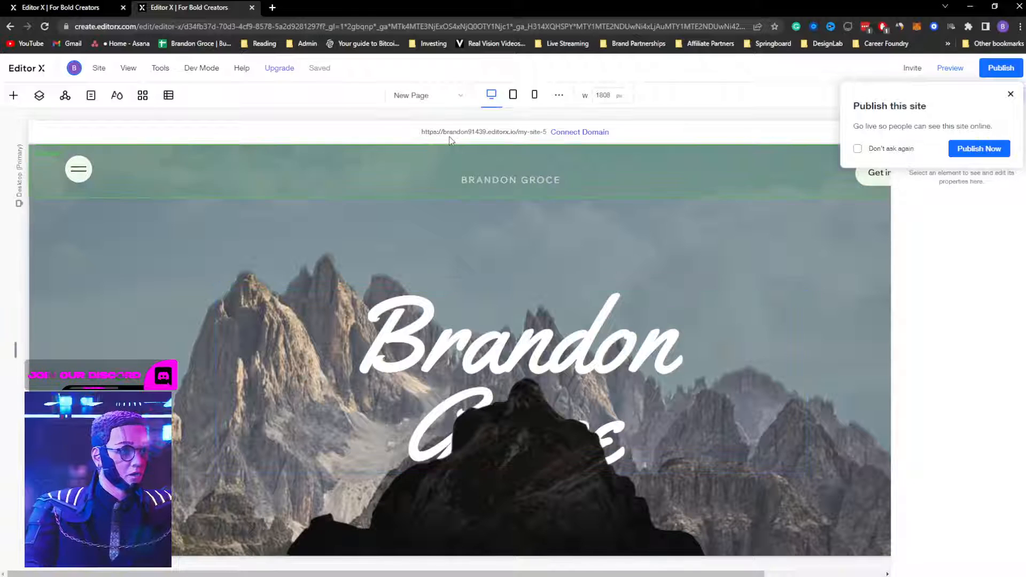
pyautogui.click(449, 326)
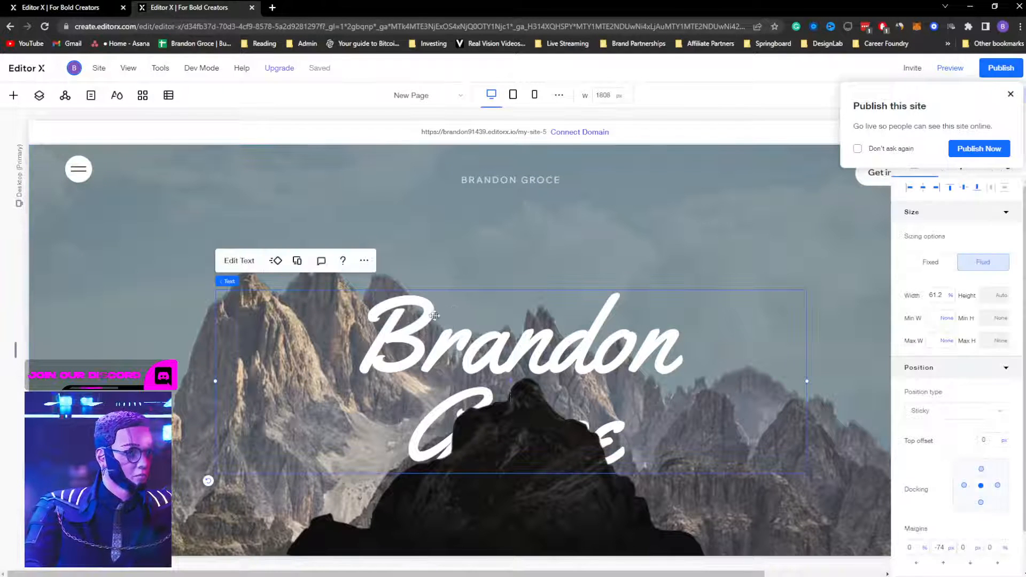
pyautogui.click(276, 261)
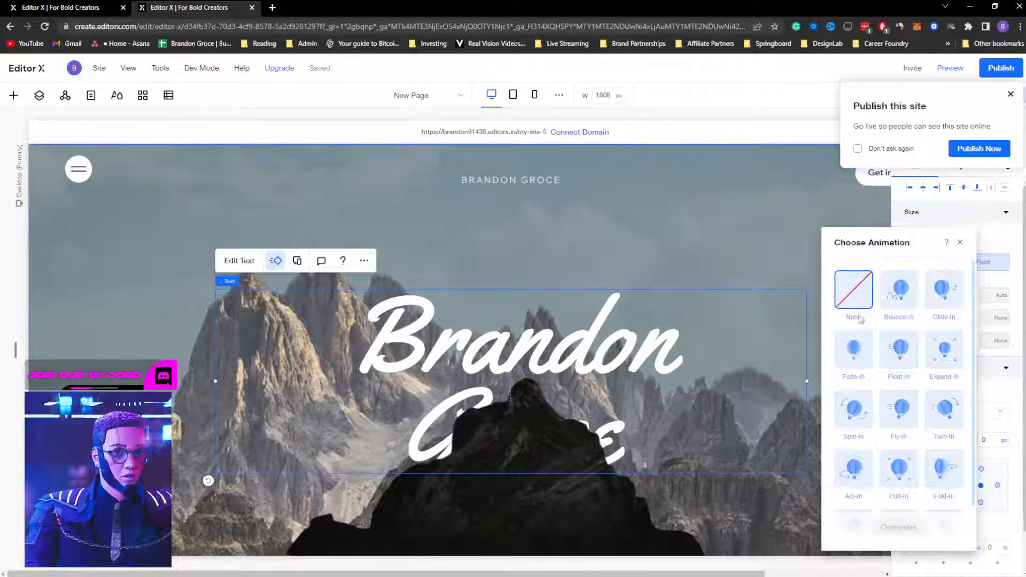
pyautogui.click(859, 358)
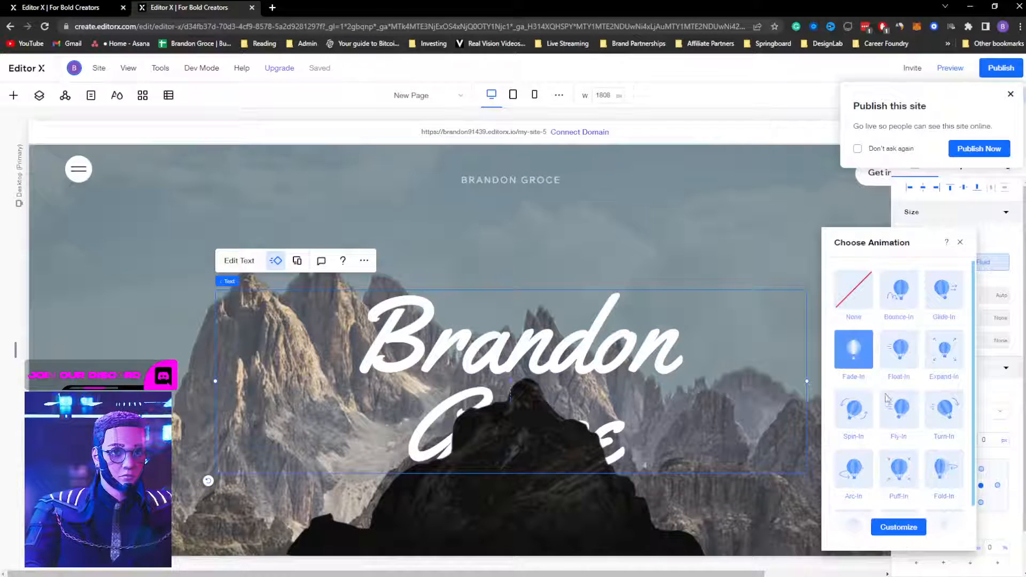
pyautogui.click(960, 243)
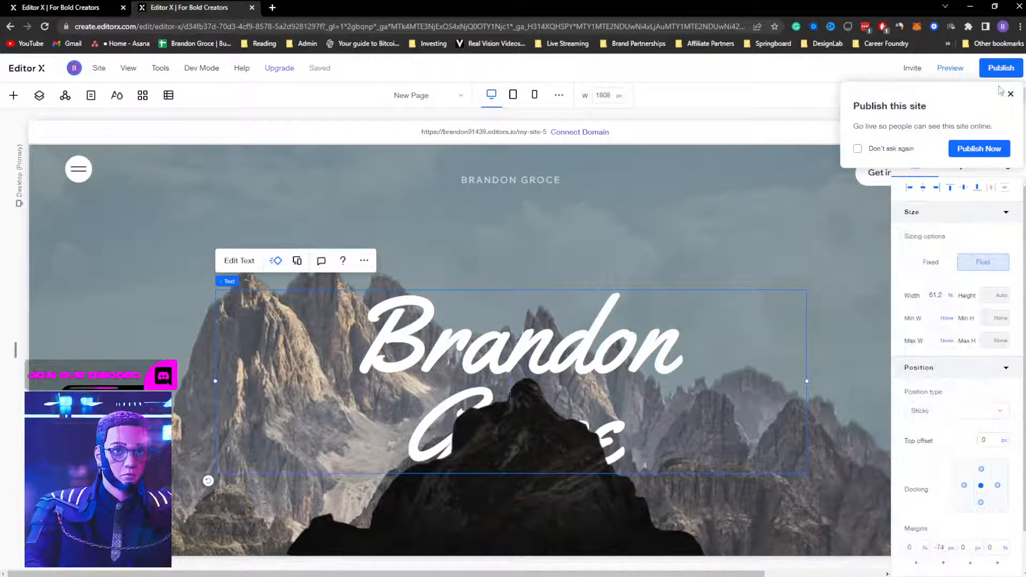
pyautogui.click(1010, 96)
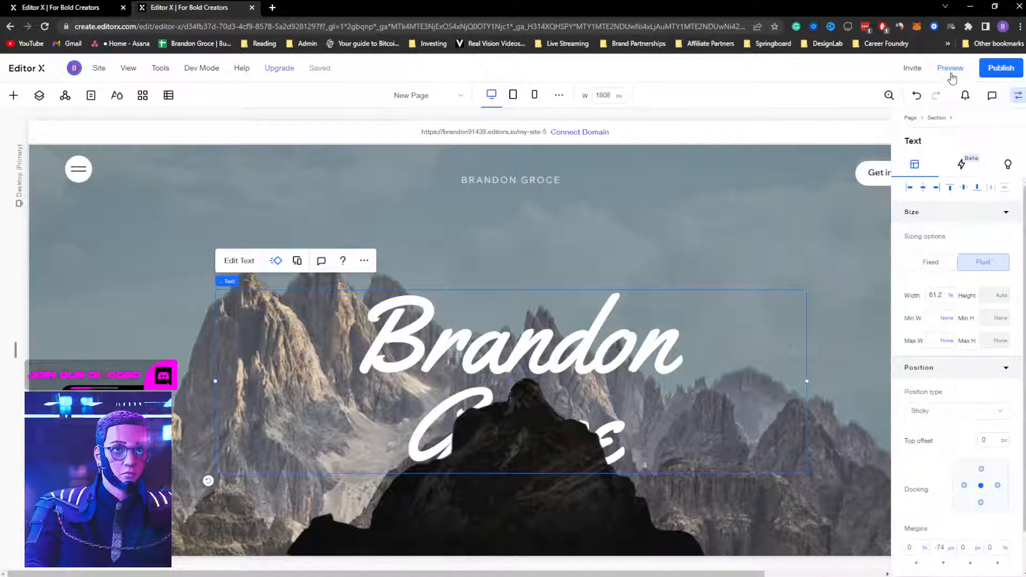
pyautogui.click(950, 68)
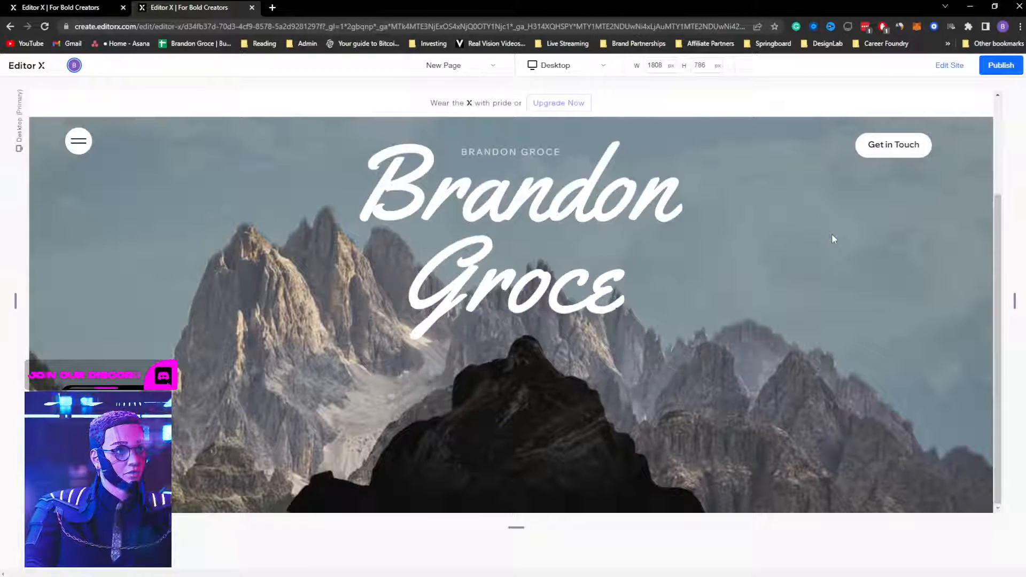
# Step: Shorten the hero section to 115 vh and preview the result
pyautogui.click(957, 68)
pyautogui.click(1010, 95)
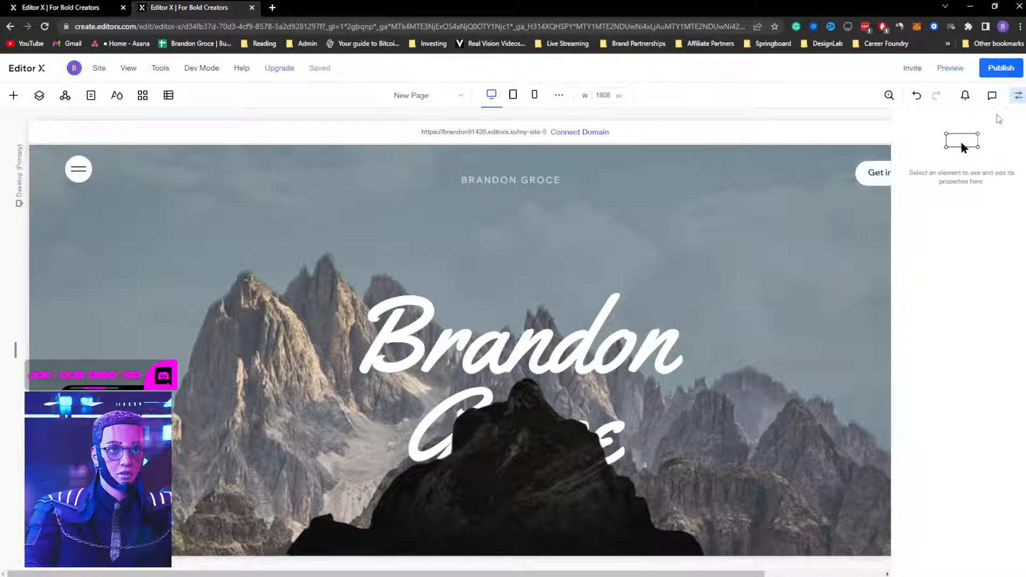
pyautogui.click(1015, 97)
pyautogui.click(1015, 97)
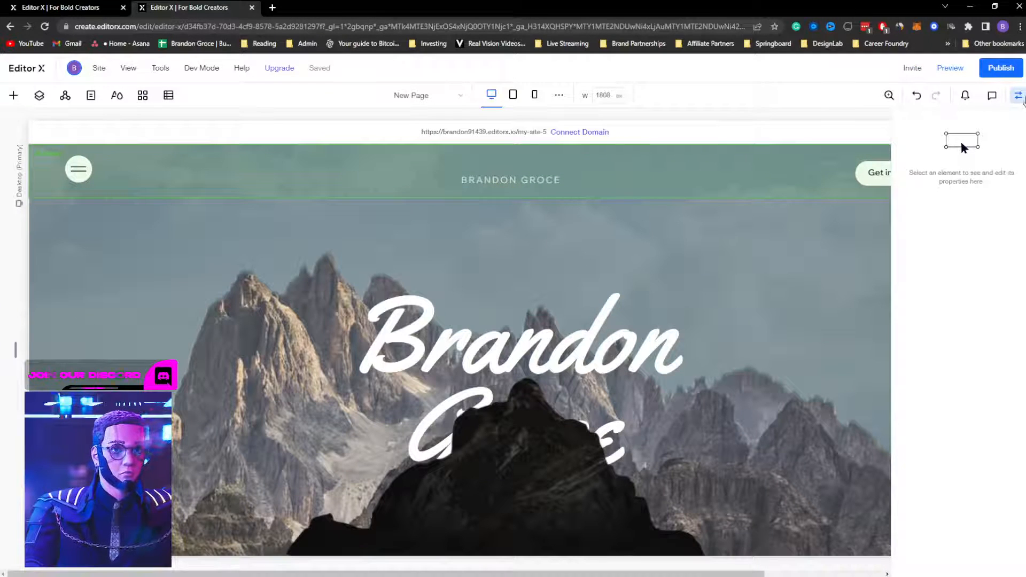
pyautogui.click(703, 232)
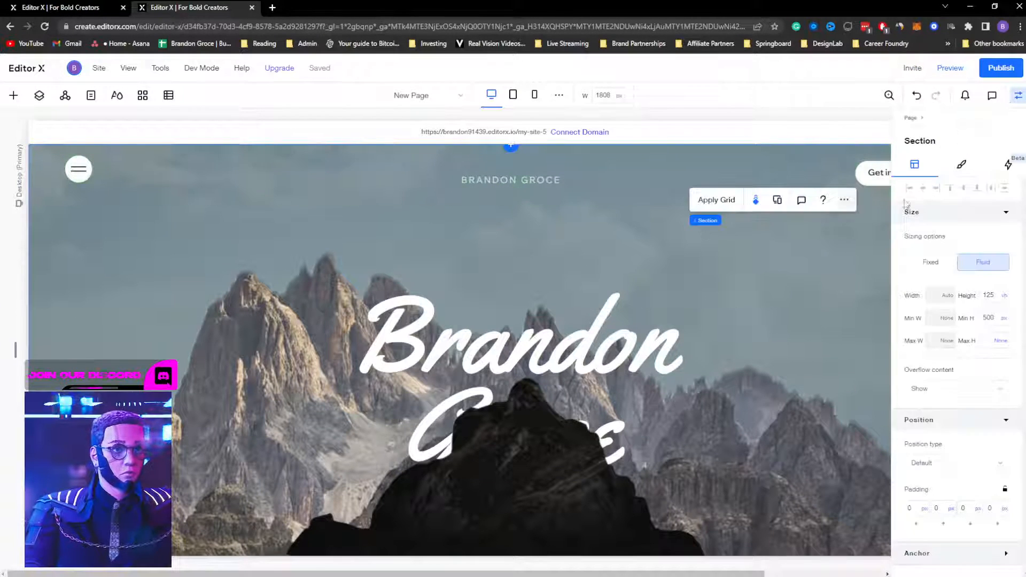
pyautogui.click(987, 299)
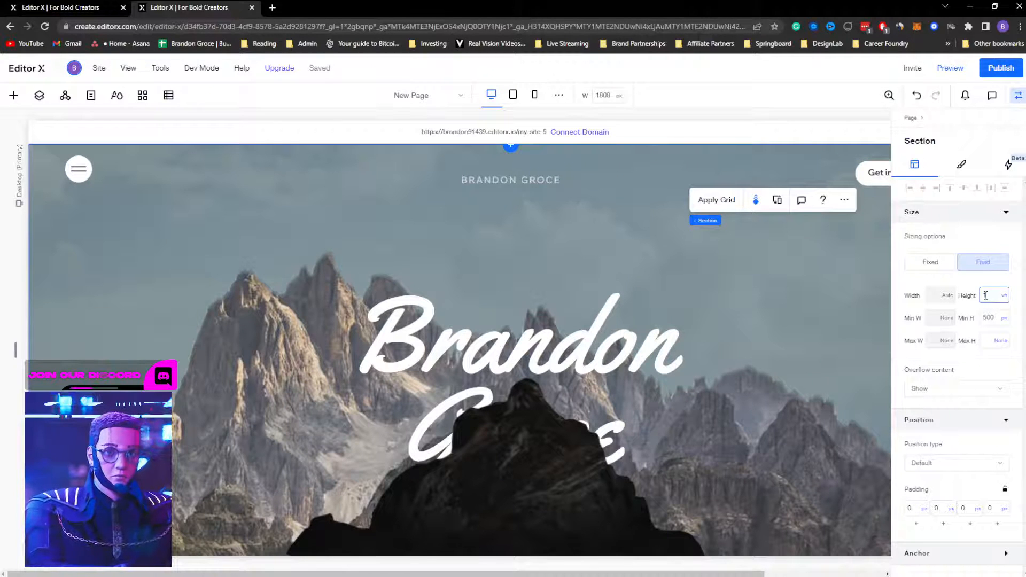
pyautogui.press('Return')
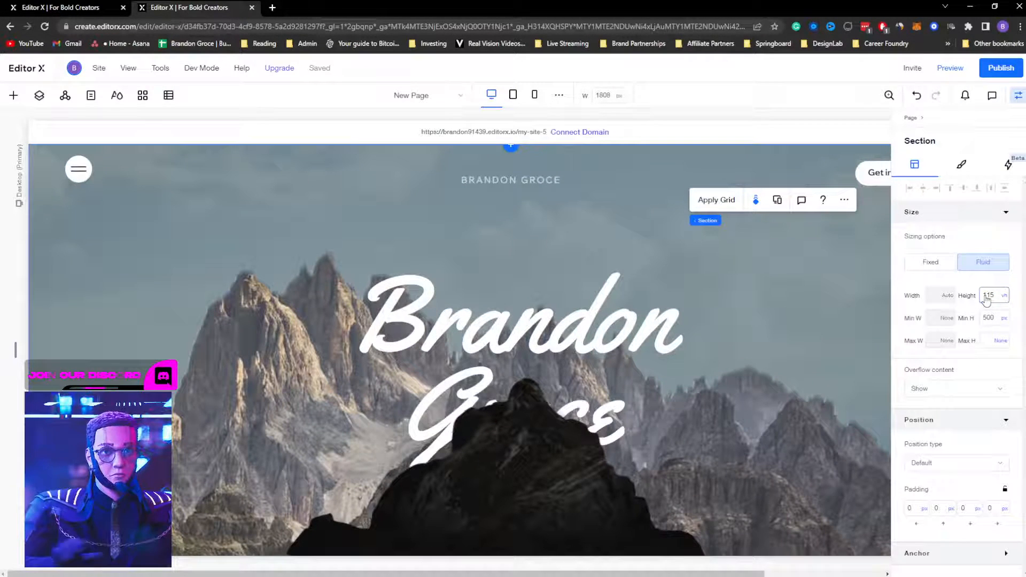
pyautogui.click(961, 69)
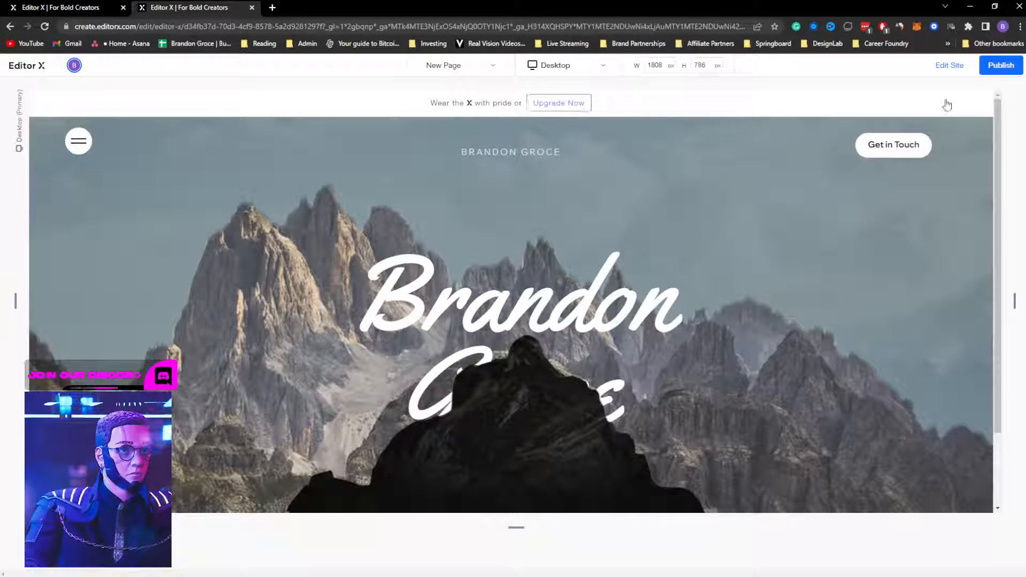
# Step: Reopen the preview, scroll to check the title behind the mountains, and return to editing
pyautogui.click(945, 67)
pyautogui.click(1009, 94)
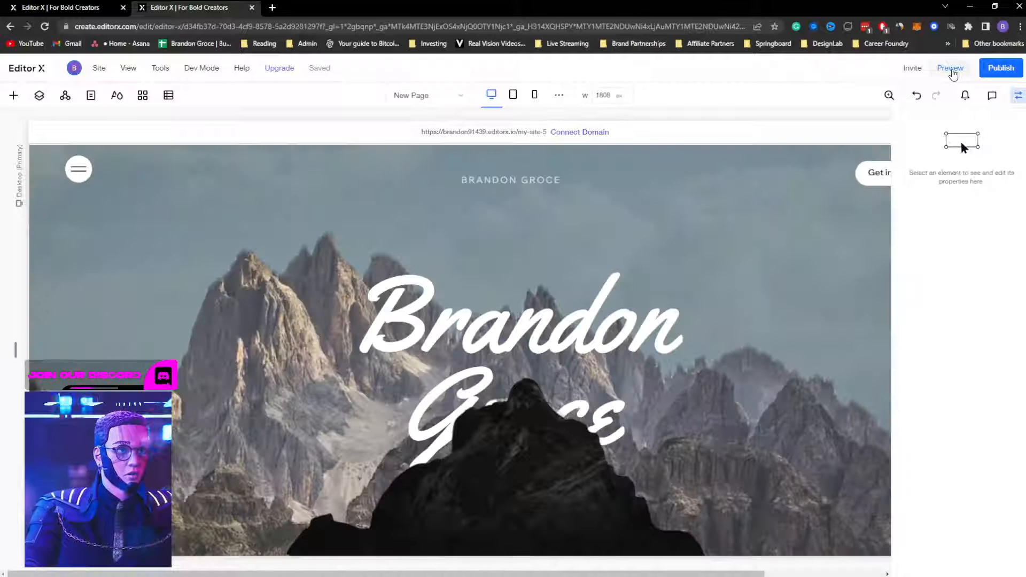
pyautogui.click(950, 68)
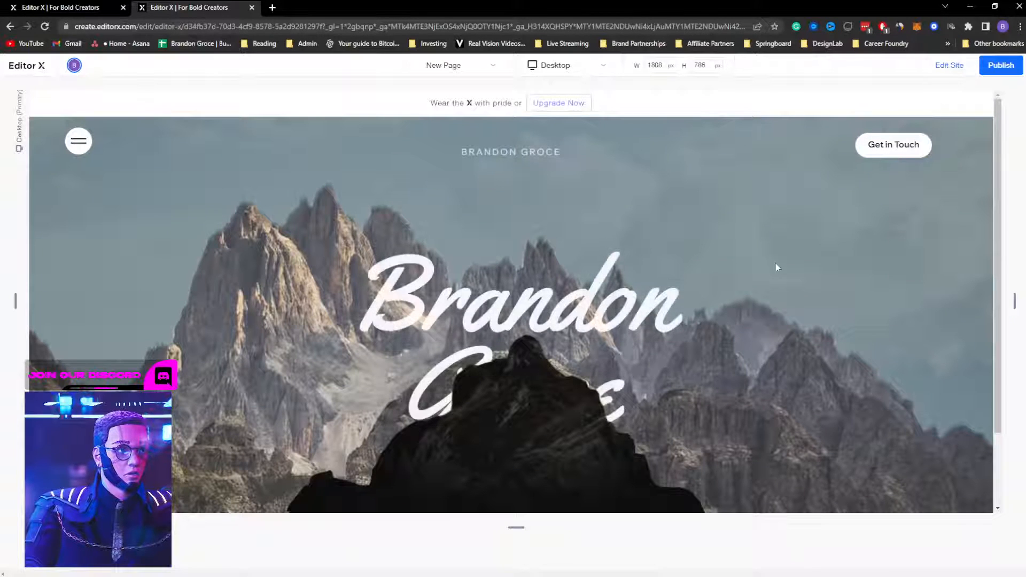
pyautogui.scroll(-2, 767, 267)
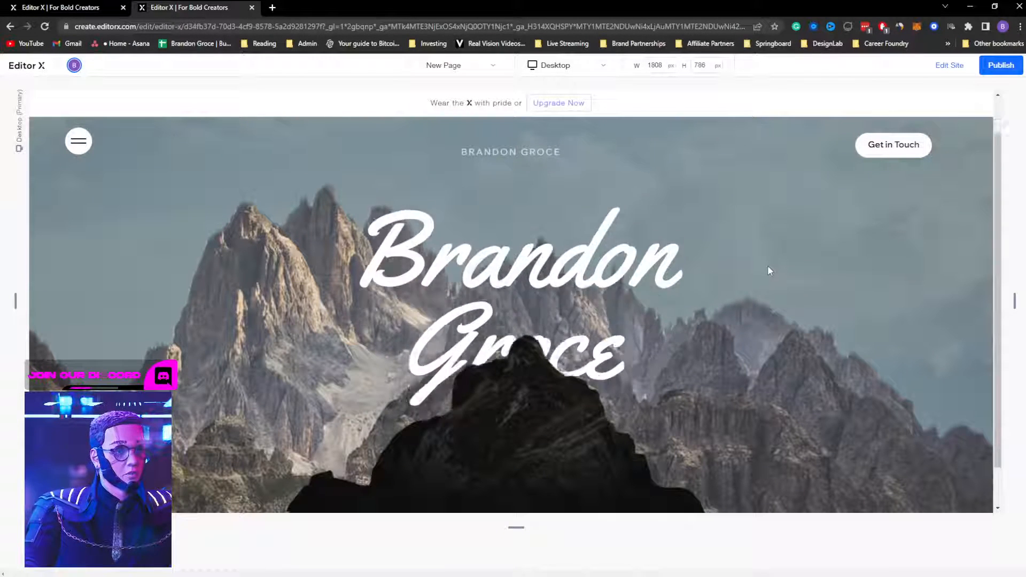
pyautogui.scroll(2, 767, 267)
pyautogui.scroll(-2, 768, 267)
pyautogui.scroll(2, 767, 266)
pyautogui.scroll(-2, 768, 262)
pyautogui.scroll(2, 768, 261)
pyautogui.scroll(-2, 771, 255)
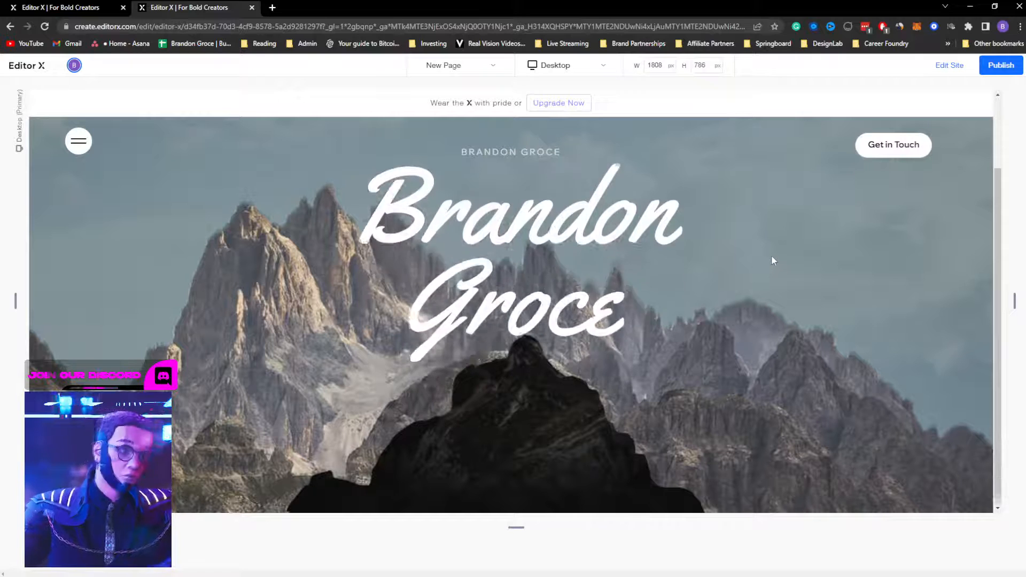
pyautogui.scroll(2, 773, 254)
pyautogui.scroll(-2, 775, 250)
pyautogui.scroll(2, 776, 255)
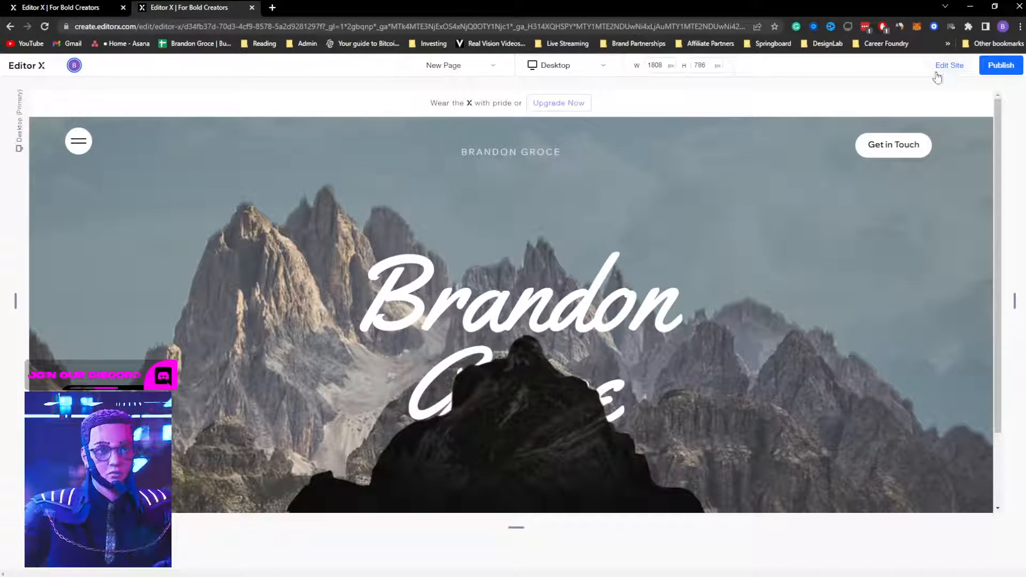
pyautogui.click(942, 75)
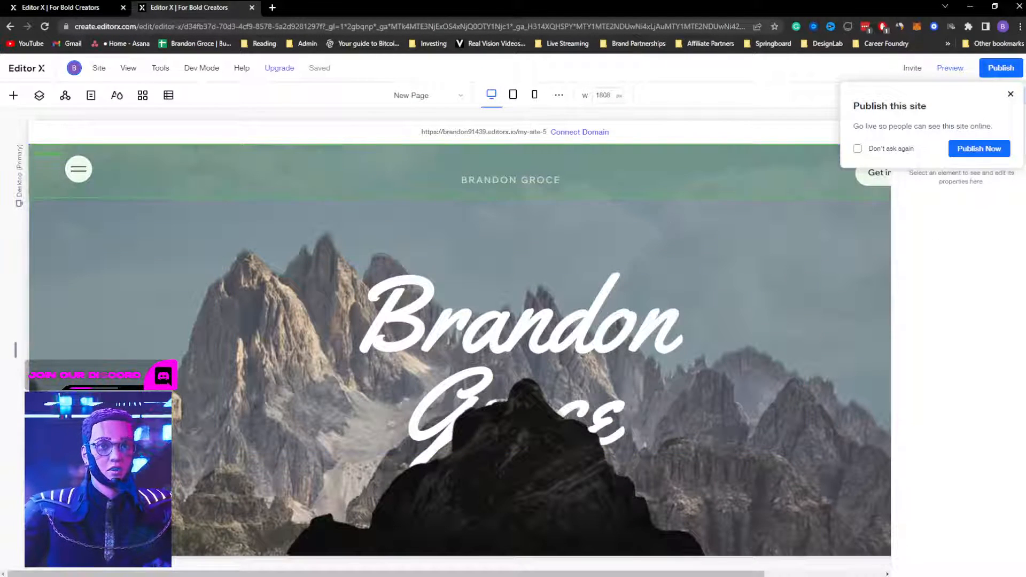
# Step: Apply the Closeup scroll effect to the mountain hero section
pyautogui.click(1010, 94)
pyautogui.click(183, 251)
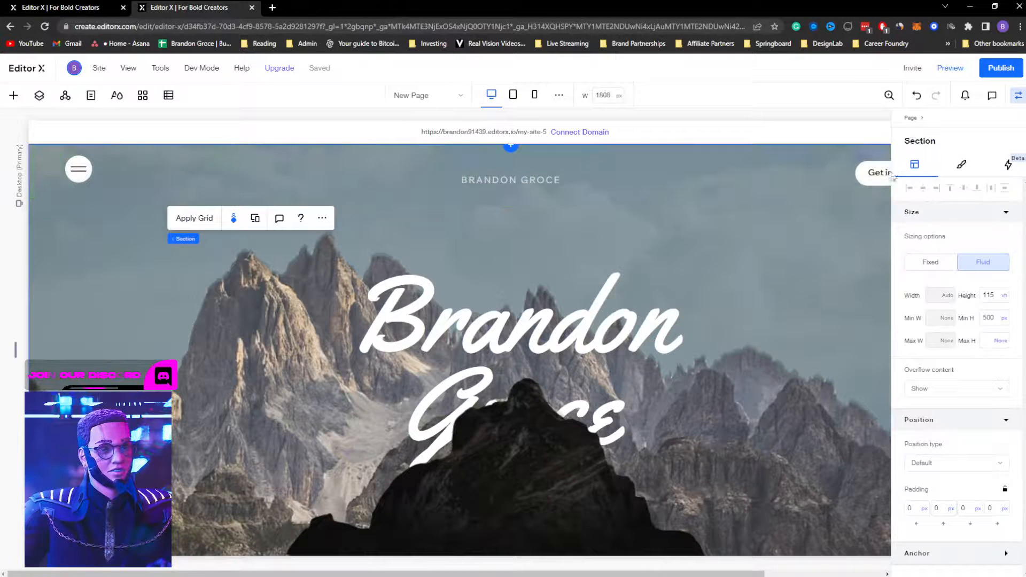
pyautogui.click(234, 217)
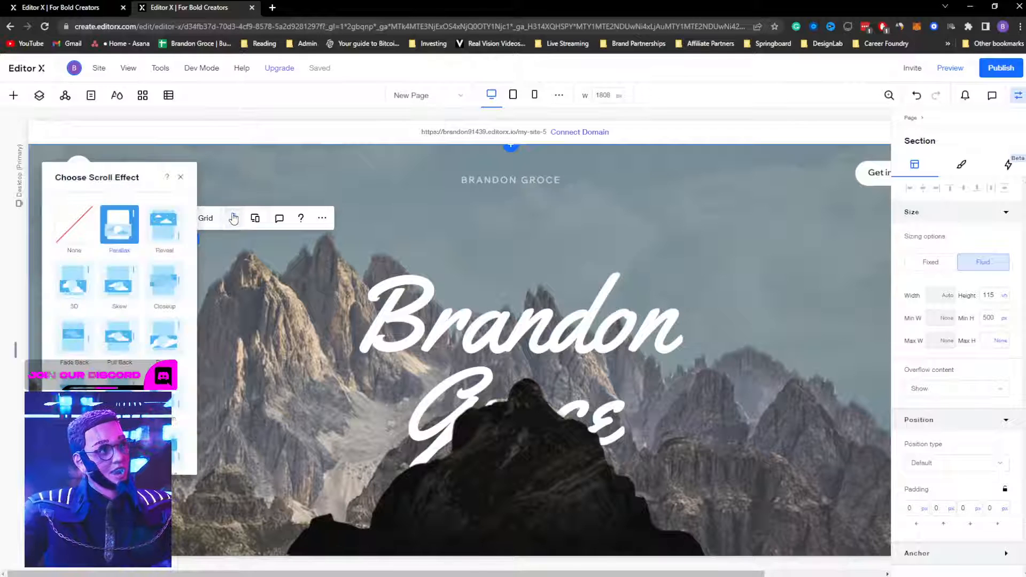
pyautogui.click(164, 285)
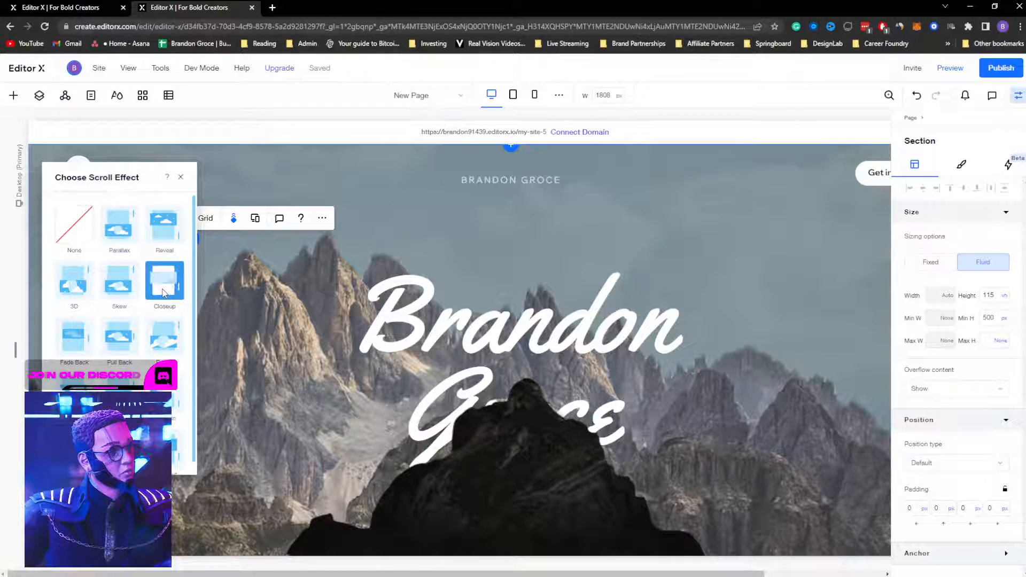
pyautogui.click(180, 178)
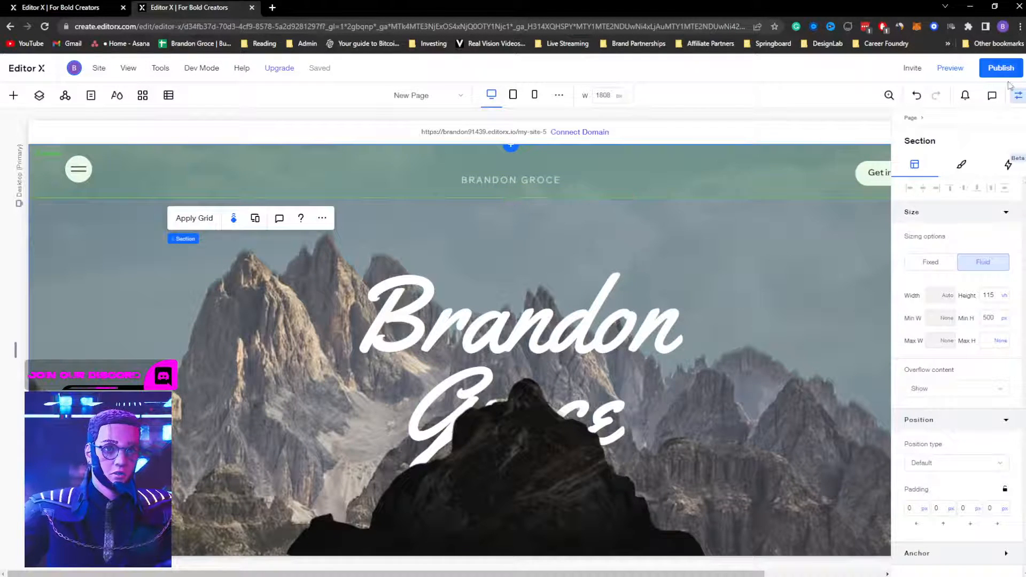
# Step: Preview the page and scroll up and down to test the Closeup effect
pyautogui.click(949, 71)
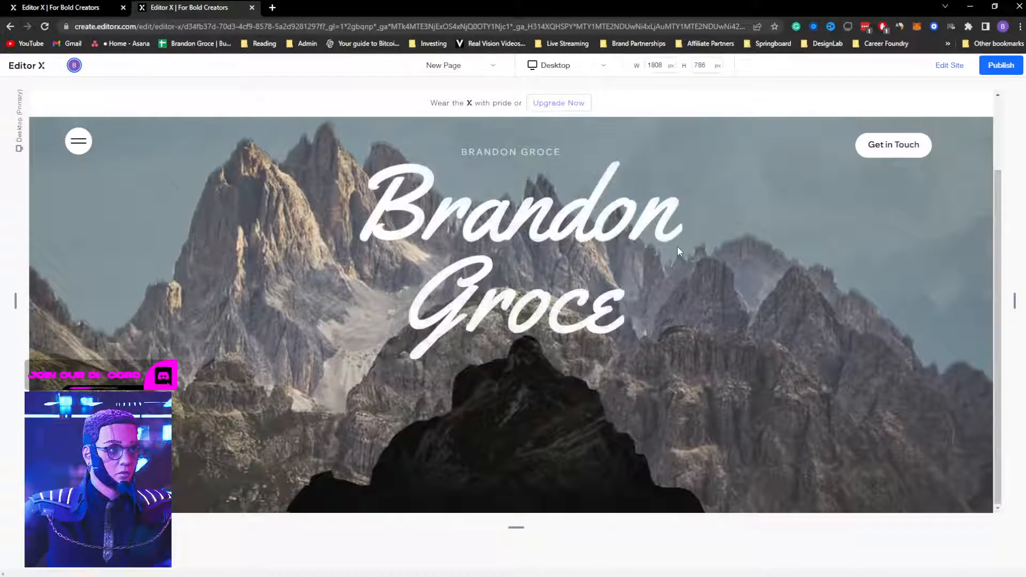
pyautogui.scroll(-2, 677, 247)
pyautogui.scroll(2, 678, 246)
pyautogui.scroll(-2, 679, 245)
pyautogui.scroll(2, 679, 244)
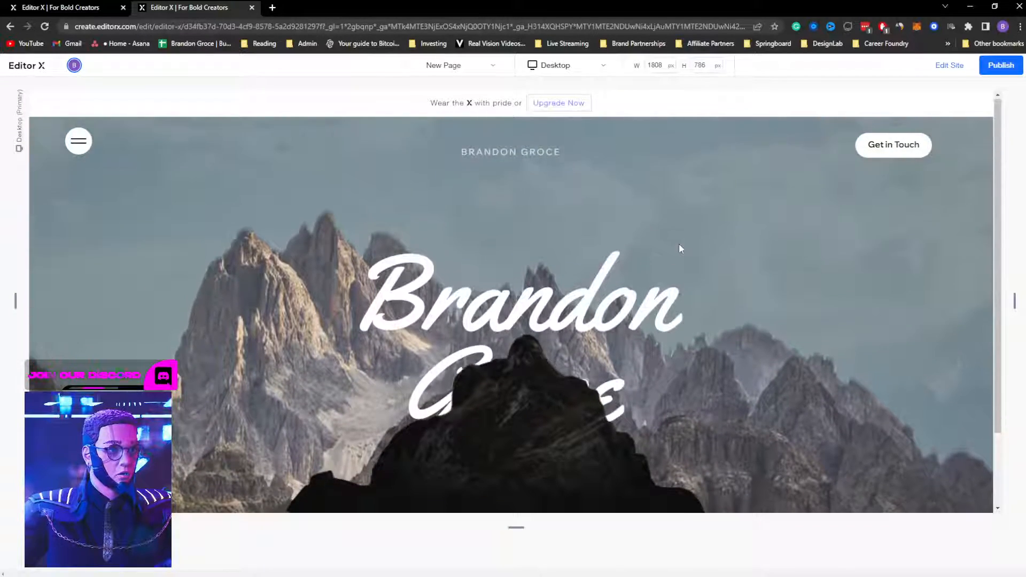
pyautogui.scroll(-2, 678, 245)
pyautogui.scroll(2, 678, 243)
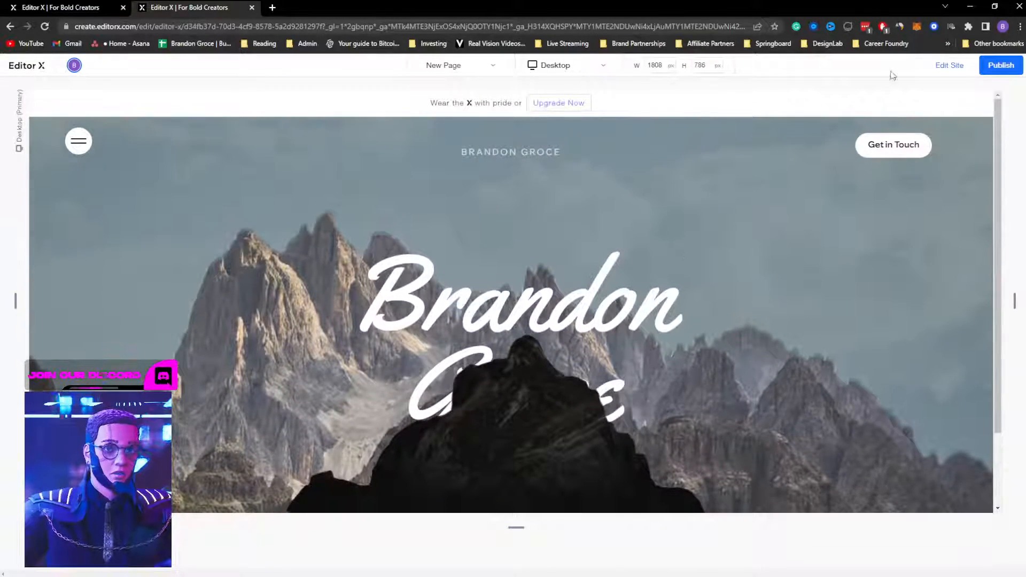
pyautogui.click(950, 66)
# Step: Recheck the hero section's scroll effect, then preview the page again and return to editing
pyautogui.click(241, 255)
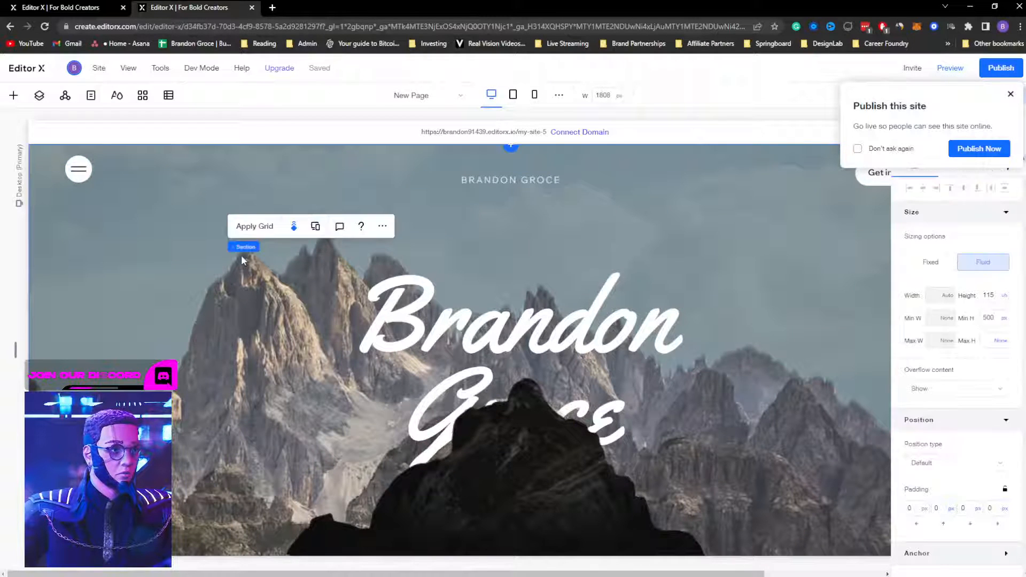
pyautogui.click(293, 226)
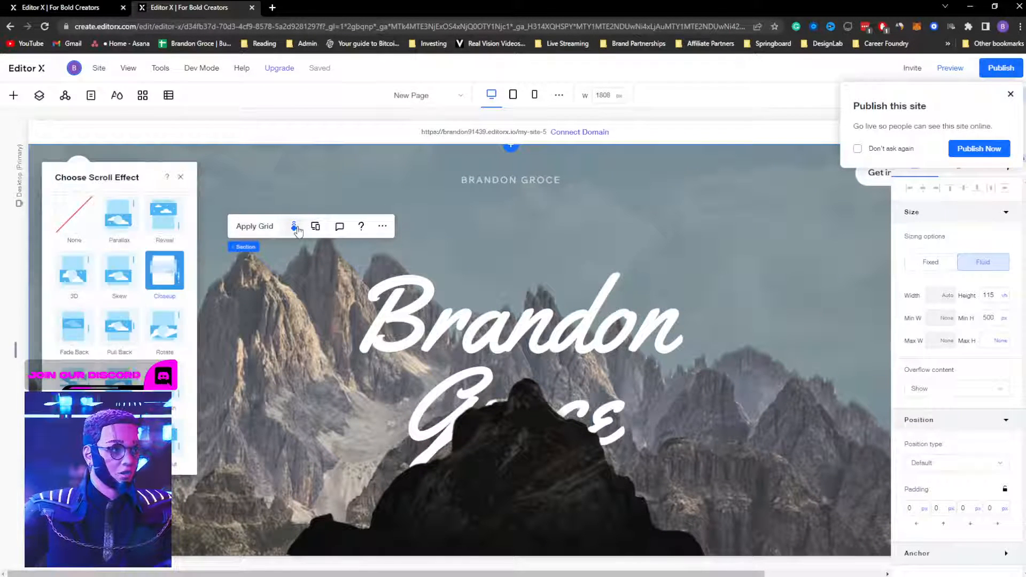
pyautogui.click(181, 178)
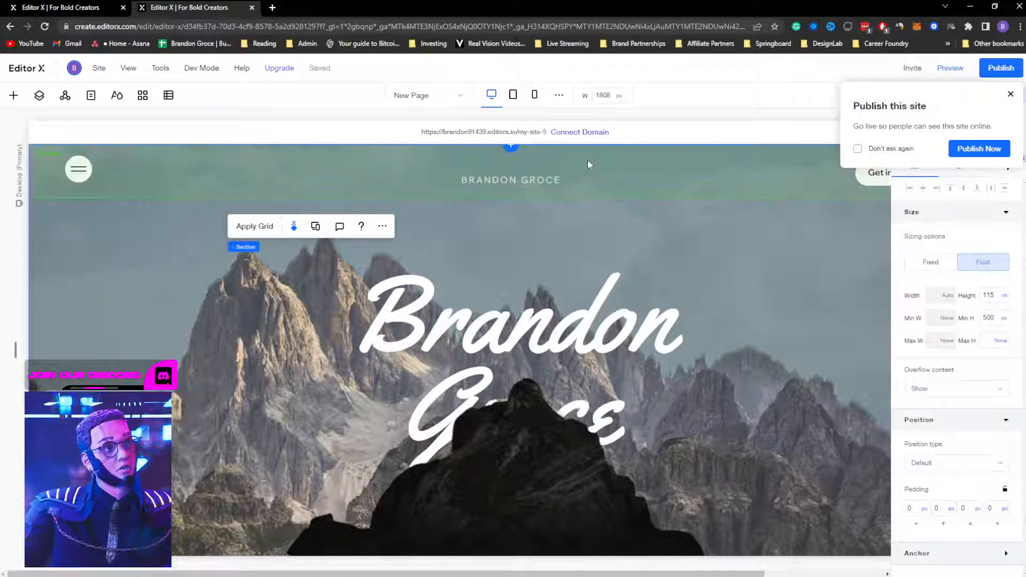
pyautogui.click(1010, 95)
pyautogui.click(959, 70)
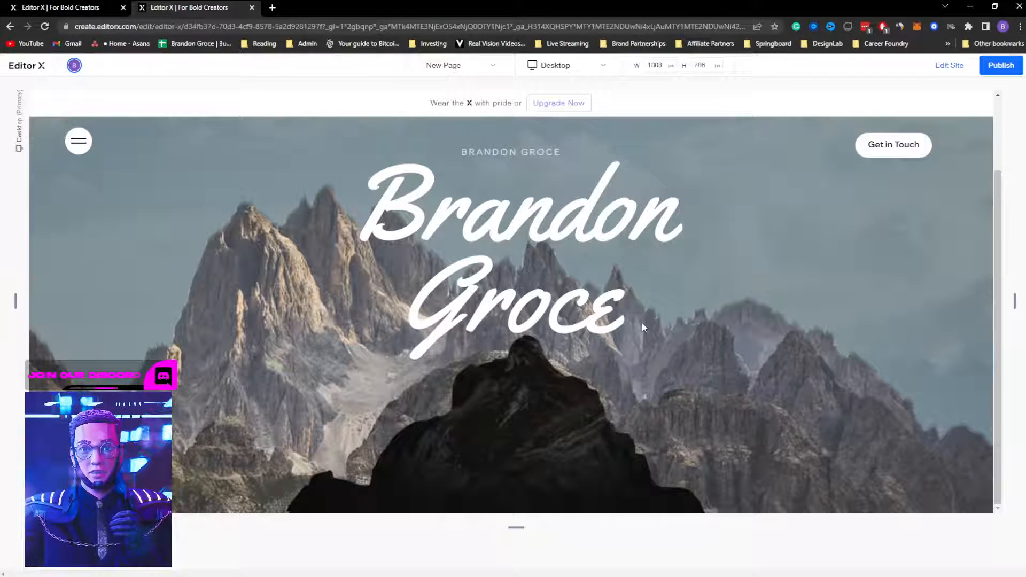
pyautogui.click(950, 67)
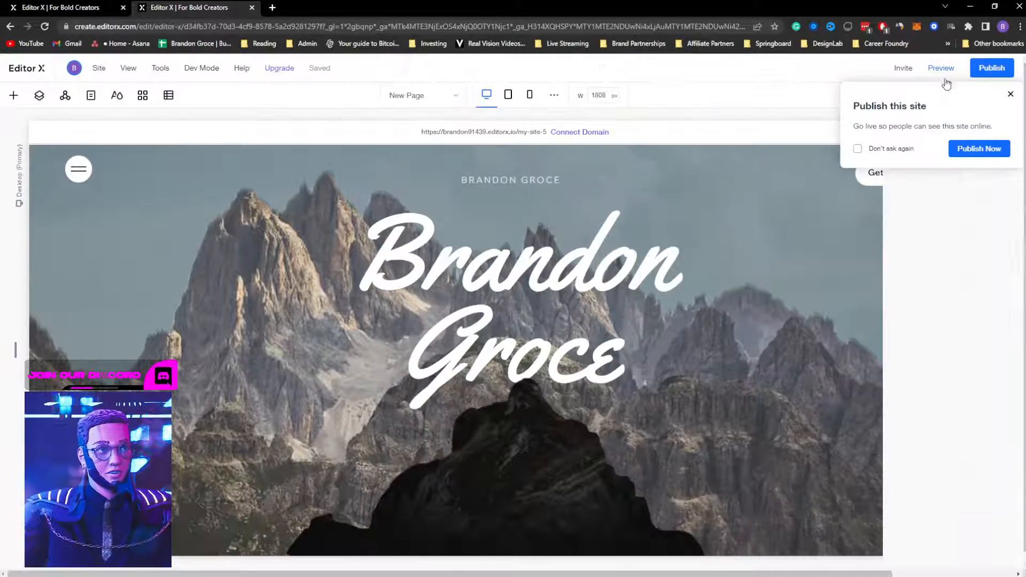
# Step: Set the mountain hero section's position type to Sticky and preview the page
pyautogui.click(1010, 95)
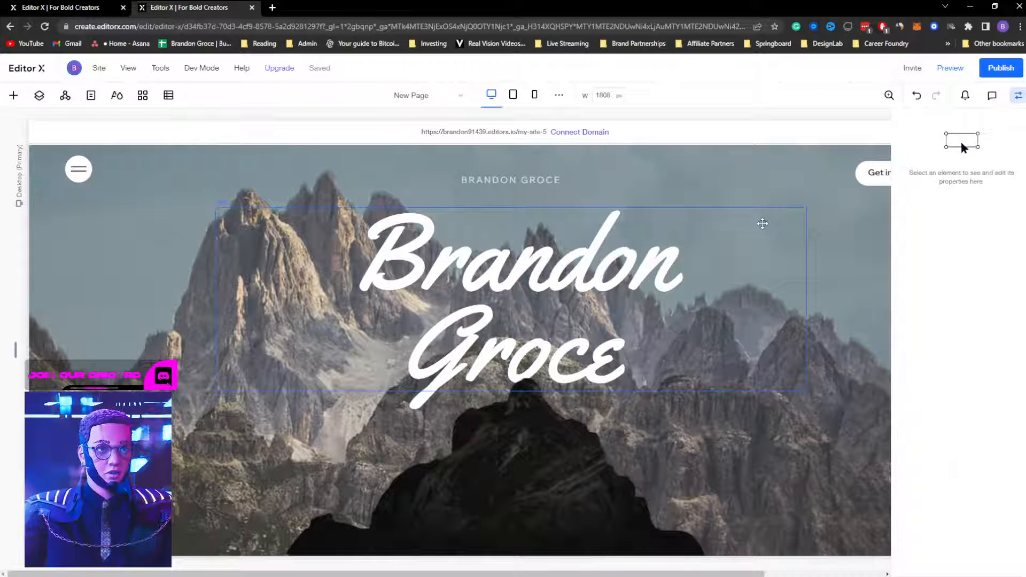
pyautogui.click(762, 224)
pyautogui.click(815, 172)
pyautogui.click(871, 257)
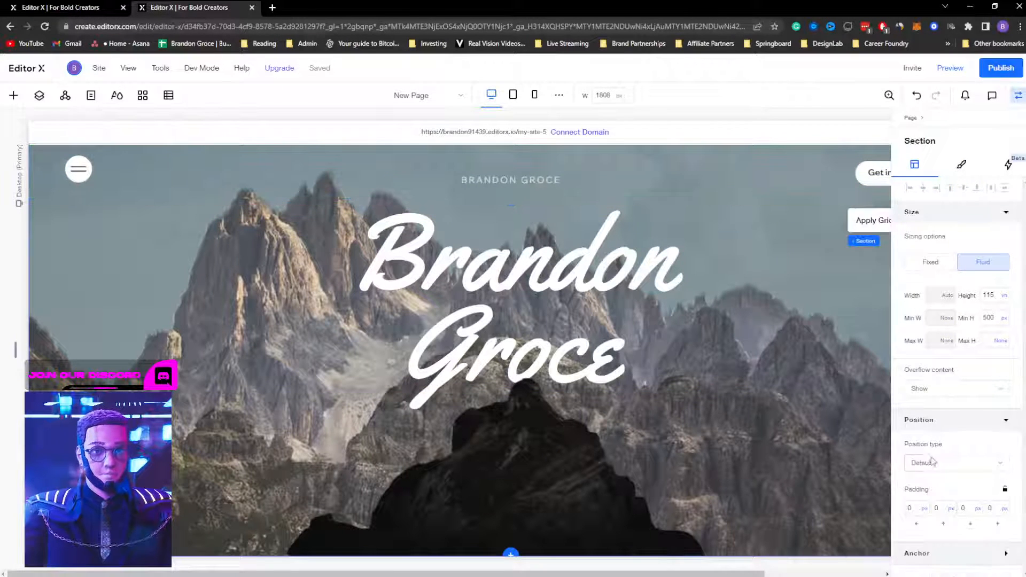
pyautogui.click(927, 465)
pyautogui.click(933, 484)
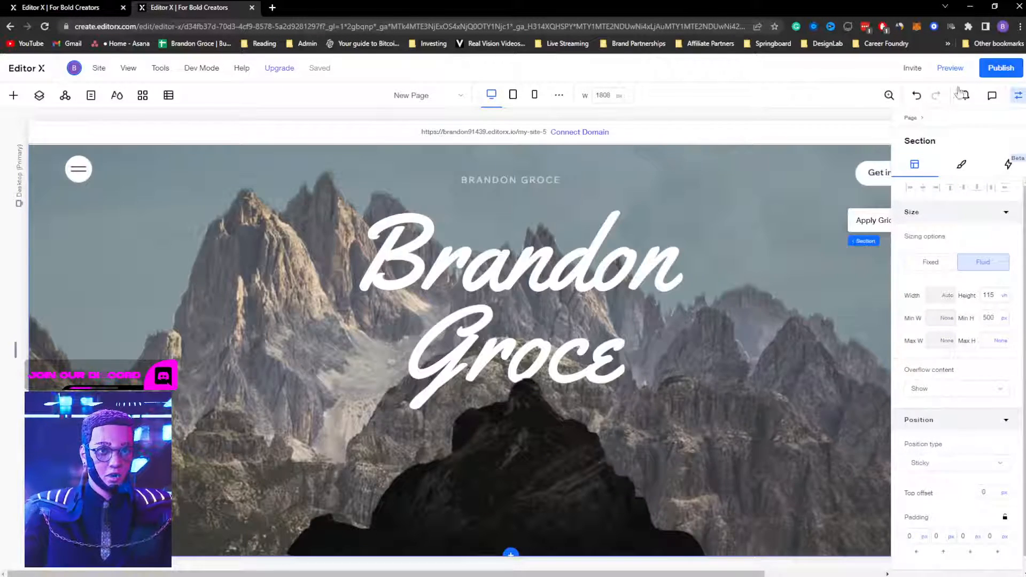
pyautogui.click(949, 68)
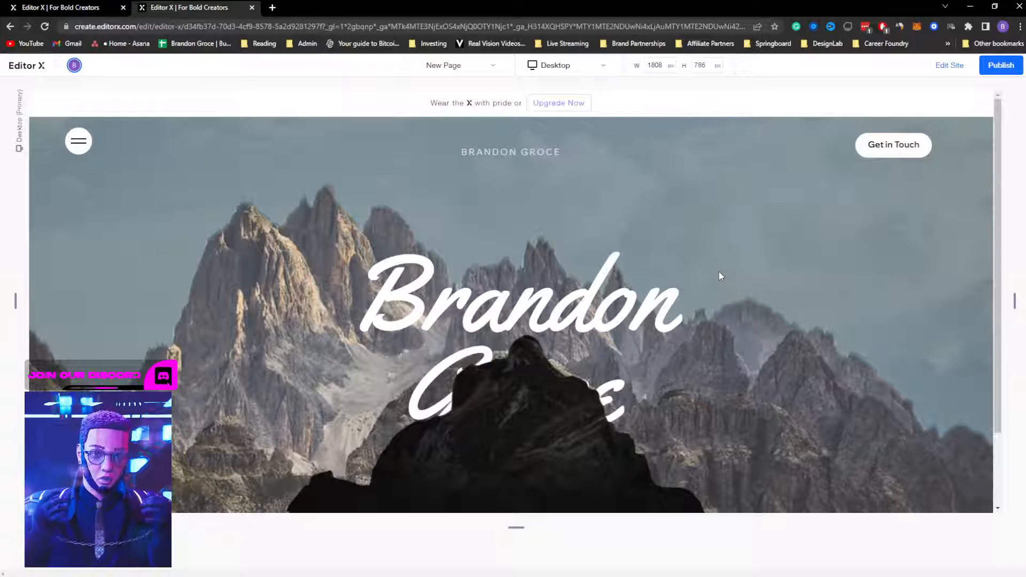
# Step: Set the dark mountain cutout image's position type to Sticky and preview the page
pyautogui.click(949, 67)
pyautogui.click(545, 446)
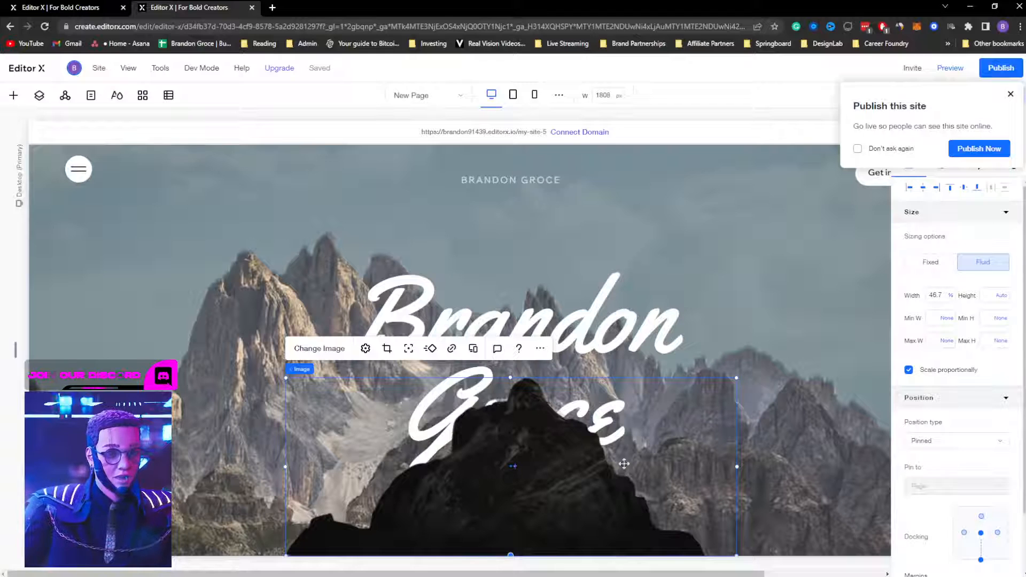
pyautogui.click(941, 447)
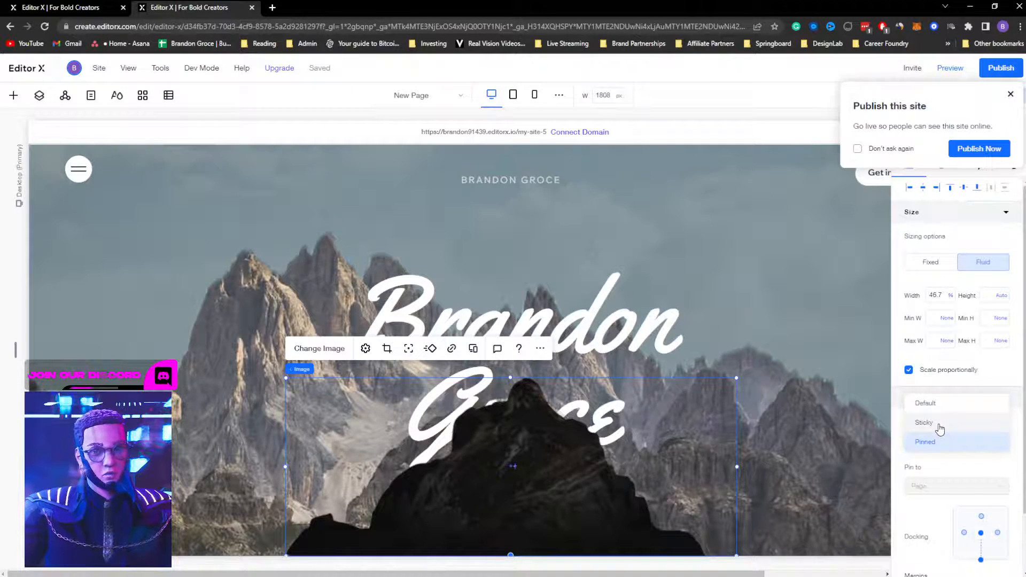
pyautogui.click(924, 423)
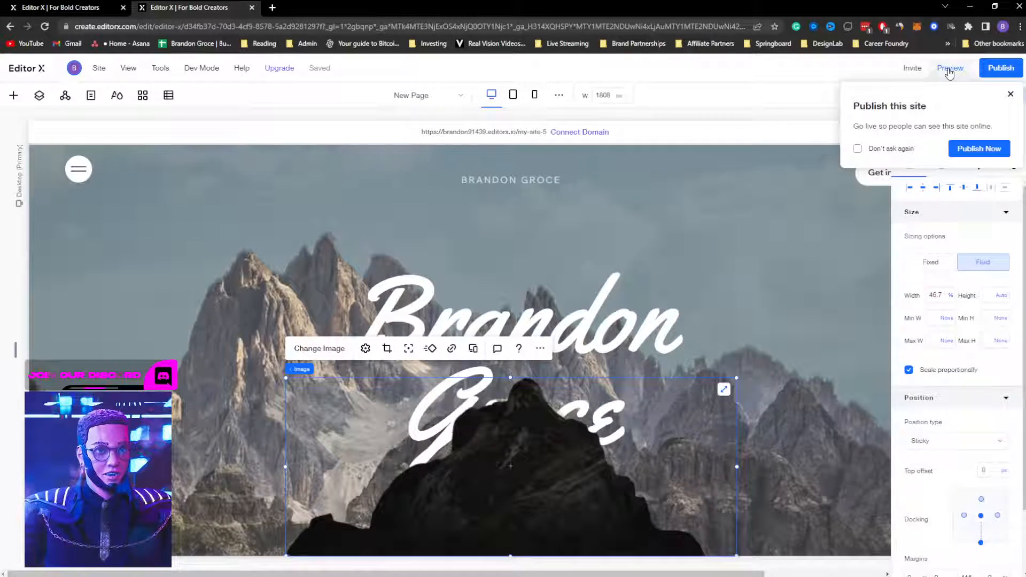
pyautogui.click(950, 68)
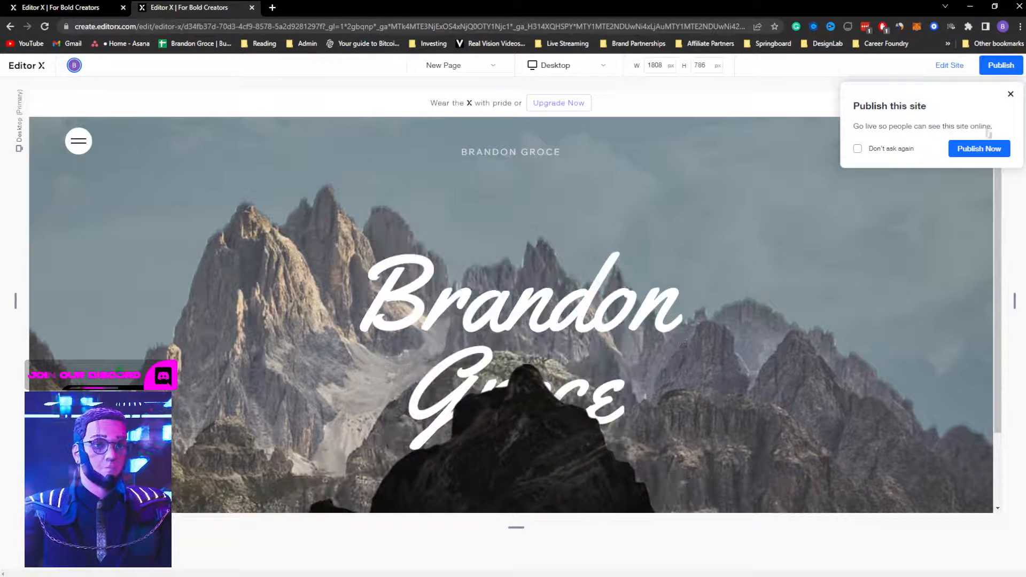
# Step: Return to the editor and reselect the dark mountain cutout image
pyautogui.click(1010, 94)
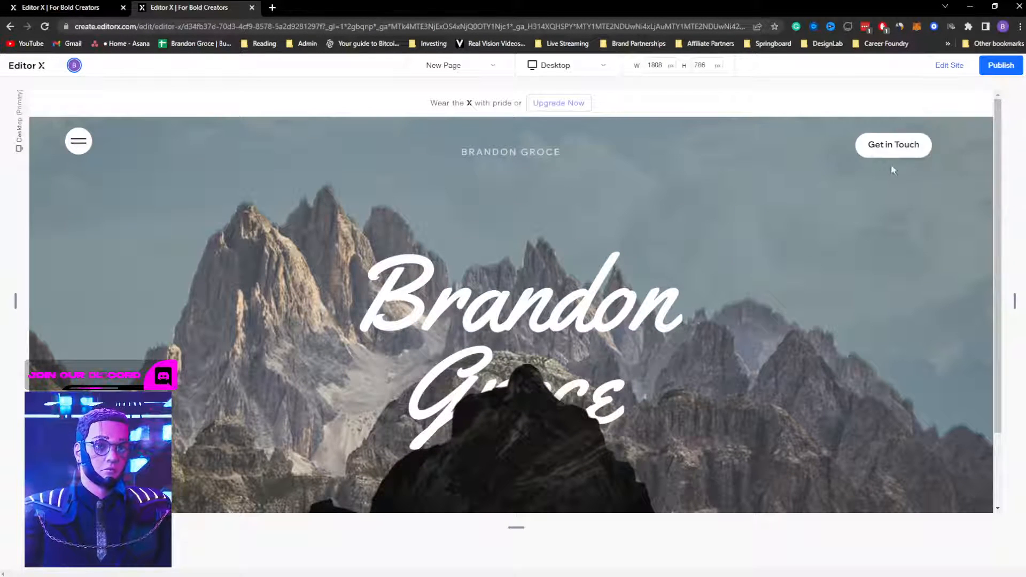
pyautogui.click(944, 65)
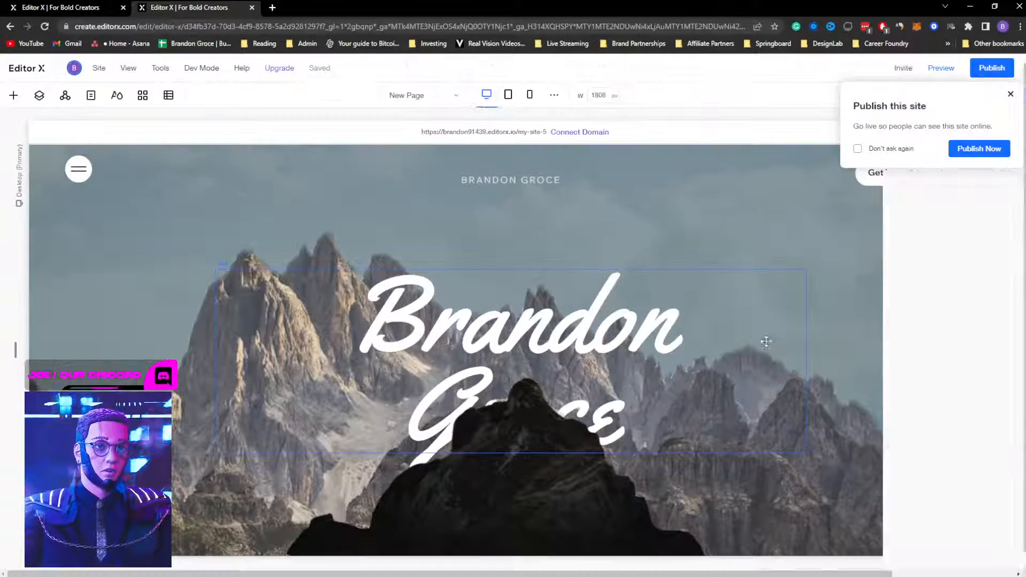
pyautogui.click(1010, 94)
pyautogui.click(524, 510)
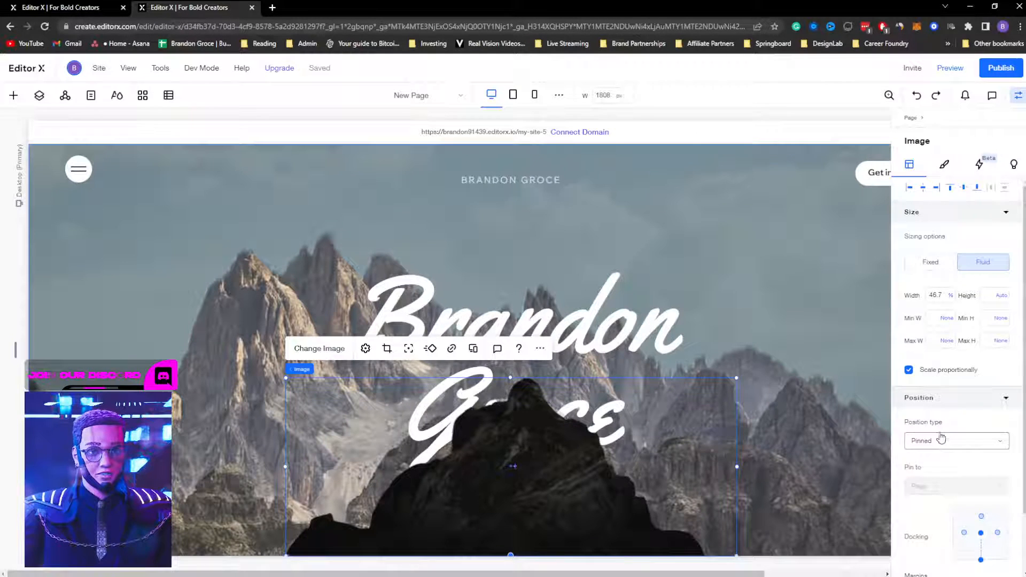
pyautogui.scroll(-1, 938, 398)
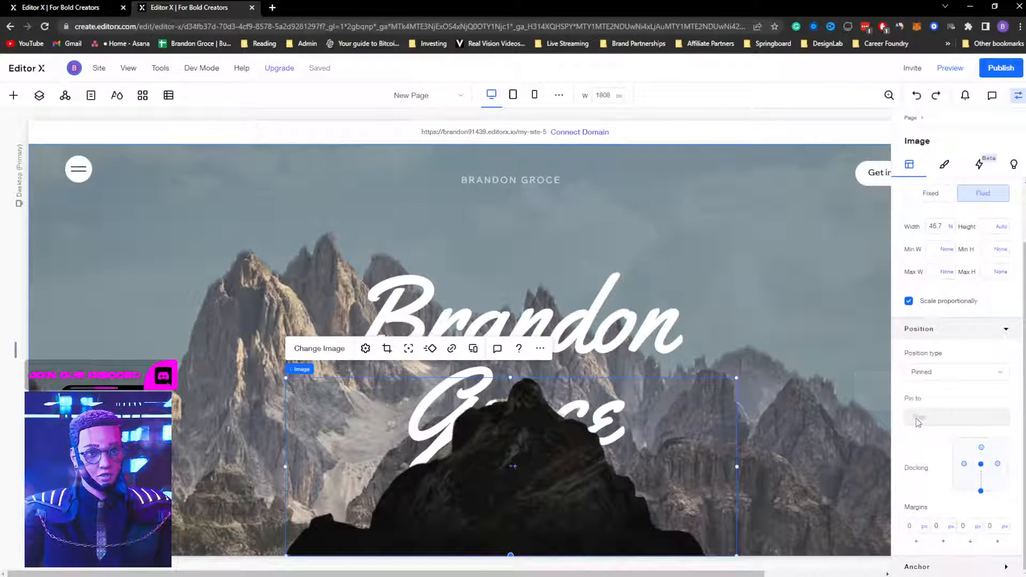
# Step: Preview again, scrolling to watch Groce slip behind the mountain peak
pyautogui.click(957, 69)
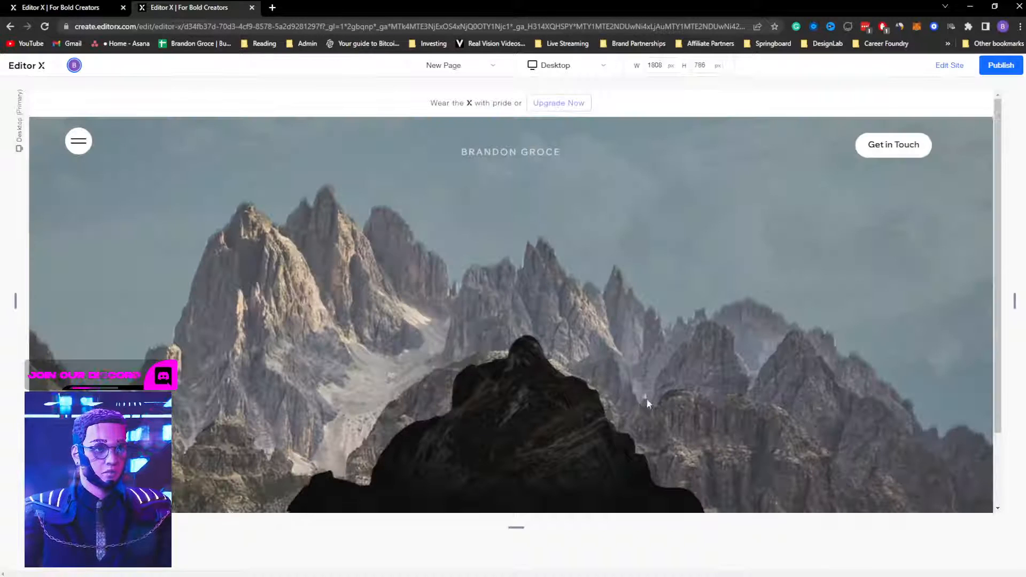
pyautogui.scroll(1, 652, 383)
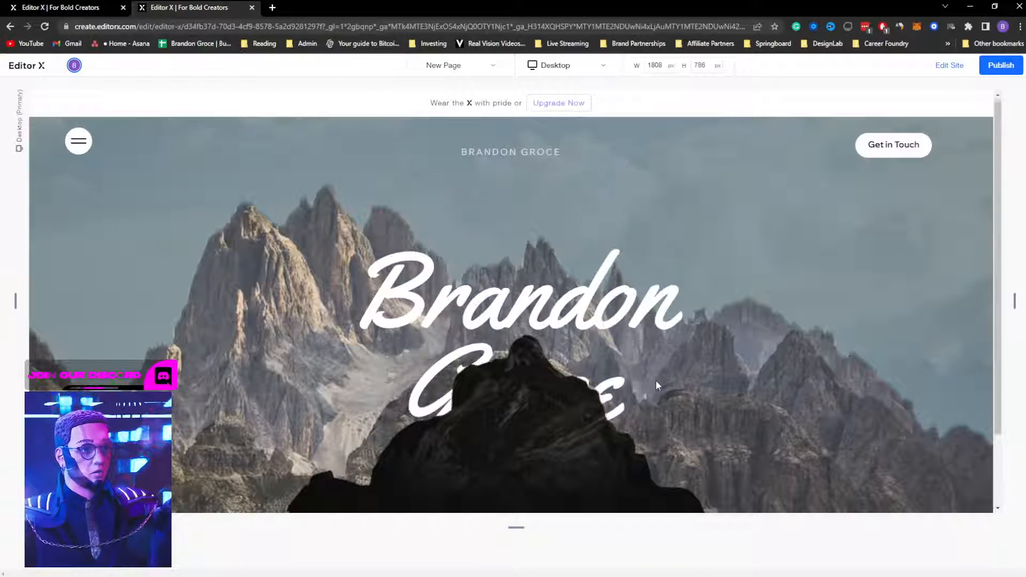
pyautogui.scroll(-2, 656, 380)
pyautogui.scroll(2, 661, 377)
pyautogui.scroll(-1, 663, 373)
pyautogui.scroll(1, 664, 373)
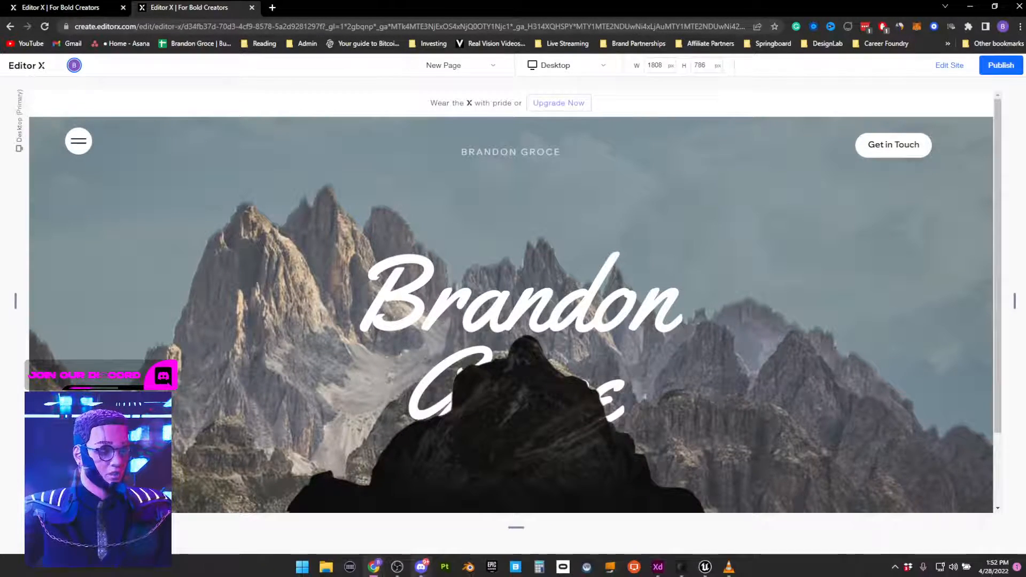
pyautogui.click(421, 570)
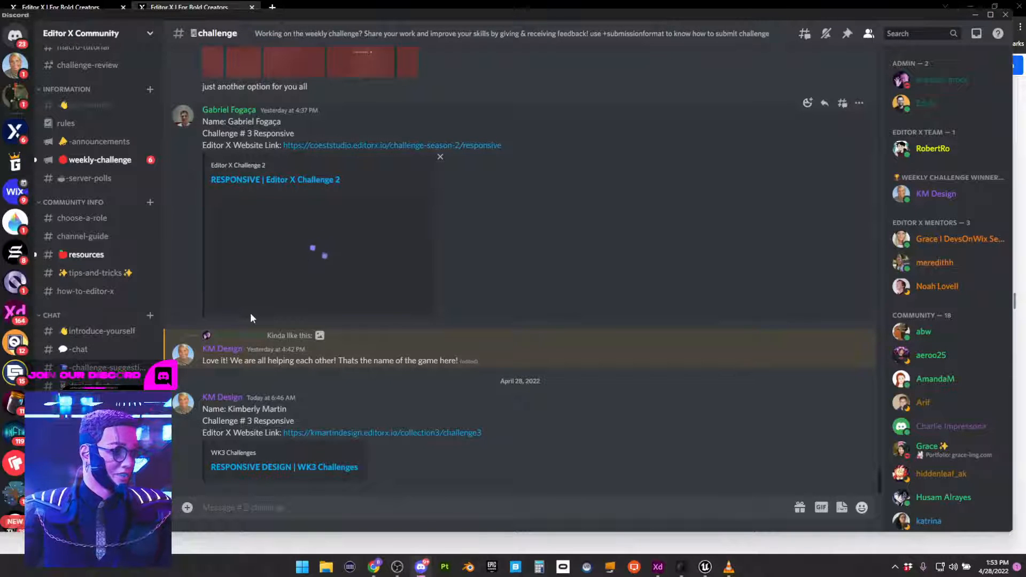
# Step: Open the coeststudio and kmartindesign challenge site links in new Chrome tabs
pyautogui.click(351, 154)
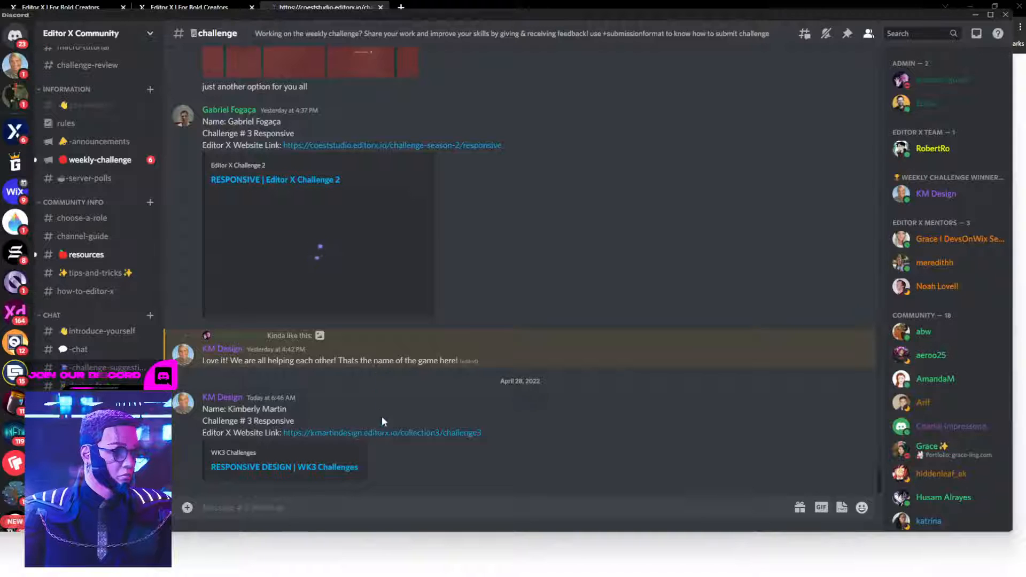
pyautogui.click(386, 433)
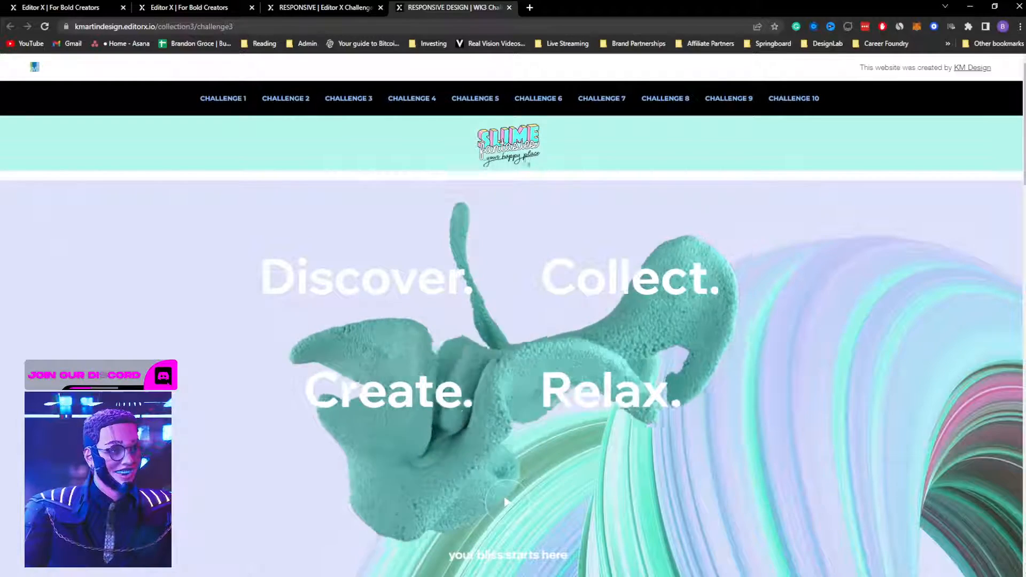
# Step: Scroll through the Slime Fantasies challenge site at full desktop width
pyautogui.scroll(-8, 539, 229)
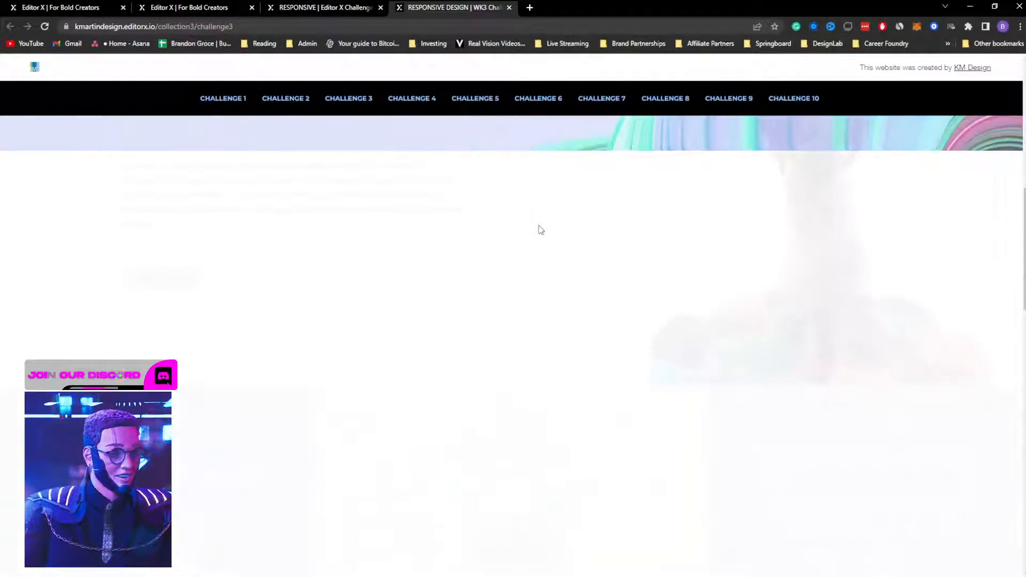
pyautogui.scroll(-2, 539, 229)
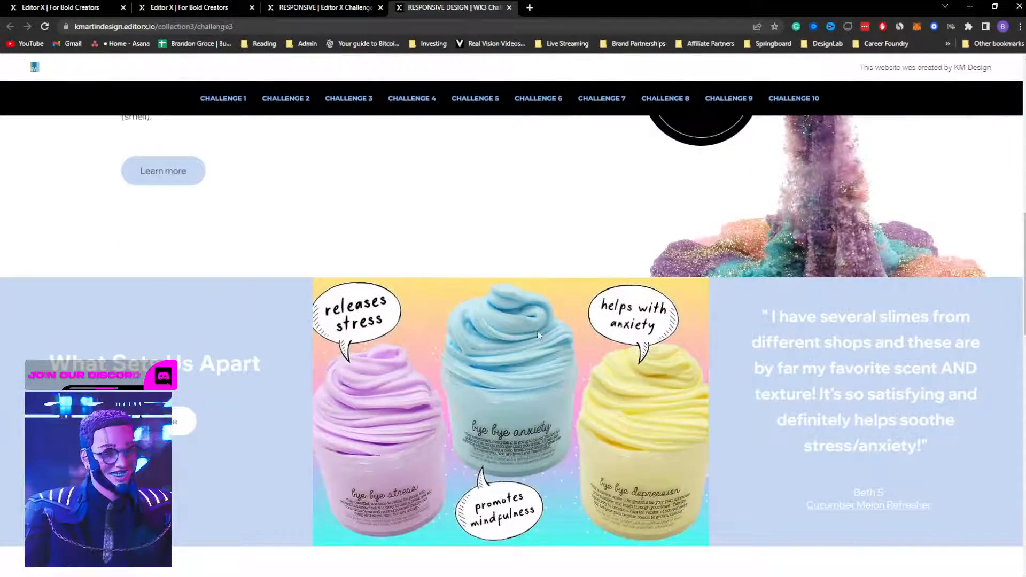
pyautogui.scroll(-9, 486, 387)
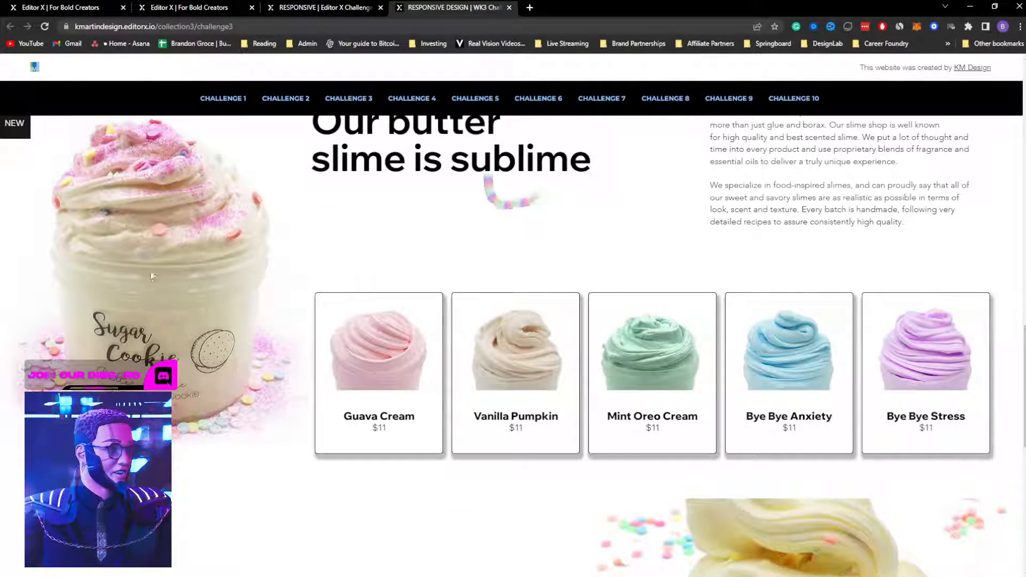
pyautogui.scroll(-1, 156, 280)
pyautogui.scroll(-3, 156, 280)
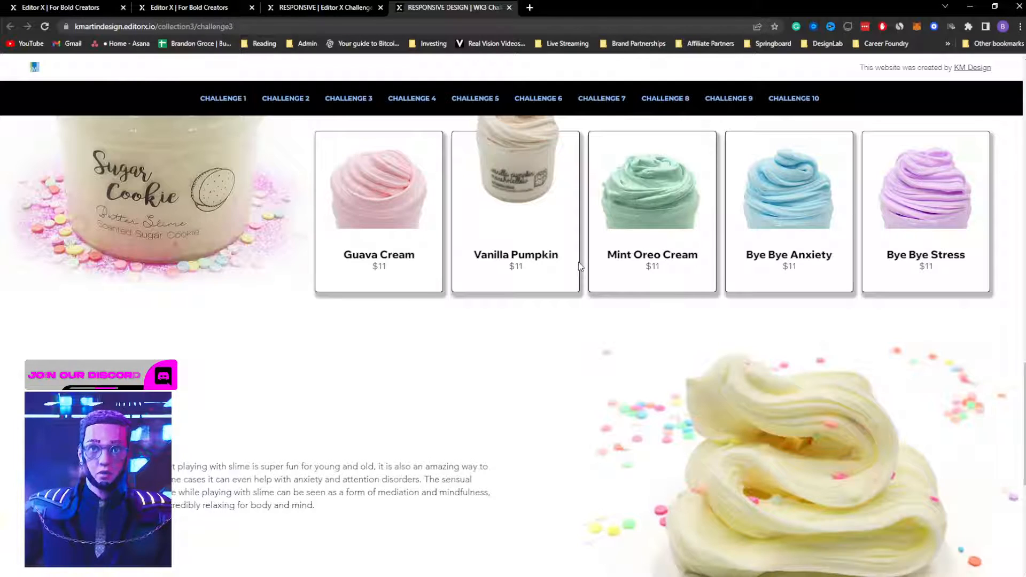
pyautogui.scroll(-3, 585, 315)
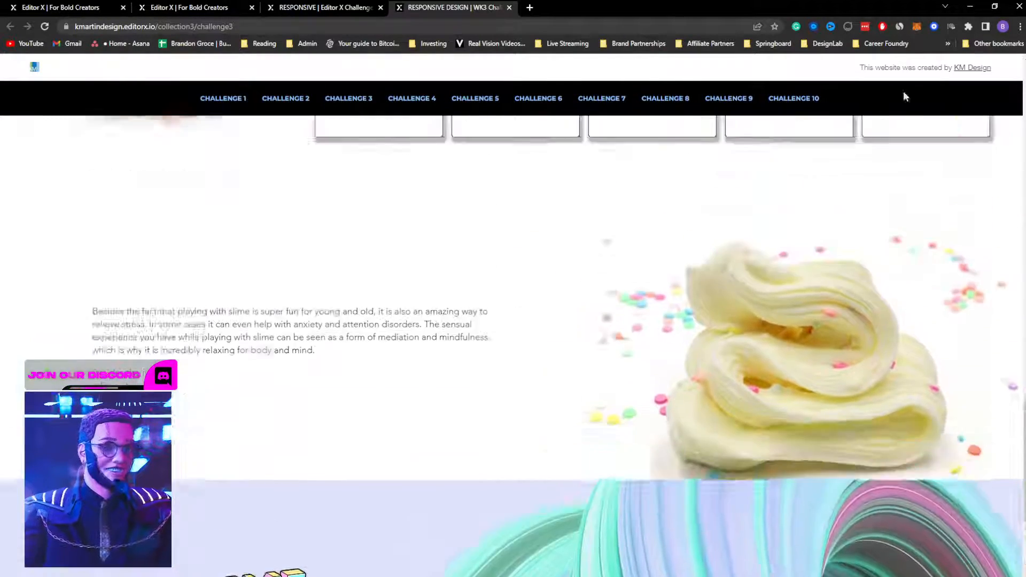
pyautogui.scroll(1, 905, 96)
# Step: Restore Chrome from full screen, move it up, and hide Discord behind it
pyautogui.click(994, 6)
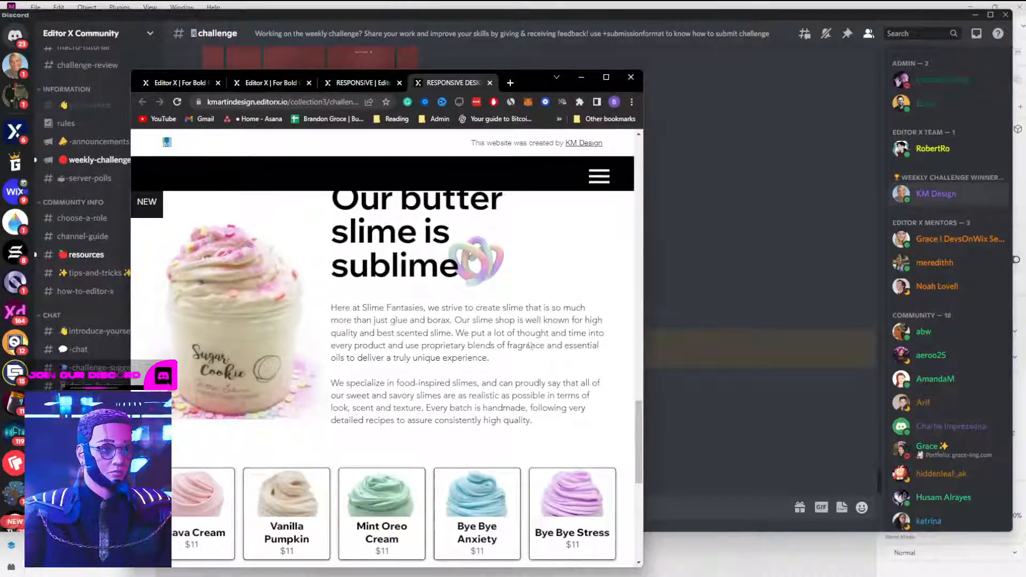
pyautogui.moveTo(537, 69); pyautogui.dragTo(552, 27)
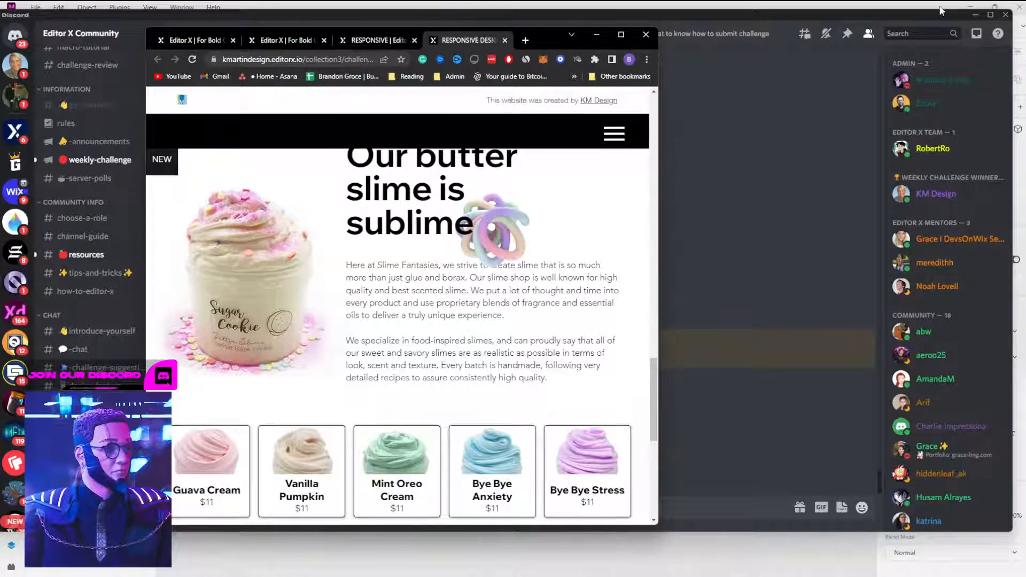
pyautogui.click(980, 11)
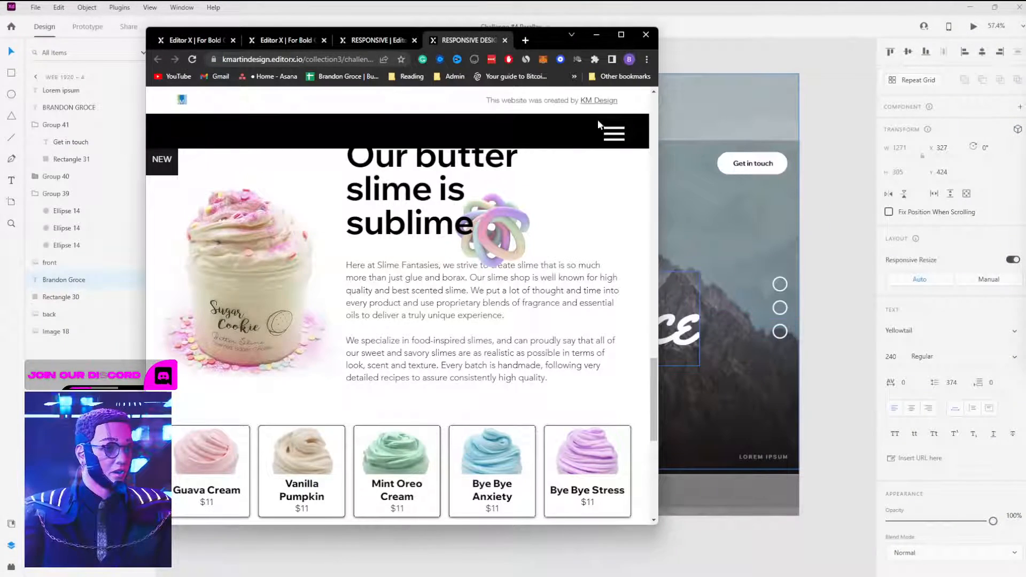
pyautogui.scroll(3, 493, 289)
pyautogui.scroll(-3, 493, 289)
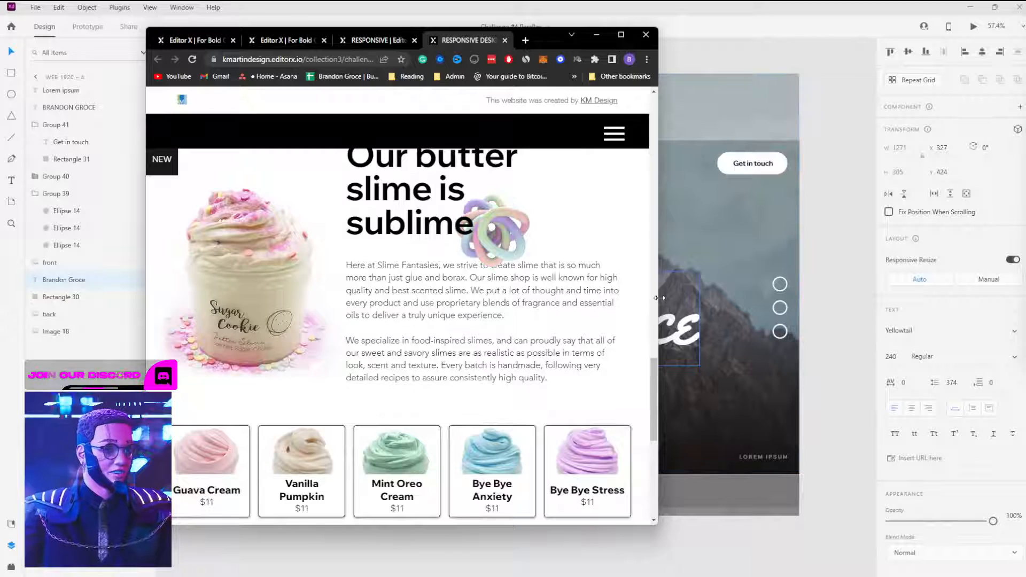
# Step: Narrow the window to test the slime site's mobile layout, then maximize Chrome again
pyautogui.moveTo(657, 299); pyautogui.dragTo(415, 305)
pyautogui.scroll(-10, 332, 327)
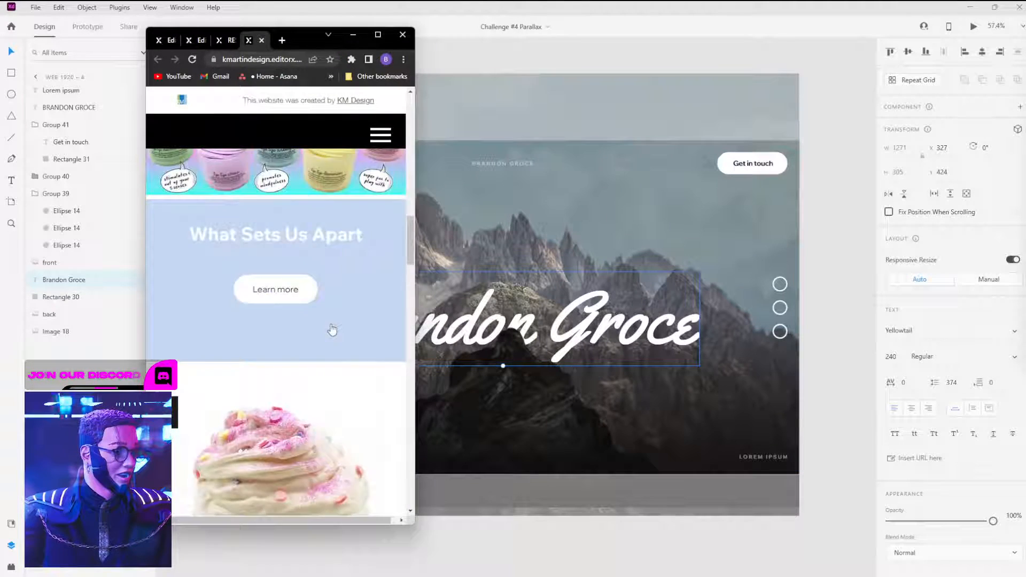
pyautogui.scroll(5, 332, 326)
pyautogui.scroll(10, 331, 323)
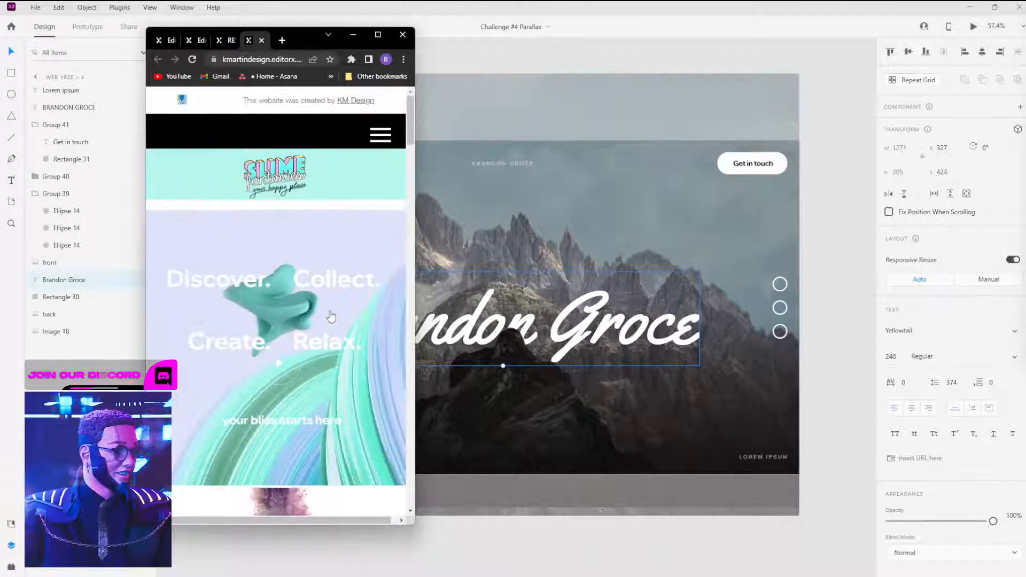
pyautogui.scroll(-10, 334, 310)
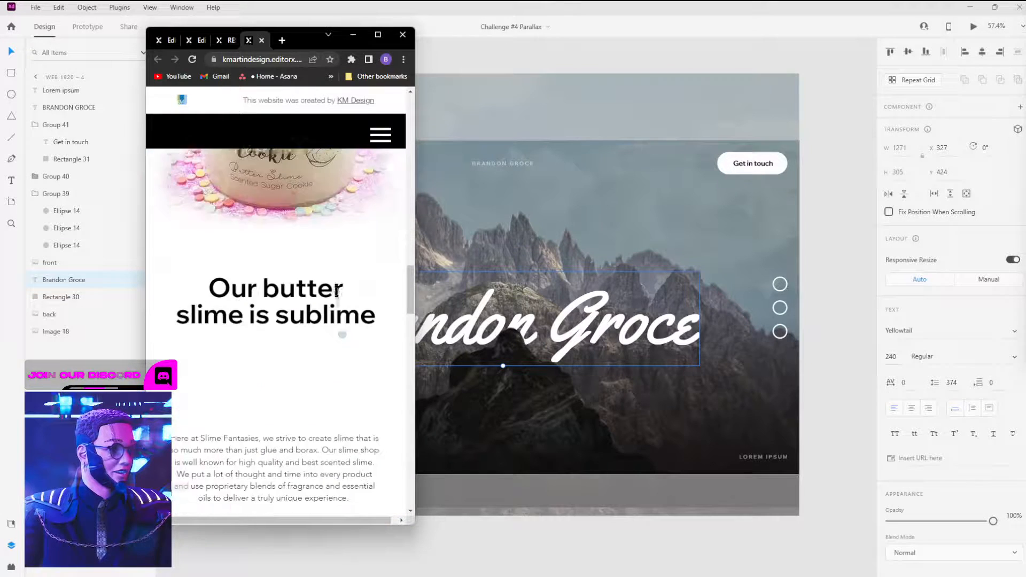
pyautogui.scroll(-10, 338, 305)
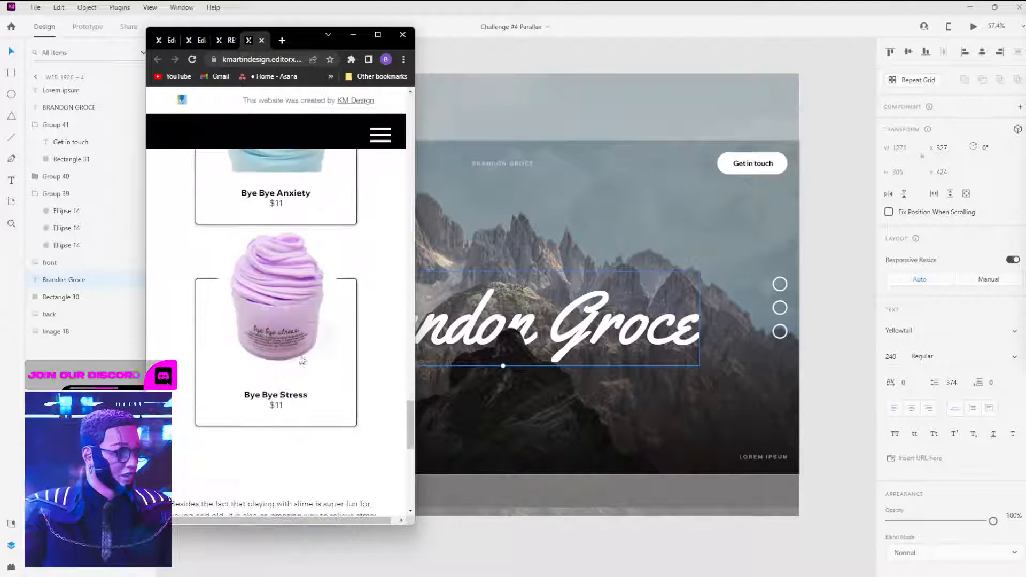
pyautogui.scroll(-4, 302, 366)
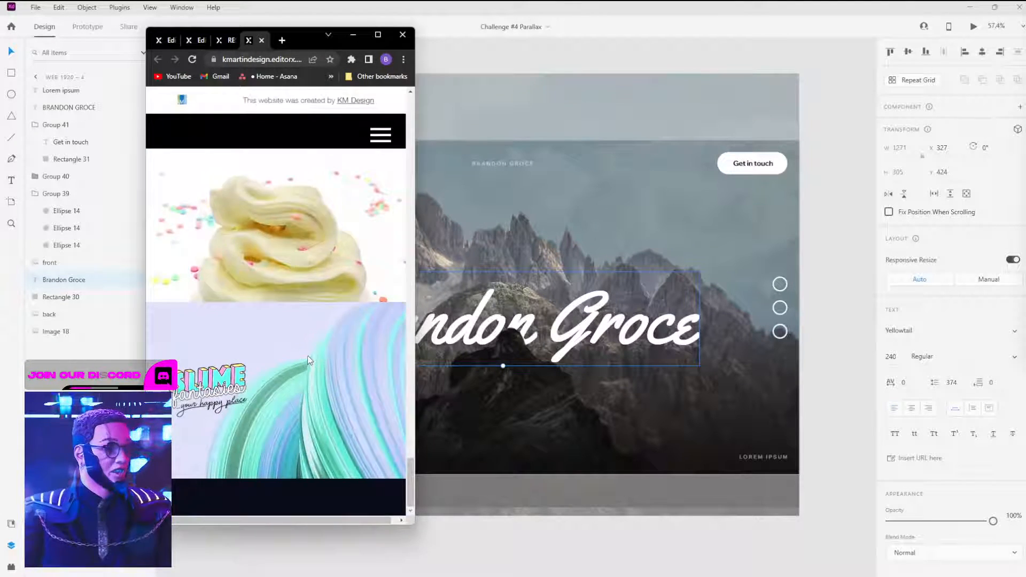
pyautogui.click(374, 36)
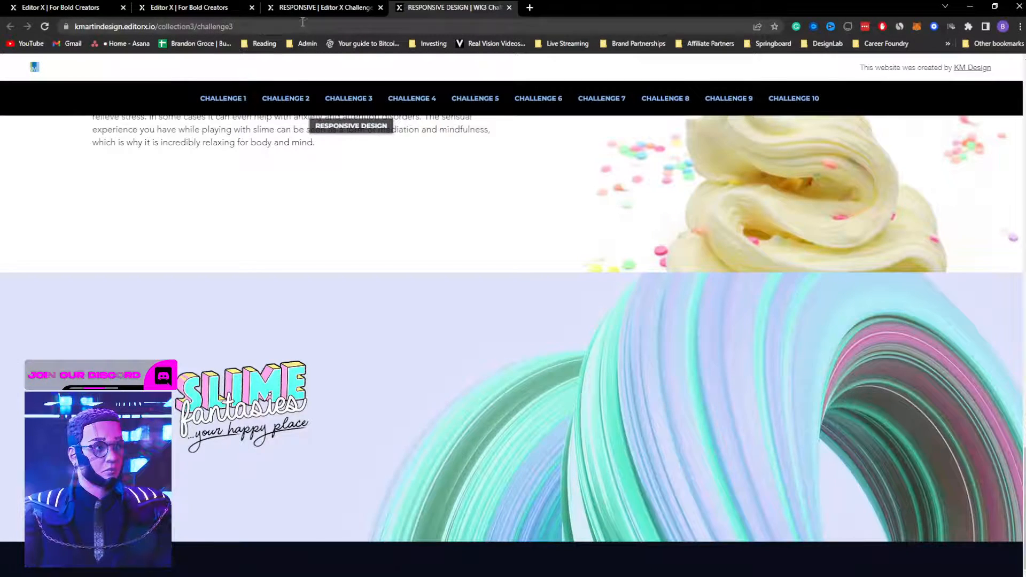
pyautogui.click(315, 8)
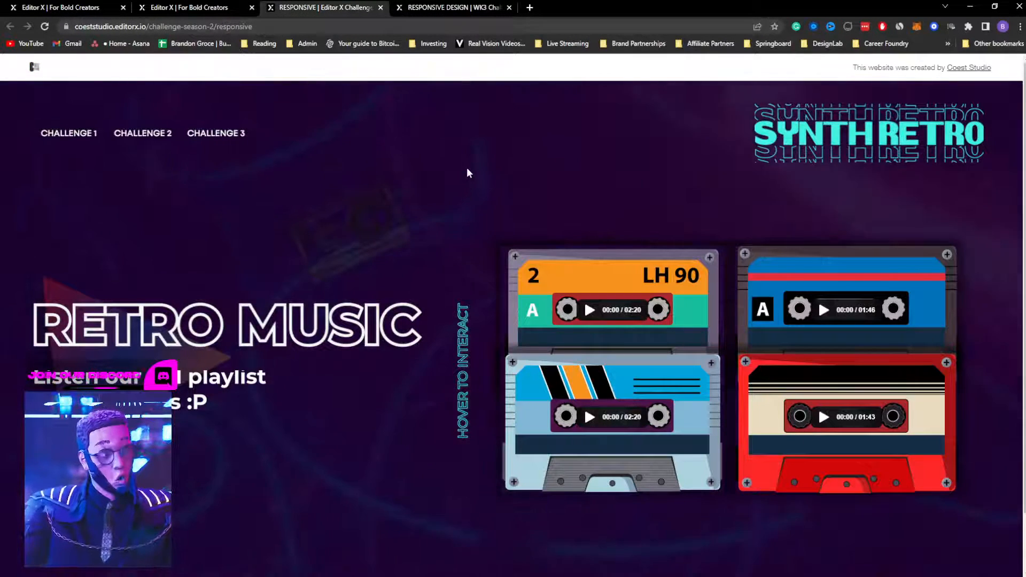
# Step: Scroll the Synth Retro site at mobile width, then widen and maximize the window
pyautogui.scroll(-1, 404, 215)
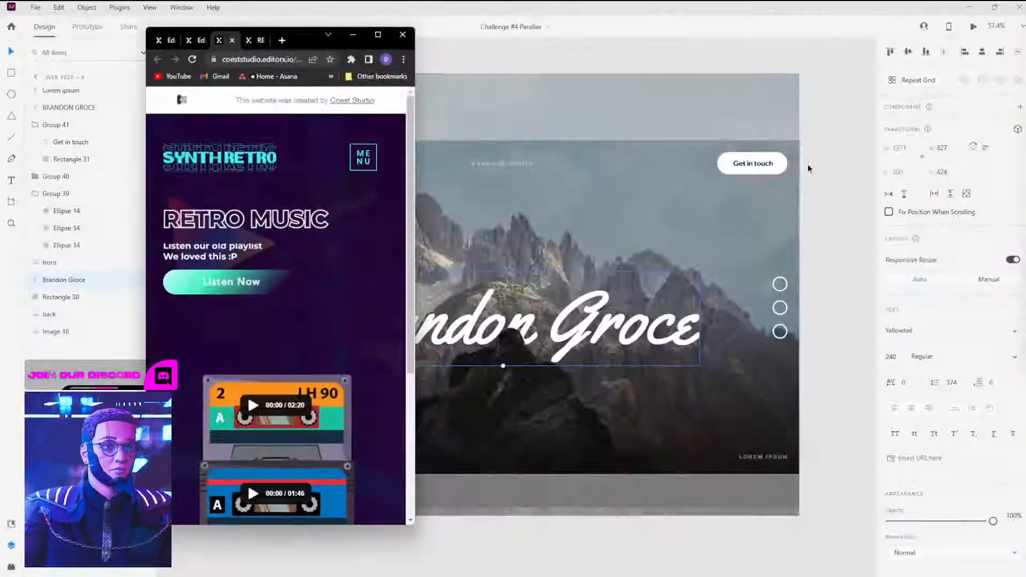
pyautogui.scroll(-3, 291, 263)
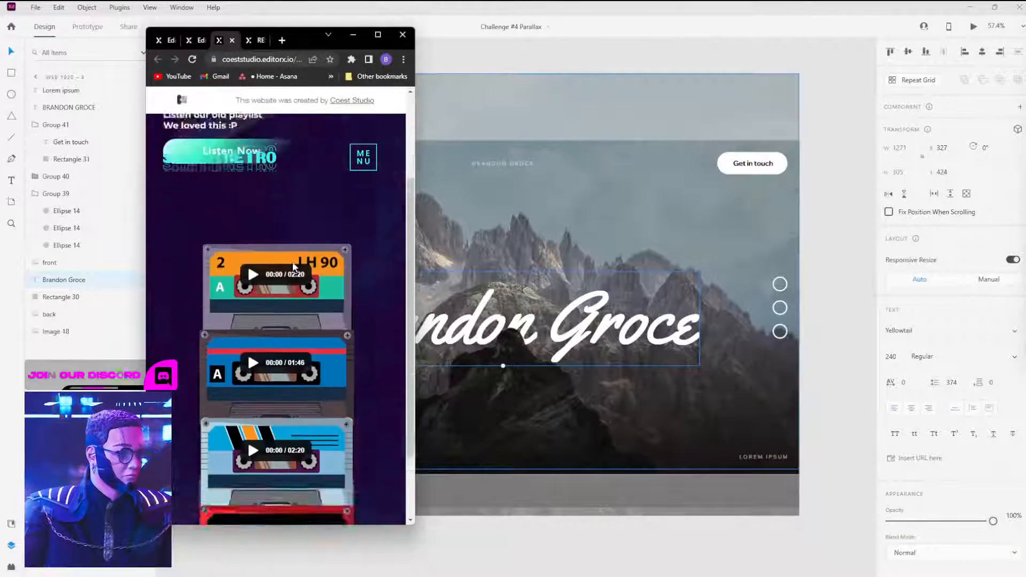
pyautogui.scroll(3, 284, 352)
pyautogui.scroll(-3, 231, 432)
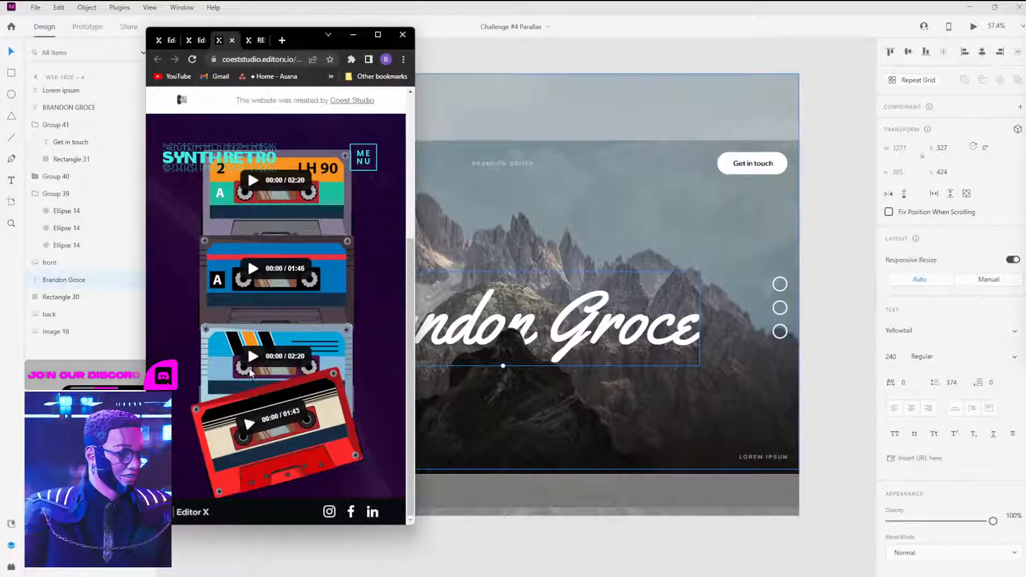
pyautogui.scroll(5, 266, 277)
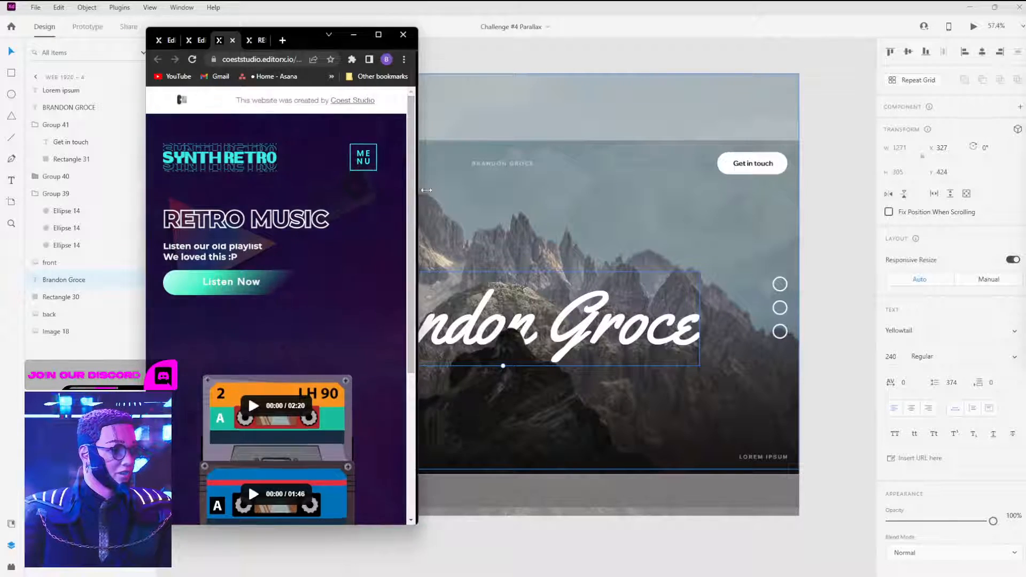
pyautogui.moveTo(415, 197); pyautogui.dragTo(905, 172)
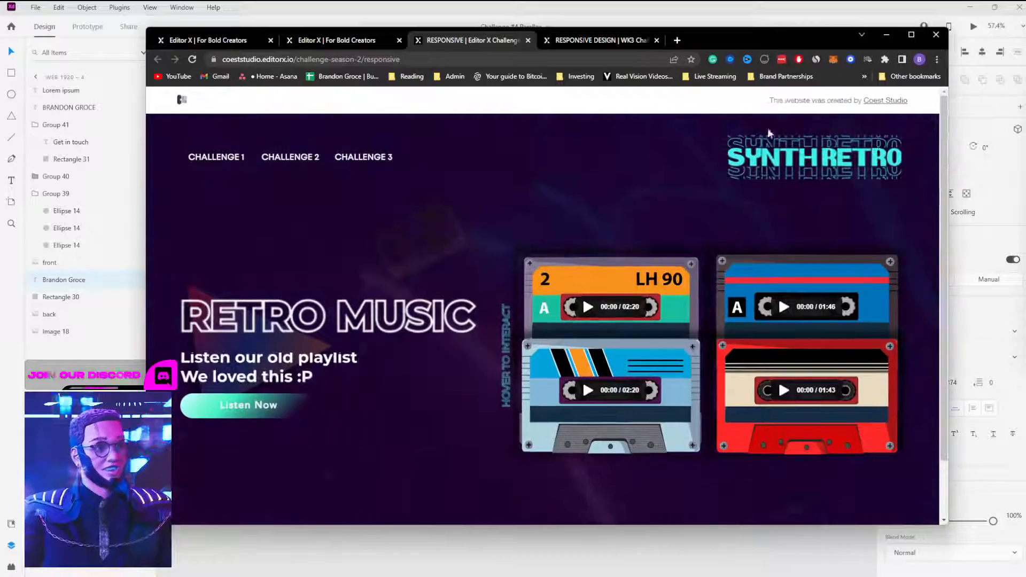
pyautogui.doubleClick(749, 41)
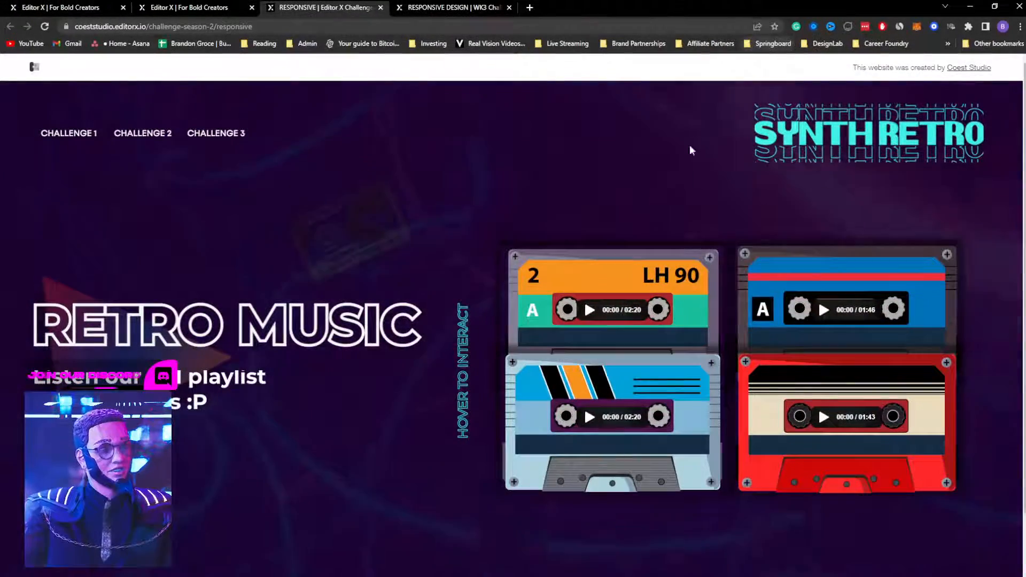